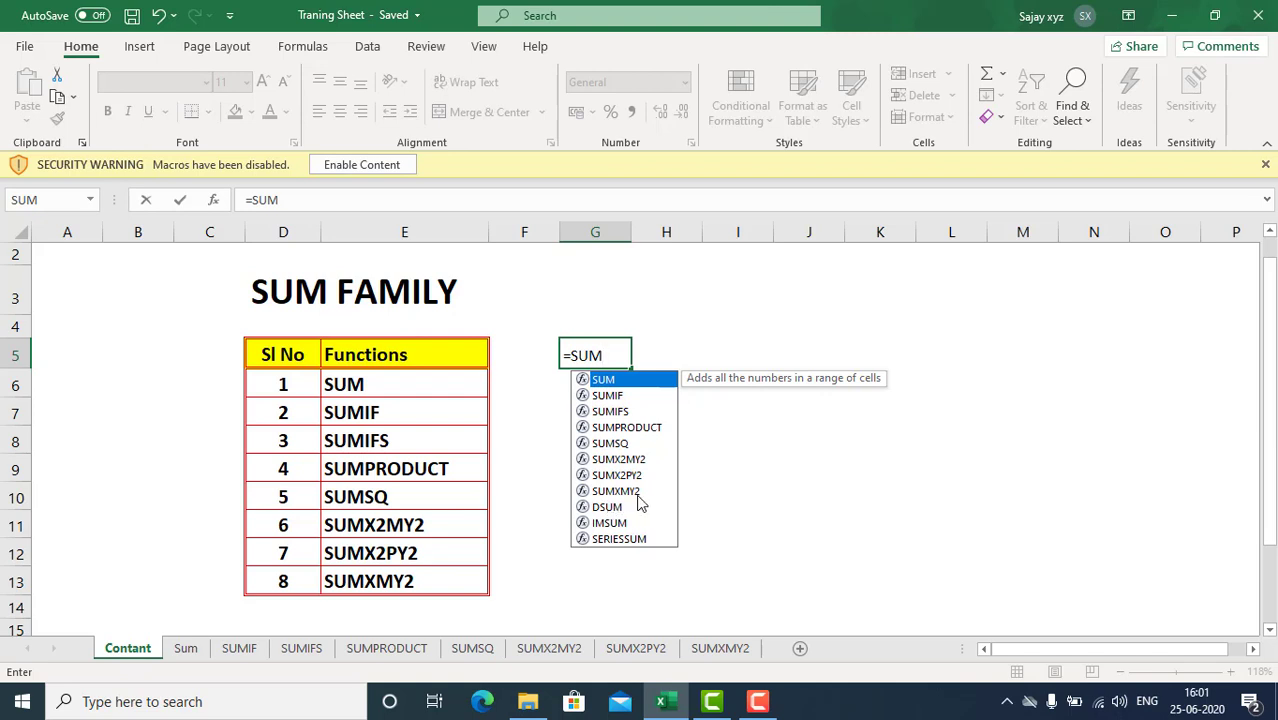
# Step: Clear the incomplete =SUM formula from cell G5 on the Contant sheet
pyautogui.click(412, 581)
pyautogui.click(596, 357)
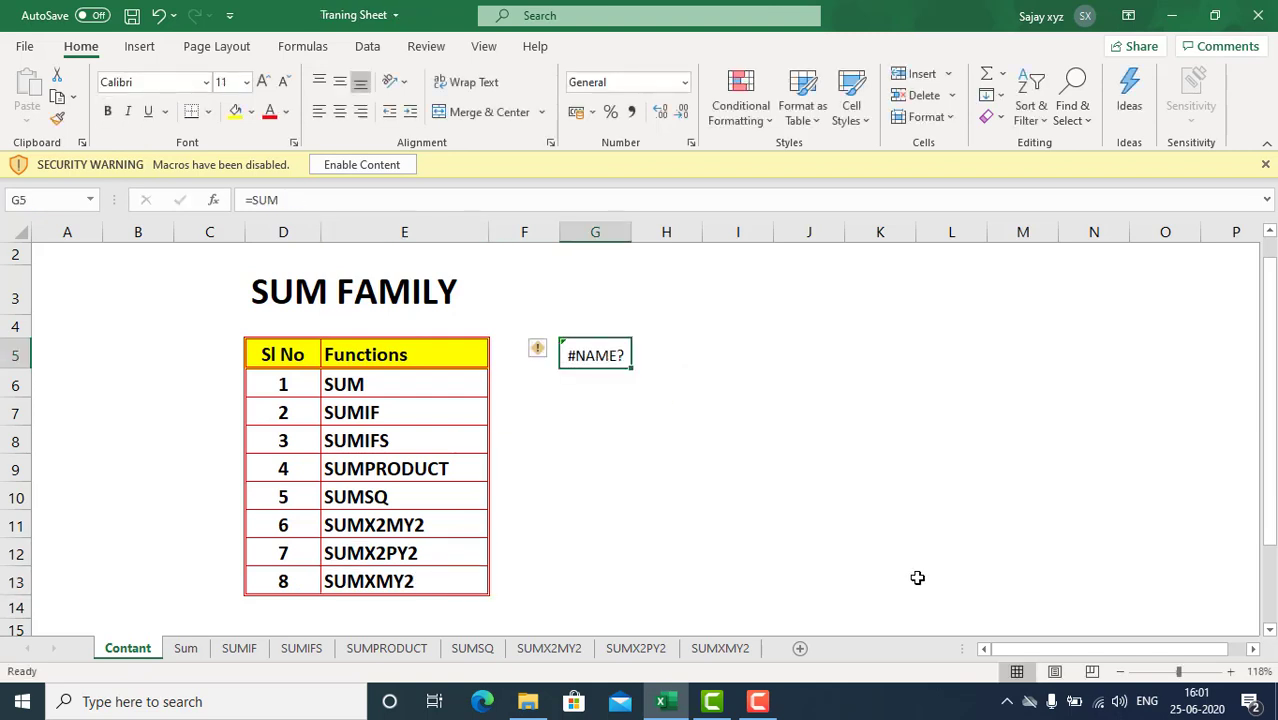
pyautogui.press('Delete')
# Step: Begin a =SUM formula in cell G5 to view the suggested SUM-family functions, and cancel the entry
pyautogui.write('=')
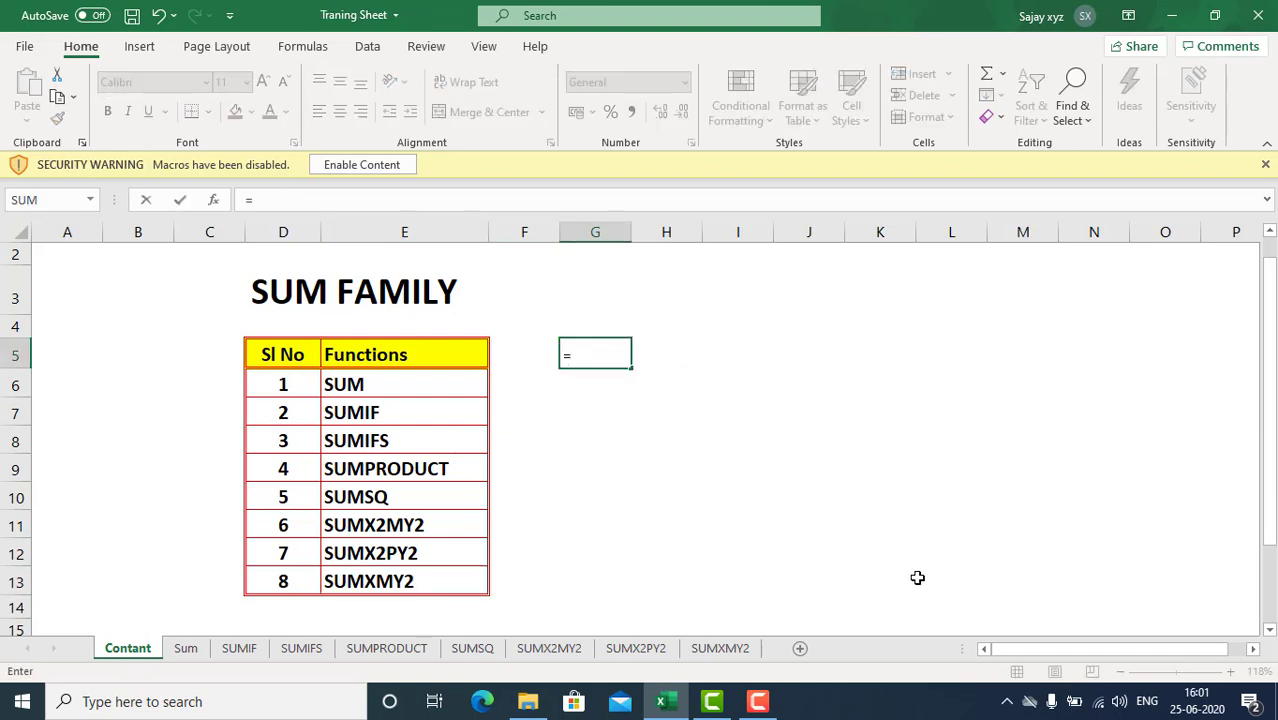
pyautogui.write('SUM')
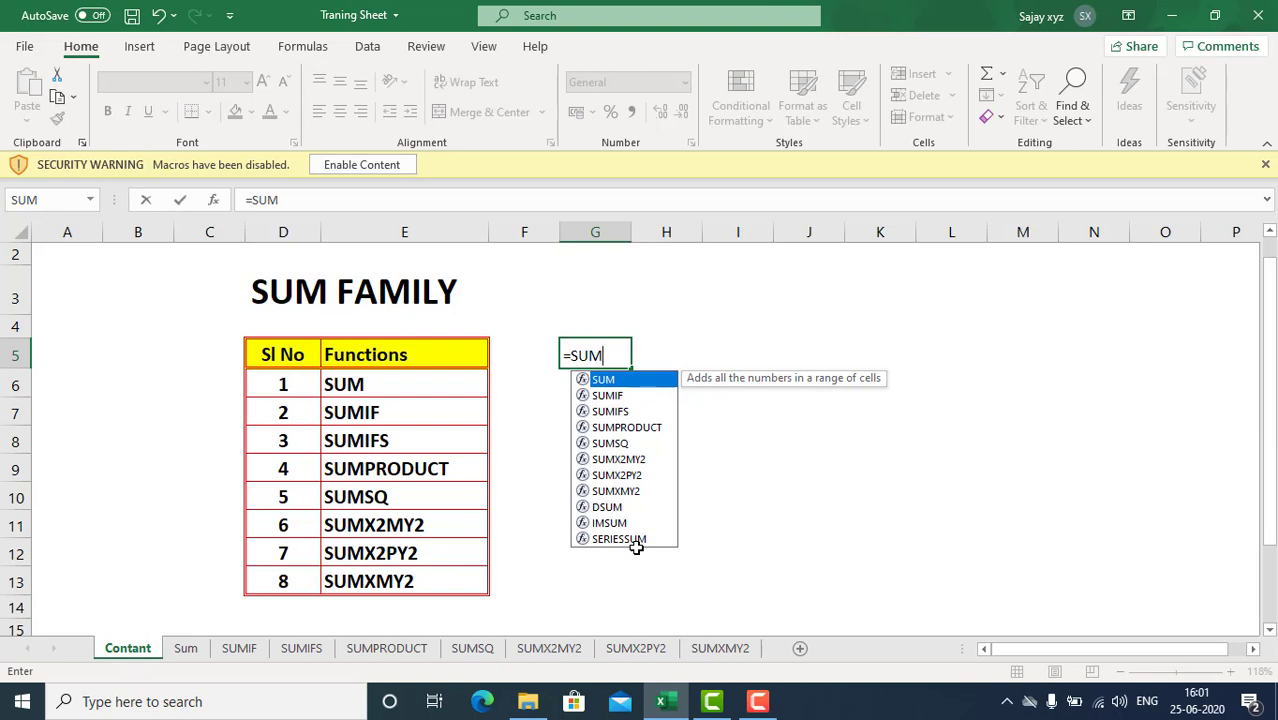
pyautogui.press('Escape')
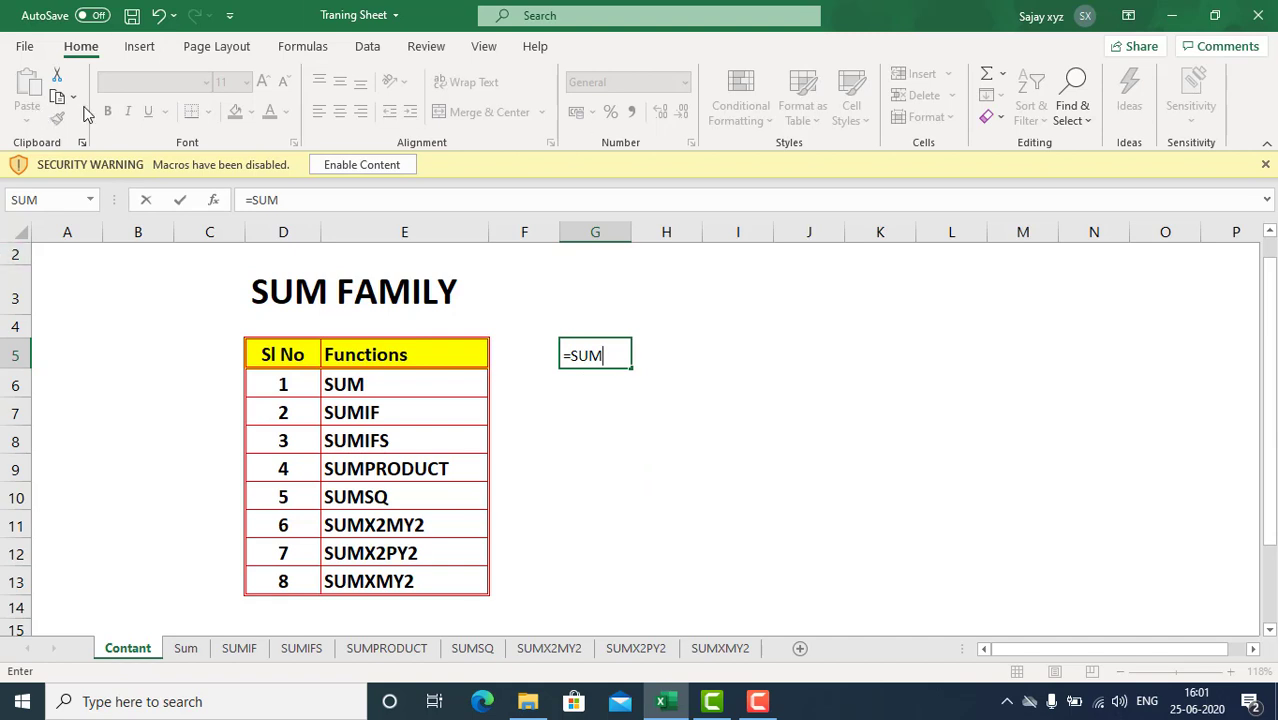
pyautogui.press('Escape')
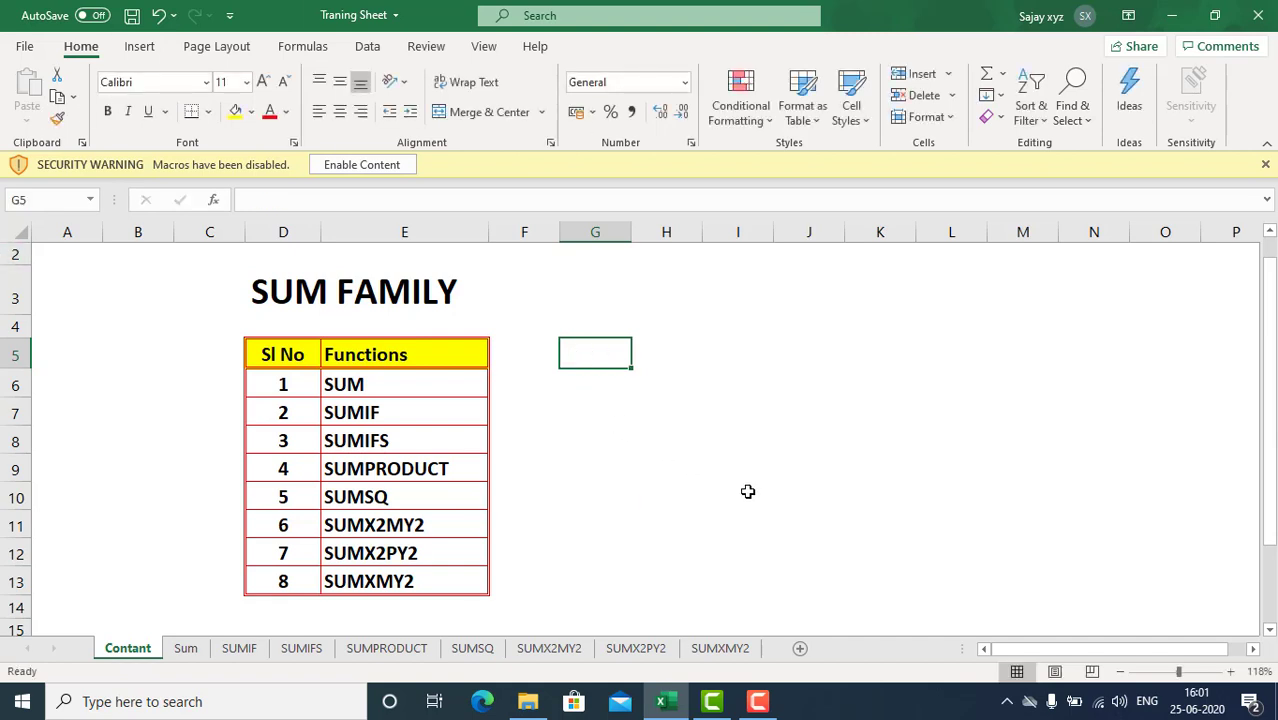
# Step: Examine the SUM FAMILY table entry by entry, from SUM to SUMXMY2, along with its serial numbers
pyautogui.press('Left')
pyautogui.press('Left')
pyautogui.press('Left')
pyautogui.press('Down')
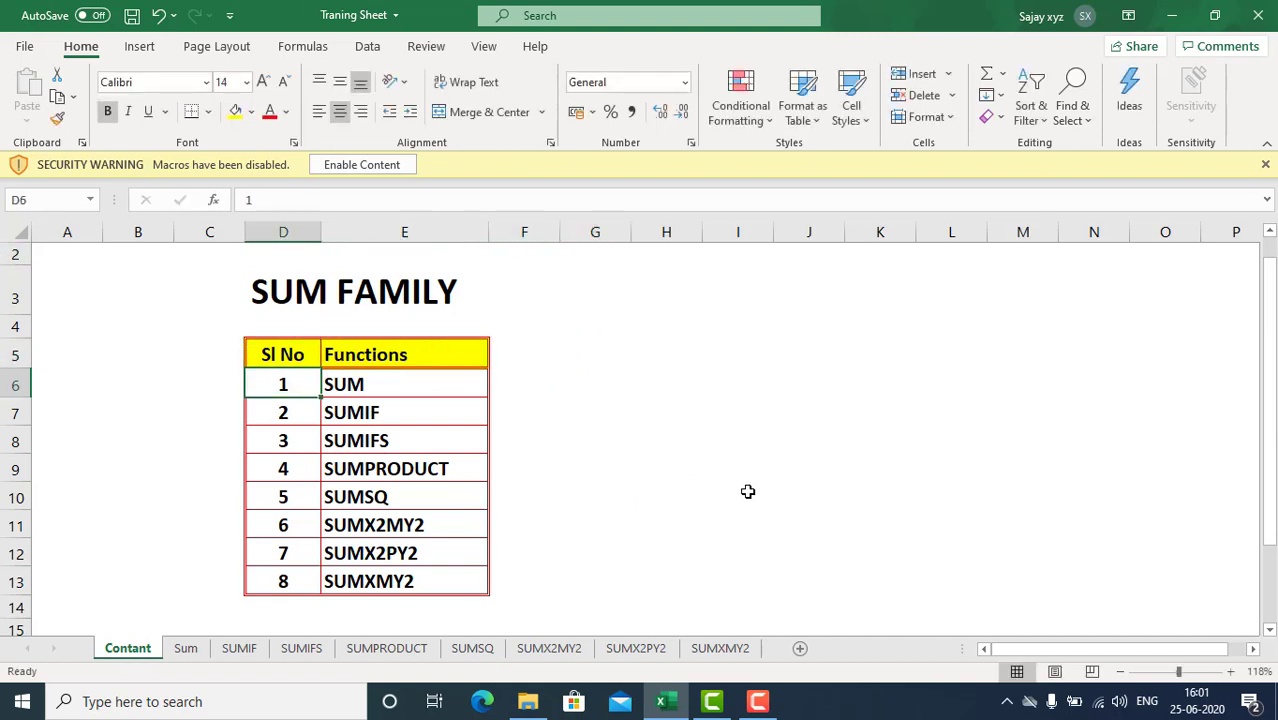
pyautogui.press('Right')
pyautogui.press('Down')
pyautogui.press('Down')
pyautogui.press('Down')
pyautogui.press('Down')
pyautogui.press('Down')
pyautogui.press('Down')
pyautogui.press('Down')
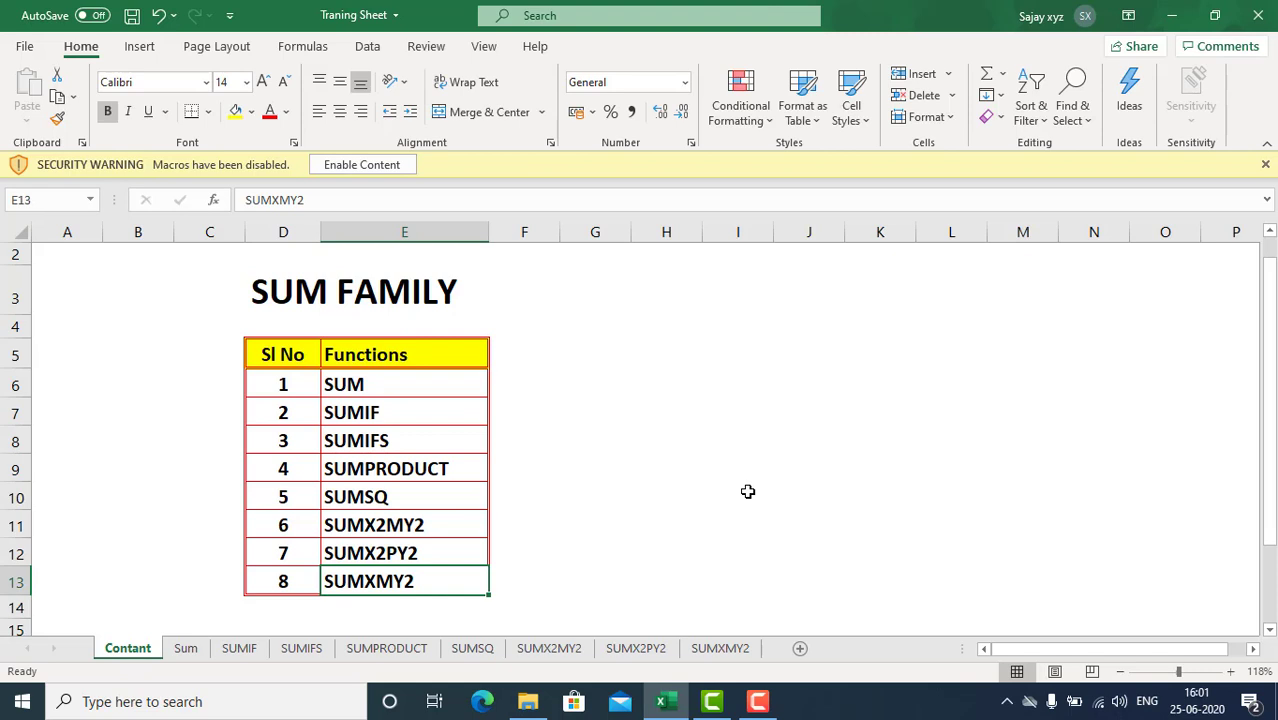
pyautogui.press('Up')
pyautogui.press('Up')
pyautogui.press('Up')
pyautogui.press('Up')
pyautogui.press('Up')
pyautogui.press('Up')
pyautogui.press('Up')
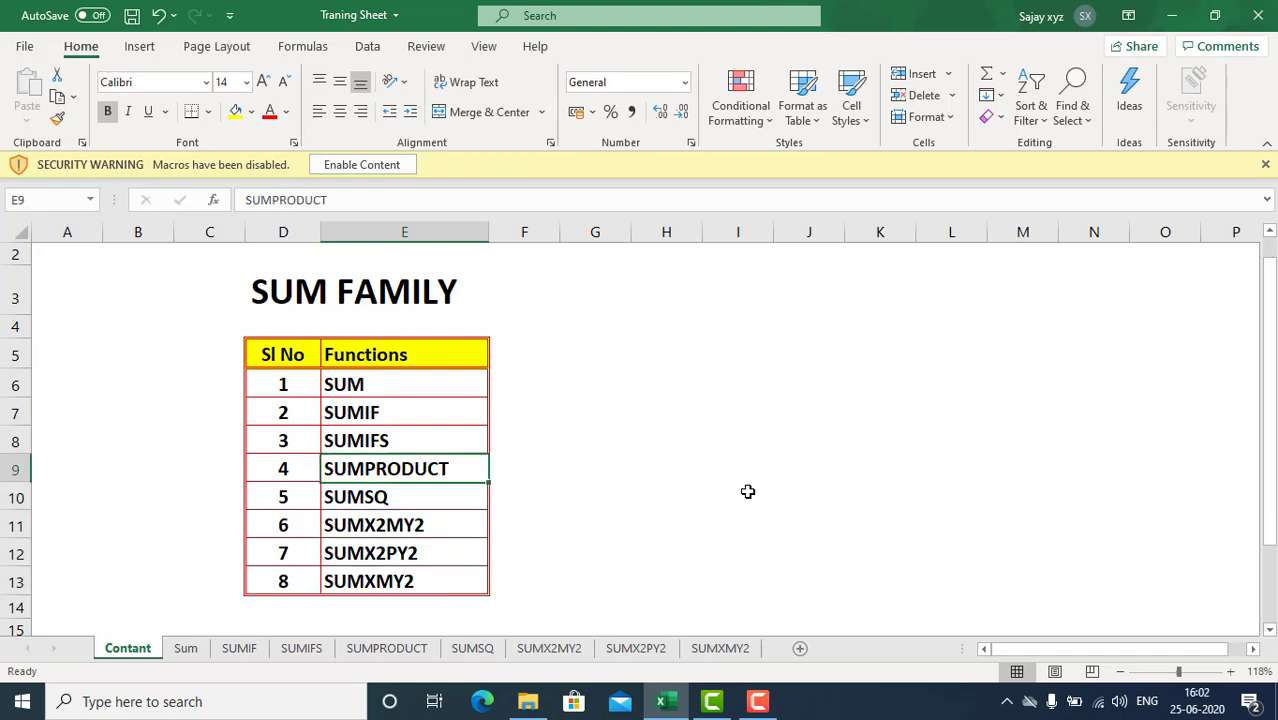
pyautogui.press('Down')
pyautogui.press('Down')
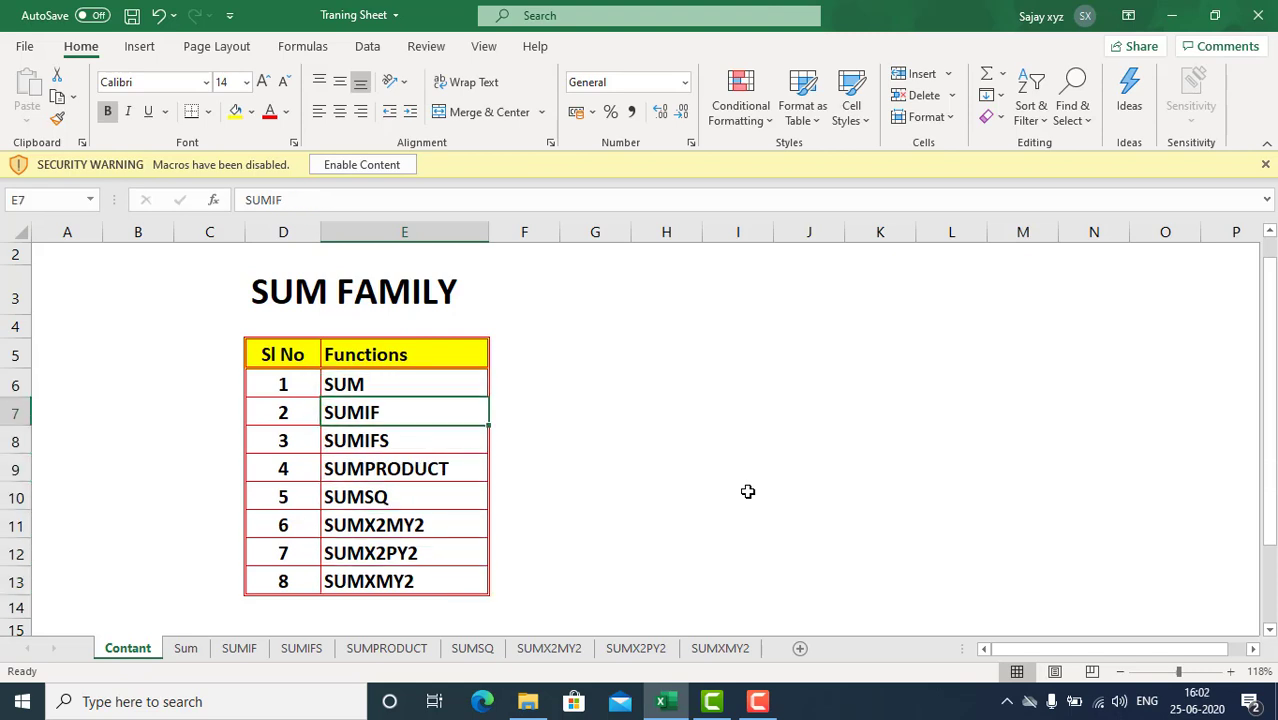
pyautogui.press('Down')
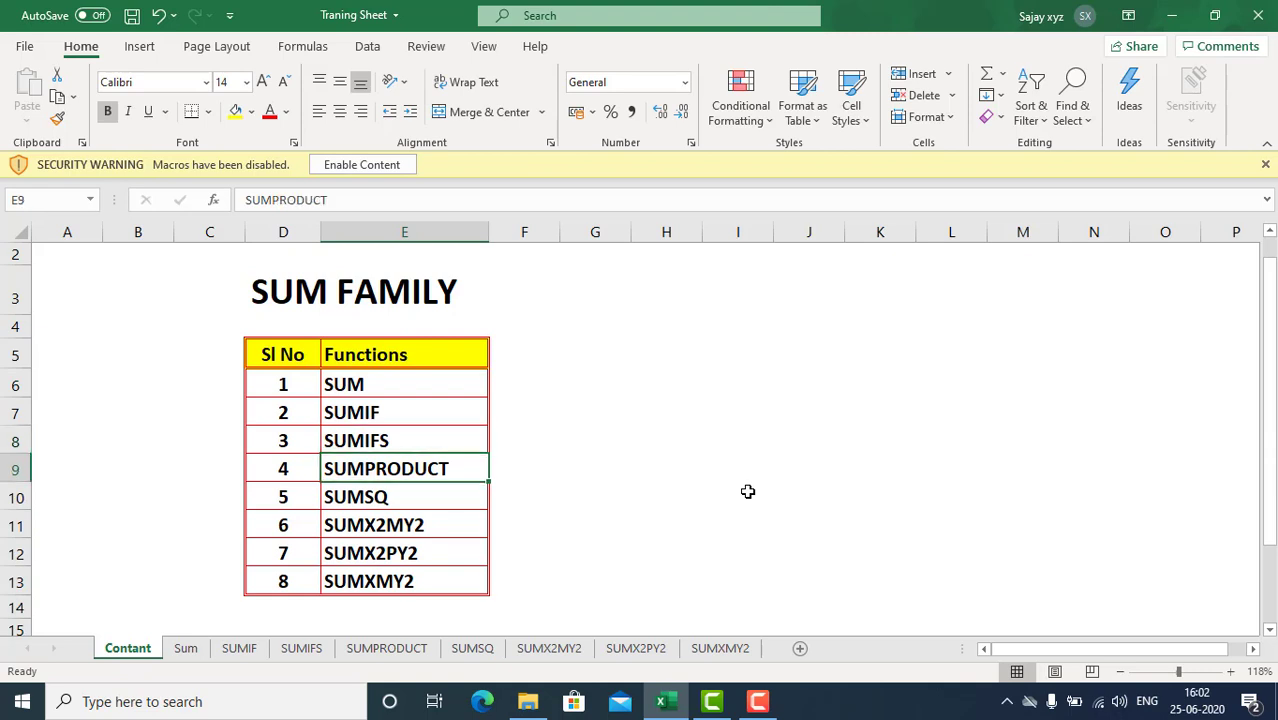
pyautogui.press('Down')
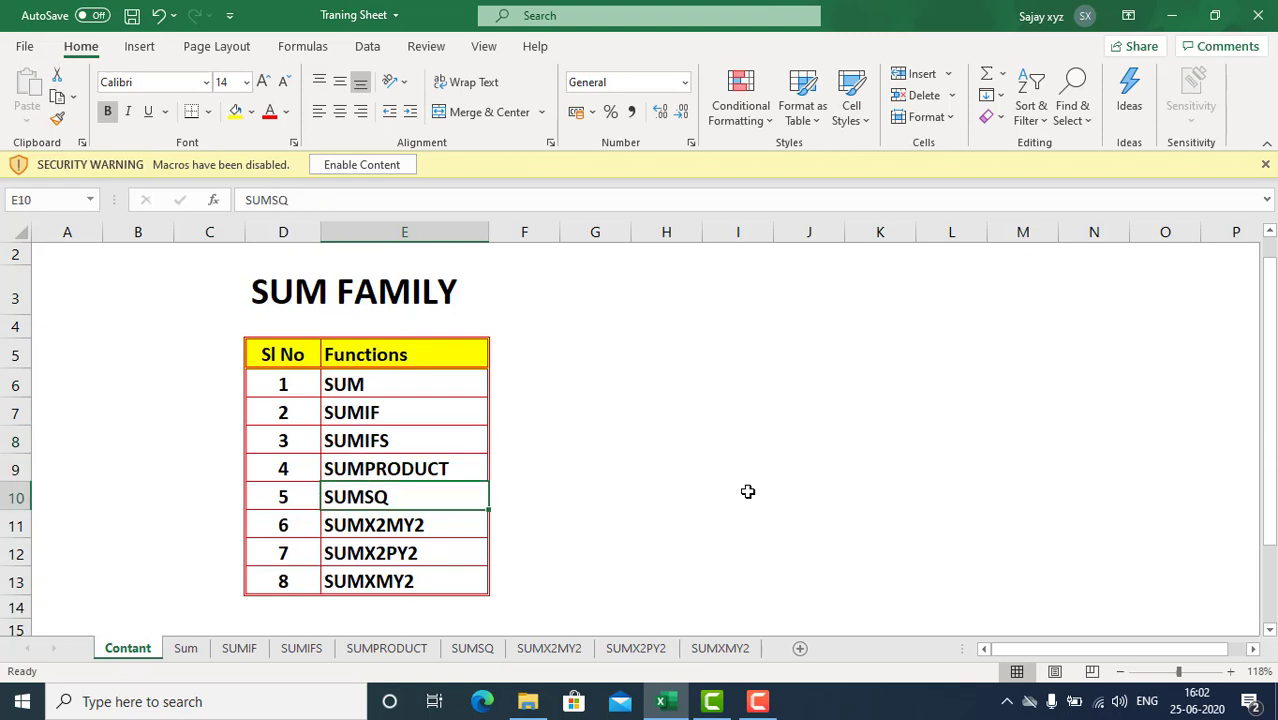
pyautogui.press('Down')
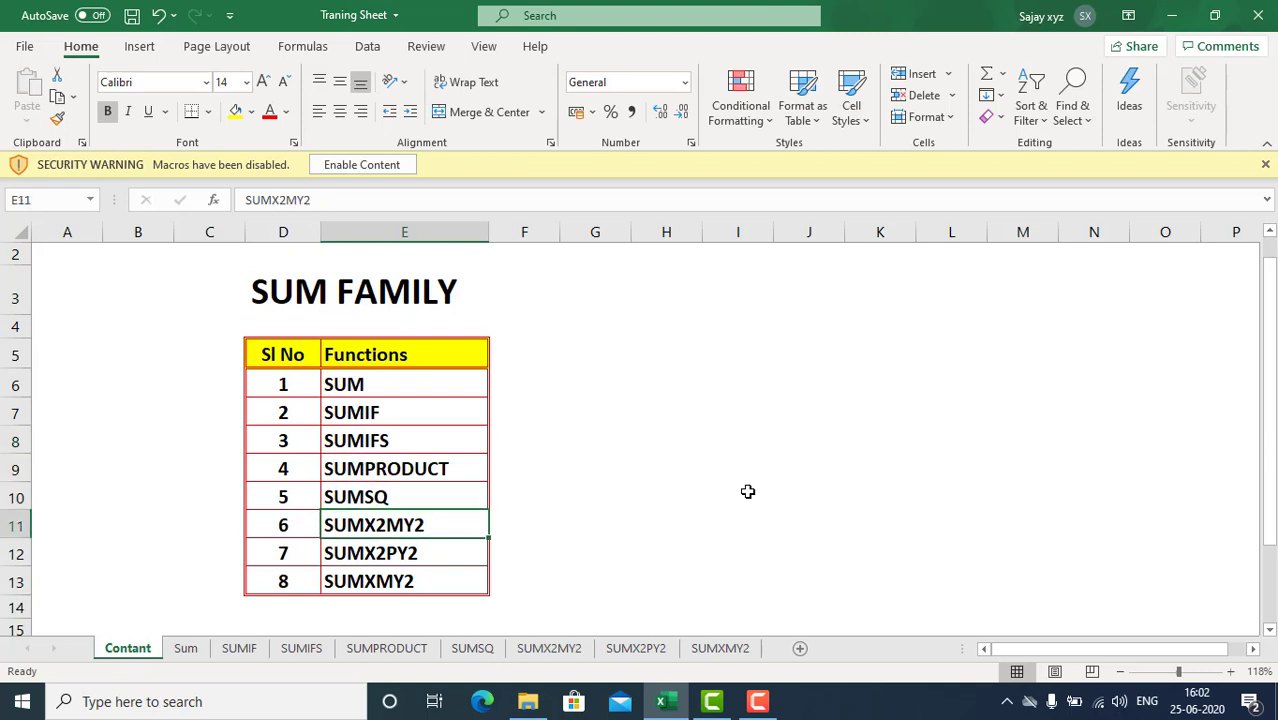
pyautogui.press('Down')
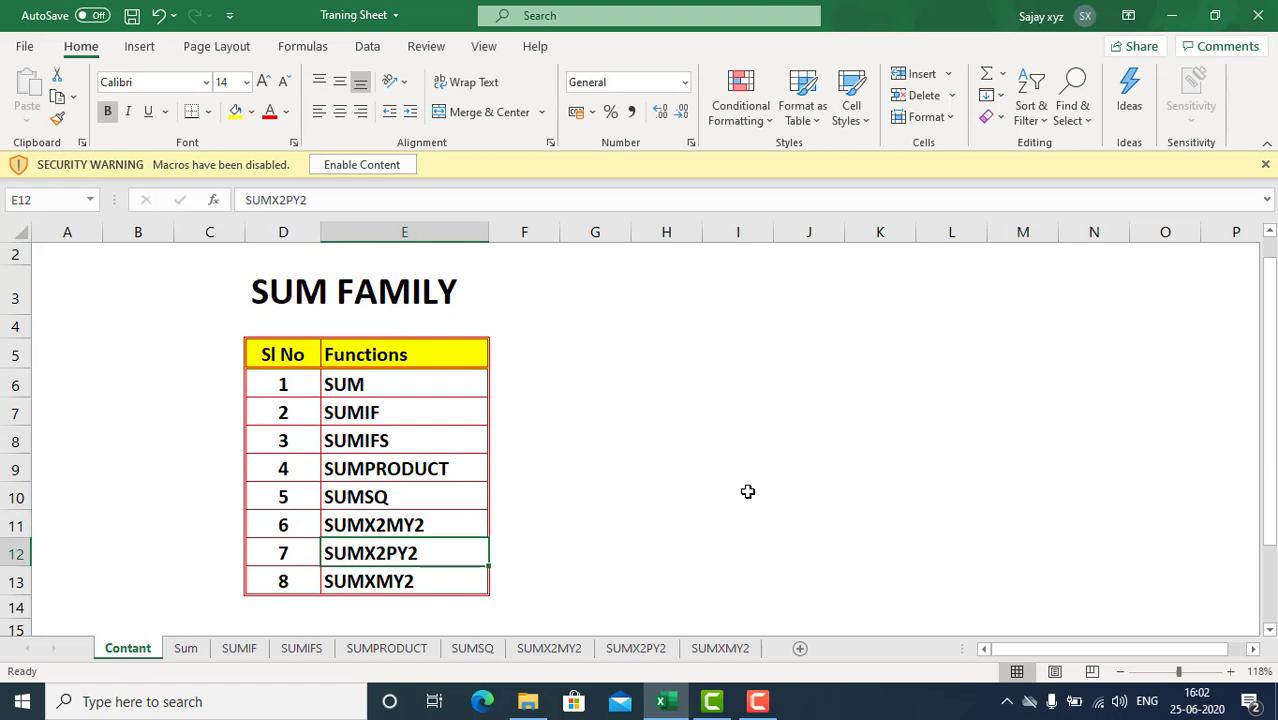
pyautogui.press('Down')
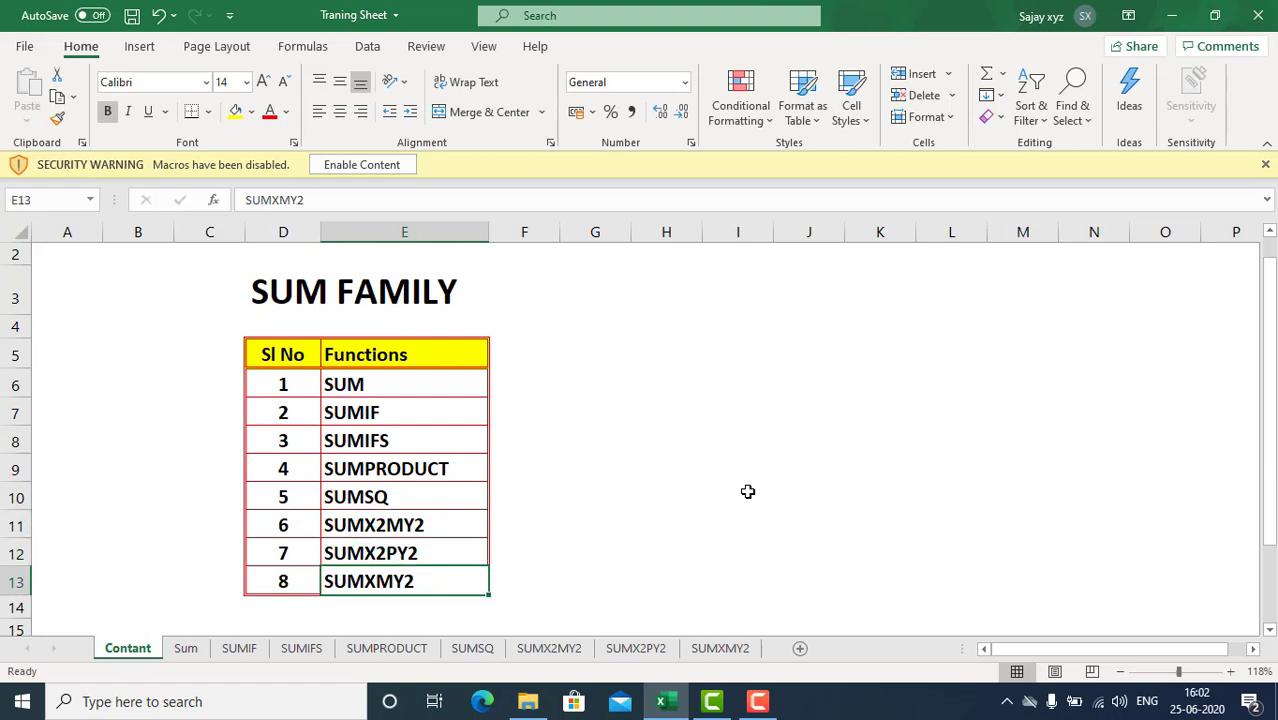
pyautogui.press('Up')
pyautogui.press('Up')
pyautogui.press('Up')
pyautogui.press('Up')
pyautogui.press('Up')
pyautogui.press('Up')
pyautogui.press('Up')
pyautogui.press('Up')
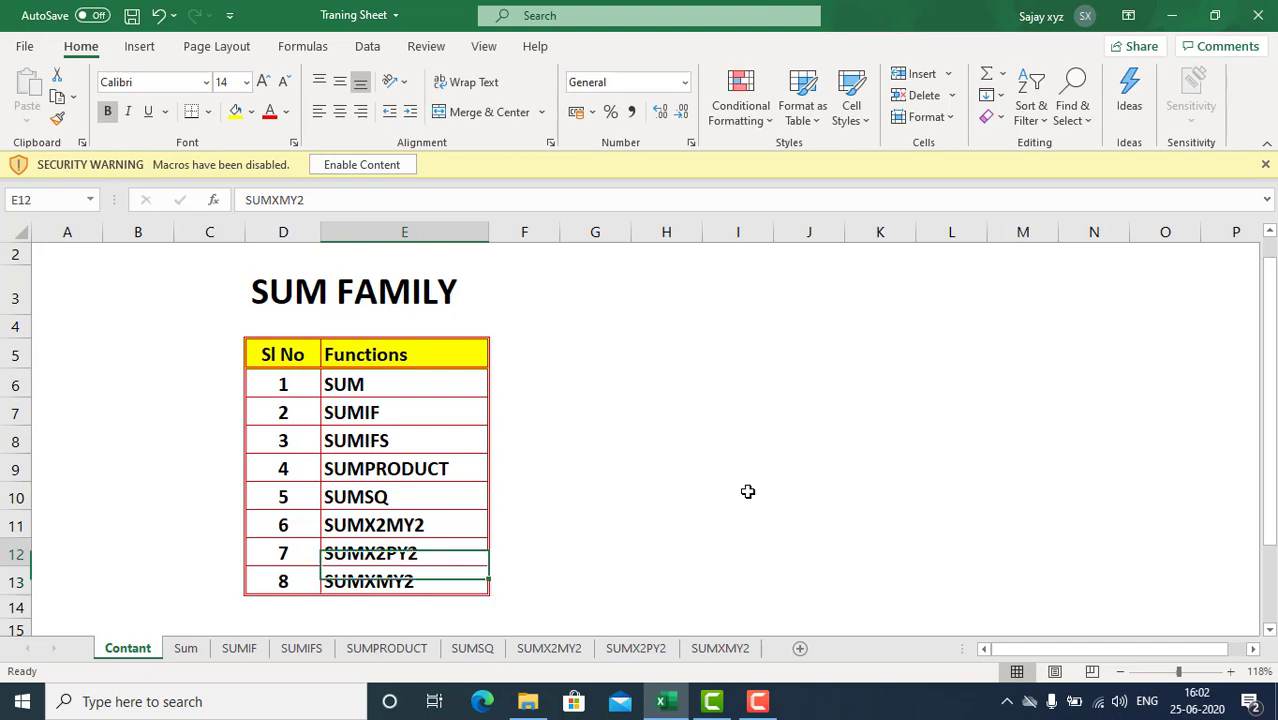
pyautogui.press('Left')
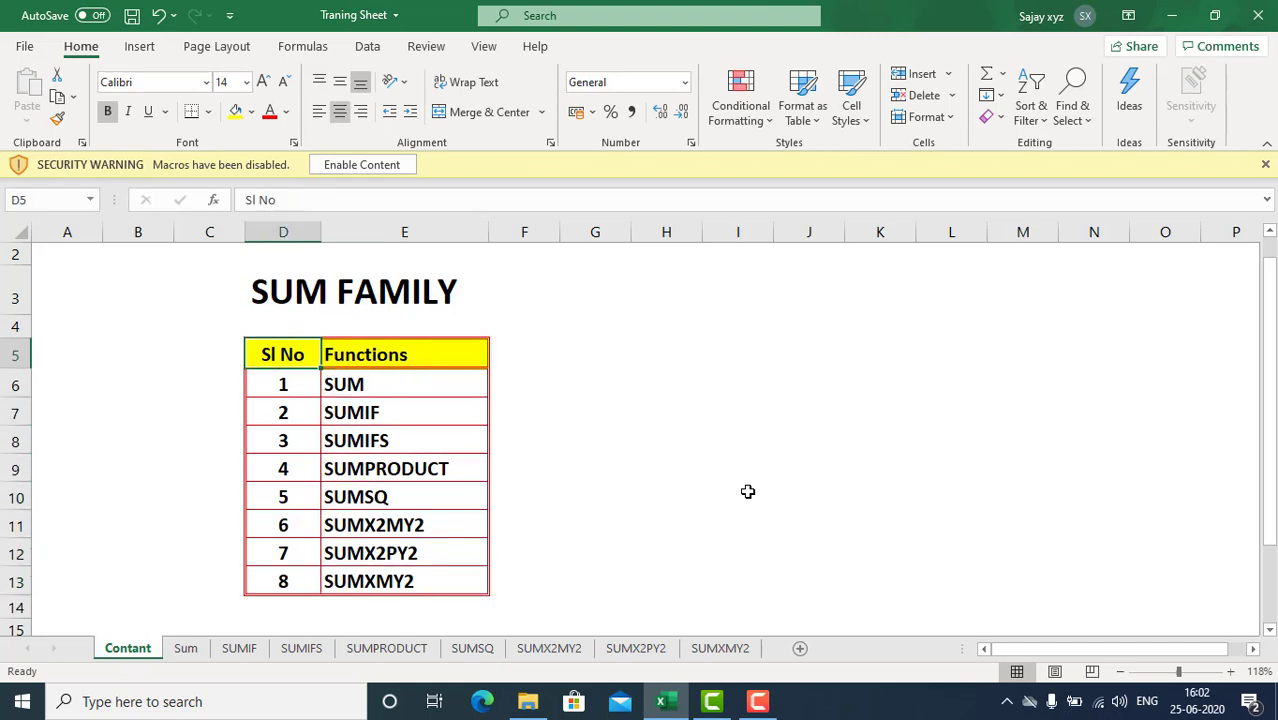
pyautogui.press('Down')
pyautogui.press('Down')
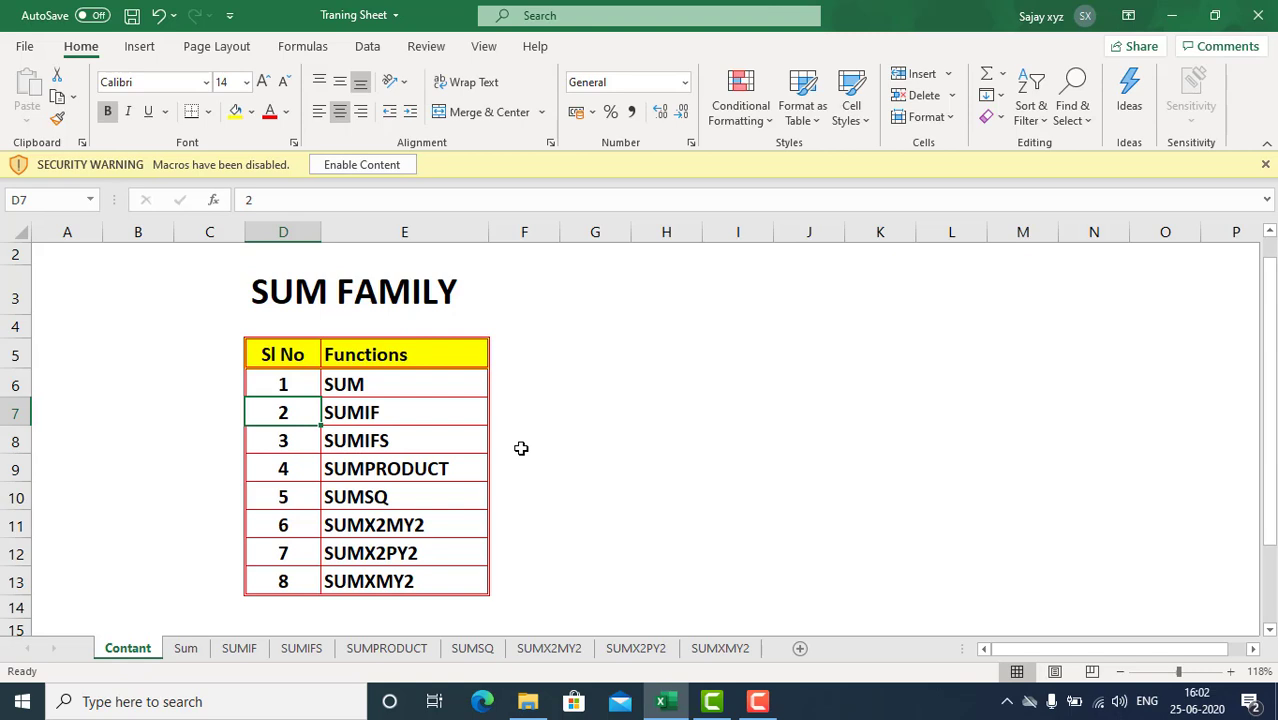
# Step: Open the Sum sheet and go to the SUM entry in its Math and Trignometric function list
pyautogui.click(197, 651)
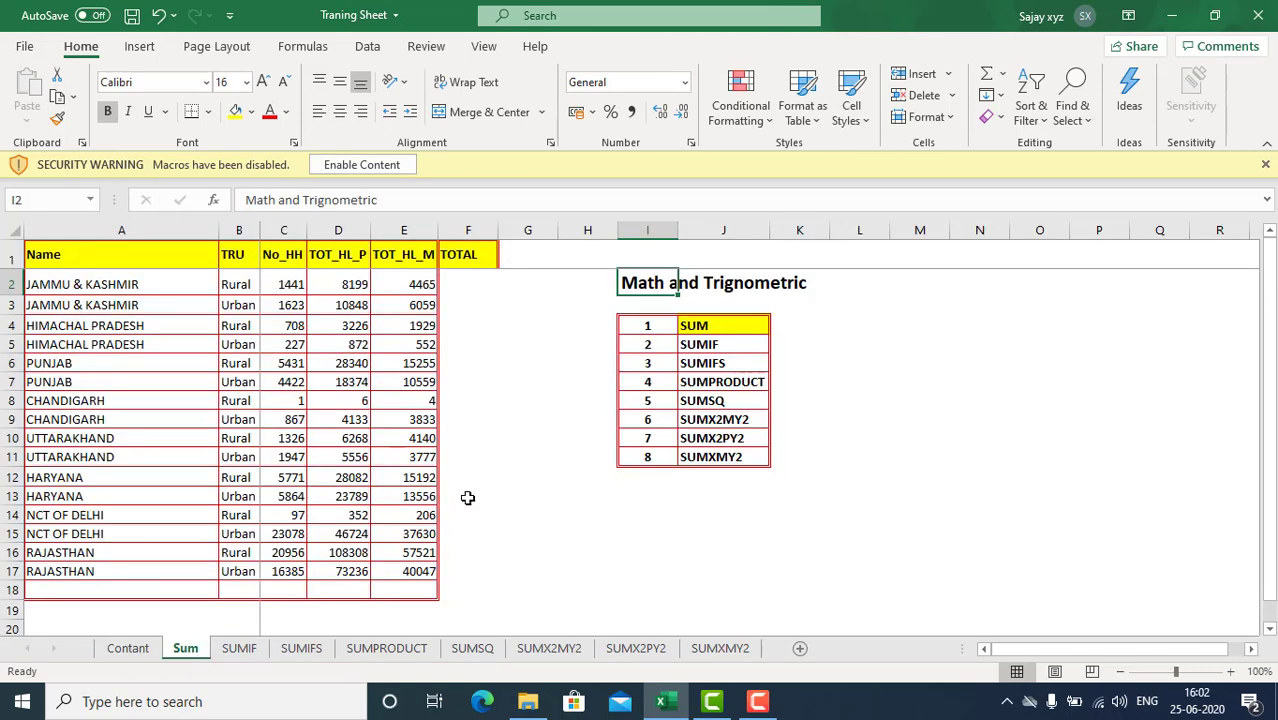
pyautogui.click(718, 322)
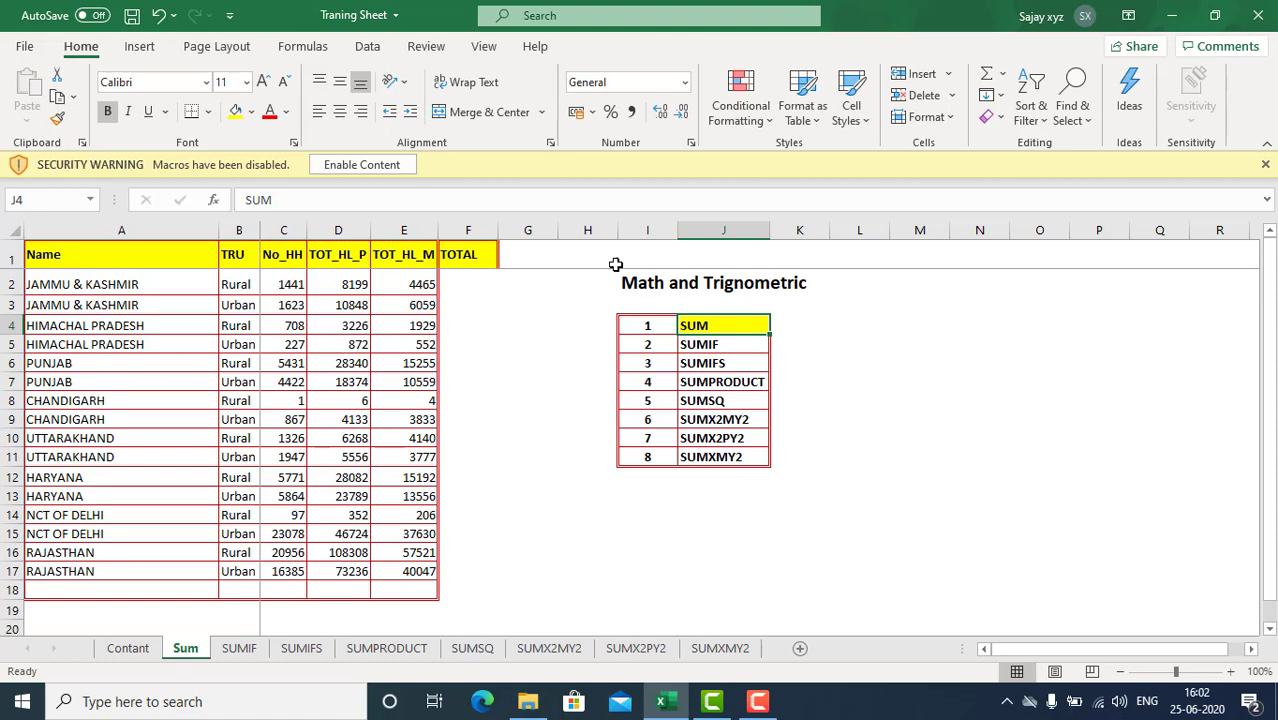
# Step: Enter =SUM(C2:E2) in TOTAL cell F2 for the first JAMMU & KASHMIR row, and clear the cell again
pyautogui.click(461, 286)
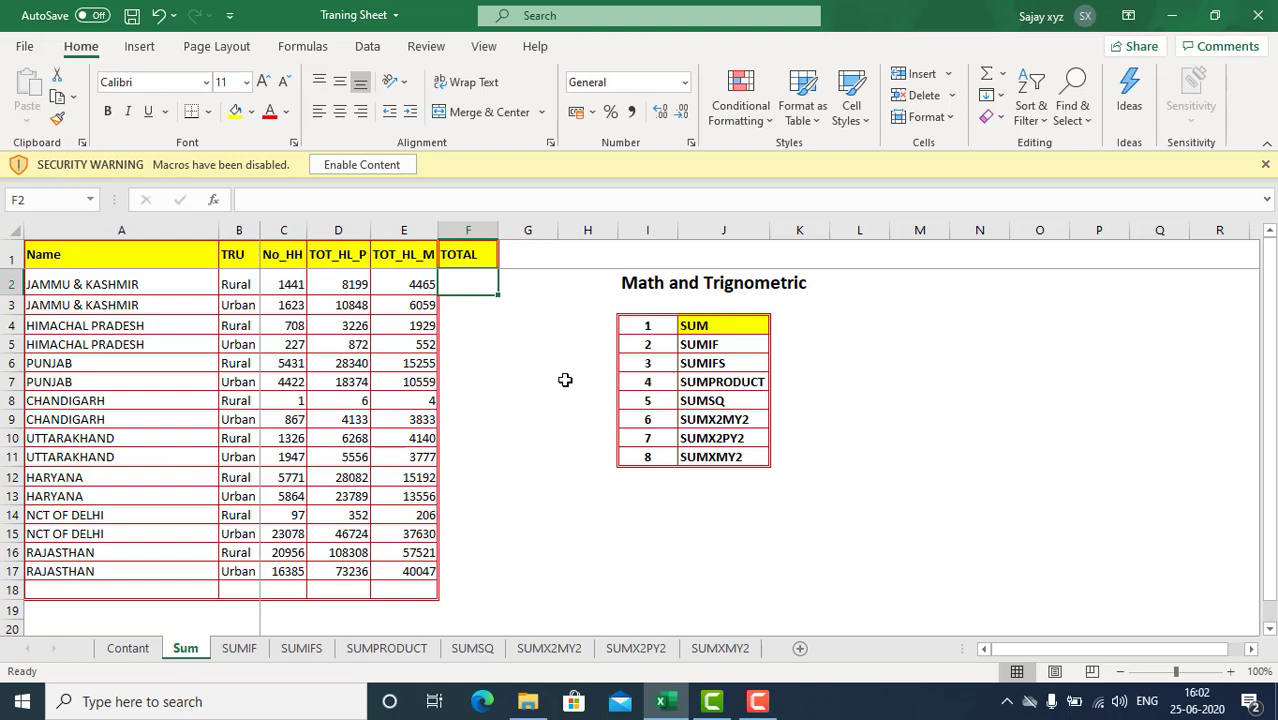
pyautogui.write('=')
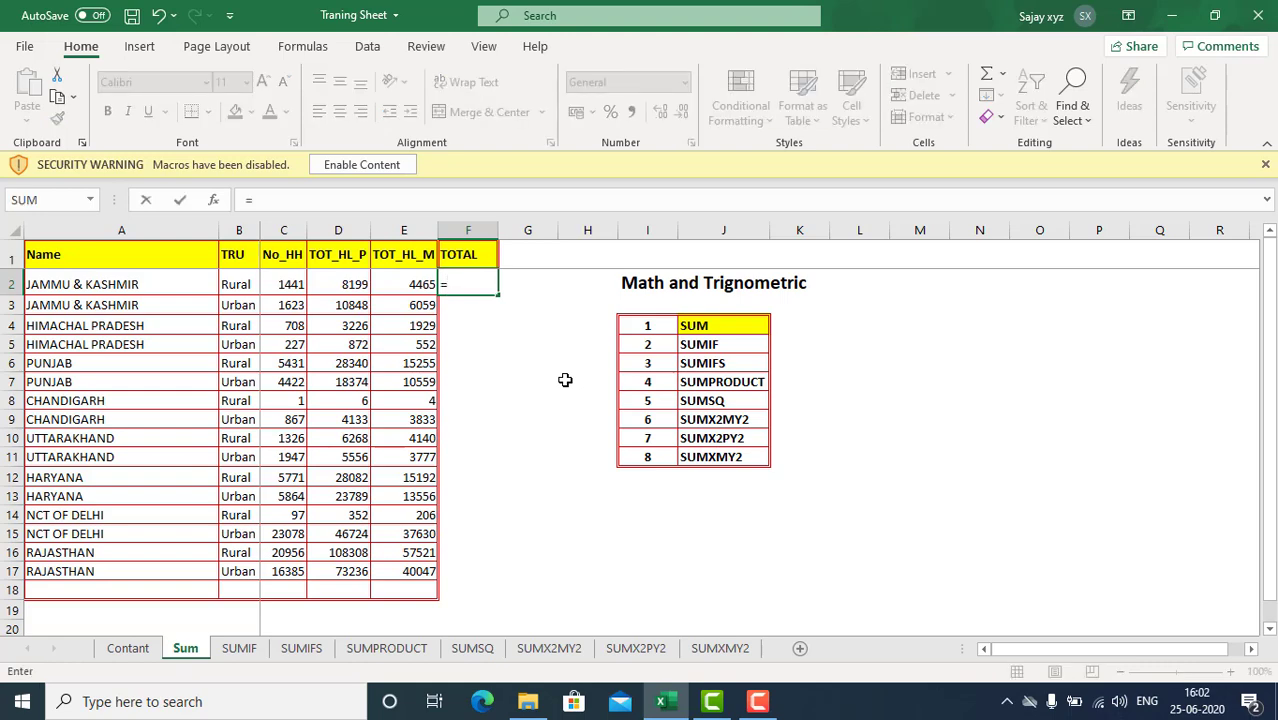
pyautogui.write('SUM')
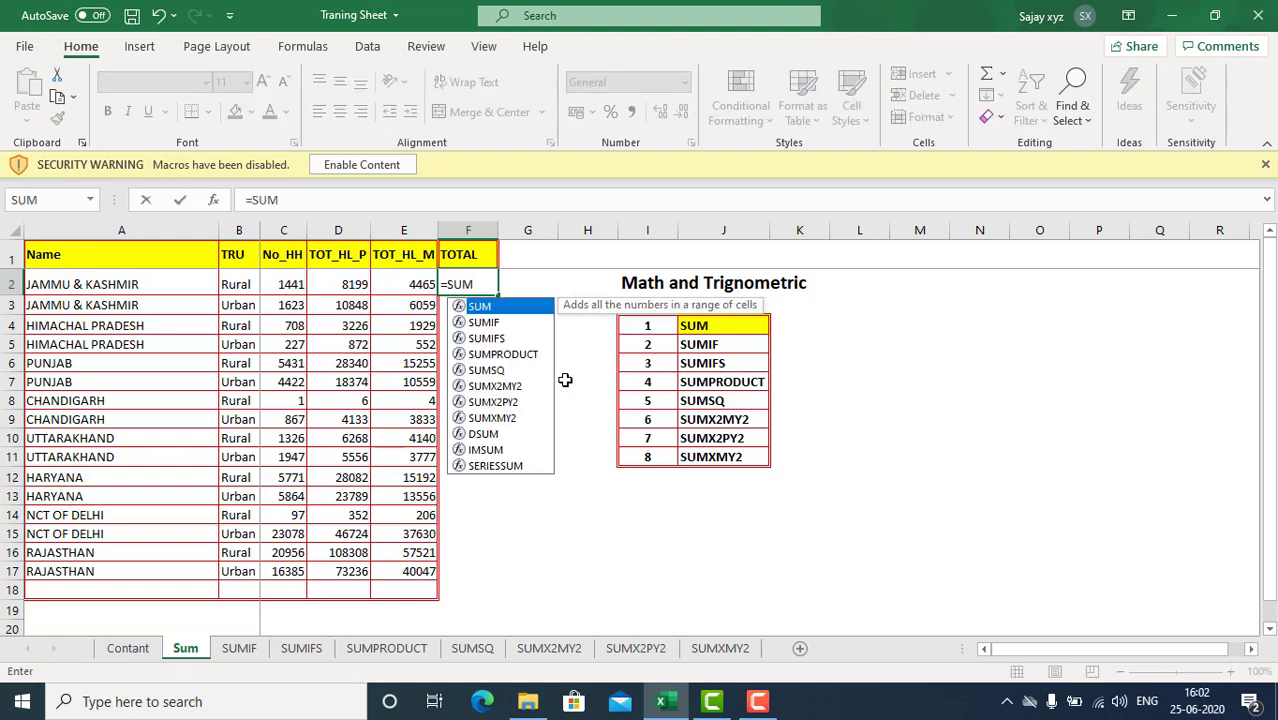
pyautogui.write('(')
pyautogui.press('Left')
pyautogui.hotkey('shift', 'Left')
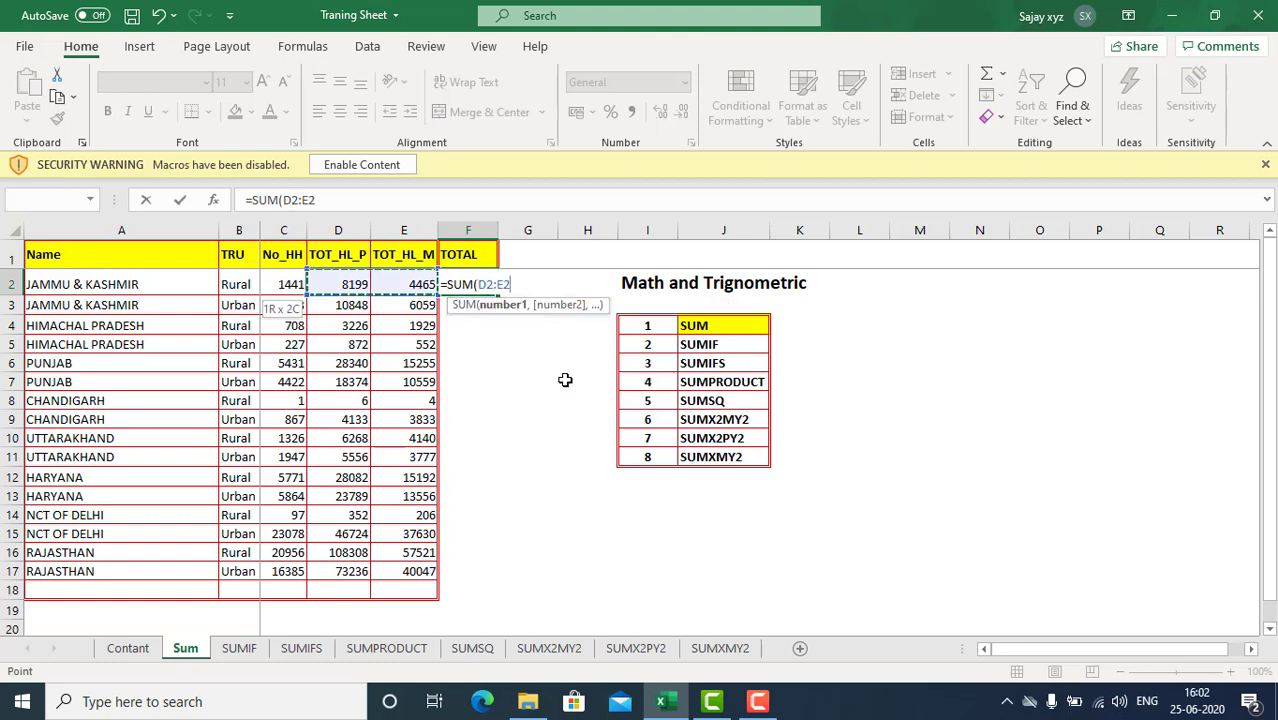
pyautogui.hotkey('shift', 'Left')
pyautogui.press('Return')
pyautogui.press('Up')
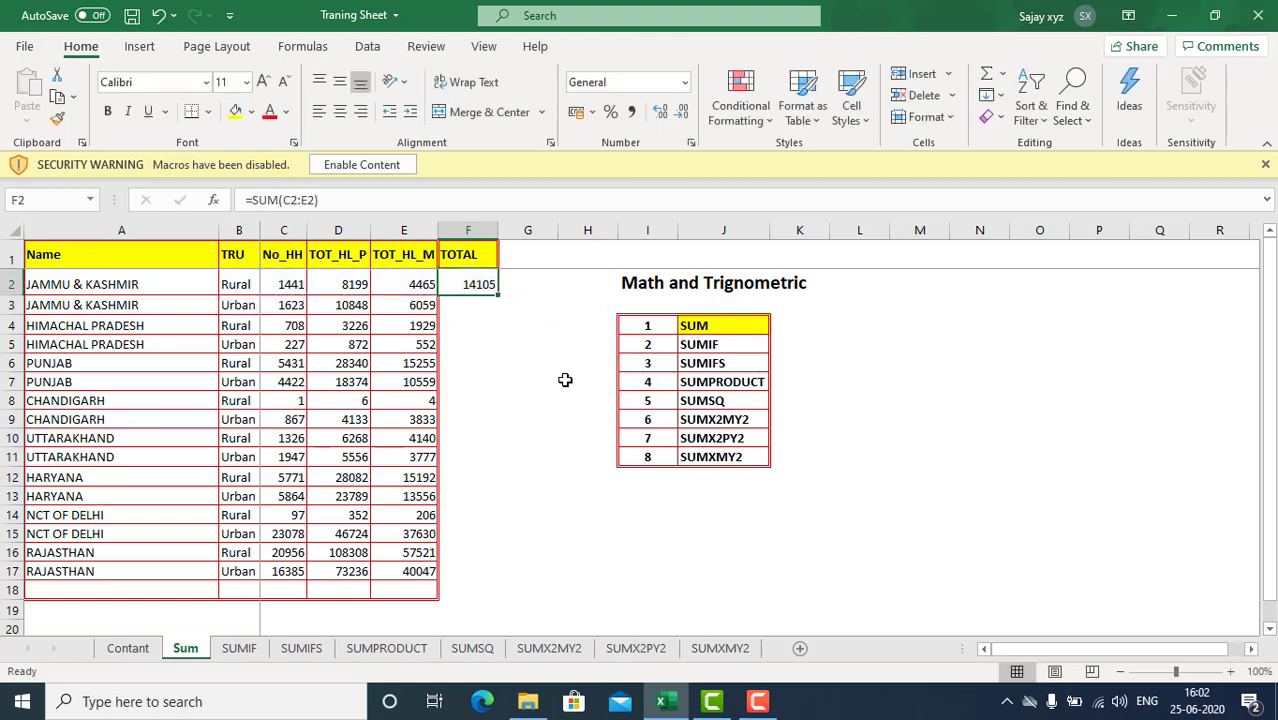
pyautogui.press('Delete')
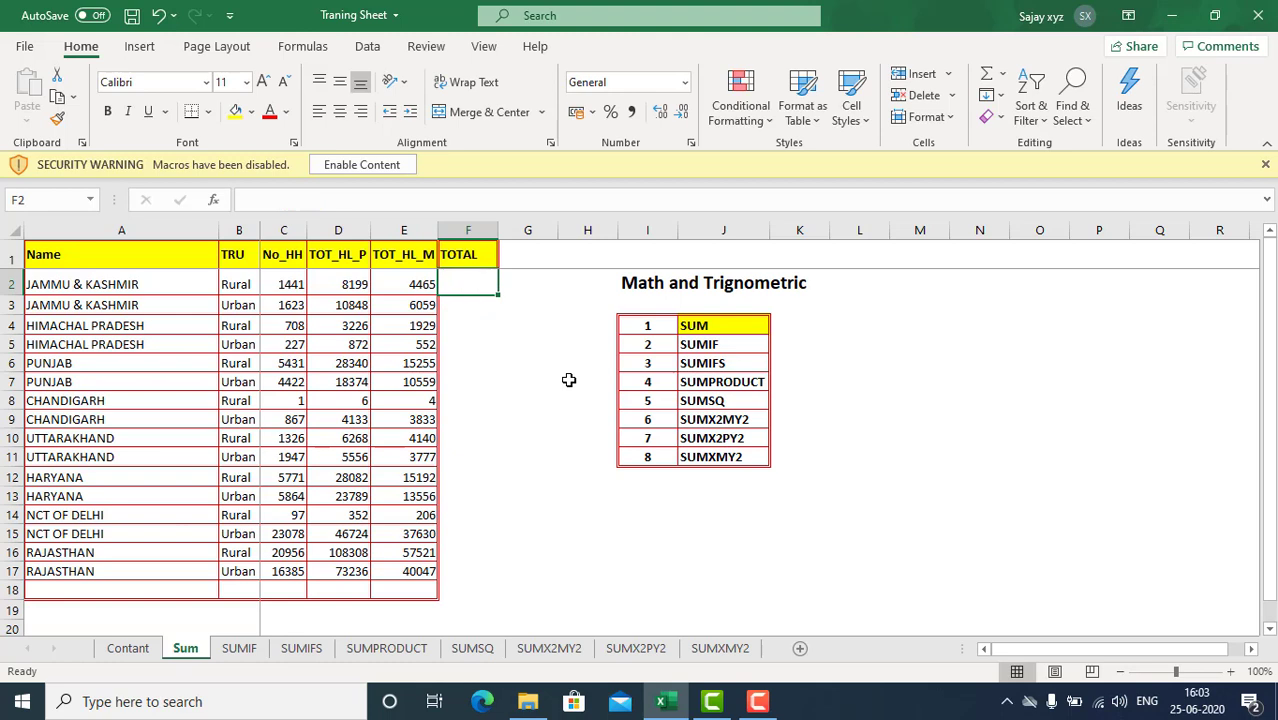
# Step: Use AutoSum in E18 to total the TOT_HL_M values in E2:E17, and clear the cell again
pyautogui.press('Left')
pyautogui.press('Left')
pyautogui.hotkey('ctrl', 'Down')
pyautogui.press('Down')
pyautogui.press('Right')
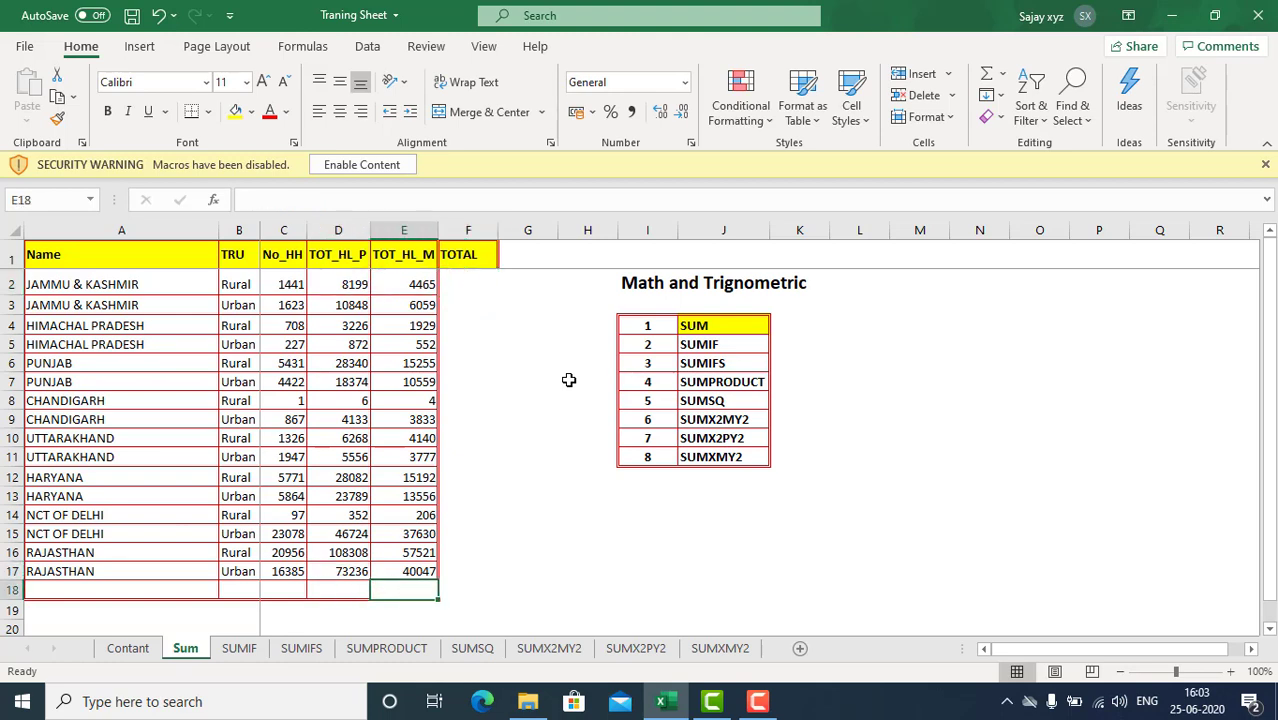
pyautogui.hotkey('alt', '=')
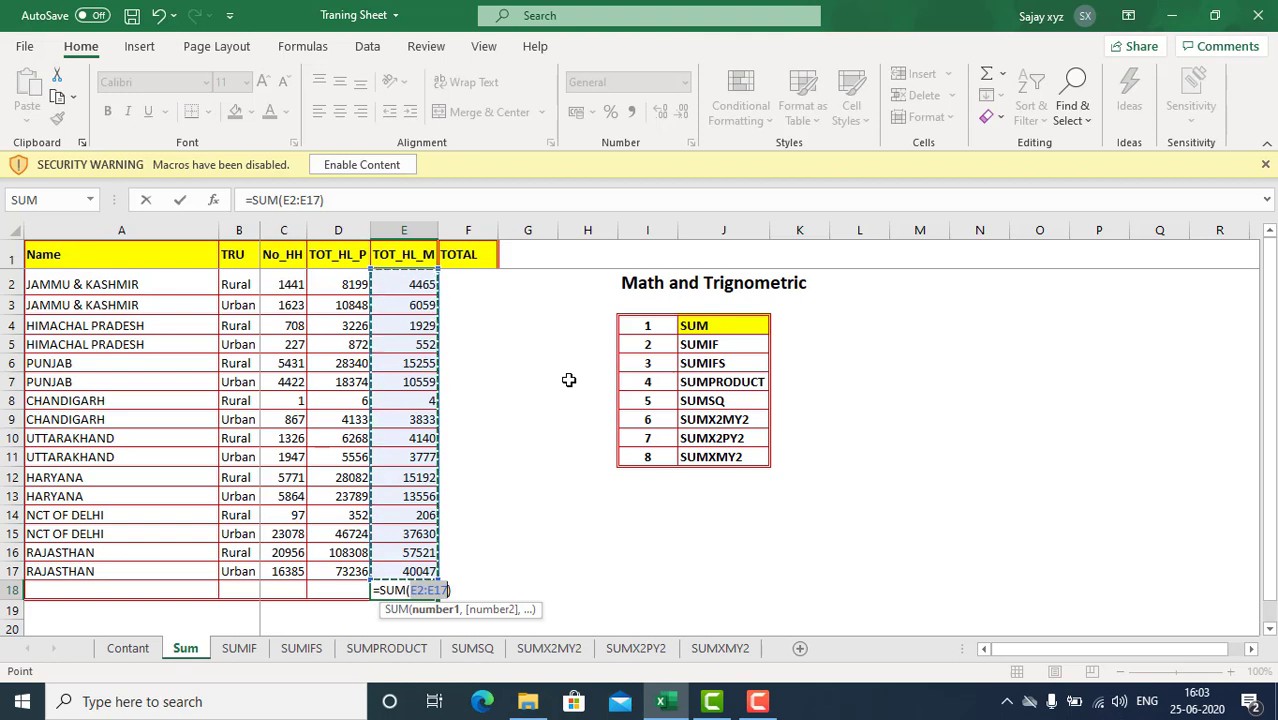
pyautogui.press('Return')
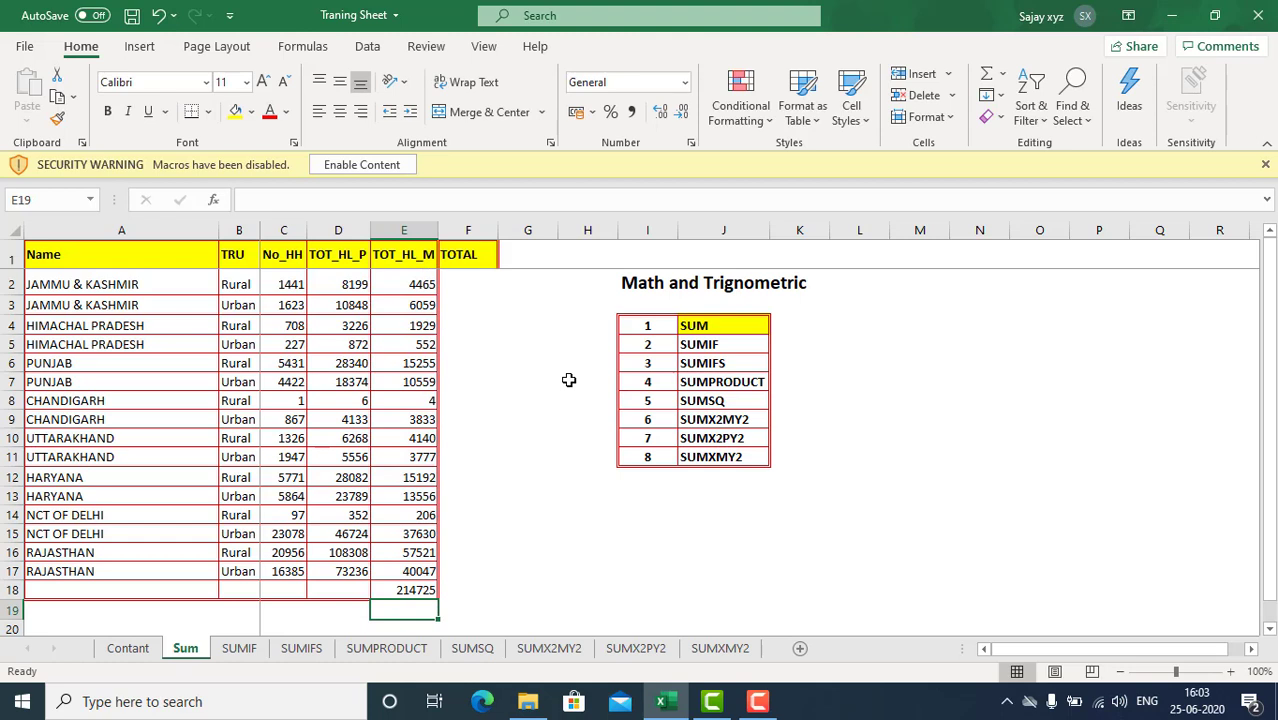
pyautogui.press('Up')
pyautogui.press('Delete')
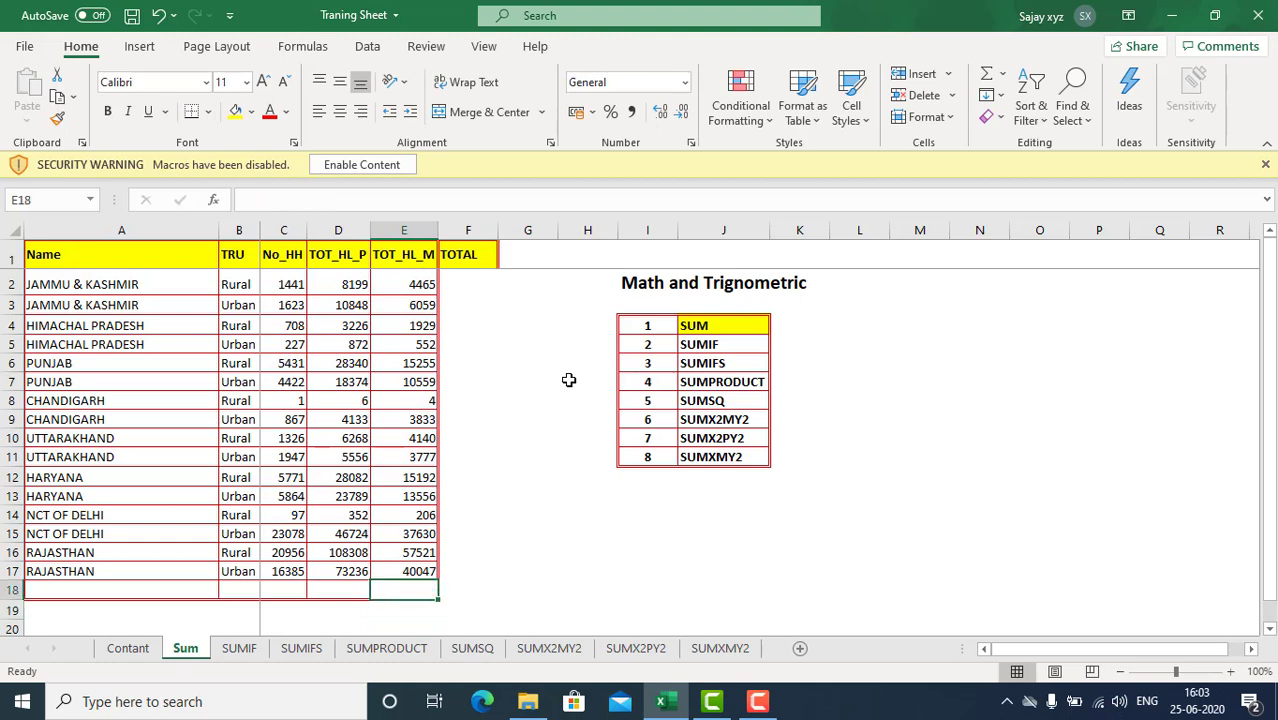
pyautogui.press('Up')
pyautogui.press('Up')
pyautogui.press('Up')
pyautogui.press('Up')
pyautogui.press('Down')
pyautogui.press('Down')
pyautogui.press('Down')
pyautogui.press('Down')
# Step: Enter =E17+D17+C17 in TOTAL cell F17 to add up the RAJASTHAN Urban row
pyautogui.press('Right')
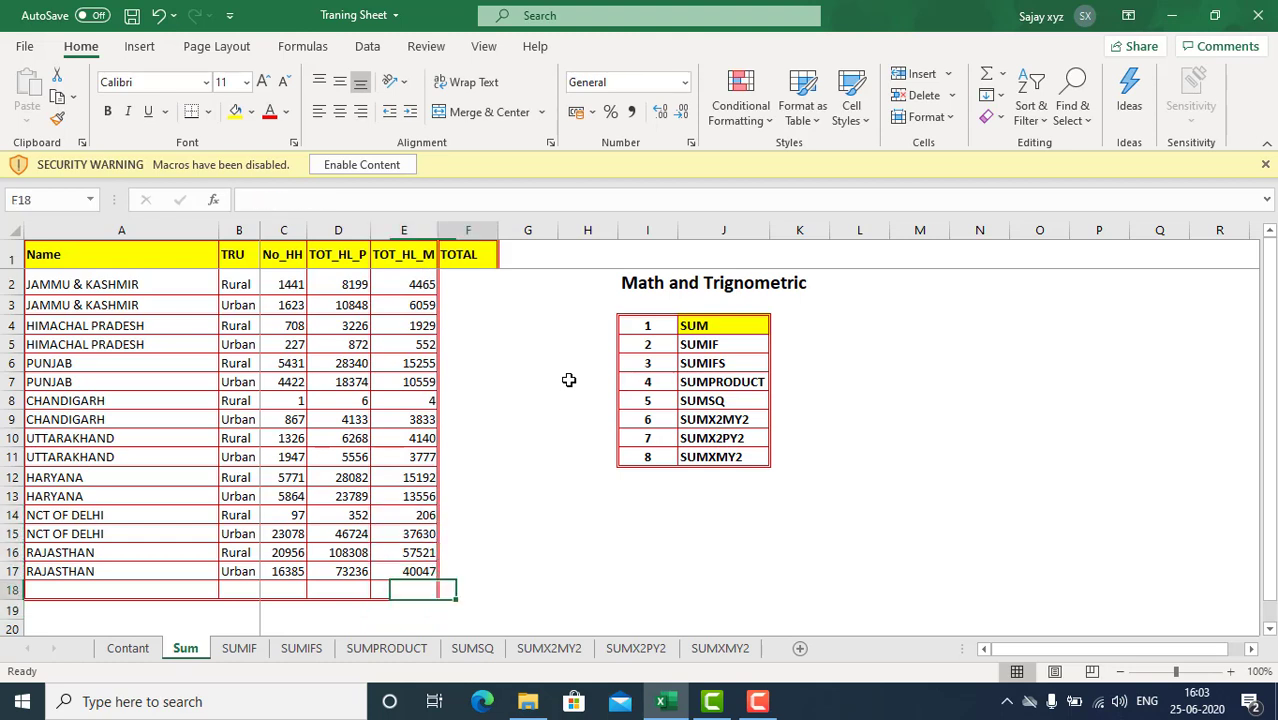
pyautogui.press('Up')
pyautogui.write('=')
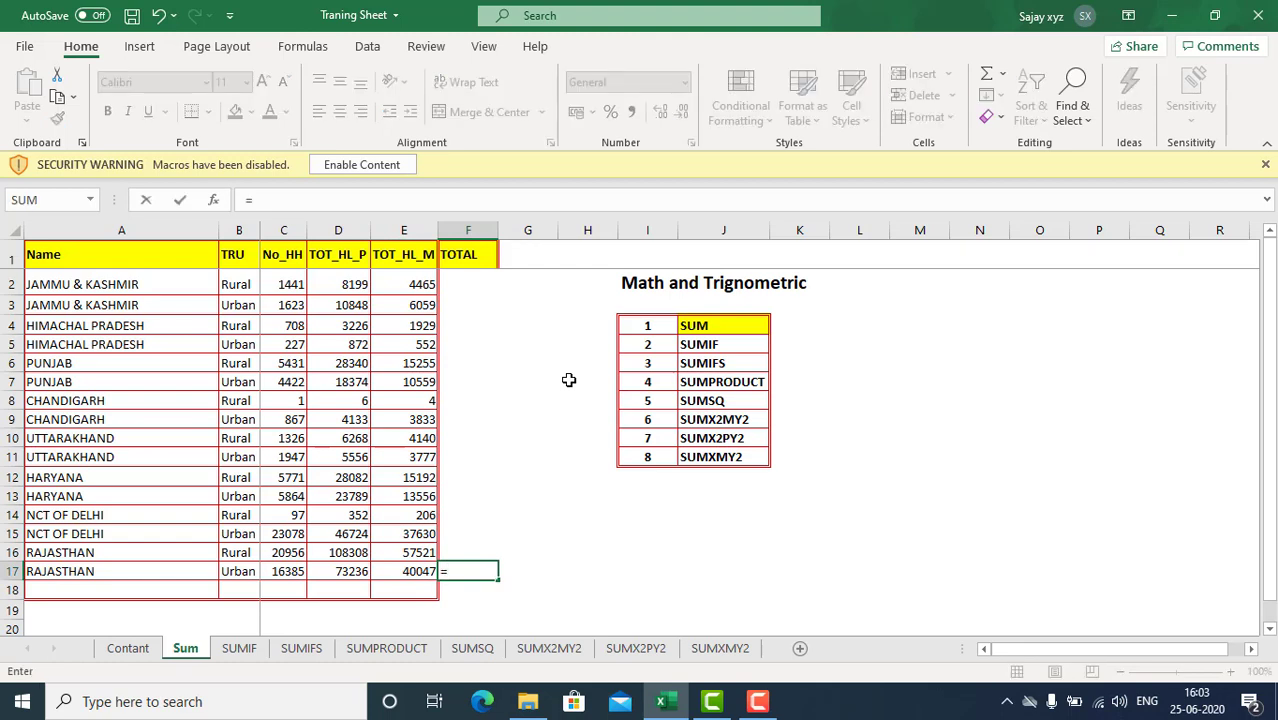
pyautogui.press('Left')
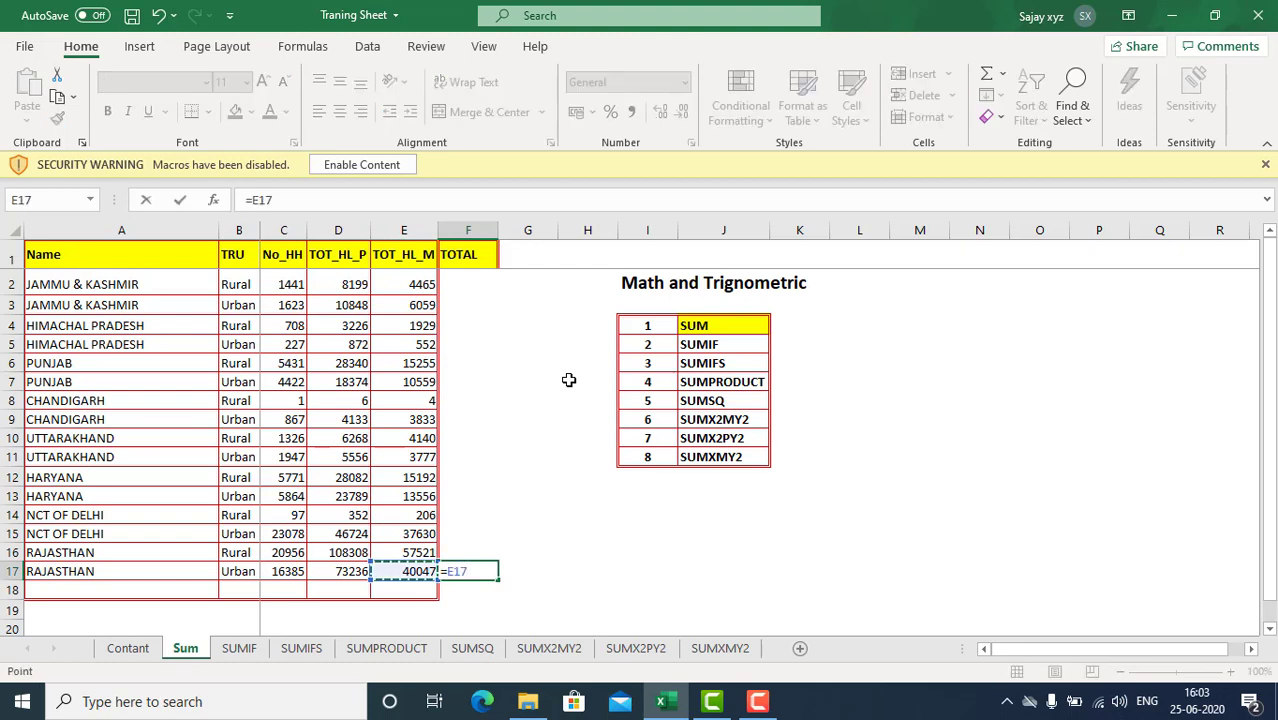
pyautogui.write('+')
pyautogui.press('Left')
pyautogui.press('Left')
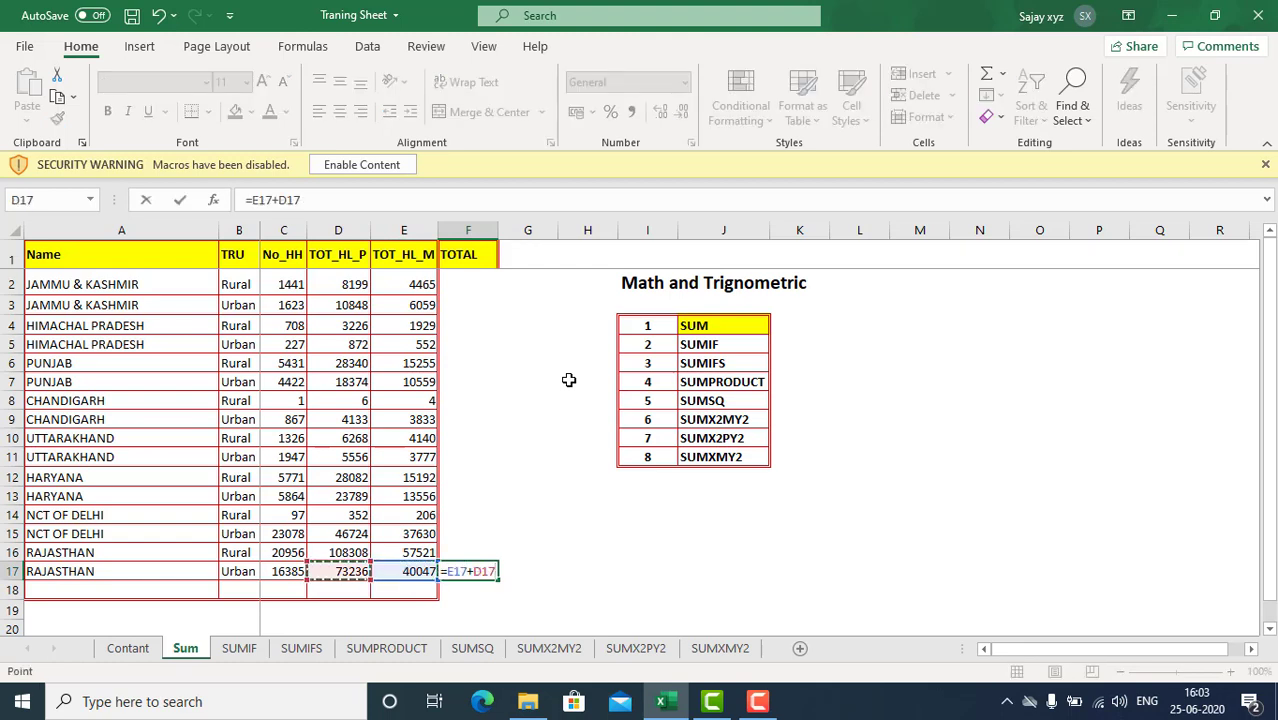
pyautogui.write('+')
pyautogui.press('Left')
pyautogui.press('Left')
pyautogui.press('Left')
pyautogui.write('+')
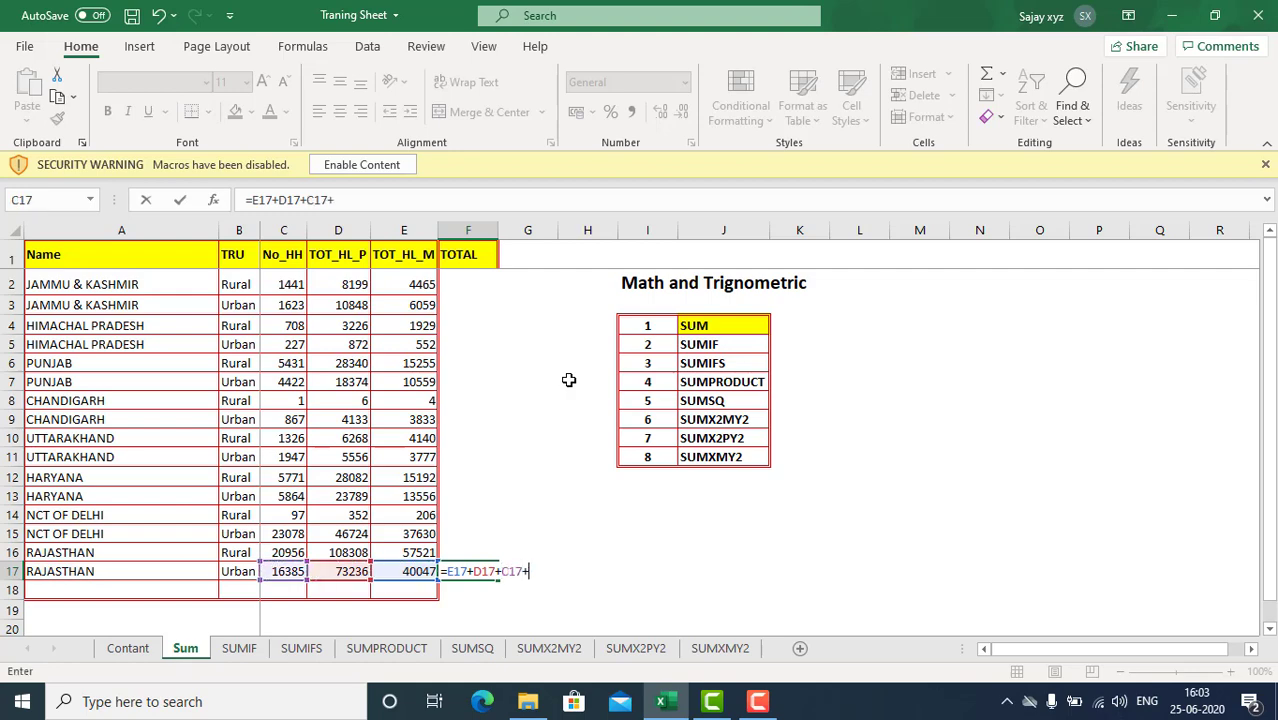
pyautogui.press('Return')
pyautogui.press('Return')
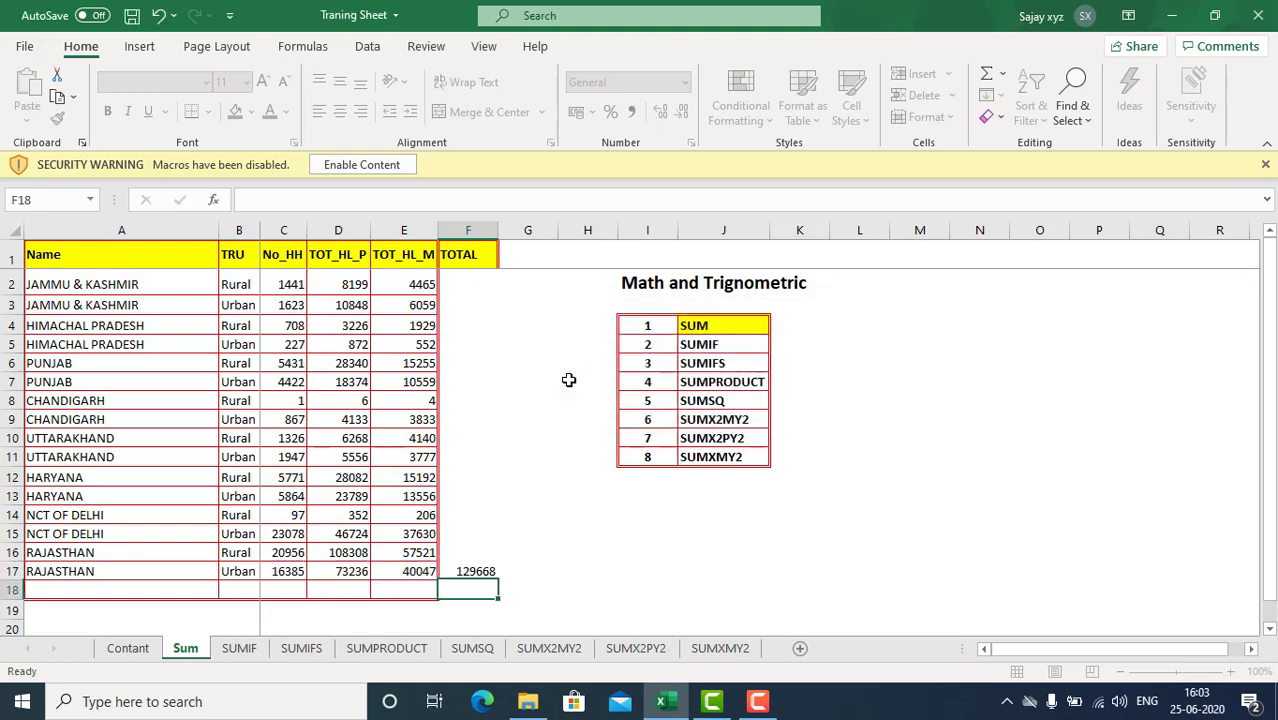
# Step: Replace the formula in TOTAL cell F17 with =SUM(E17,E16,E15,E14,E13,E12,E11,E10,E9), and clear the cell again
pyautogui.press('Up')
pyautogui.press('Delete')
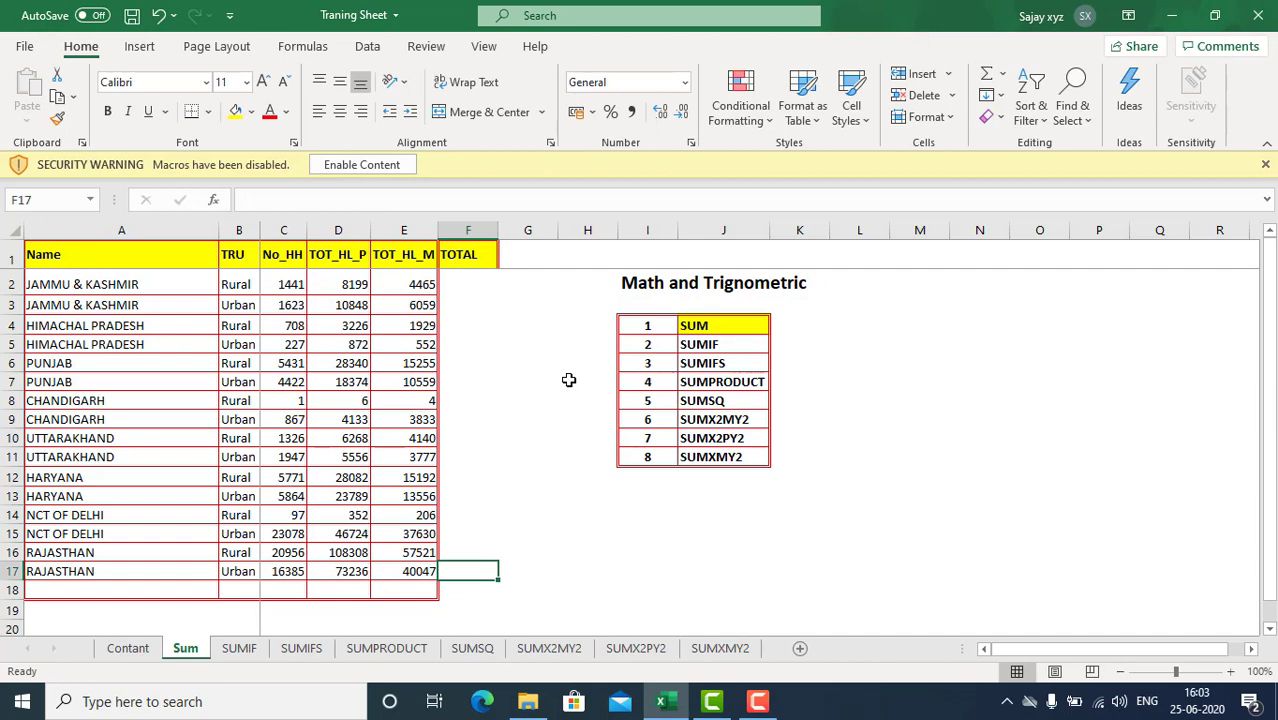
pyautogui.write('=SUM(')
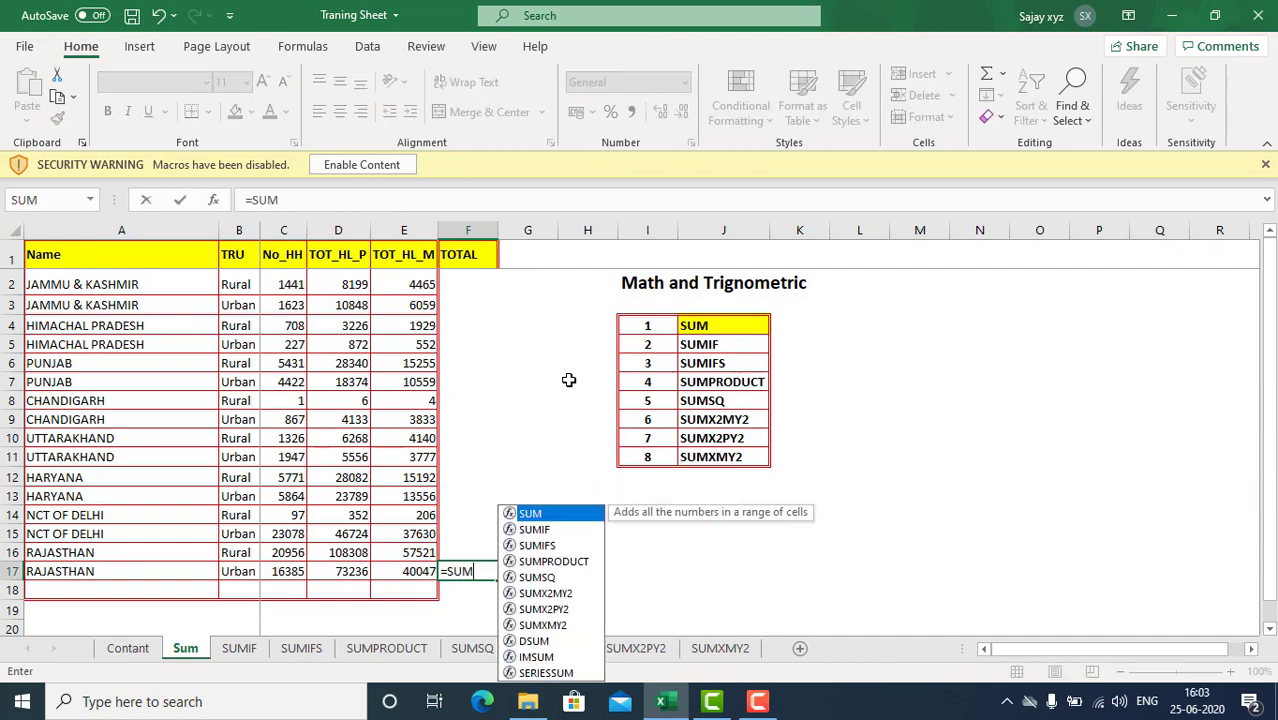
pyautogui.click(410, 572)
pyautogui.keyDown('ctrl'); pyautogui.click(405, 553); pyautogui.keyUp('ctrl')
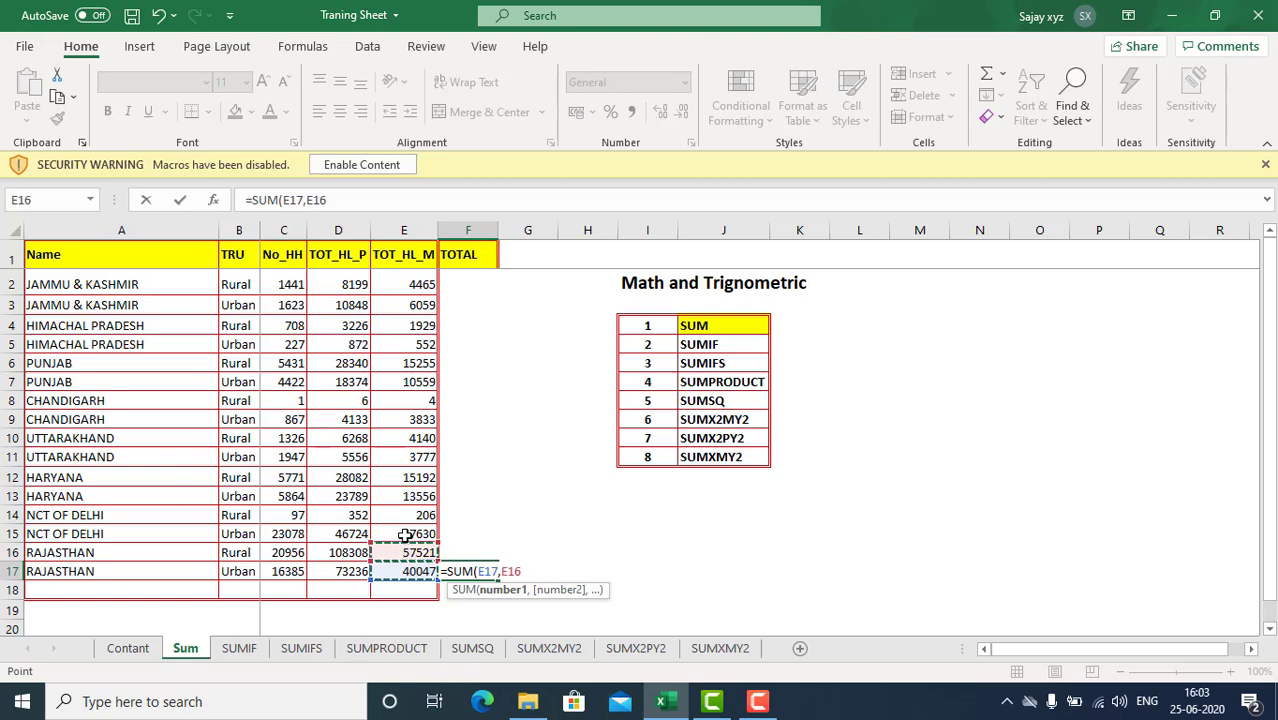
pyautogui.keyDown('ctrl'); pyautogui.click(405, 534); pyautogui.keyUp('ctrl')
pyautogui.keyDown('ctrl'); pyautogui.click(405, 515); pyautogui.keyUp('ctrl')
pyautogui.keyDown('ctrl'); pyautogui.click(404, 497); pyautogui.keyUp('ctrl')
pyautogui.keyDown('ctrl'); pyautogui.click(404, 477); pyautogui.keyUp('ctrl')
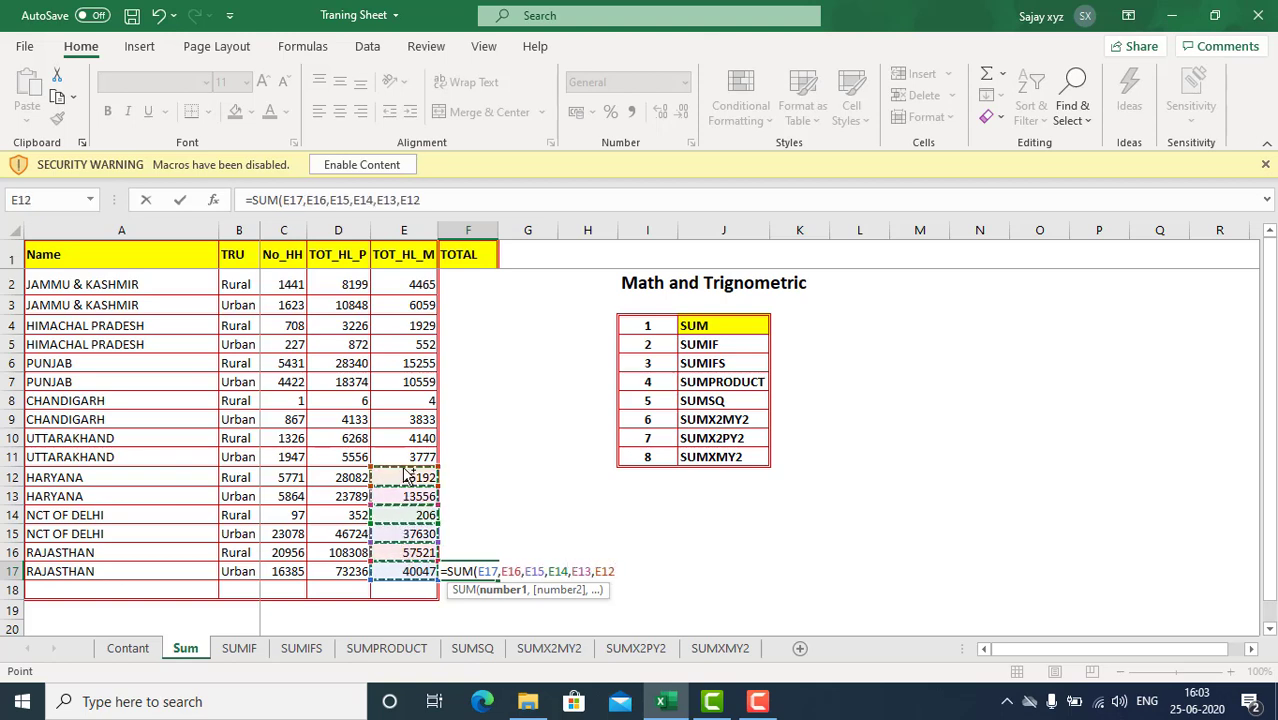
pyautogui.keyDown('ctrl'); pyautogui.click(403, 457); pyautogui.keyUp('ctrl')
pyautogui.keyDown('ctrl'); pyautogui.click(400, 438); pyautogui.keyUp('ctrl')
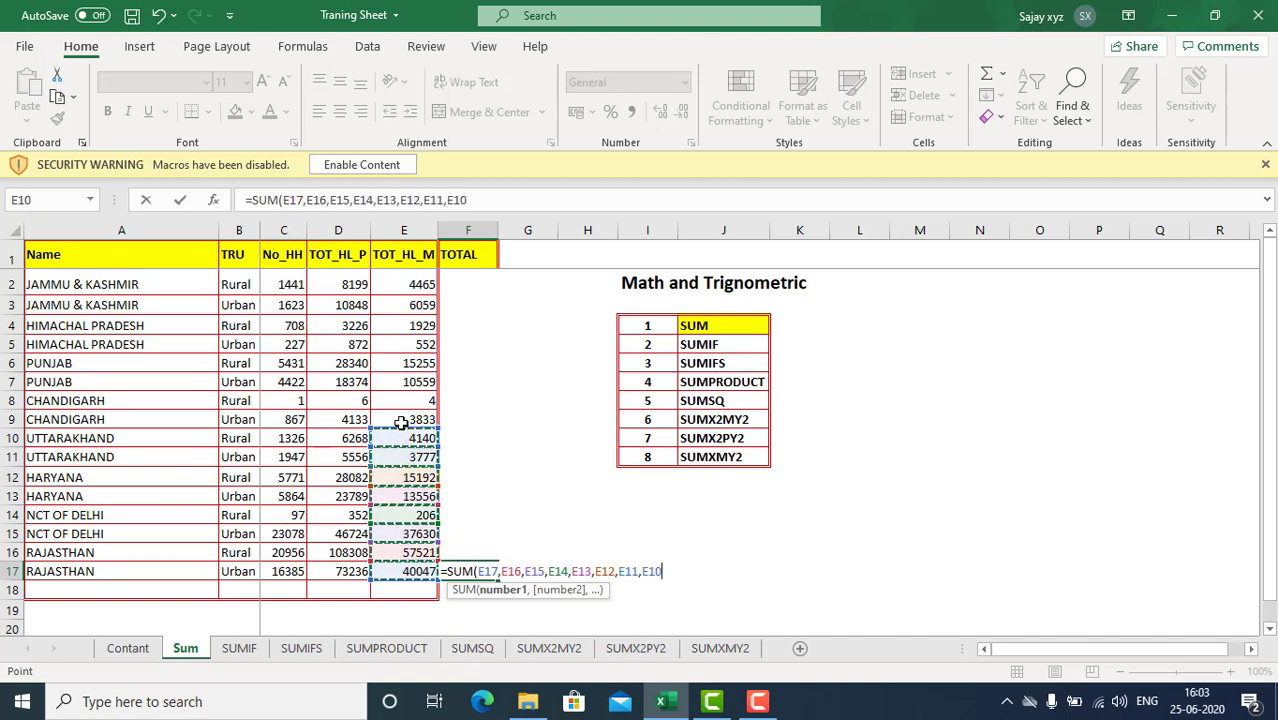
pyautogui.keyDown('ctrl'); pyautogui.click(404, 420); pyautogui.keyUp('ctrl')
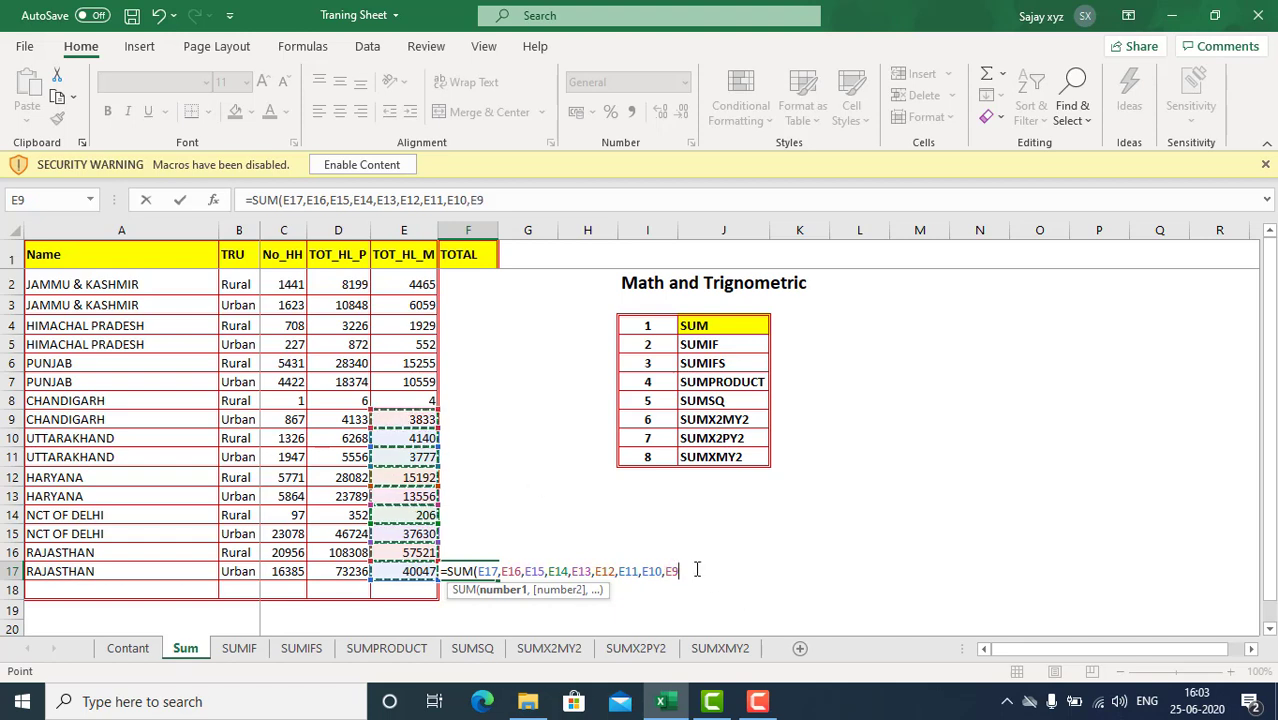
pyautogui.write(')')
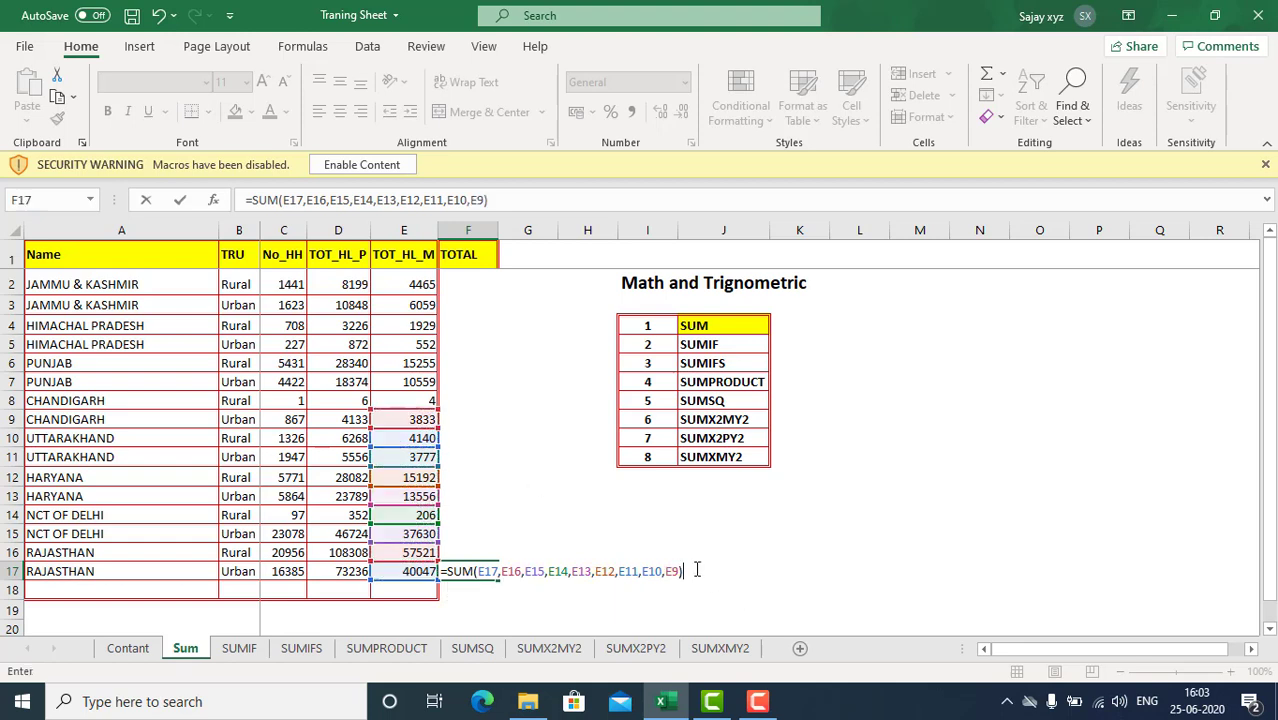
pyautogui.press('Return')
pyautogui.press('Up')
pyautogui.press('Delete')
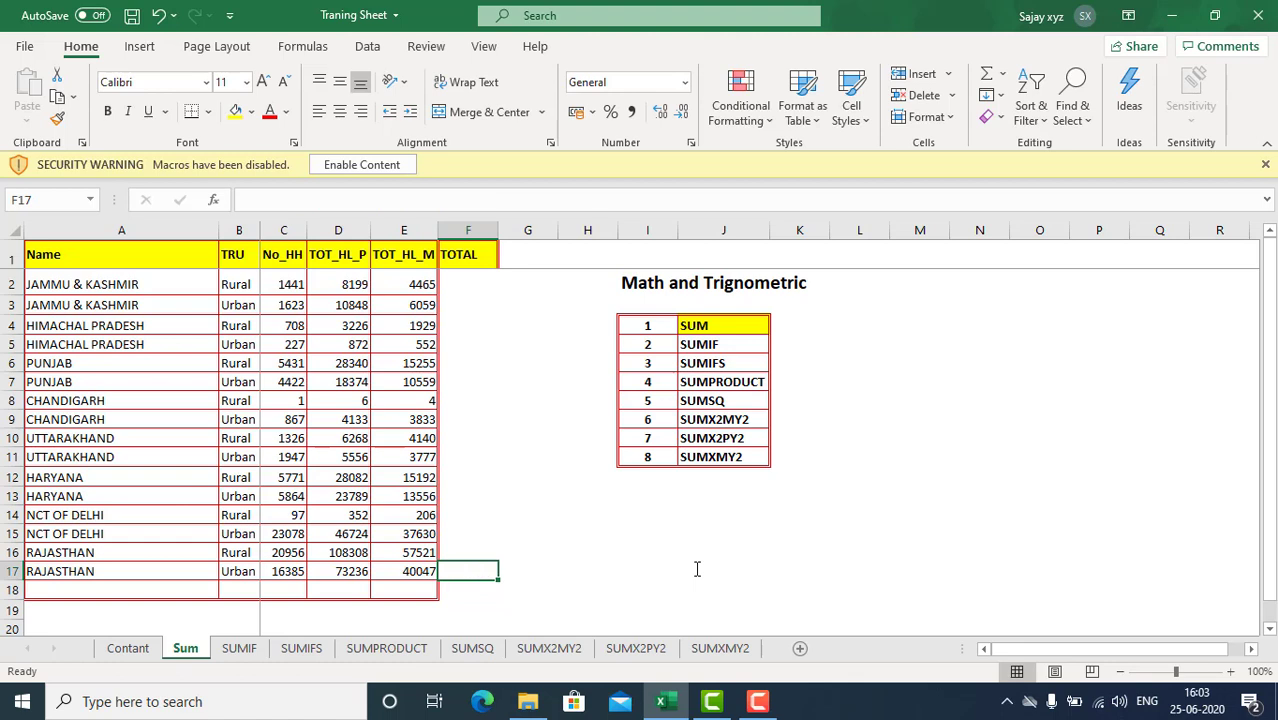
# Step: Insert a blank row above the NCT OF DELHI Rural row
pyautogui.press('Left')
pyautogui.press('Up')
pyautogui.press('Up')
pyautogui.press('Up')
pyautogui.hotkey('shift', 'space')
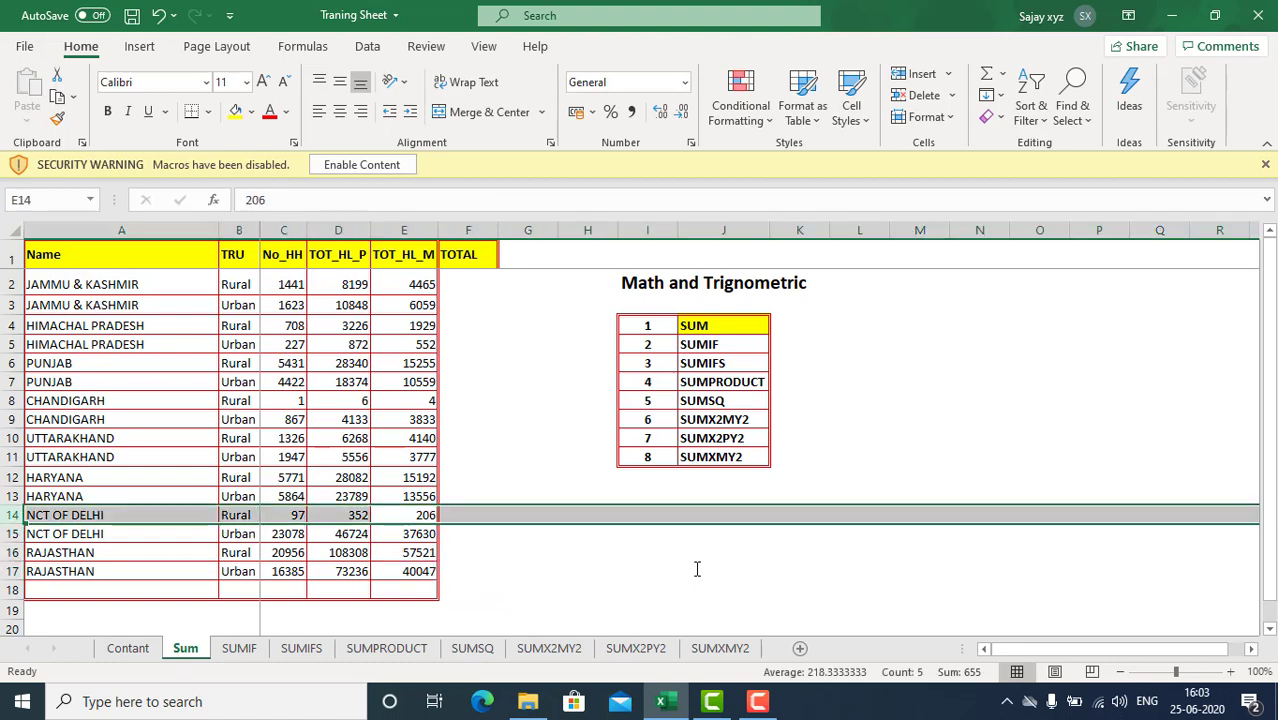
pyautogui.hotkey('ctrl', 'shift', '+')
pyautogui.press('Up')
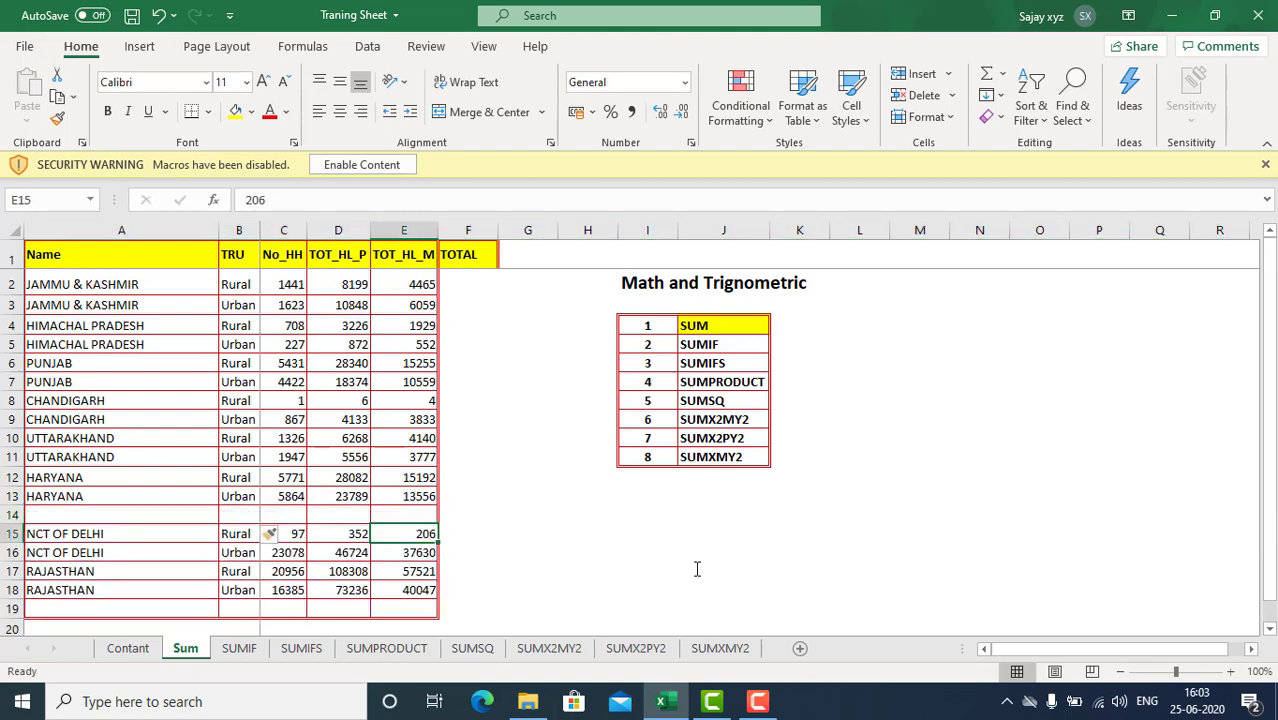
# Step: Insert a blank row above the CHANDIGARH Urban row
pyautogui.press('Up')
pyautogui.press('Up')
pyautogui.press('Up')
pyautogui.press('Up')
pyautogui.hotkey('shift', 'space')
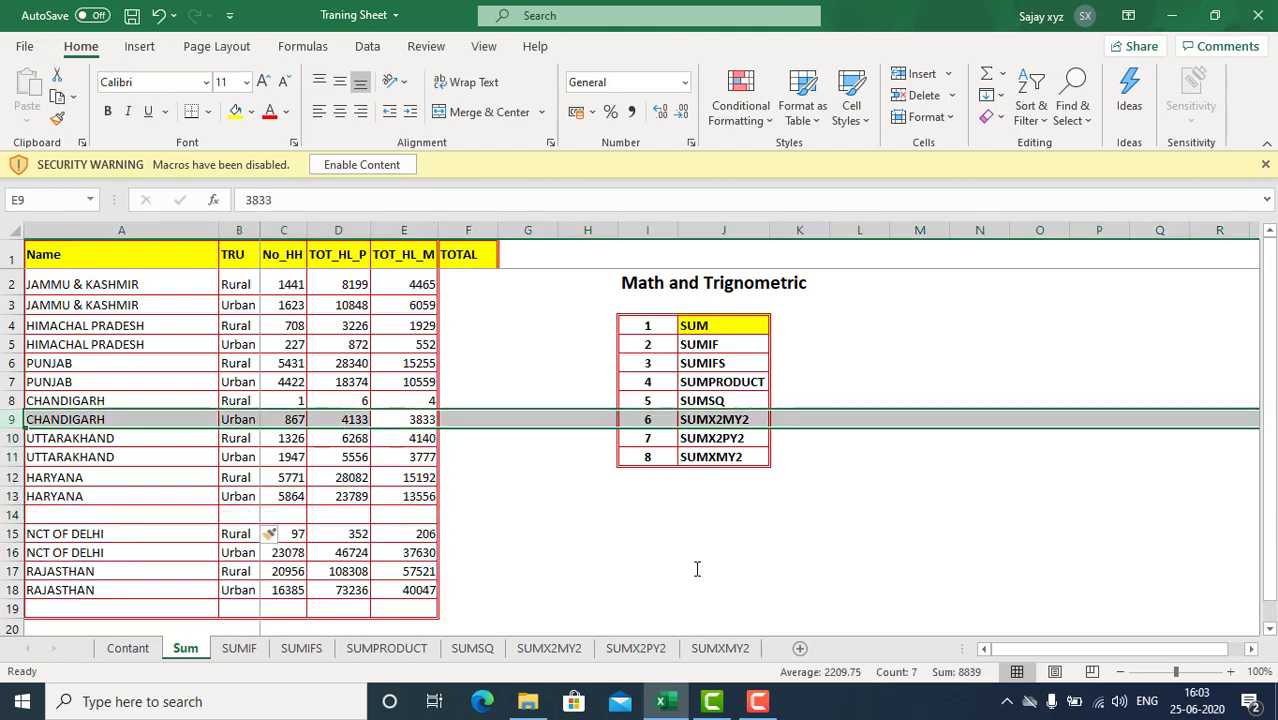
pyautogui.hotkey('ctrl', 'shift', '+')
# Step: Use AutoSum in blank-row cell E9 to subtotal the TOT_HL_M values in E2:E8
pyautogui.press('Down')
pyautogui.press('Up')
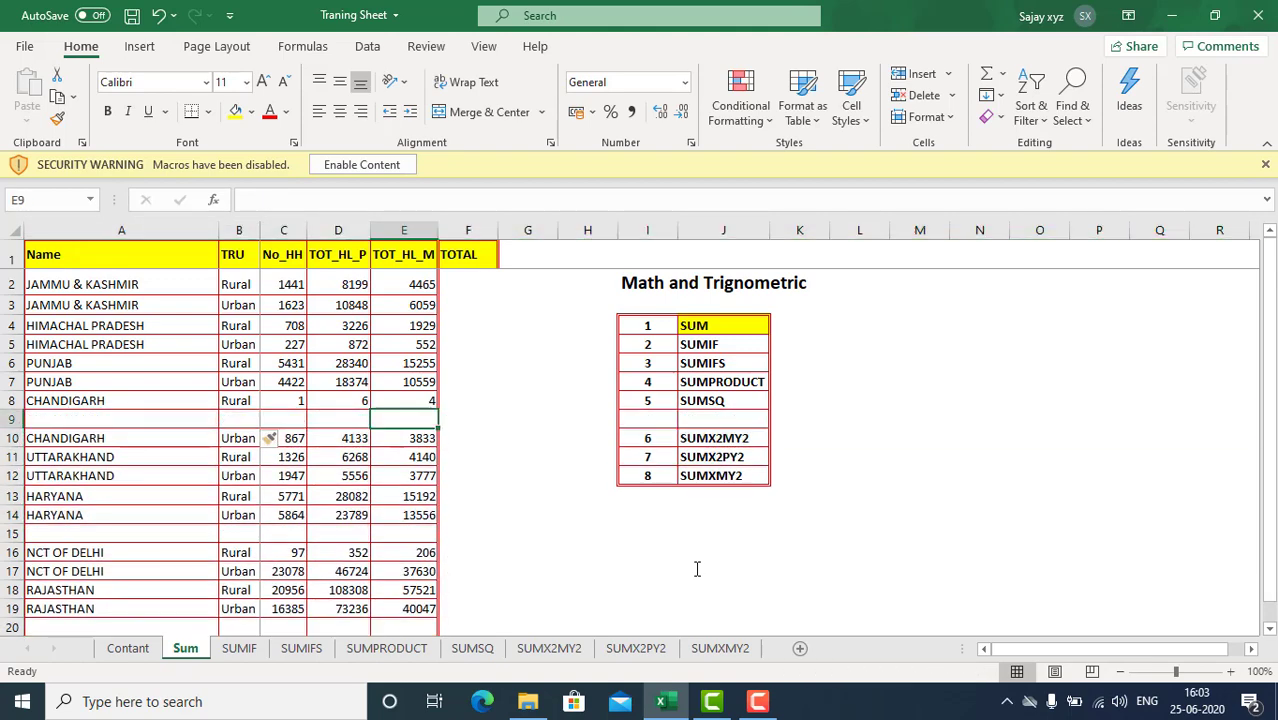
pyautogui.hotkey('alt', '=')
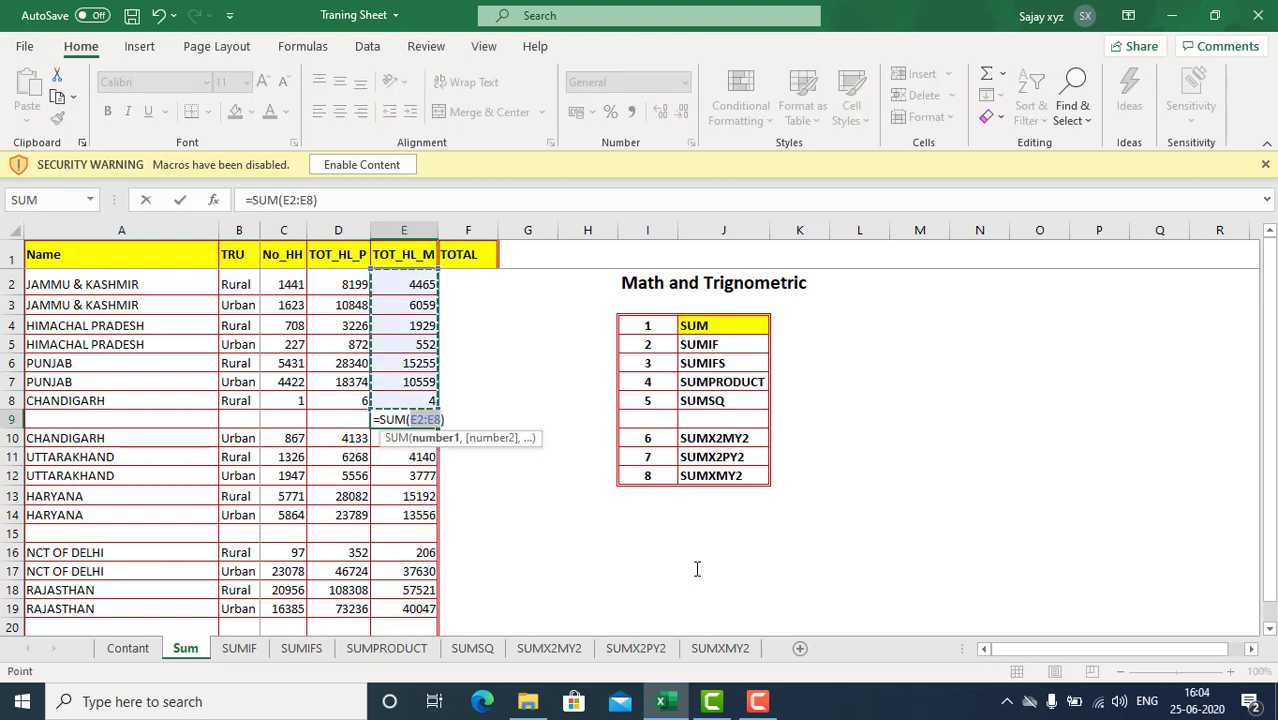
pyautogui.press('Return')
# Step: Use AutoSum in blank-row cell E15 to subtotal the TOT_HL_M values in E10:E14
pyautogui.press('Down')
pyautogui.press('Down')
pyautogui.press('Down')
pyautogui.press('Down')
pyautogui.press('Down')
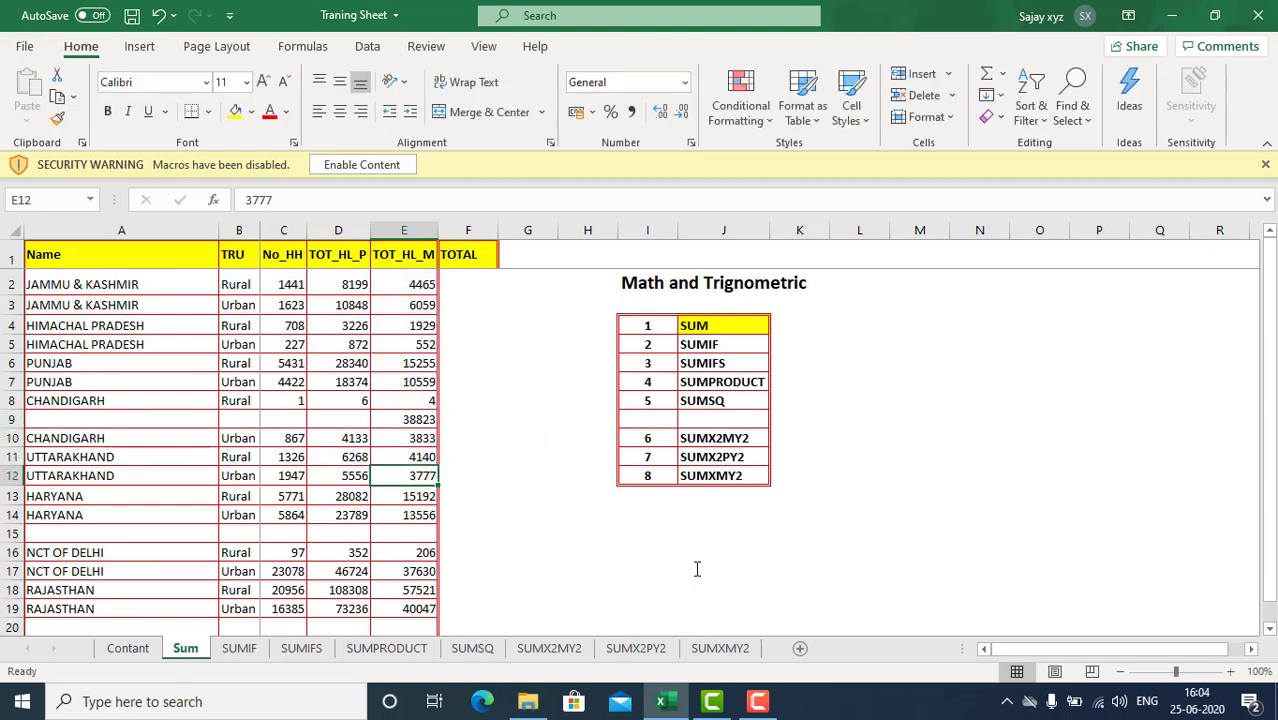
pyautogui.hotkey('alt', '=')
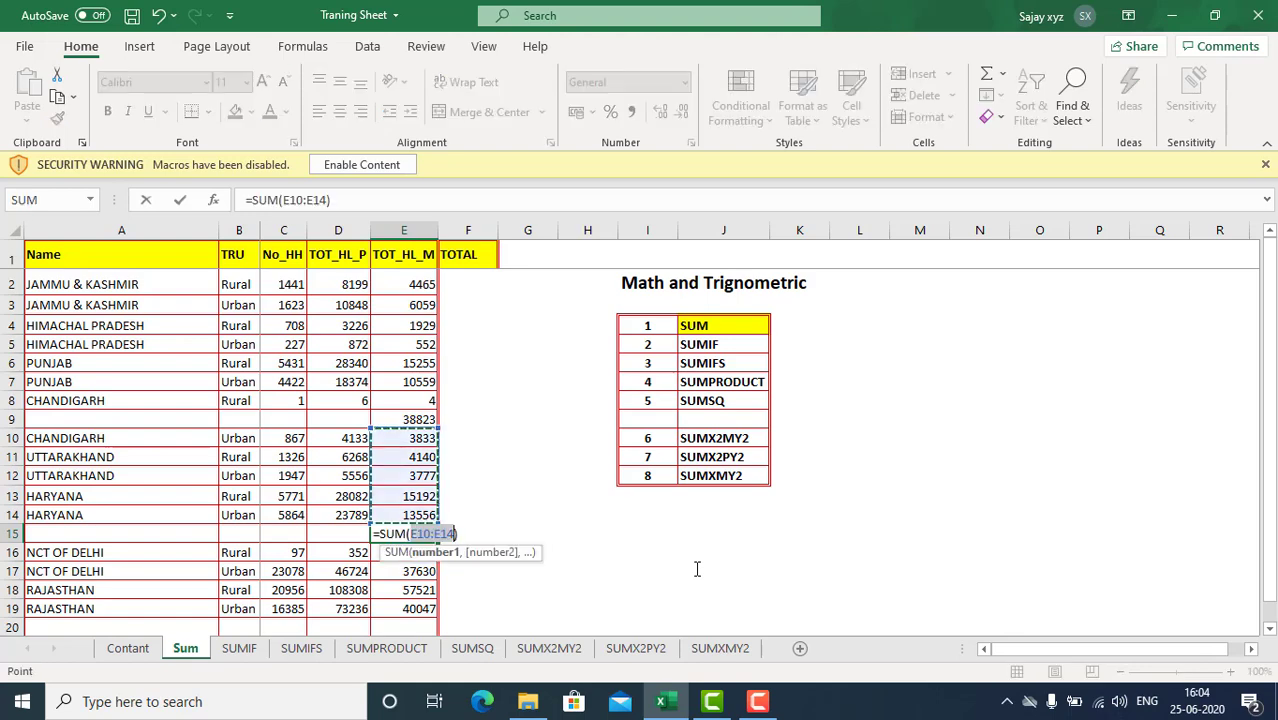
pyautogui.press('Return')
# Step: Use AutoSum in E20 to subtotal the TOT_HL_M values of the NCT OF DELHI and RAJASTHAN rows, E16:E19
pyautogui.press('Down')
pyautogui.press('Down')
pyautogui.press('Down')
pyautogui.press('Down')
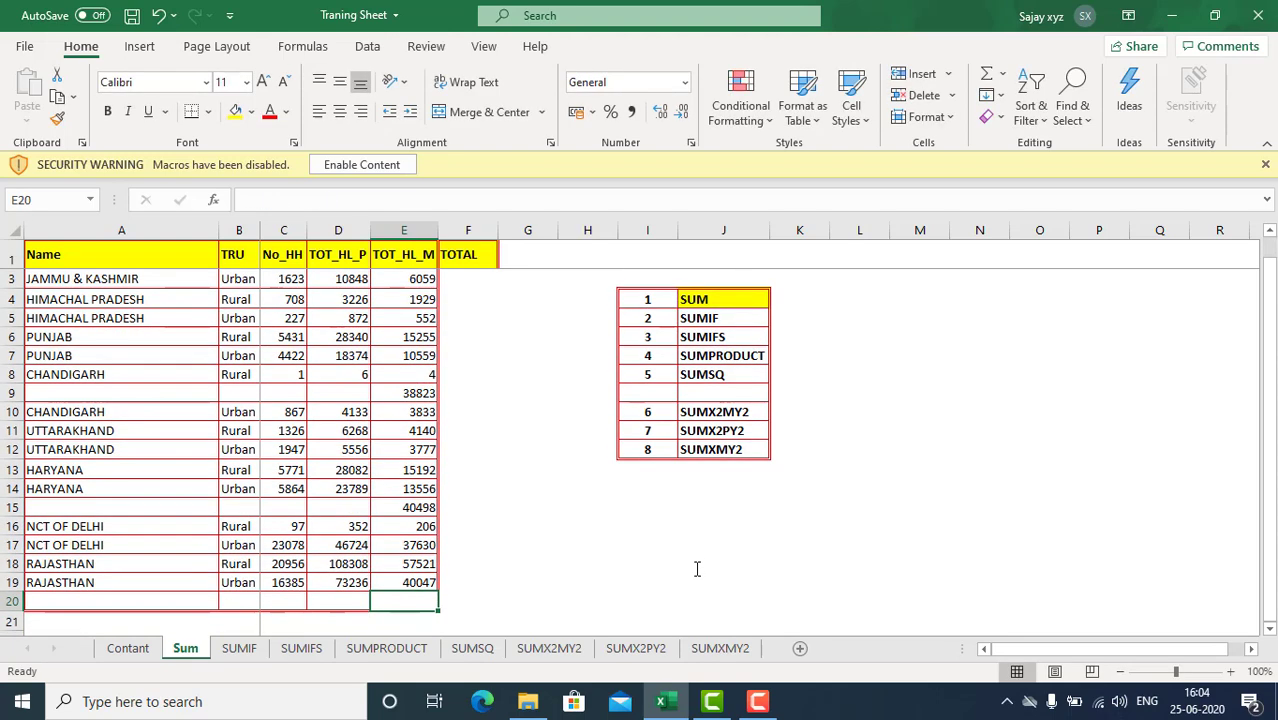
pyautogui.hotkey('alt', '=')
pyautogui.press('Return')
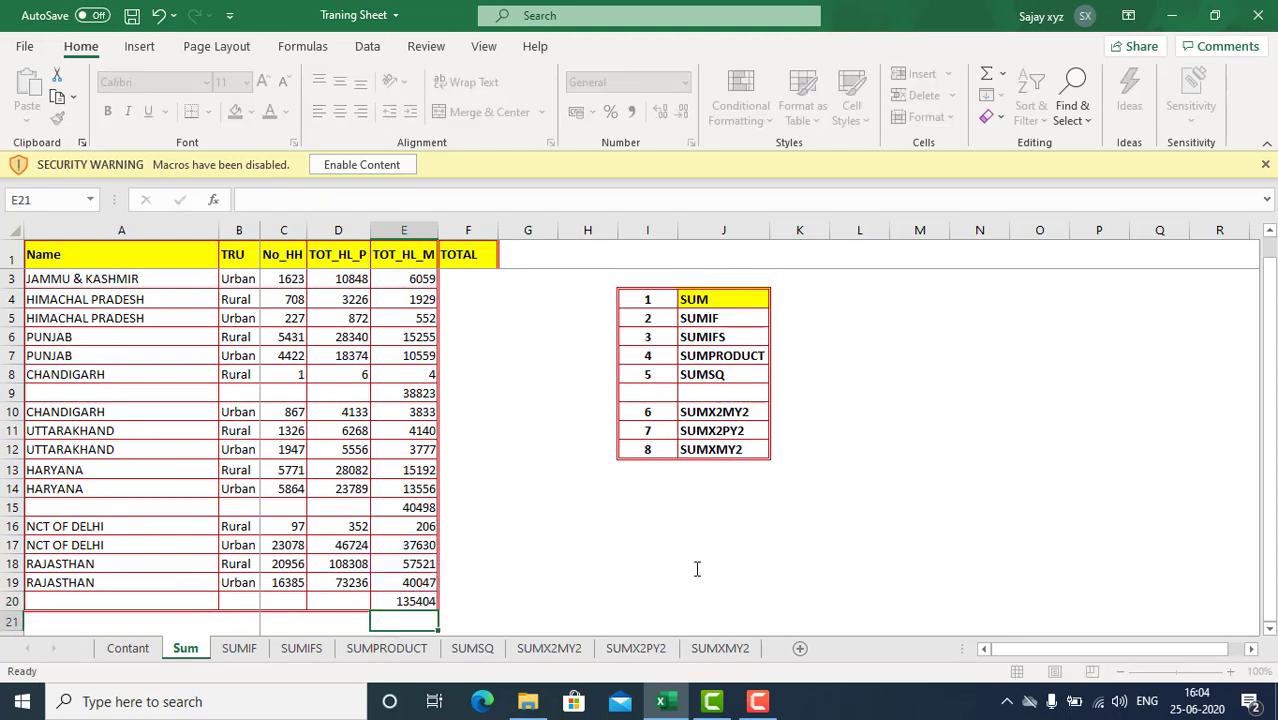
# Step: Format the three TOT_HL_M subtotal cells E9, E15 and E20 in bold with a yellow fill
pyautogui.press('Down')
pyautogui.press('Down')
pyautogui.press('Down')
pyautogui.press('Up')
pyautogui.press('Up')
pyautogui.press('Up')
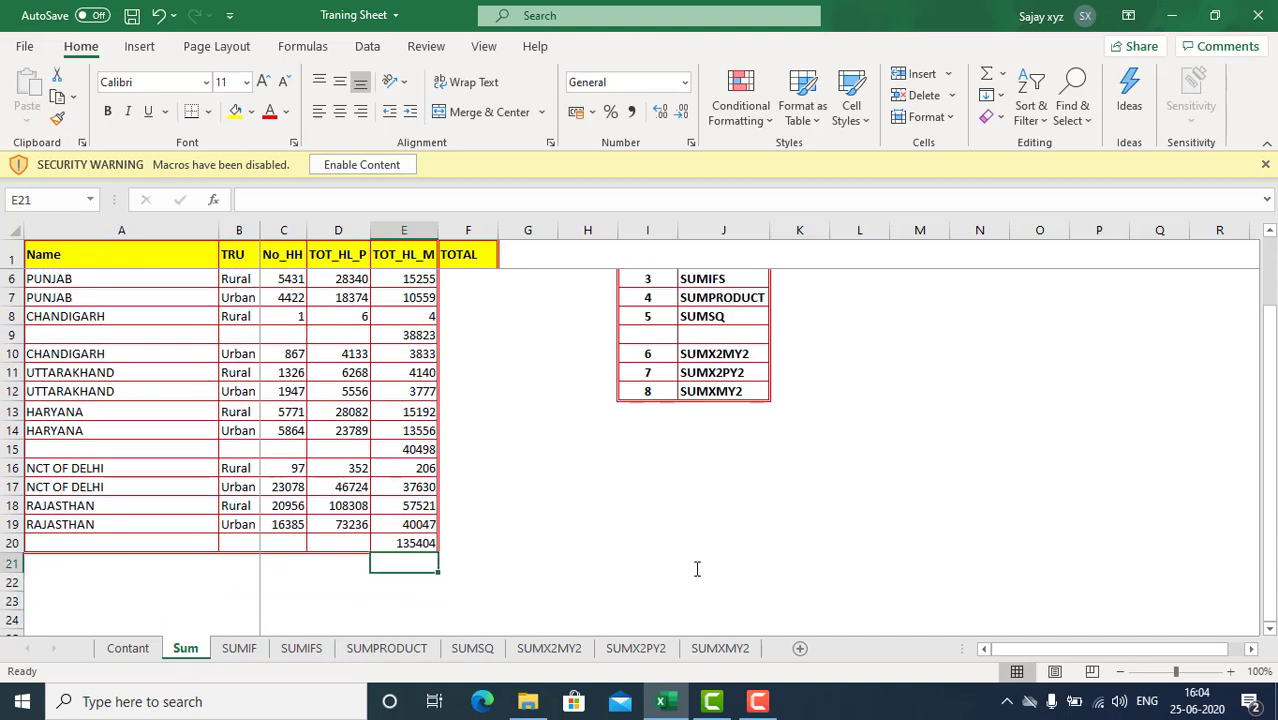
pyautogui.click(421, 338)
pyautogui.click(420, 446)
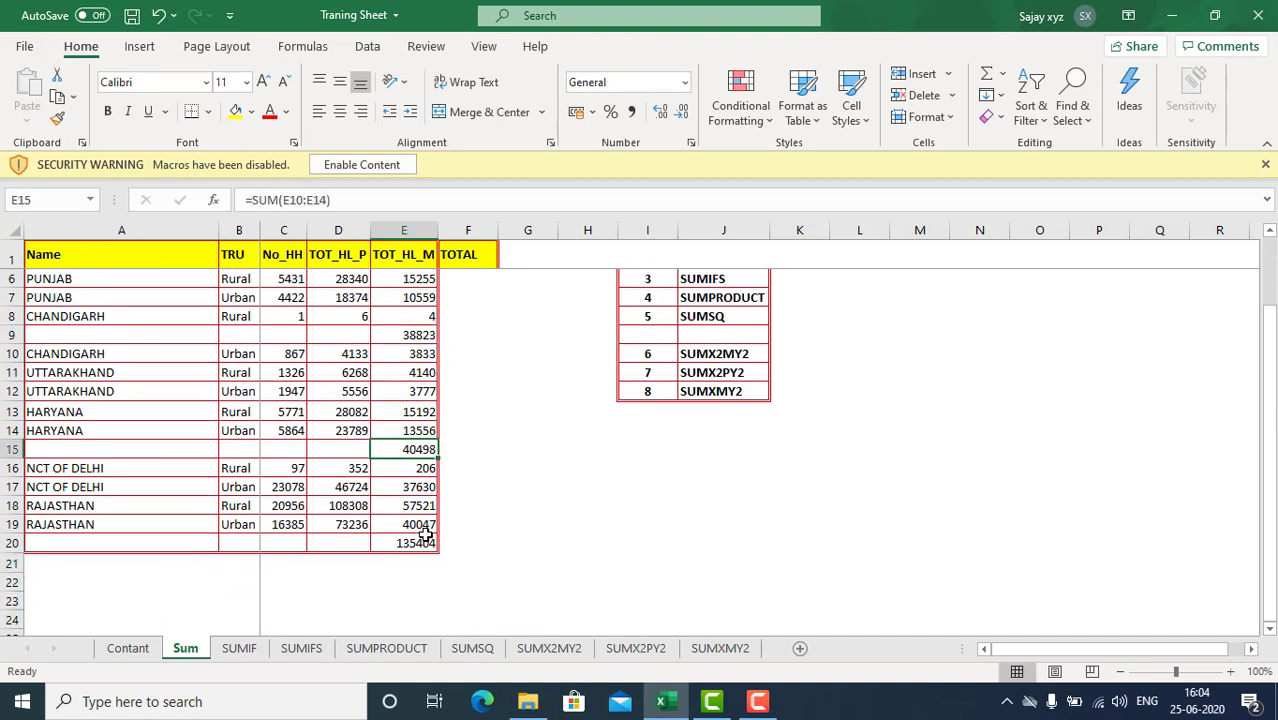
pyautogui.click(425, 540)
pyautogui.keyDown('ctrl'); pyautogui.click(416, 449); pyautogui.keyUp('ctrl')
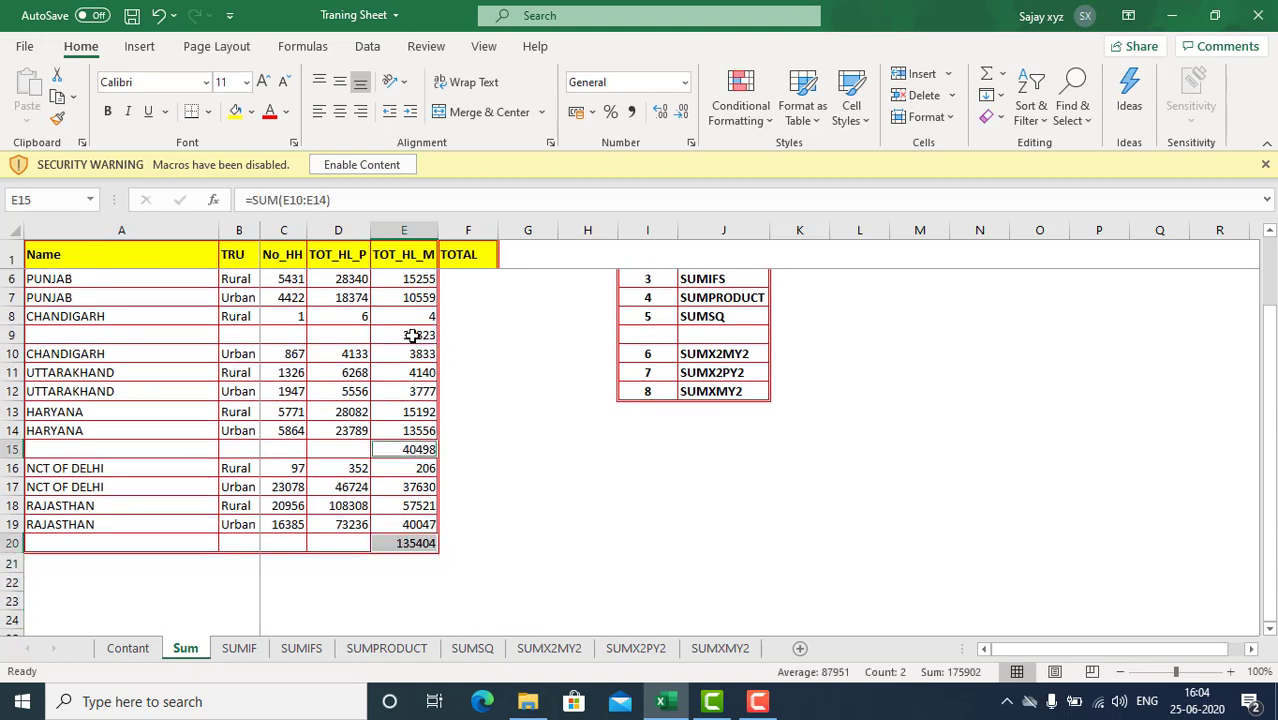
pyautogui.keyDown('ctrl'); pyautogui.click(412, 337); pyautogui.keyUp('ctrl')
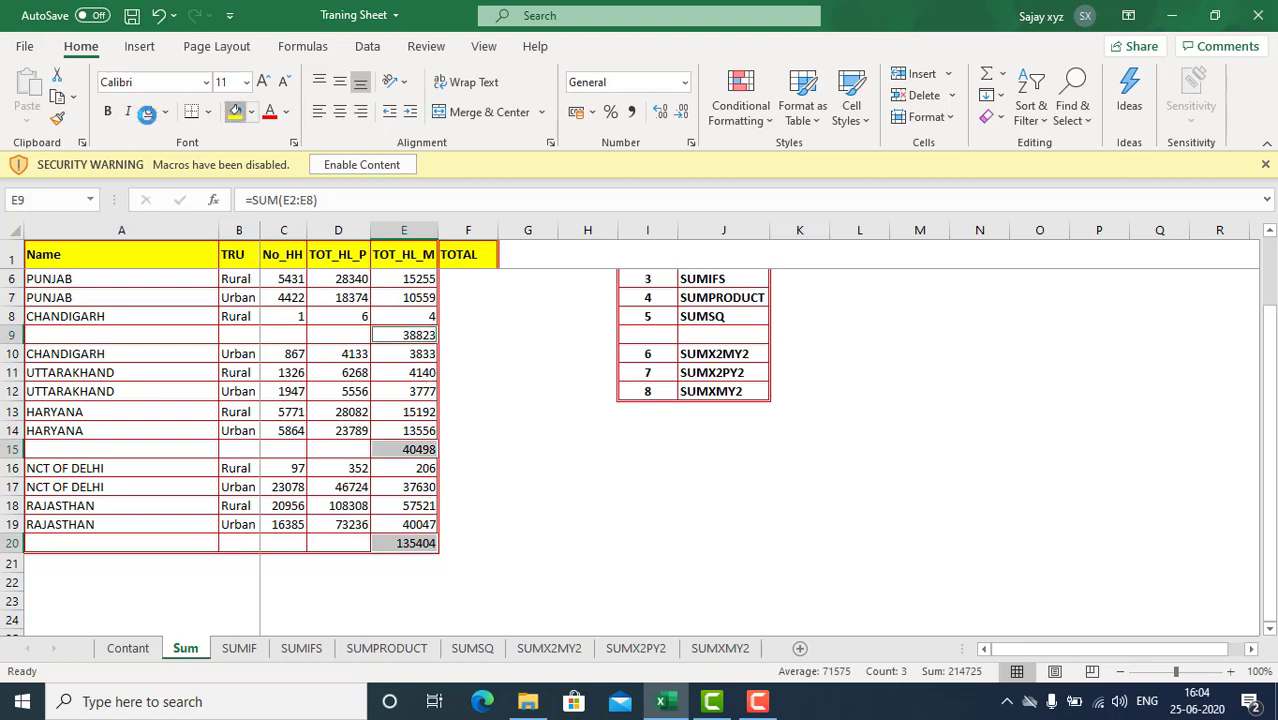
# Step: Enter =E9+E15+E20 in E22 to add up the three subtotals, and clear the cell again
pyautogui.click(408, 582)
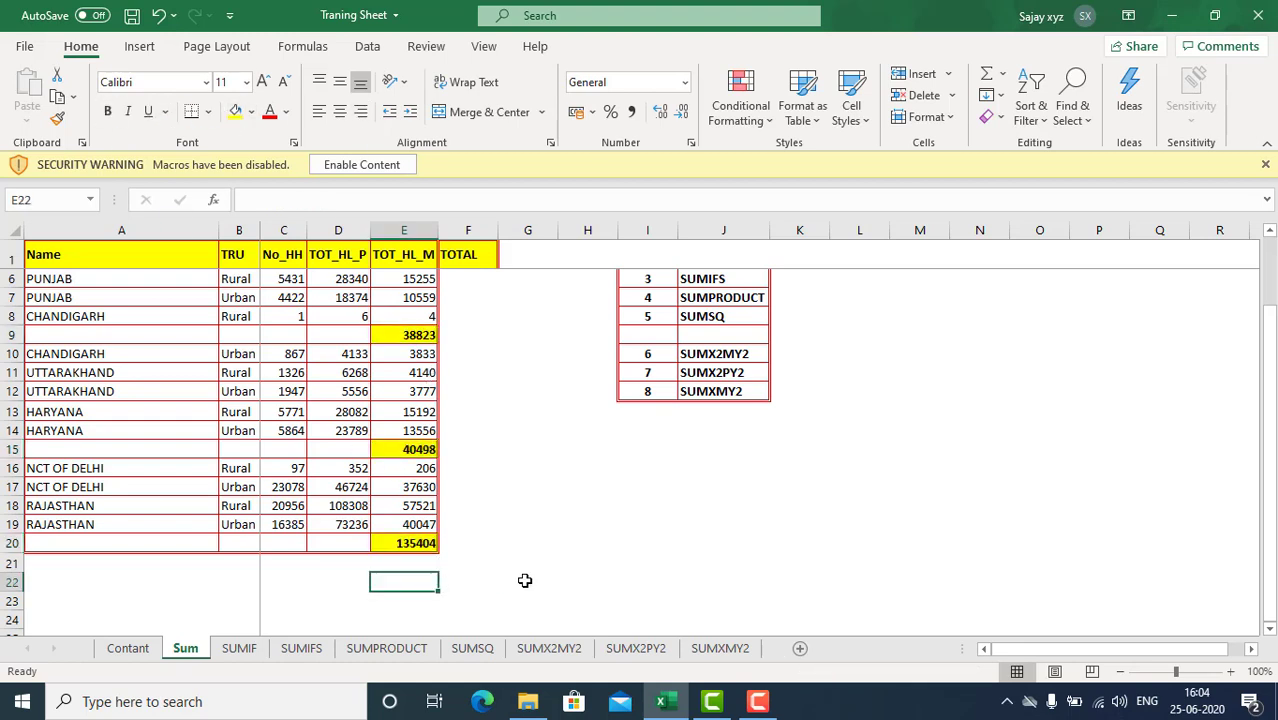
pyautogui.write('=')
pyautogui.press('Up')
pyautogui.press('Up')
pyautogui.press('Up')
pyautogui.press('Up')
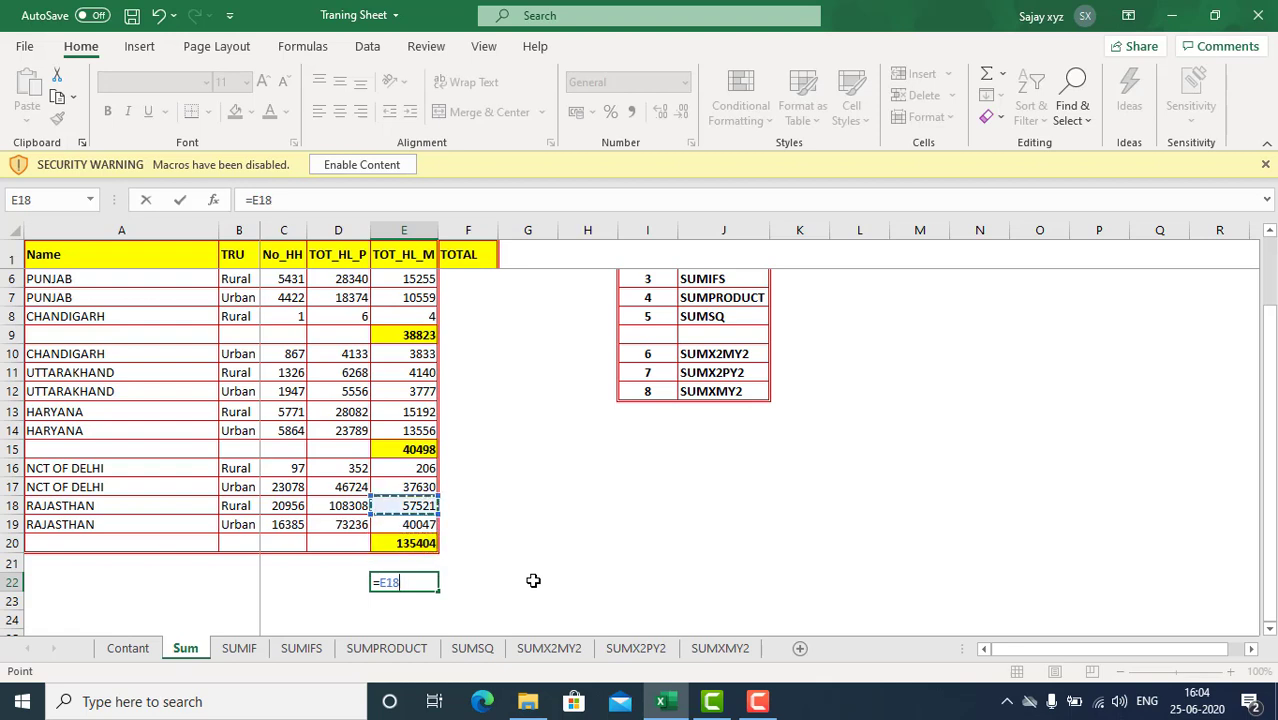
pyautogui.press('Up')
pyautogui.press('Up')
pyautogui.press('Up')
pyautogui.press('Up')
pyautogui.press('Up')
pyautogui.press('Up')
pyautogui.press('Up')
pyautogui.press('Up')
pyautogui.press('Up')
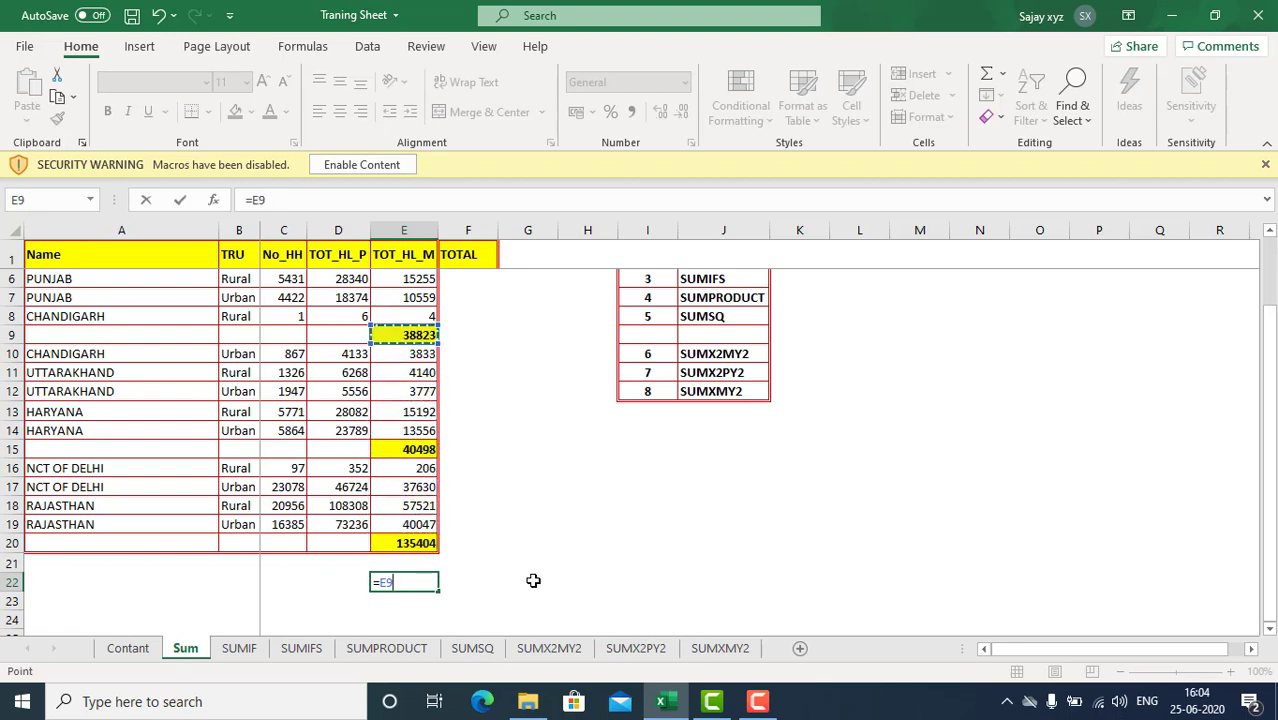
pyautogui.write('+')
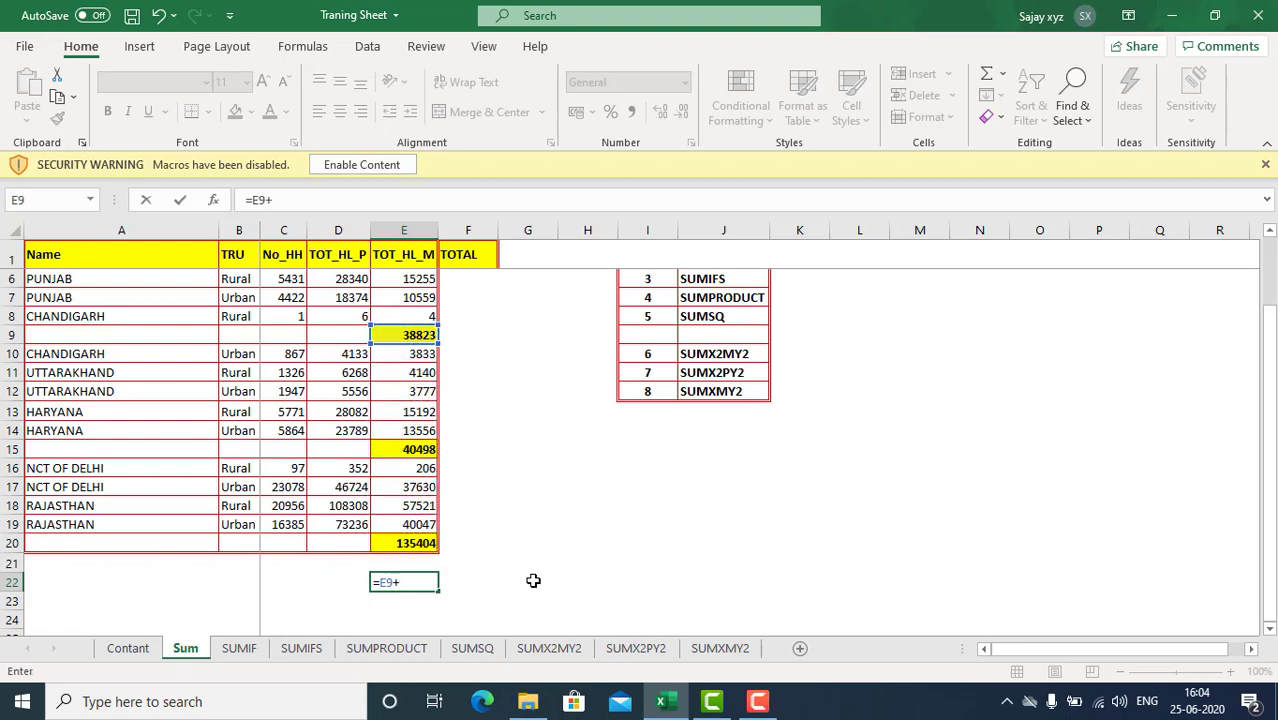
pyautogui.click(417, 449)
pyautogui.write('+')
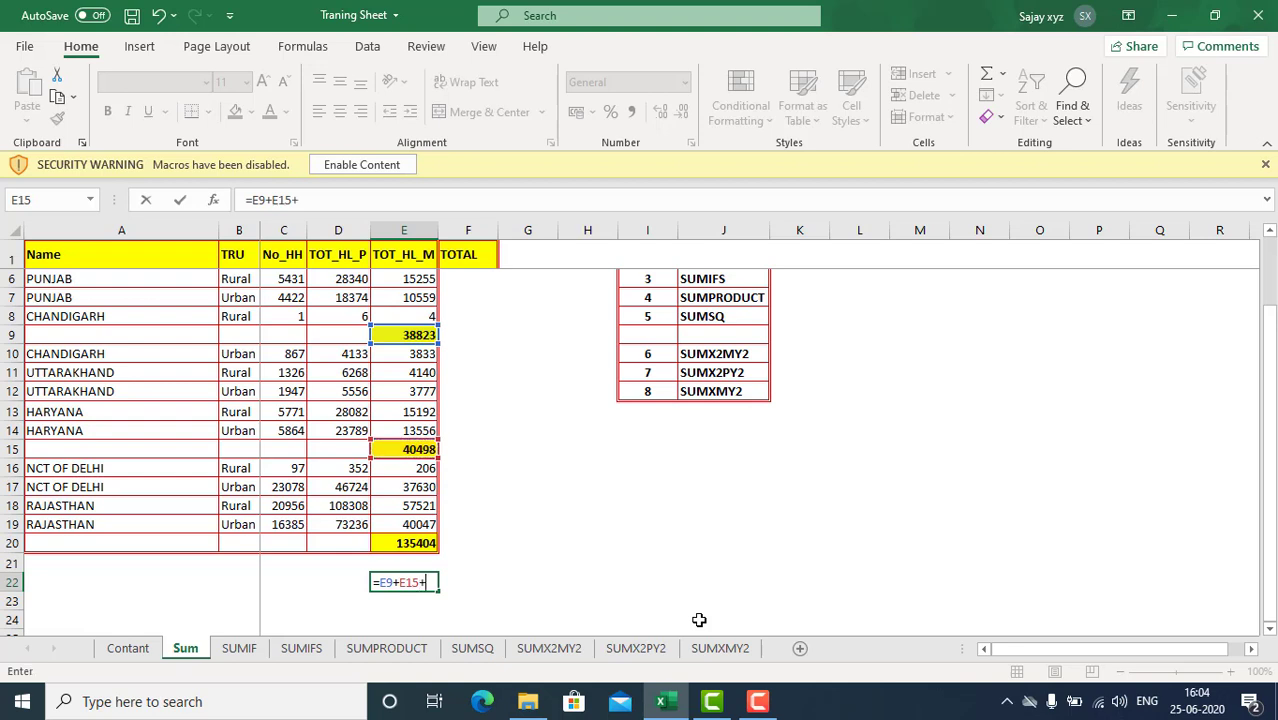
pyautogui.click(417, 545)
pyautogui.press('Return')
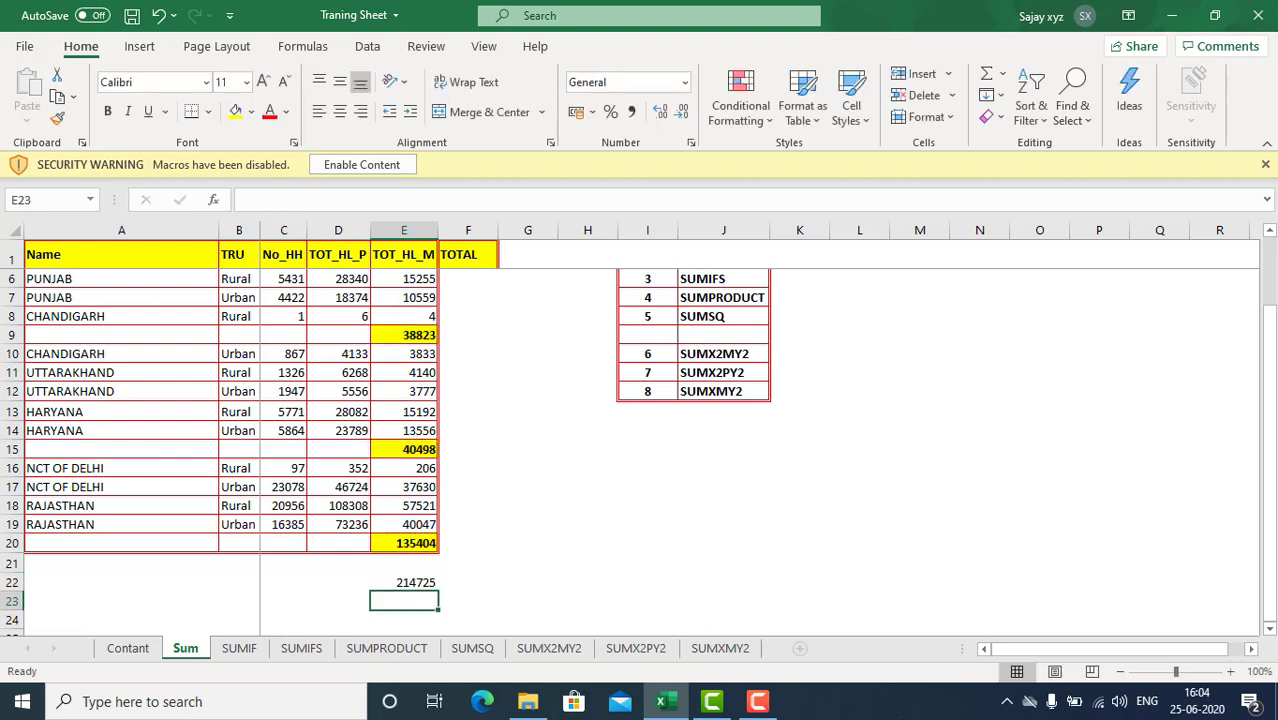
pyautogui.press('Up')
pyautogui.press('Delete')
# Step: Use AutoSum twice in E21 to total the subtotals with =SUM(E20,E15,E9), clearing the cell after each time
pyautogui.press('Up')
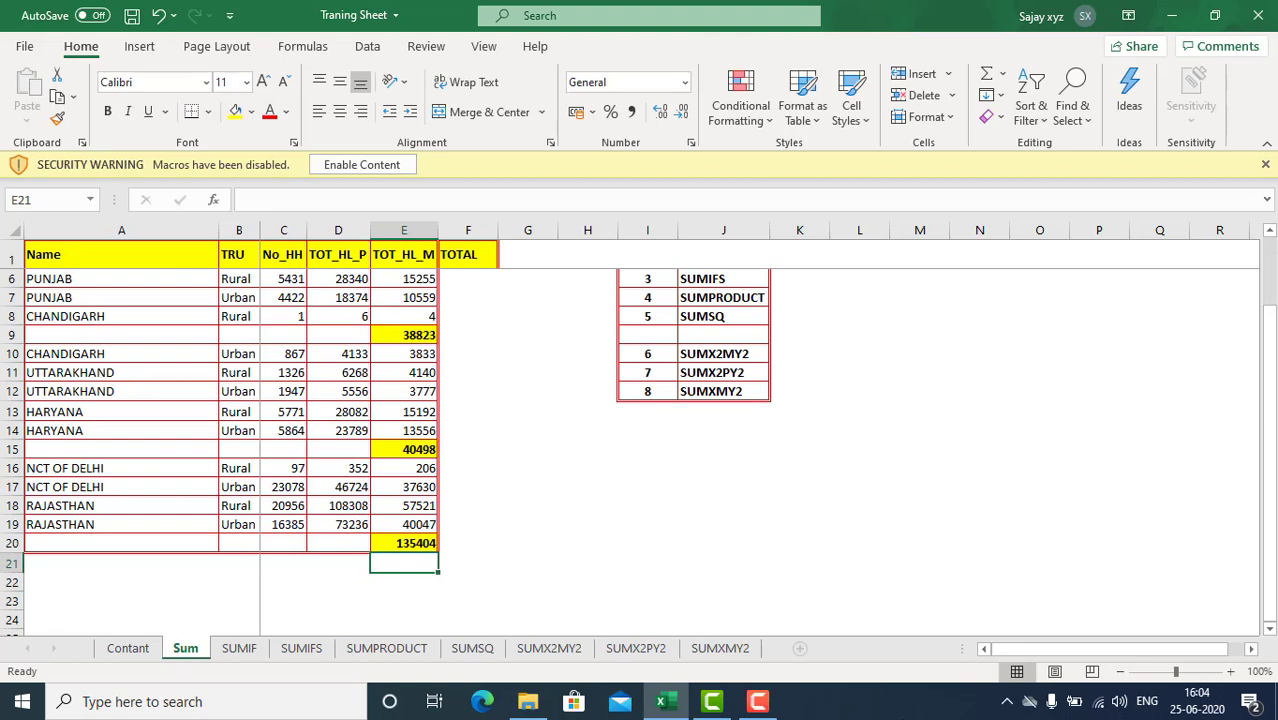
pyautogui.hotkey('alt', '=')
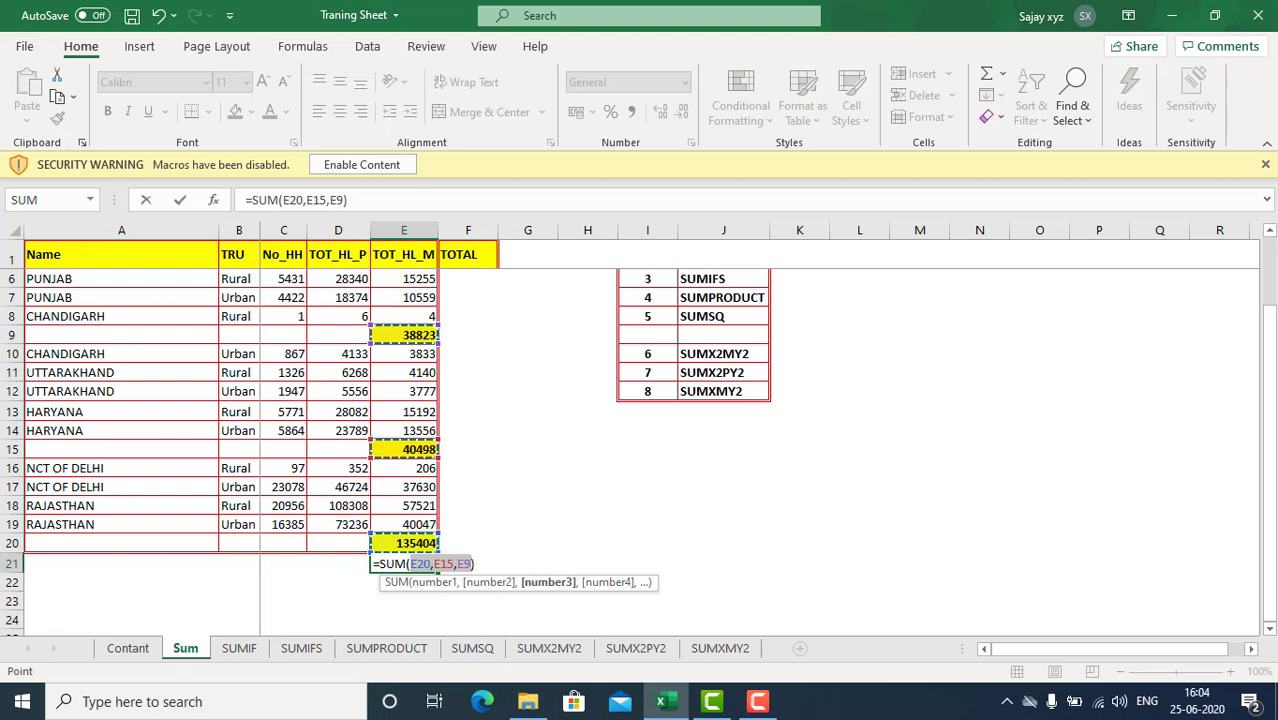
pyautogui.press('Return')
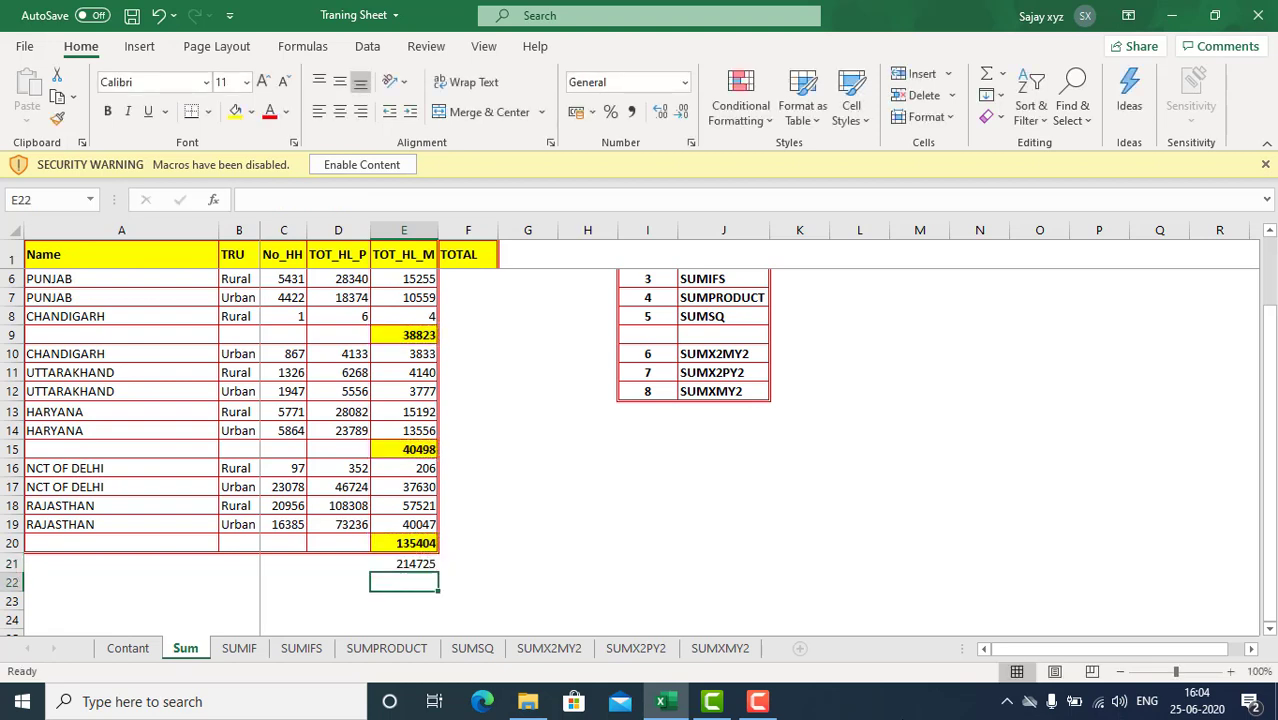
pyautogui.press('Up')
pyautogui.press('Delete')
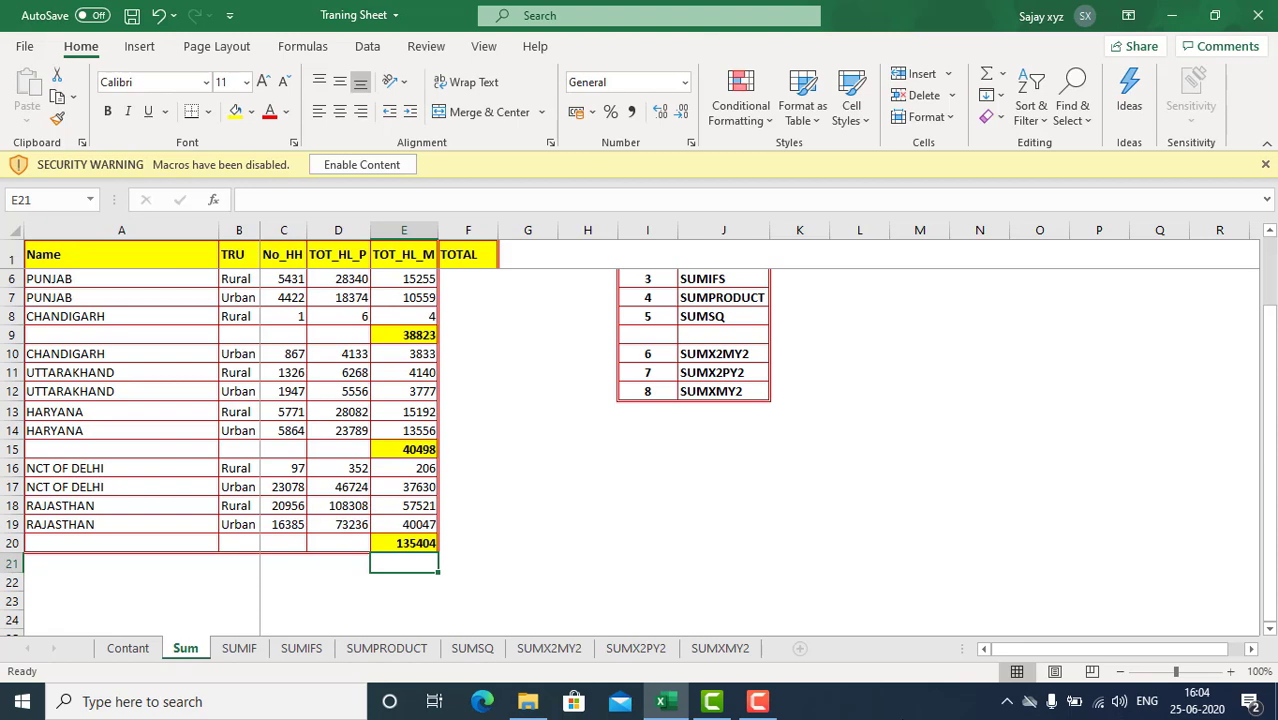
pyautogui.hotkey('alt', '=')
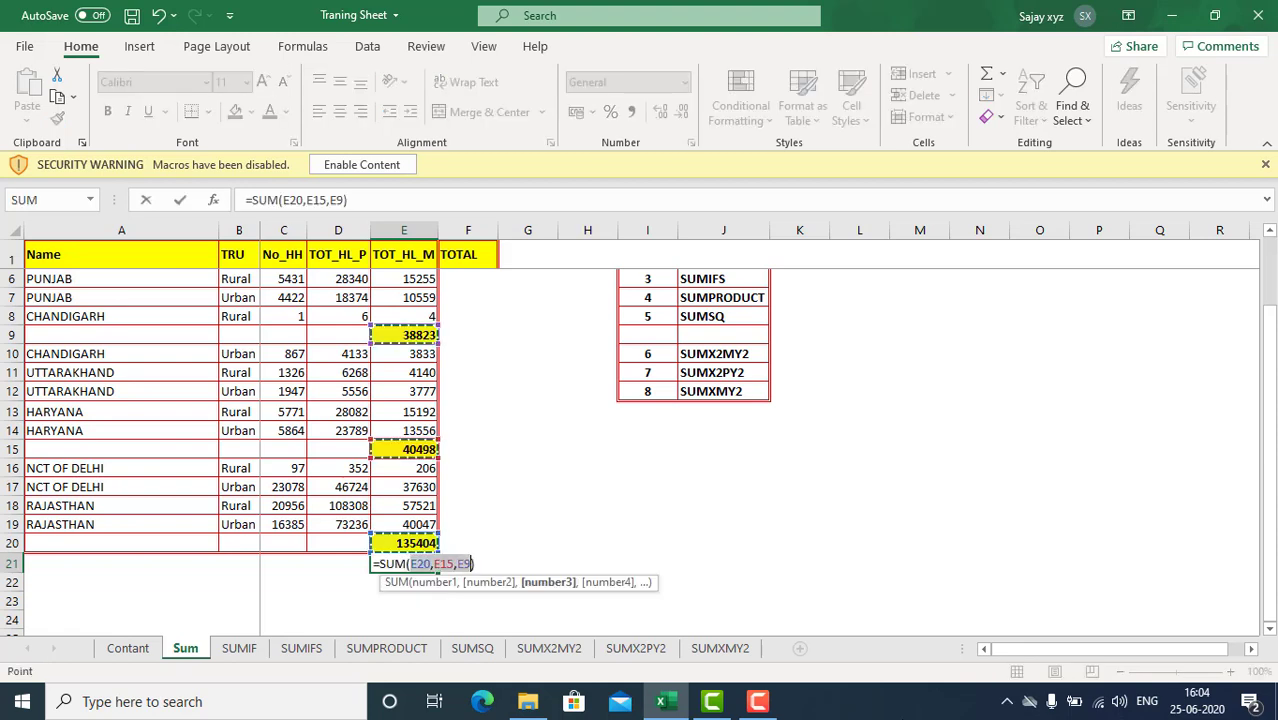
pyautogui.press('Return')
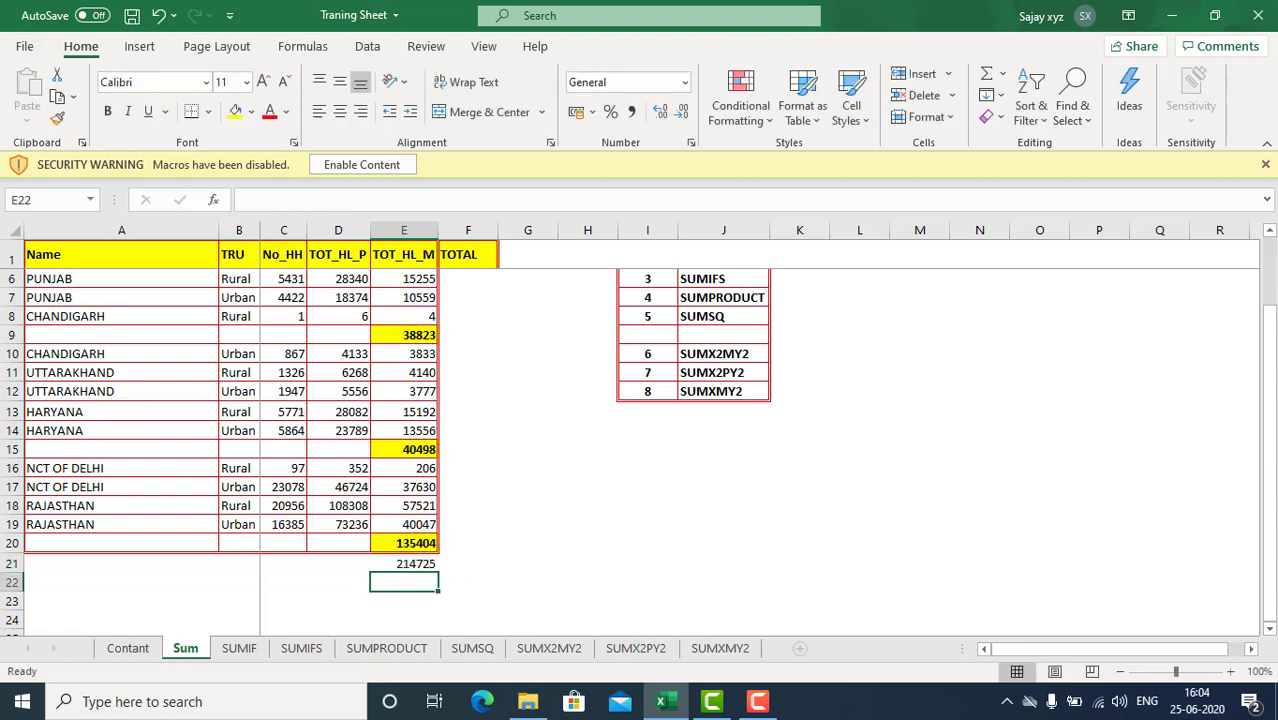
pyautogui.press('Up')
pyautogui.press('Delete')
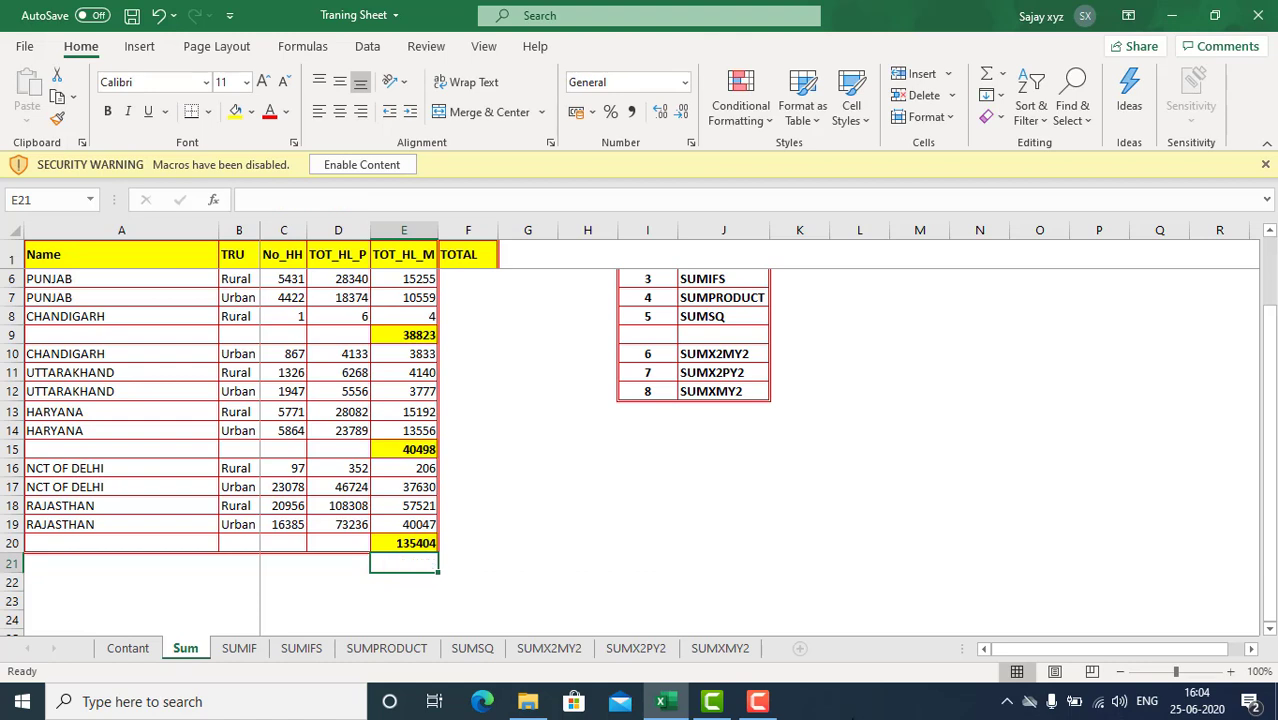
# Step: Add the grand total of subtotals E20, E15 and E9 in E21 with AutoSum
pyautogui.hotkey('alt', '=')
pyautogui.press('Return')
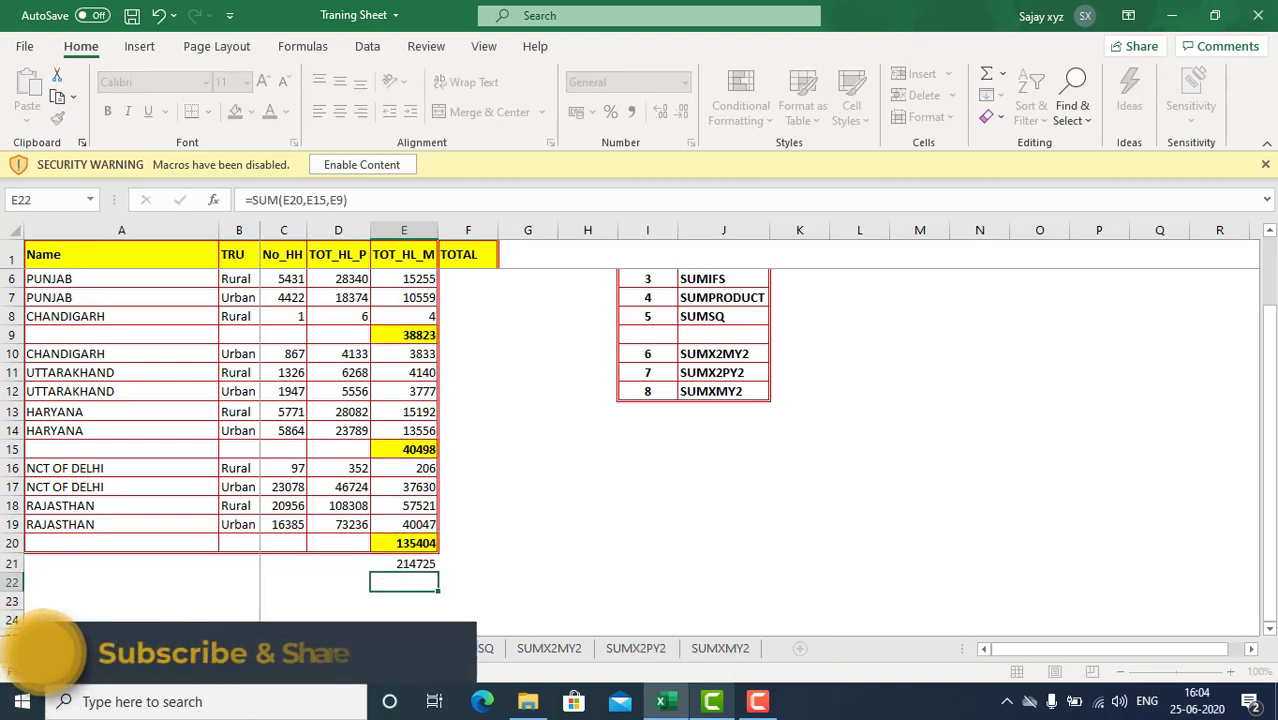
# Step: Save the workbook with the grand total in place
pyautogui.hotkey('ctrl', 's')
pyautogui.press('Up')
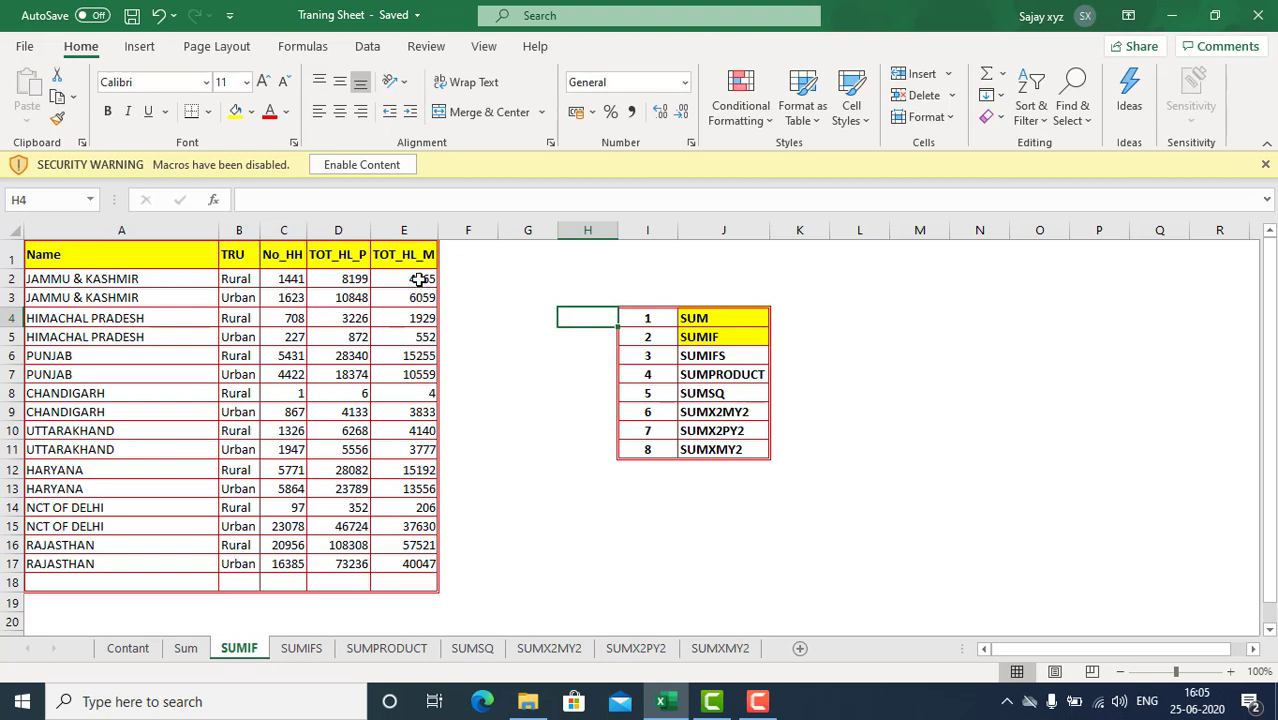
# Step: On the SUMIF sheet, select the TOT_HL_M values E2:E17 and look through the Math & Trig functions for the SUM family
pyautogui.moveTo(422, 279); pyautogui.dragTo(420, 566)
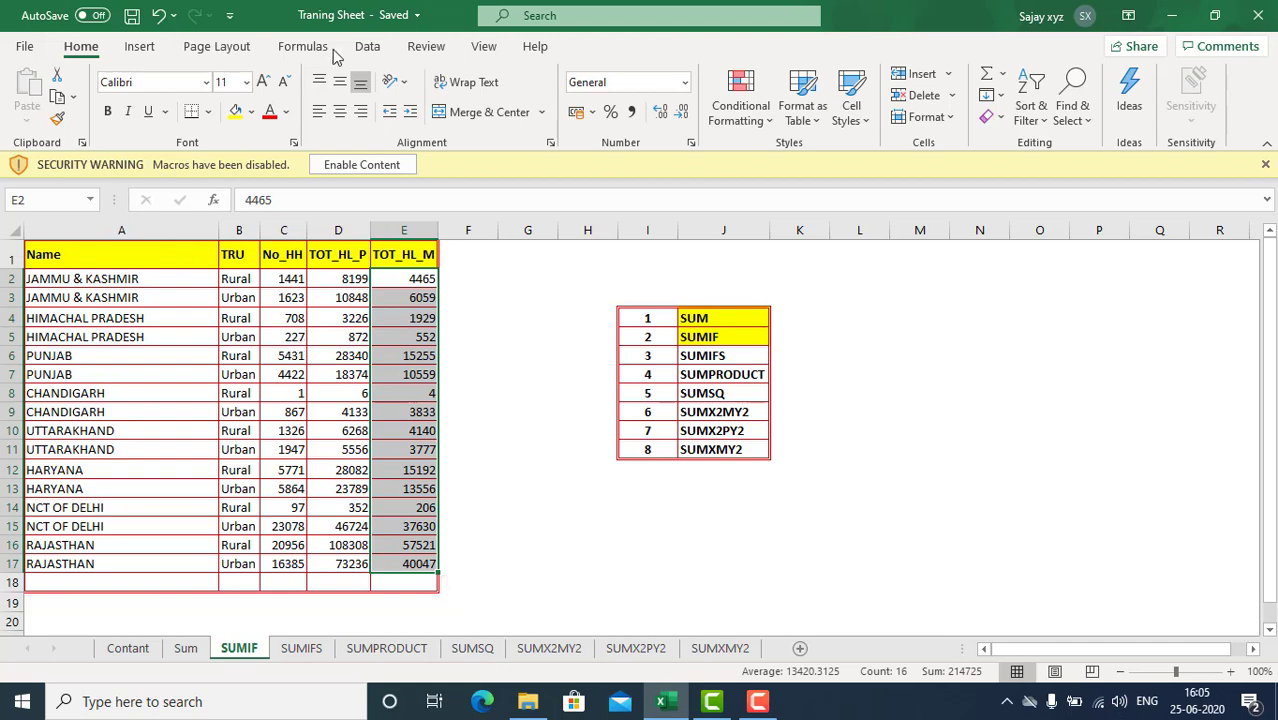
pyautogui.click(303, 46)
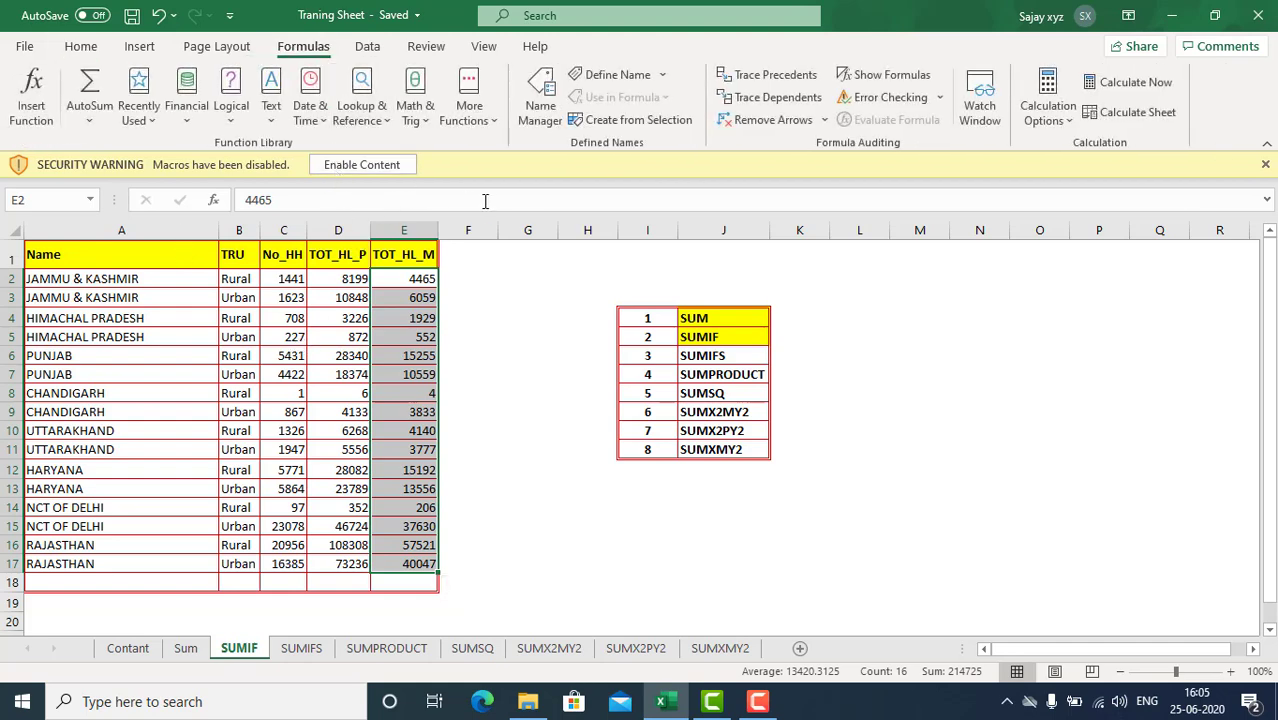
pyautogui.click(419, 111)
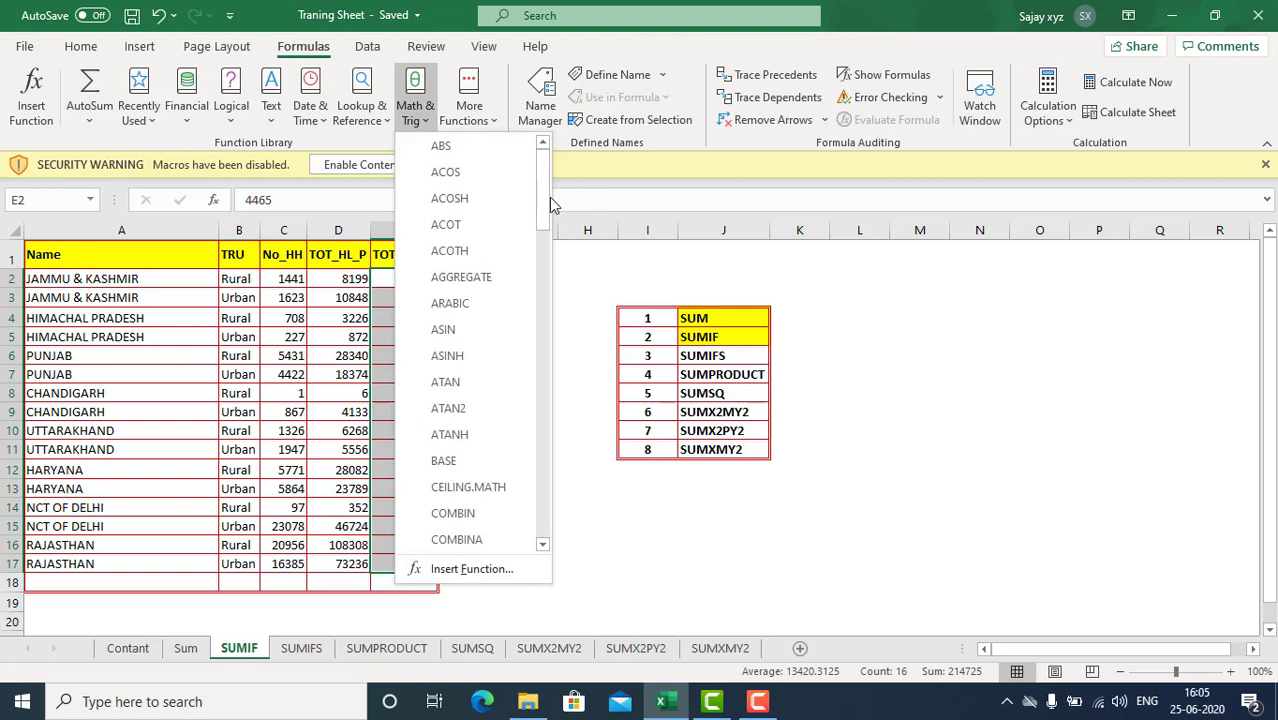
pyautogui.moveTo(542, 195); pyautogui.dragTo(545, 511)
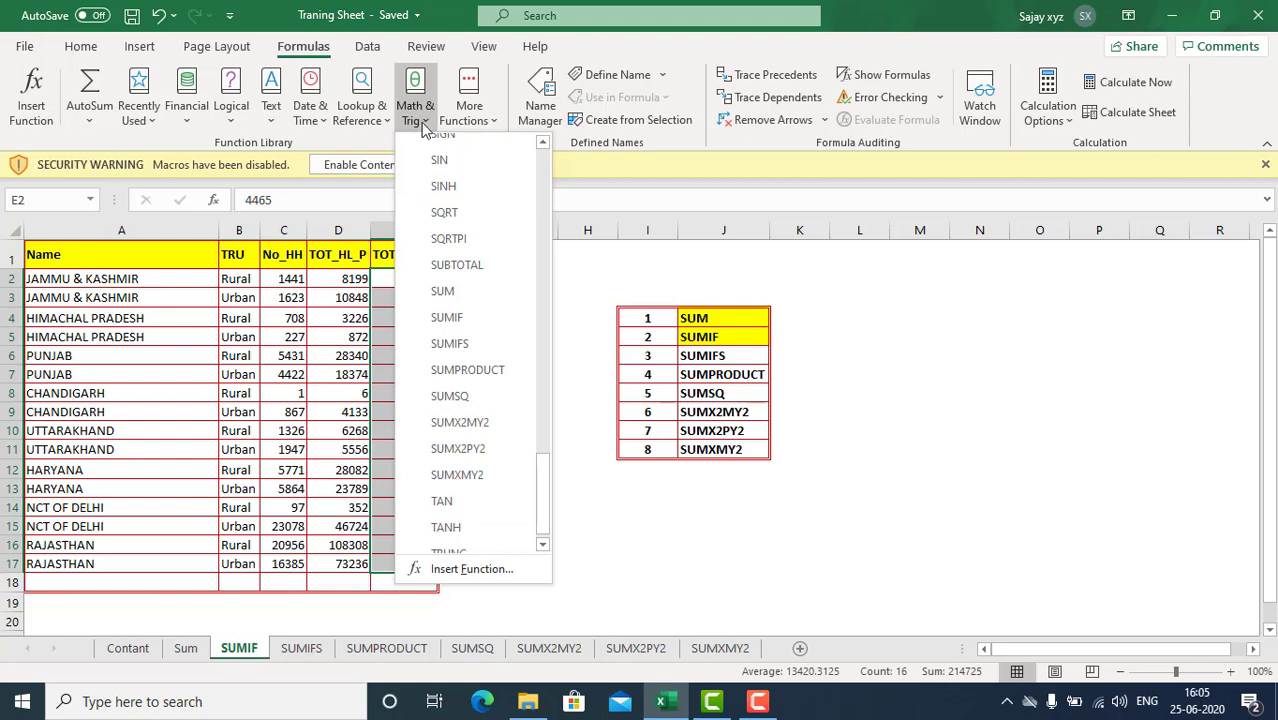
pyautogui.click(584, 450)
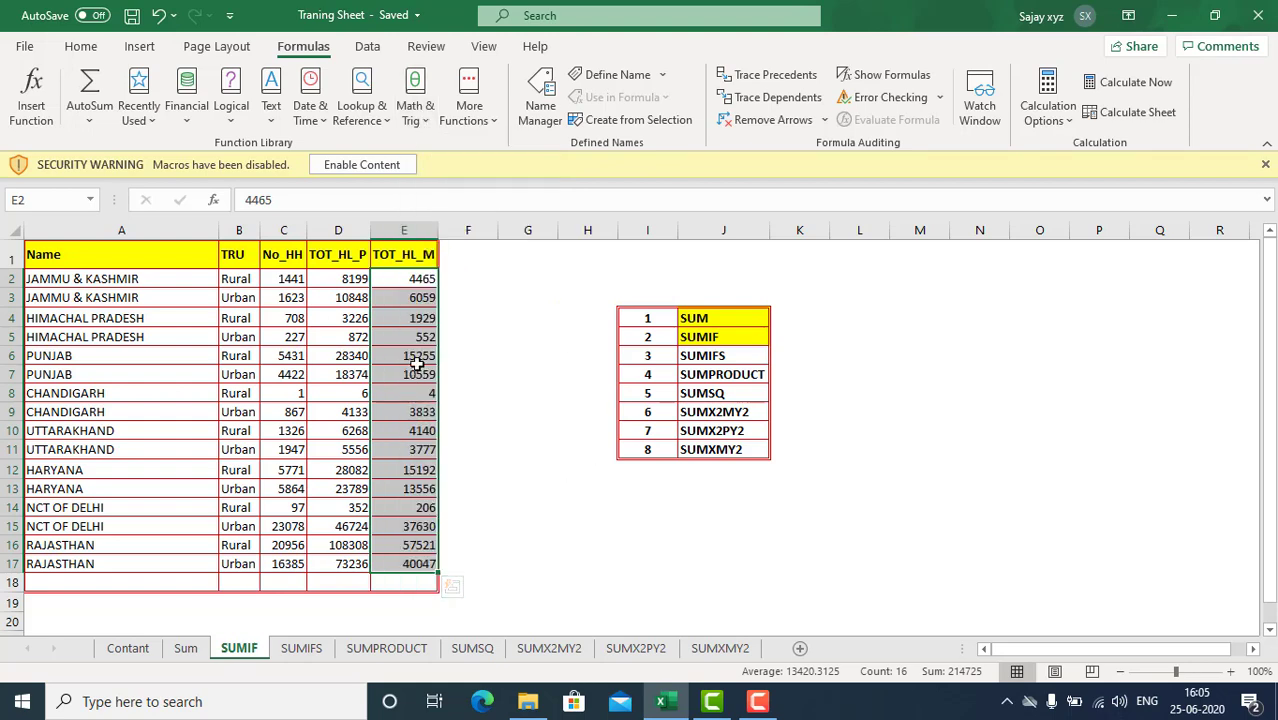
pyautogui.scroll(-1, 416, 372)
pyautogui.scroll(1, 517, 420)
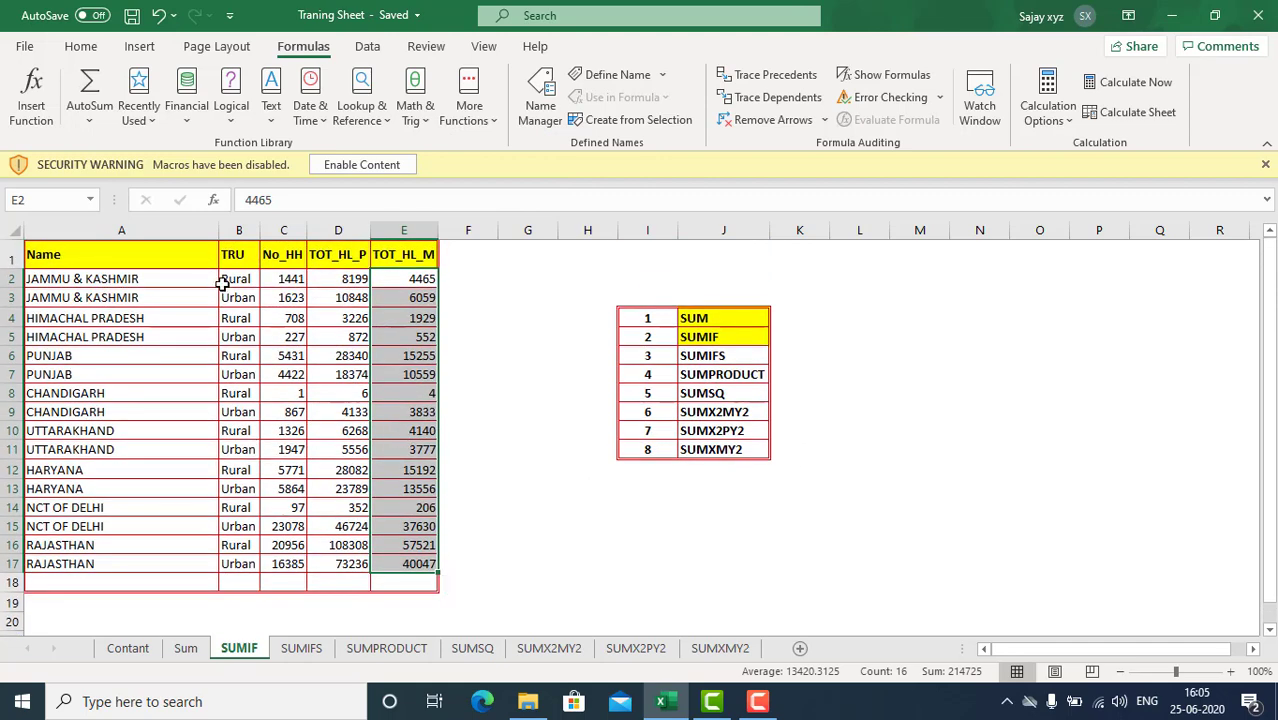
# Step: Copy the Rural and Urban labels from B2:B3 into G16:G17 and save the workbook
pyautogui.moveTo(222, 283); pyautogui.dragTo(232, 298)
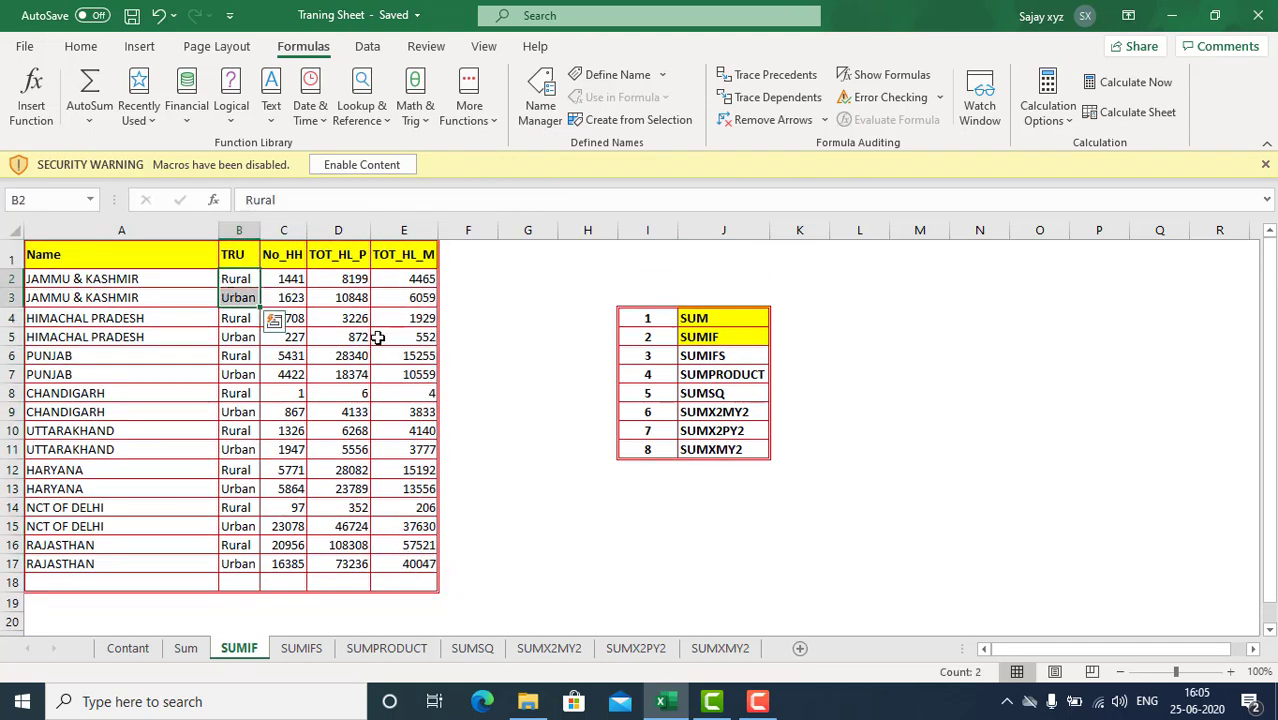
pyautogui.hotkey('ctrl', 'c')
pyautogui.scroll(-1, 491, 385)
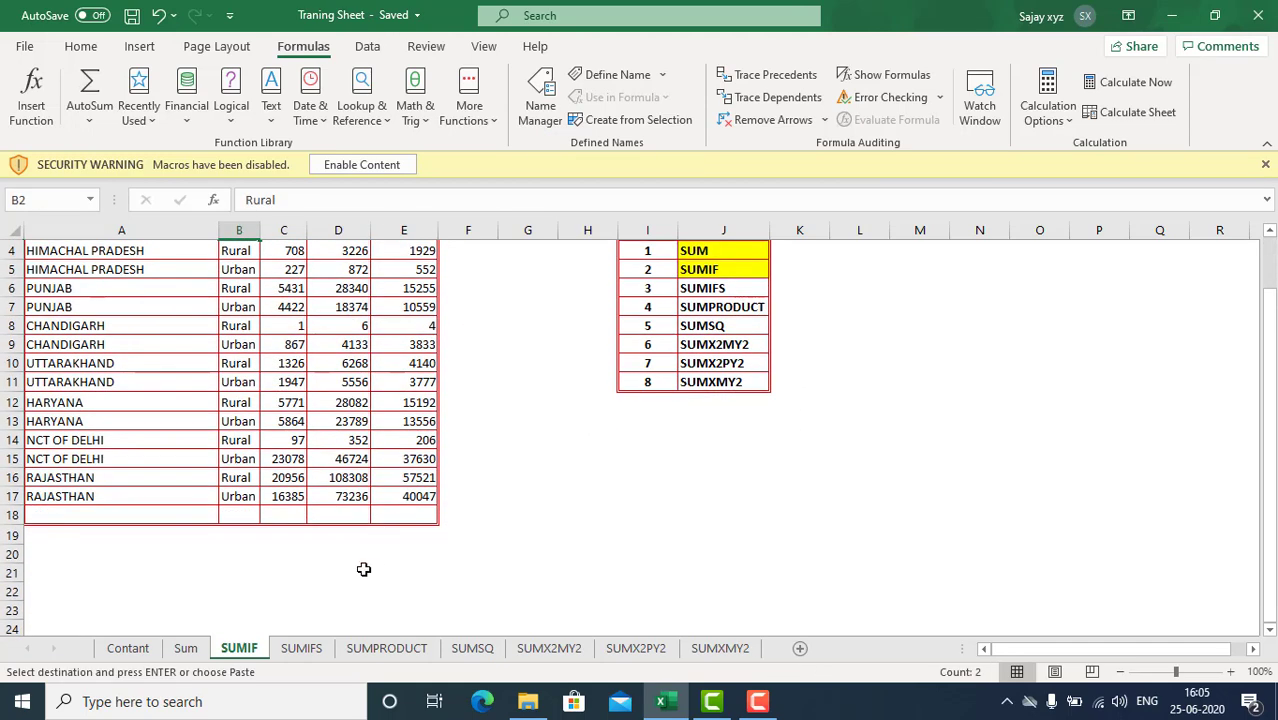
pyautogui.scroll(1, 384, 568)
pyautogui.click(510, 548)
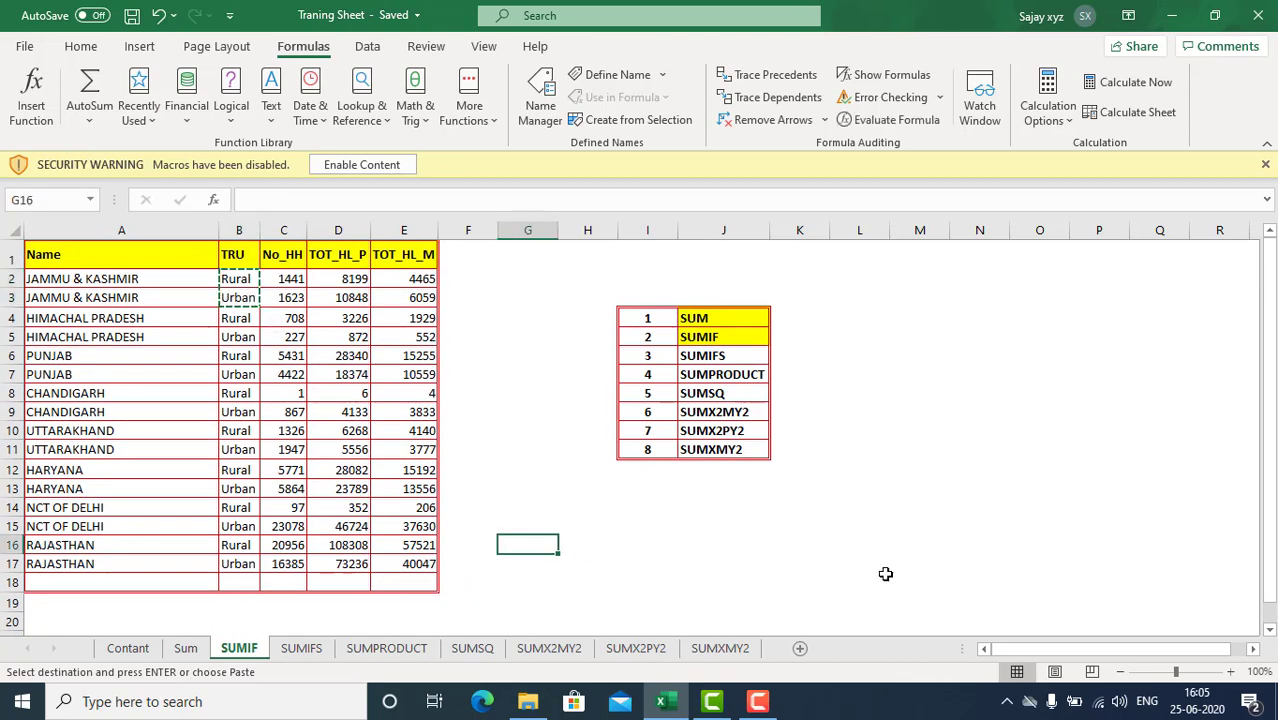
pyautogui.press('Return')
pyautogui.press('Down')
pyautogui.press('Up')
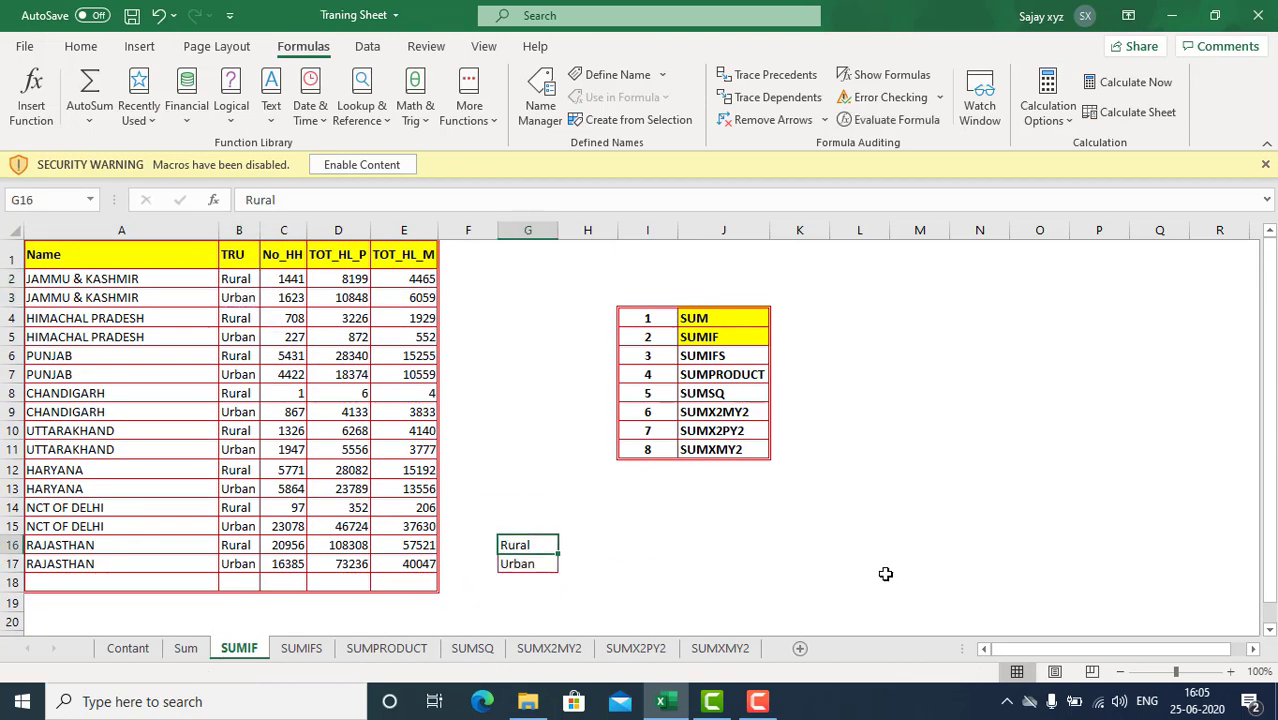
pyautogui.hotkey('ctrl', 's')
pyautogui.press('Right')
pyautogui.press('Left')
pyautogui.press('Down')
pyautogui.press('Right')
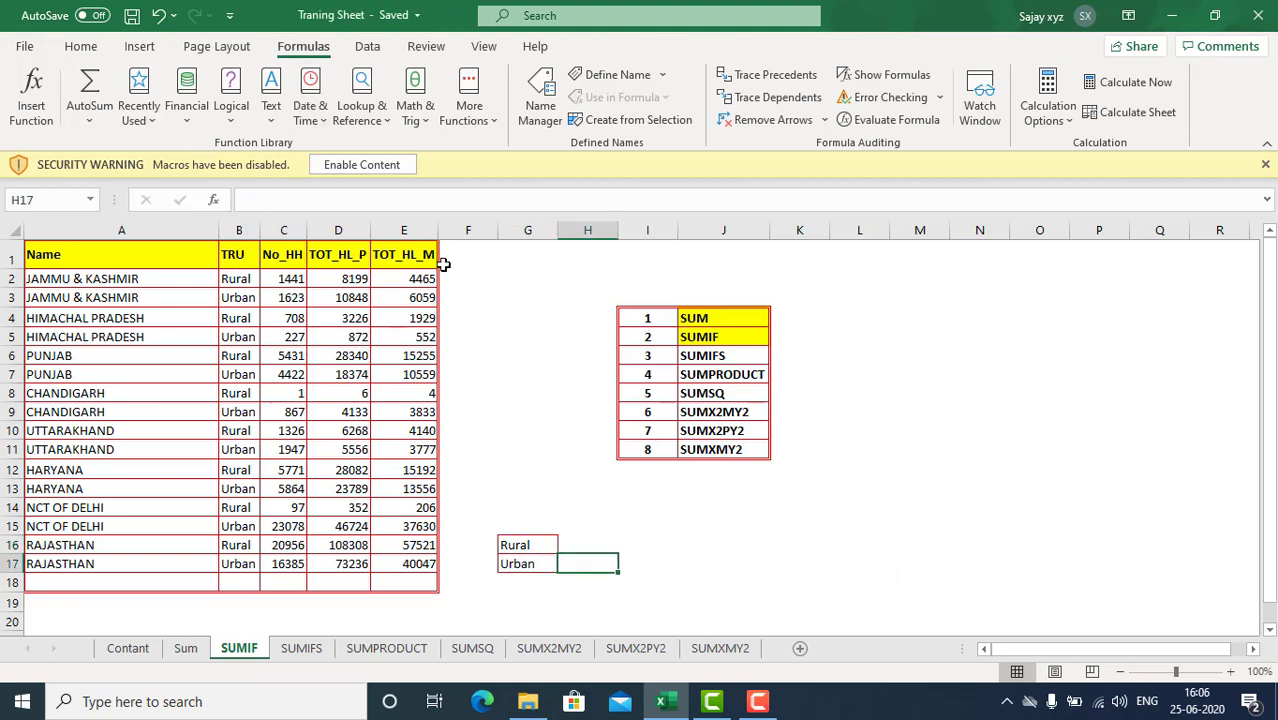
# Step: Fill the TOT_HL_M header cell E1 with green
pyautogui.click(392, 260)
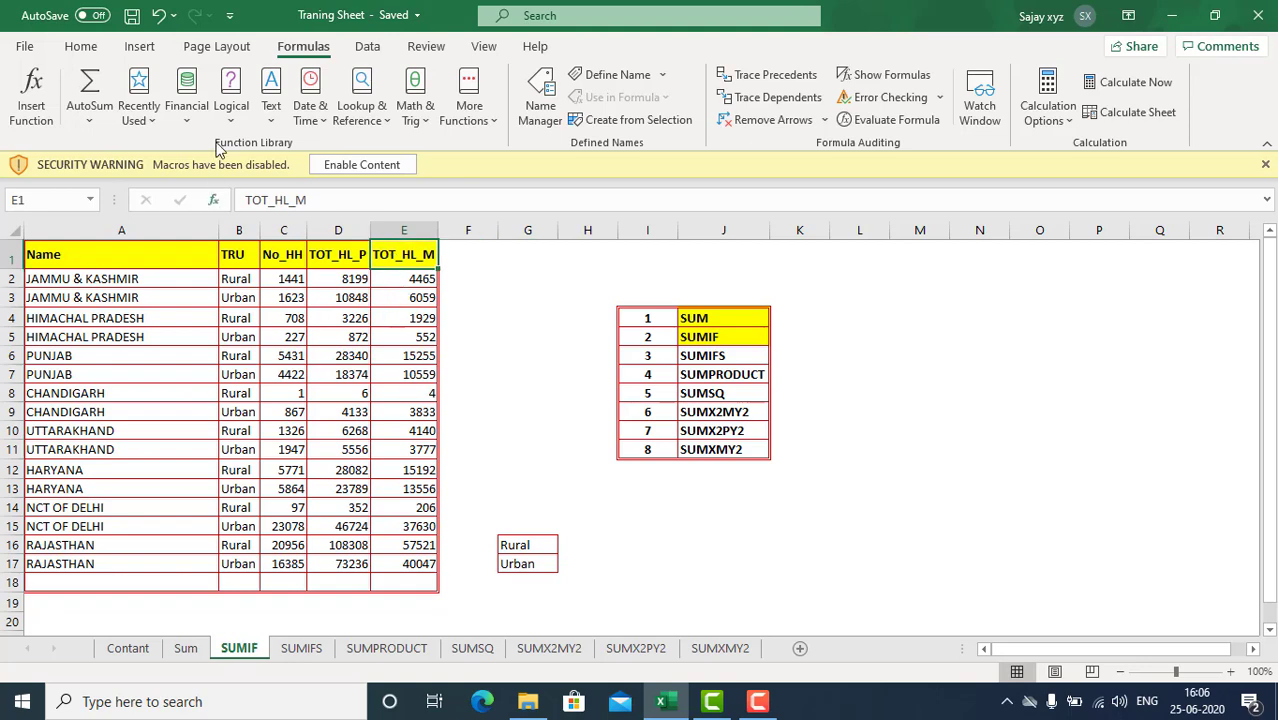
pyautogui.click(80, 47)
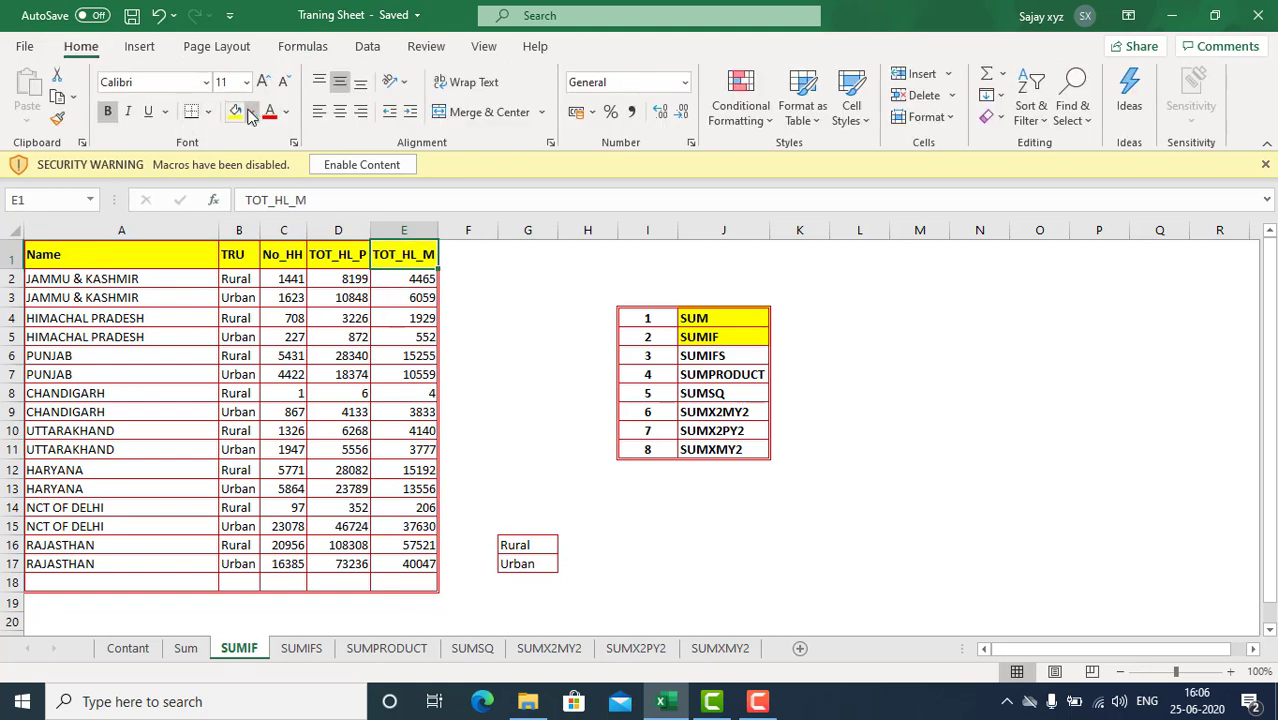
pyautogui.click(251, 112)
pyautogui.click(314, 288)
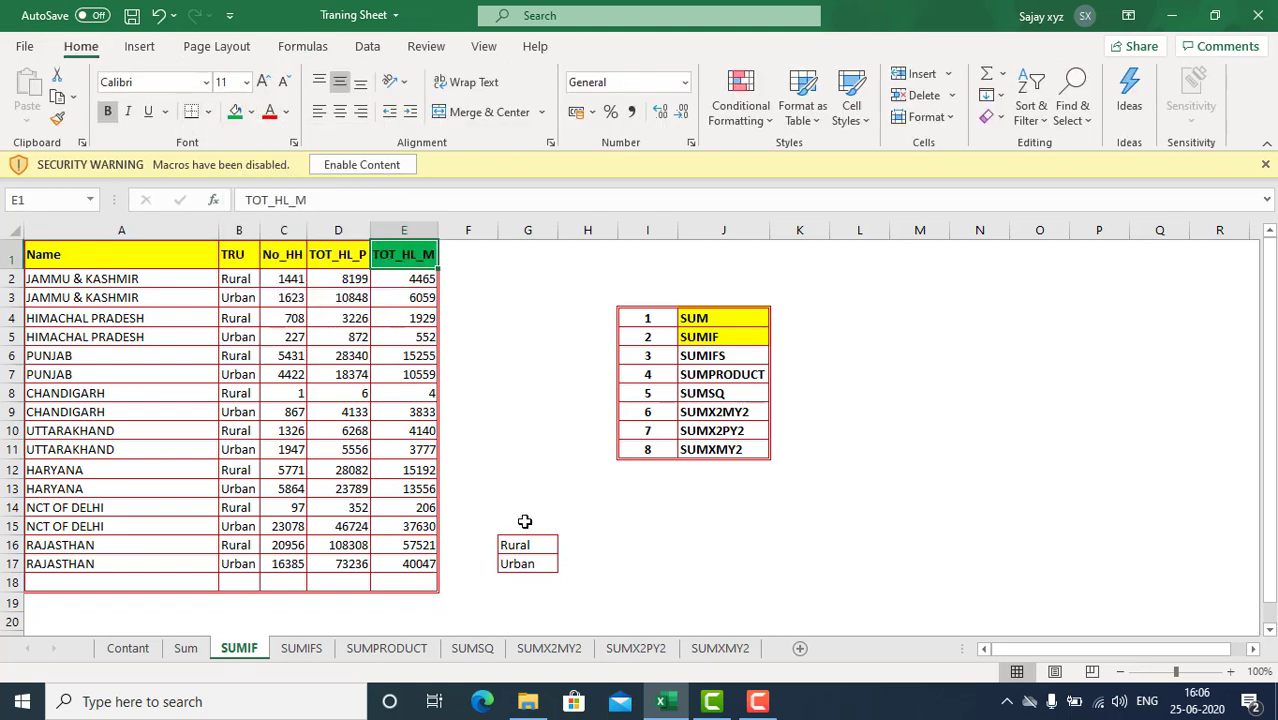
pyautogui.click(577, 541)
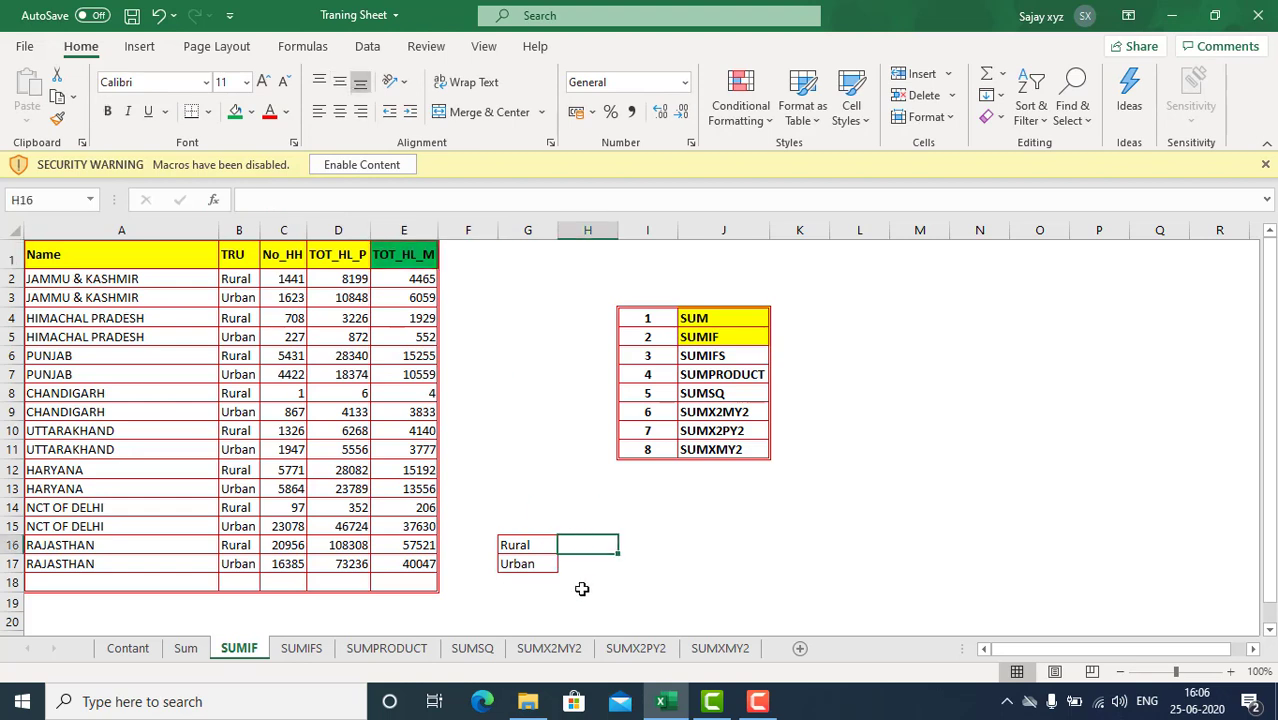
pyautogui.click(573, 568)
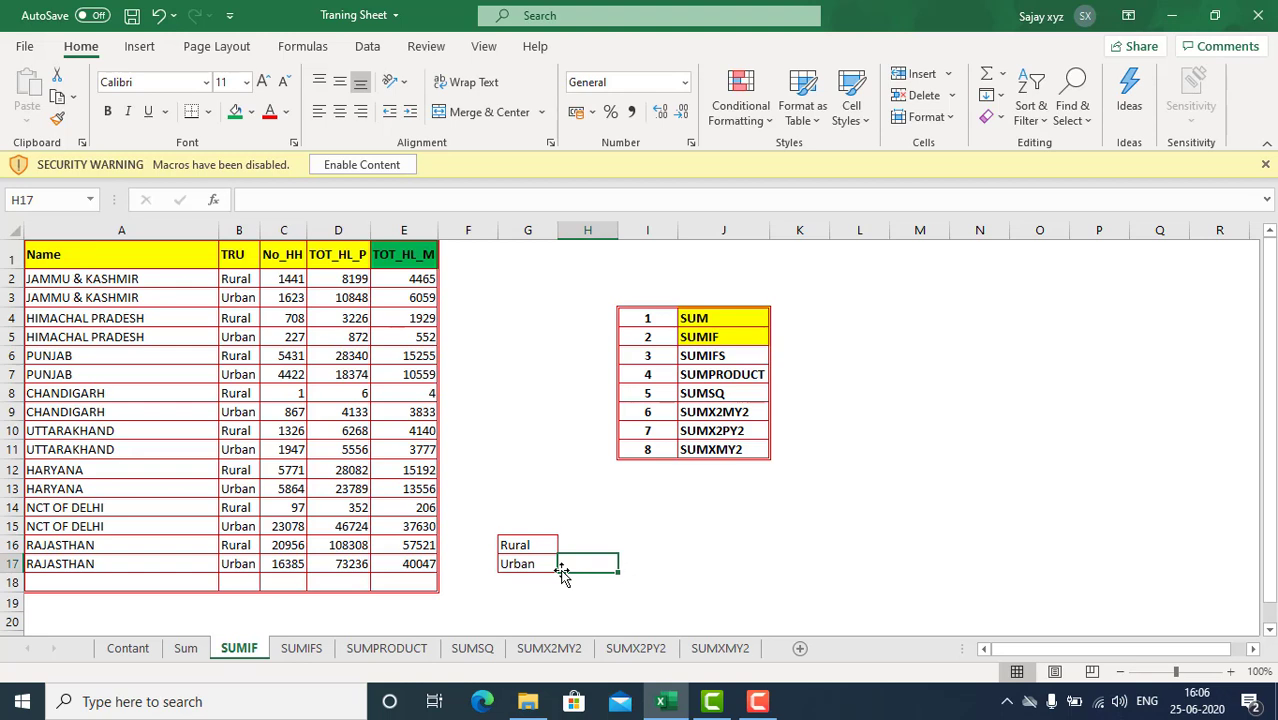
pyautogui.write('=')
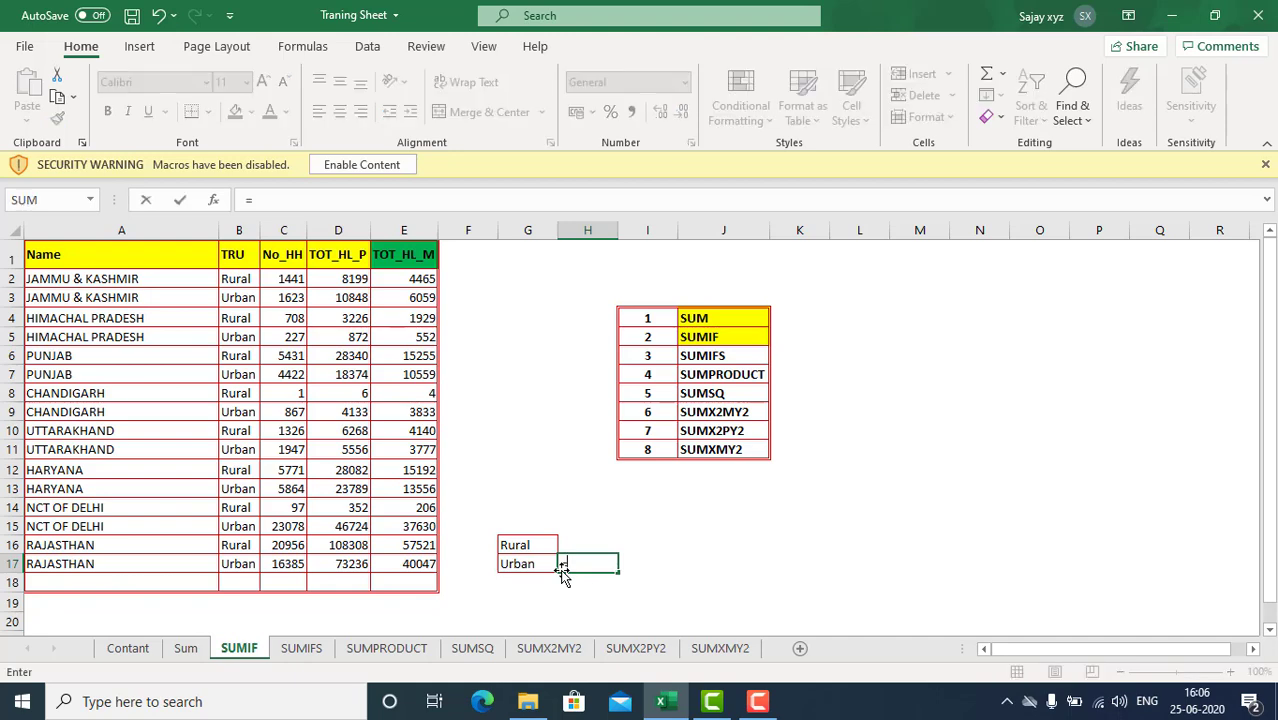
pyautogui.click(556, 566)
pyautogui.press('Escape')
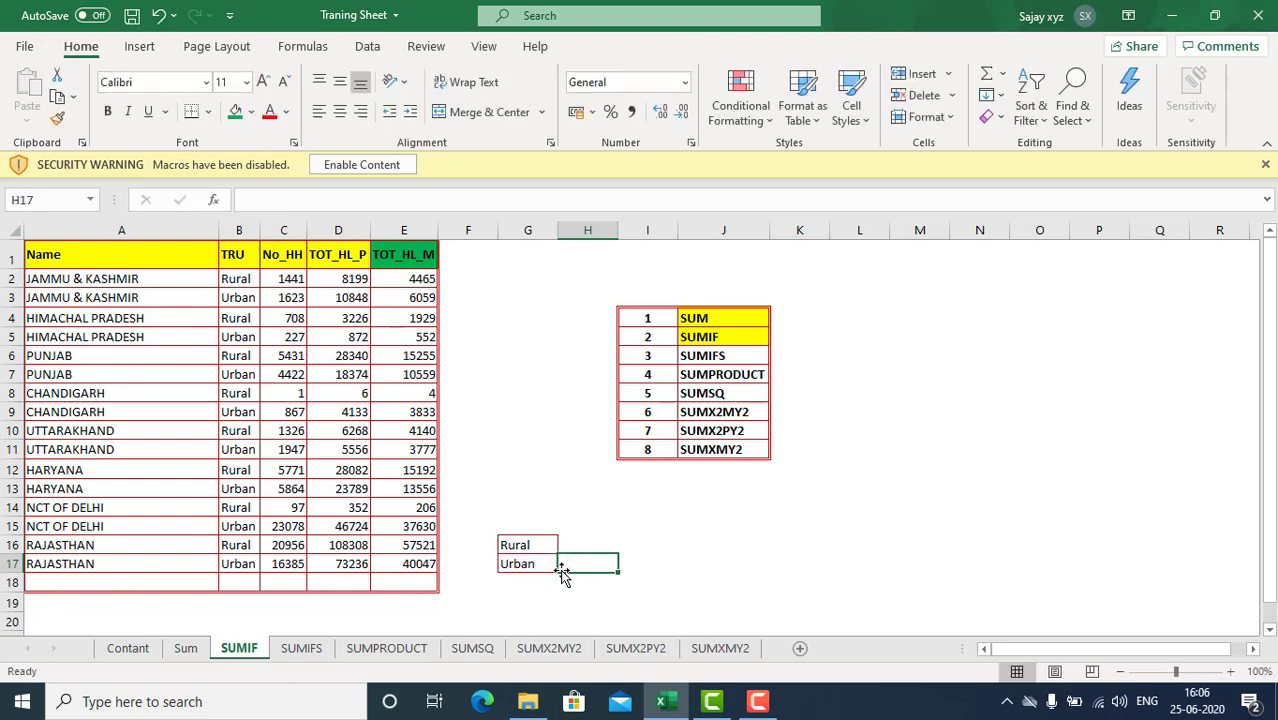
pyautogui.write('=SUM')
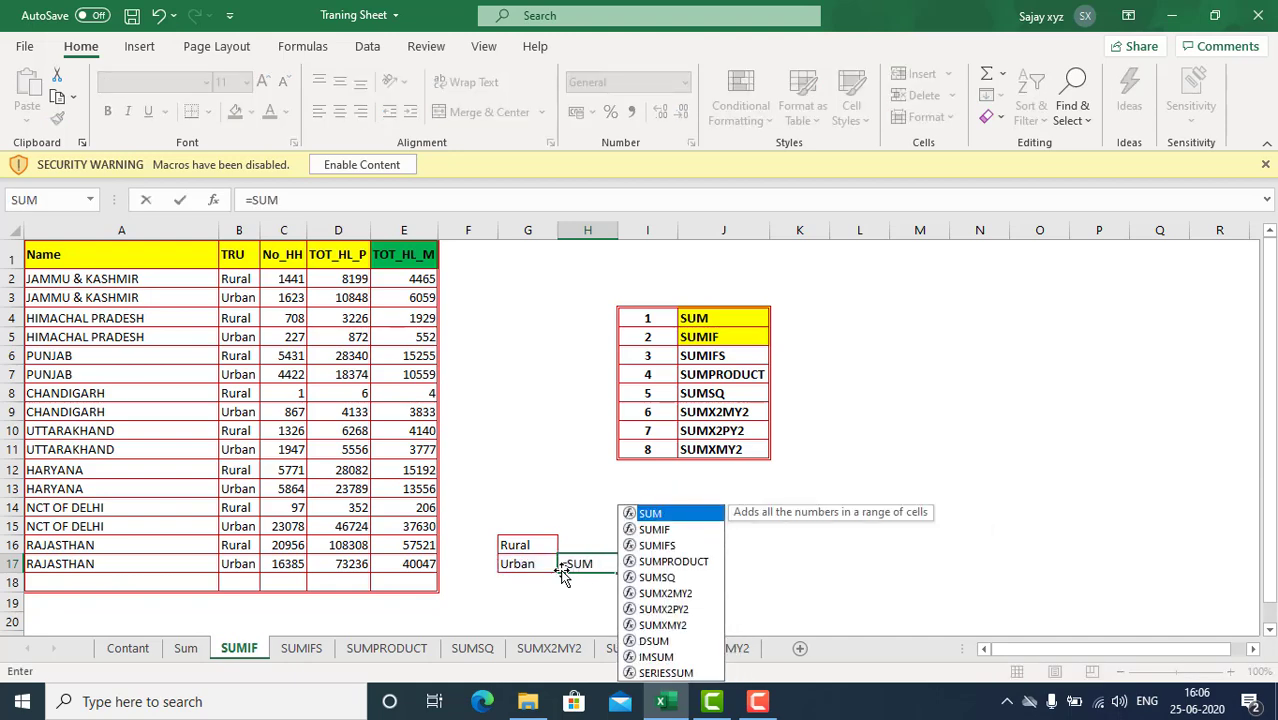
pyautogui.write('IF')
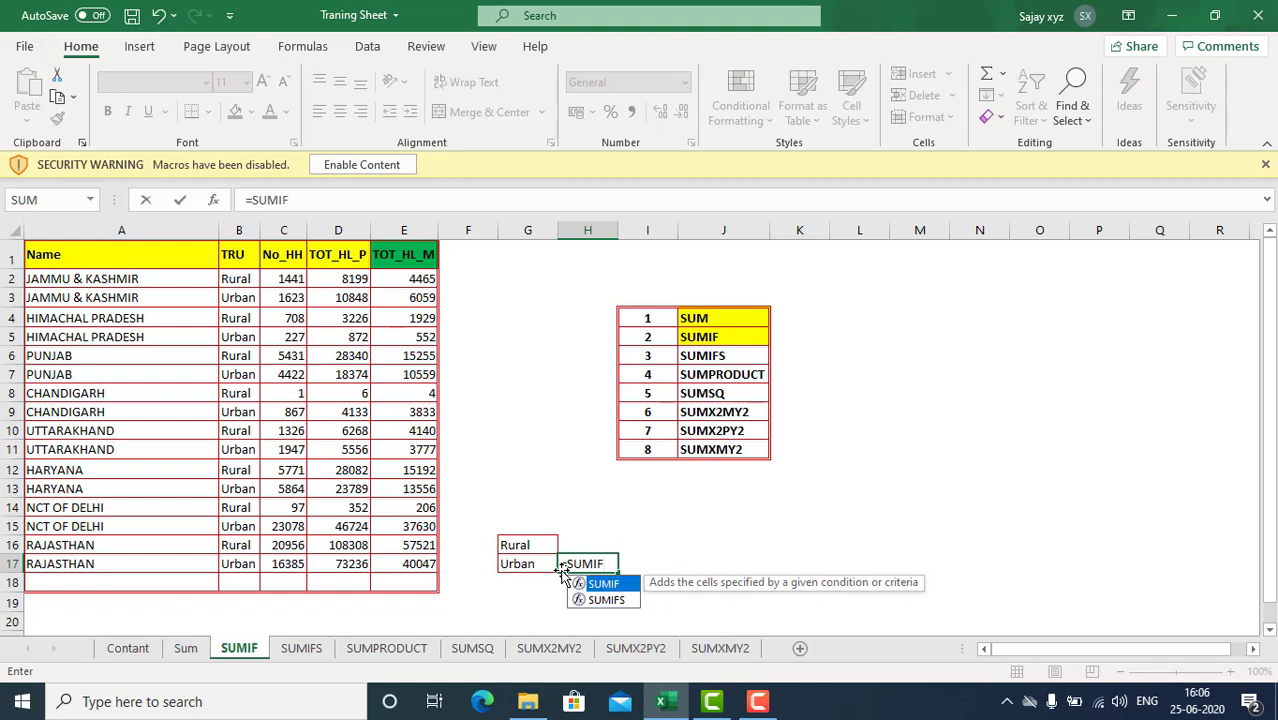
pyautogui.write('(')
pyautogui.click(557, 569)
pyautogui.press('Return')
pyautogui.press('Return')
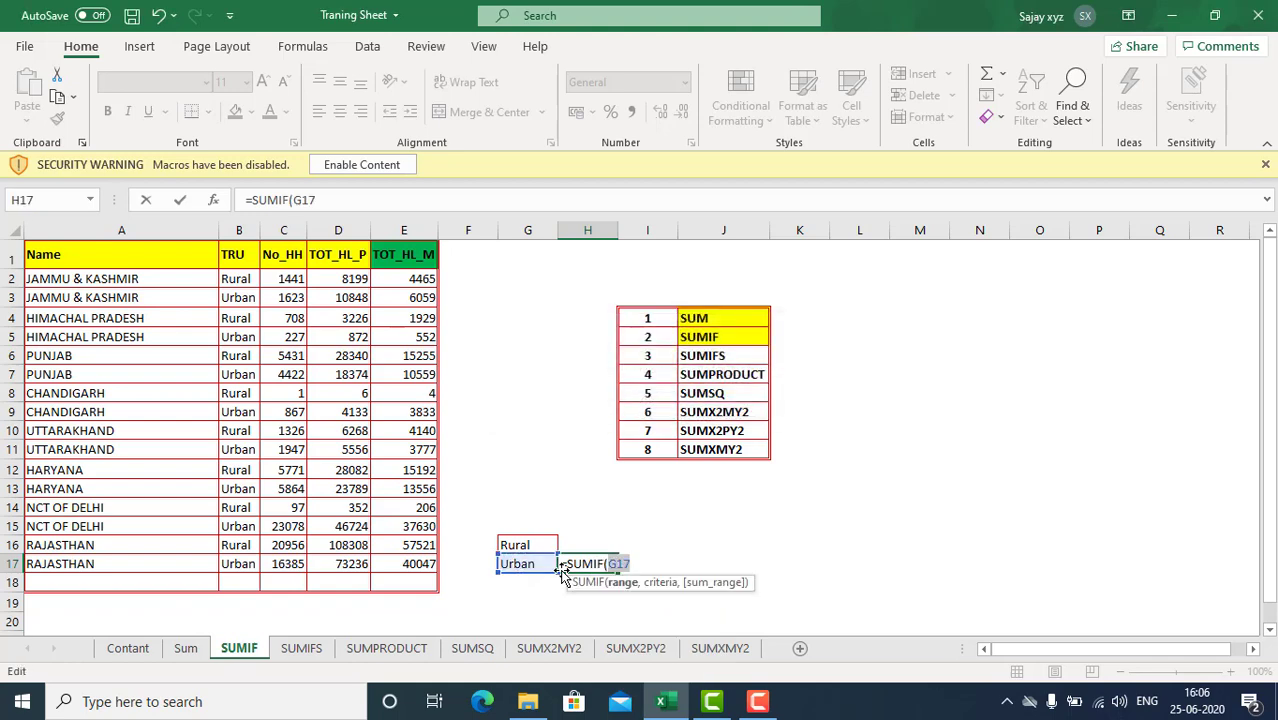
pyautogui.press('Return')
pyautogui.press('Return')
pyautogui.press('Escape')
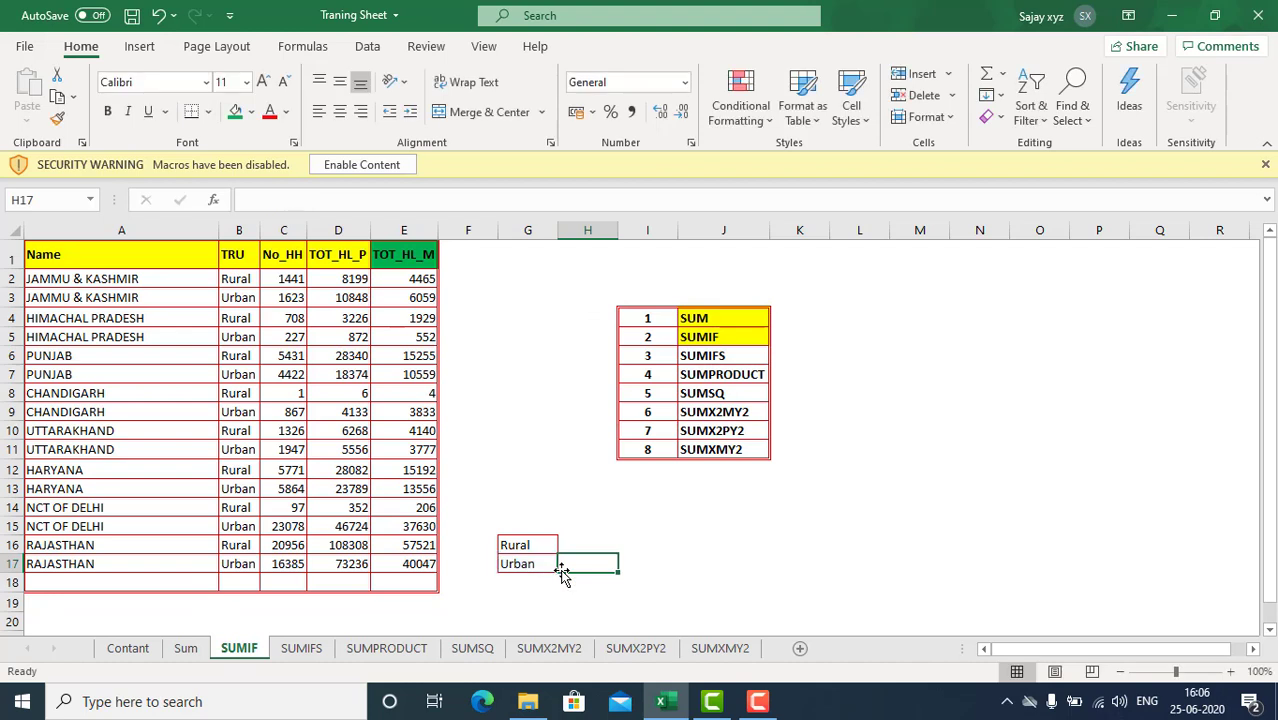
# Step: Save the workbook
pyautogui.press('Left')
pyautogui.hotkey('ctrl', 's')
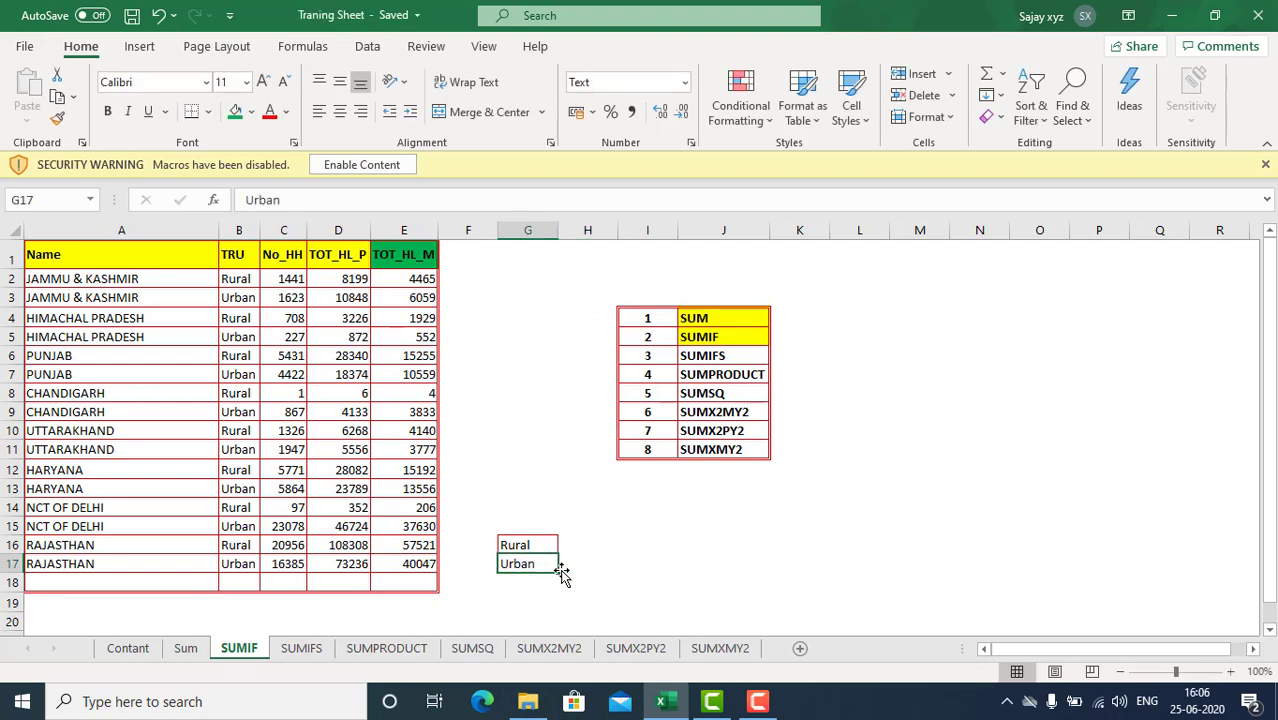
# Step: Write the comparison operators <, >, <> and = in H17 and discard the entry
pyautogui.click(561, 572)
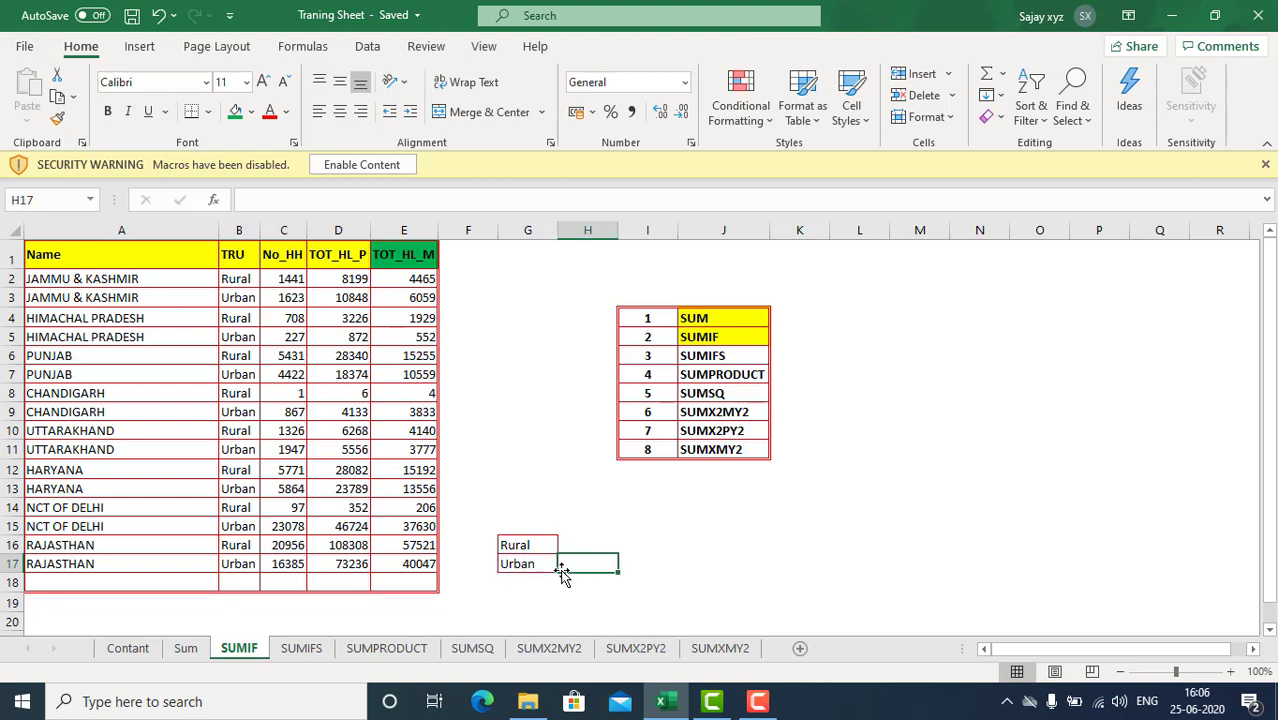
pyautogui.write('<')
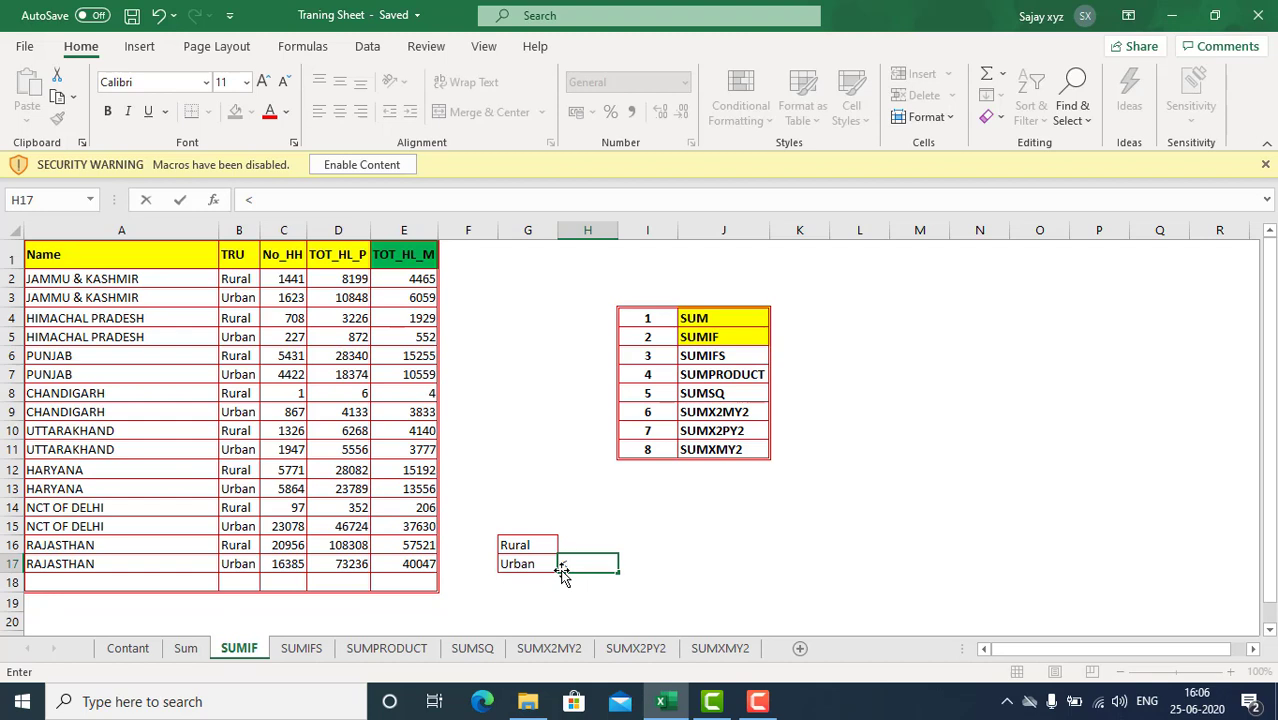
pyautogui.write('>')
pyautogui.press('BackSpace')
pyautogui.press('BackSpace')
pyautogui.write('<, >,<>,+')
pyautogui.press('BackSpace')
pyautogui.write('=')
pyautogui.press('Escape')
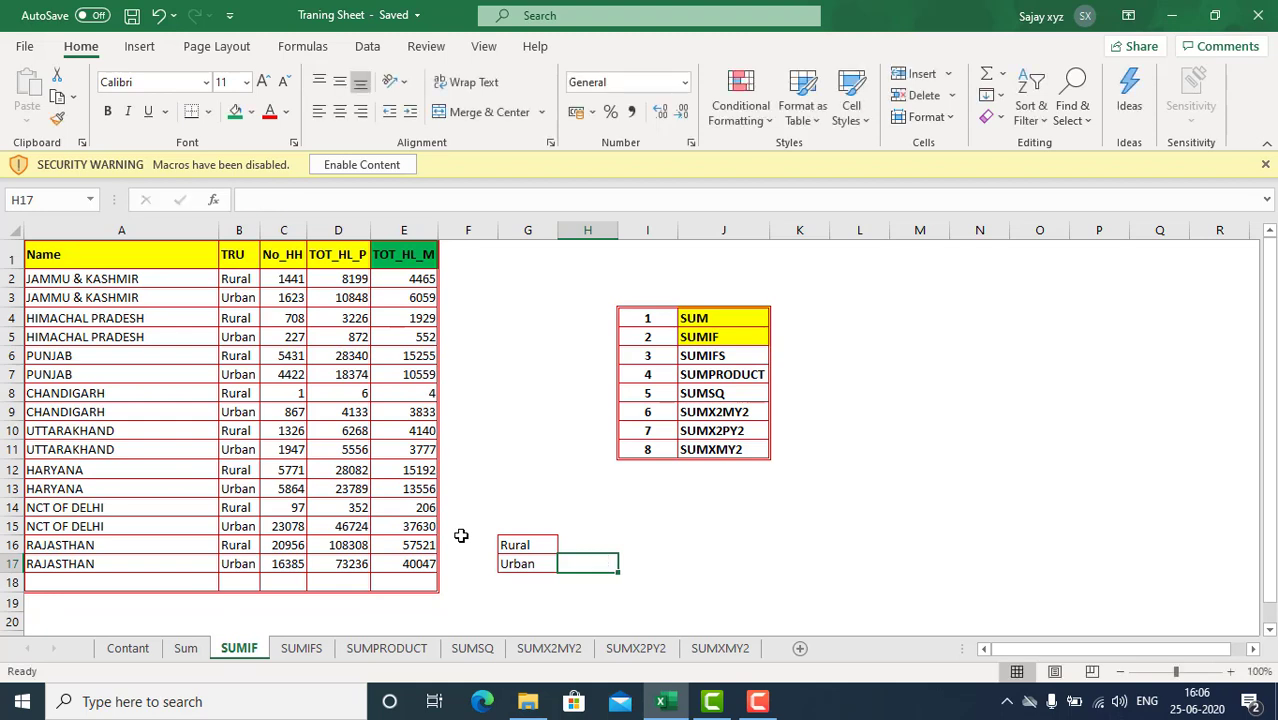
# Step: Enter the note WILD CARD * , ? in H17 and clear the cell again
pyautogui.press('Down')
pyautogui.press('Down')
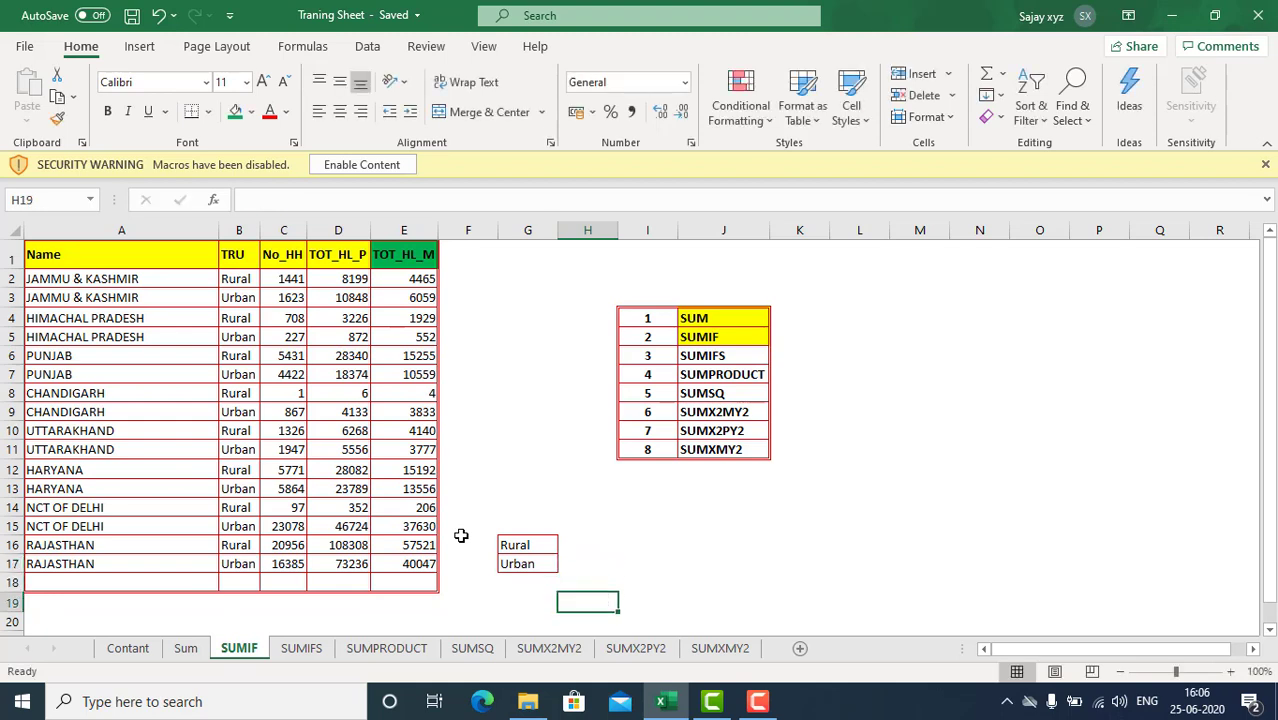
pyautogui.press('Up')
pyautogui.press('Up')
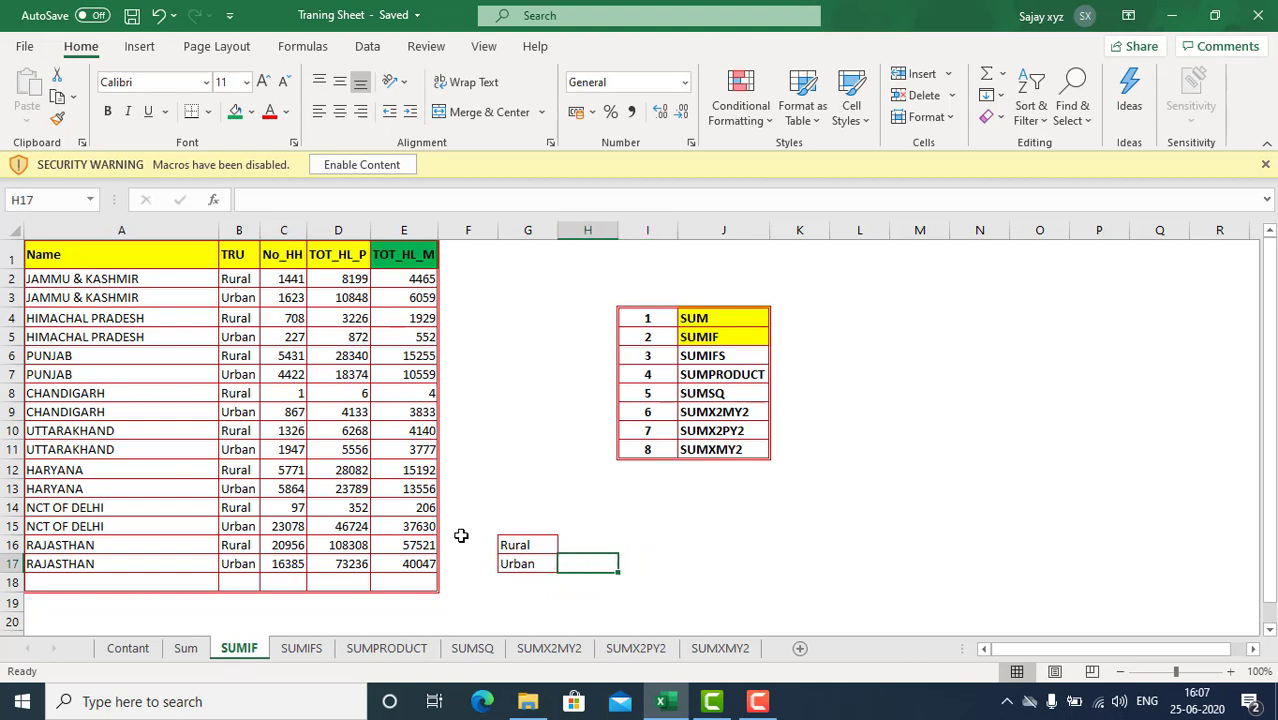
pyautogui.write('WIL')
pyautogui.write('D')
pyautogui.press('BackSpace')
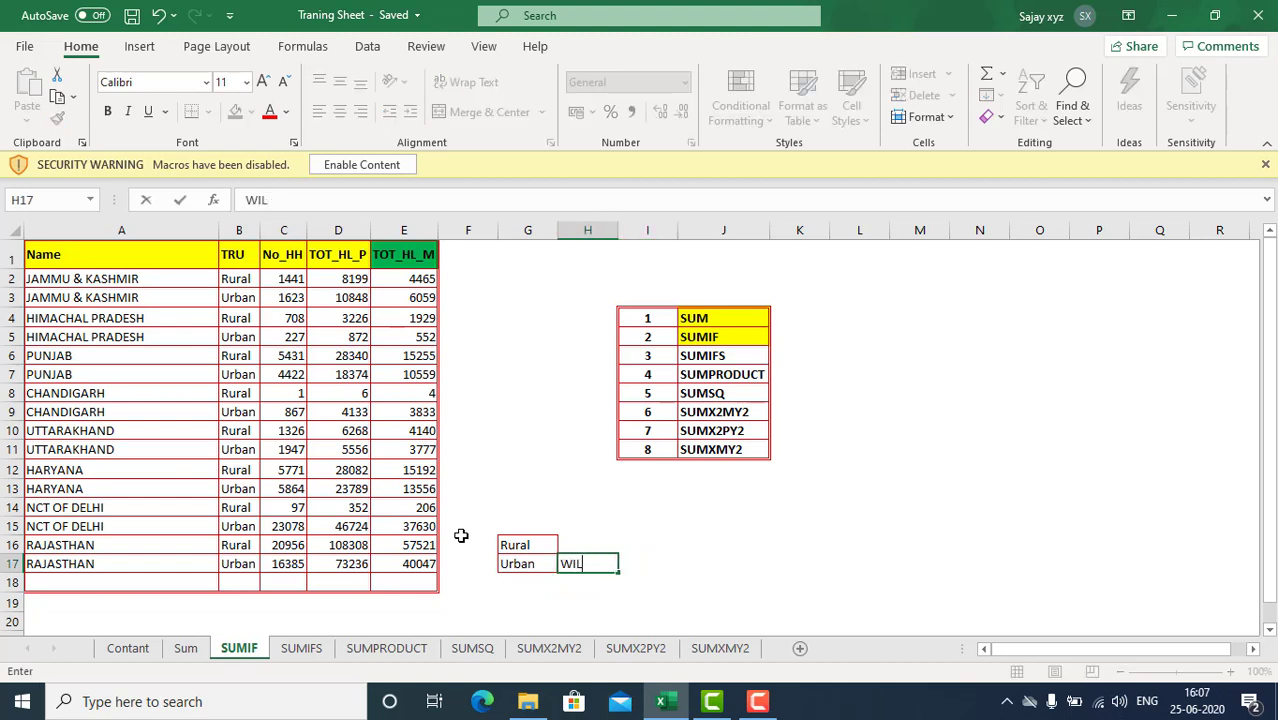
pyautogui.write('D CARD * , ?')
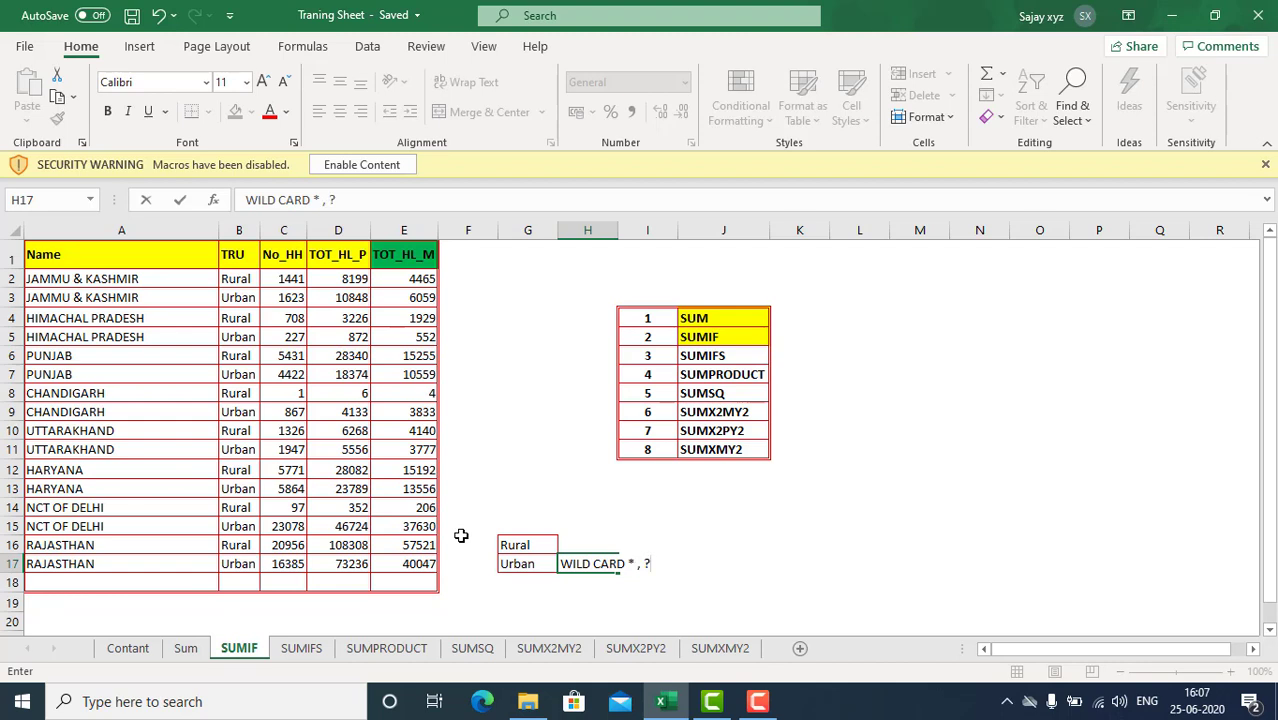
pyautogui.press('Return')
pyautogui.press('Up')
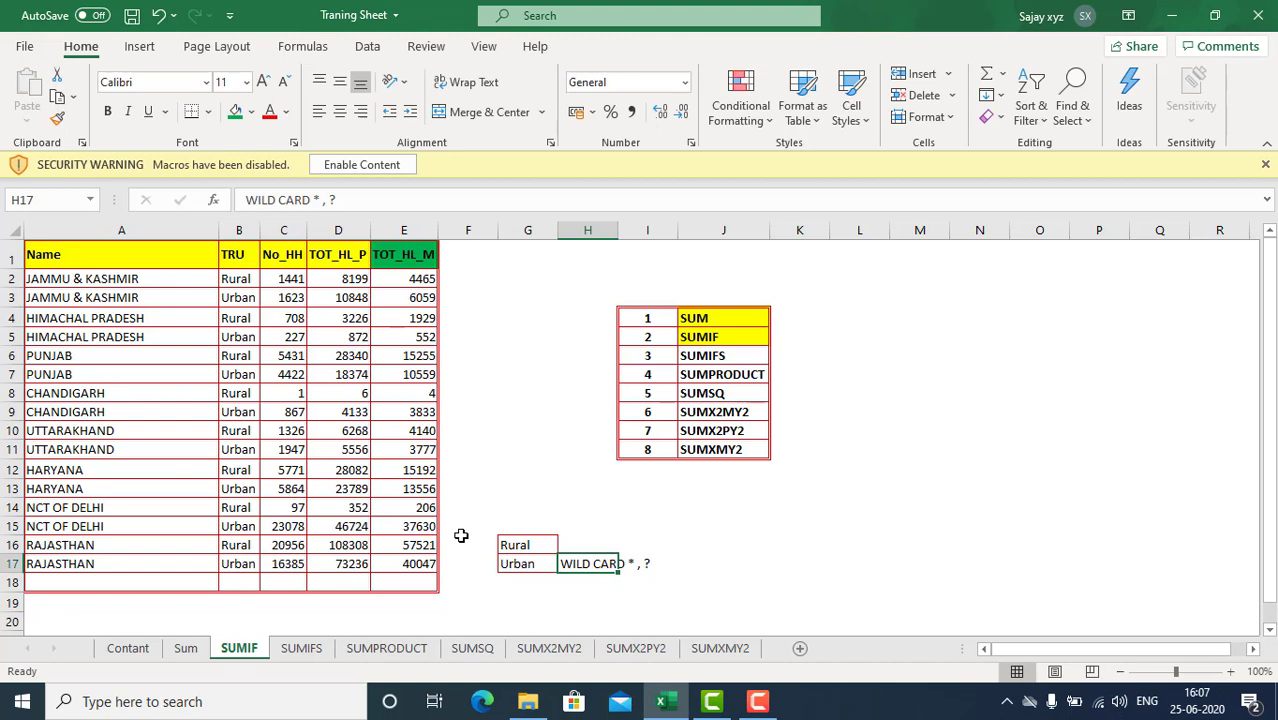
pyautogui.press('Delete')
# Step: Make H16, beside the Rural label, the active cell and save the workbook
pyautogui.press('Left')
pyautogui.press('Left')
pyautogui.press('Right')
pyautogui.press('Up')
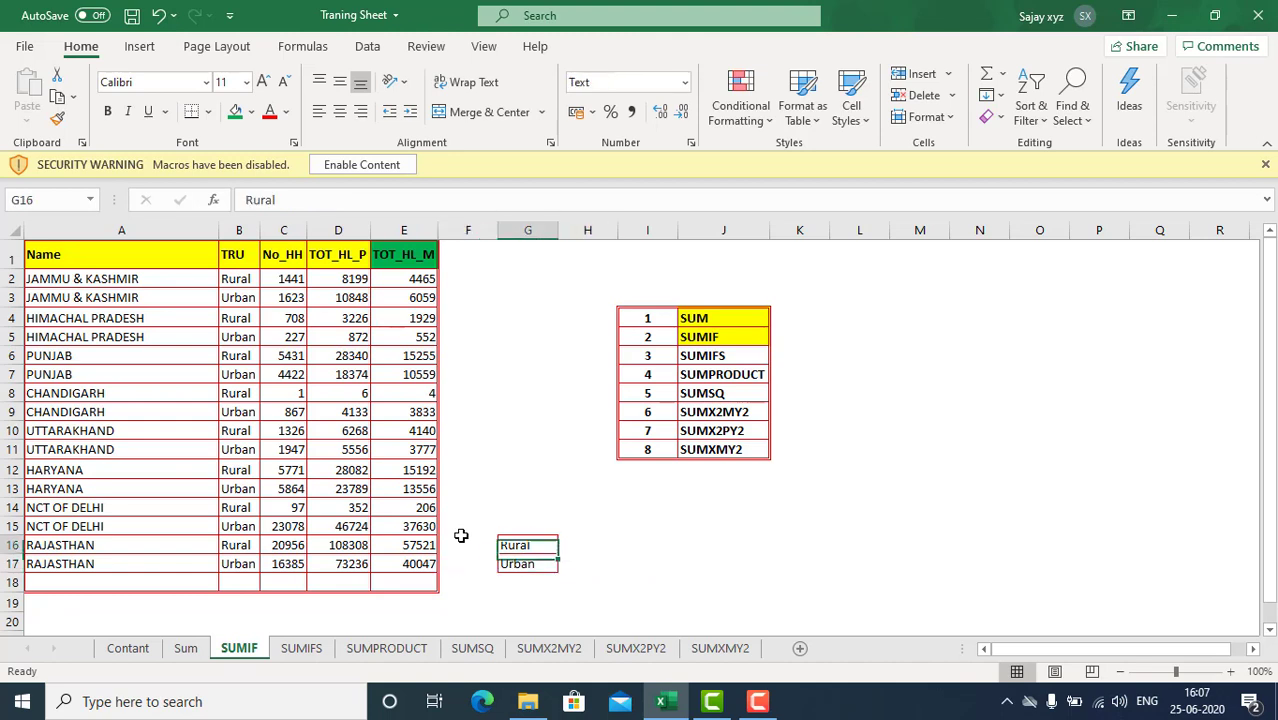
pyautogui.press('Right')
pyautogui.hotkey('ctrl', 's')
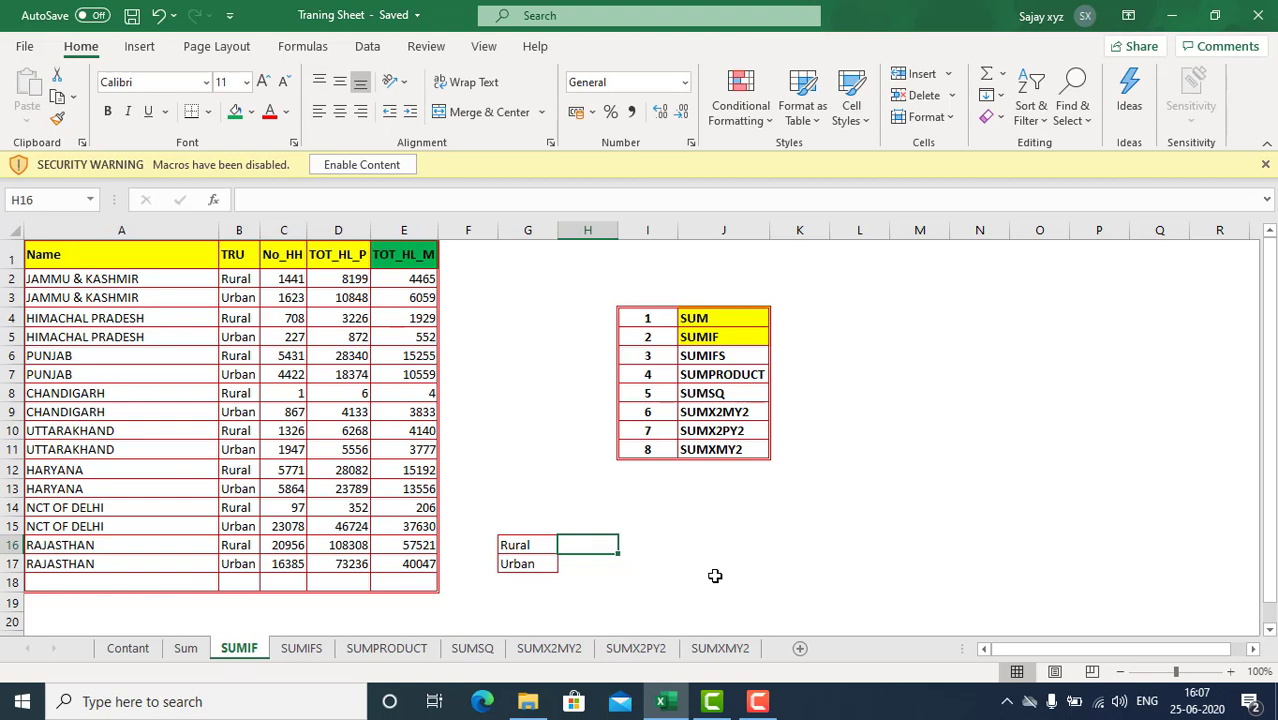
# Step: Enter =SUMIF(B2:B17,G16,E2:E17) in H16 to add TOT_HL_M for Rural
pyautogui.write('=SU')
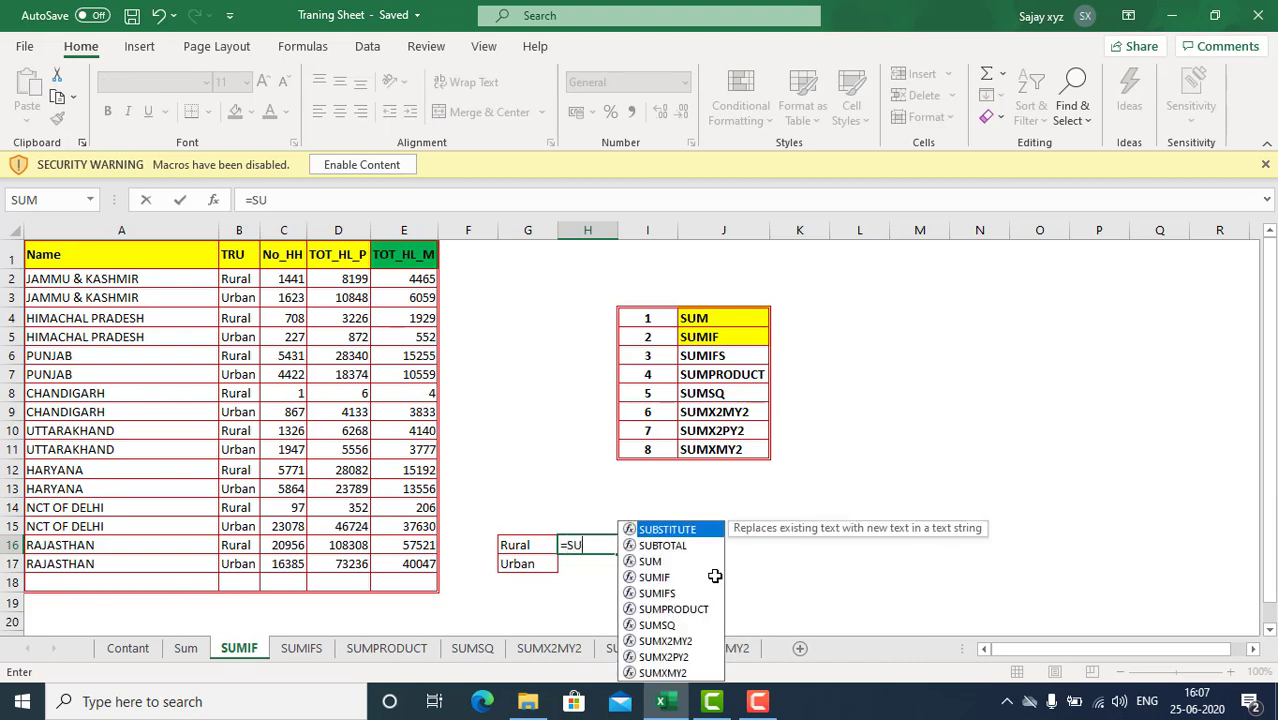
pyautogui.write('MI')
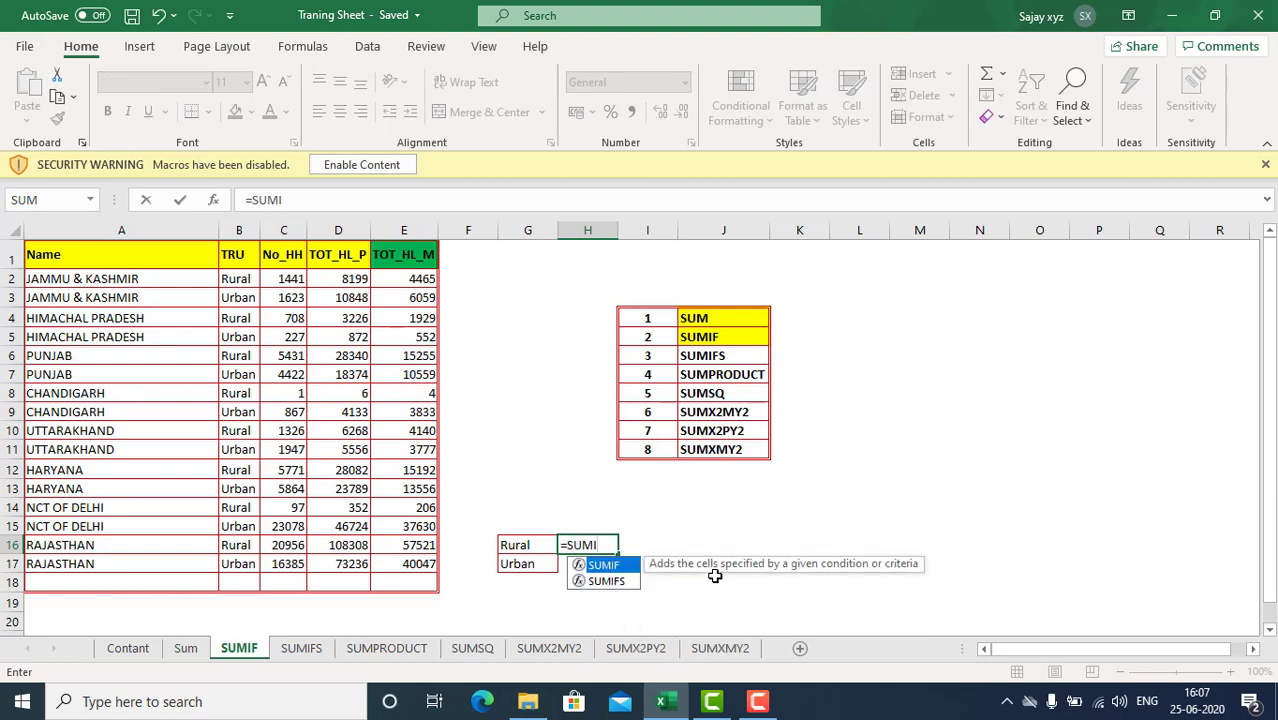
pyautogui.press('Tab')
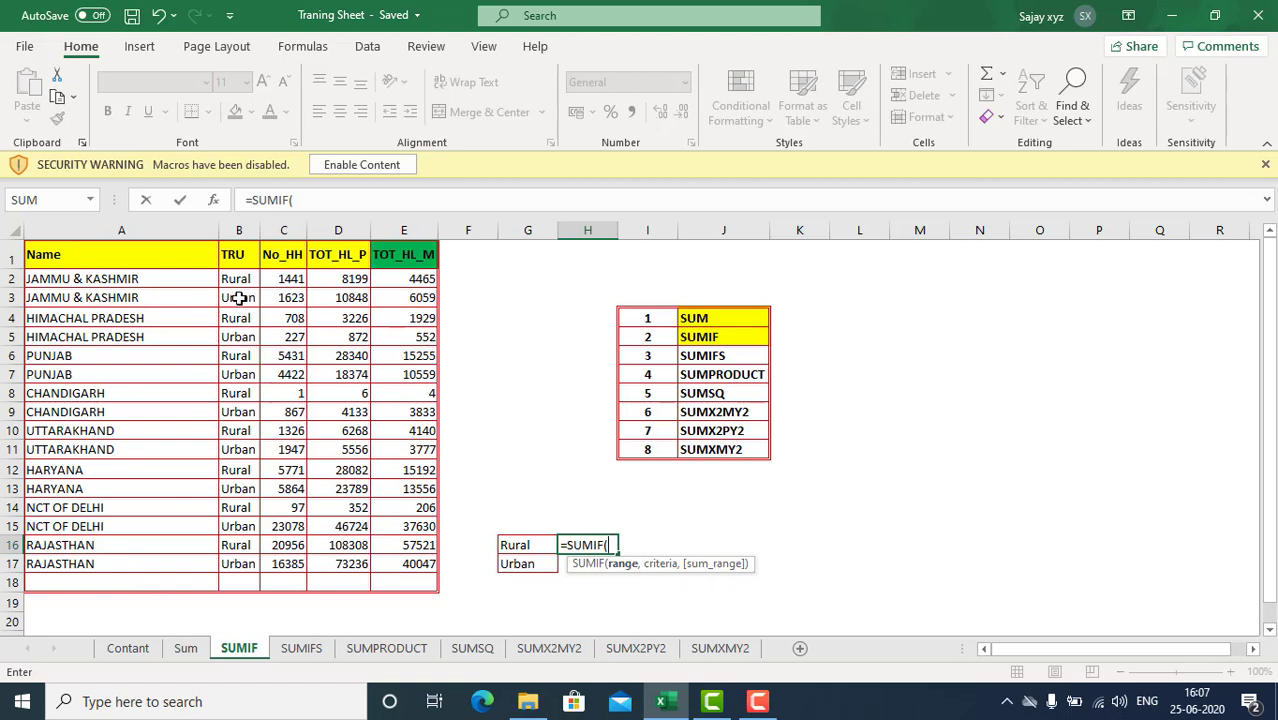
pyautogui.moveTo(236, 278); pyautogui.dragTo(234, 567)
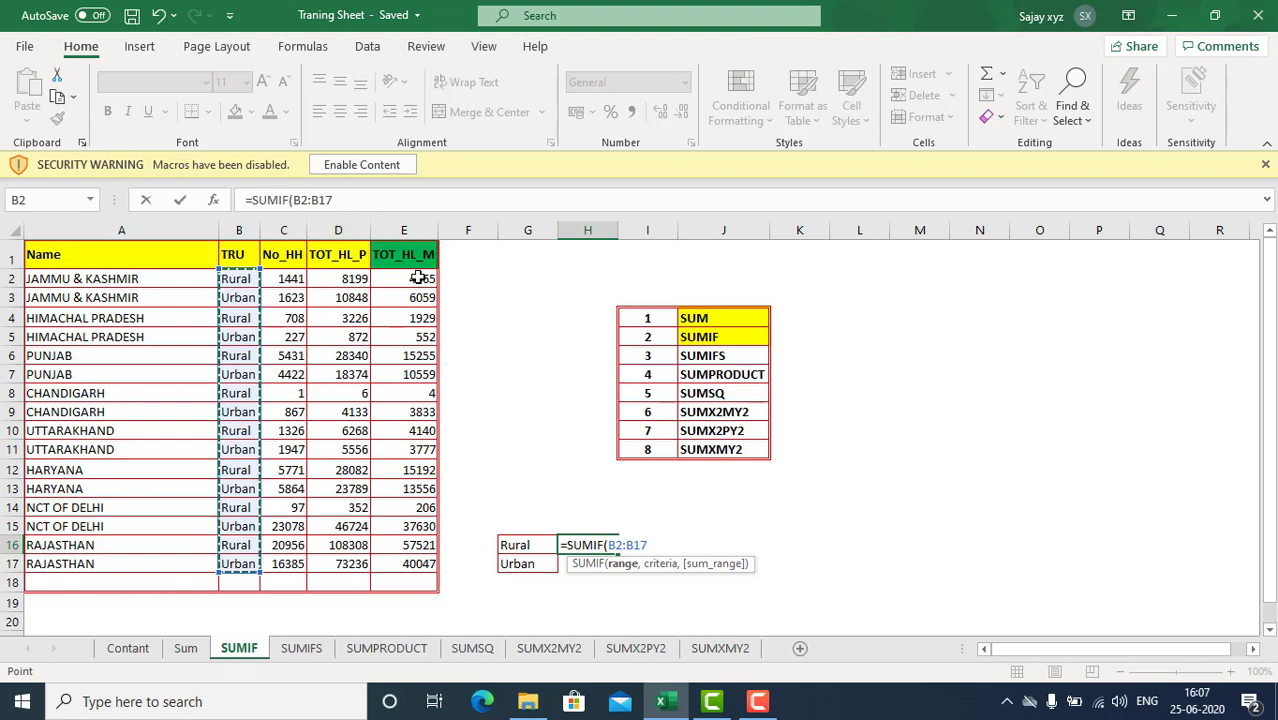
pyautogui.write(',')
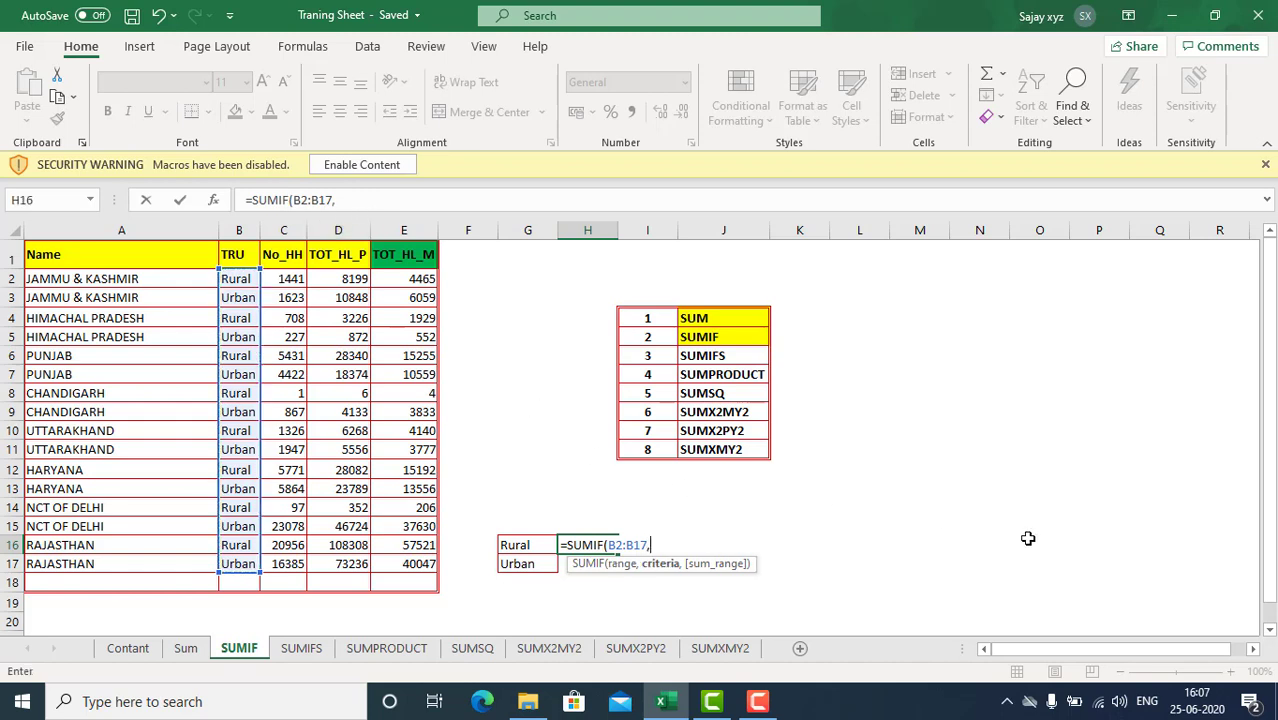
pyautogui.click(517, 547)
pyautogui.write(',')
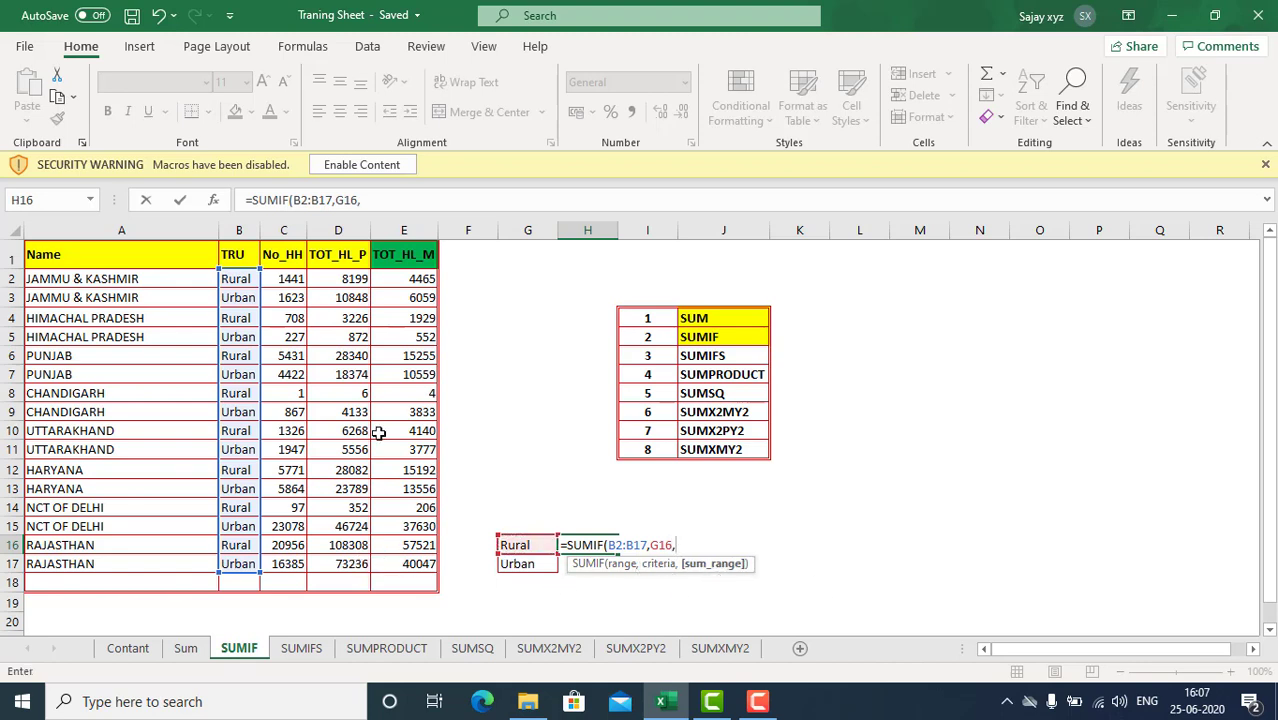
pyautogui.moveTo(400, 273); pyautogui.dragTo(415, 550)
pyautogui.hotkey('shift', 'Down')
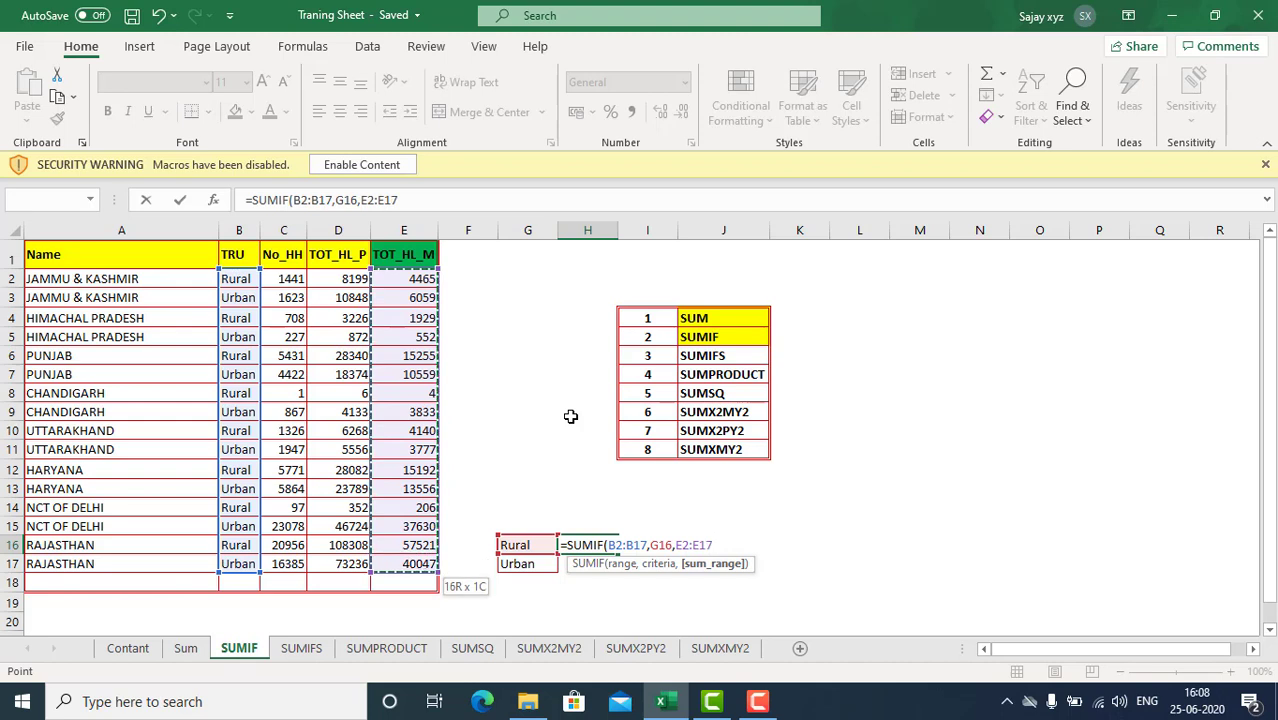
pyautogui.write(')')
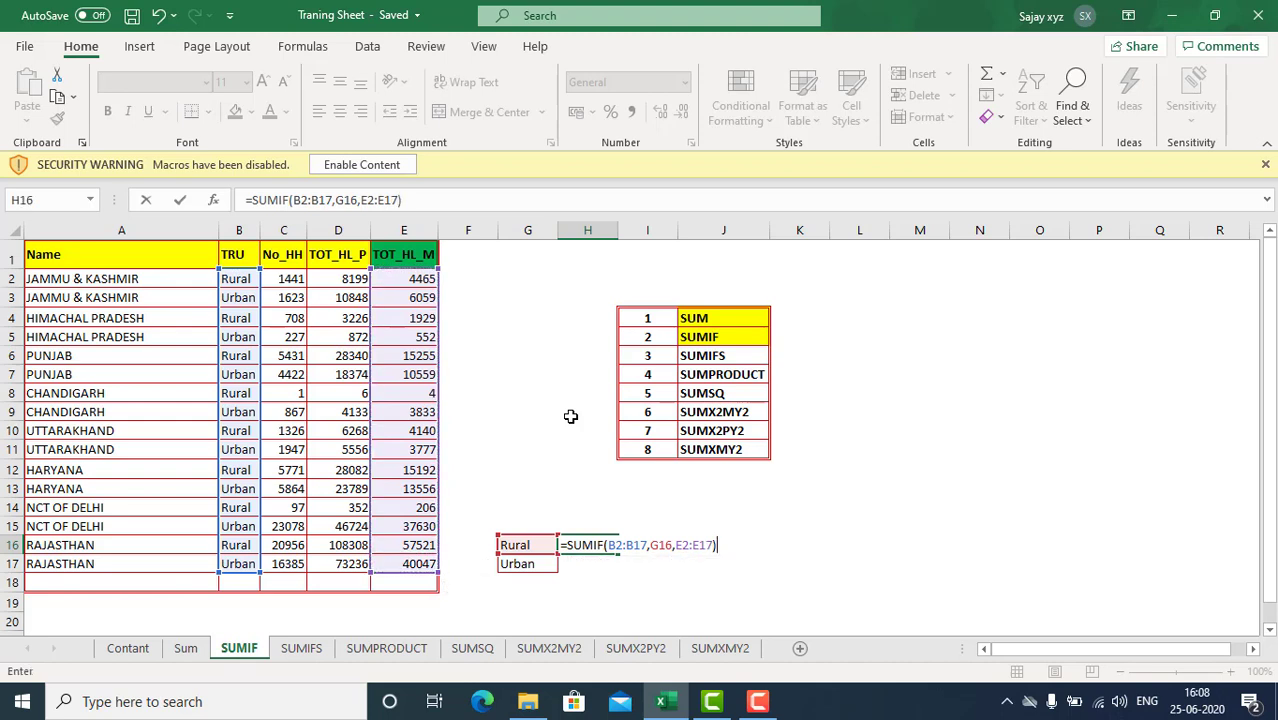
pyautogui.press('Return')
pyautogui.press('Up')
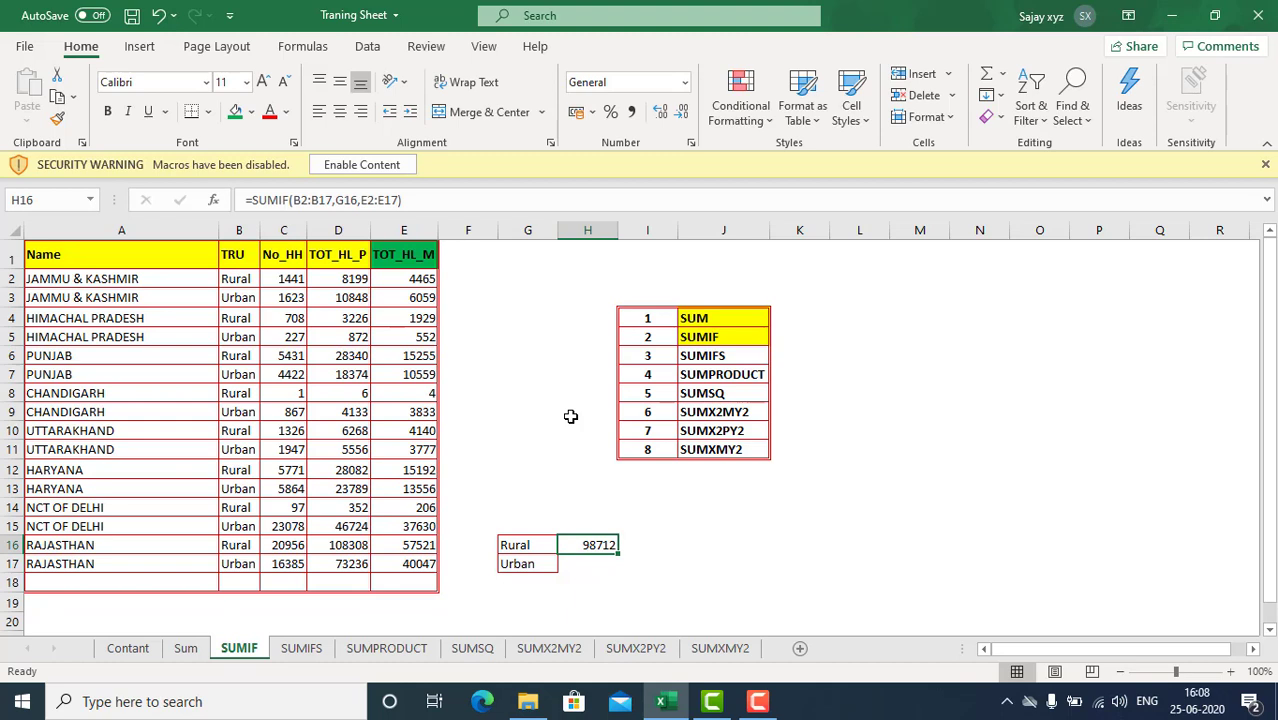
# Step: Add filters to the header row A1:E1 and filter the TRU column to show only Rural
pyautogui.click(85, 257)
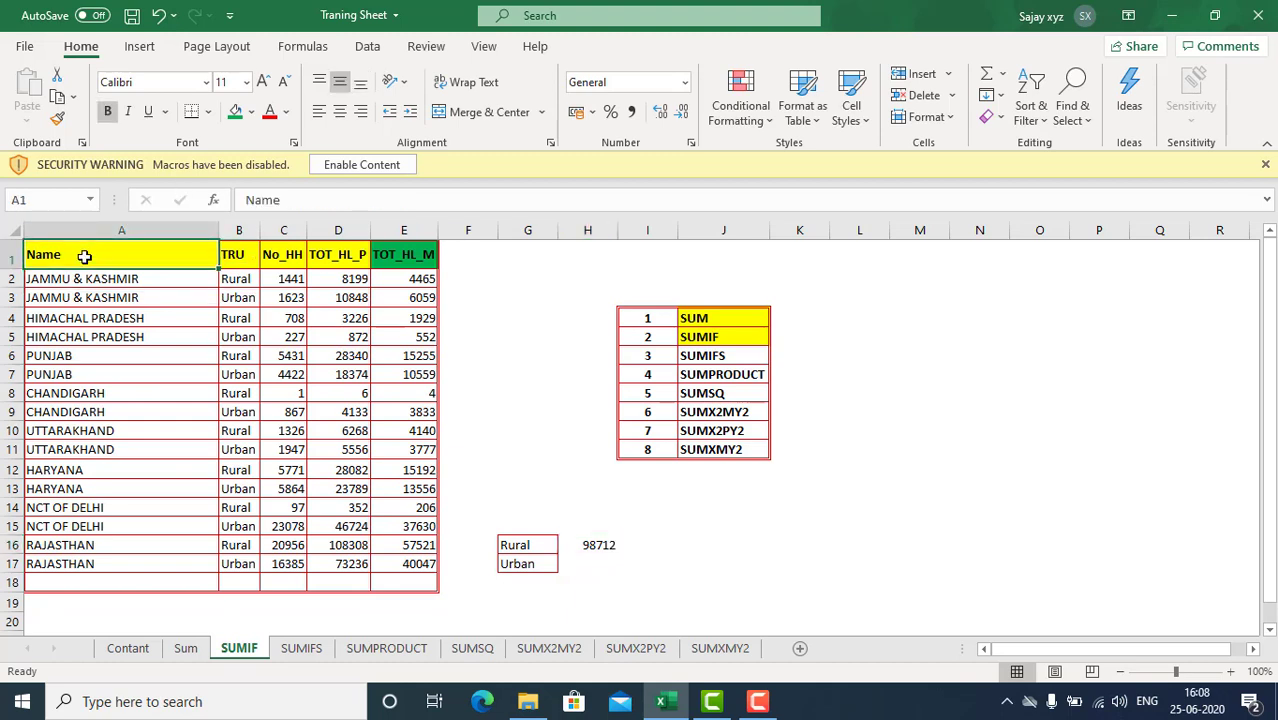
pyautogui.hotkey('ctrl', 'shift', 'Right')
pyautogui.hotkey('ctrl', 'shift', 'l')
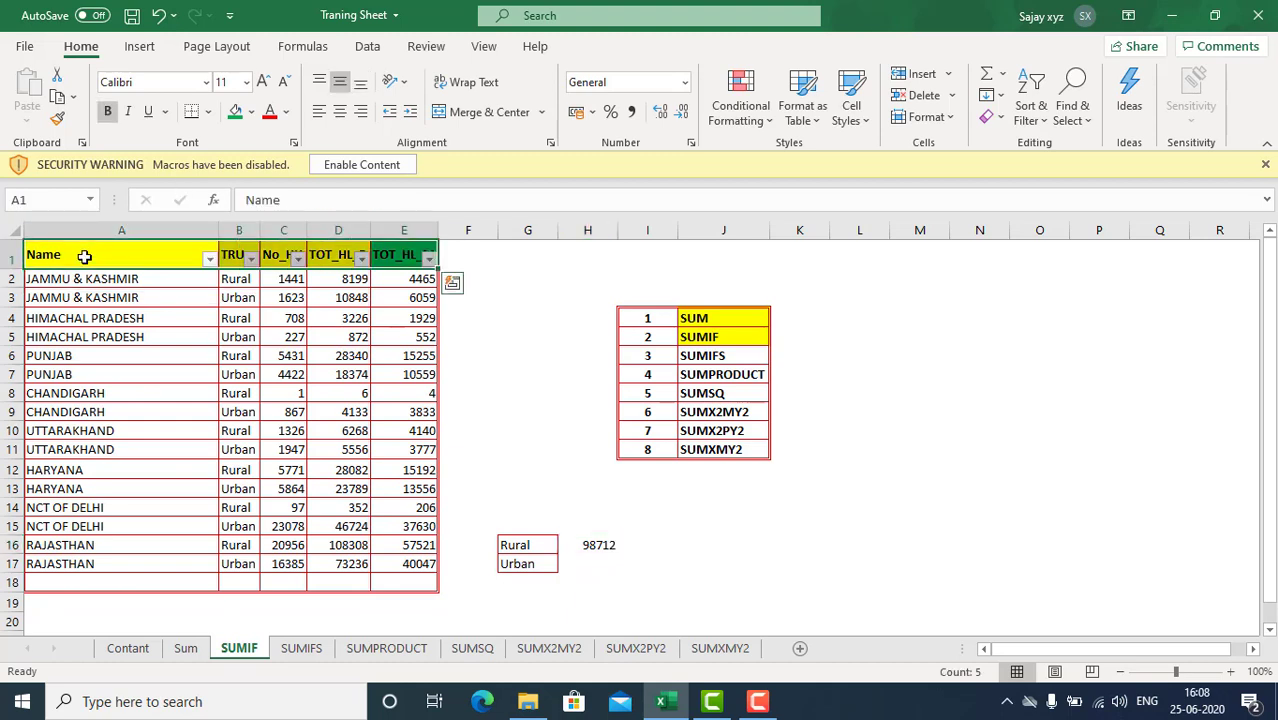
pyautogui.click(85, 257)
pyautogui.press('Right')
pyautogui.hotkey('alt', 'Down')
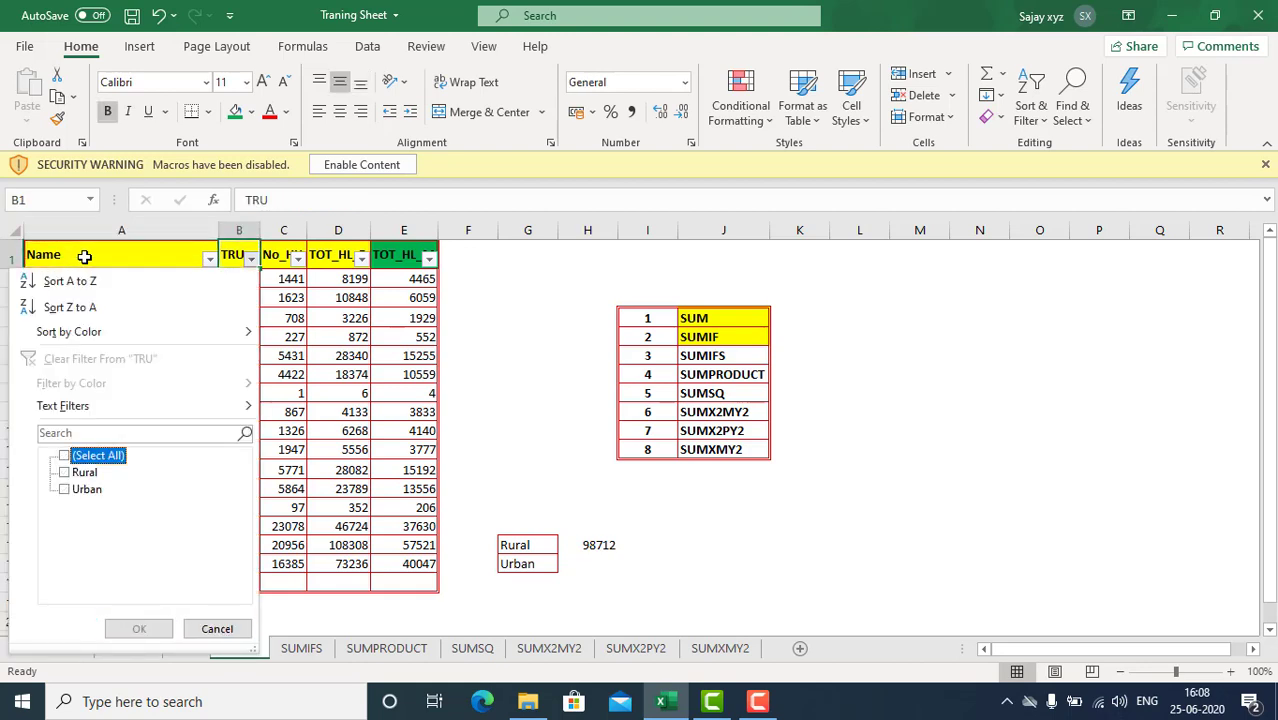
pyautogui.press('Down')
pyautogui.press('space')
pyautogui.press('Return')
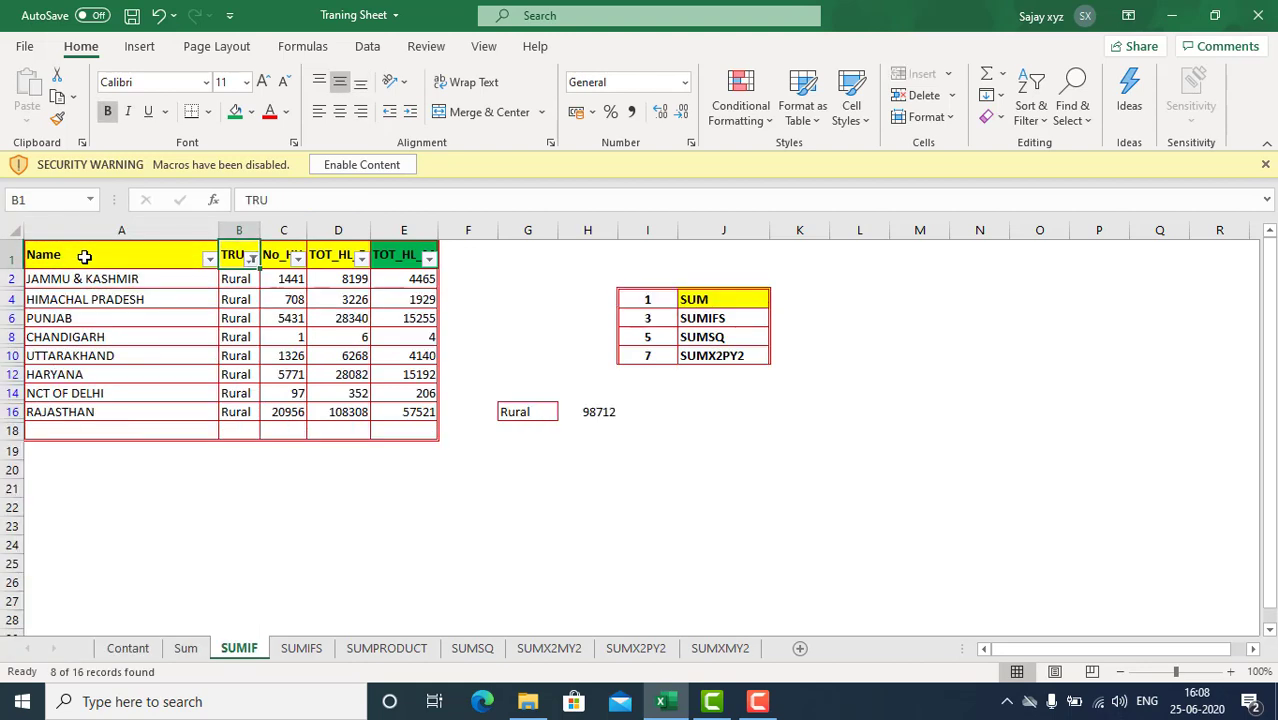
# Step: Compare the sum of the filtered TOT_HL_M values with the SUMIF result in H16
pyautogui.press('Down')
pyautogui.press('Right')
pyautogui.press('Right')
pyautogui.press('Right')
pyautogui.hotkey('ctrl', 'shift', 'Down')
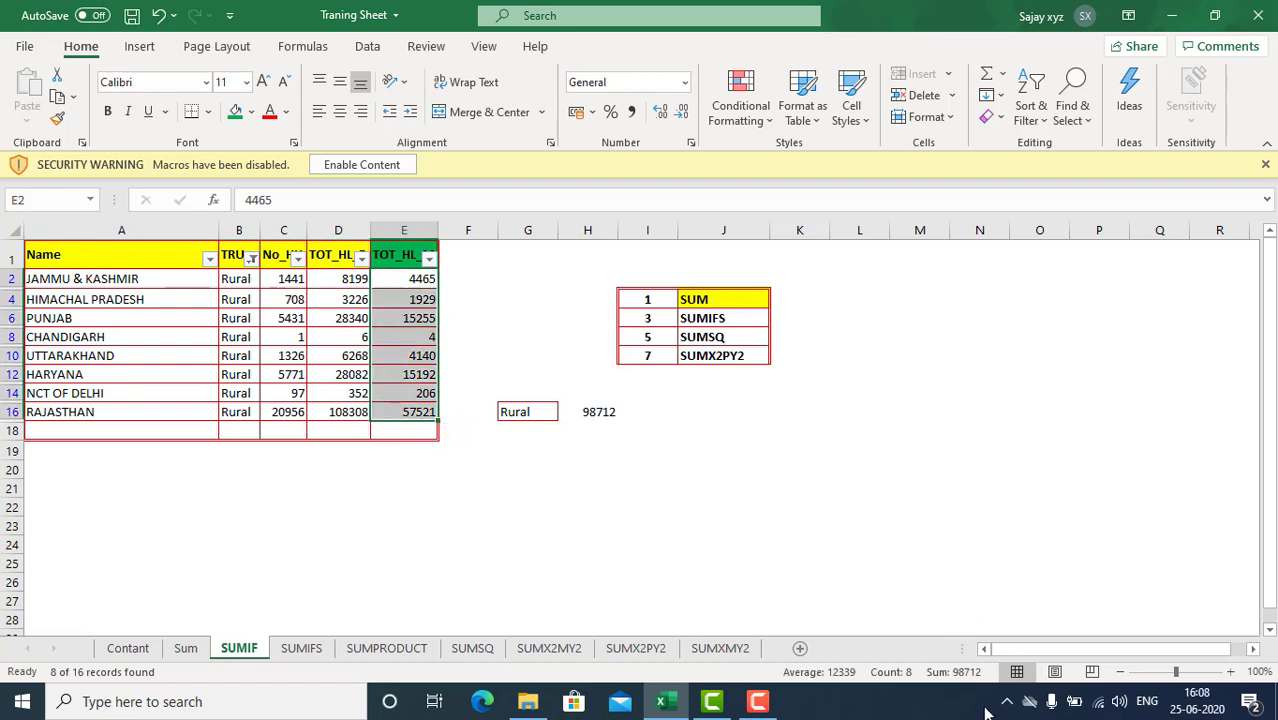
pyautogui.click(597, 411)
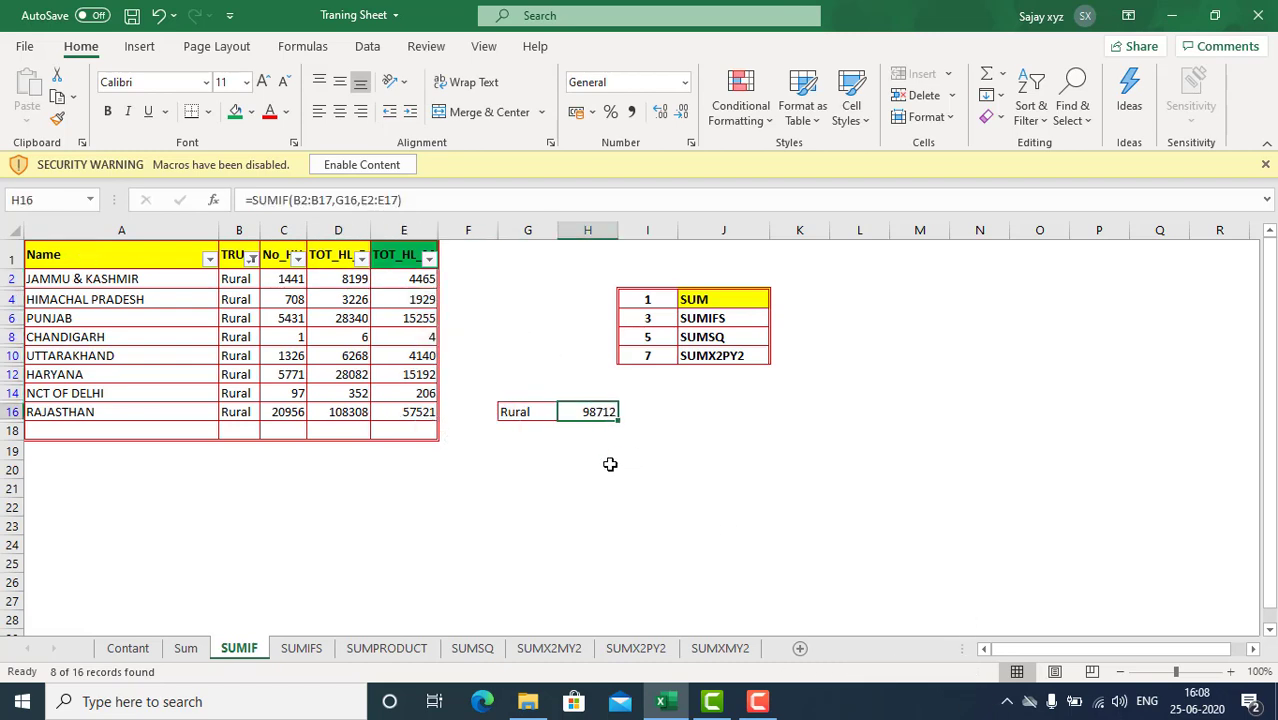
# Step: Restore all rows by selecting every value in the TRU column's filter
pyautogui.click(230, 256)
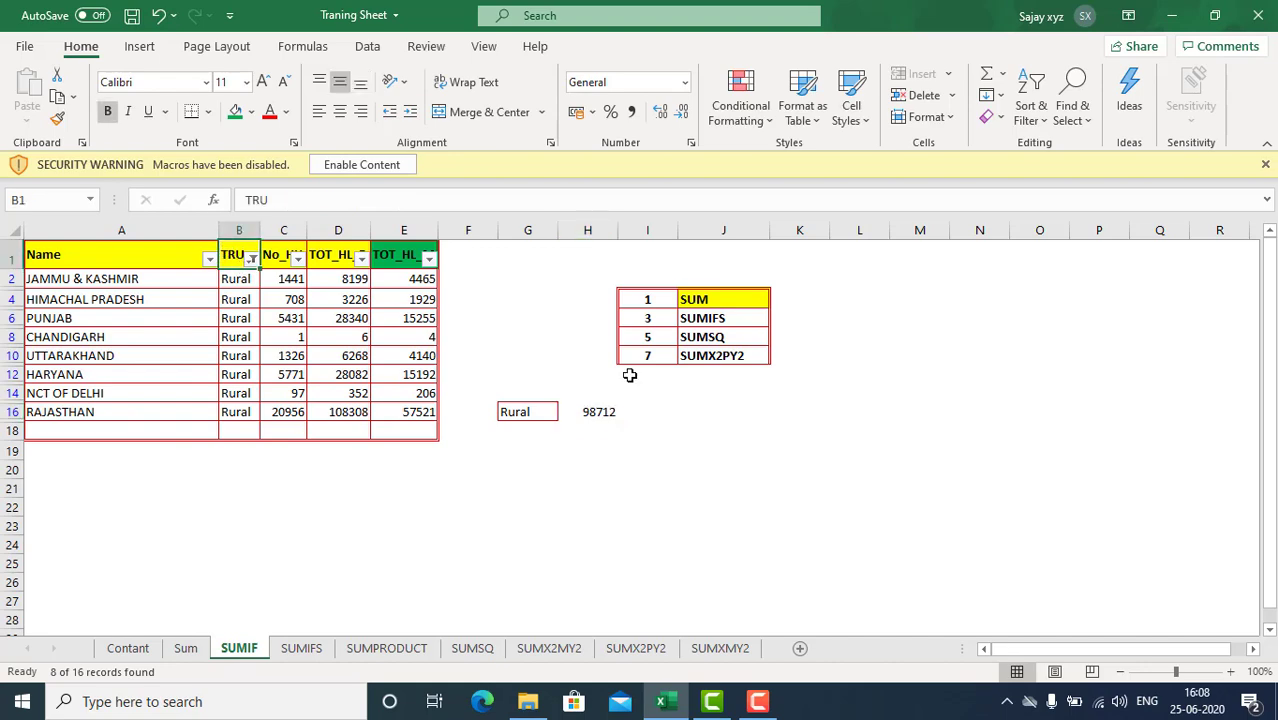
pyautogui.hotkey('alt', 'Down')
pyautogui.press('Up')
pyautogui.press('Up')
pyautogui.press('Up')
pyautogui.press('space')
pyautogui.press('Return')
# Step: Review the cell ranges referenced by the SUMIF formula in H16
pyautogui.press('Right')
pyautogui.press('Down')
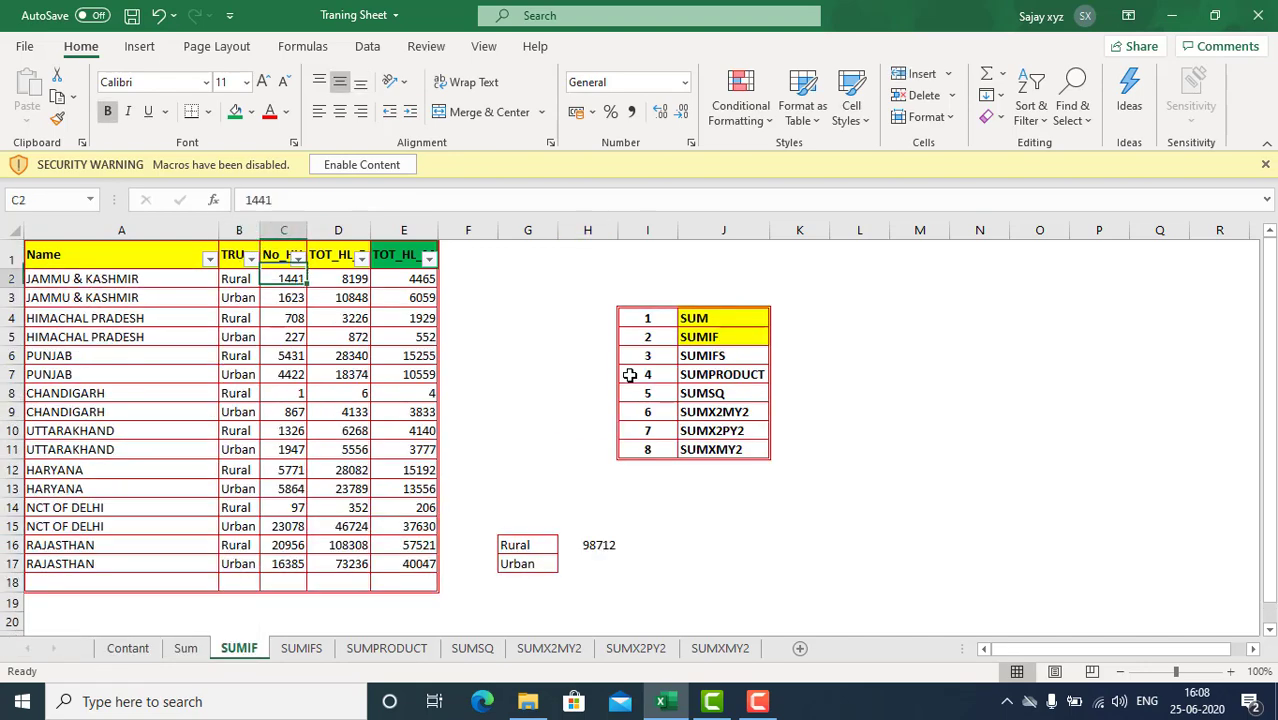
pyautogui.press('Down')
pyautogui.press('Down')
pyautogui.press('Down')
pyautogui.press('Down')
pyautogui.press('Down')
pyautogui.press('Down')
pyautogui.press('Down')
pyautogui.press('Down')
pyautogui.press('Down')
pyautogui.press('Down')
pyautogui.press('Down')
pyautogui.press('Down')
pyautogui.press('Down')
pyautogui.press('Down')
pyautogui.press('Right')
pyautogui.press('Right')
pyautogui.press('Right')
pyautogui.press('Right')
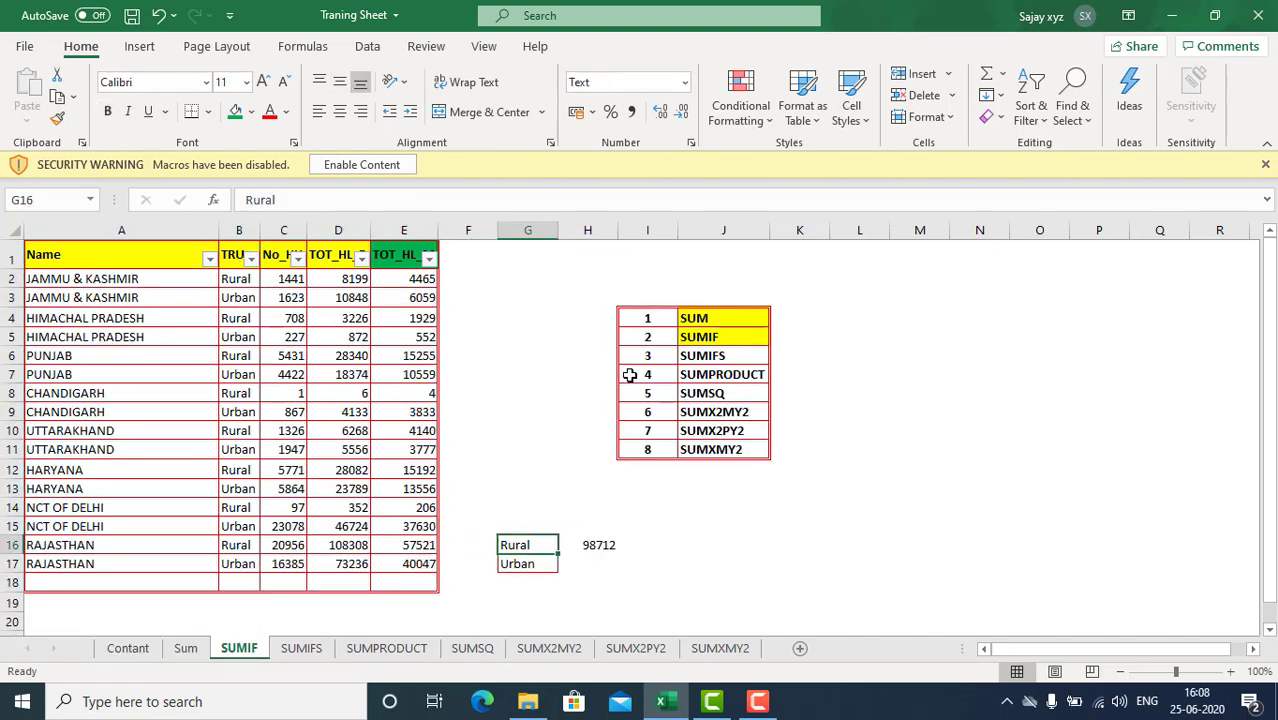
pyautogui.press('Right')
pyautogui.press('F2')
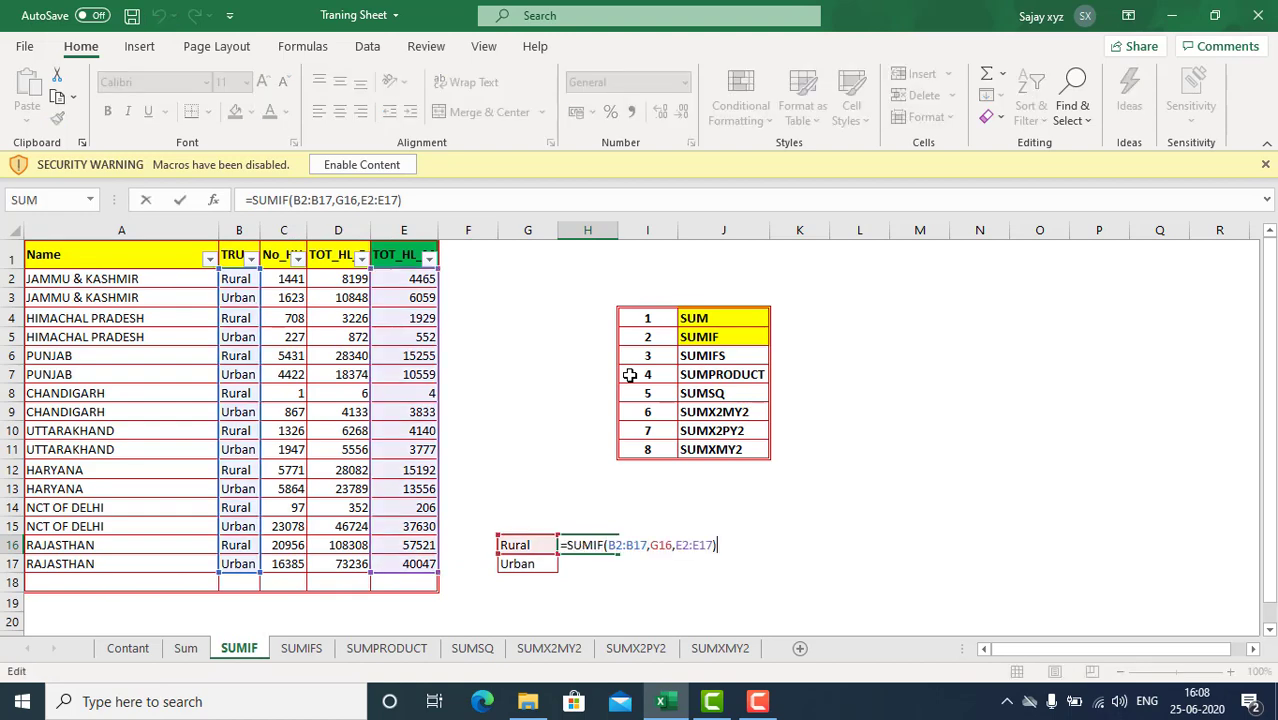
pyautogui.hotkey('ctrl', 'Return')
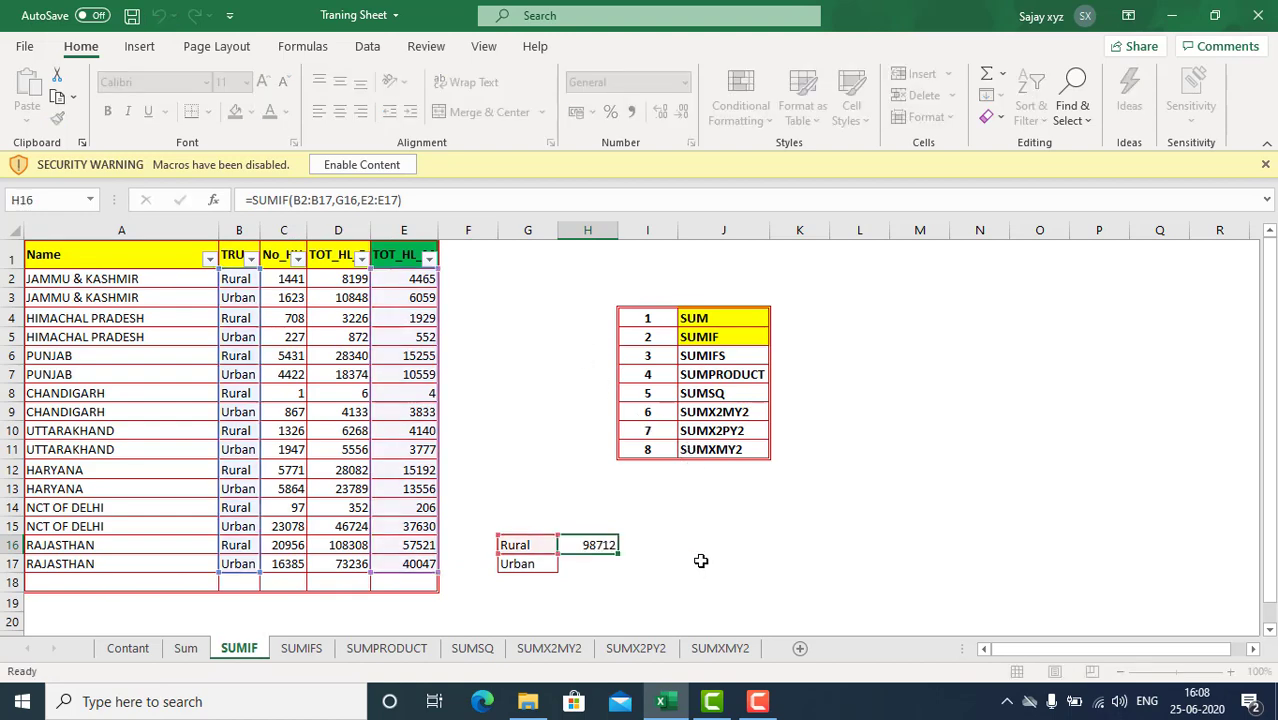
# Step: Fill the SUMIF formula from H16 down to H17 and examine the copied cell references
pyautogui.moveTo(618, 553); pyautogui.dragTo(617, 570)
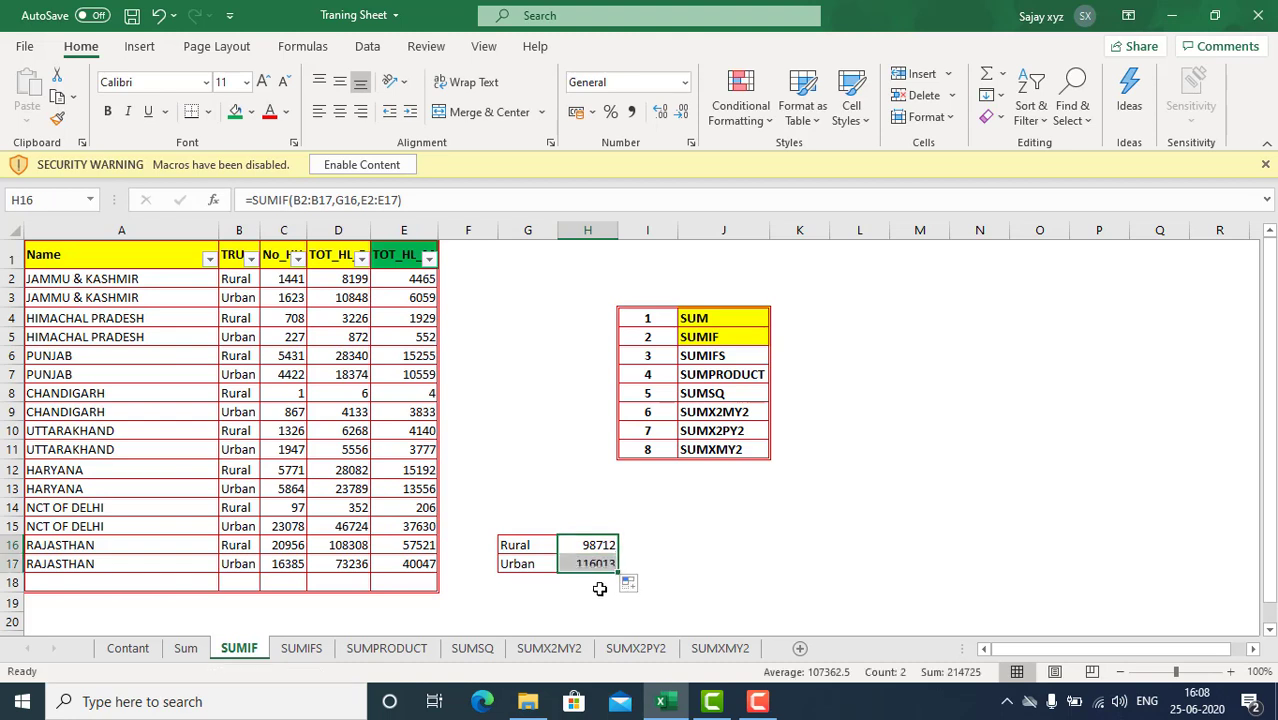
pyautogui.click(594, 566)
pyautogui.press('F2')
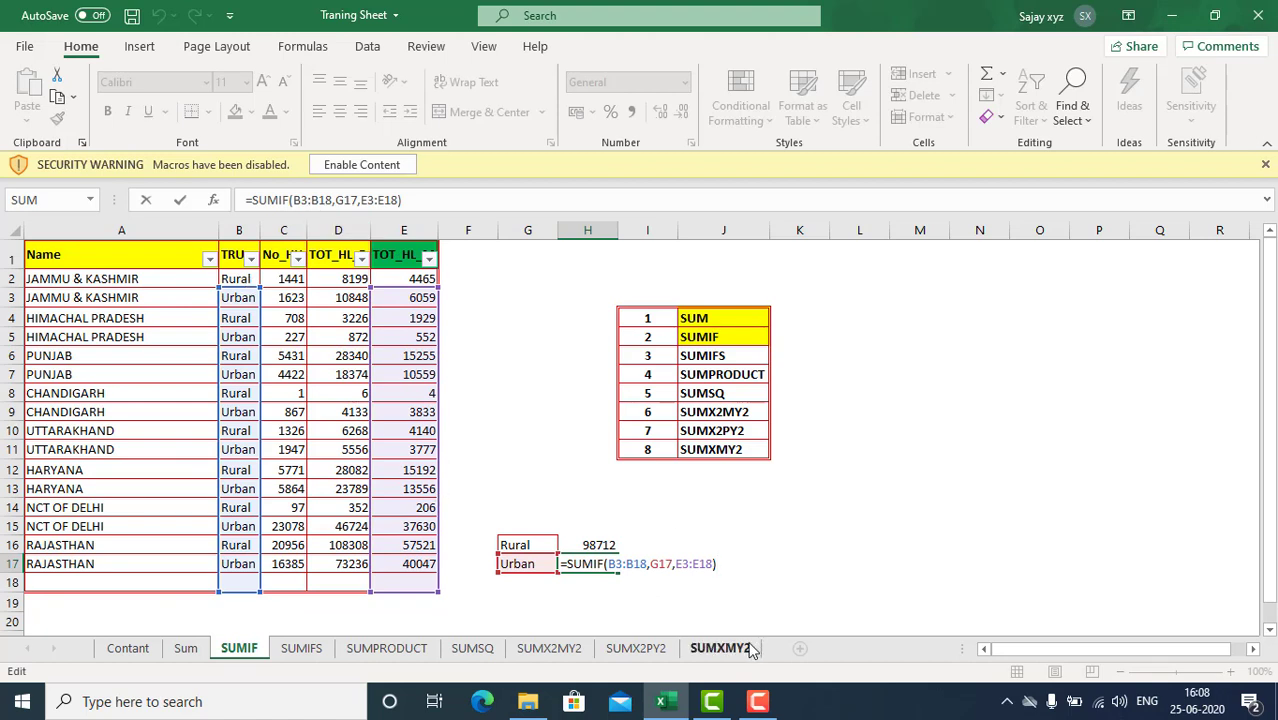
pyautogui.press('Escape')
# Step: Make the criteria and sum ranges in H16 absolute, giving =SUMIF($B$2:$B$17,G16,$E$2:$E$17)
pyautogui.click(601, 545)
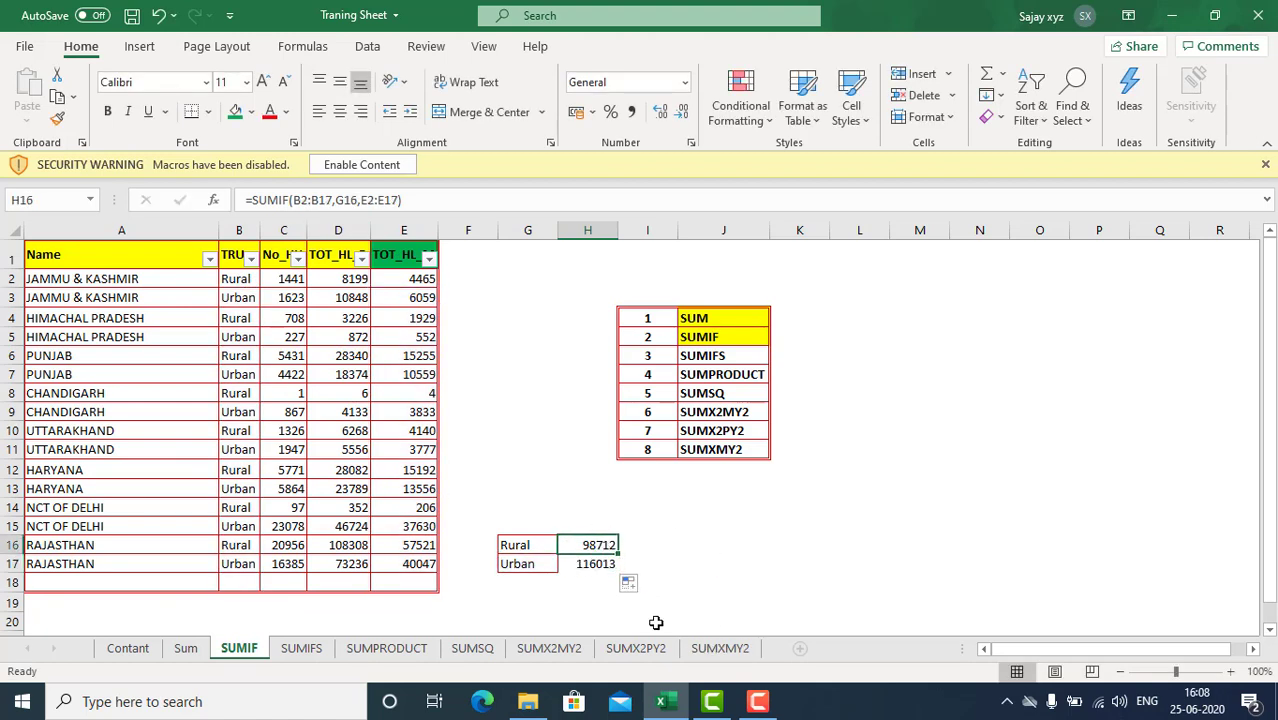
pyautogui.doubleClick(320, 200)
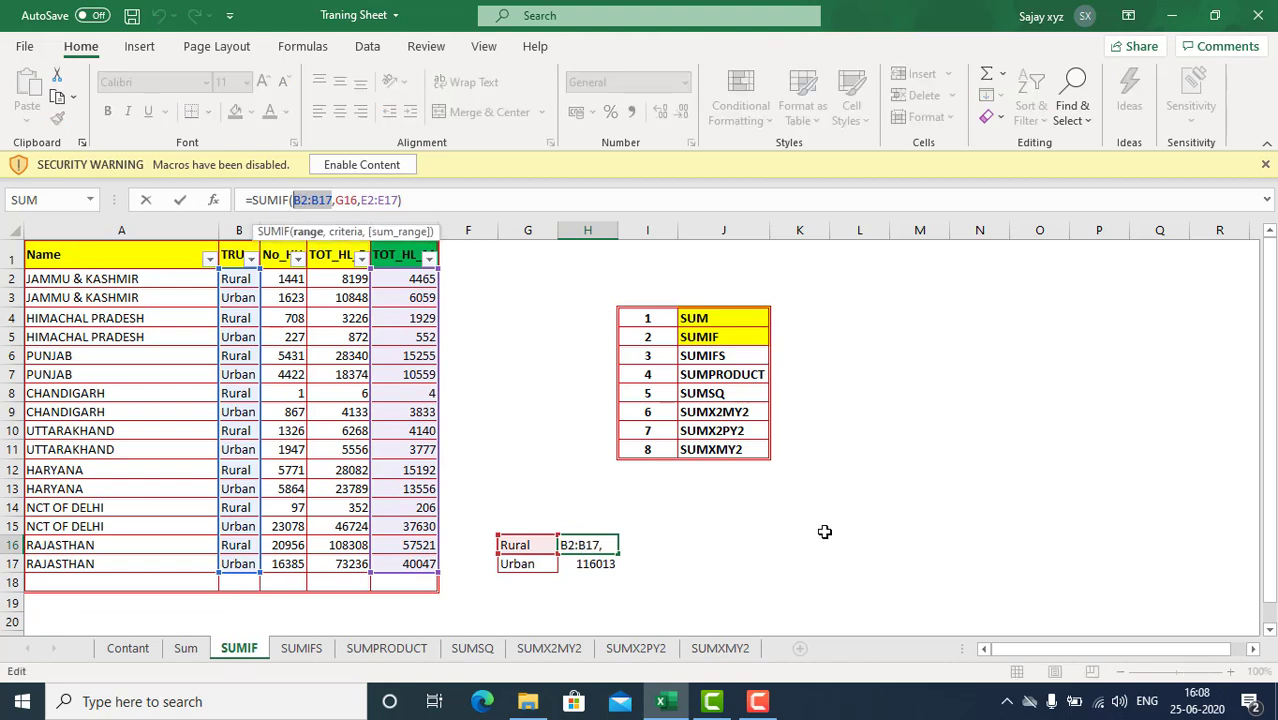
pyautogui.press('F4')
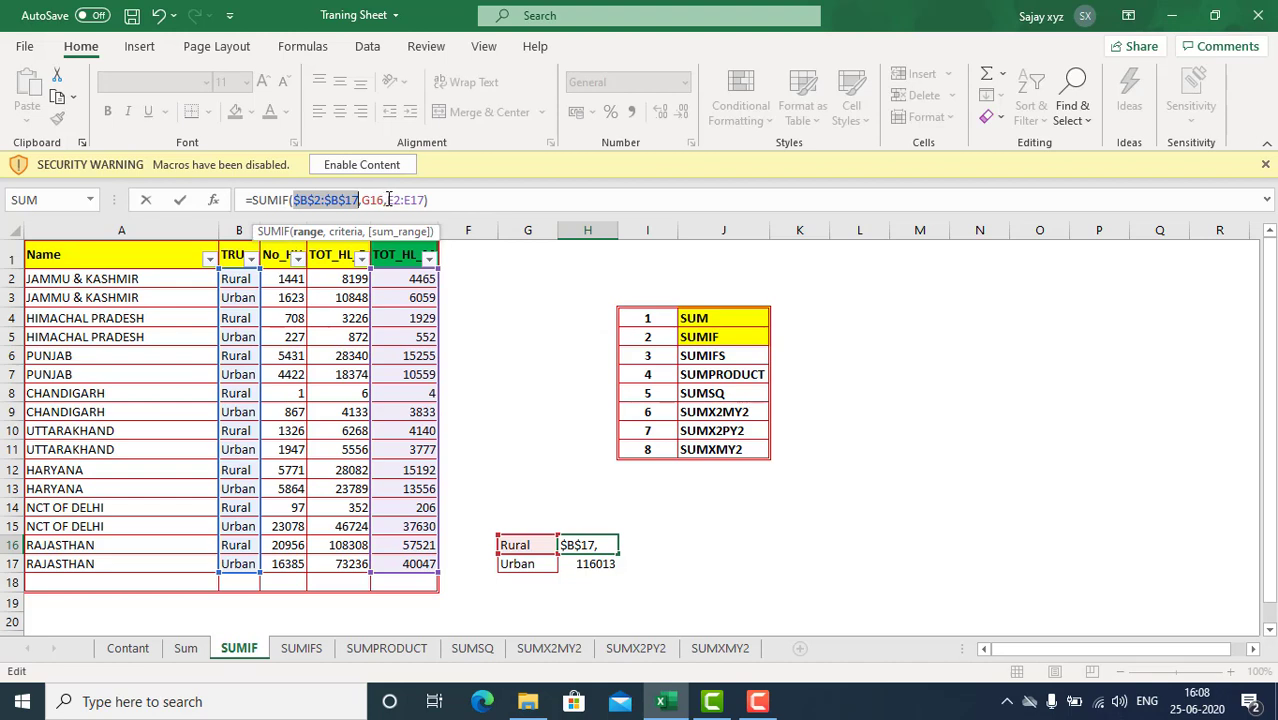
pyautogui.click(389, 200)
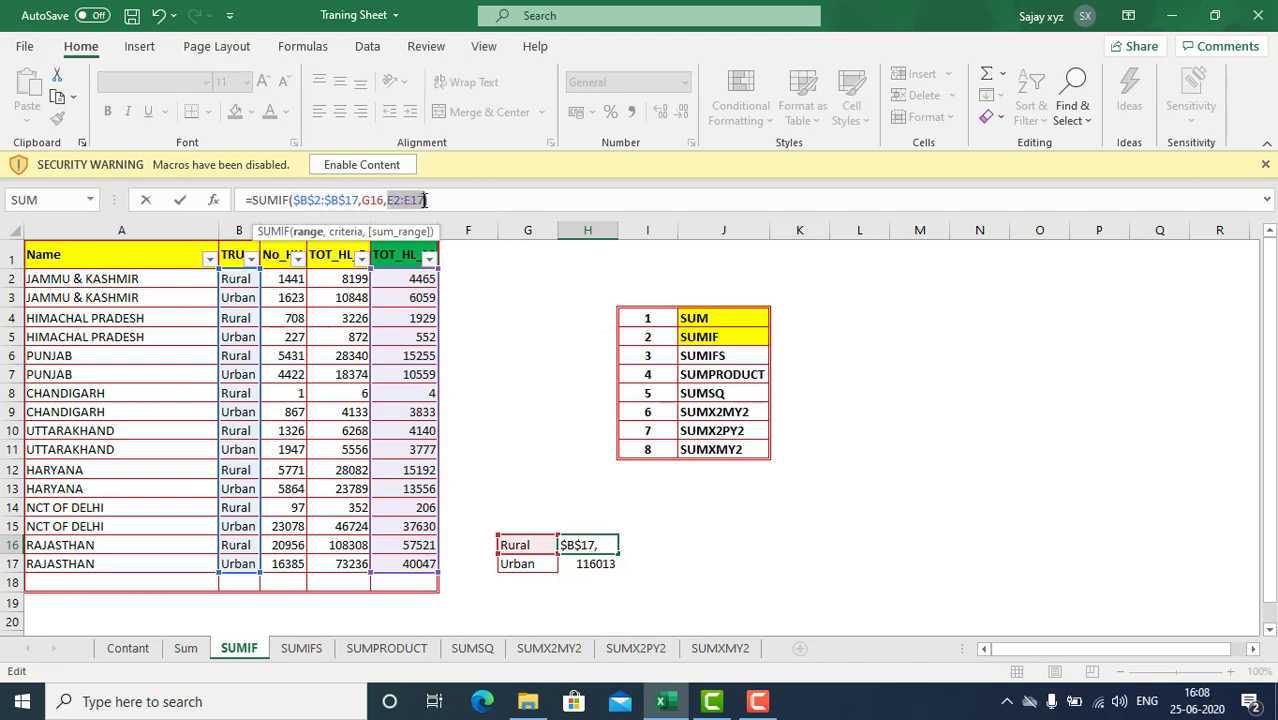
pyautogui.press('F4')
pyautogui.press('Return')
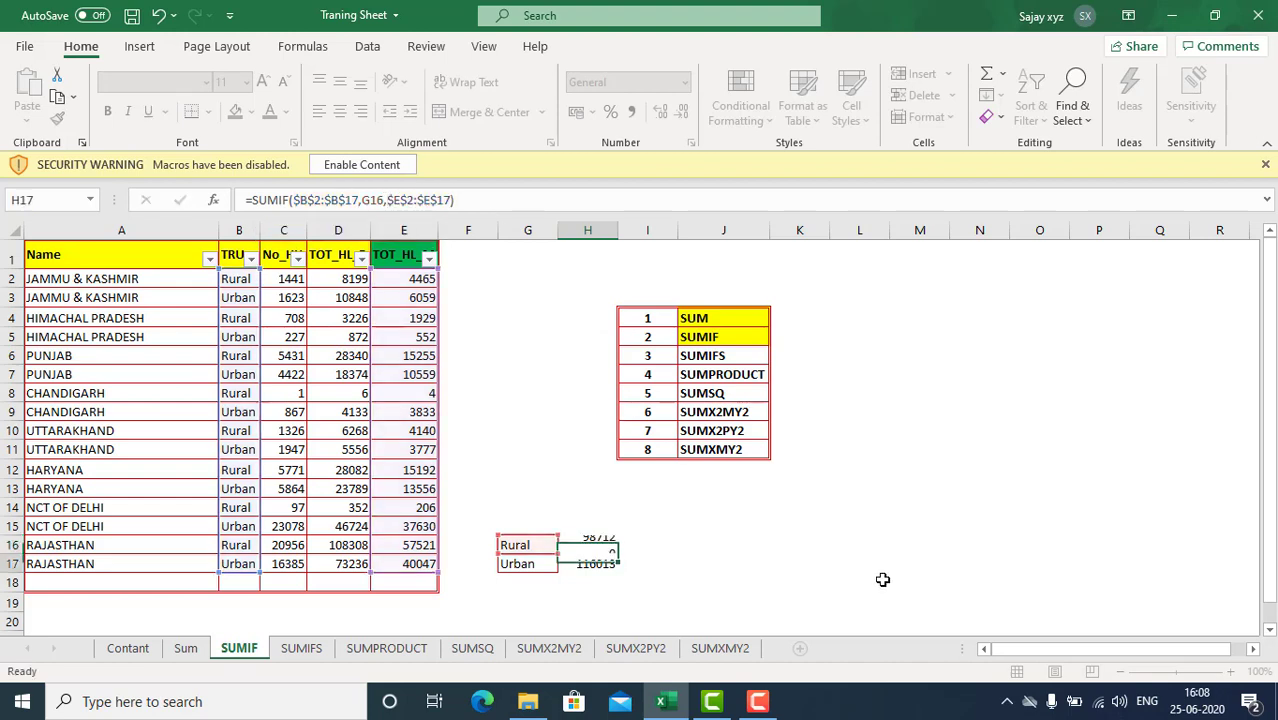
# Step: Copy the SUMIF formula with absolute ranges from H16 to H17 for Urban
pyautogui.press('Up')
pyautogui.hotkey('ctrl', 'c')
pyautogui.press('Down')
pyautogui.press('Return')
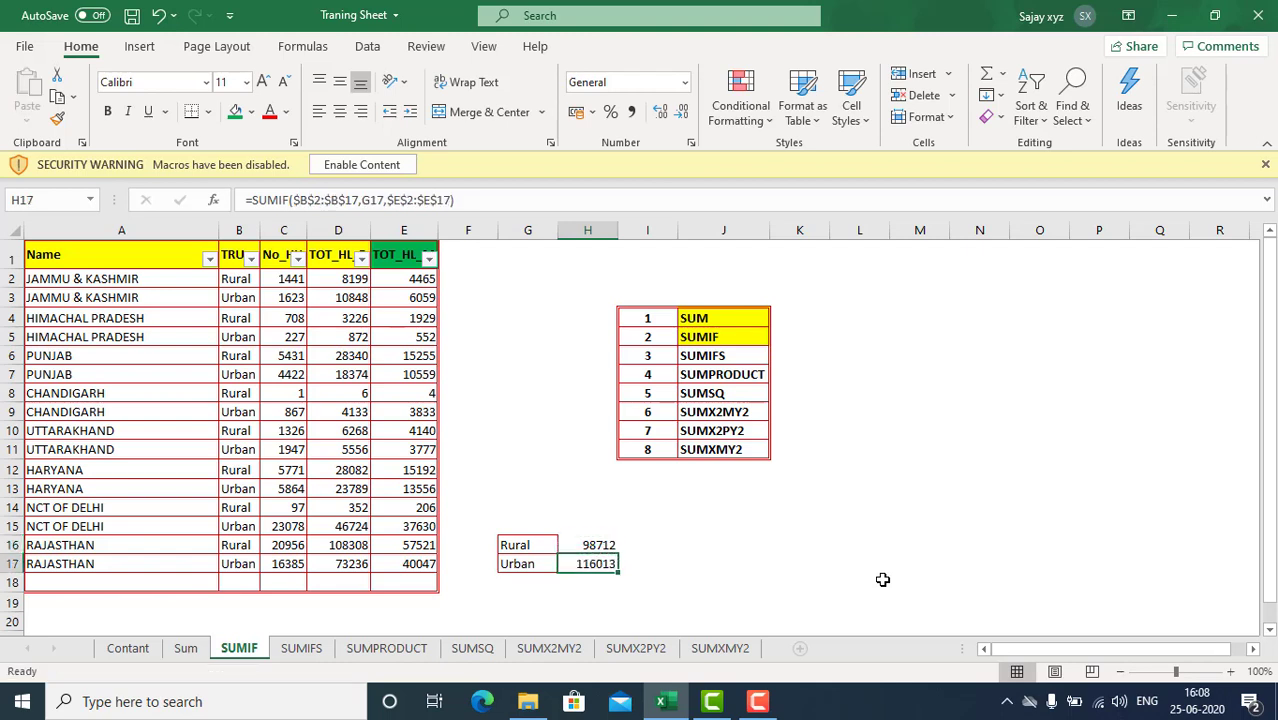
# Step: Move the Rural and Urban summary block G16:H17 to G19:H20
pyautogui.press('Left')
pyautogui.press('Up')
pyautogui.hotkey('shift', 'Down')
pyautogui.hotkey('shift', 'Right')
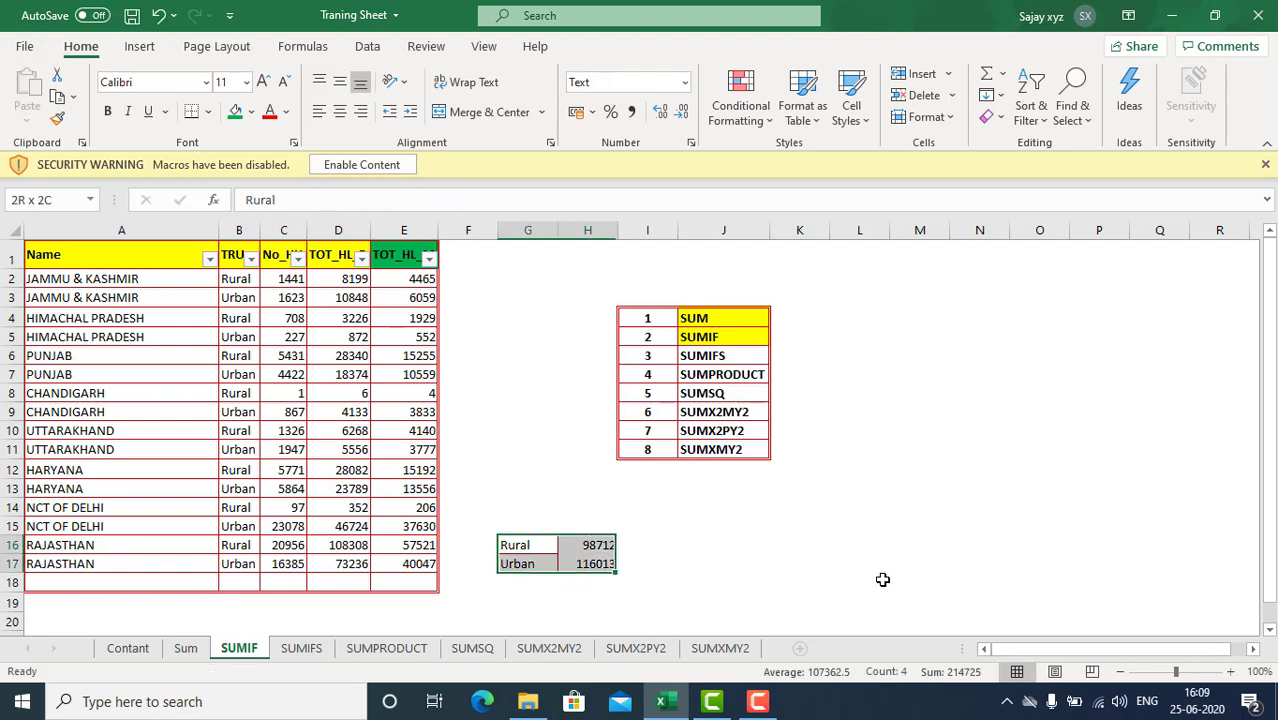
pyautogui.hotkey('ctrl', 'c')
pyautogui.press('Down')
pyautogui.press('Down')
pyautogui.press('Down')
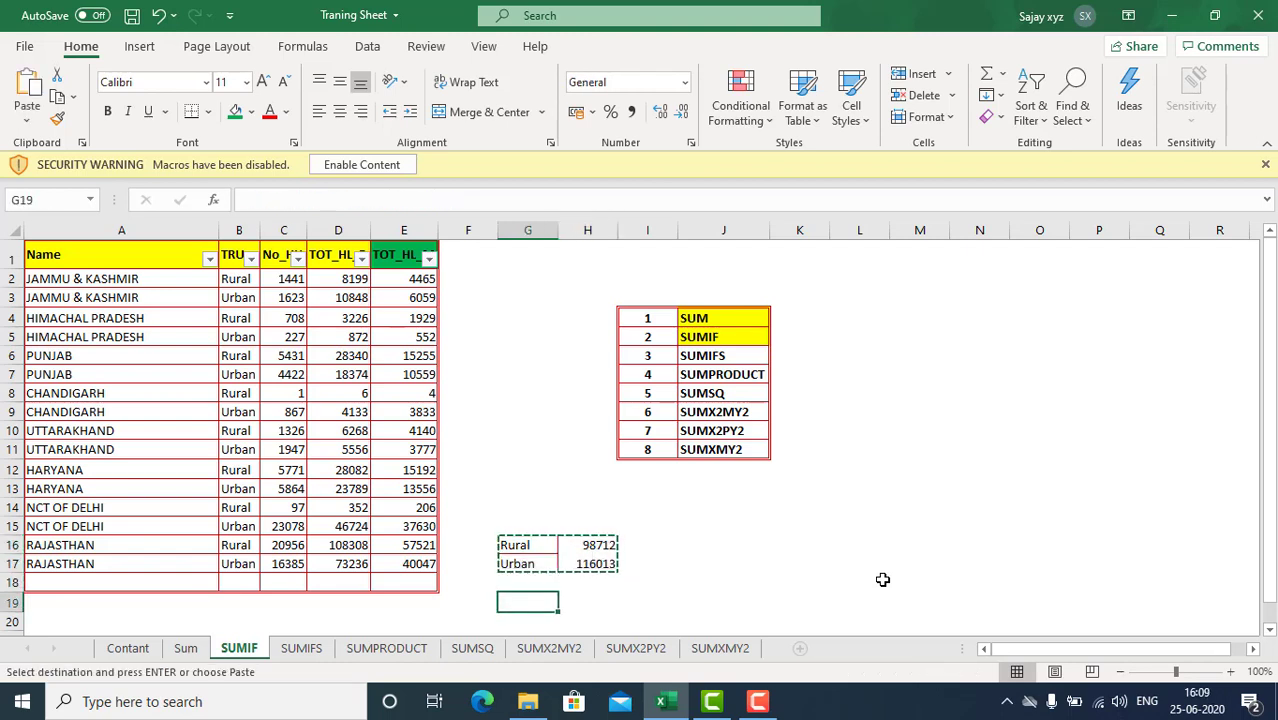
pyautogui.press('Return')
pyautogui.press('Up')
pyautogui.press('Up')
pyautogui.press('Up')
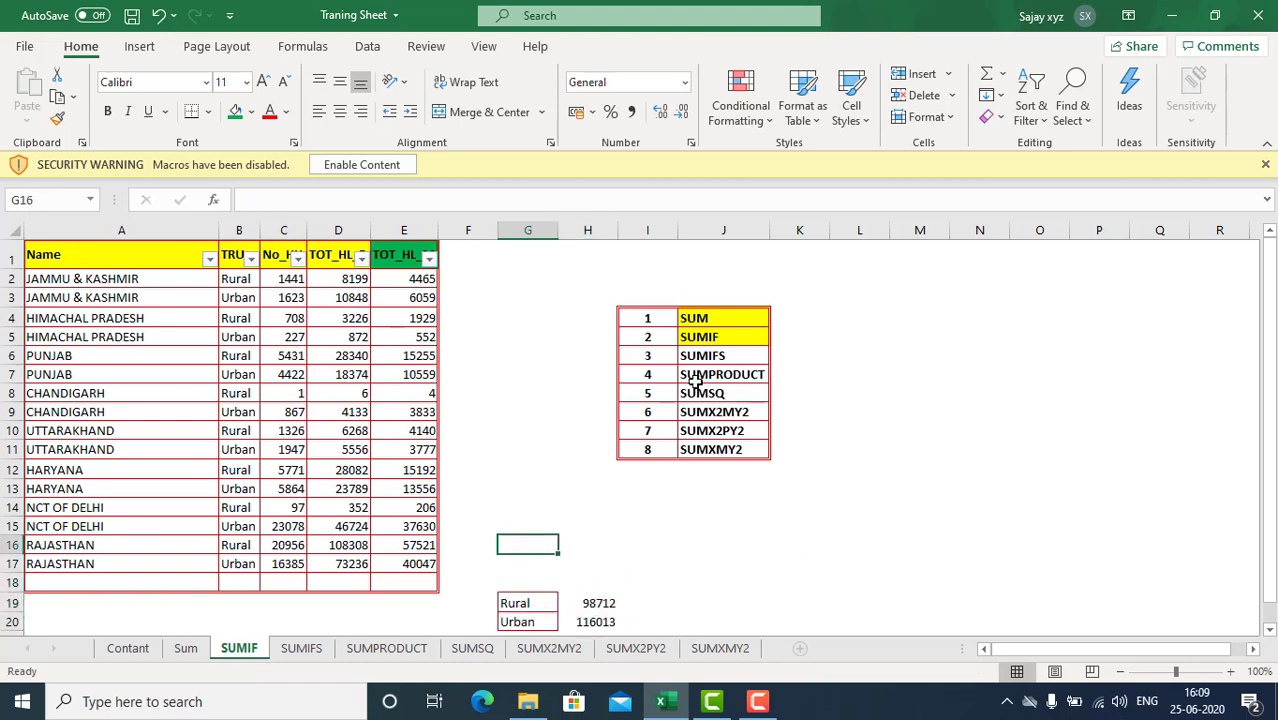
# Step: Filter the TRU column on the SUMIF sheet to show only Urban rows
pyautogui.click(223, 254)
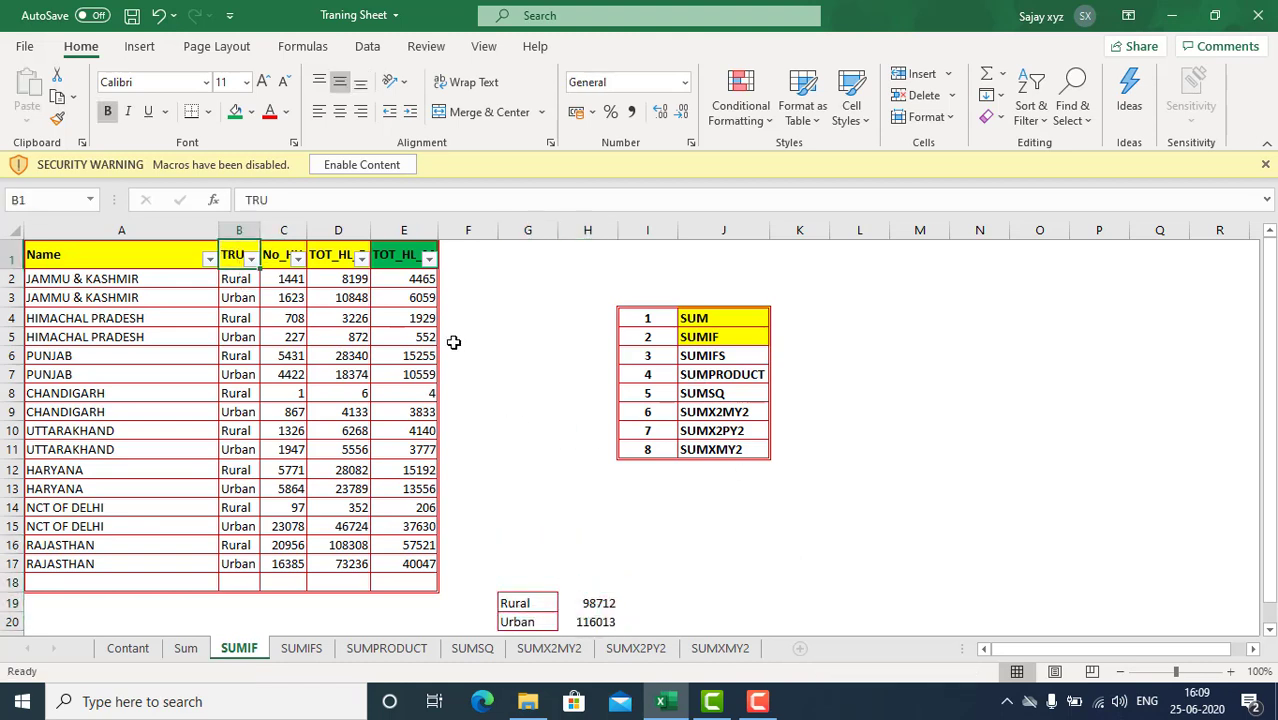
pyautogui.hotkey('alt', 'Down')
pyautogui.press('Up')
pyautogui.press('Up')
pyautogui.press('Up')
pyautogui.press('space')
pyautogui.press('Down')
pyautogui.press('Down')
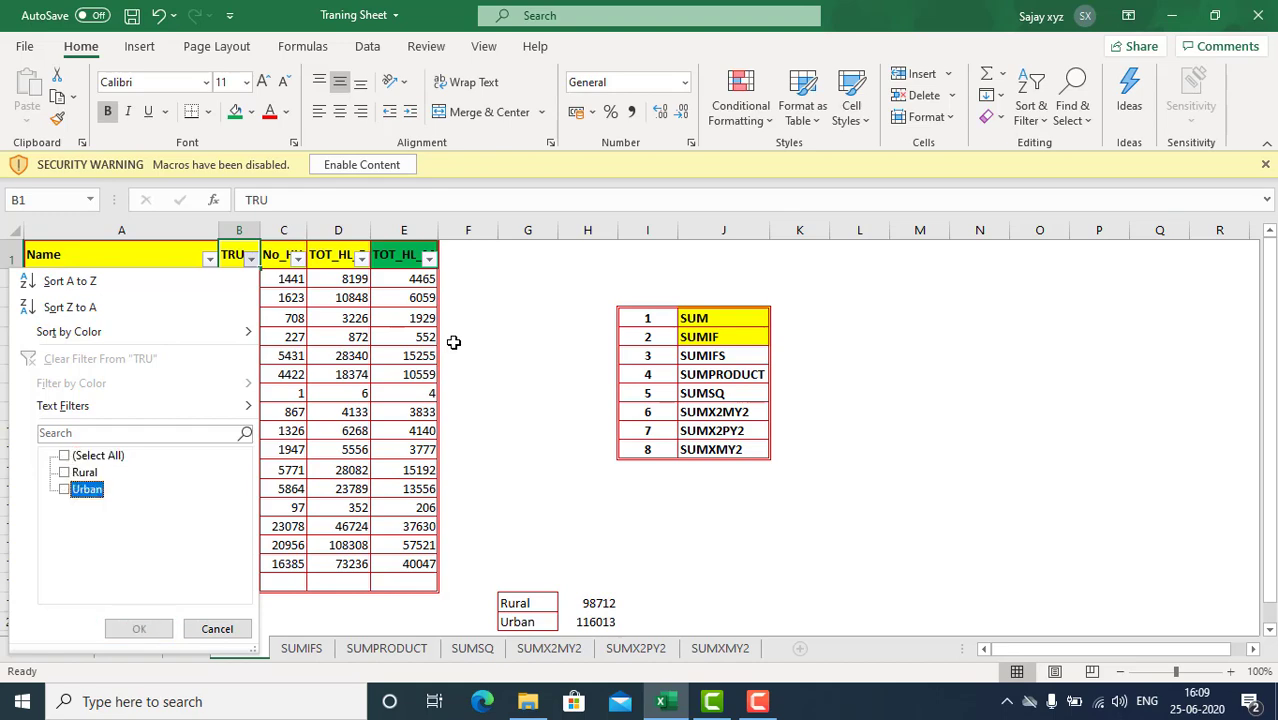
pyautogui.press('space')
pyautogui.press('Return')
pyautogui.press('Down')
pyautogui.press('Down')
pyautogui.press('Down')
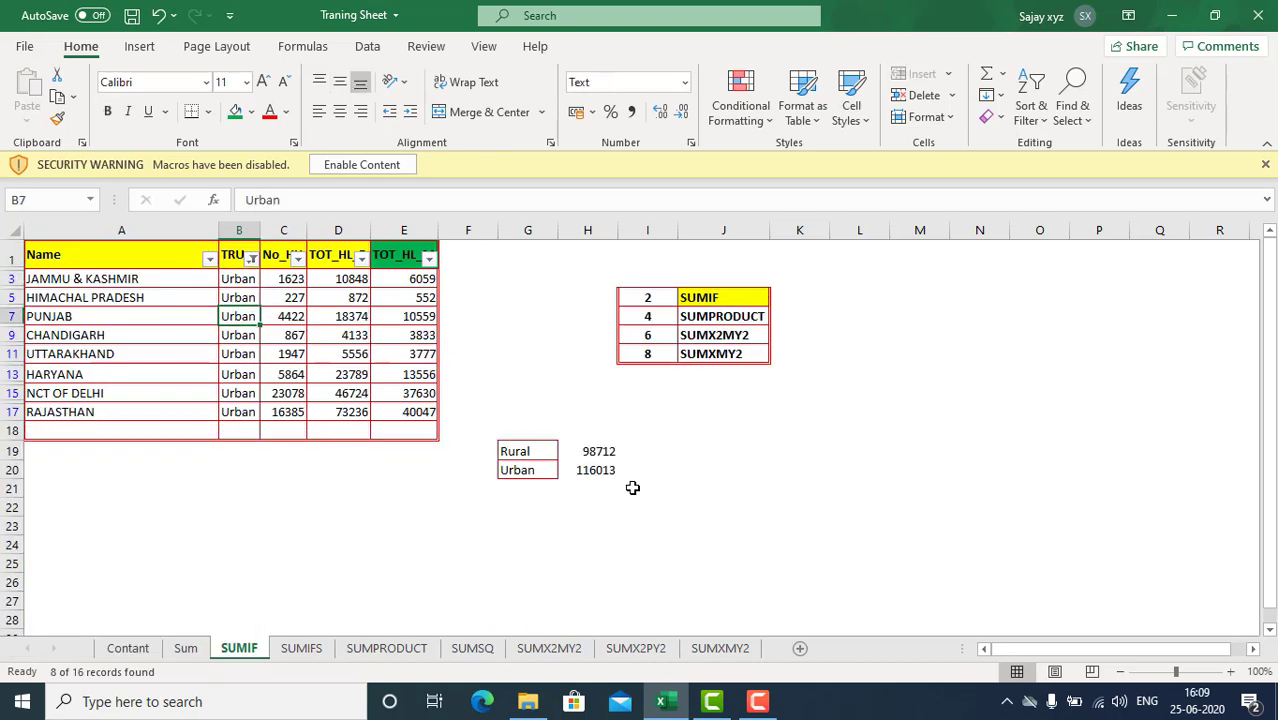
# Step: Check the Urban SUMIF result in H20 against the sum of the filtered TOT_HL_M values in column E
pyautogui.click(592, 467)
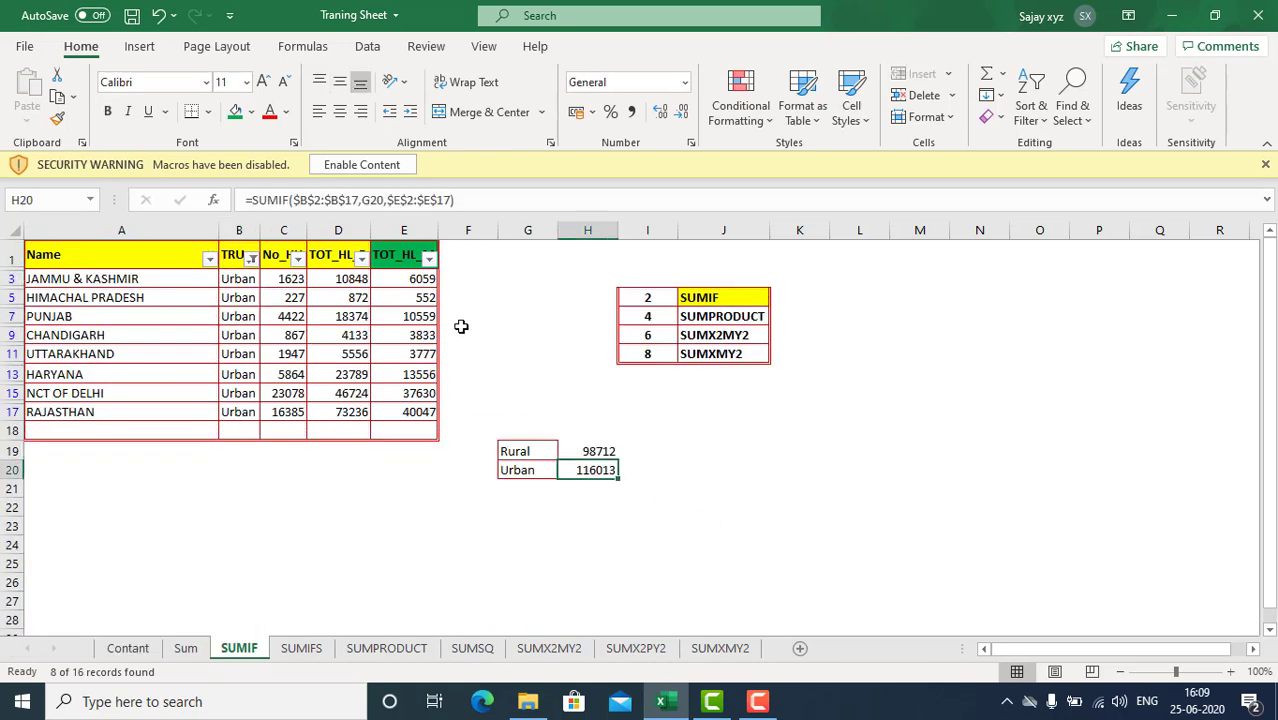
pyautogui.moveTo(391, 280); pyautogui.dragTo(408, 405)
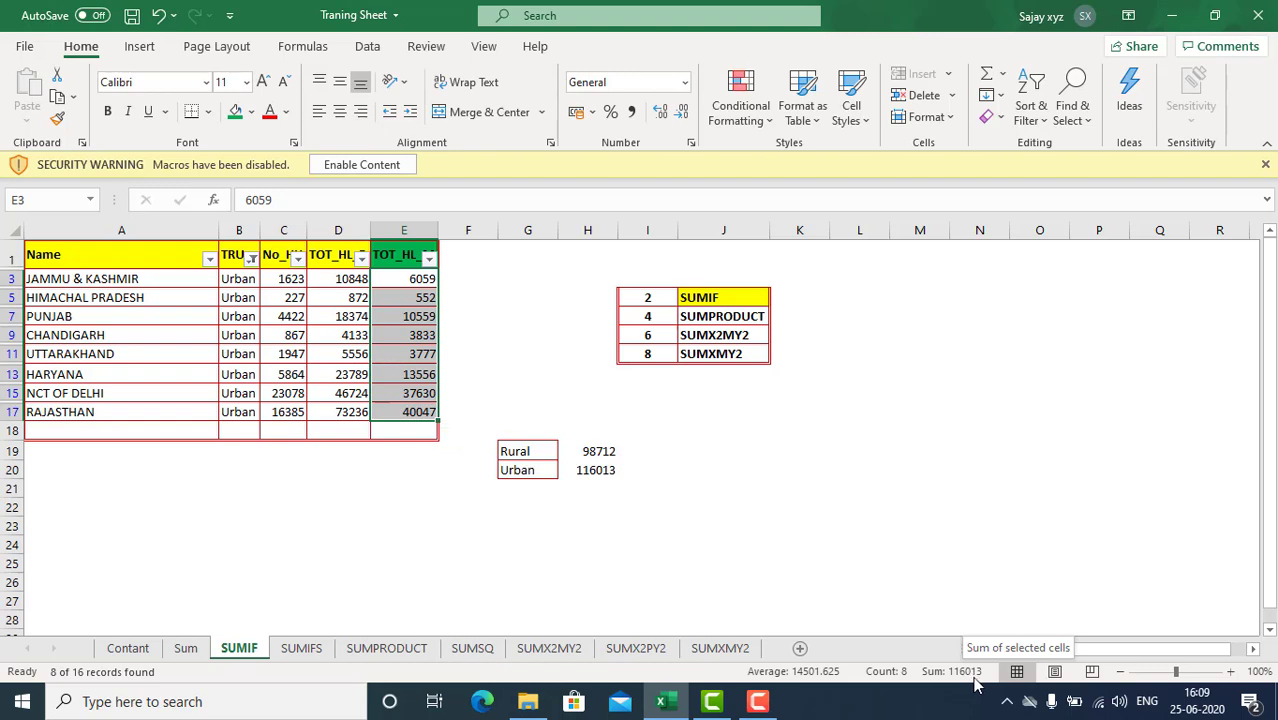
pyautogui.click(594, 471)
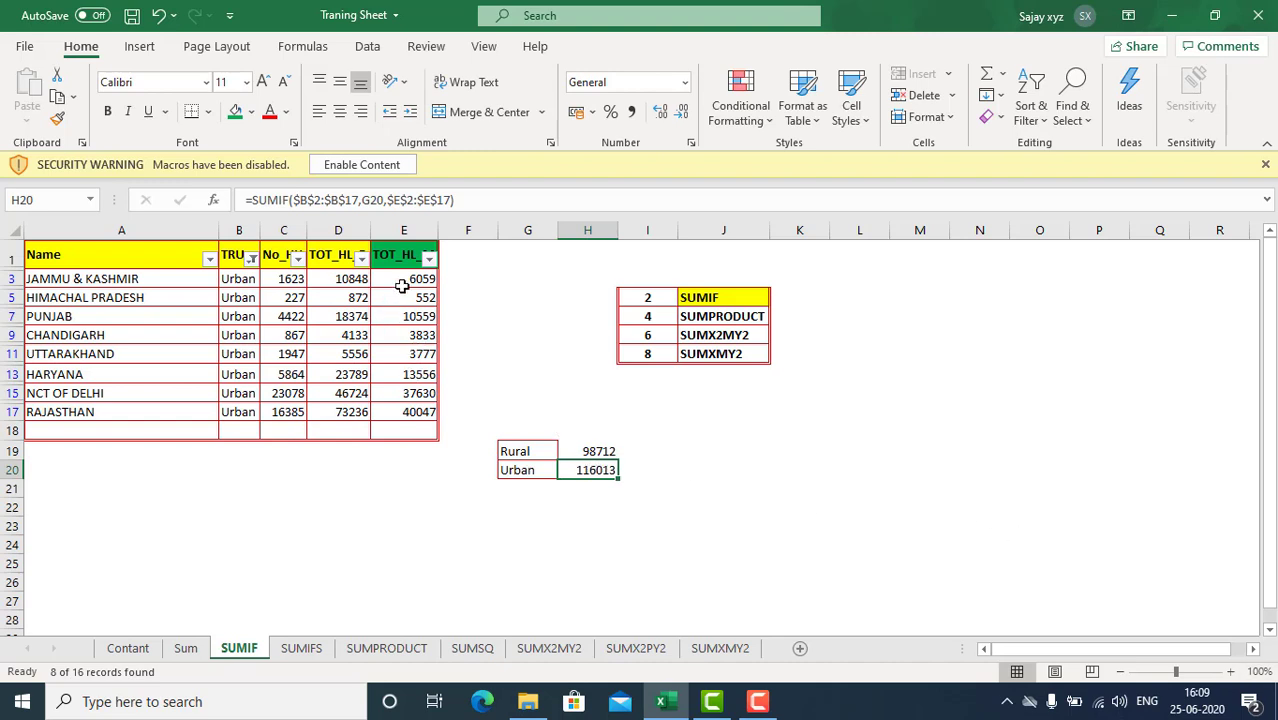
# Step: Remove the Urban filter from the TRU column so that all Rural and Urban rows are listed
pyautogui.press('Up')
pyautogui.press('Up')
pyautogui.press('Up')
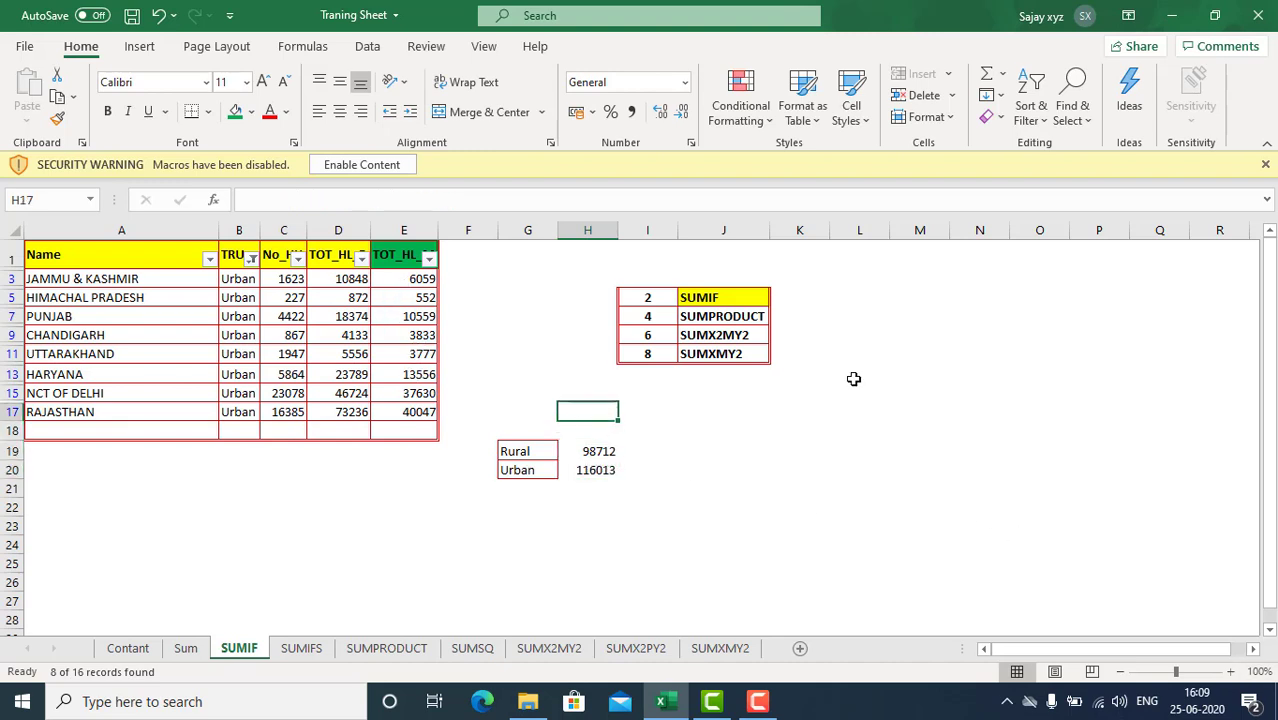
pyautogui.press('Down')
pyautogui.press('Down')
pyautogui.press('Left')
pyautogui.press('Up')
pyautogui.press('Left')
pyautogui.press('Left')
pyautogui.press('Up')
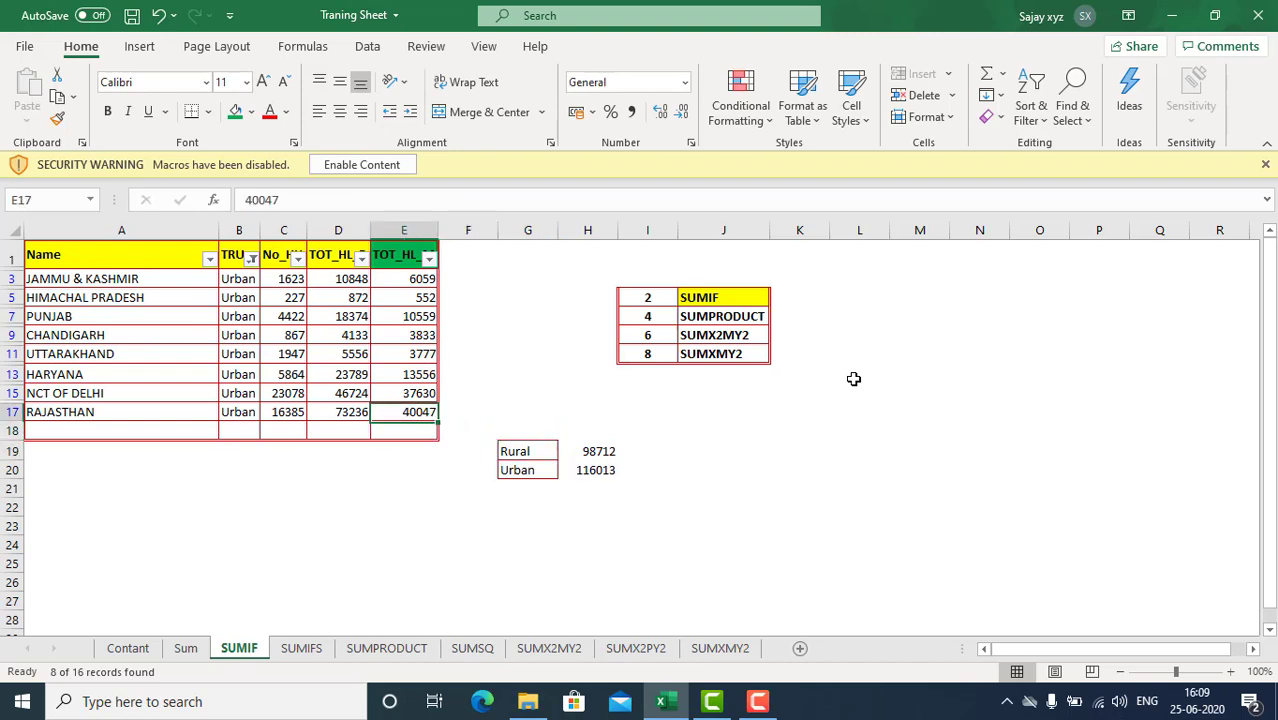
pyautogui.hotkey('ctrl', 'Up')
pyautogui.press('Right')
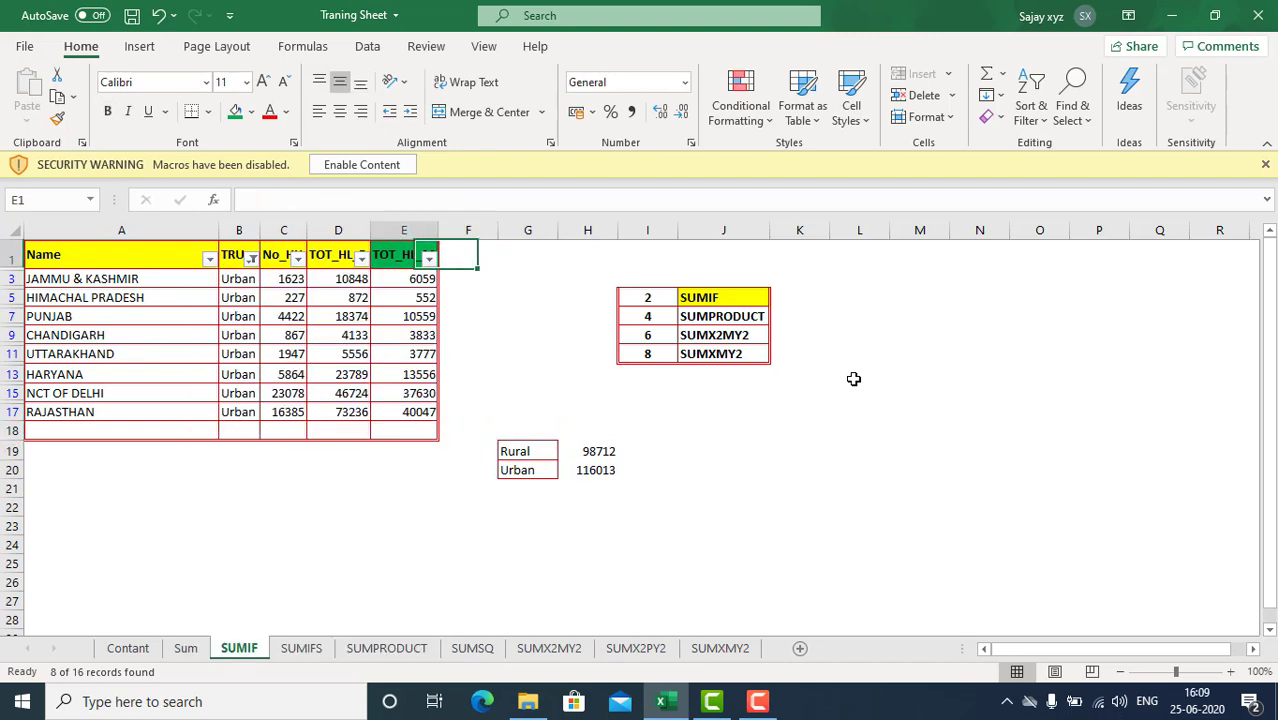
pyautogui.press('Left')
pyautogui.press('Left')
pyautogui.press('Left')
pyautogui.press('Left')
pyautogui.hotkey('alt', 'Down')
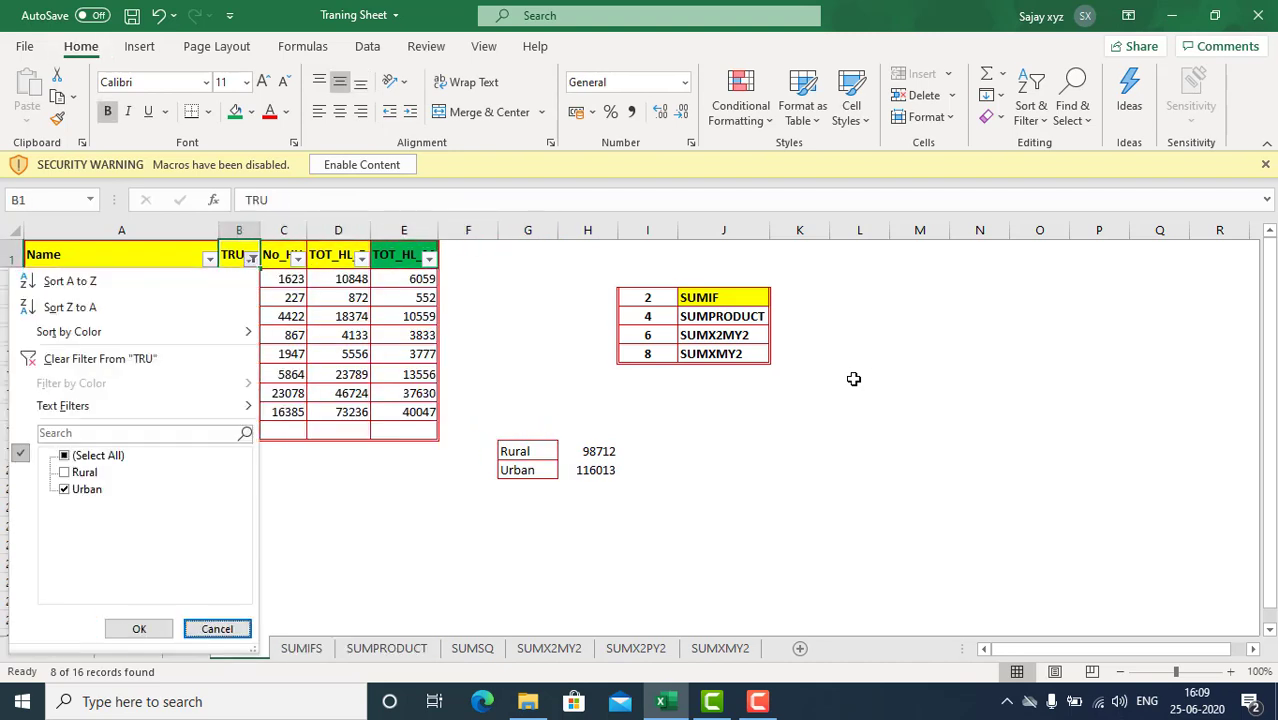
pyautogui.press('Tab')
pyautogui.press('space')
pyautogui.press('Return')
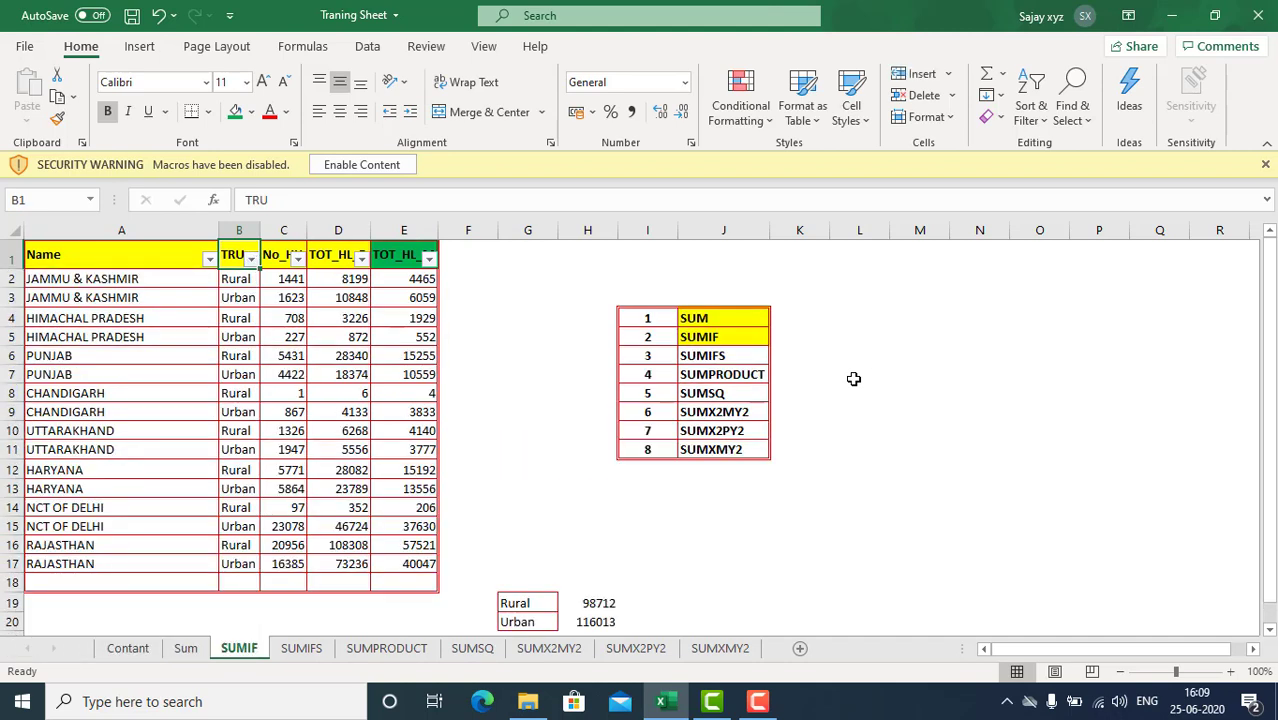
# Step: Copy the Rural and Urban summary block G19:H20 from the SUMIF sheet to G19 on the SUMIFS sheet
pyautogui.click(301, 648)
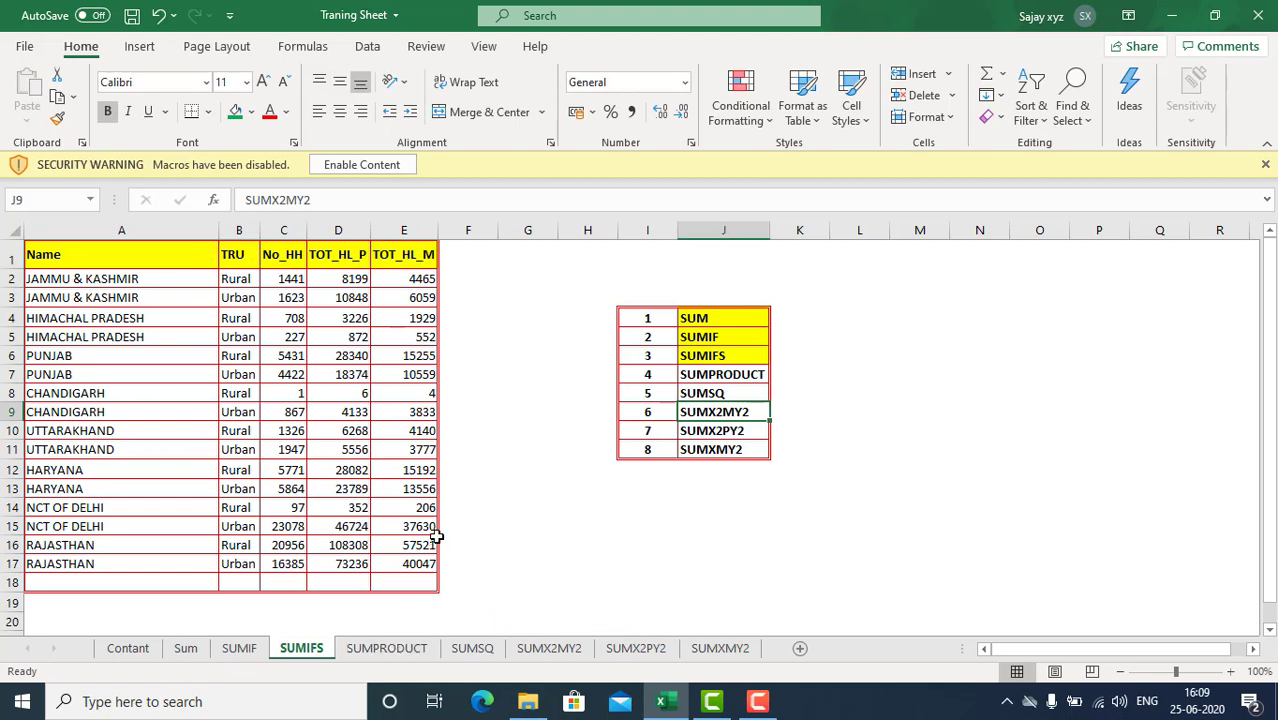
pyautogui.click(240, 648)
pyautogui.moveTo(512, 600); pyautogui.dragTo(600, 621)
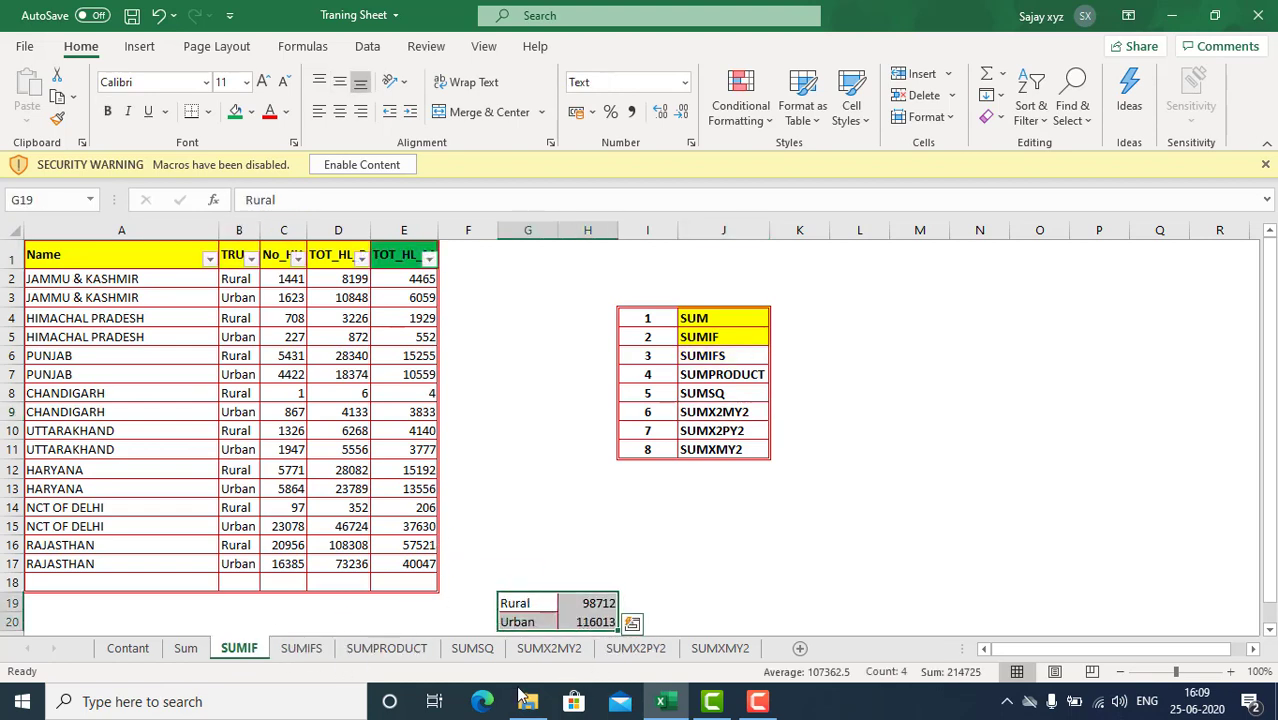
pyautogui.hotkey('ctrl', 'c')
pyautogui.click(301, 648)
pyautogui.click(513, 602)
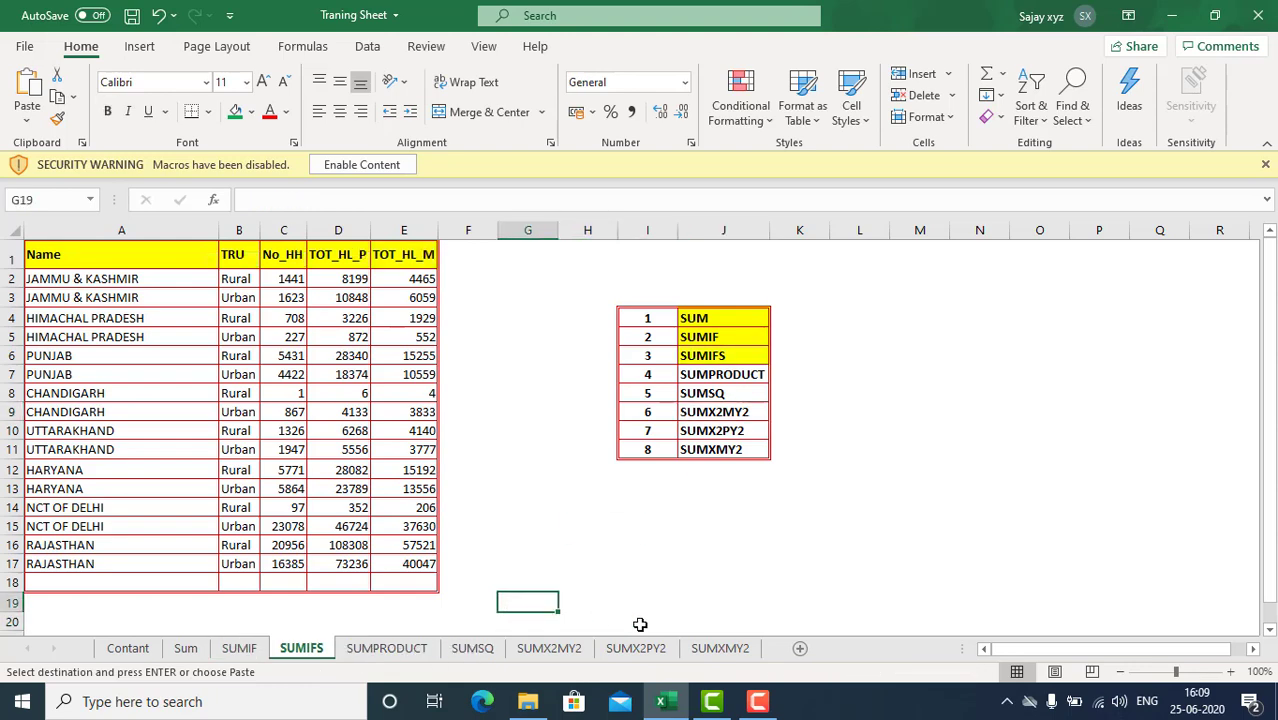
pyautogui.hotkey('ctrl', 'v')
# Step: Inspect the pasted formula in H19 and clear the copied results from H19:H20 on the SUMIFS sheet
pyautogui.press('F2')
pyautogui.press('Escape')
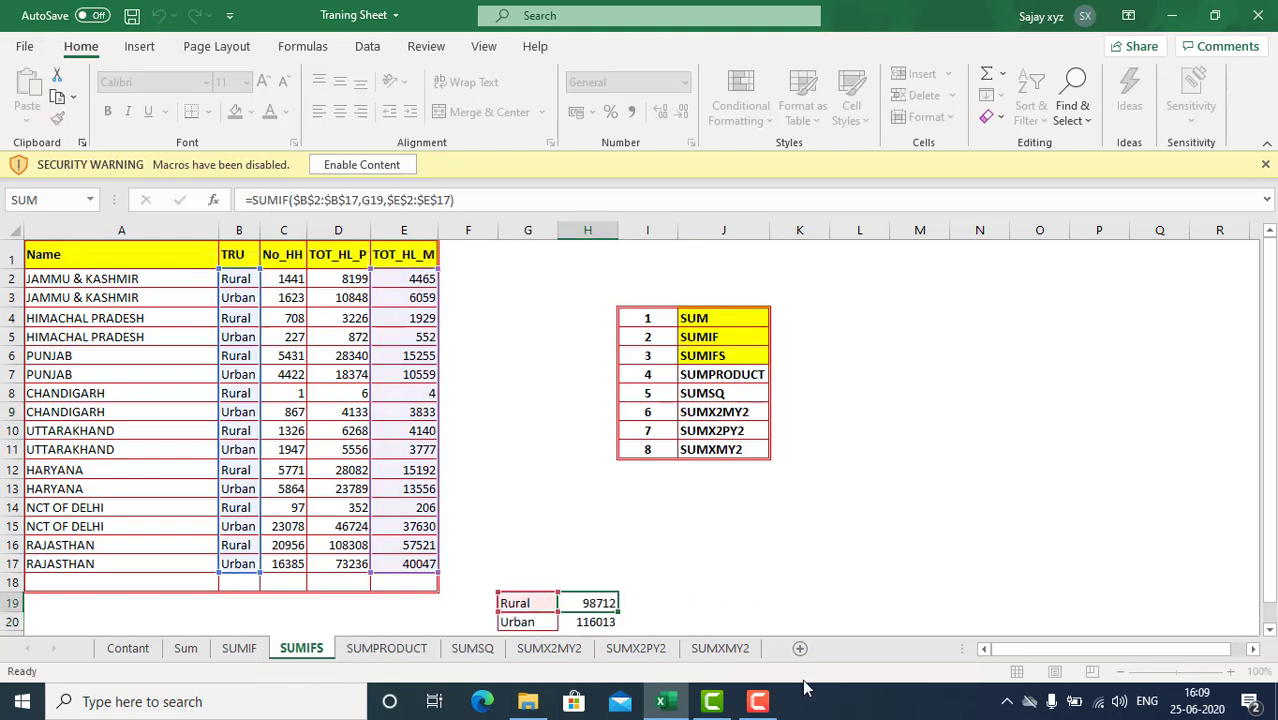
pyautogui.hotkey('shift', 'Down')
pyautogui.press('Delete')
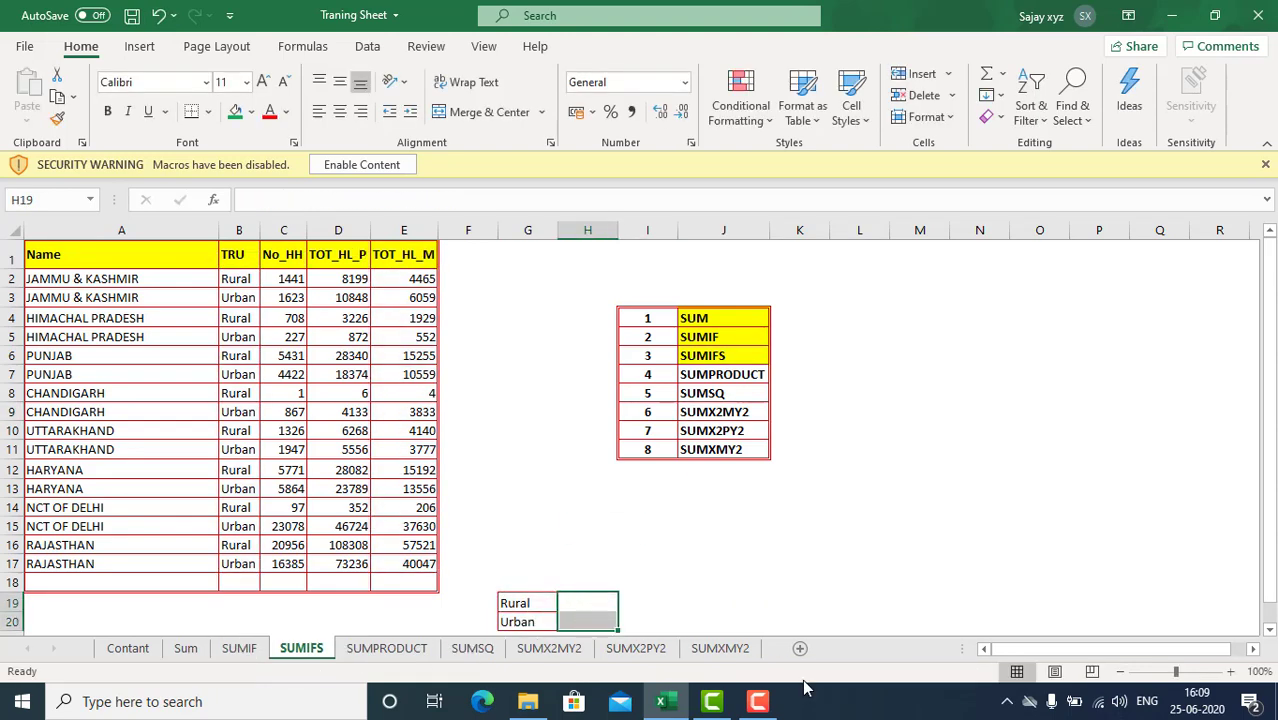
# Step: Select the empty result cell H19 beside Rural and save the workbook
pyautogui.press('Left')
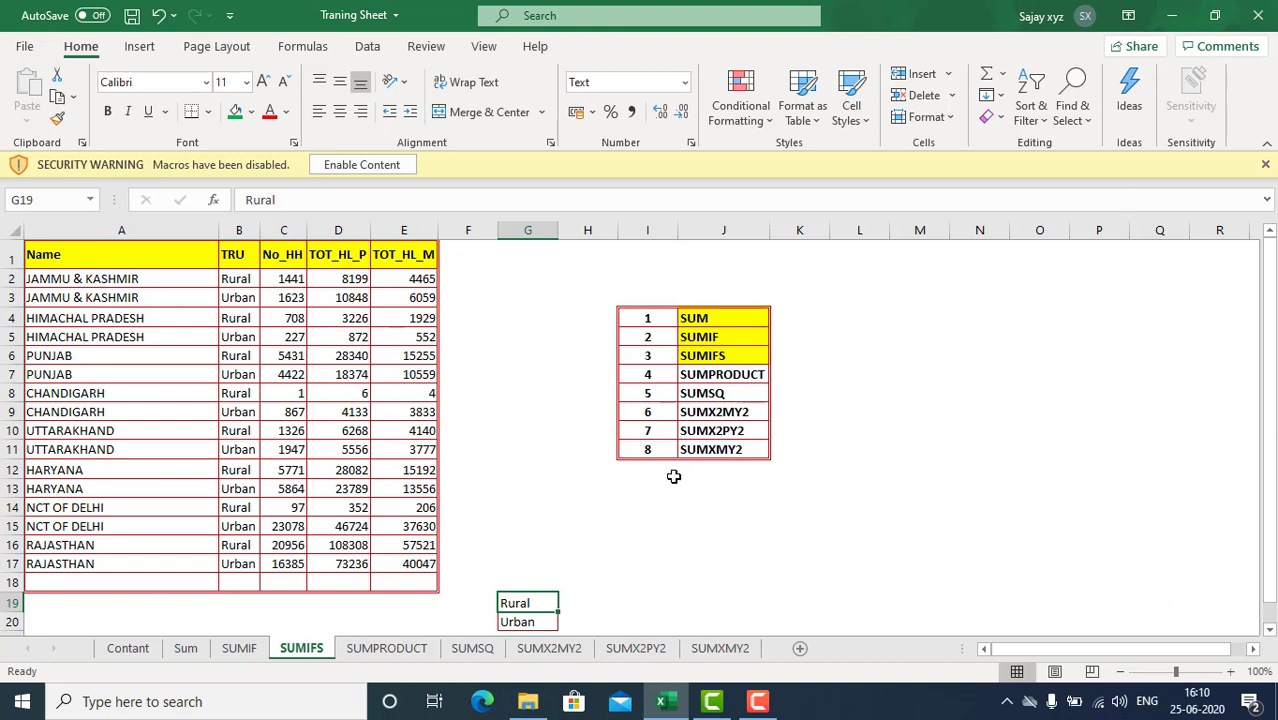
pyautogui.press('Right')
pyautogui.press('Left')
pyautogui.press('Left')
pyautogui.press('Right')
pyautogui.press('Right')
pyautogui.hotkey('ctrl', 's')
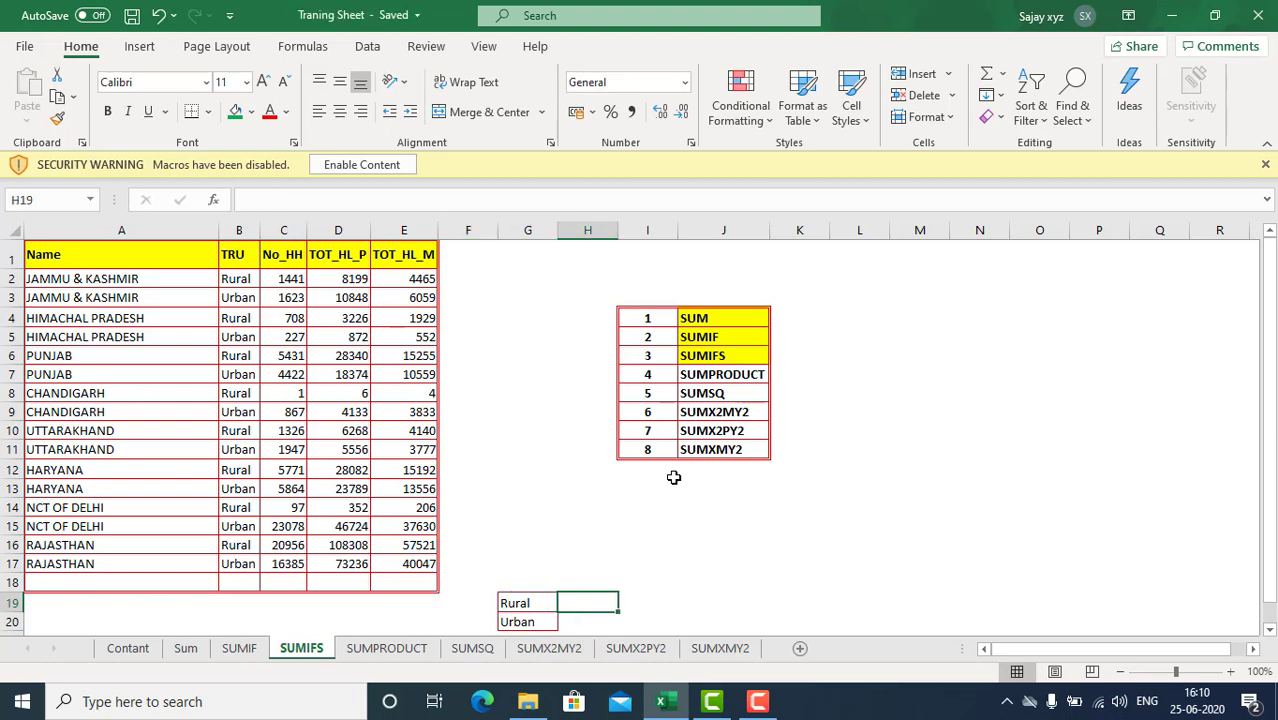
# Step: Start a SUMIFS formula in H19 with the TOT_HL_M values as the absolute sum range $E$2:$E$17
pyautogui.press('Left')
pyautogui.press('Right')
pyautogui.write('=SUIF')
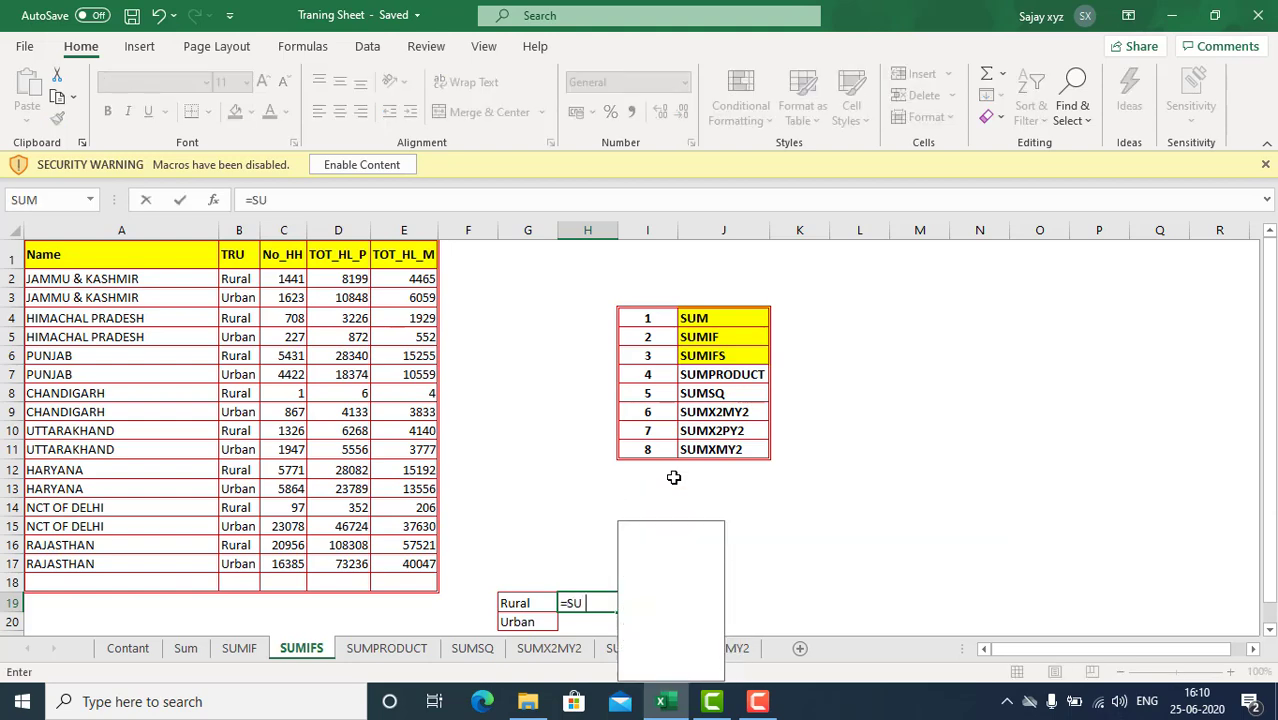
pyautogui.press('BackSpace')
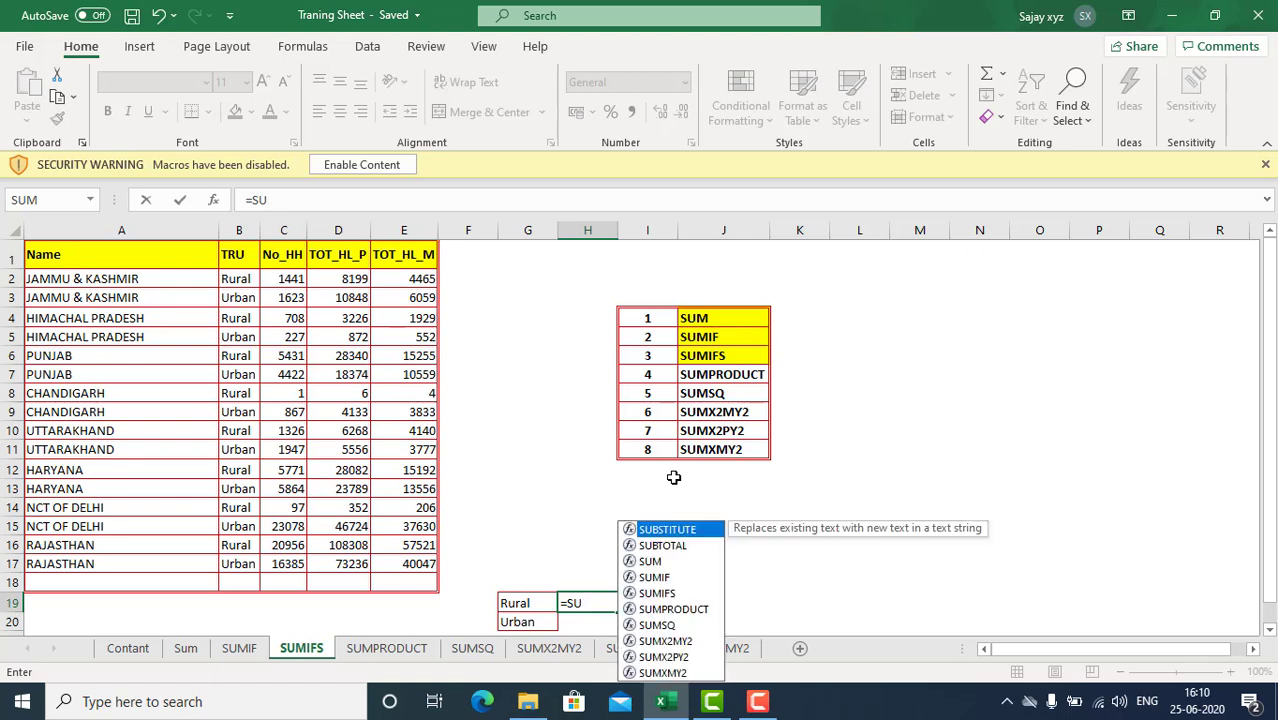
pyautogui.write('MIF')
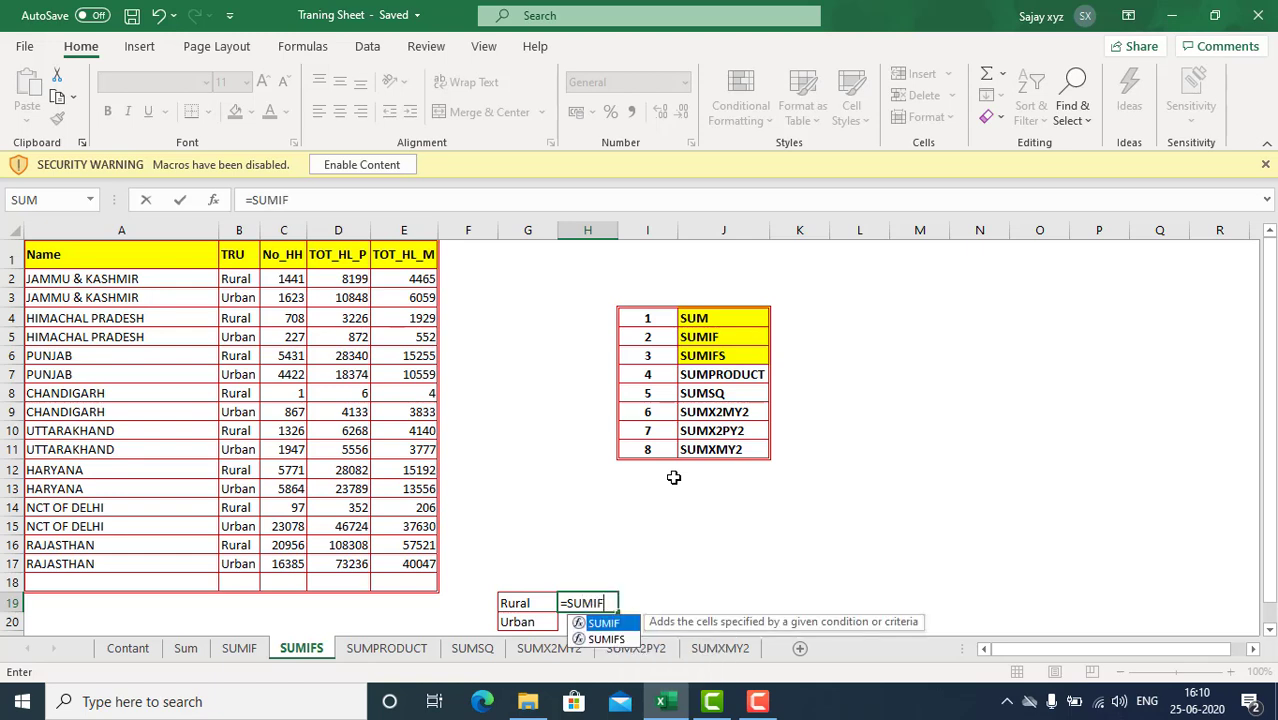
pyautogui.press('Down')
pyautogui.press('Tab')
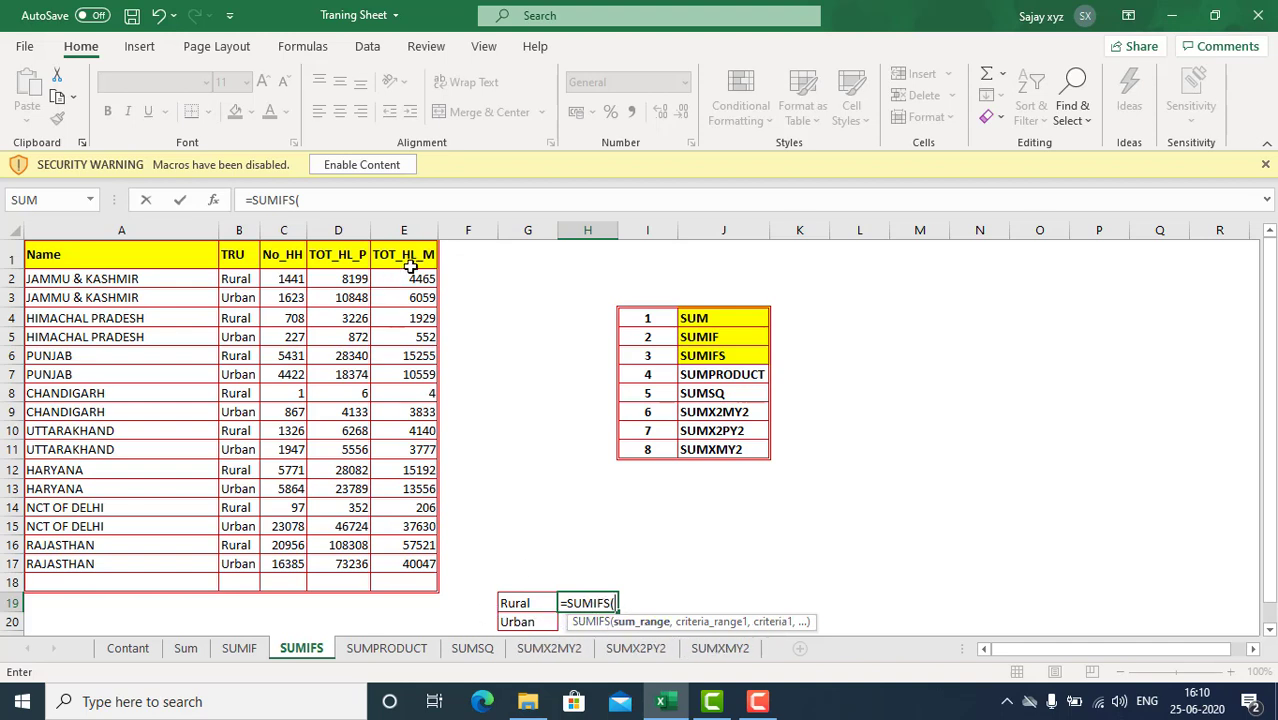
pyautogui.moveTo(402, 281); pyautogui.dragTo(413, 566)
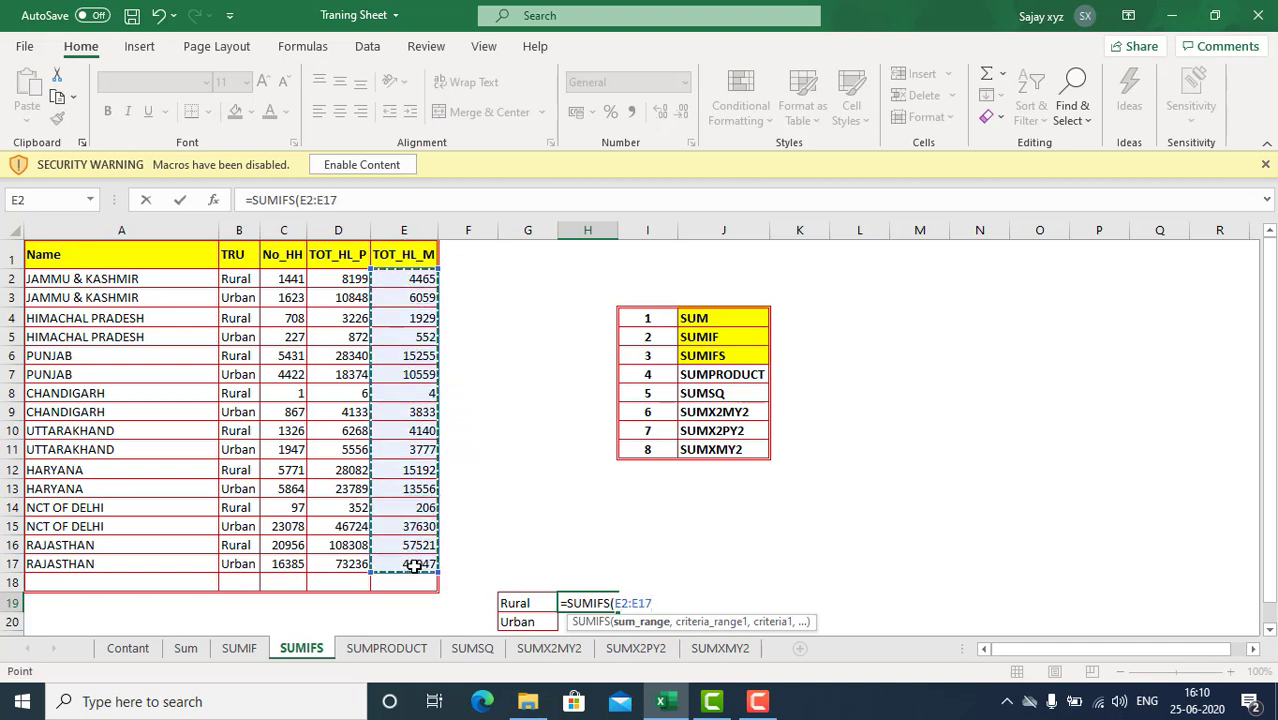
pyautogui.press('F4')
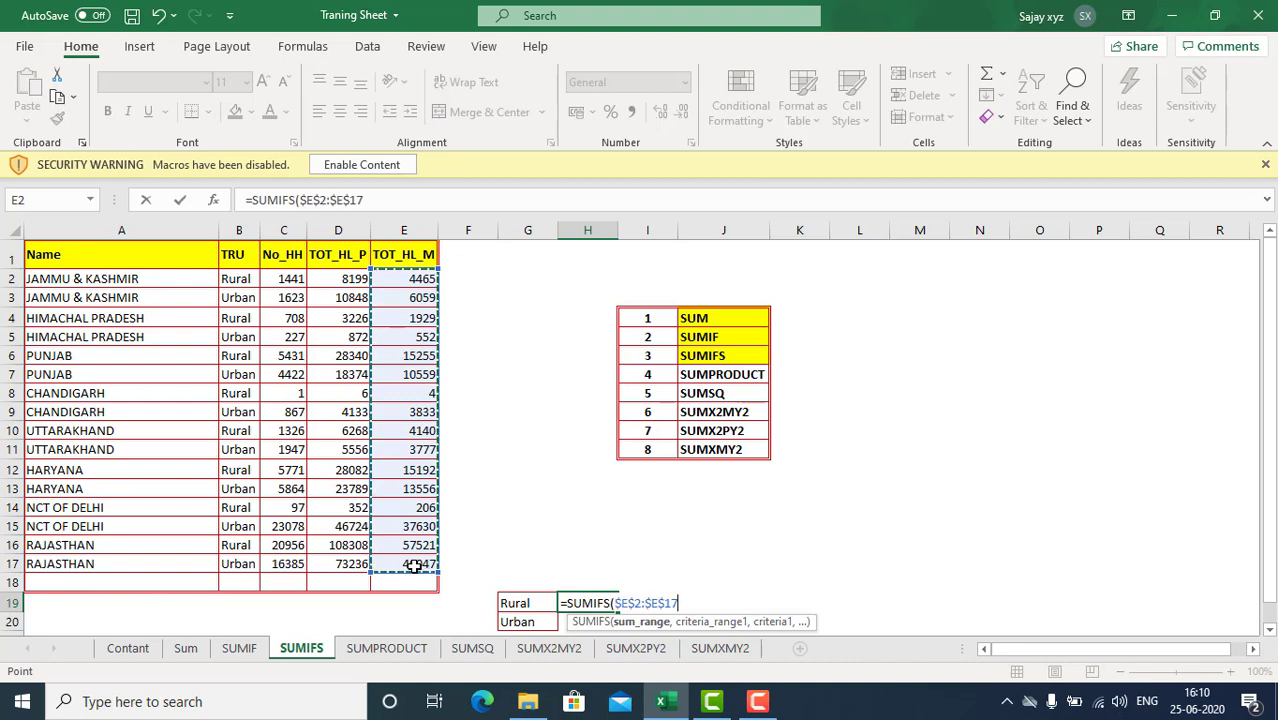
pyautogui.write(',')
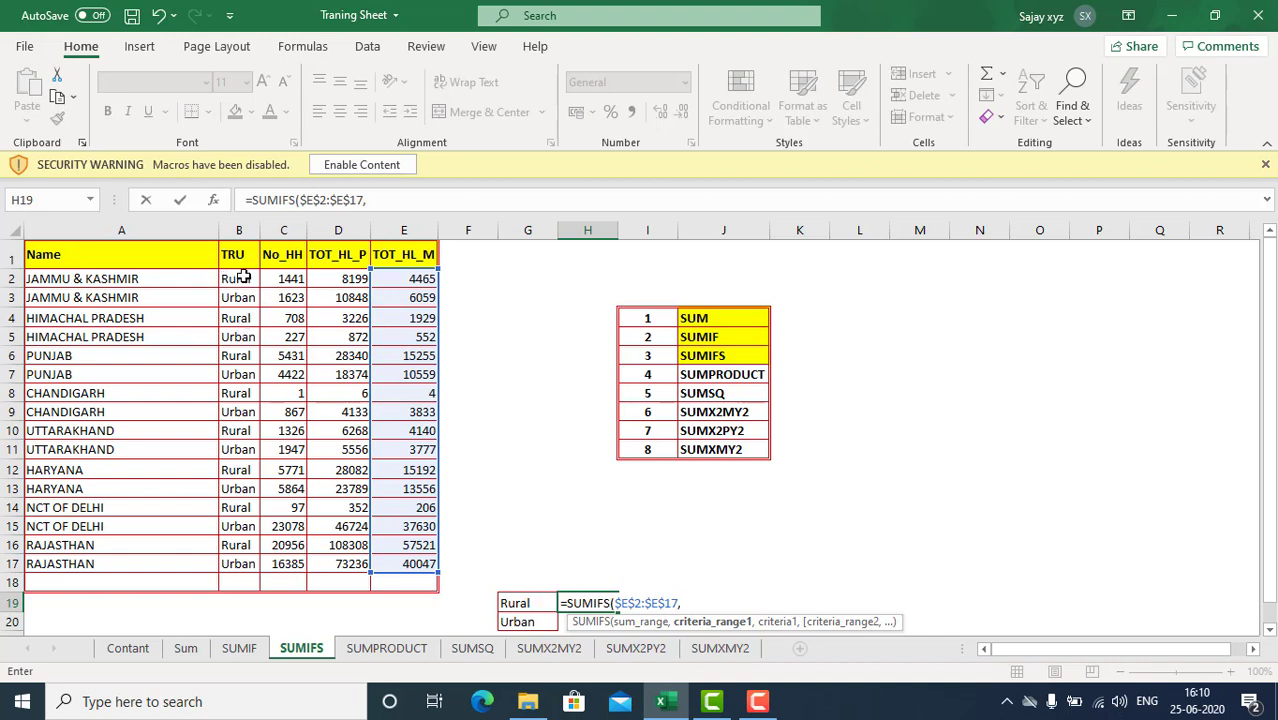
# Step: Complete the H19 SUMIFS formula with absolute criteria range $B$2:$B$17 and criterion G19, and review the entered formula
pyautogui.moveTo(241, 280); pyautogui.dragTo(252, 567)
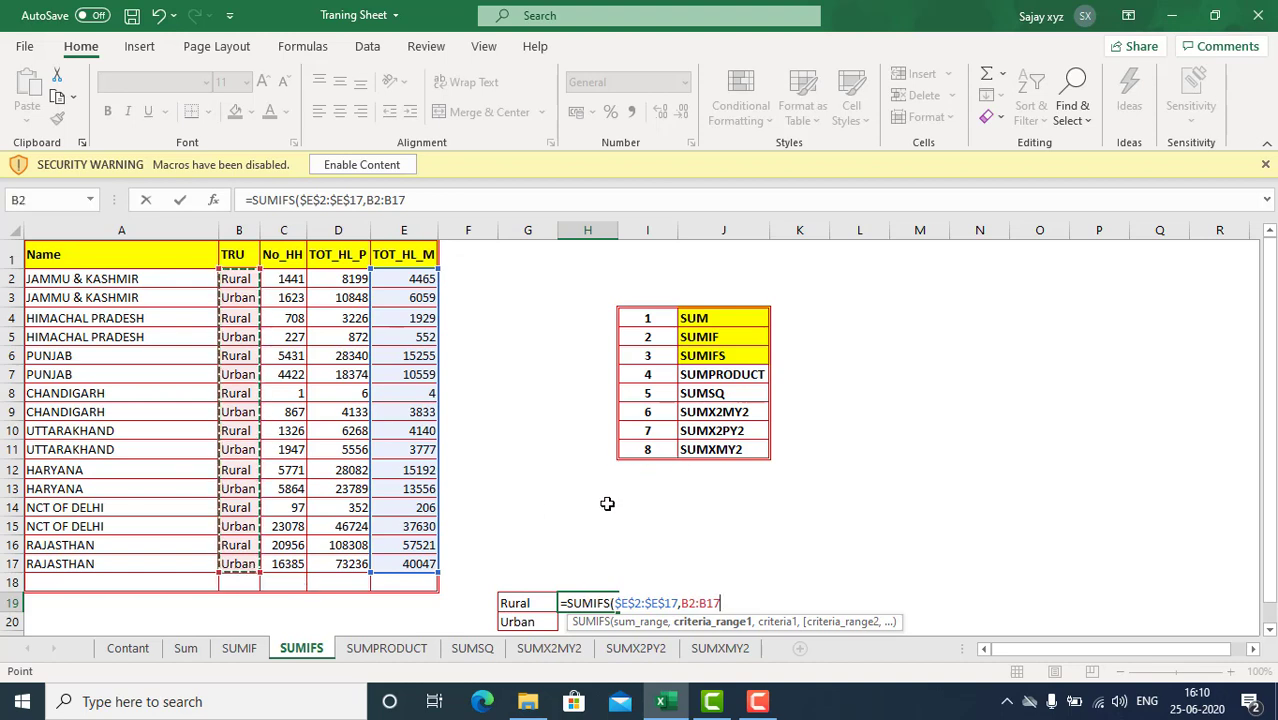
pyautogui.press('F4')
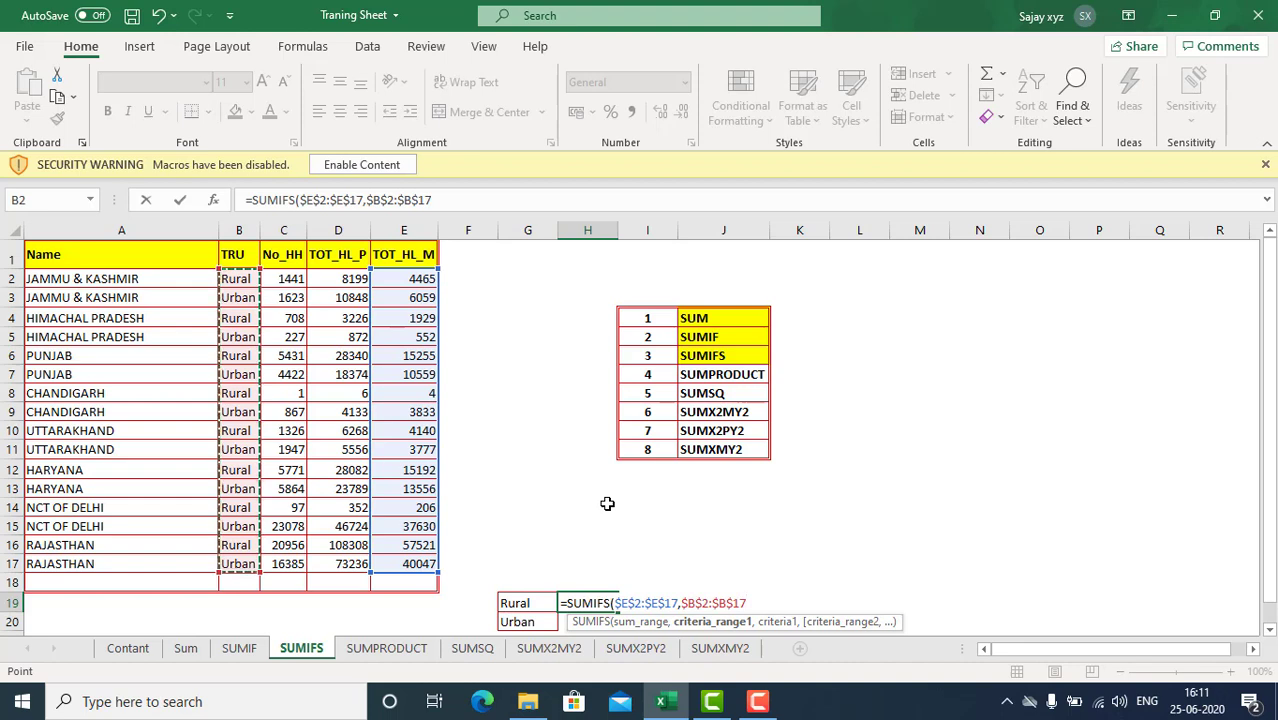
pyautogui.write(',')
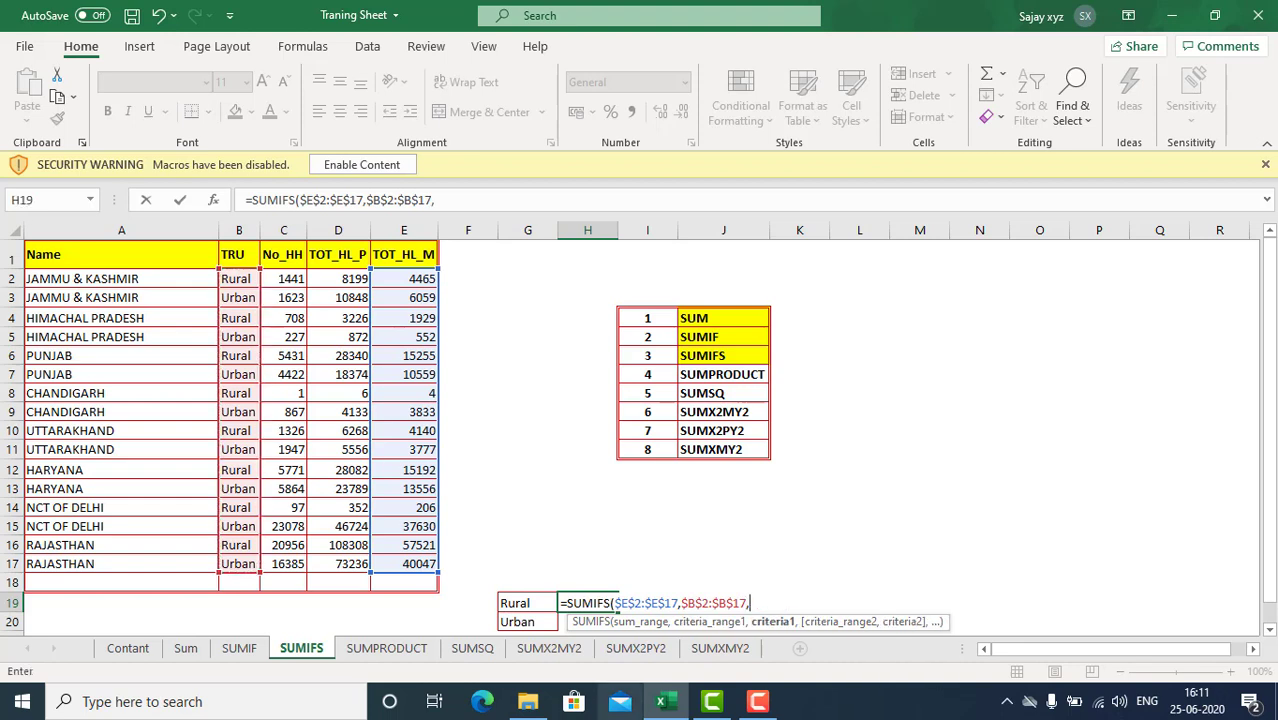
pyautogui.click(511, 607)
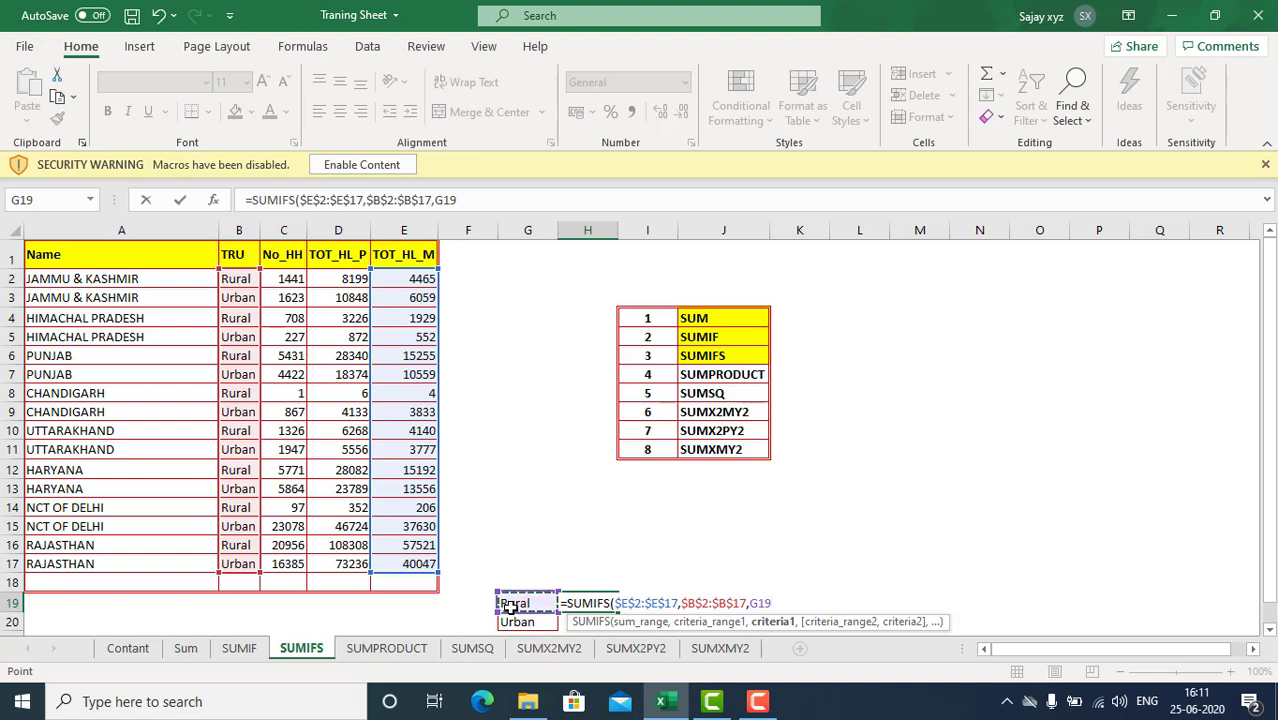
pyautogui.press('Return')
pyautogui.press('Up')
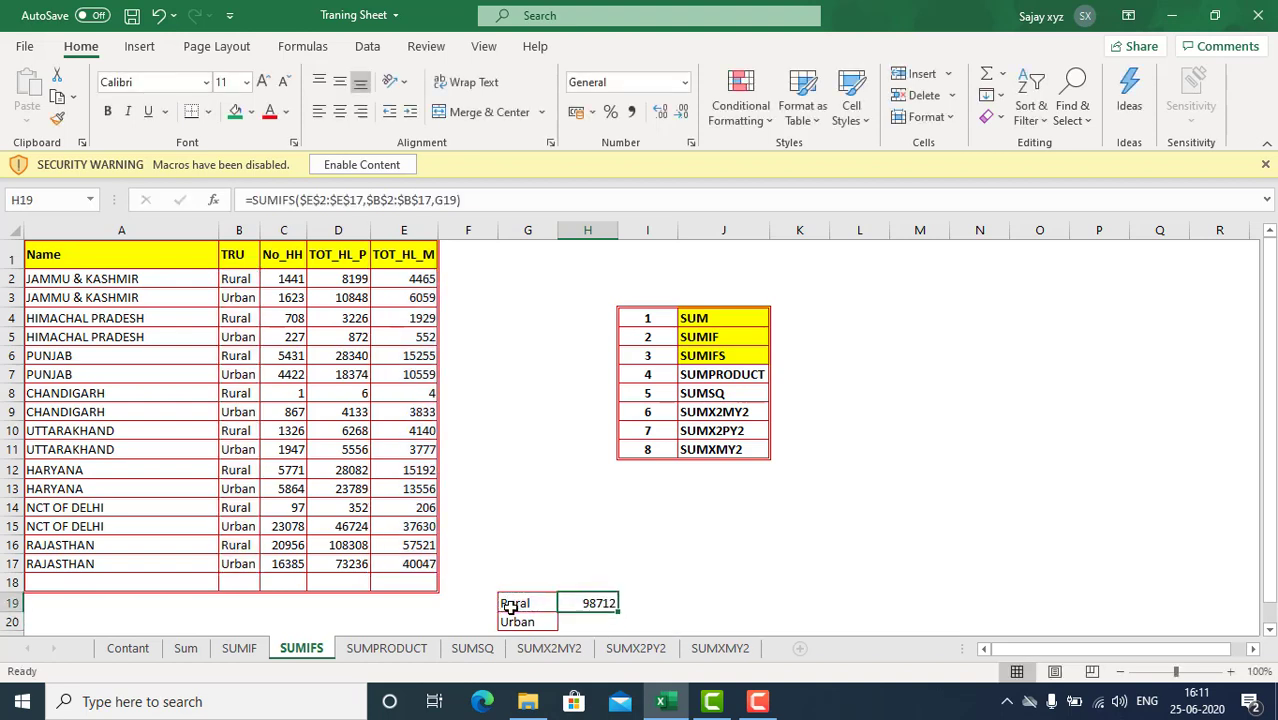
pyautogui.press('F2')
pyautogui.press('Escape')
pyautogui.scroll(-1, 560, 600)
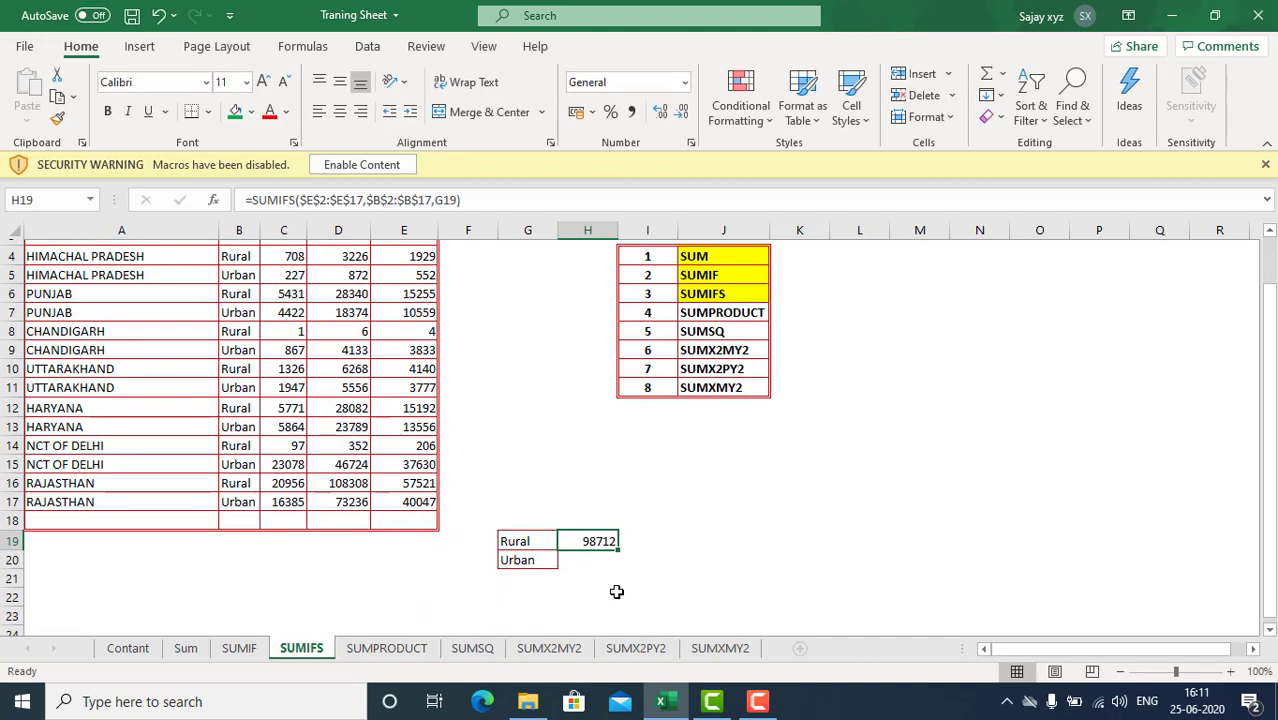
pyautogui.scroll(1, 414, 522)
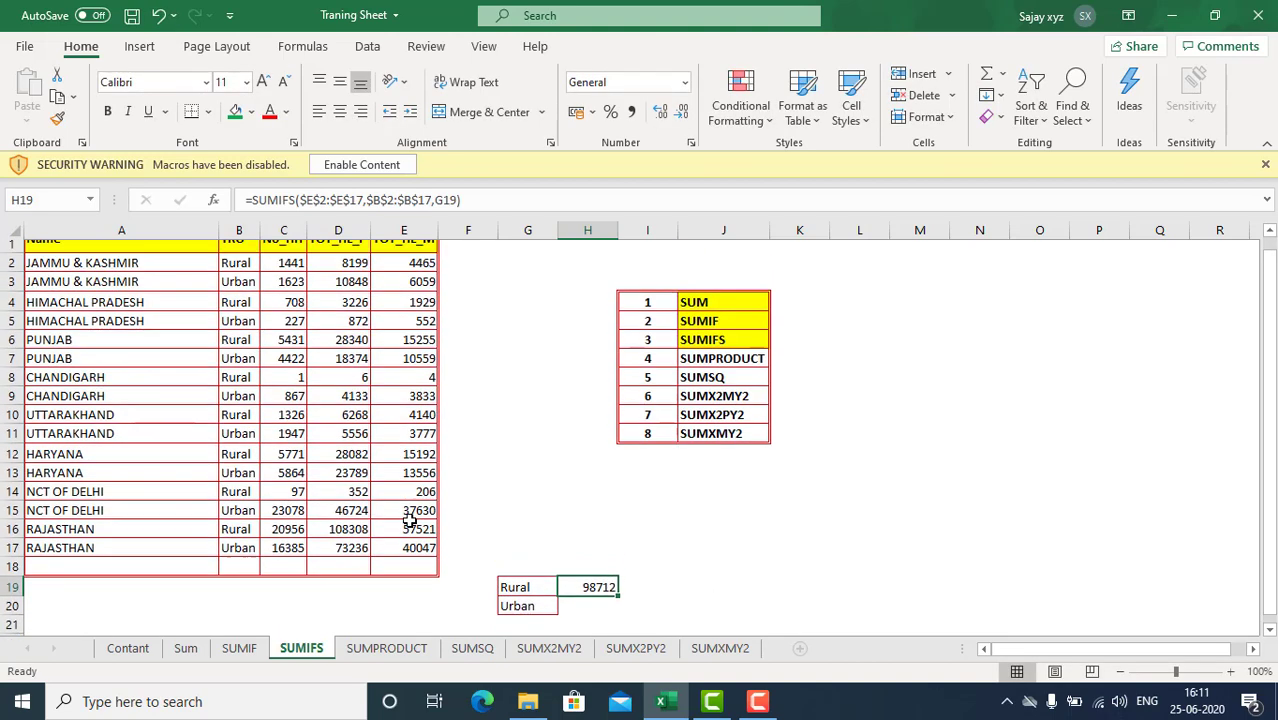
# Step: Copy HIMACHAL PRADESH from A4 into F19 beside Rural, widening column F to fit the name
pyautogui.click(64, 355)
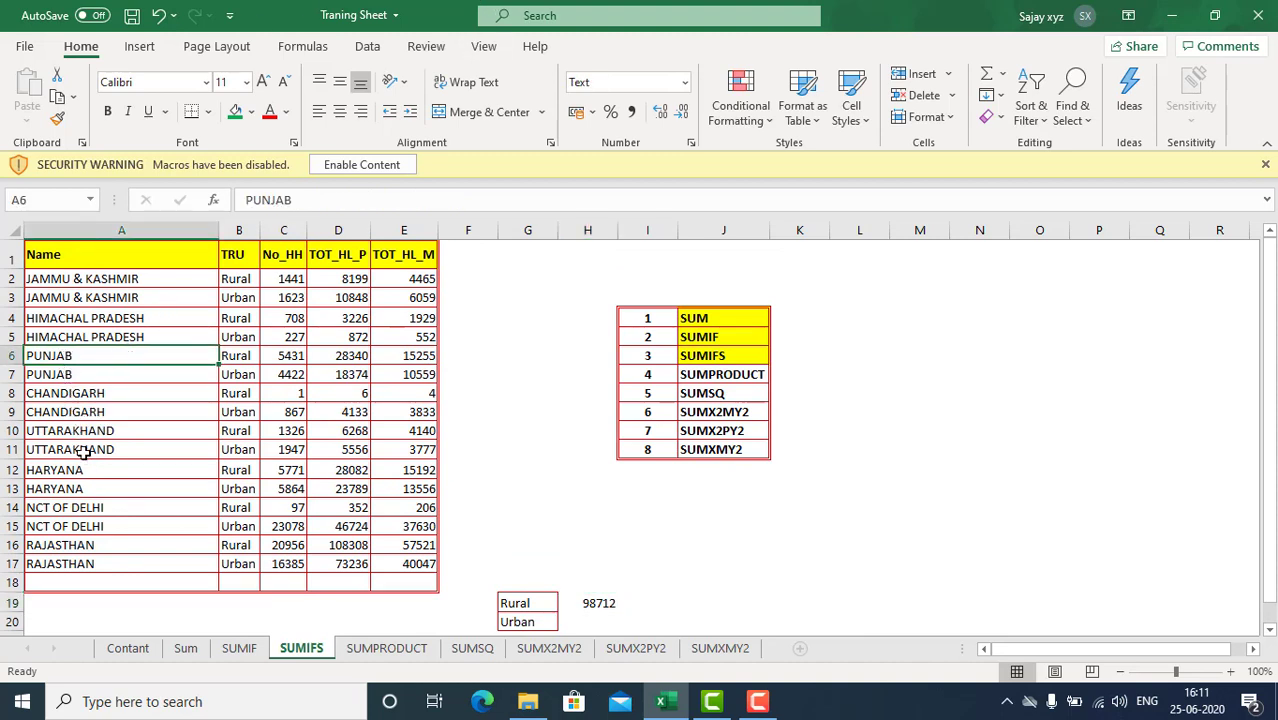
pyautogui.click(108, 320)
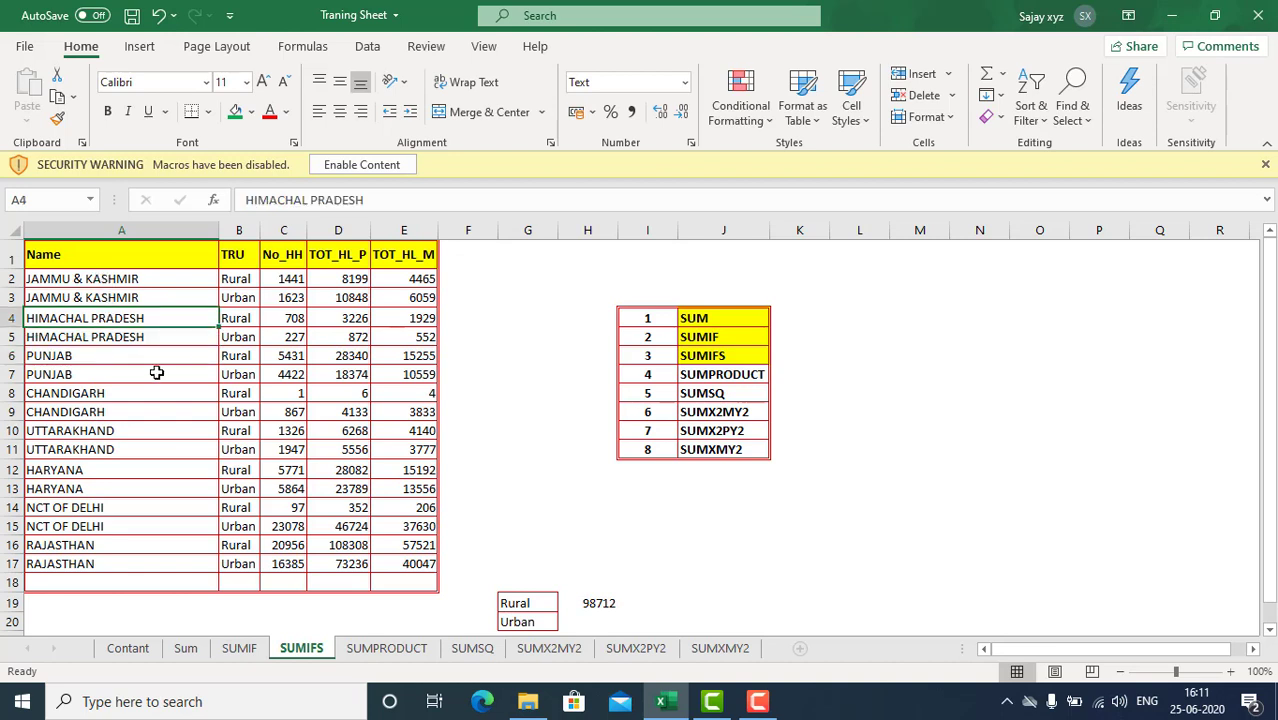
pyautogui.hotkey('ctrl', 'c')
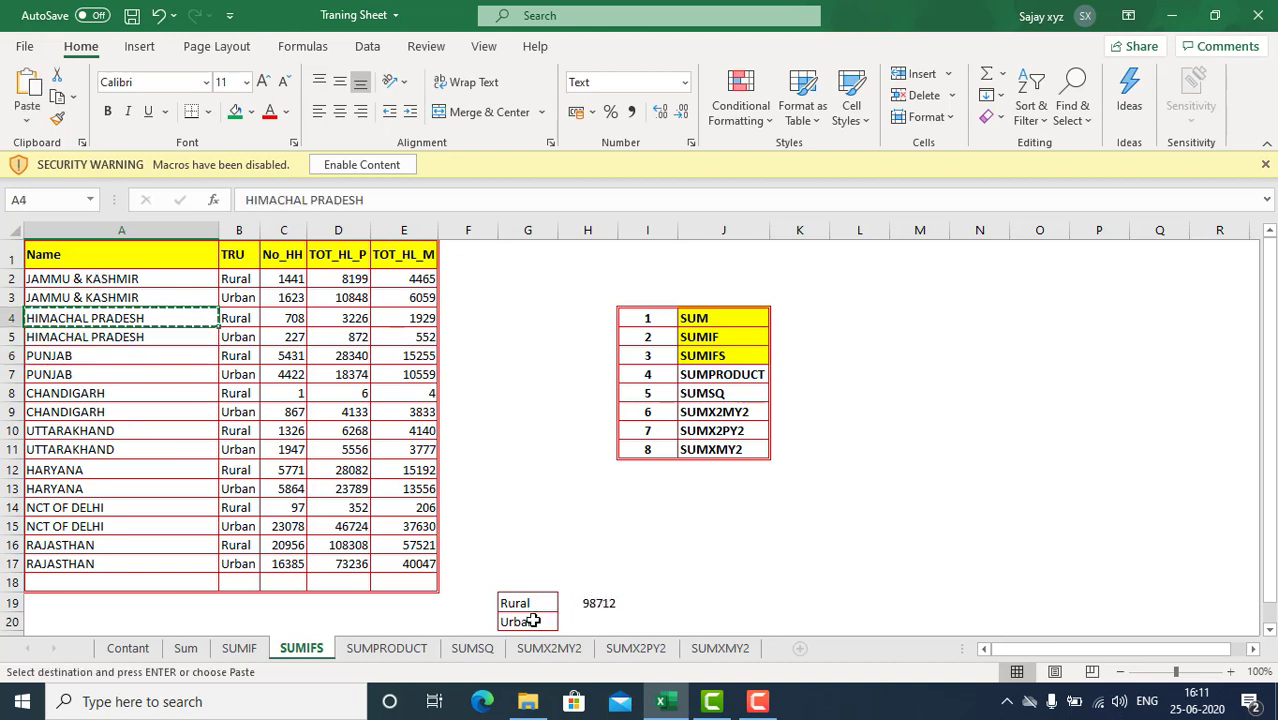
pyautogui.click(478, 604)
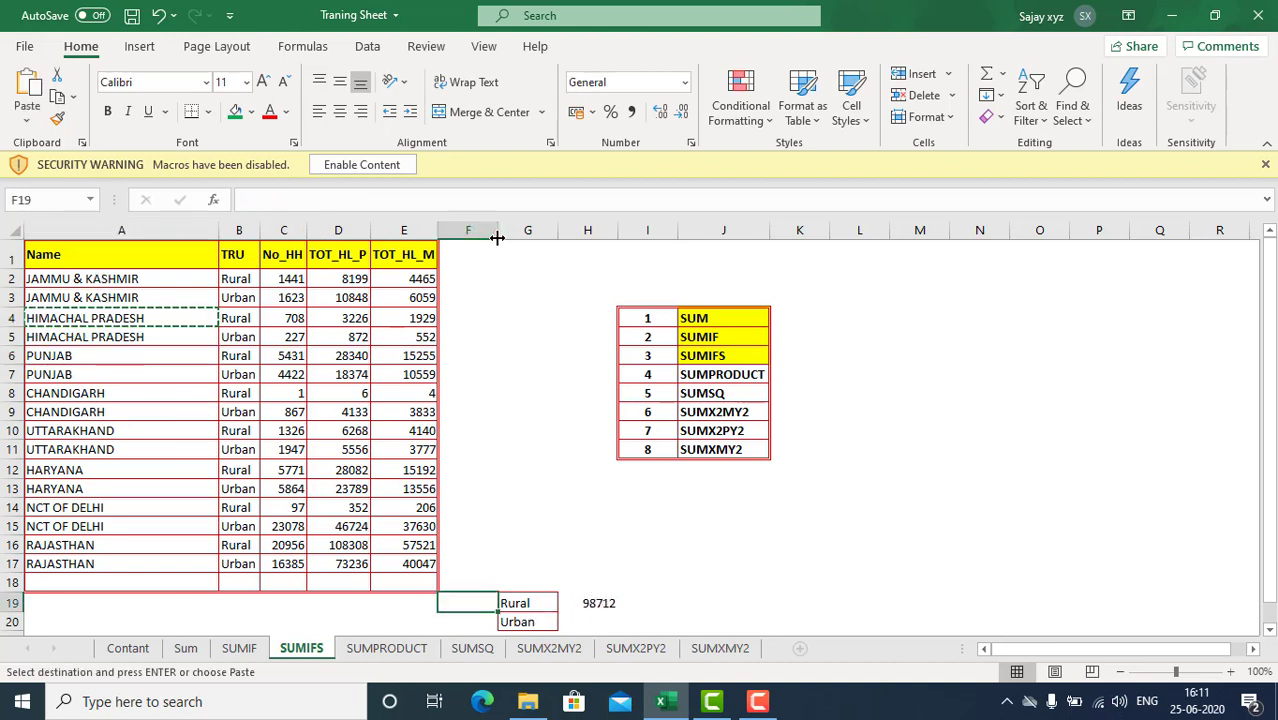
pyautogui.moveTo(498, 231); pyautogui.dragTo(565, 233)
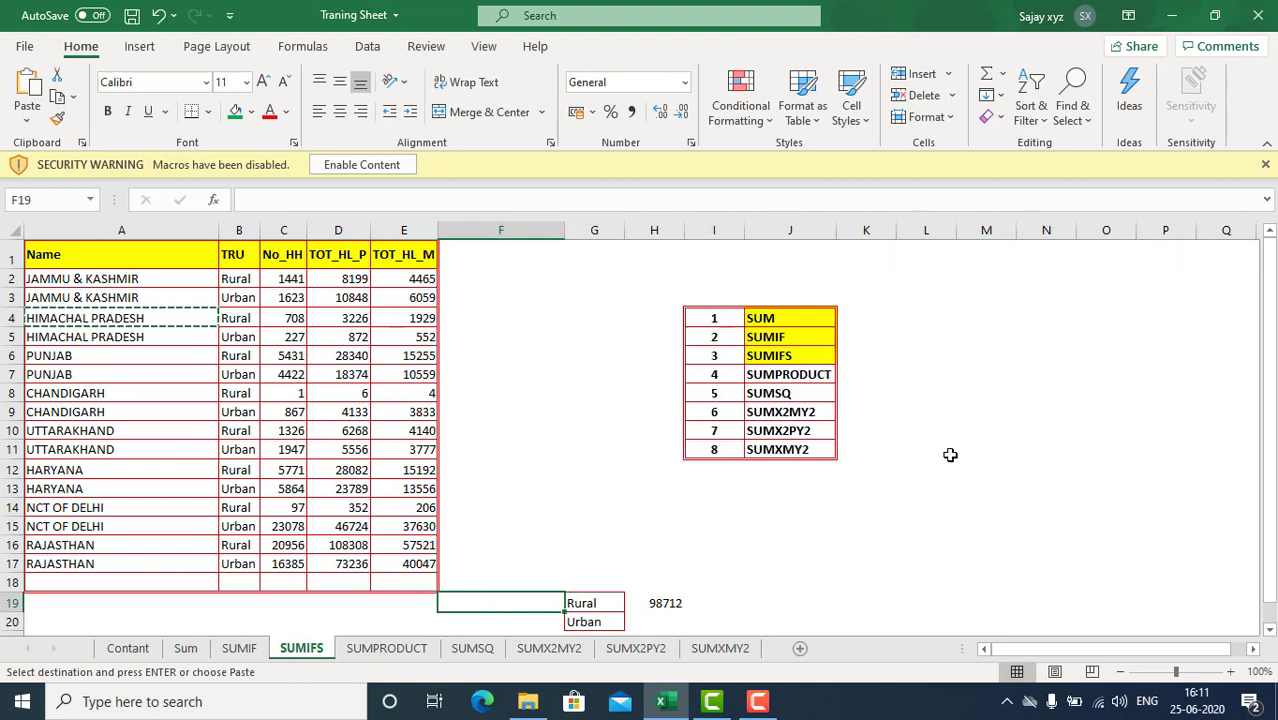
pyautogui.hotkey('ctrl', 'v')
pyautogui.press('Escape')
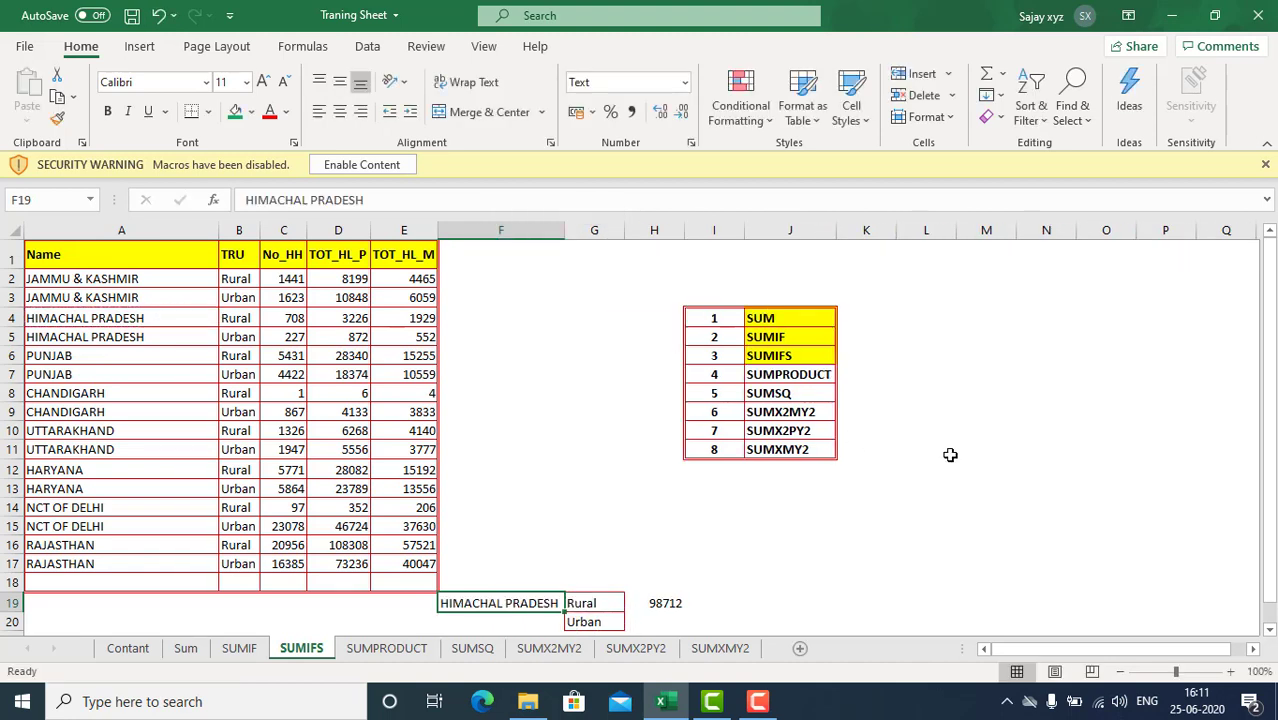
# Step: Extend the H19 SUMIFS formula with the state names $A$2:$A$17 as an absolute second criteria range
pyautogui.press('Right')
pyautogui.press('Right')
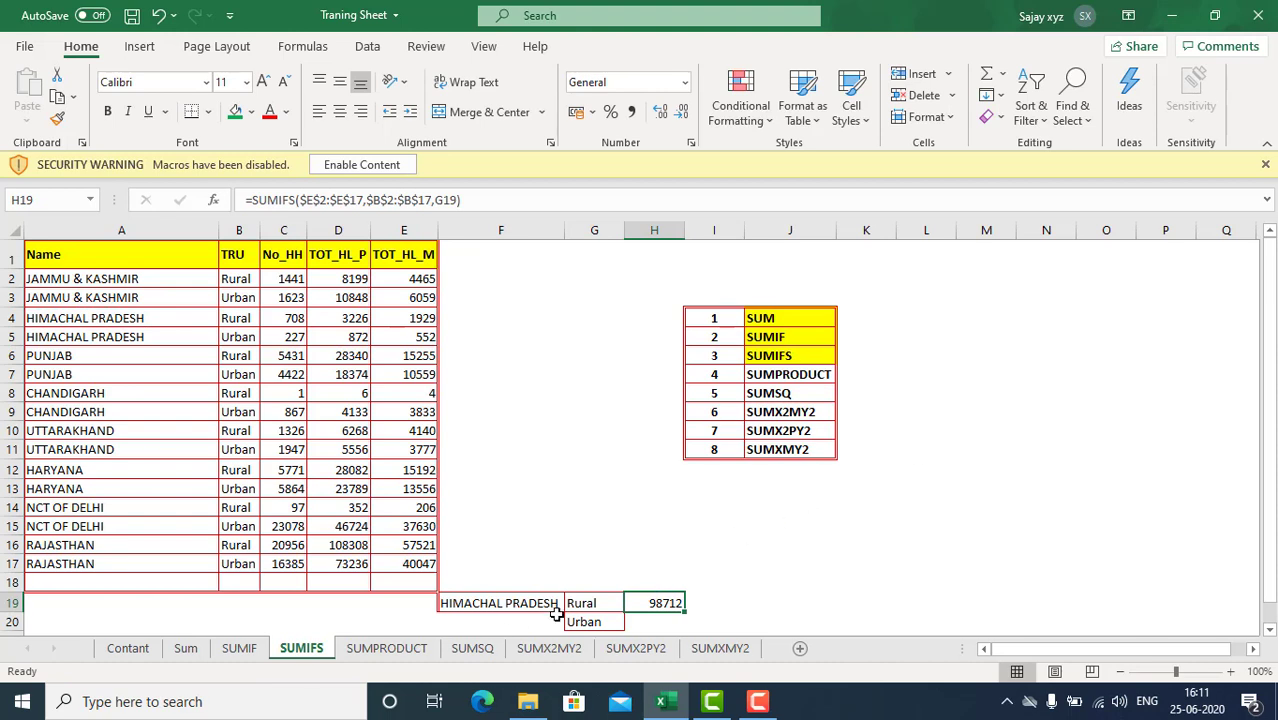
pyautogui.press('F2')
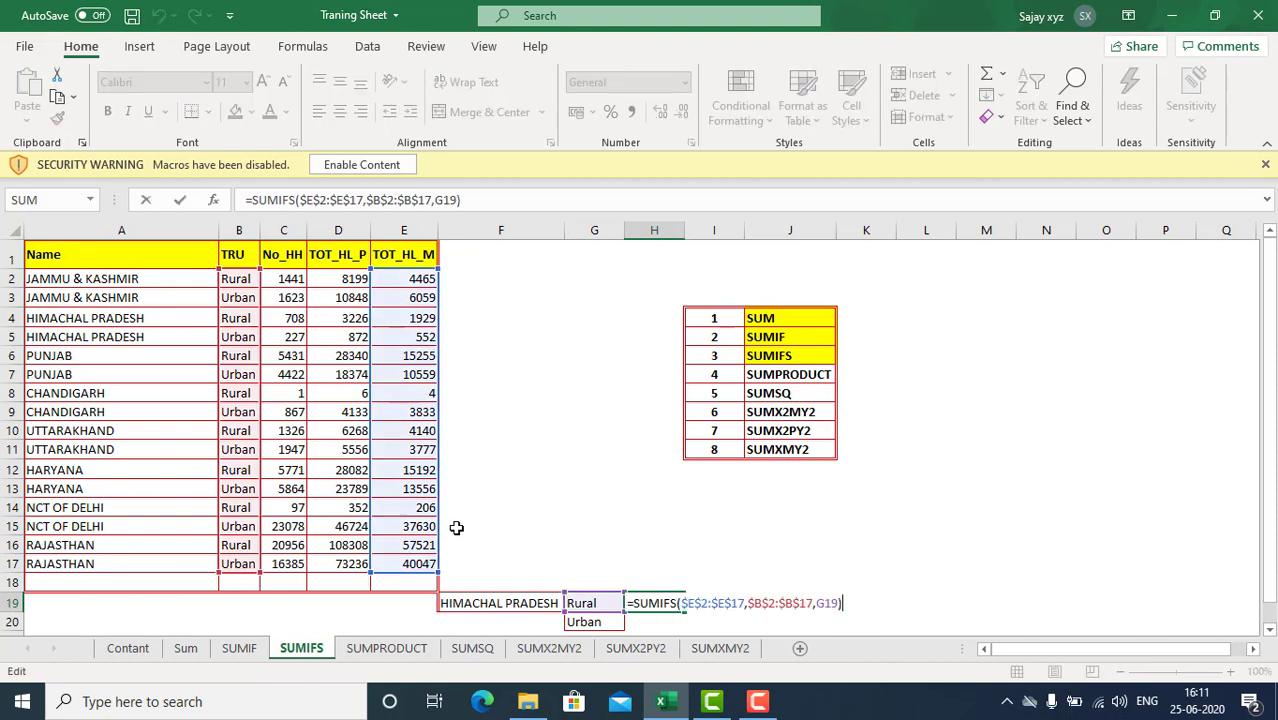
pyautogui.click(836, 602)
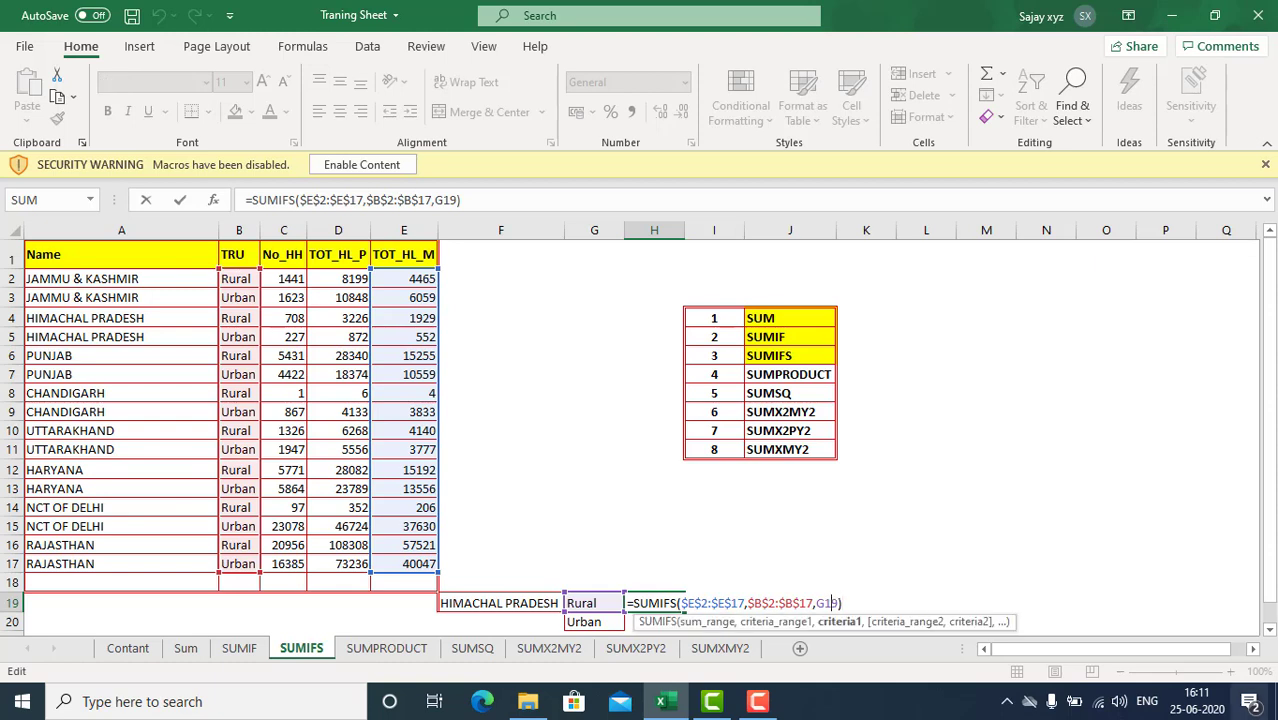
pyautogui.write(',')
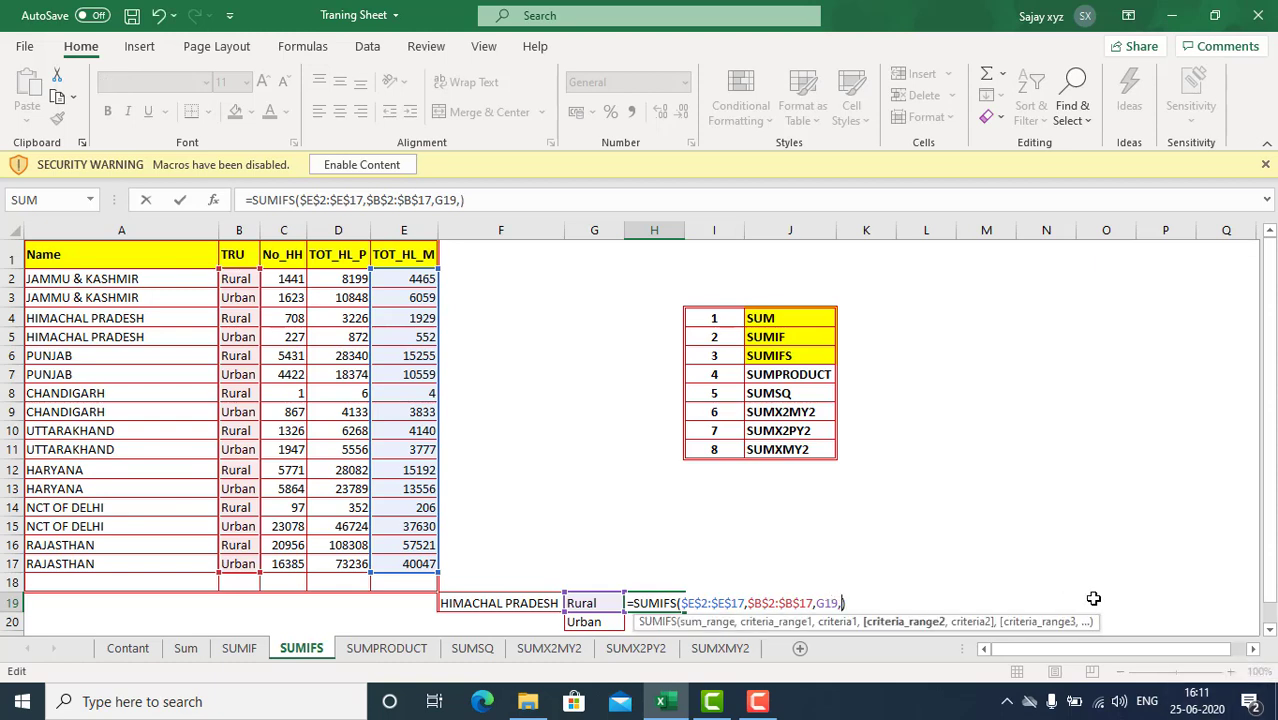
pyautogui.click(110, 279)
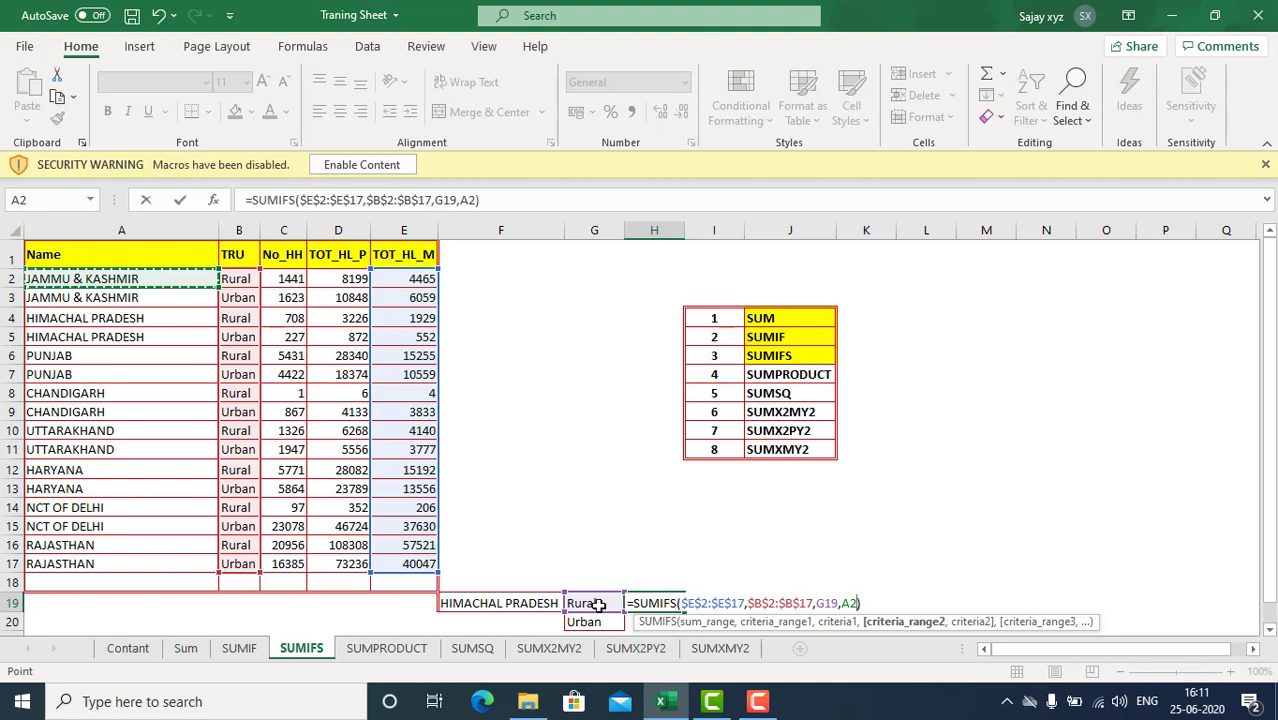
pyautogui.hotkey('ctrl', 'shift', 'Down')
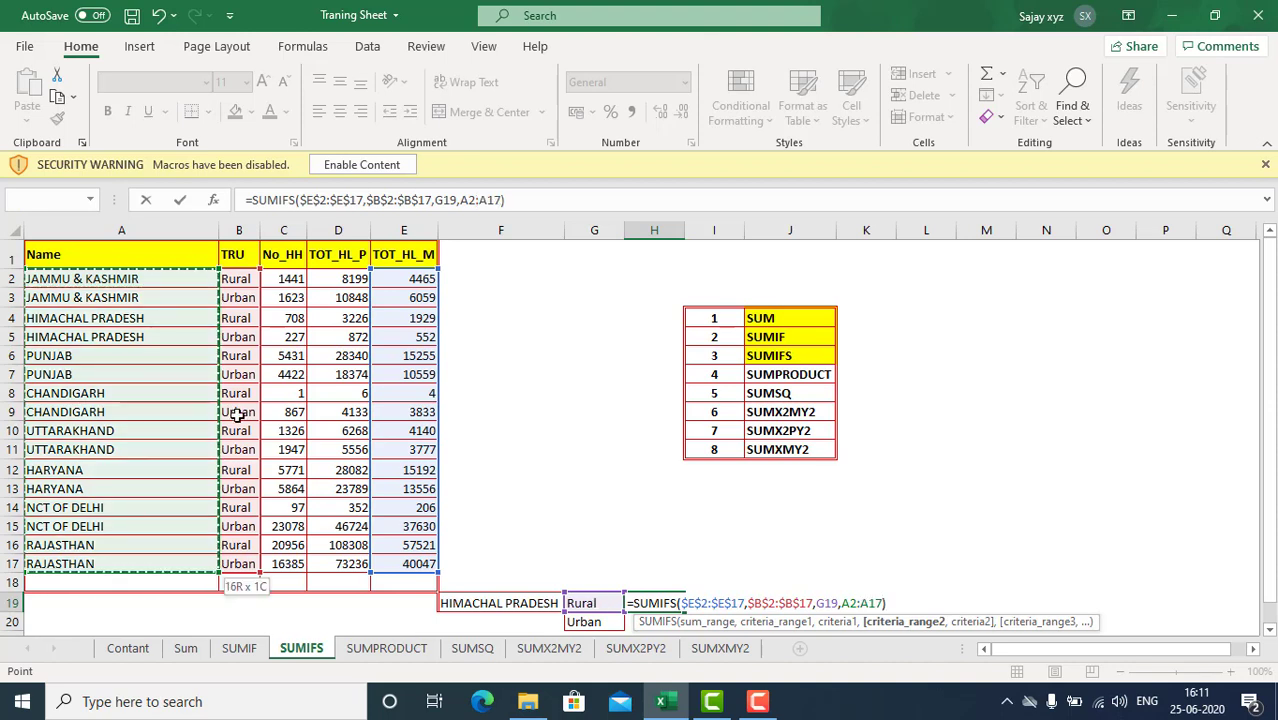
pyautogui.press('F4')
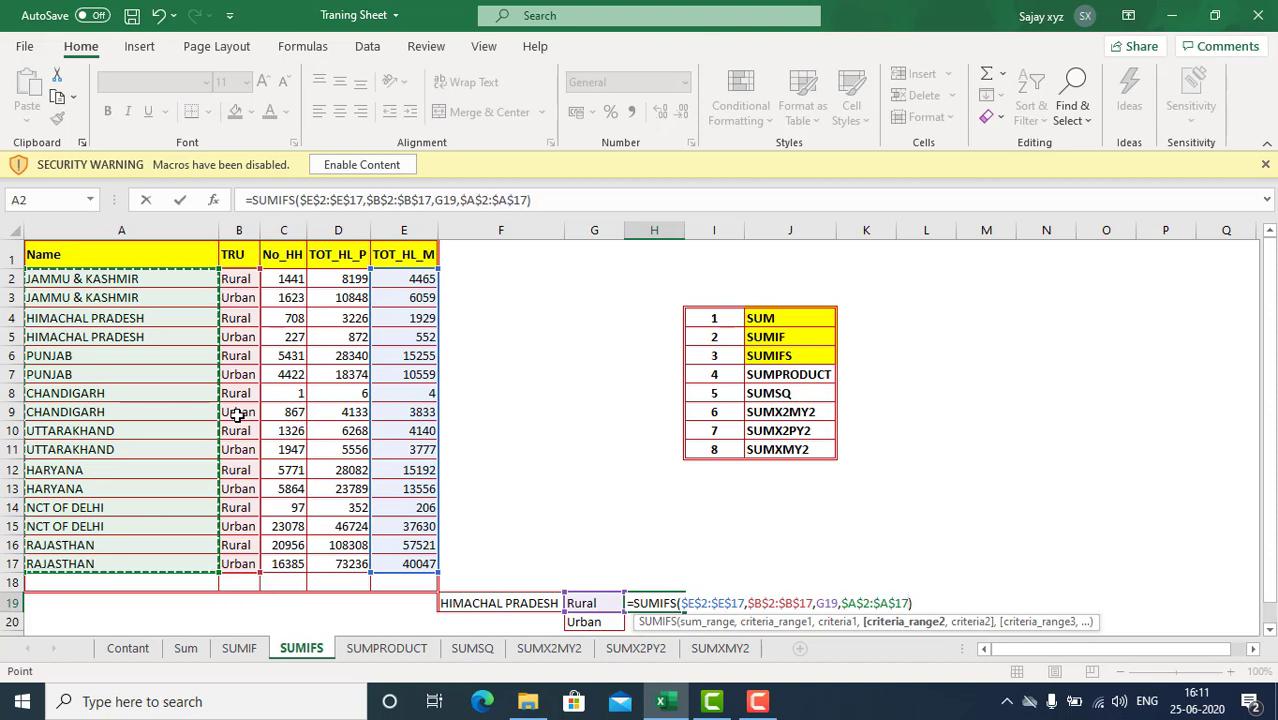
# Step: Complete the H19 formula with F19 as the second criterion and compare its result with the source value in E4
pyautogui.write(',')
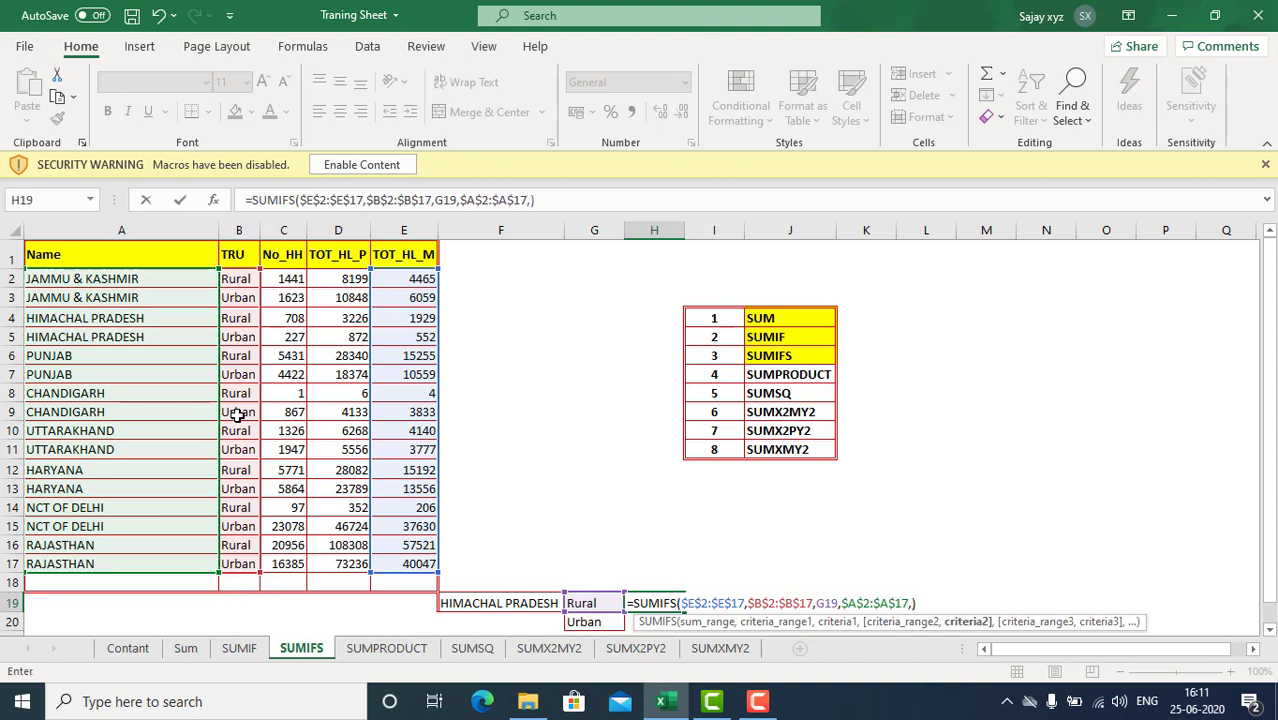
pyautogui.click(491, 601)
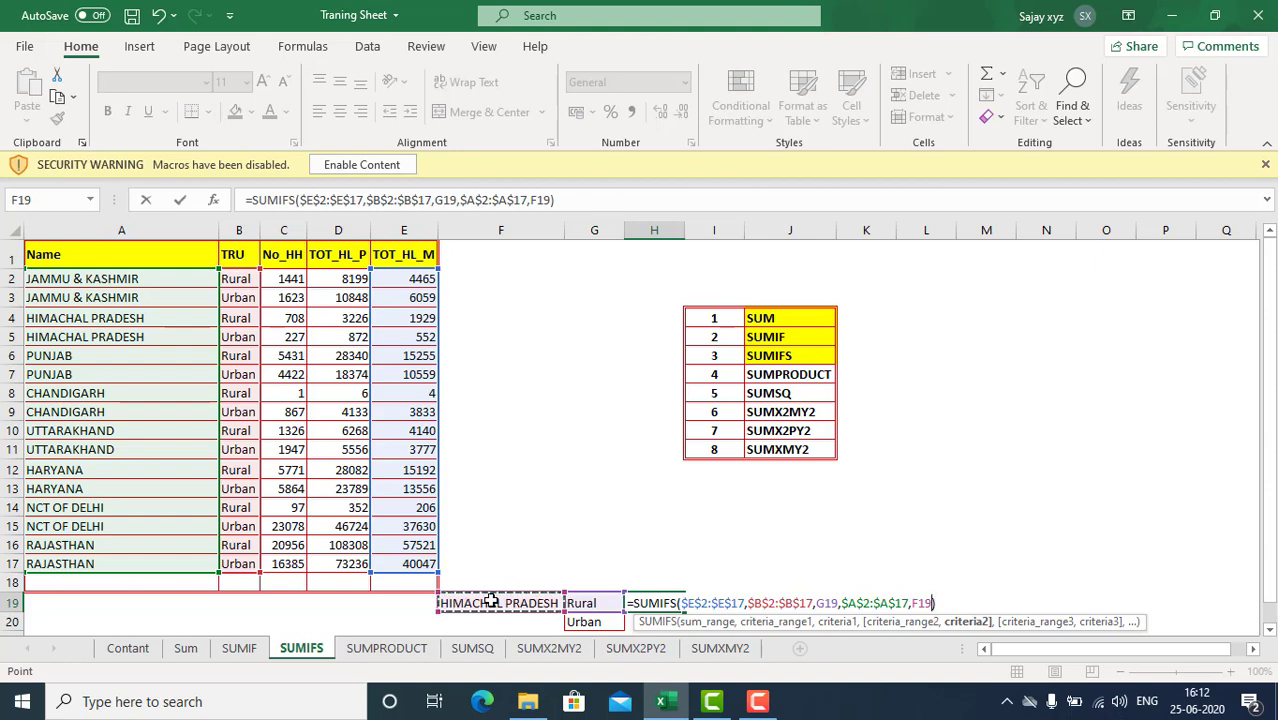
pyautogui.press('Return')
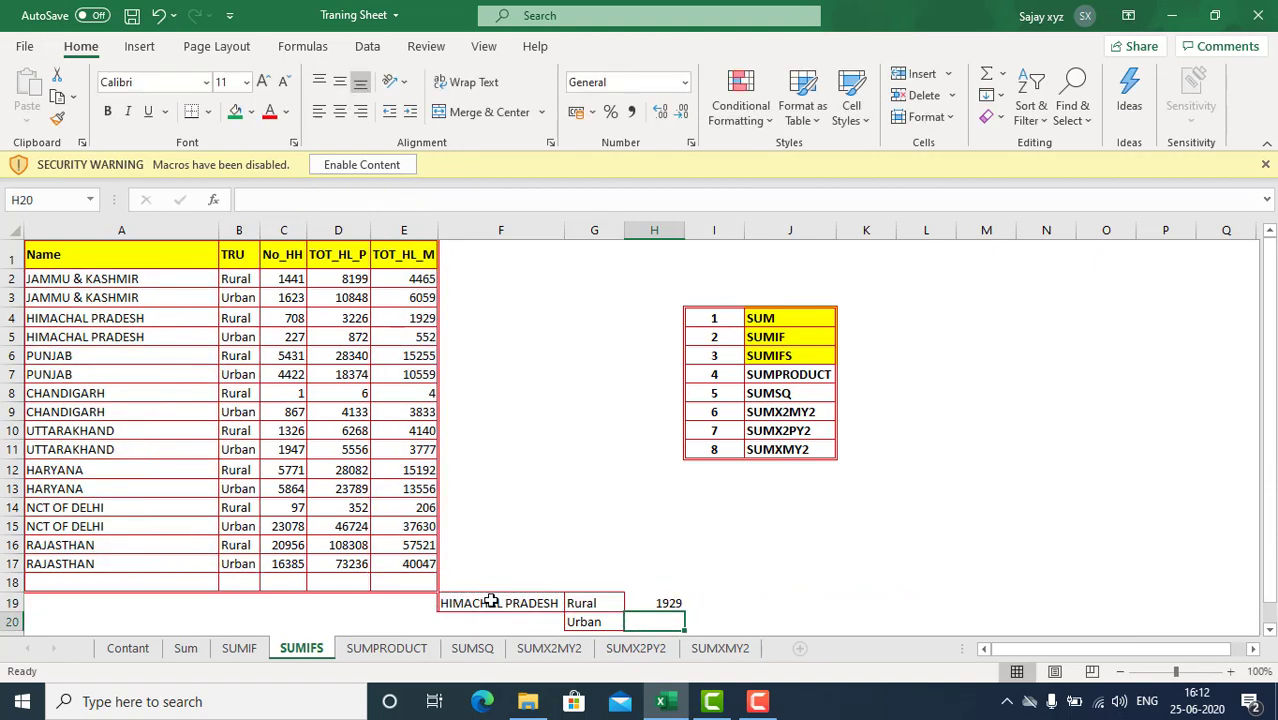
pyautogui.press('Up')
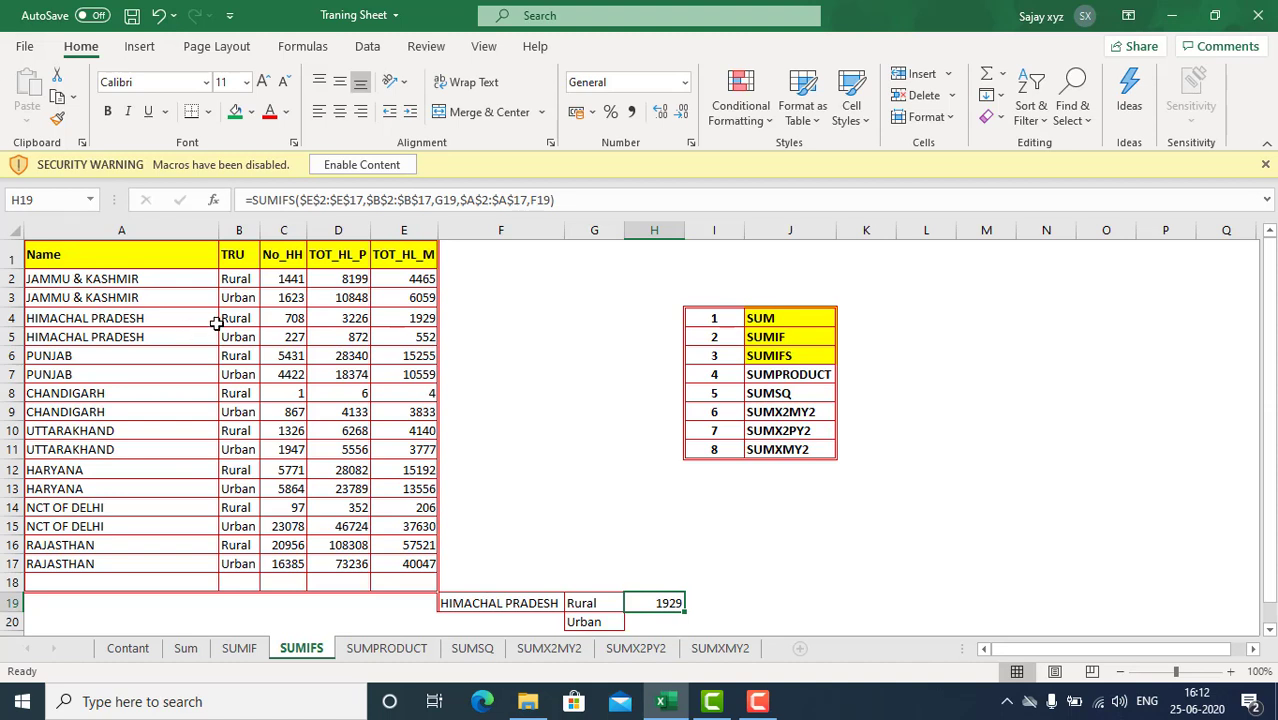
pyautogui.click(398, 318)
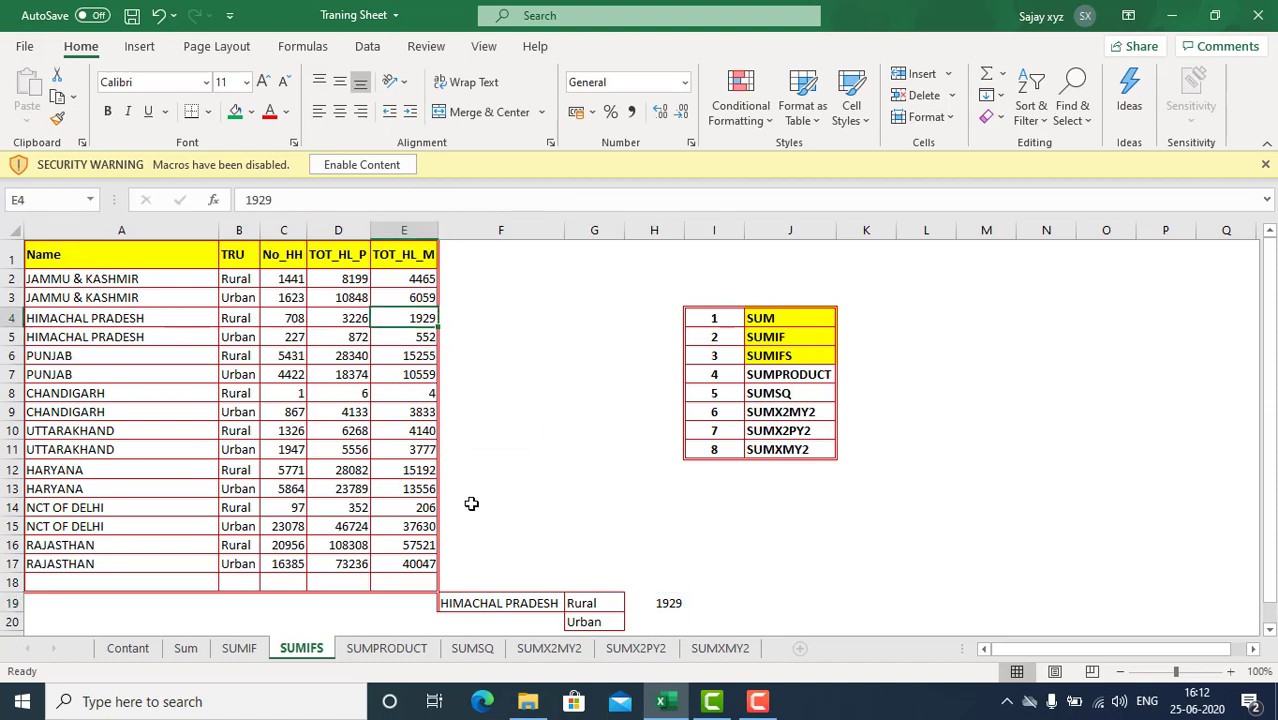
# Step: Change B5 to Rural and compare the H19 result with the total of E4:E5
pyautogui.click(243, 336)
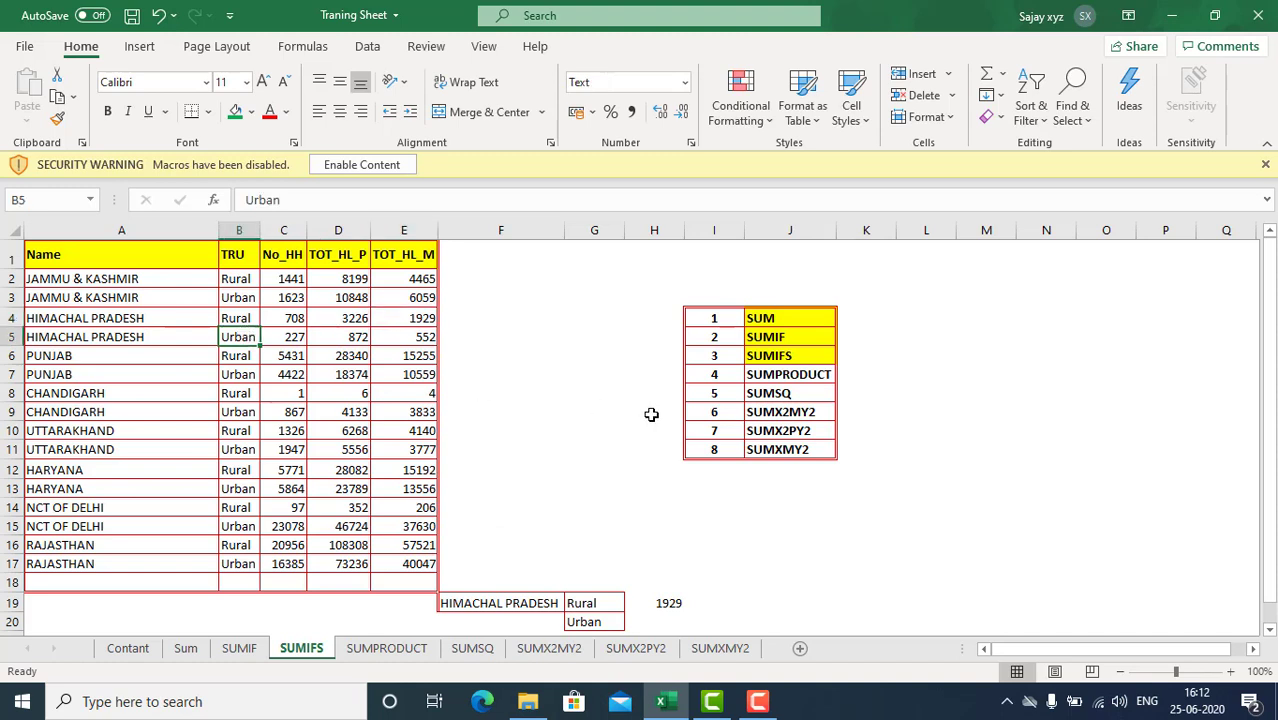
pyautogui.write('RU')
pyautogui.press('Return')
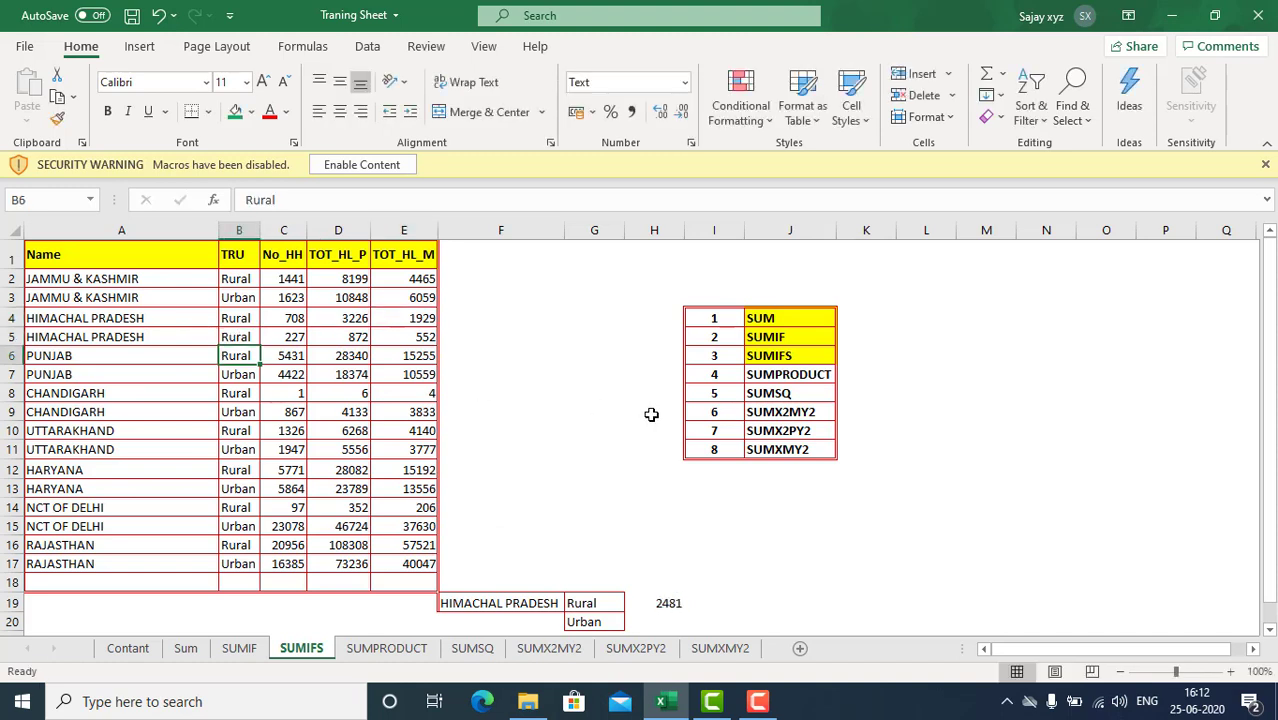
pyautogui.click(664, 606)
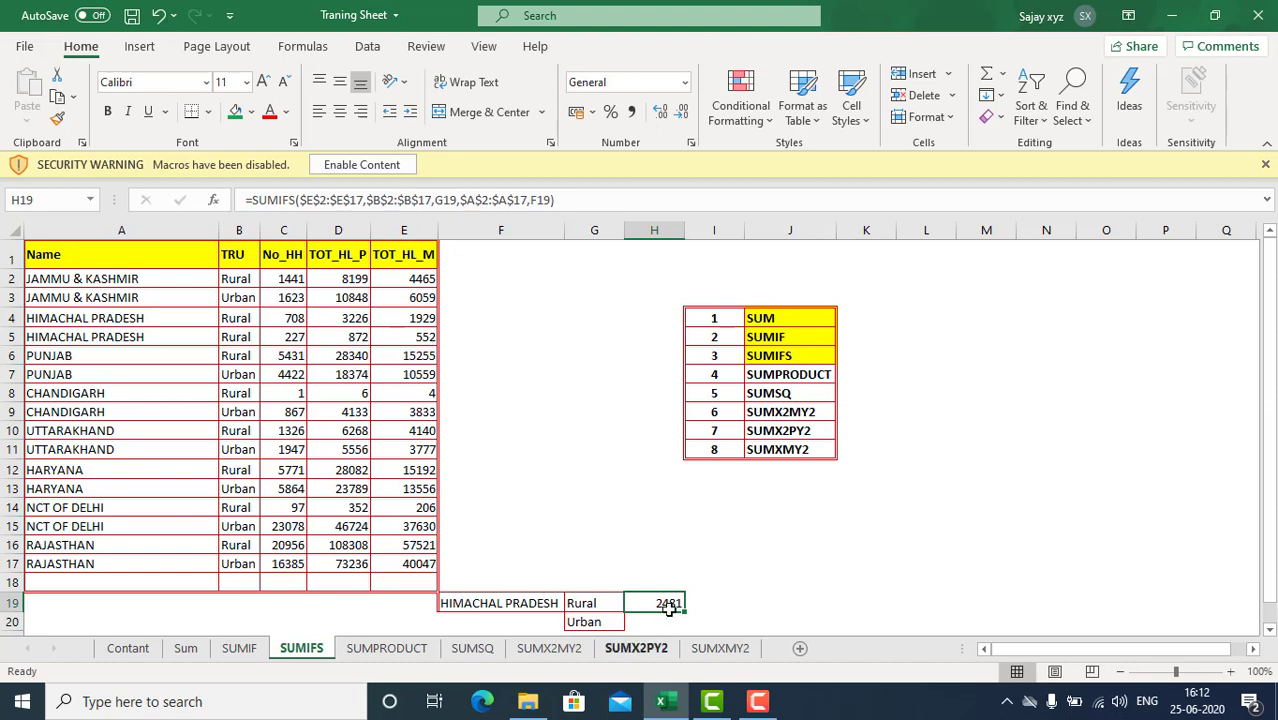
pyautogui.moveTo(414, 320); pyautogui.dragTo(415, 337)
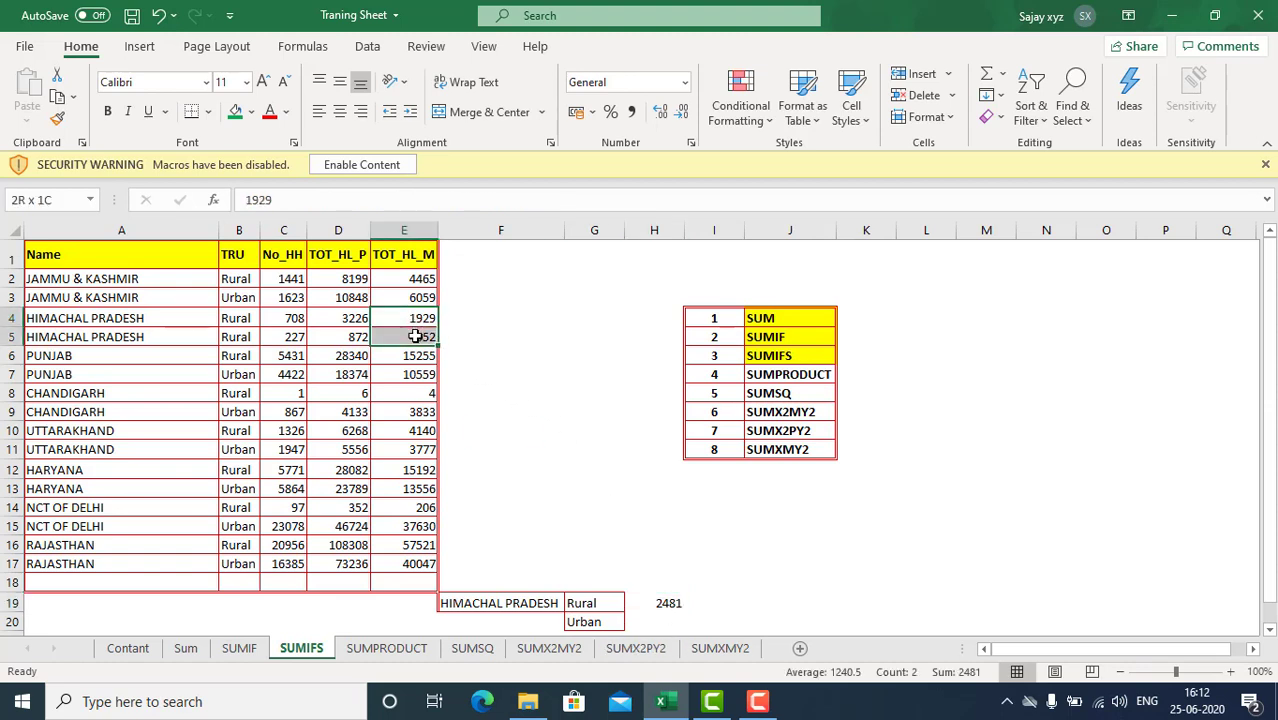
pyautogui.moveTo(415, 337); pyautogui.dragTo(415, 337)
# Step: Test H19 by copying HIMACHAL PRADESH from A5 over A6, compare it with the total of E4:E6, and undo the paste
pyautogui.click(103, 336)
pyautogui.hotkey('ctrl', 'c')
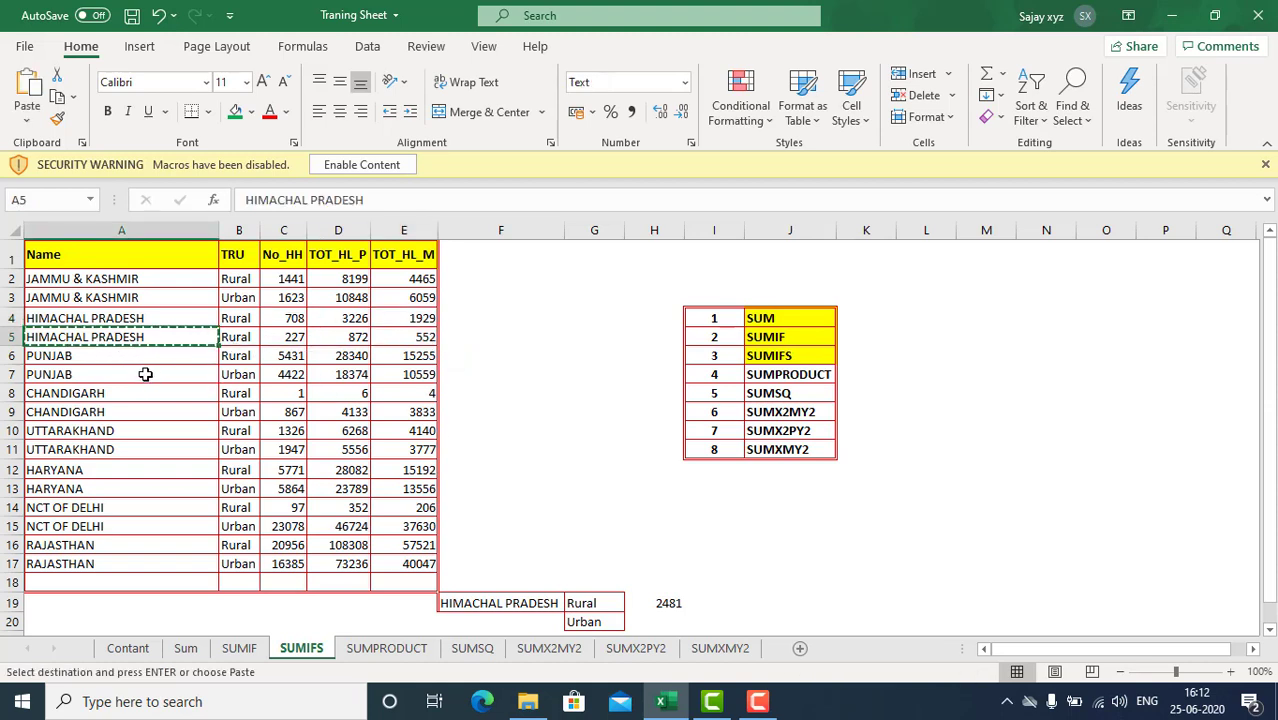
pyautogui.click(130, 363)
pyautogui.hotkey('ctrl', 'v')
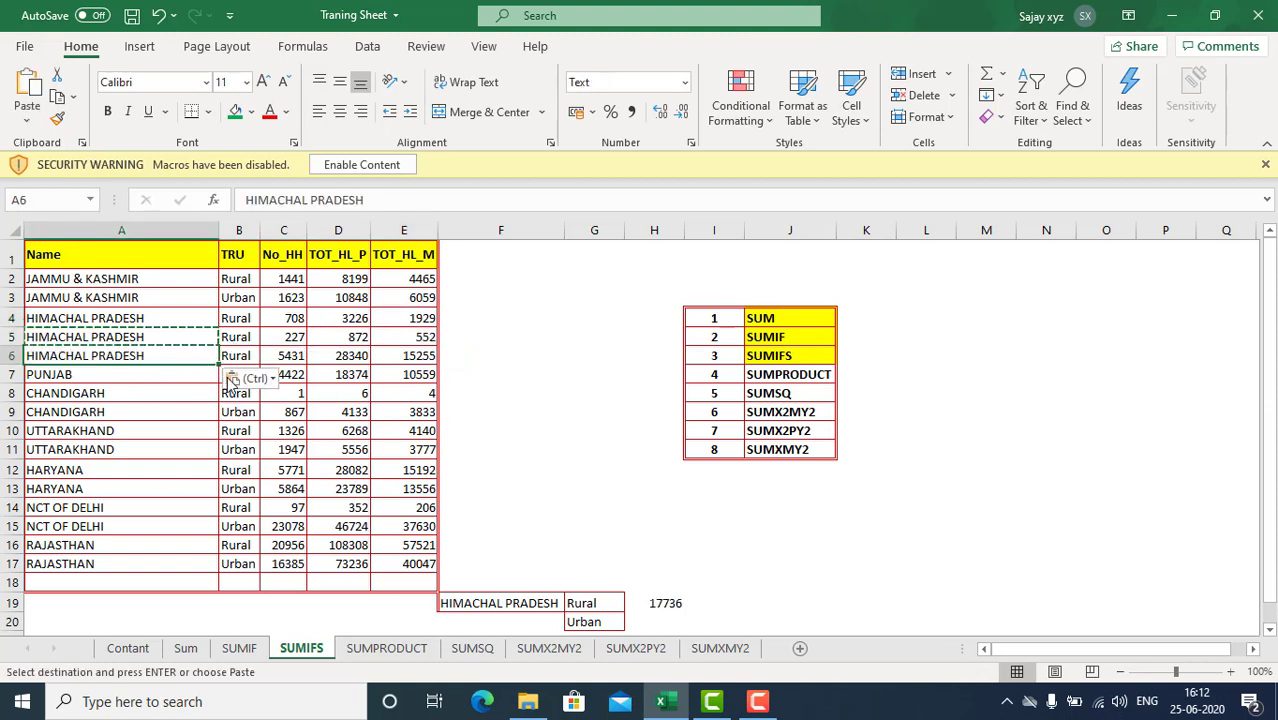
pyautogui.doubleClick(661, 598)
pyautogui.press('Escape')
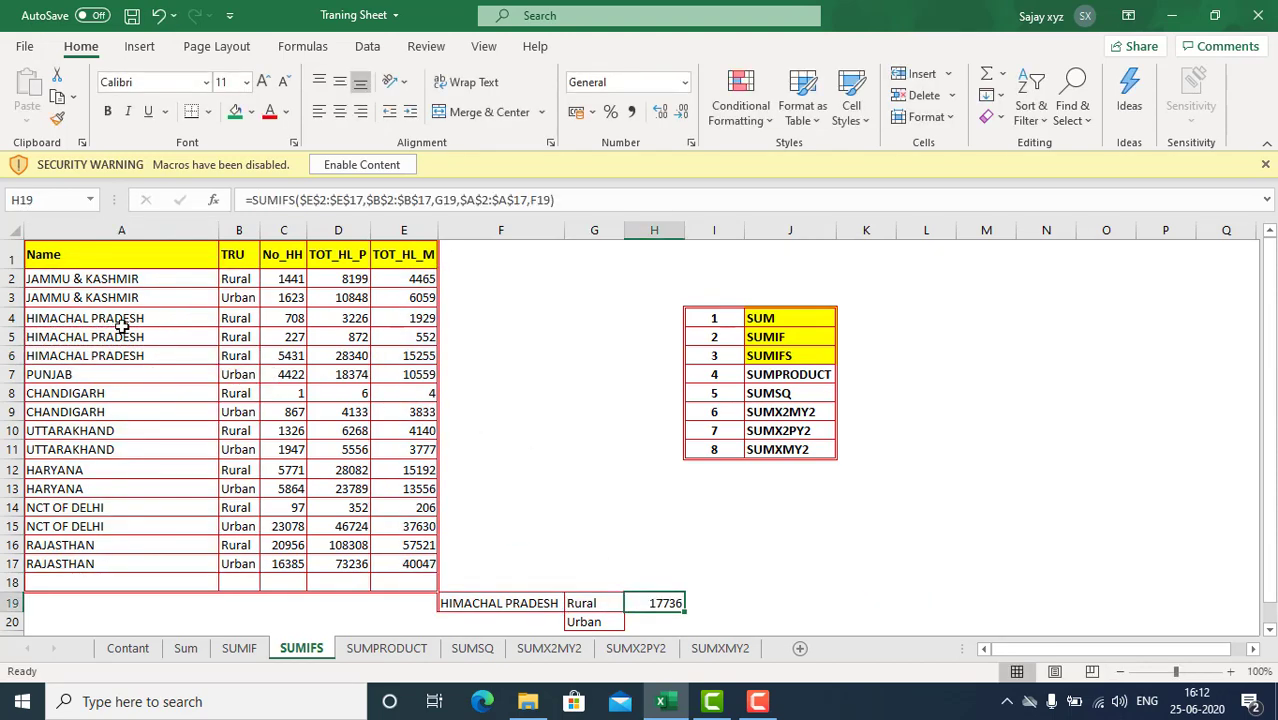
pyautogui.moveTo(400, 322); pyautogui.dragTo(405, 360)
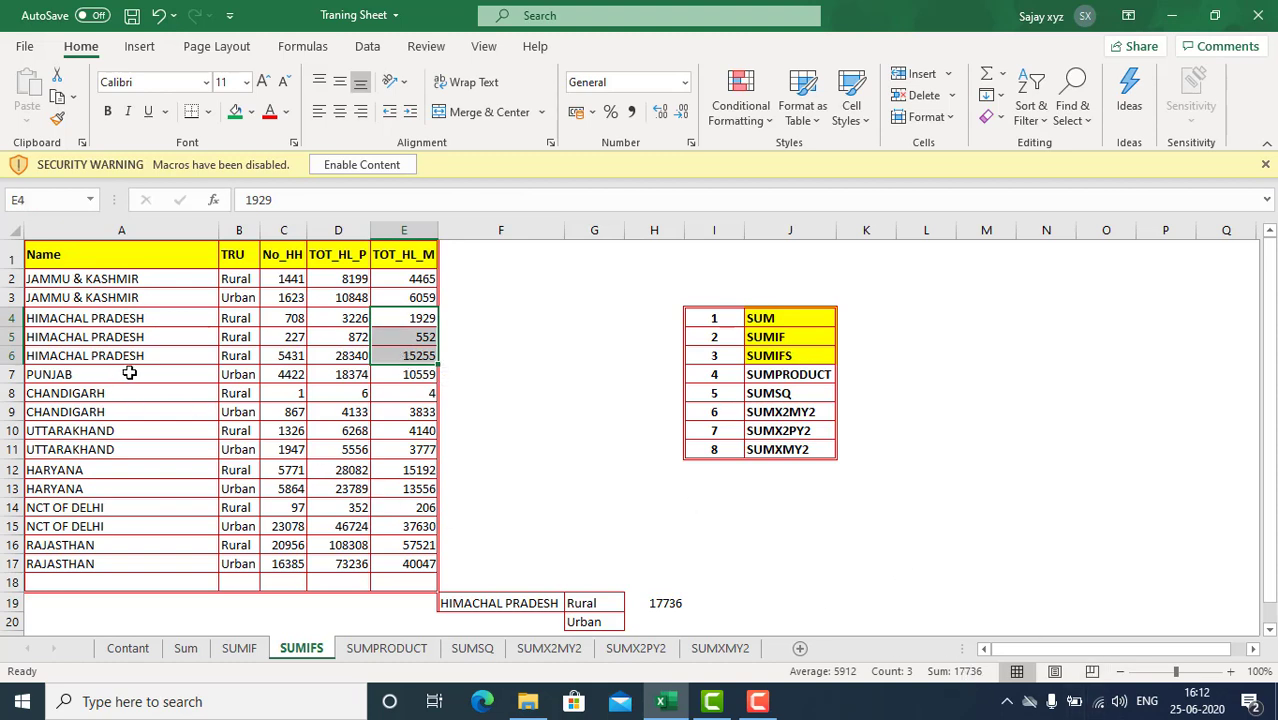
pyautogui.hotkey('ctrl', 'z')
pyautogui.press('Escape')
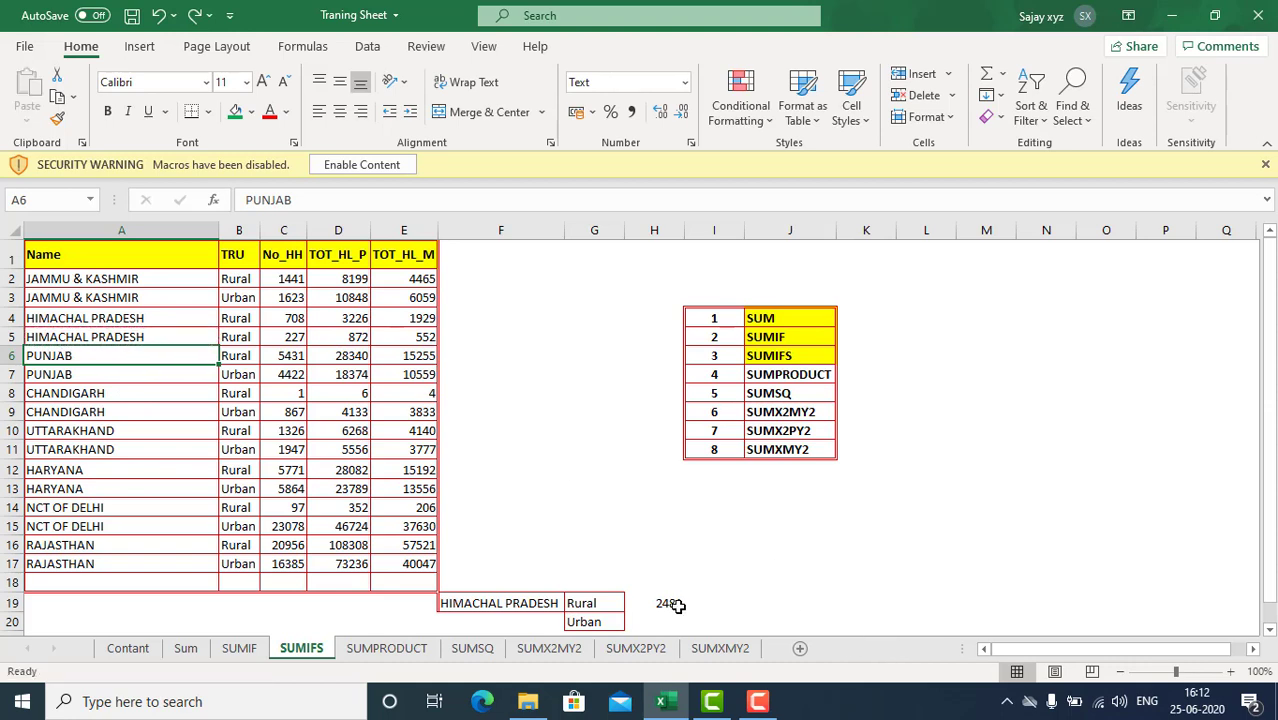
# Step: Fill the H19 SUMIFS formula down to H20 beside Urban and inspect the copied formula
pyautogui.click(677, 605)
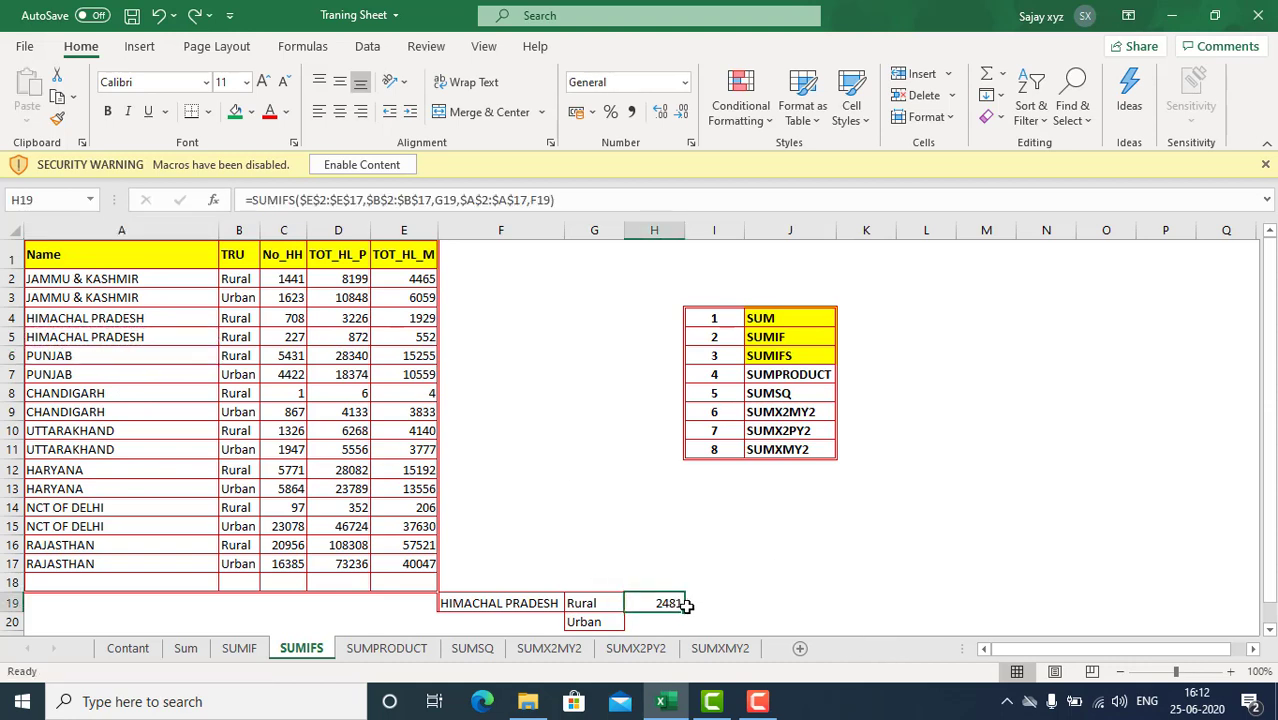
pyautogui.moveTo(684, 613); pyautogui.dragTo(677, 624)
pyautogui.click(668, 622)
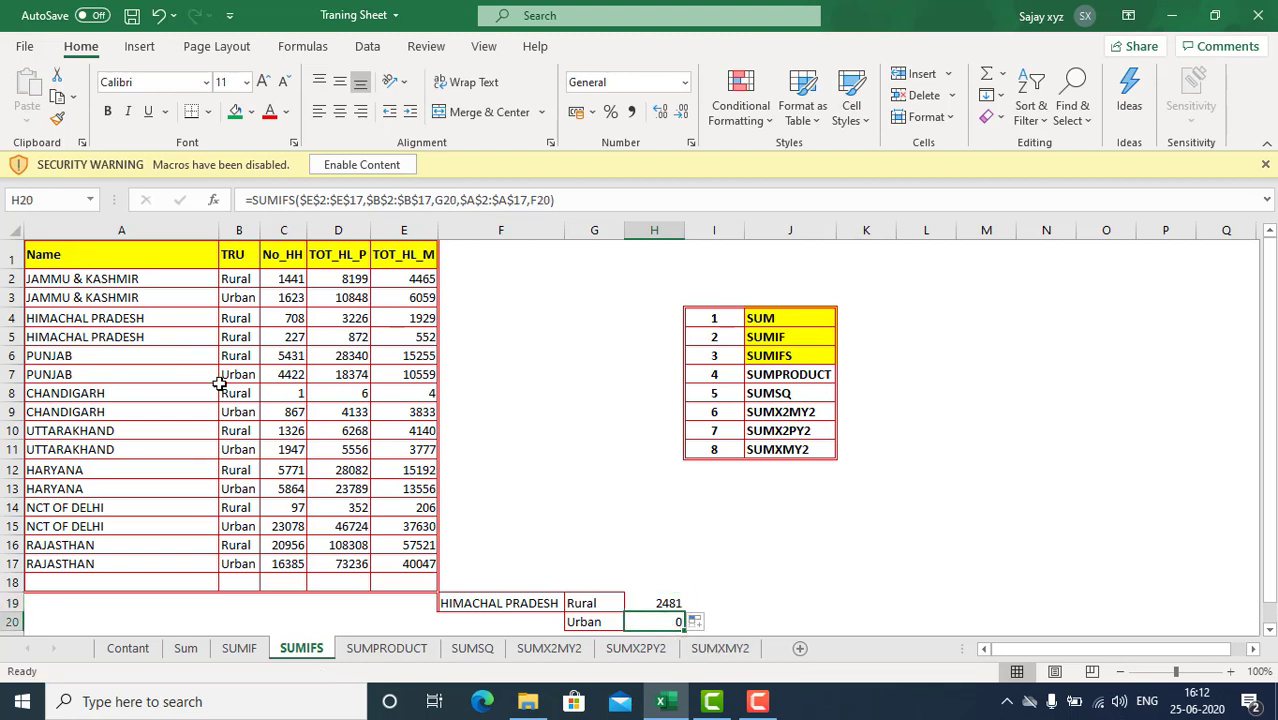
# Step: Set B5 back to Urban for the second HIMACHAL PRADESH row and check the entry
pyautogui.click(252, 337)
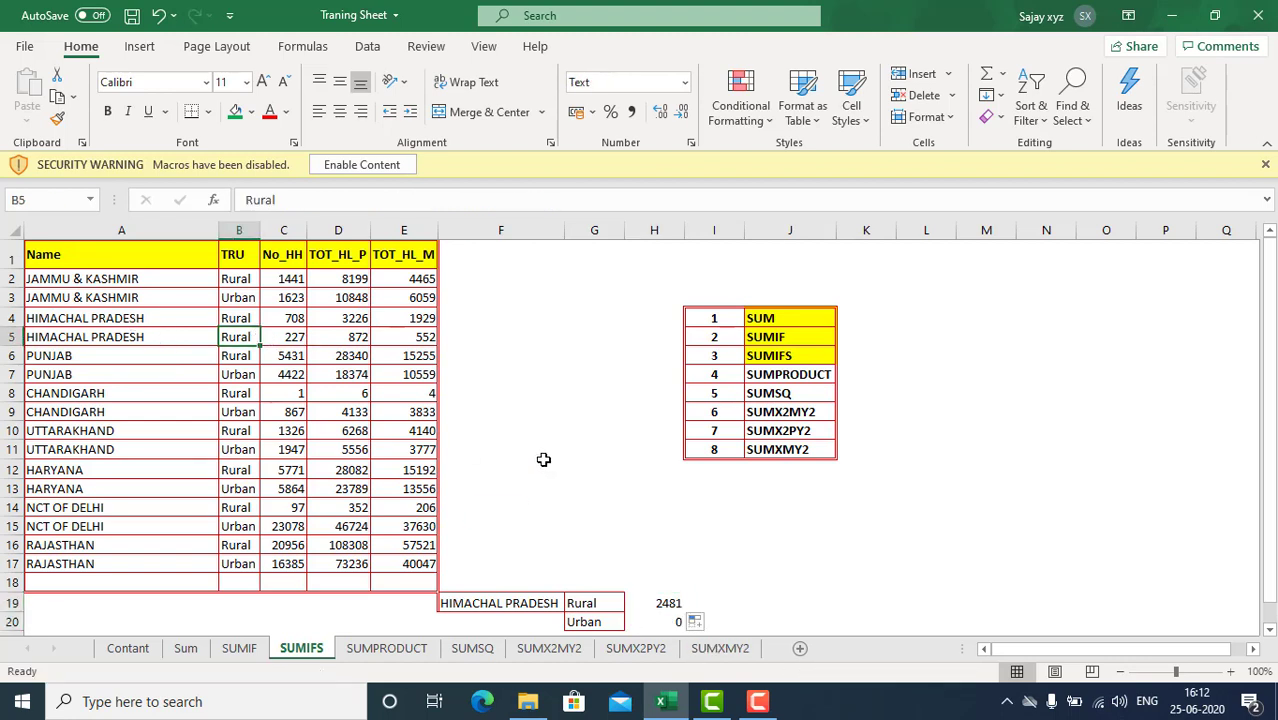
pyautogui.write('Urban')
pyautogui.press('Return')
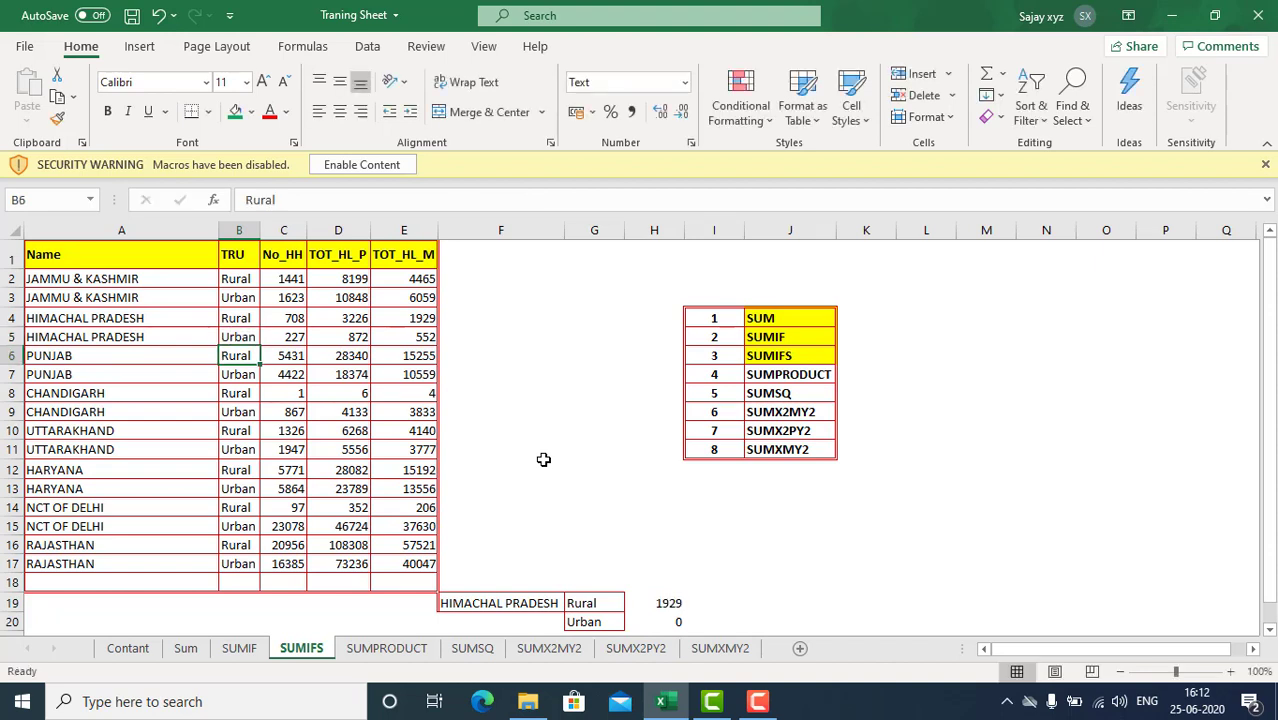
pyautogui.click(237, 337)
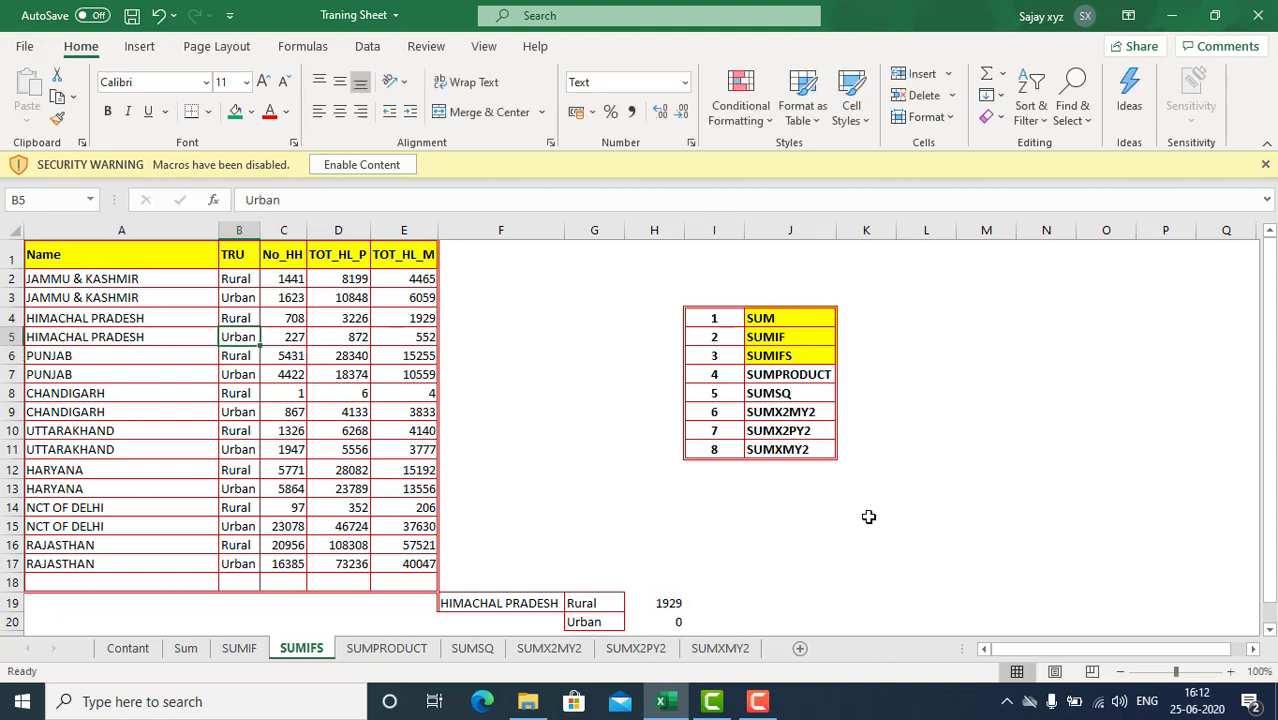
pyautogui.press('F2')
pyautogui.press('Escape')
# Step: Copy HIMACHAL PRADESH from F19 into F20 beside Urban and review the SUMIFS formula in H20
pyautogui.click(521, 603)
pyautogui.hotkey('ctrl', 'c')
pyautogui.press('Down')
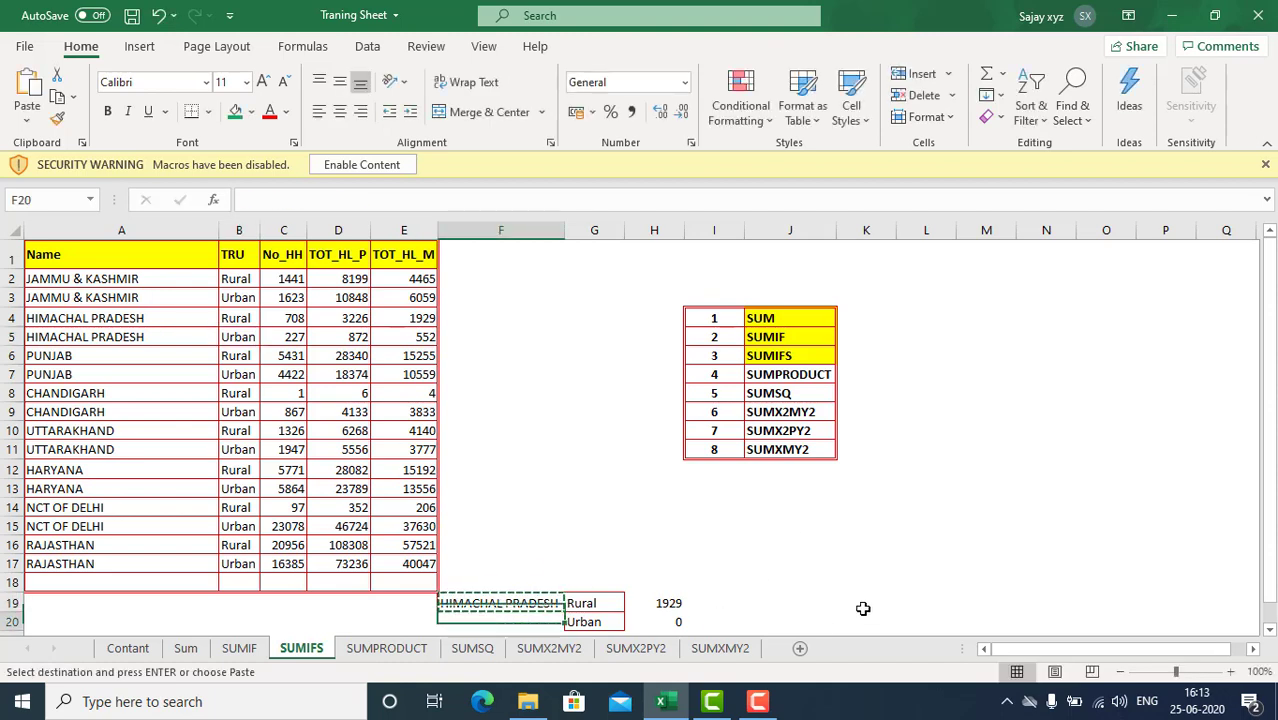
pyautogui.press('Return')
pyautogui.press('Right')
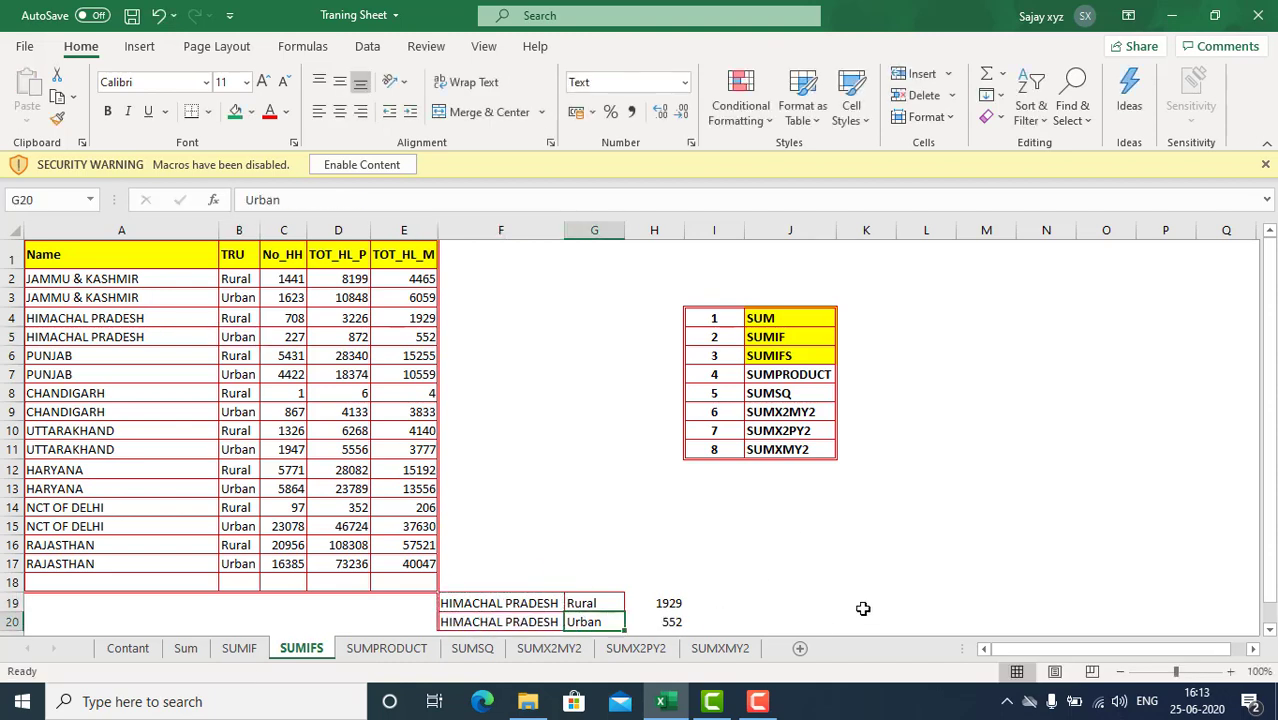
pyautogui.press('Right')
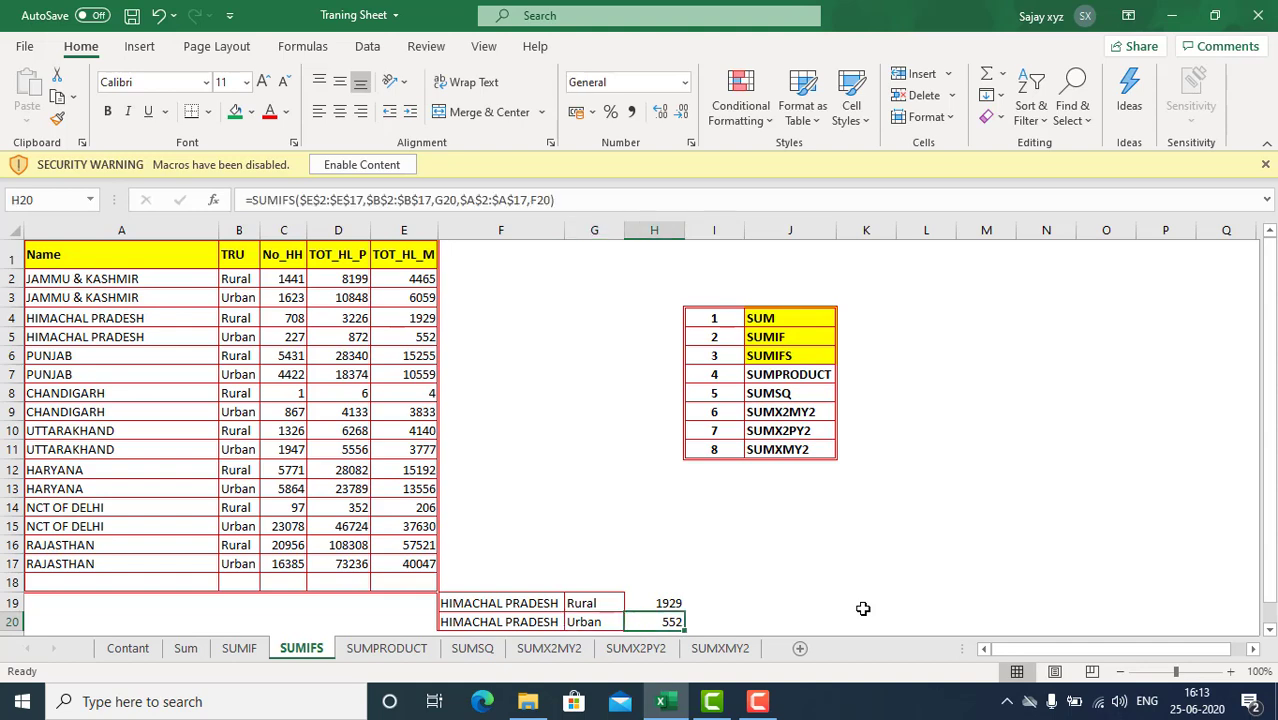
# Step: Review the SUMIFS formulas in H20 and H19 without changing them
pyautogui.press('F2')
pyautogui.press('Escape')
pyautogui.press('Up')
pyautogui.press('F2')
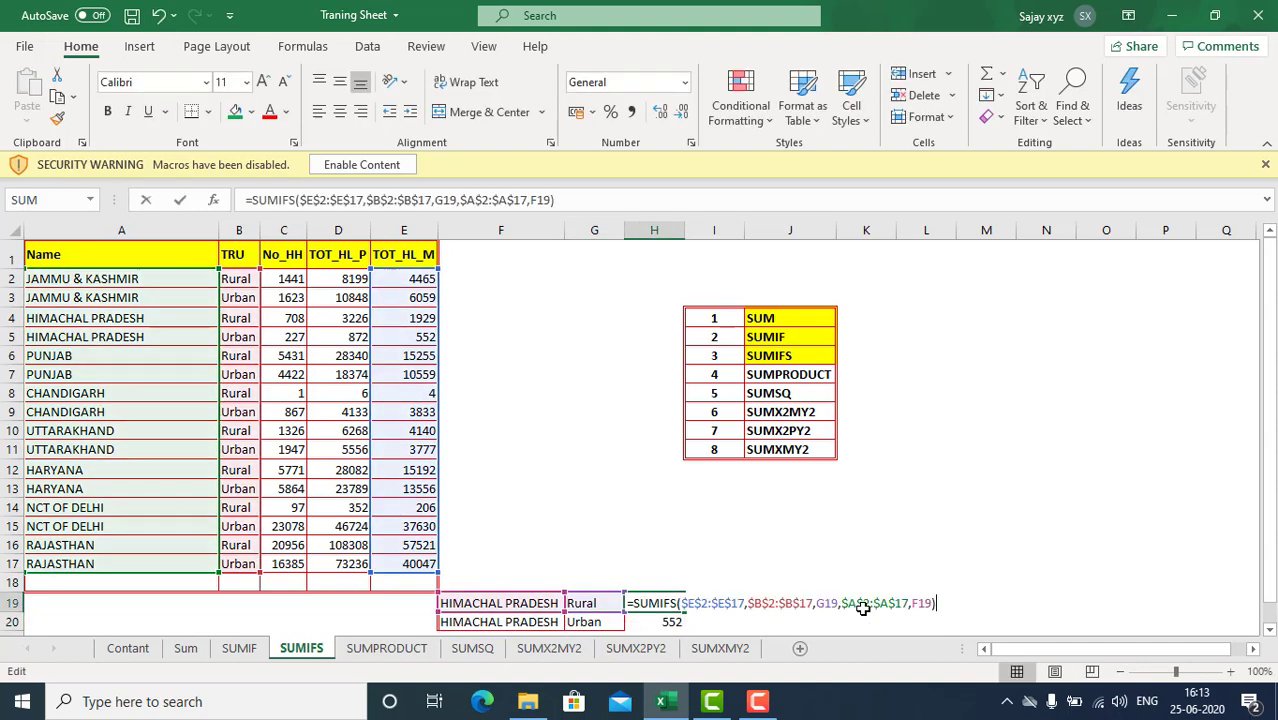
pyautogui.press('Escape')
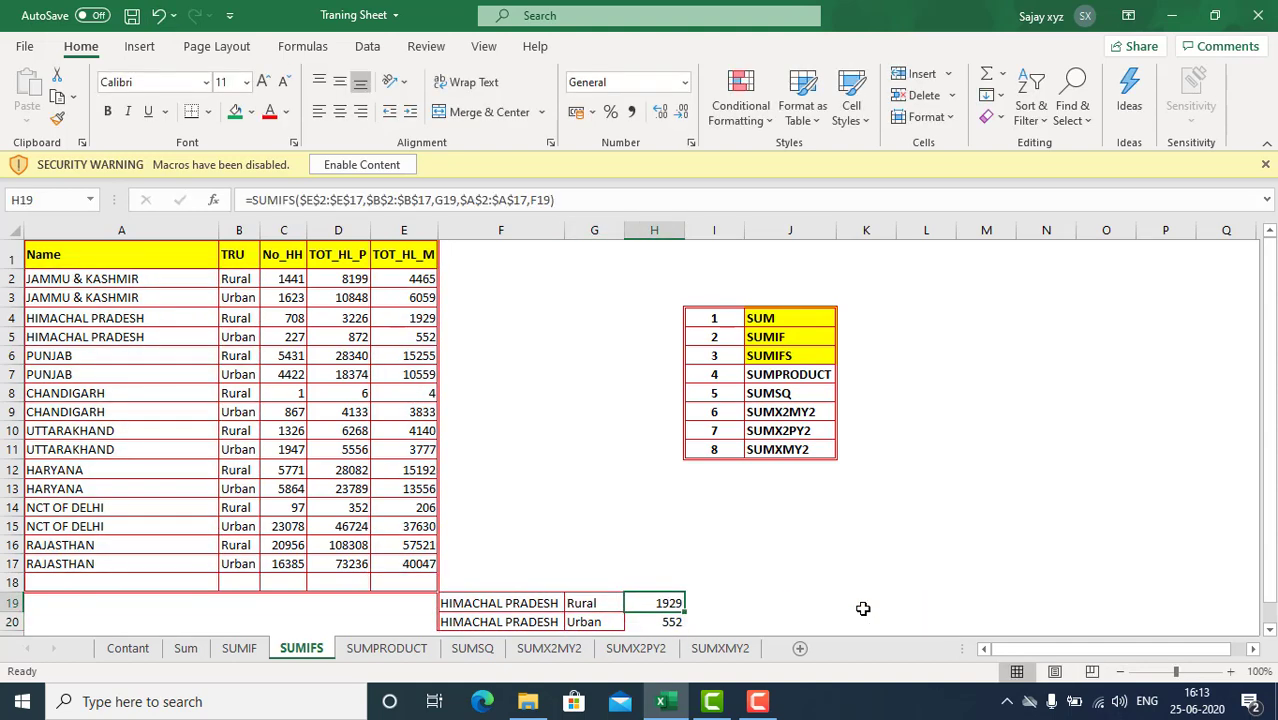
# Step: Fill HIMACHAL PRADESH from A5 down into A6 and set B6 to Urban
pyautogui.click(137, 350)
pyautogui.hotkey('ctrl', 'd')
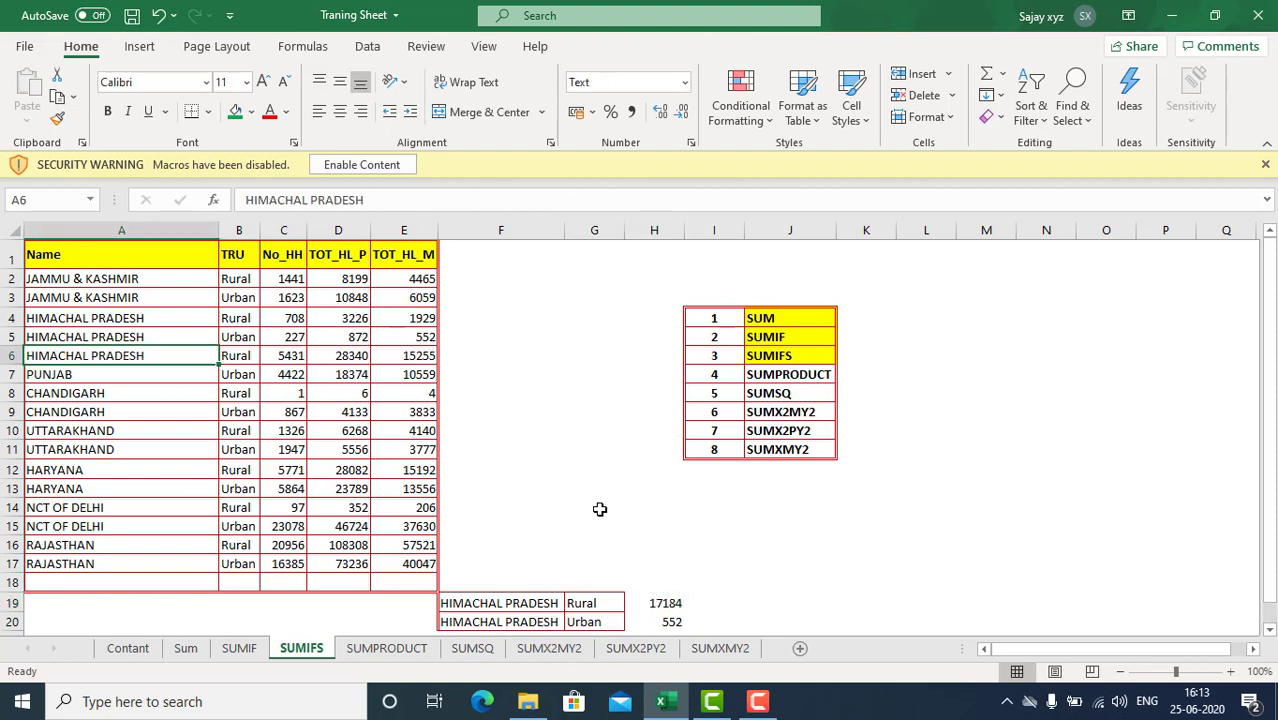
pyautogui.press('Right')
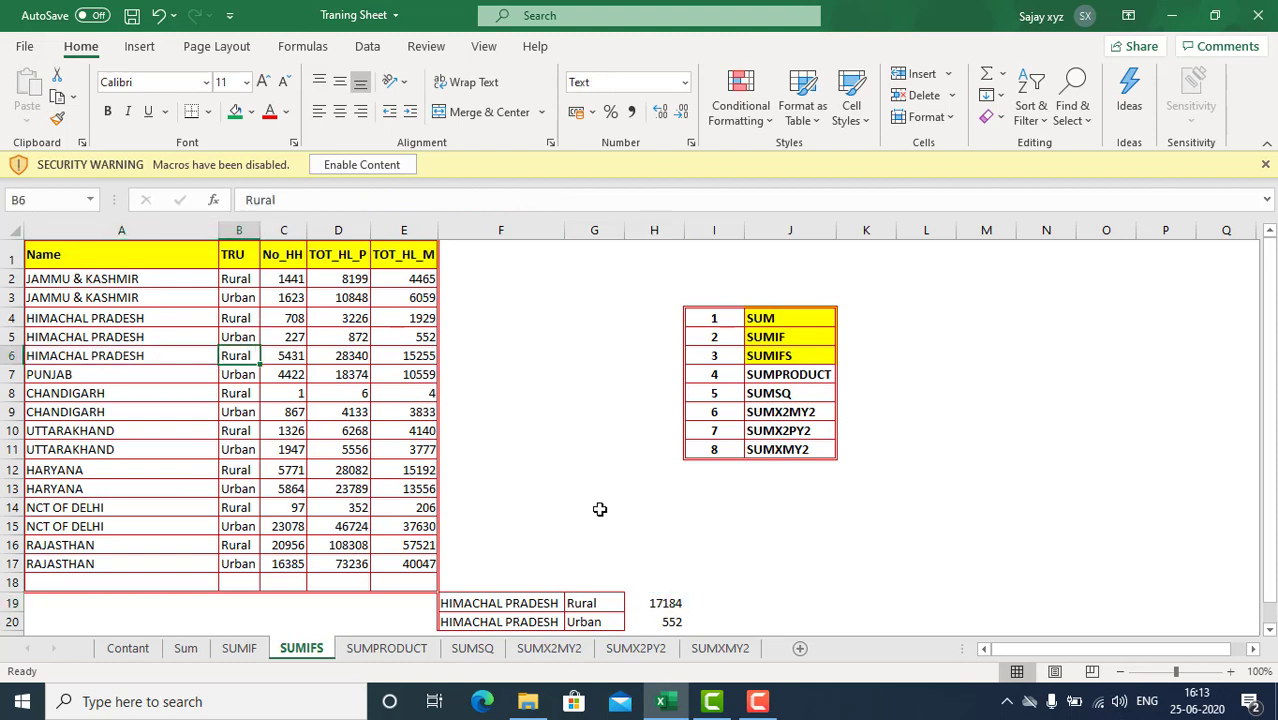
pyautogui.write('UR')
pyautogui.press('Return')
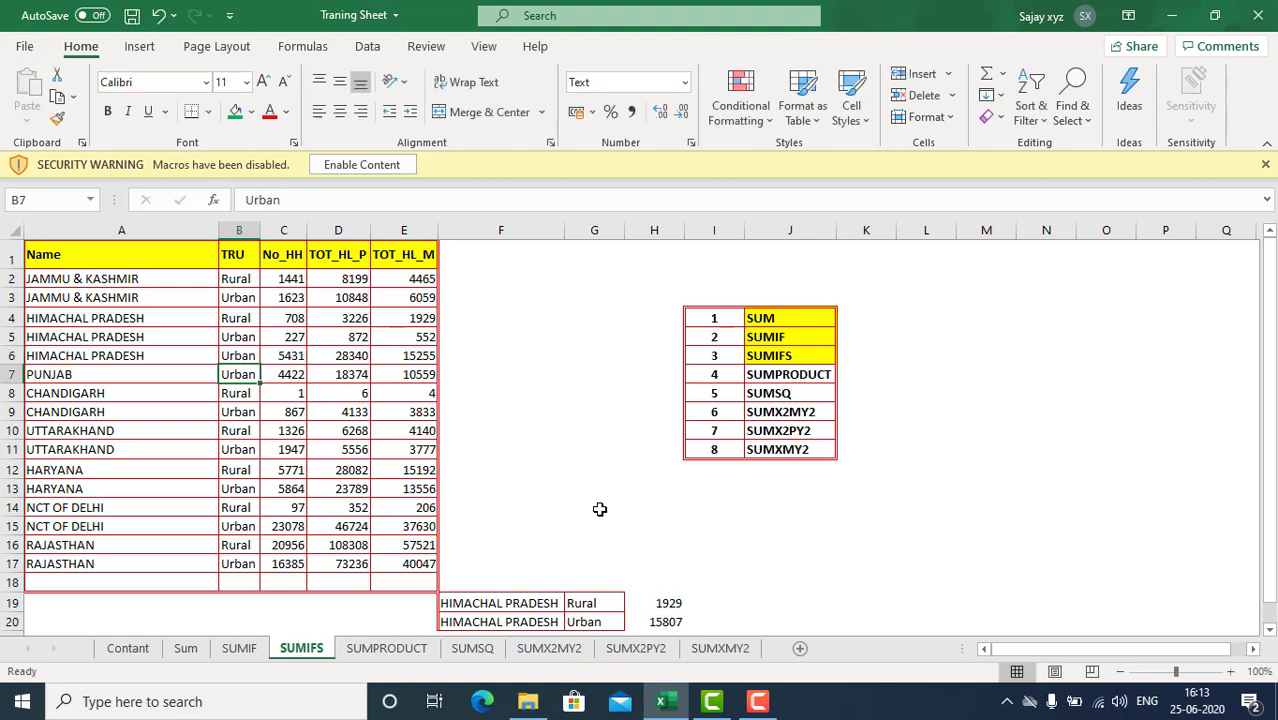
# Step: Compare the Urban SUMIFS result in H20 with the combined total of E5 and E6
pyautogui.click(650, 616)
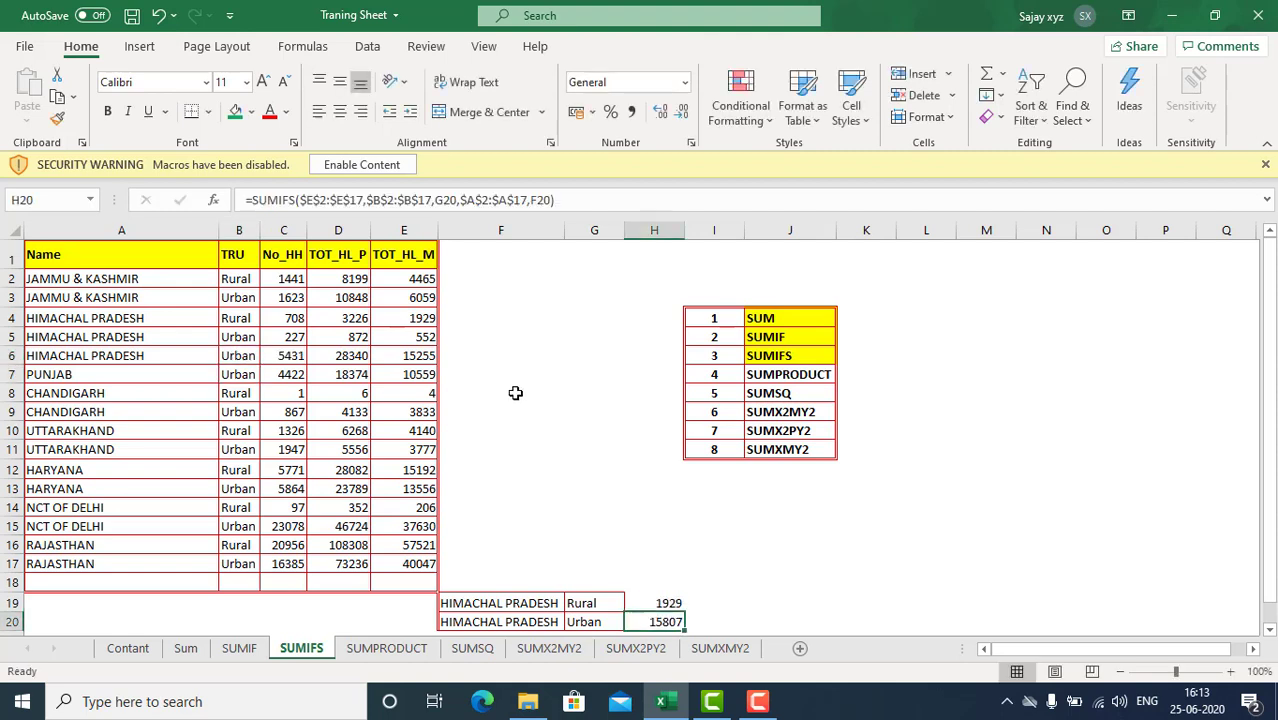
pyautogui.click(432, 372)
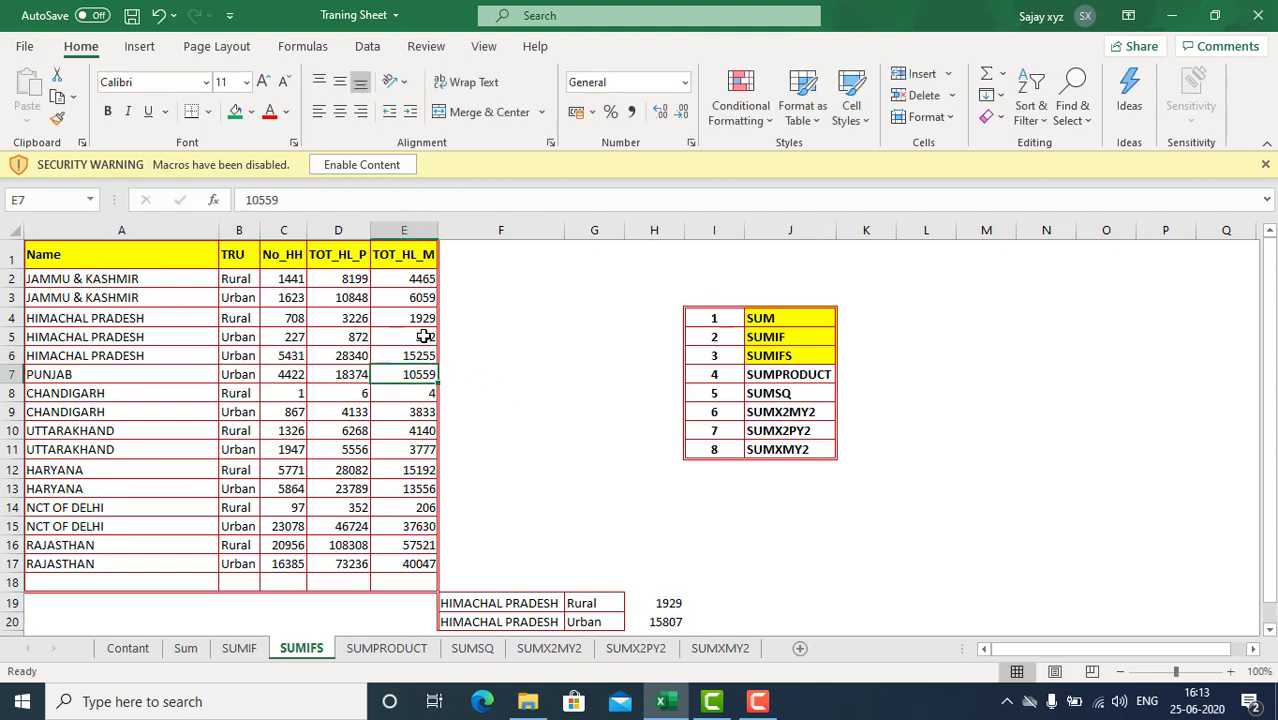
pyautogui.click(416, 357)
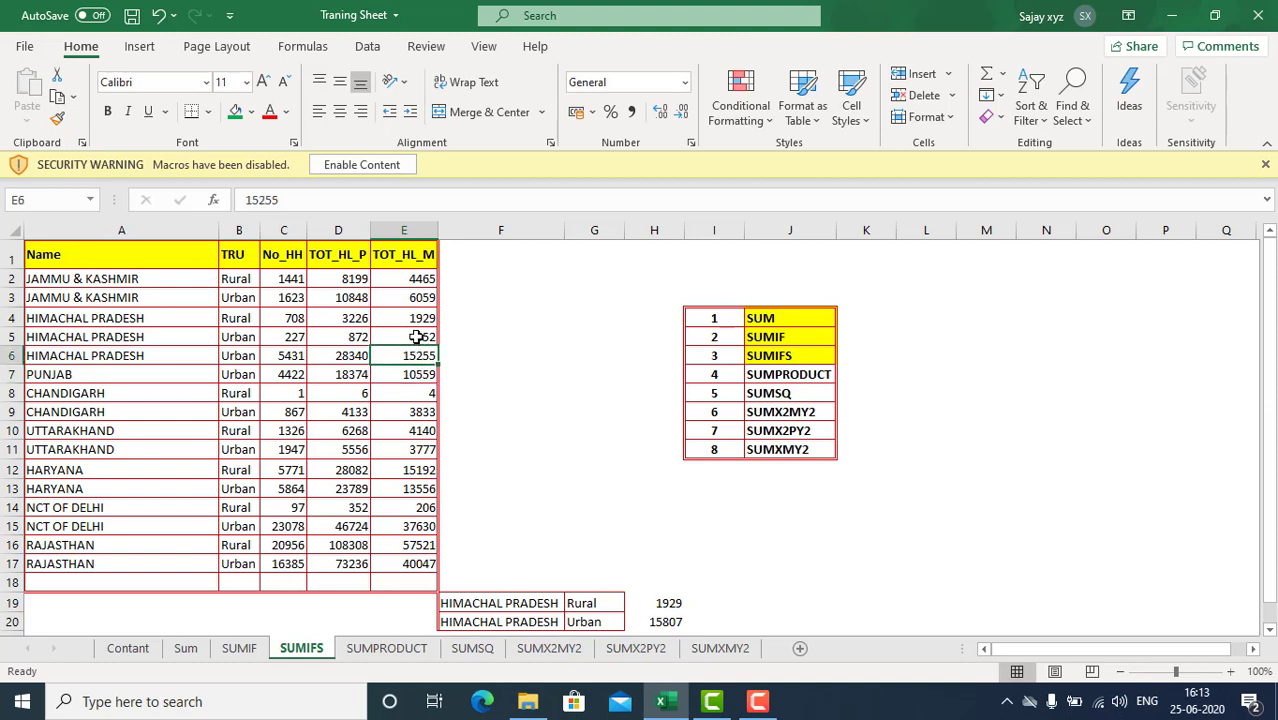
pyautogui.keyDown('ctrl'); pyautogui.click(416, 337); pyautogui.keyUp('ctrl')
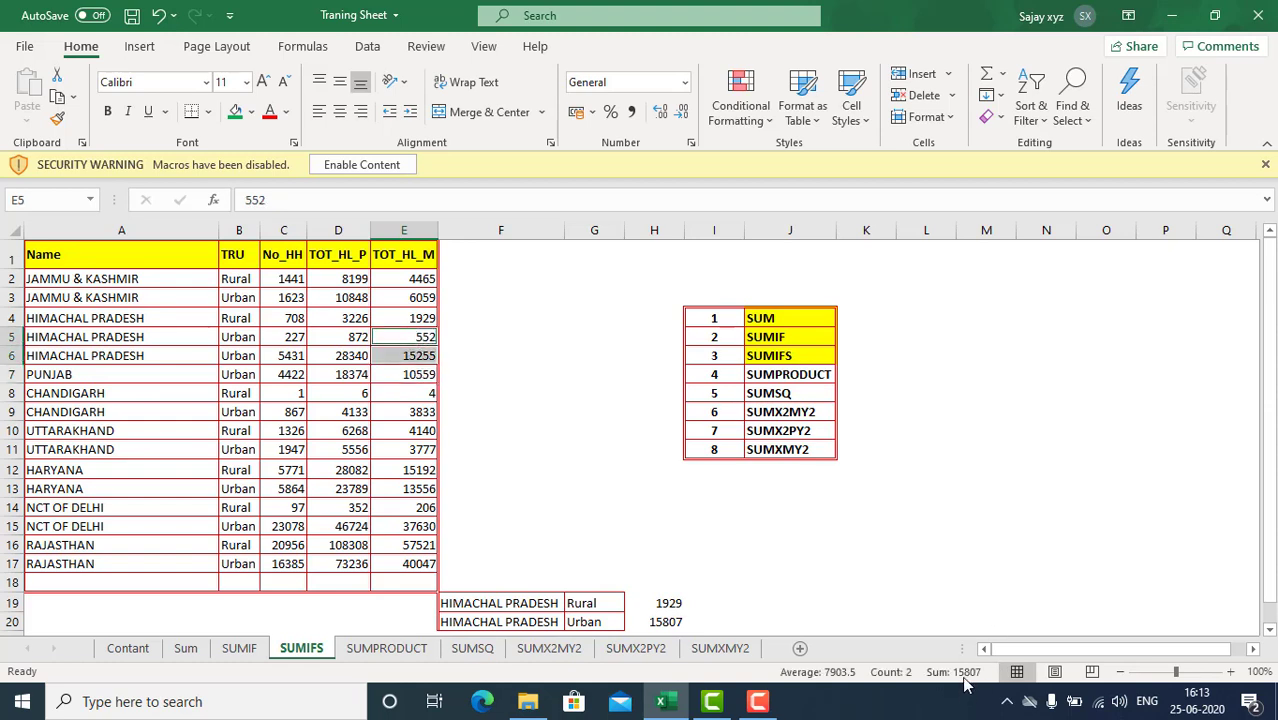
# Step: Undo the Urban entry in B6 and save the workbook
pyautogui.click(128, 355)
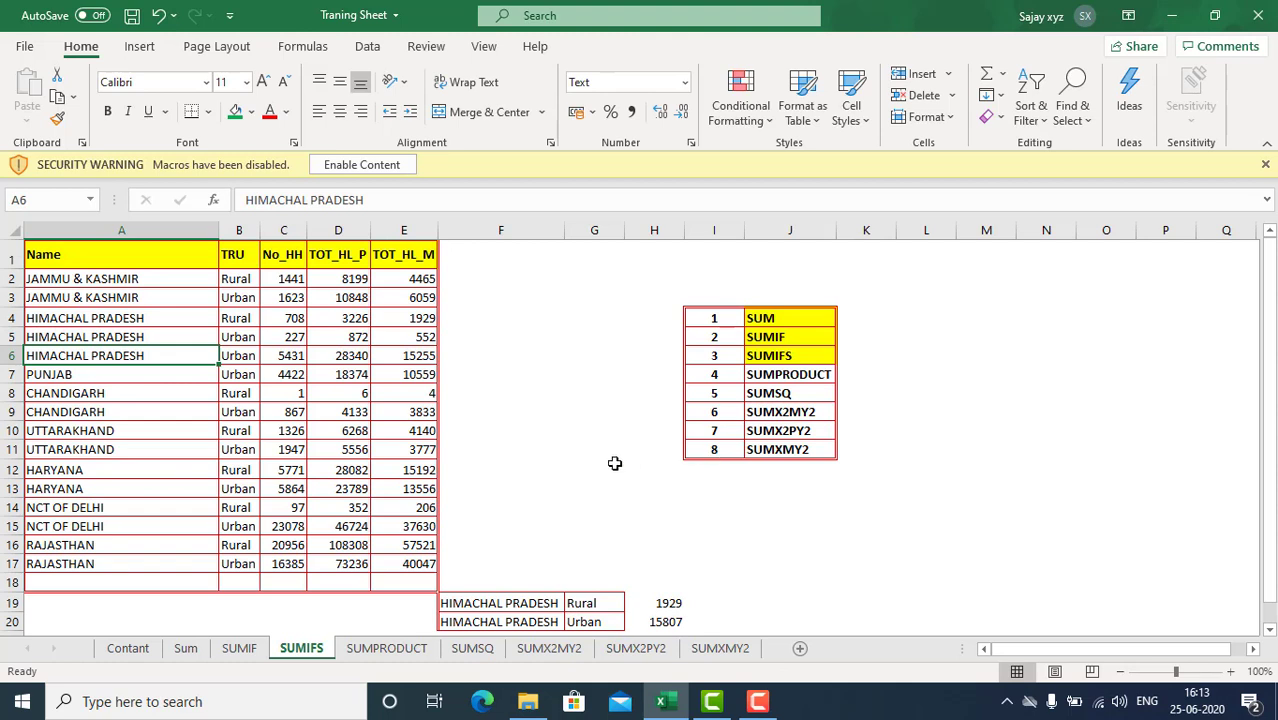
pyautogui.hotkey('ctrl', 'z')
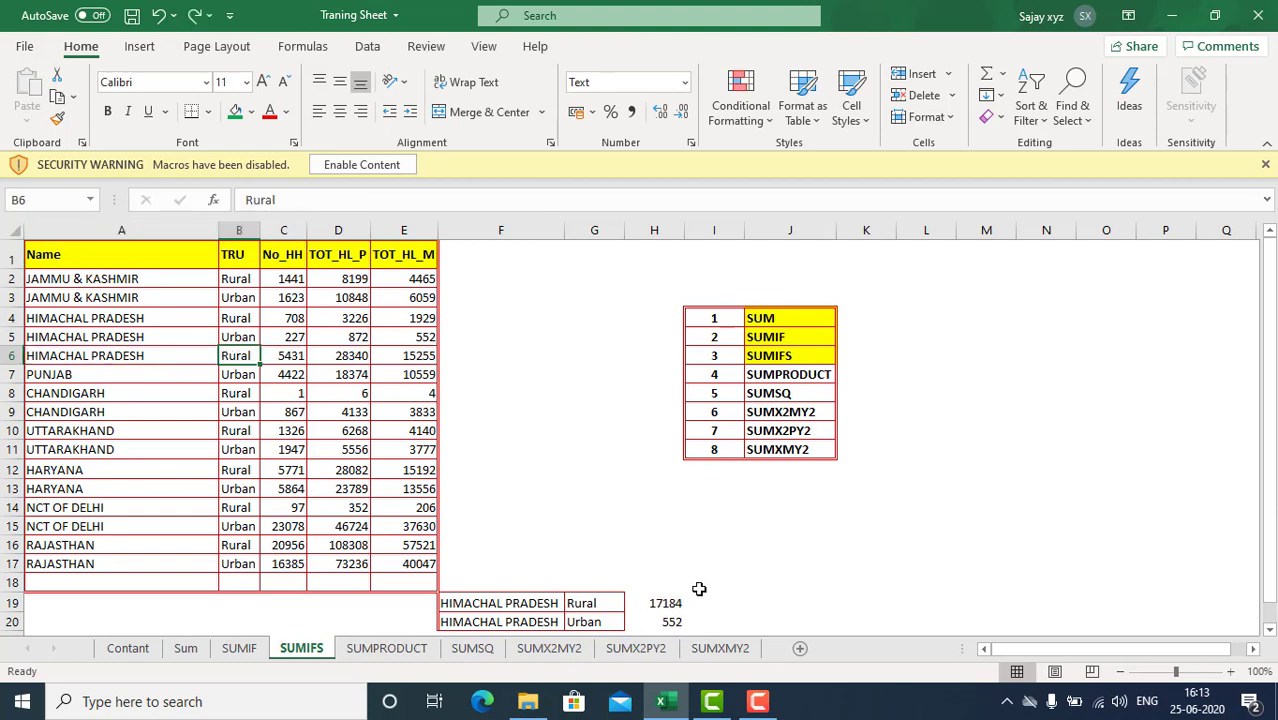
pyautogui.hotkey('ctrl', 's')
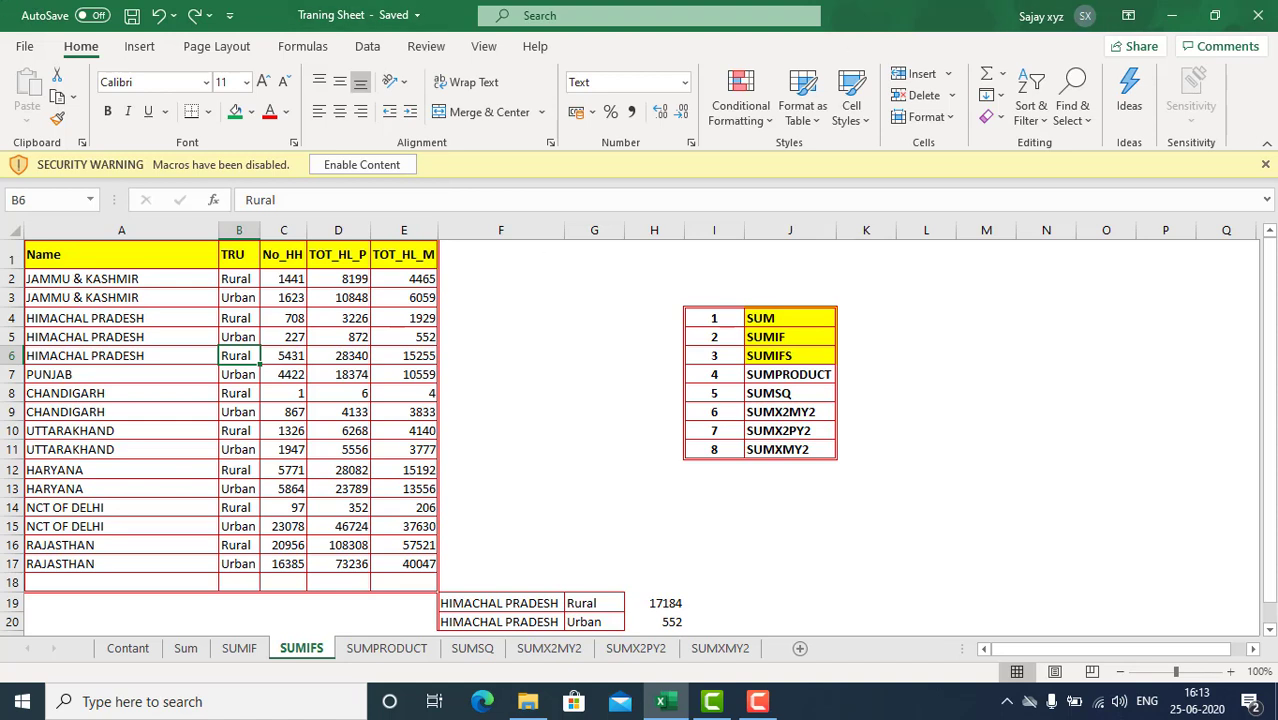
# Step: Check the Rural criterion in G19 and the SUMIFS formula in H19, and save the workbook again
pyautogui.click(585, 604)
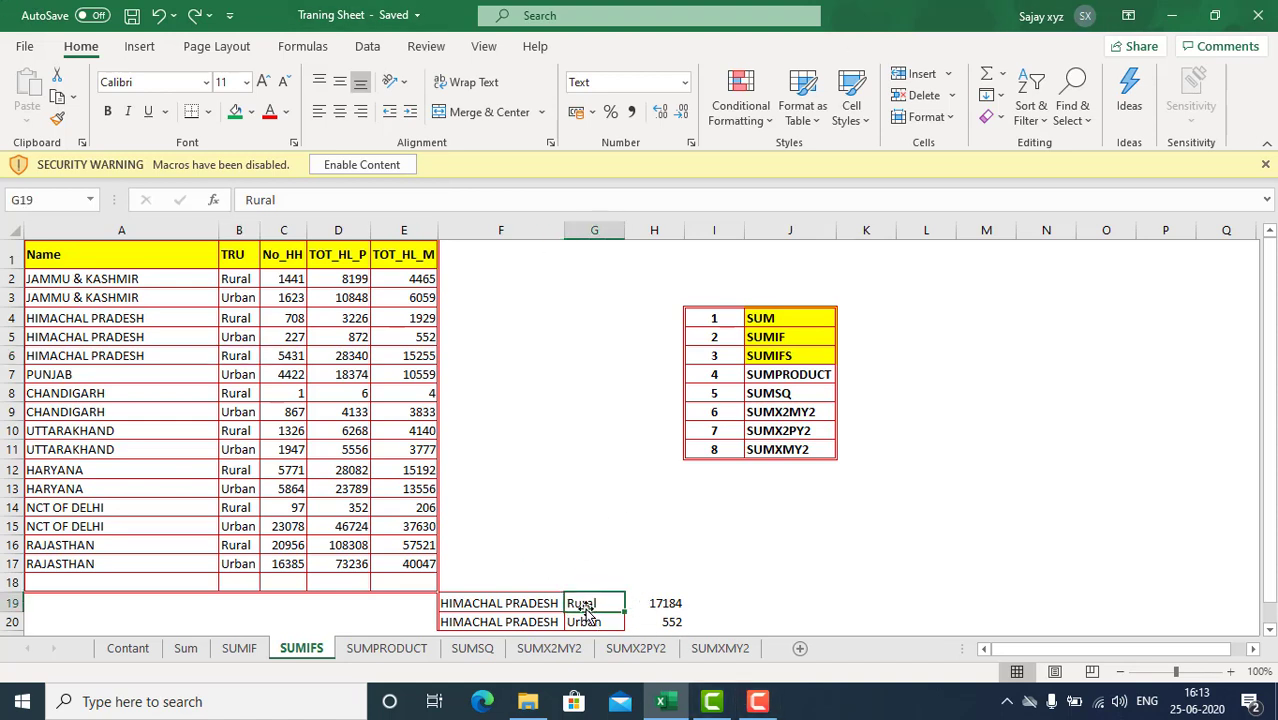
pyautogui.click(665, 603)
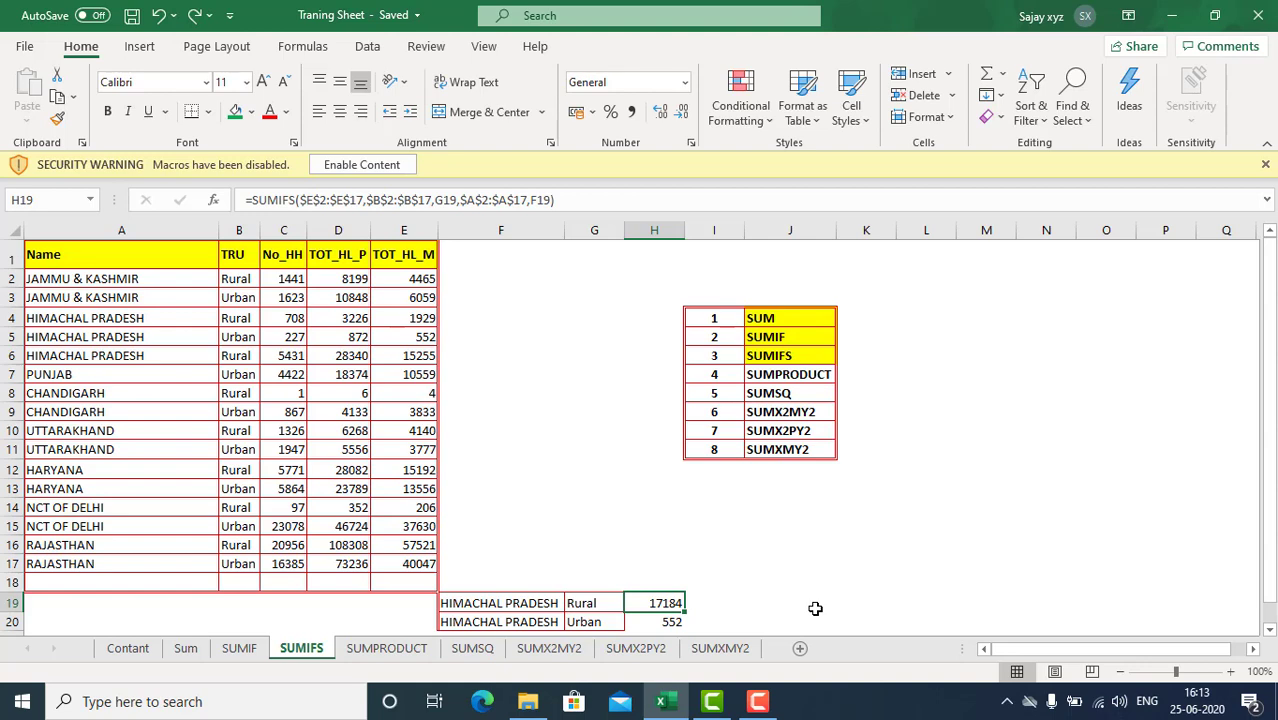
pyautogui.hotkey('ctrl', 's')
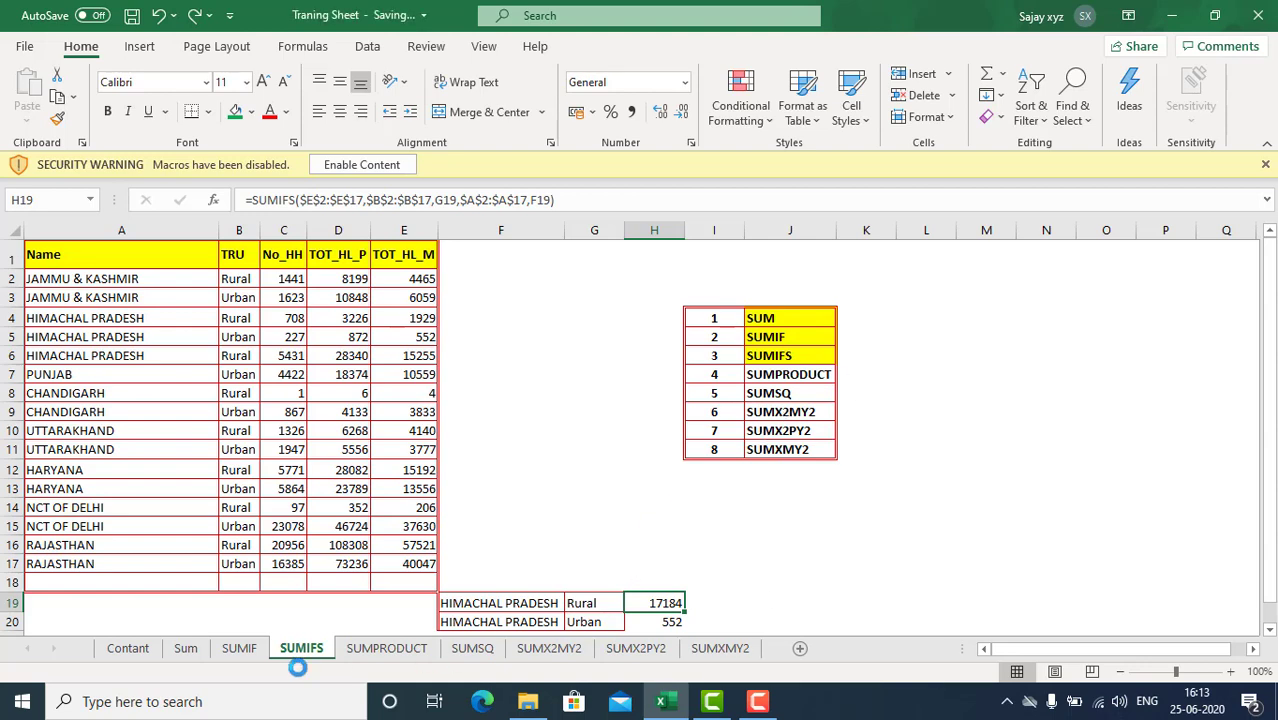
# Step: Open the SUMPRODUCT sheet and review the SUMPRODUCT syntax note in K7
pyautogui.click(386, 648)
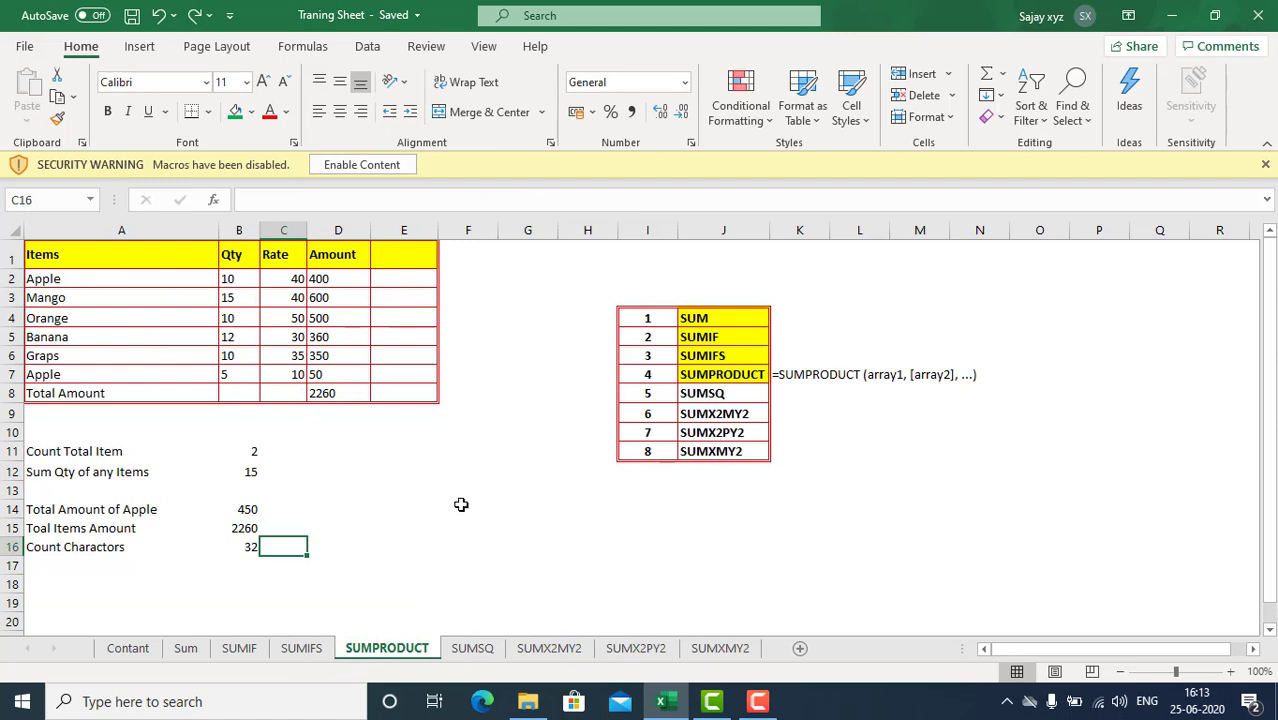
pyautogui.click(728, 393)
pyautogui.click(724, 376)
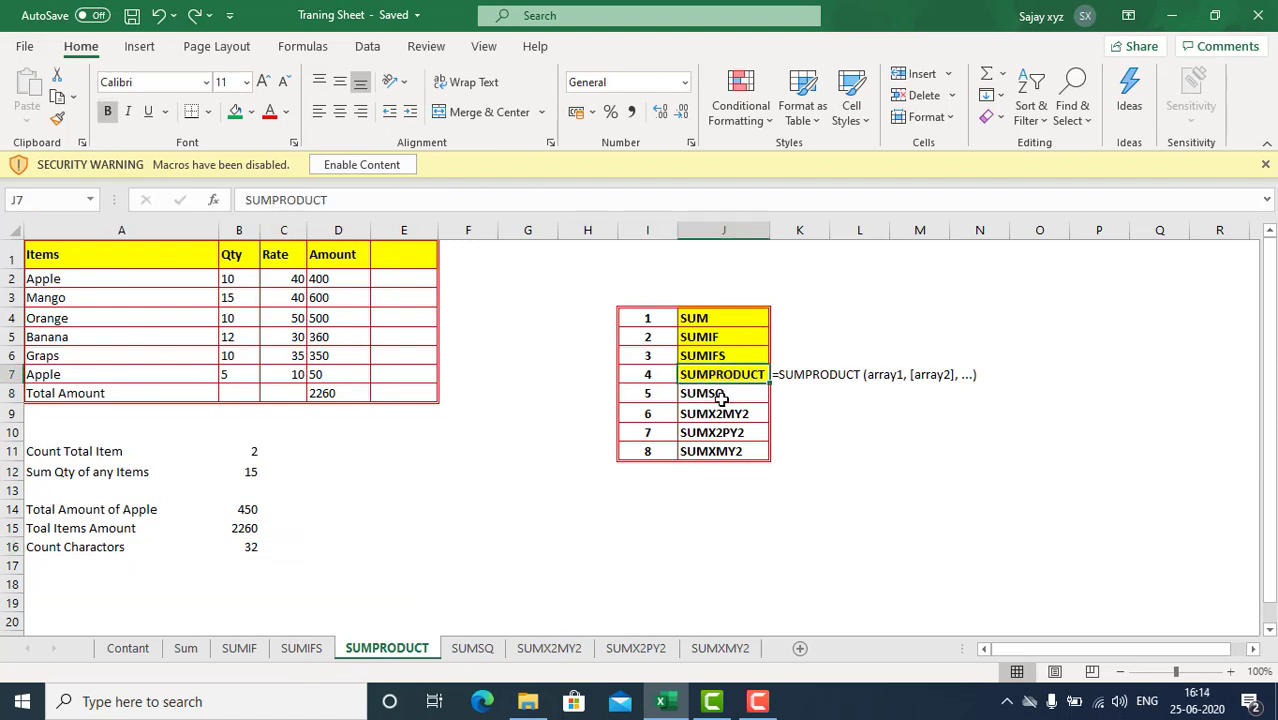
pyautogui.click(802, 375)
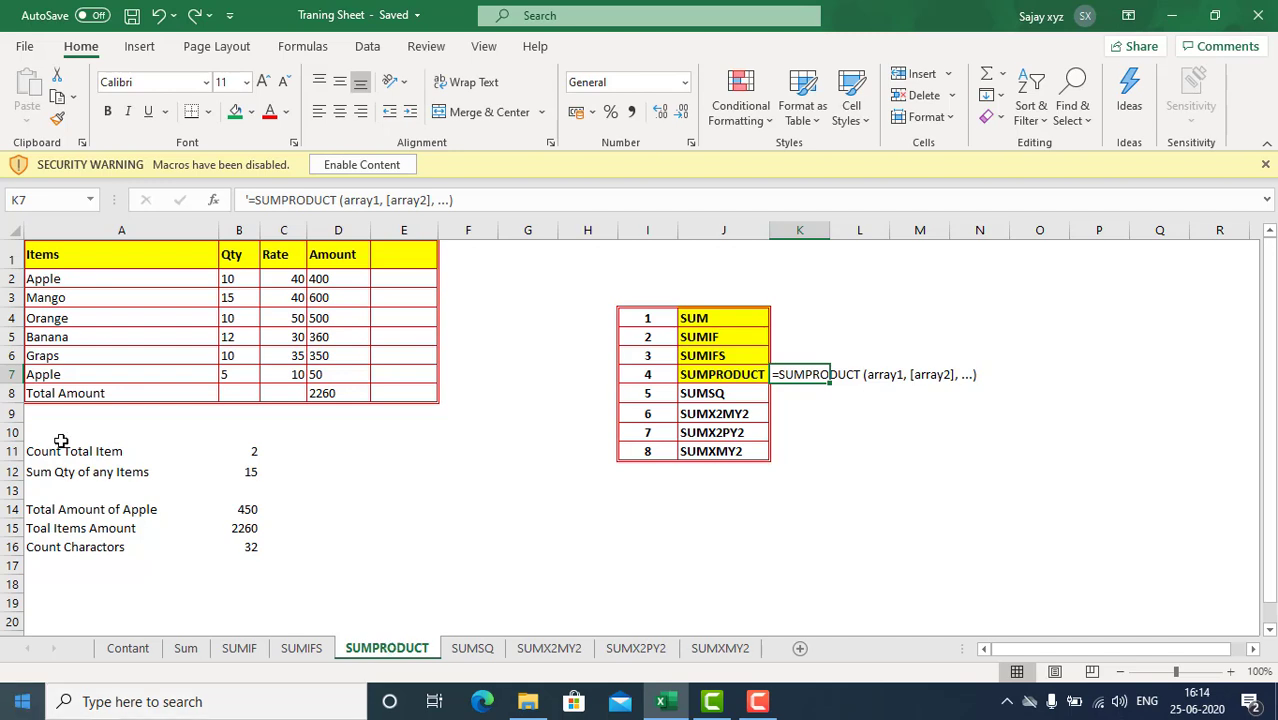
# Step: Examine the Qty values in B2:B7, the Rate values in C2:C7 and the Amount formula in D2
pyautogui.click(238, 277)
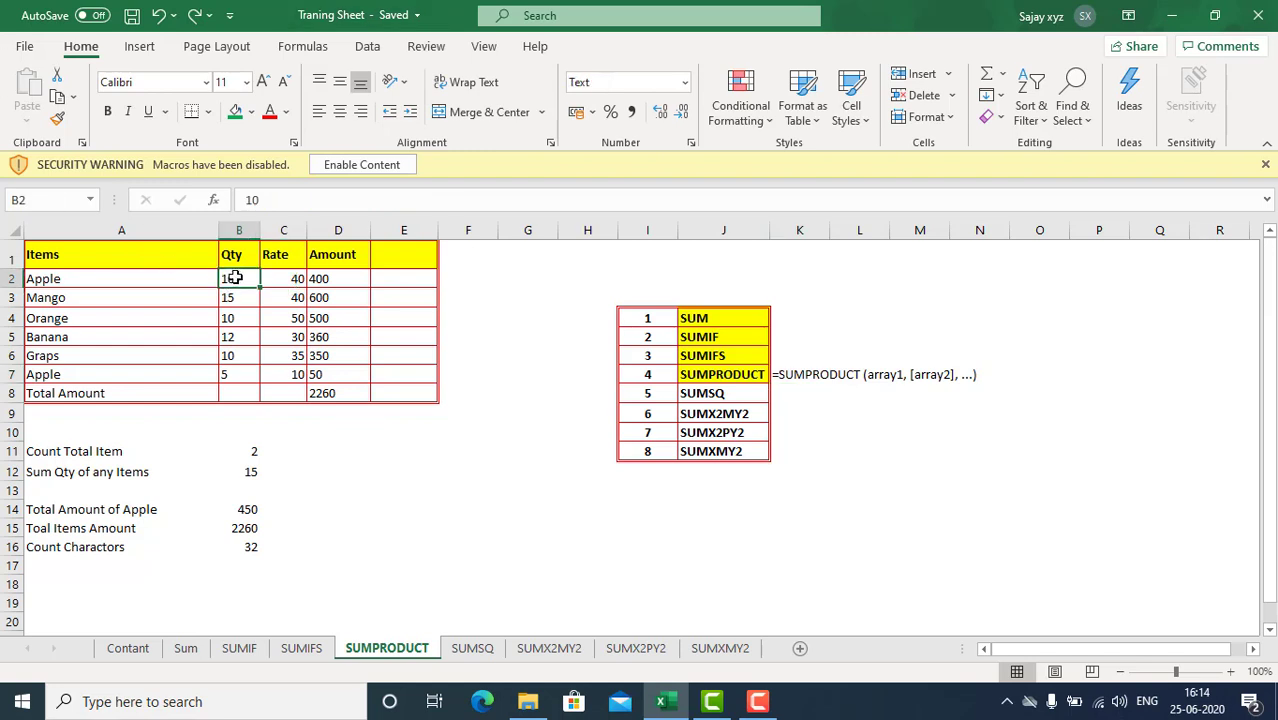
pyautogui.moveTo(237, 282); pyautogui.dragTo(238, 376)
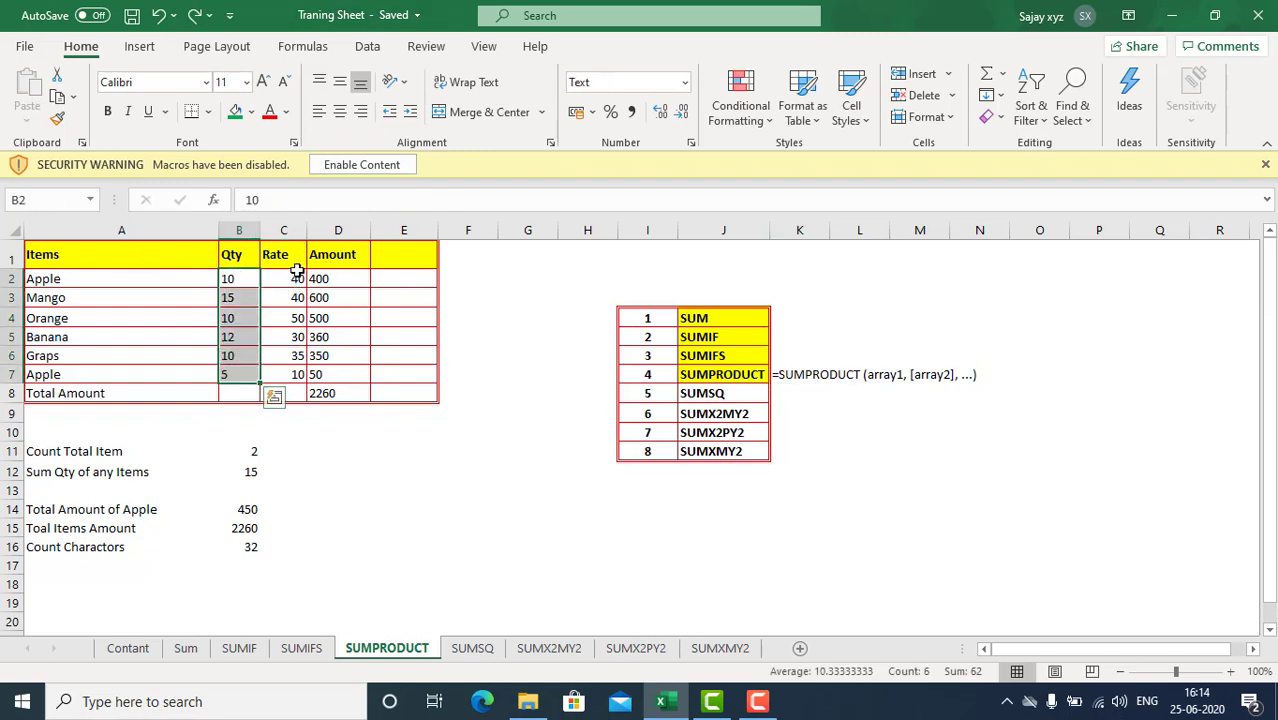
pyautogui.moveTo(299, 272); pyautogui.dragTo(290, 376)
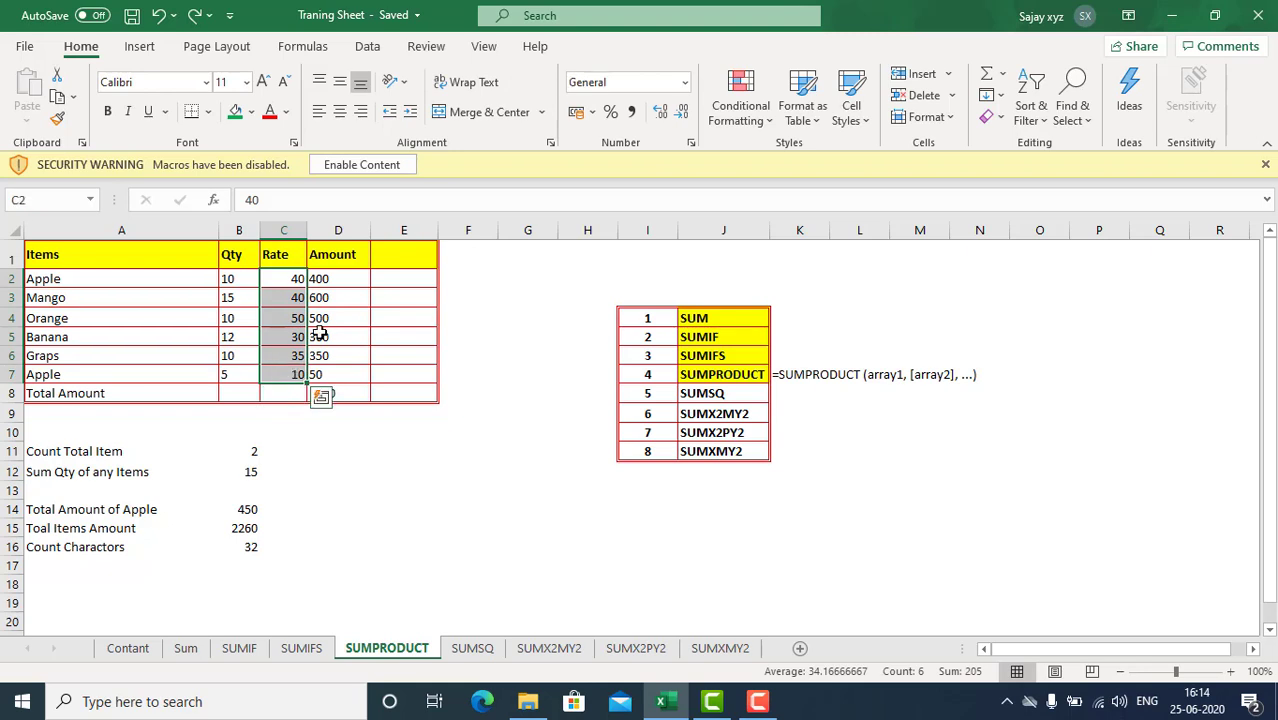
pyautogui.click(330, 279)
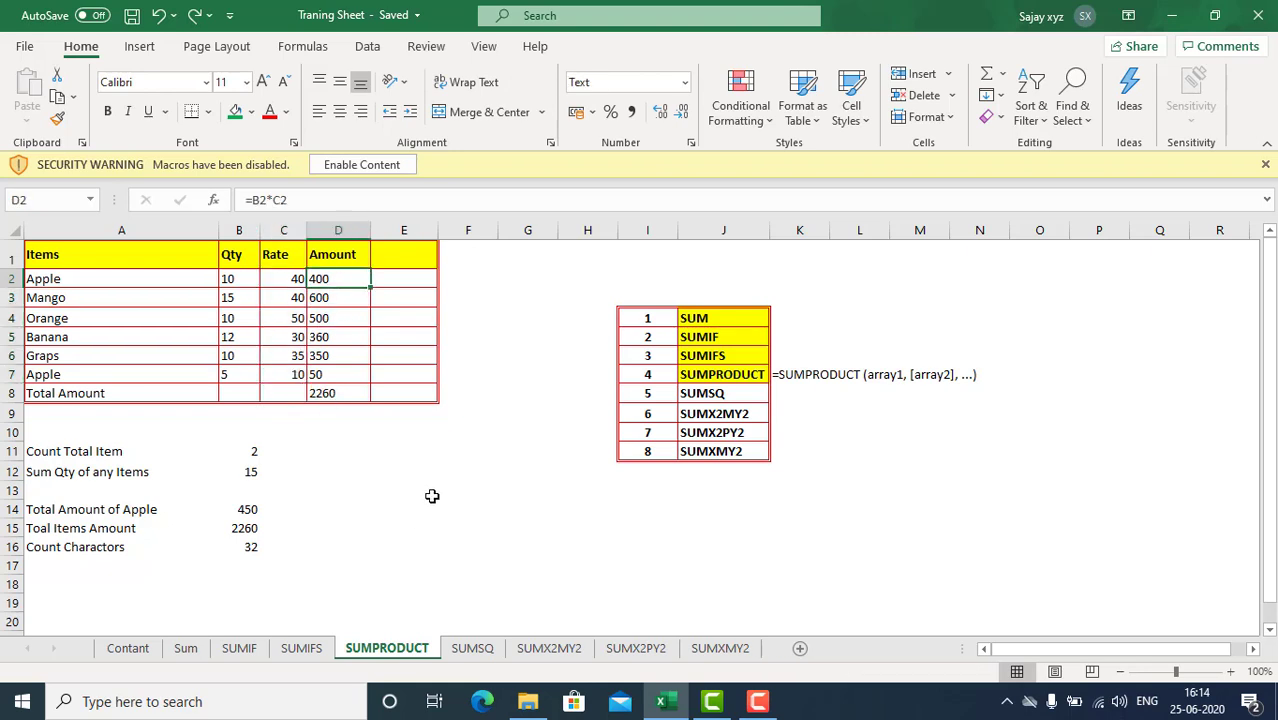
pyautogui.press('F2')
pyautogui.press('Escape')
pyautogui.press('F2')
pyautogui.press('Escape')
# Step: Clear the Amount column in D2:D8, including the total, and save the workbook
pyautogui.hotkey('shift', 'Down')
pyautogui.hotkey('shift', 'Down')
pyautogui.hotkey('shift', 'Down')
pyautogui.hotkey('shift', 'Down')
pyautogui.hotkey('shift', 'Down')
pyautogui.hotkey('shift', 'Down')
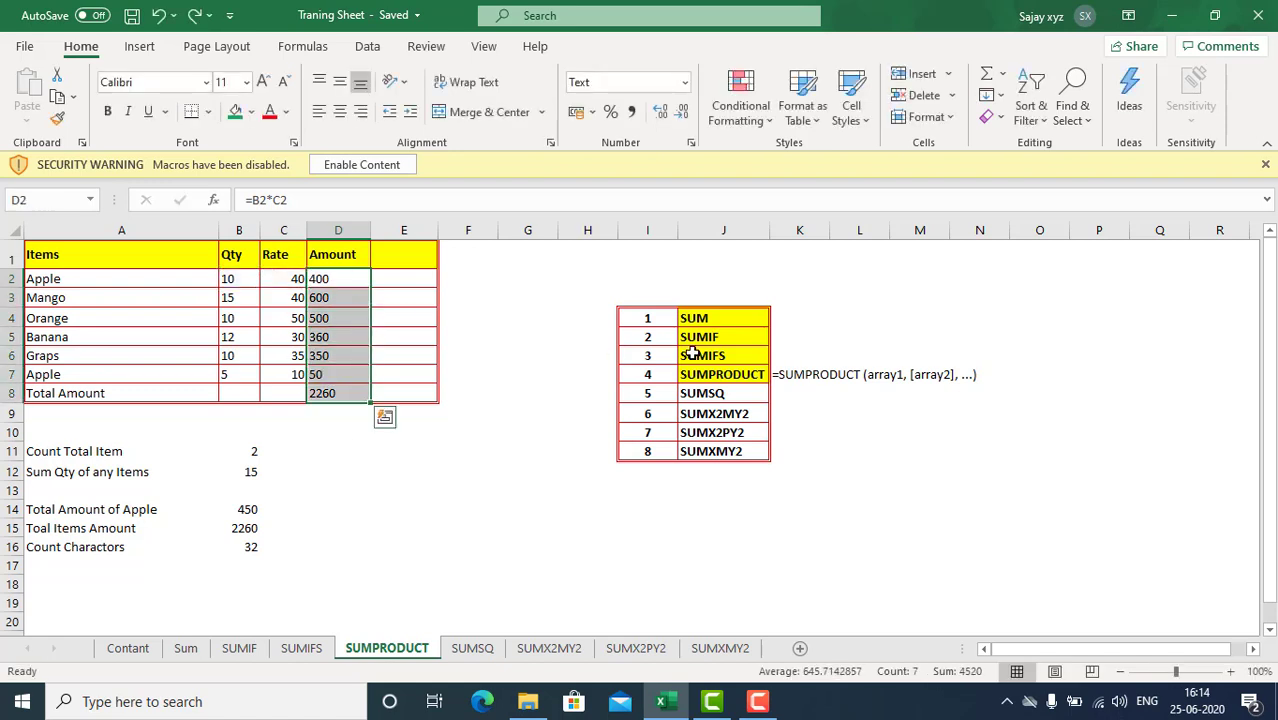
pyautogui.press('Delete')
pyautogui.press('Left')
pyautogui.press('Left')
pyautogui.press('Right')
pyautogui.press('Right')
pyautogui.press('Right')
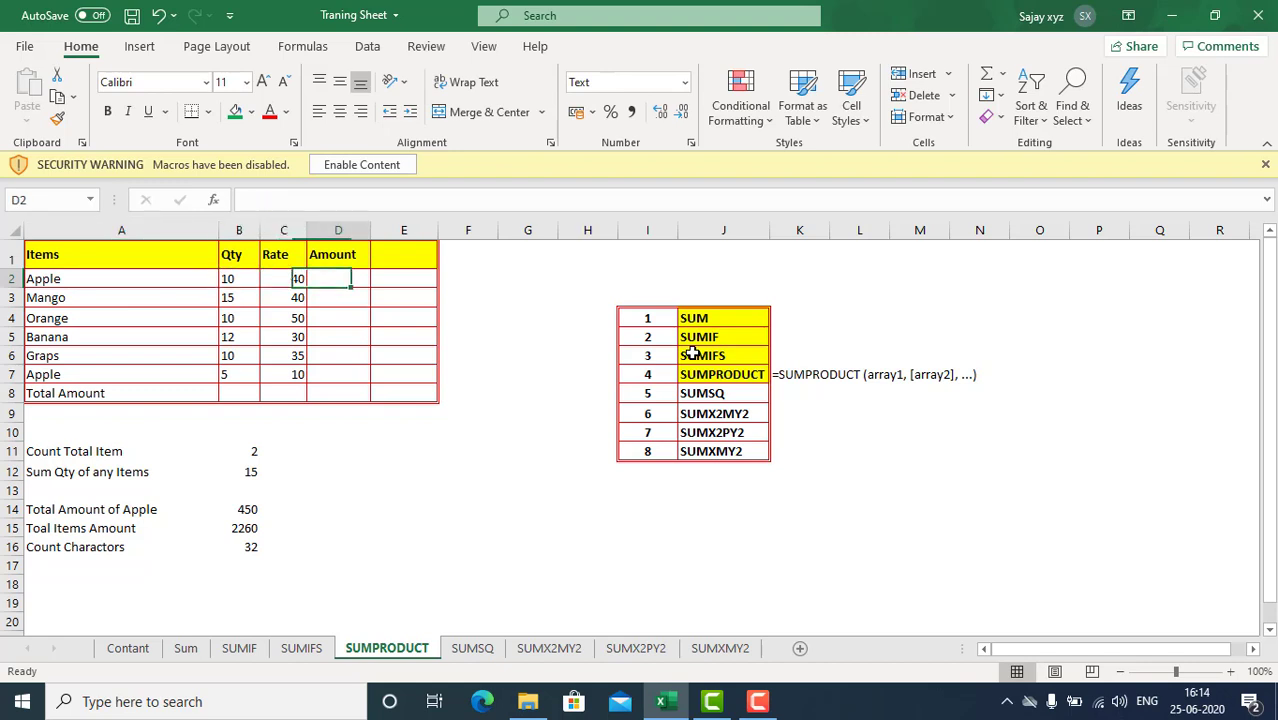
pyautogui.hotkey('ctrl', 's')
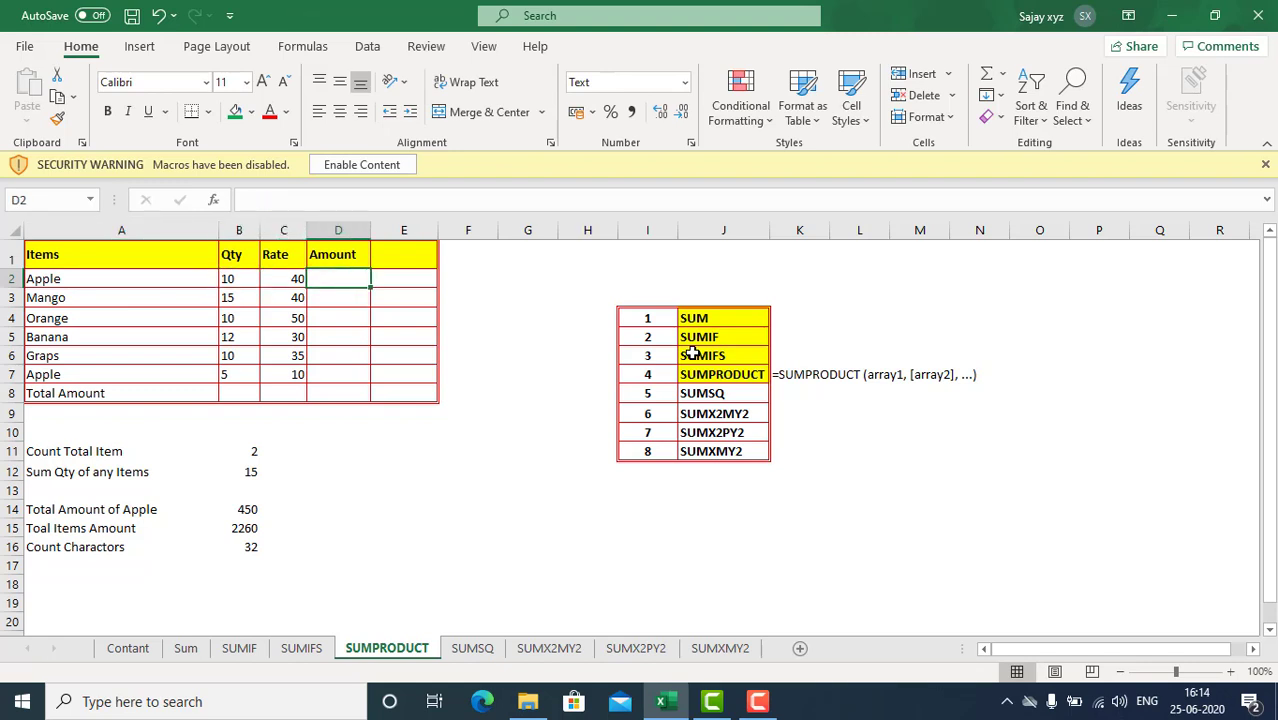
# Step: Enter the formula =B2*C2 in D2 to multiply the first Apple row's Qty by its Rate
pyautogui.write('=')
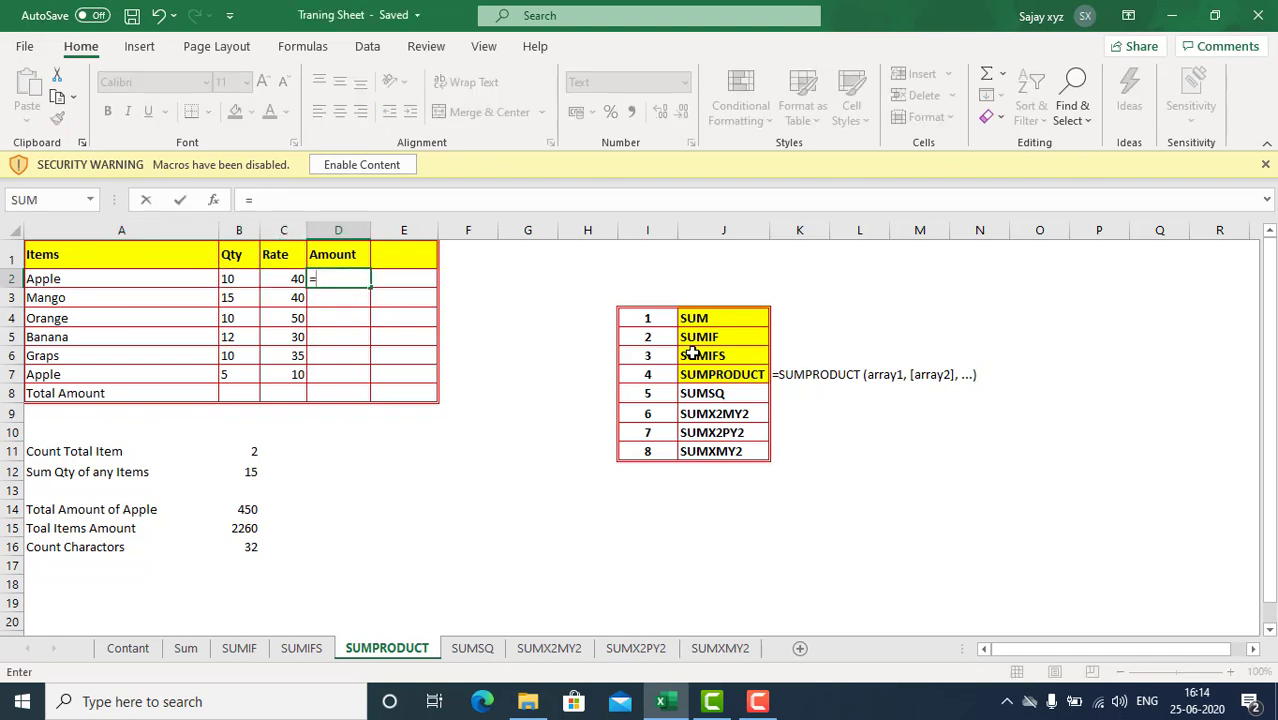
pyautogui.press('Left')
pyautogui.press('Left')
pyautogui.write('*')
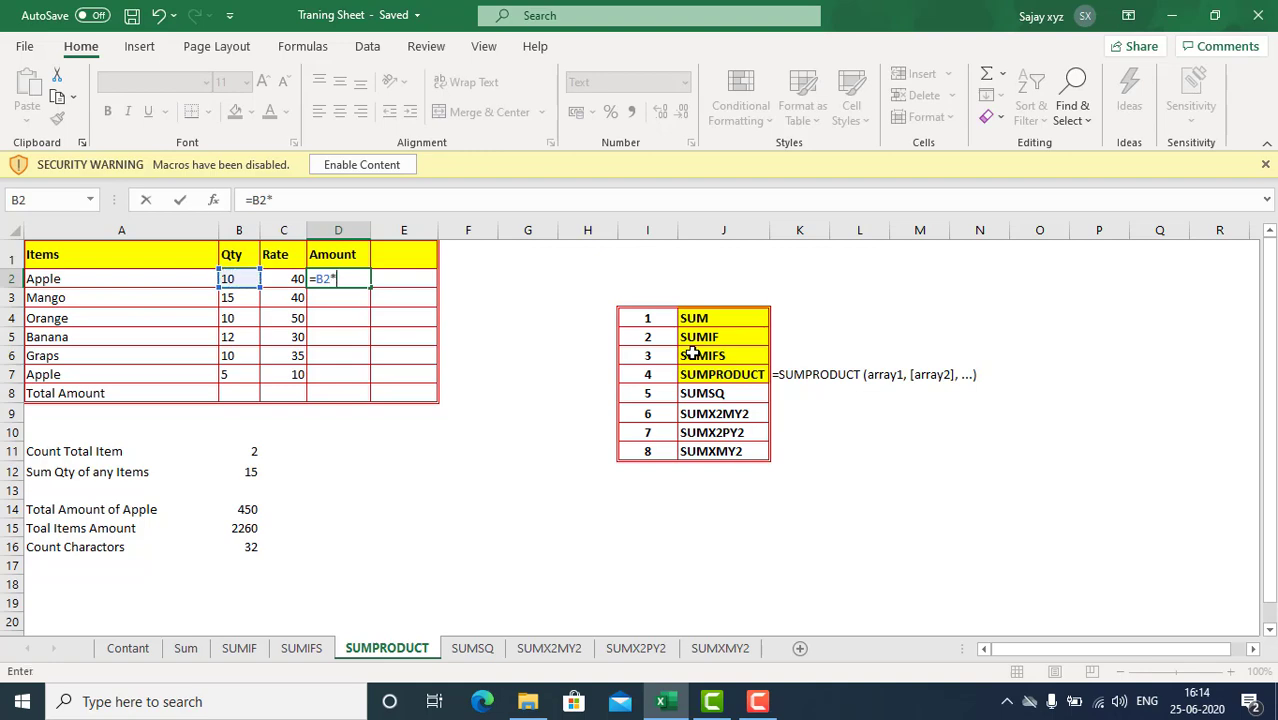
pyautogui.press('Right')
pyautogui.press('Return')
pyautogui.press('Up')
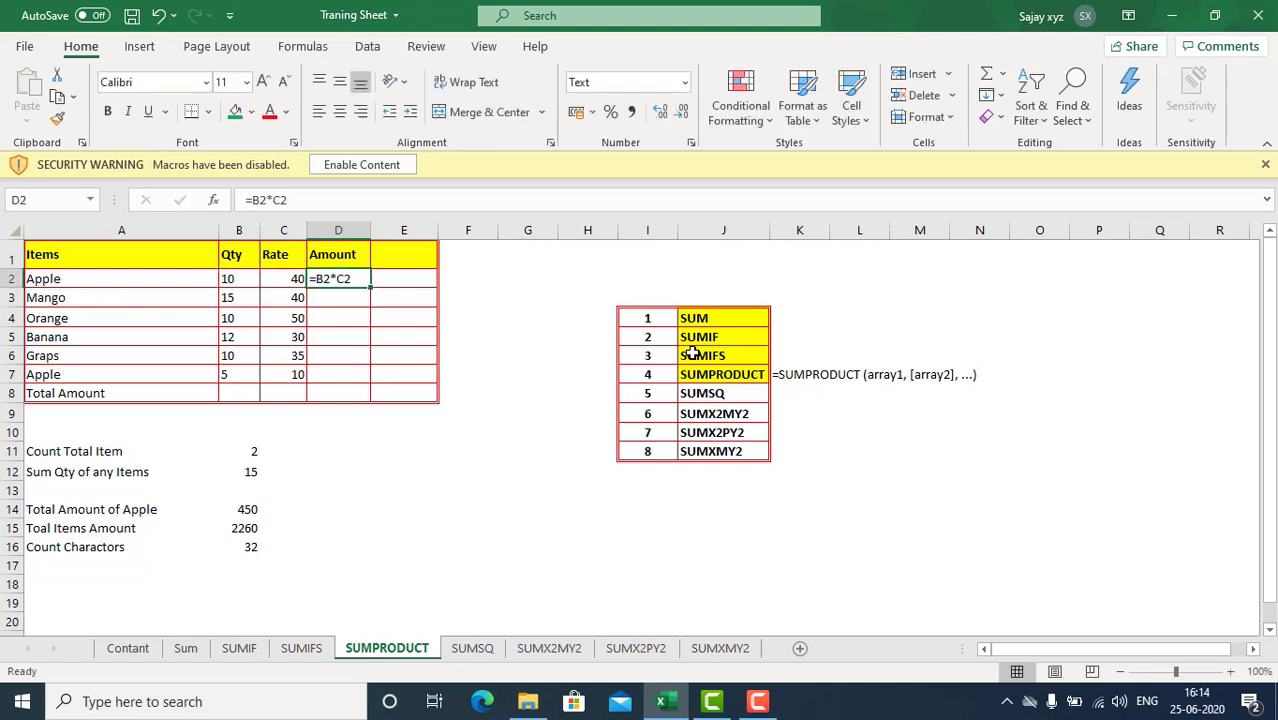
# Step: Inspect the formula text in D2 and the neighbouring Qty and Rate cells in row 2
pyautogui.hotkey('alt', 'a')
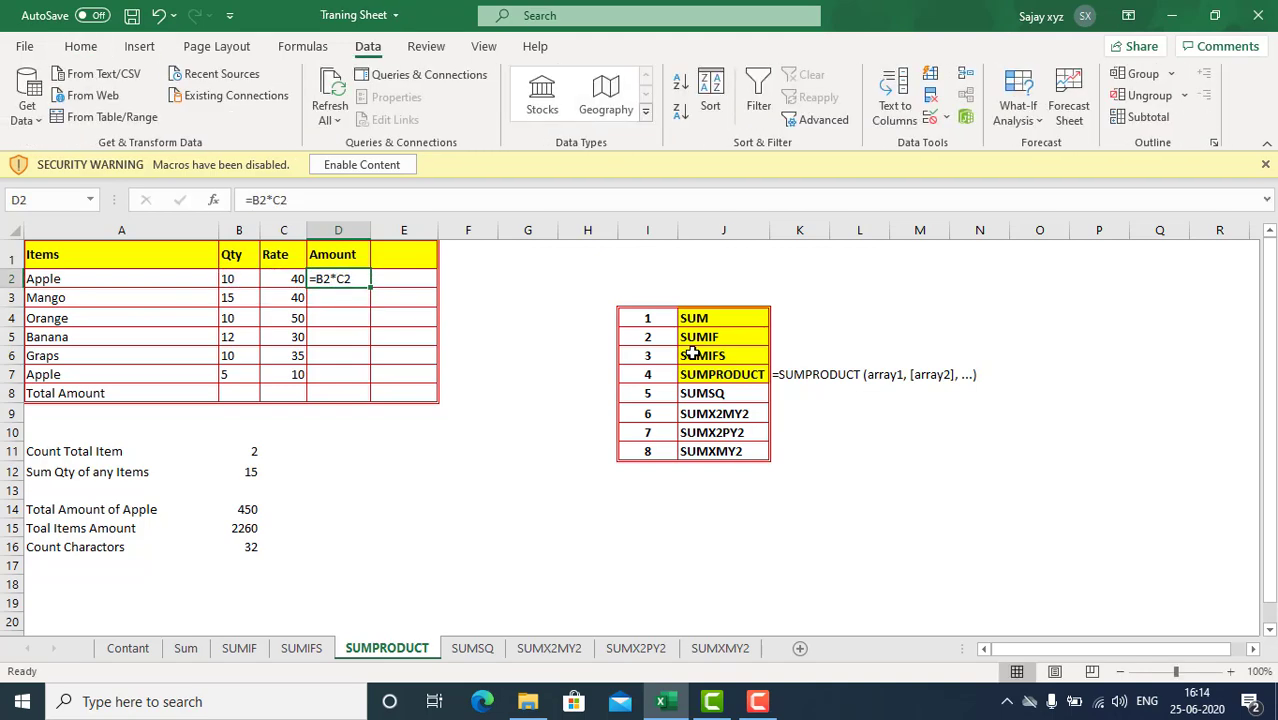
pyautogui.press('F2')
pyautogui.press('Escape')
pyautogui.press('Left')
pyautogui.press('Left')
pyautogui.press('Left')
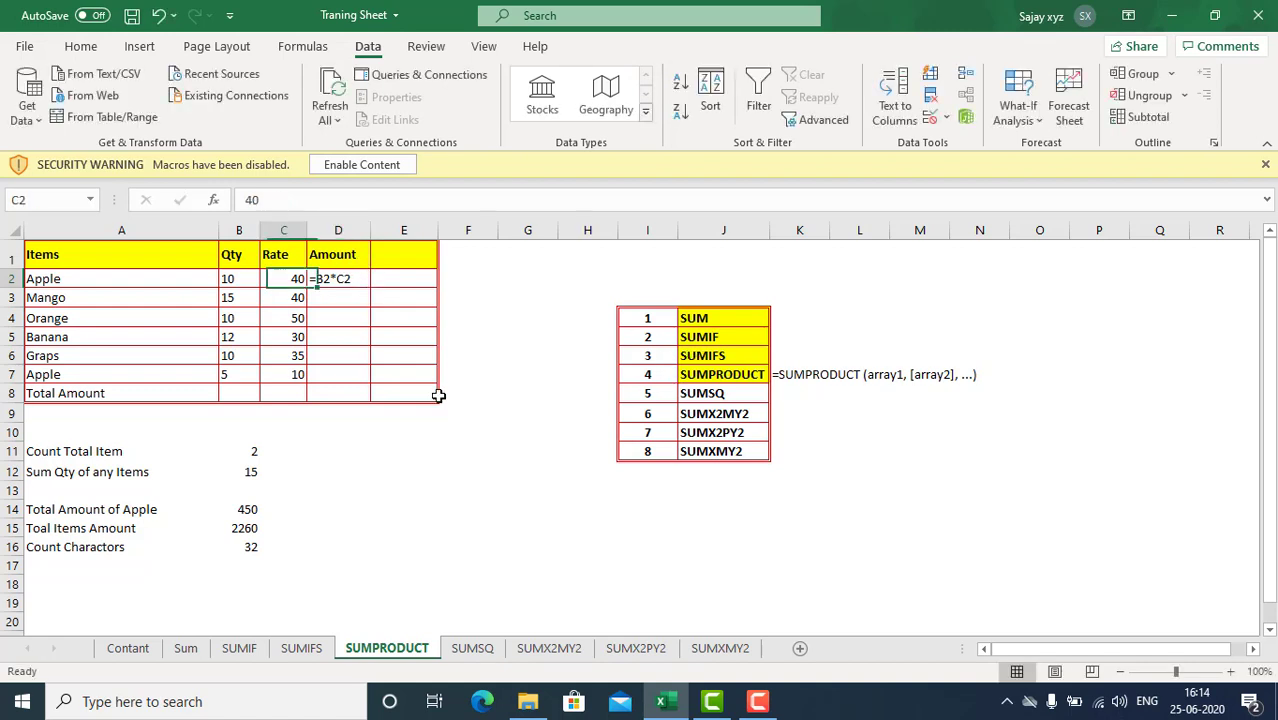
pyautogui.press('Right')
pyautogui.press('Right')
pyautogui.press('Right')
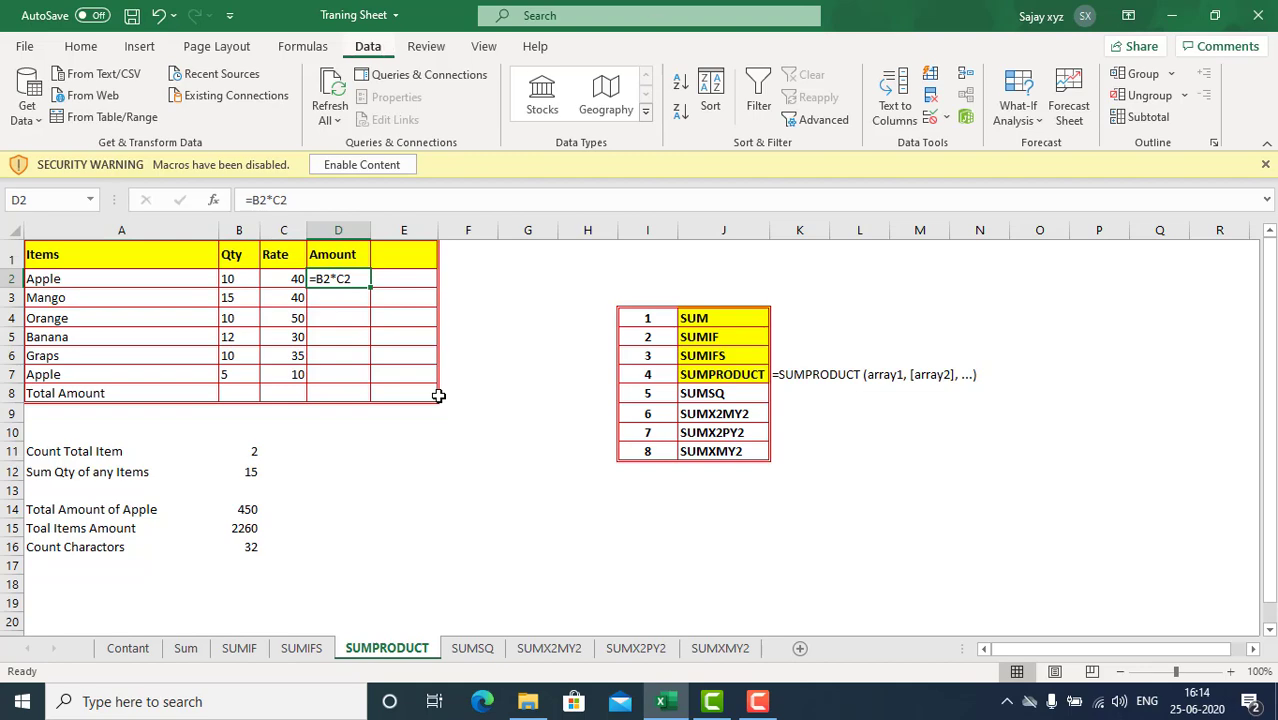
# Step: Run Text to Columns on D2 with the default settings so that its formula calculates
pyautogui.hotkey('alt', 'a')
pyautogui.press('e')
pyautogui.press('Return')
pyautogui.press('Return')
pyautogui.press('Return')
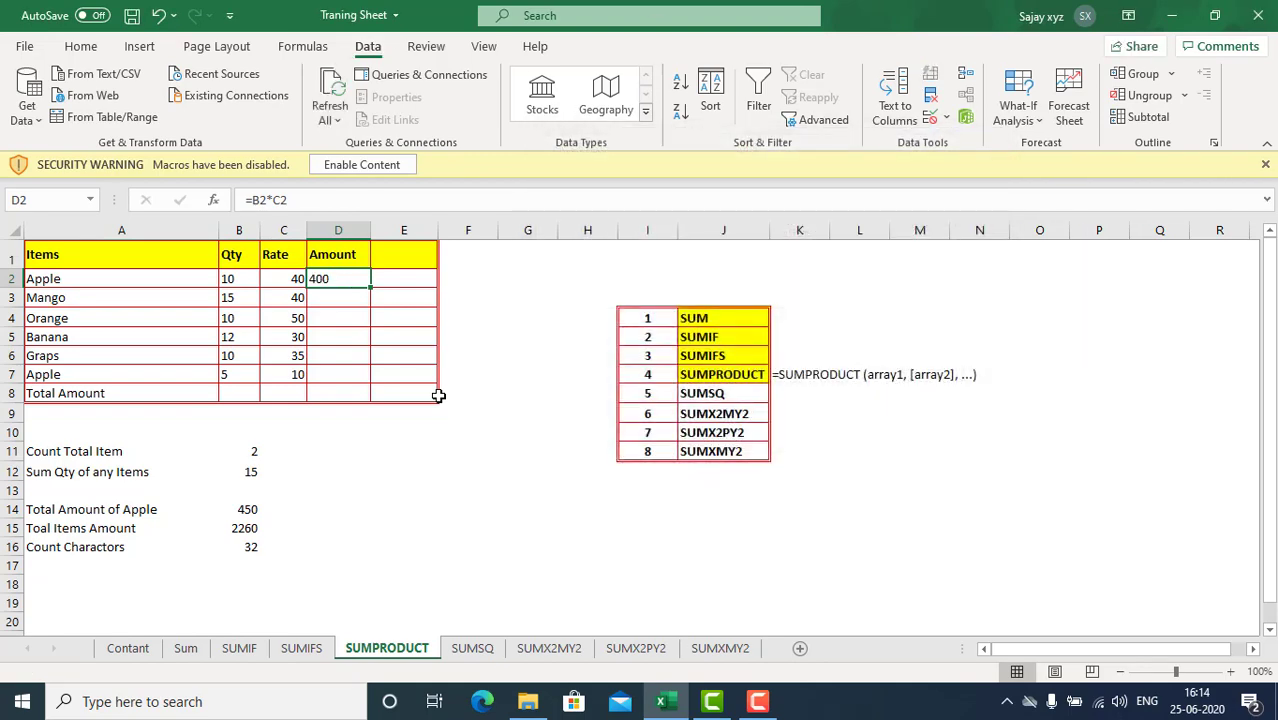
# Step: Copy the D2 Amount formula down the column through D7
pyautogui.press('Left')
pyautogui.press('Right')
pyautogui.hotkey('ctrl', 'c')
pyautogui.press('Left')
pyautogui.hotkey('ctrl', 'Down')
pyautogui.press('Right')
pyautogui.hotkey('ctrl', 'shift', 'Up')
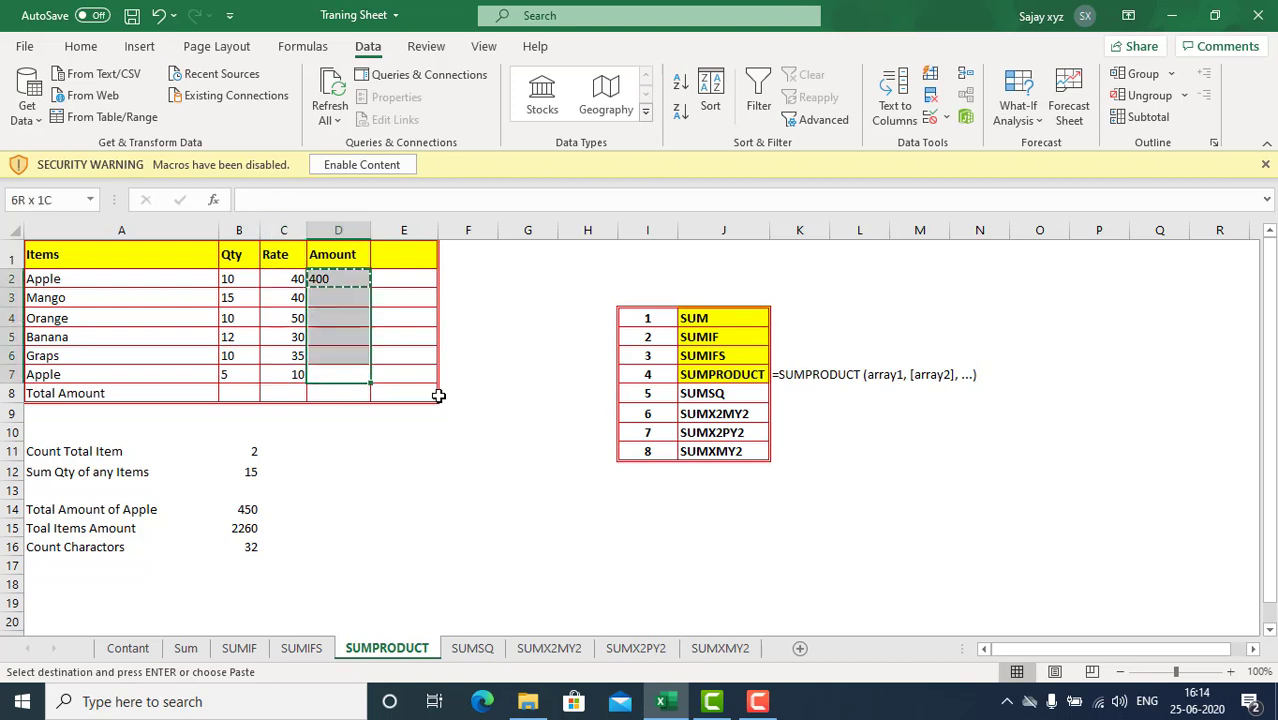
pyautogui.hotkey('ctrl', 'v')
pyautogui.press('Escape')
# Step: Enter a SUM formula over D2:D7 in the Total Amount cell D8
pyautogui.press('Down')
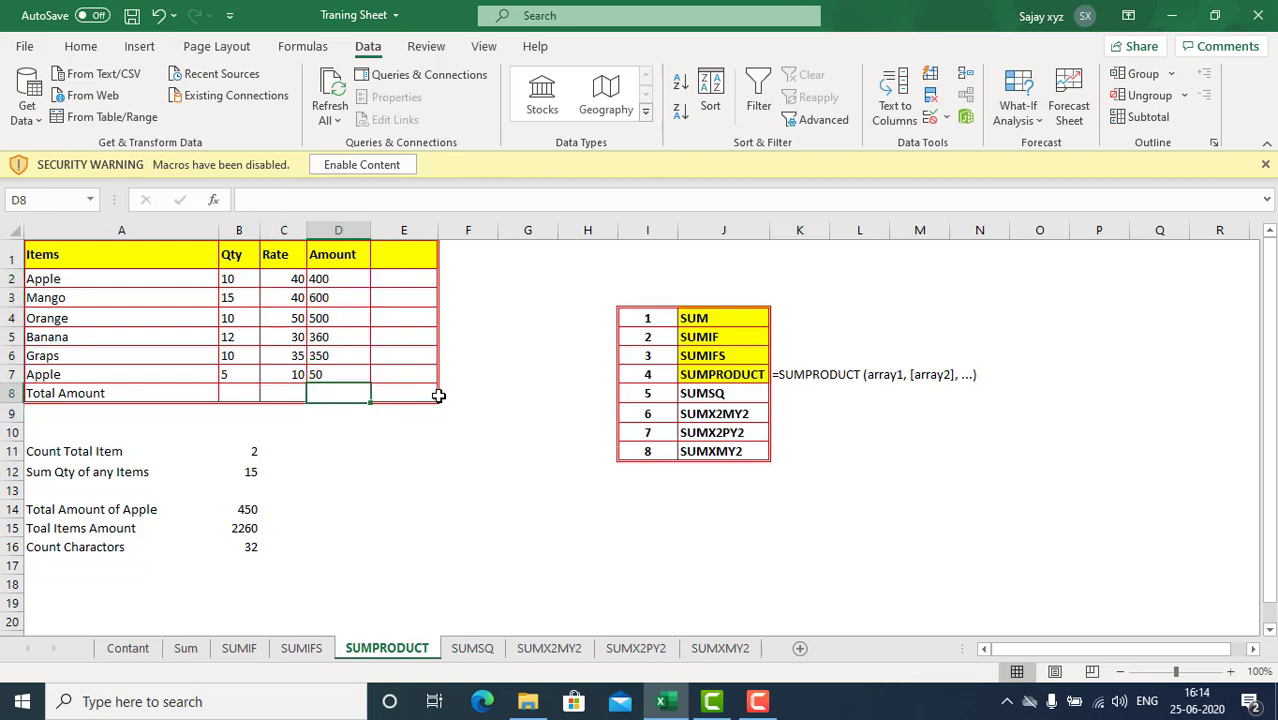
pyautogui.write('=SUM(')
pyautogui.press('Up')
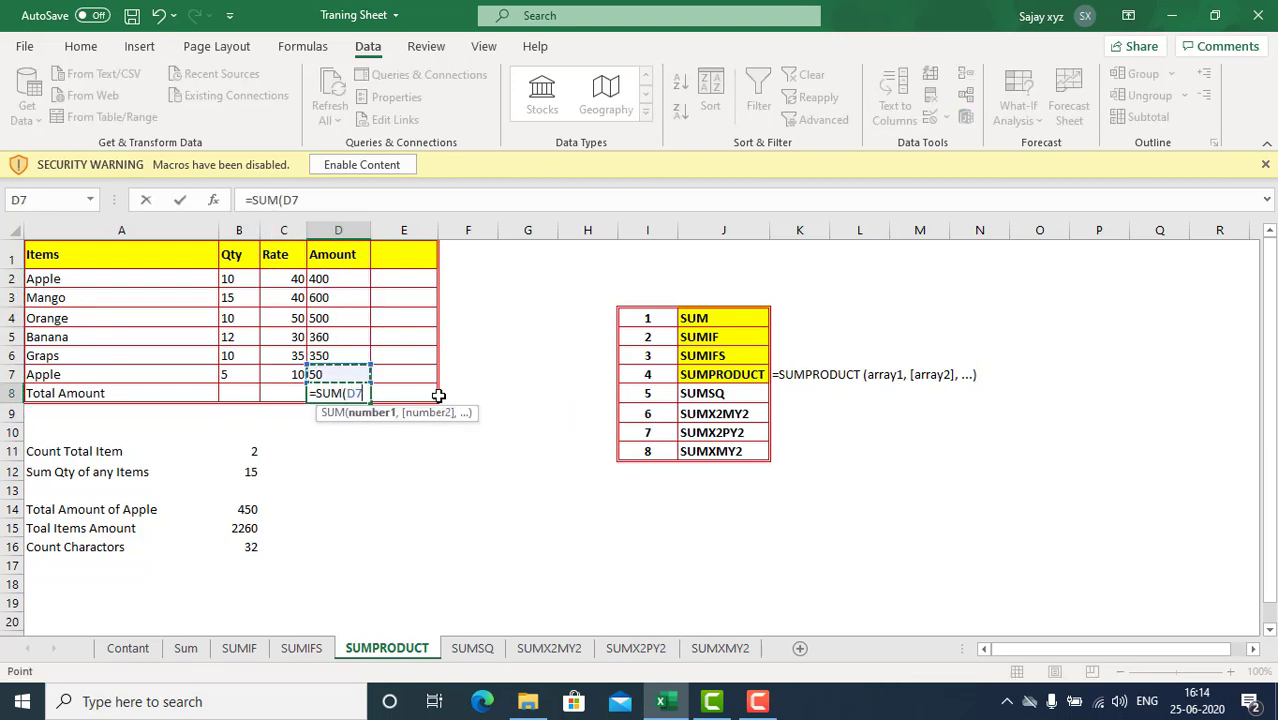
pyautogui.hotkey('ctrl', 'shift', 'Up')
pyautogui.hotkey('shift', 'Down')
pyautogui.press('Return')
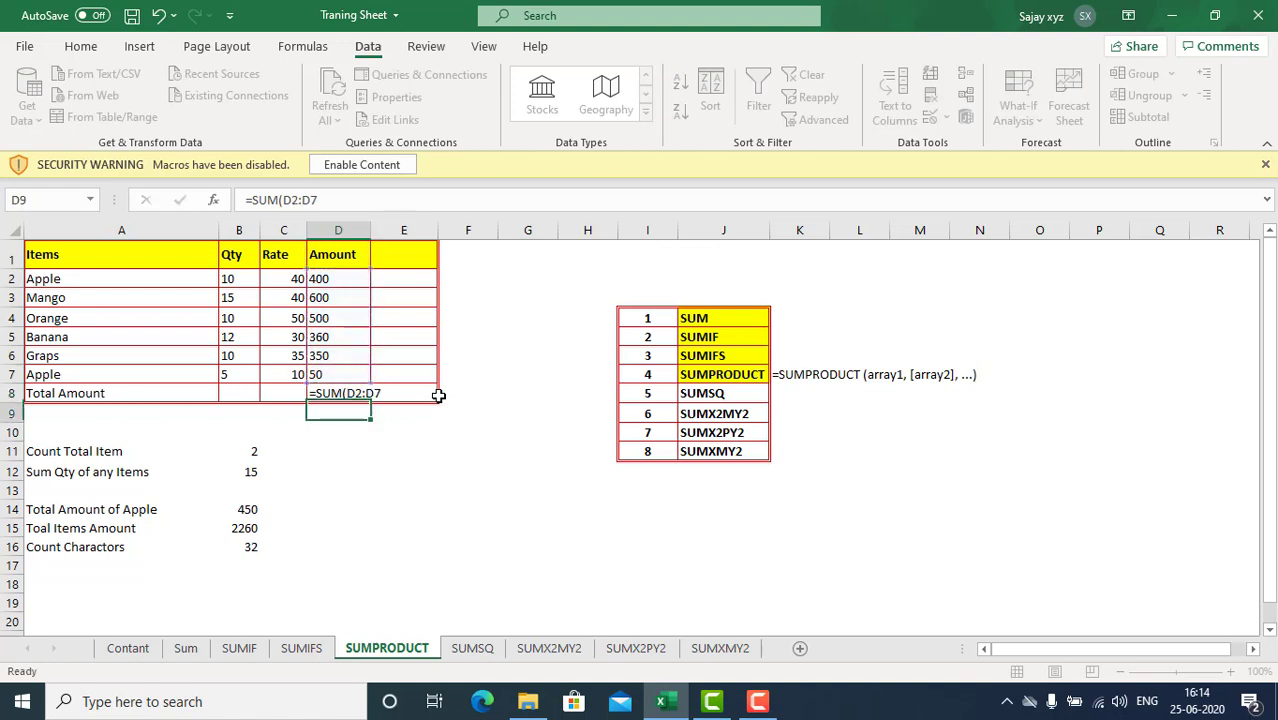
# Step: Run Text to Columns on D8 with the default settings so that its SUM formula calculates
pyautogui.press('Up')
pyautogui.hotkey('alt', 'a')
pyautogui.press('e')
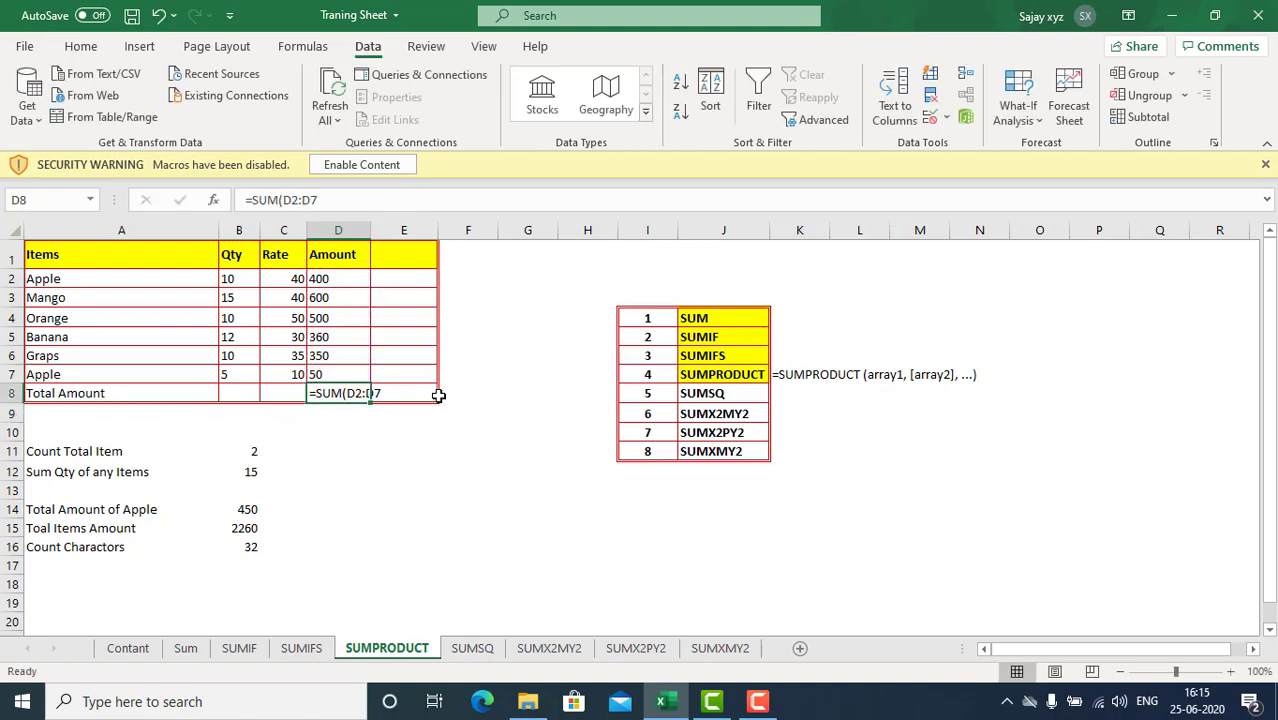
pyautogui.press('Return')
pyautogui.press('Return')
pyautogui.press('Return')
pyautogui.press('Left')
pyautogui.press('Right')
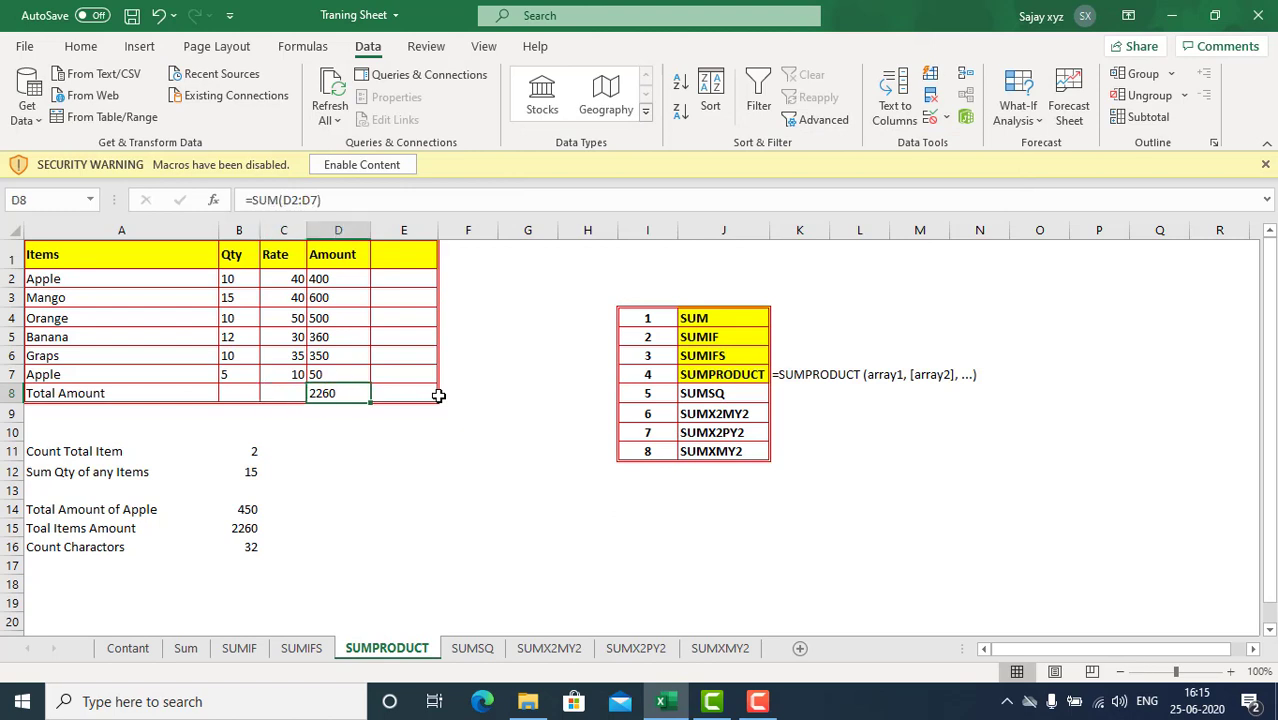
# Step: Inspect the SUM formula in D8 and the Amount cell above it
pyautogui.press('F2')
pyautogui.press('Escape')
pyautogui.press('Up')
pyautogui.press('Down')
pyautogui.press('Down')
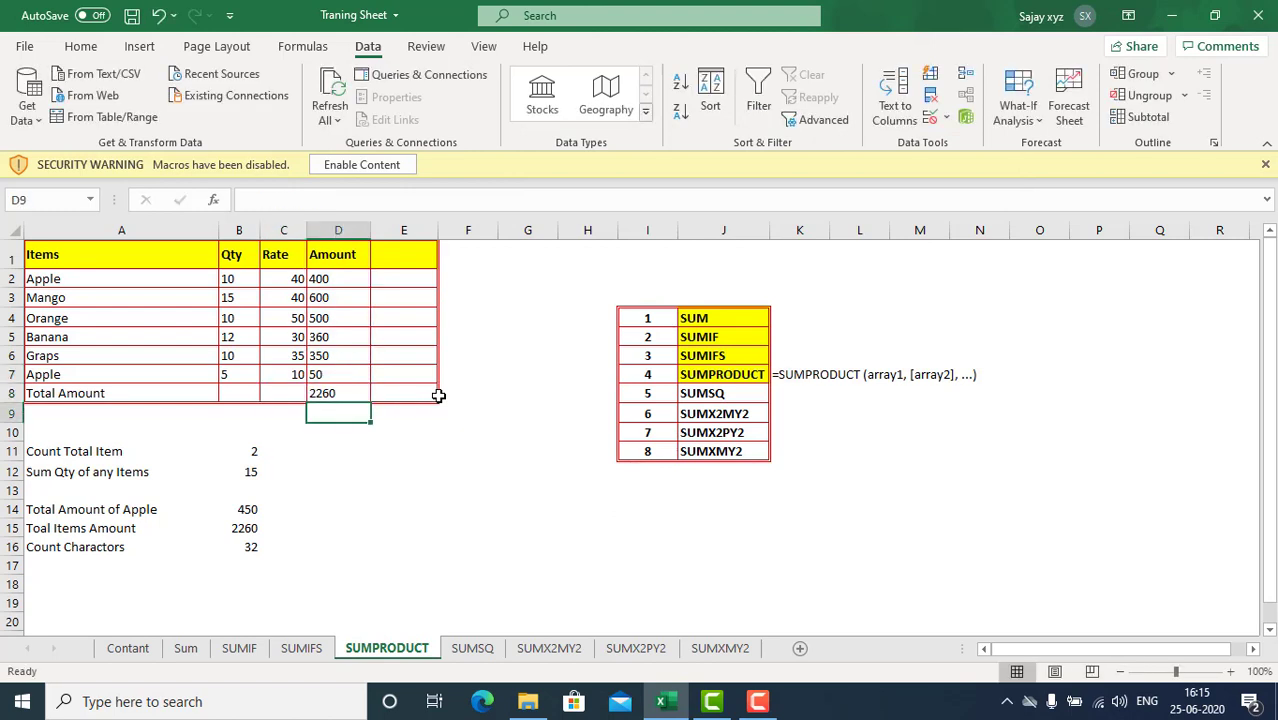
# Step: Enter =SUMPRODUCT(B2:B8,C2:C8) in D9 to total Qty times Rate directly
pyautogui.write('=SUM(')
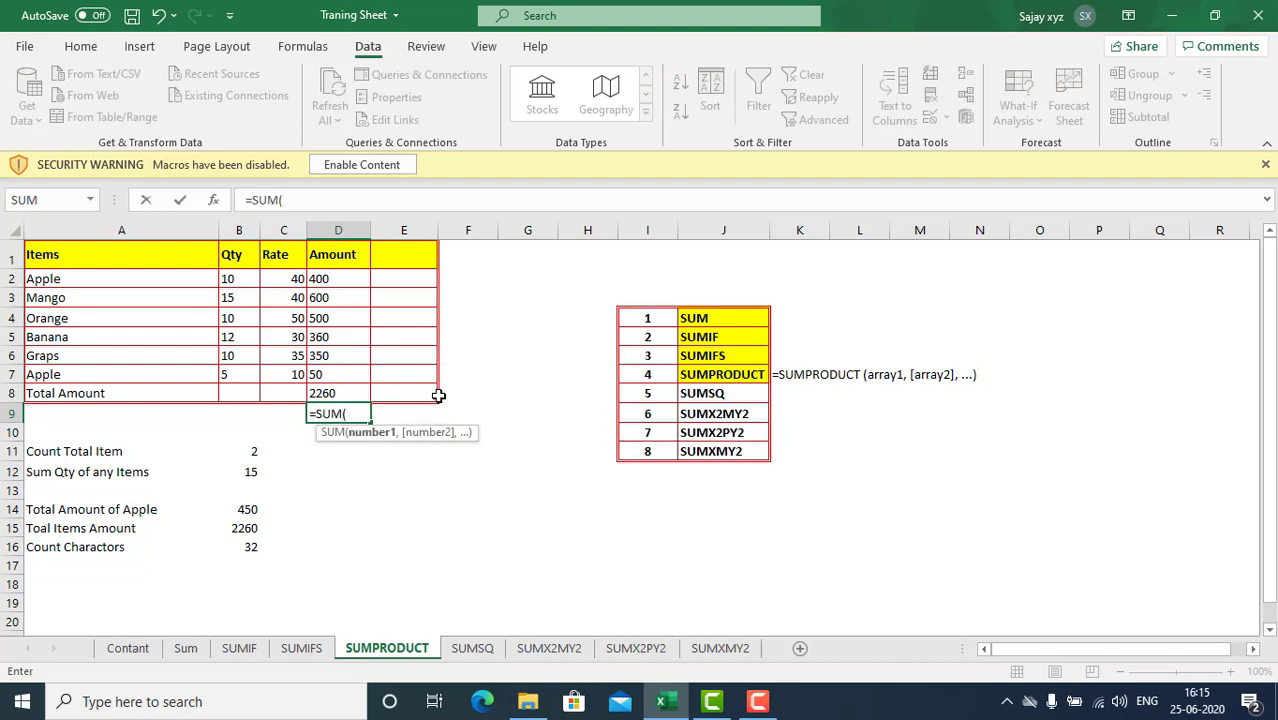
pyautogui.press('BackSpace')
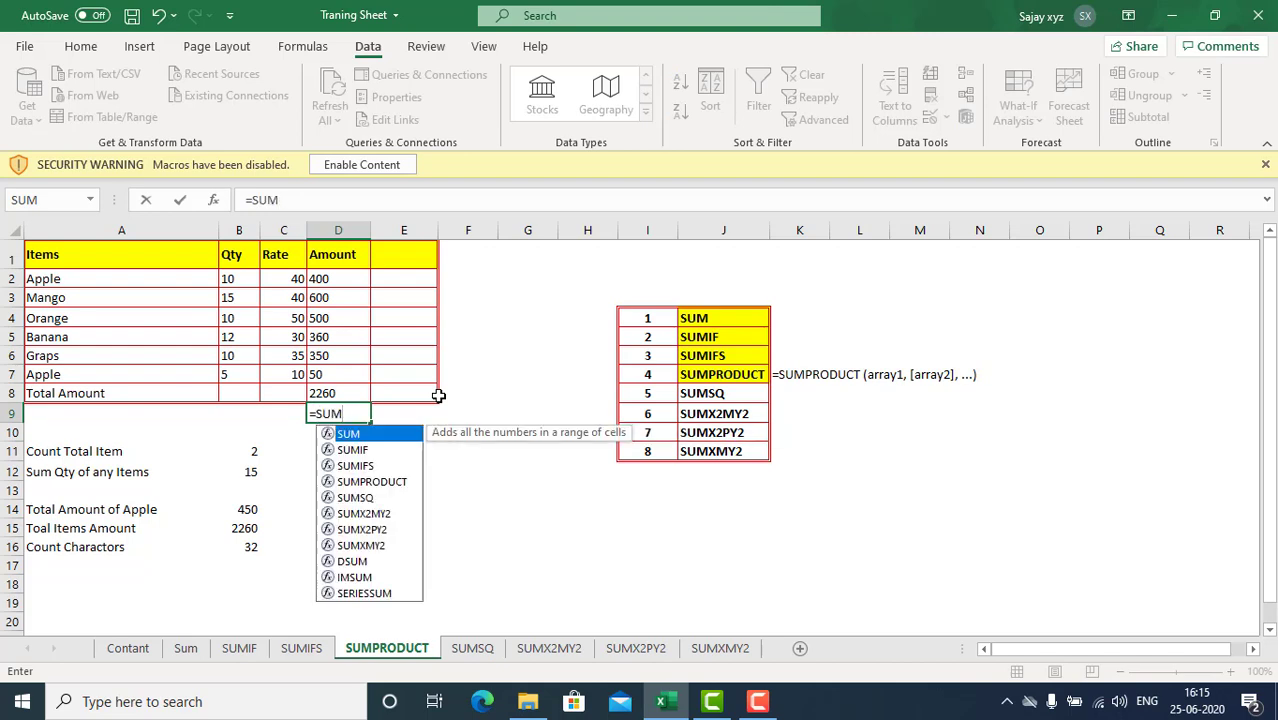
pyautogui.write('P')
pyautogui.press('Tab')
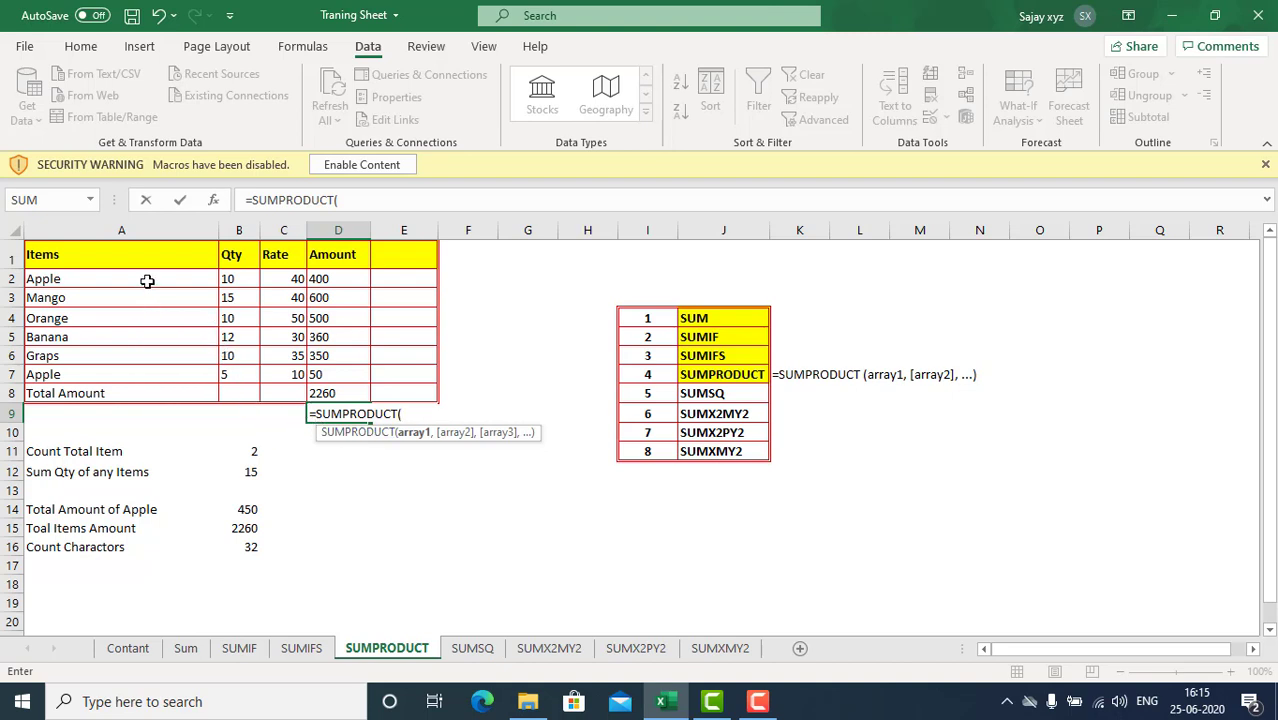
pyautogui.moveTo(231, 270); pyautogui.dragTo(232, 393)
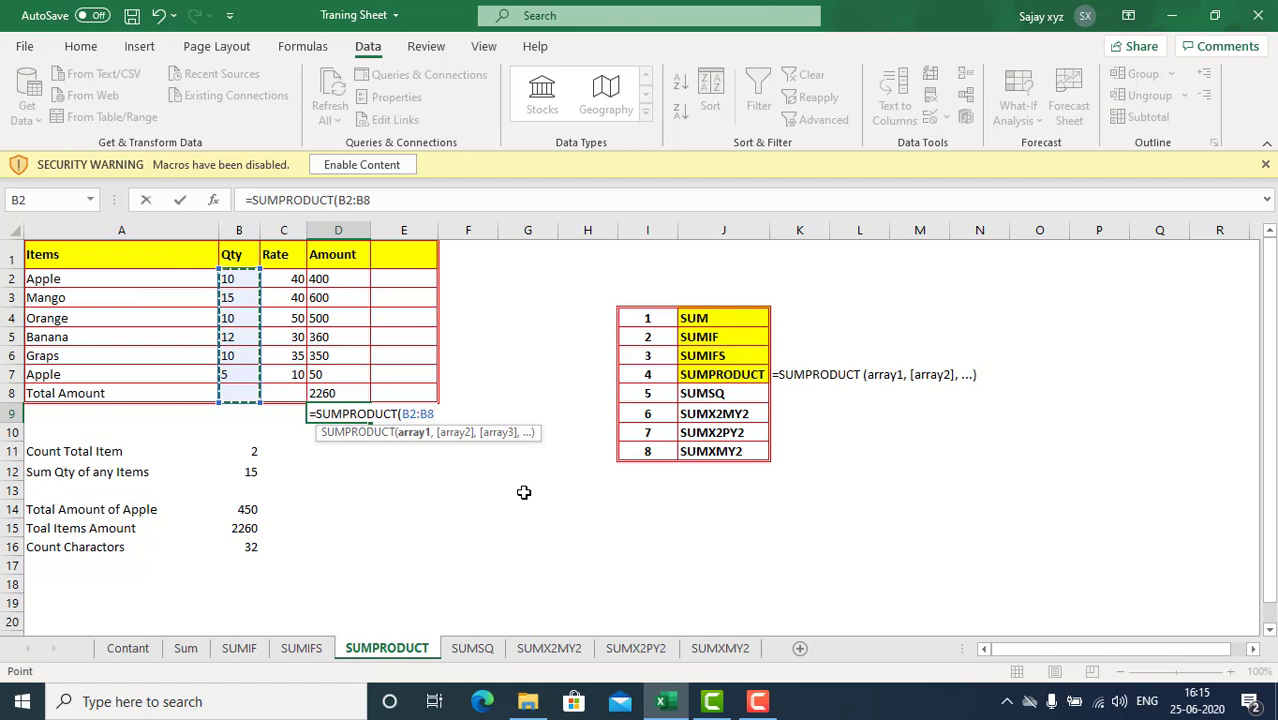
pyautogui.write(',')
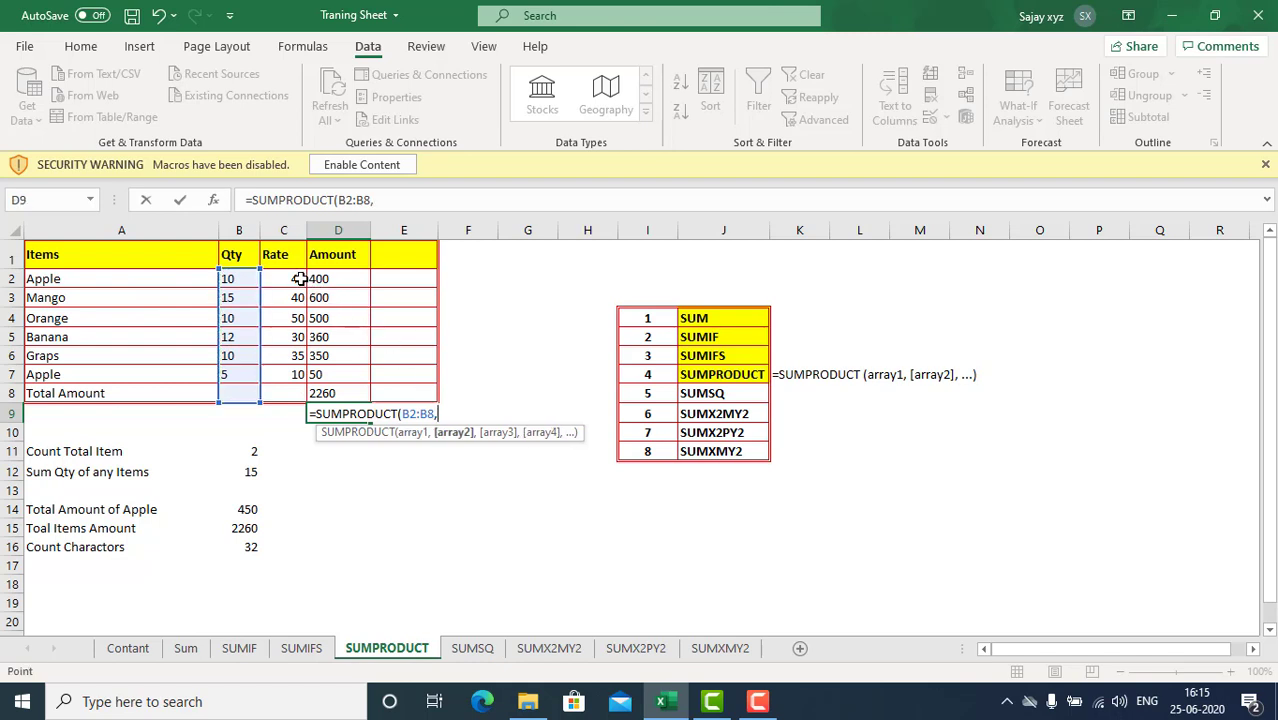
pyautogui.moveTo(297, 278); pyautogui.dragTo(298, 392)
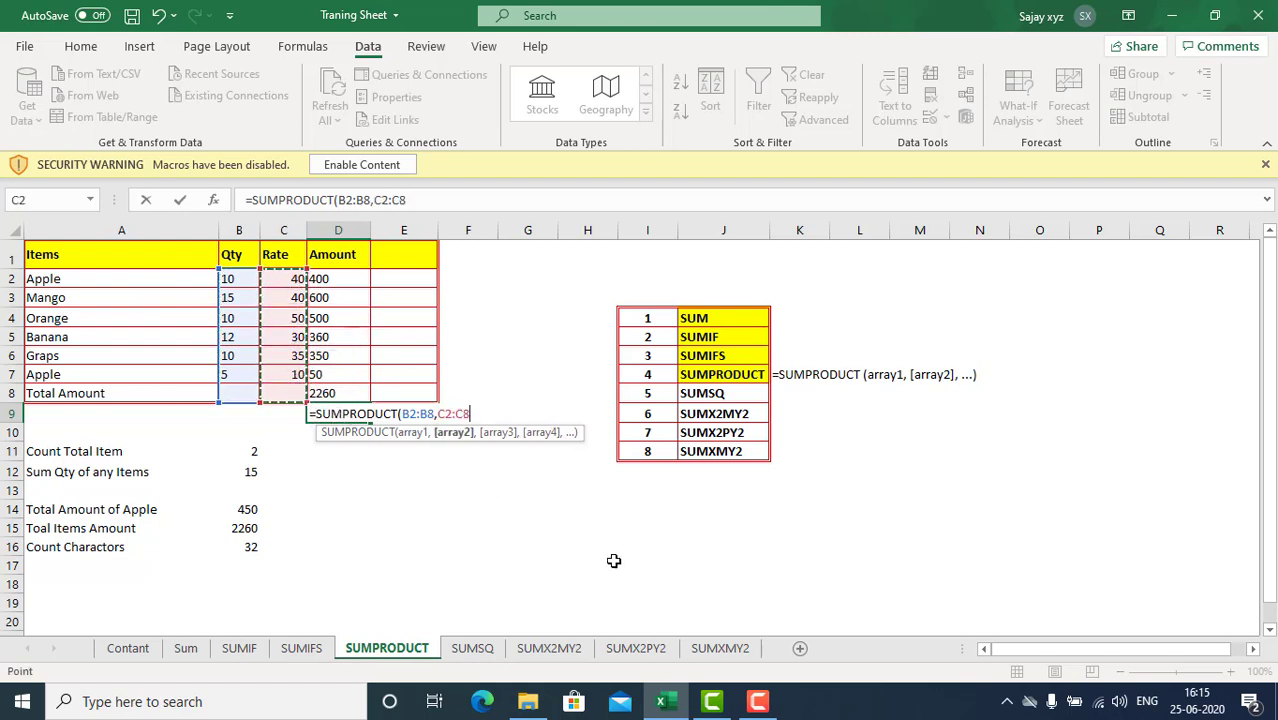
pyautogui.write(')')
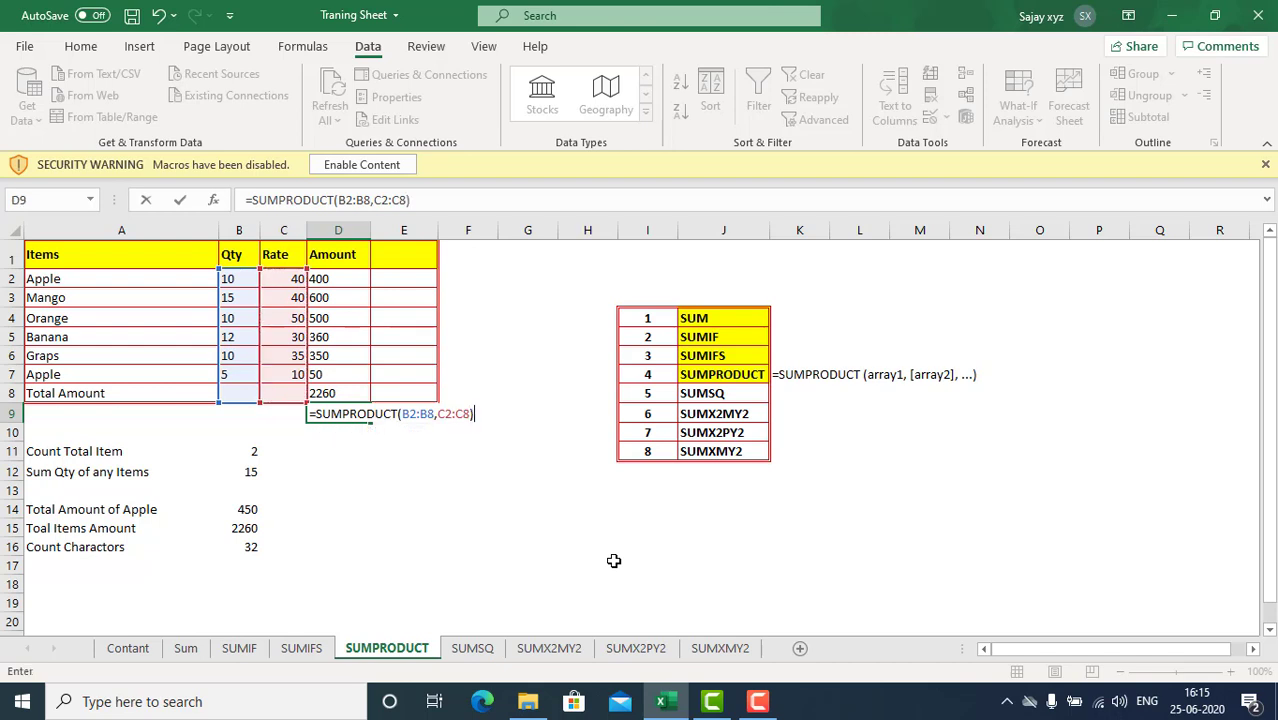
pyautogui.press('Return')
pyautogui.press('Up')
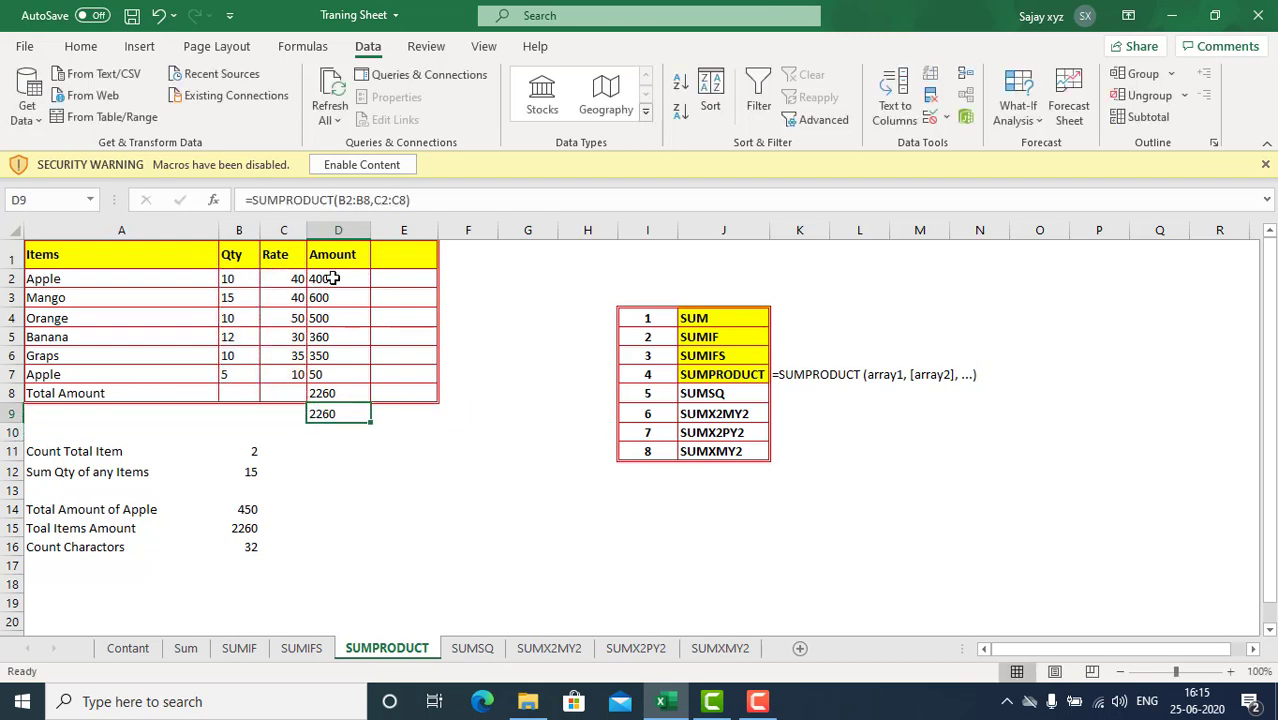
# Step: Compare the individual amounts in D2:D7 with the SUM total in D8 and the SUMPRODUCT total in D9
pyautogui.moveTo(325, 280); pyautogui.dragTo(333, 374)
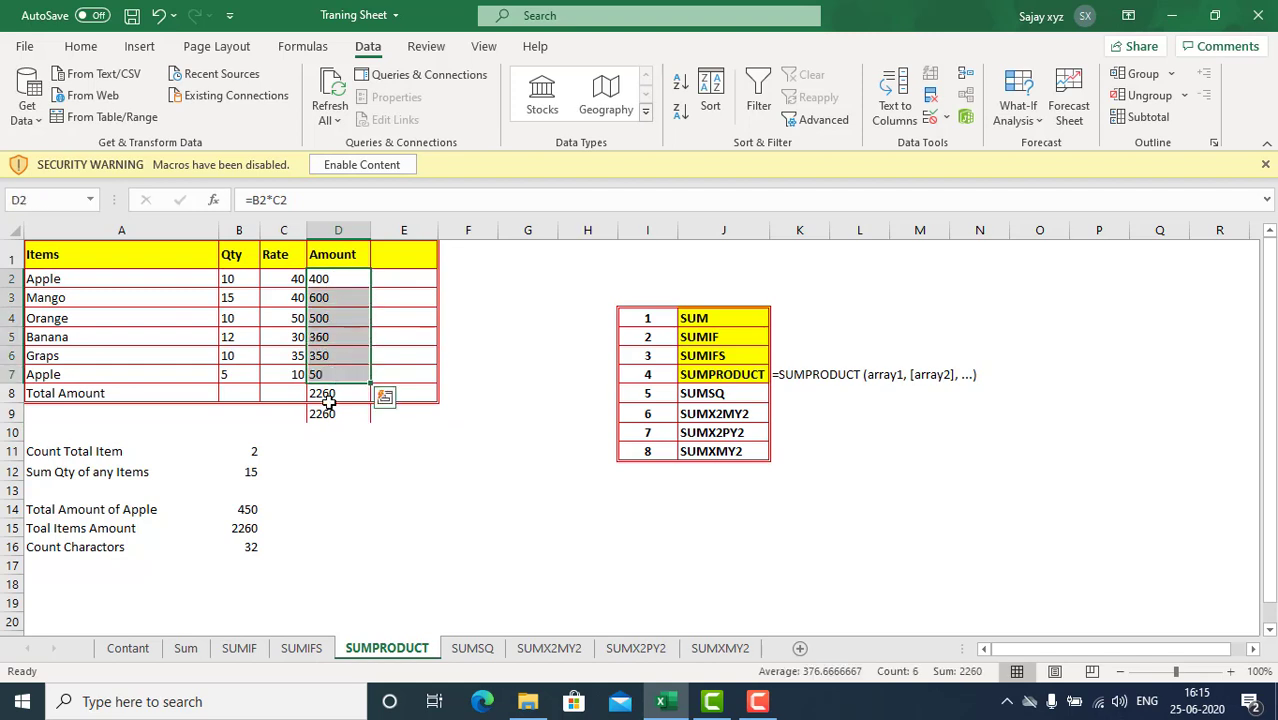
pyautogui.click(331, 393)
pyautogui.moveTo(331, 279); pyautogui.dragTo(322, 399)
pyautogui.click(322, 413)
pyautogui.click(417, 419)
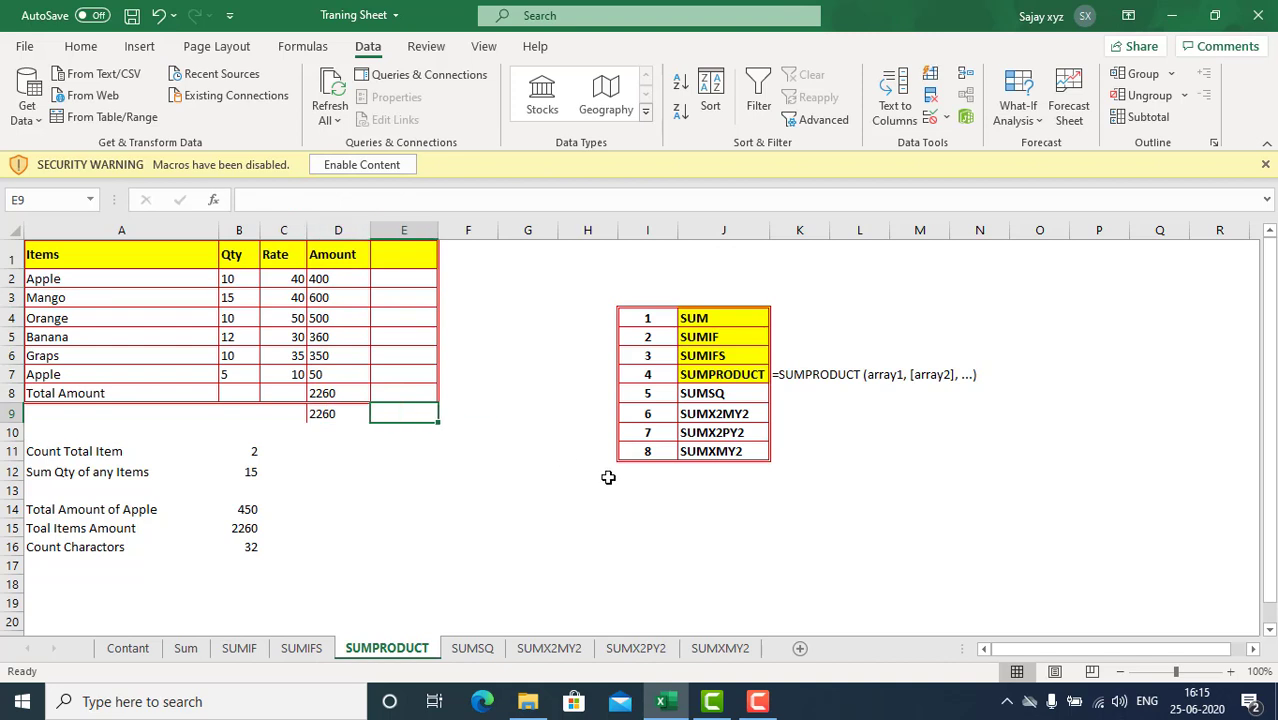
# Step: Delete the SUMPRODUCT formula from D9
pyautogui.press('Left')
pyautogui.hotkey('ctrl', 'c')
pyautogui.press('Delete')
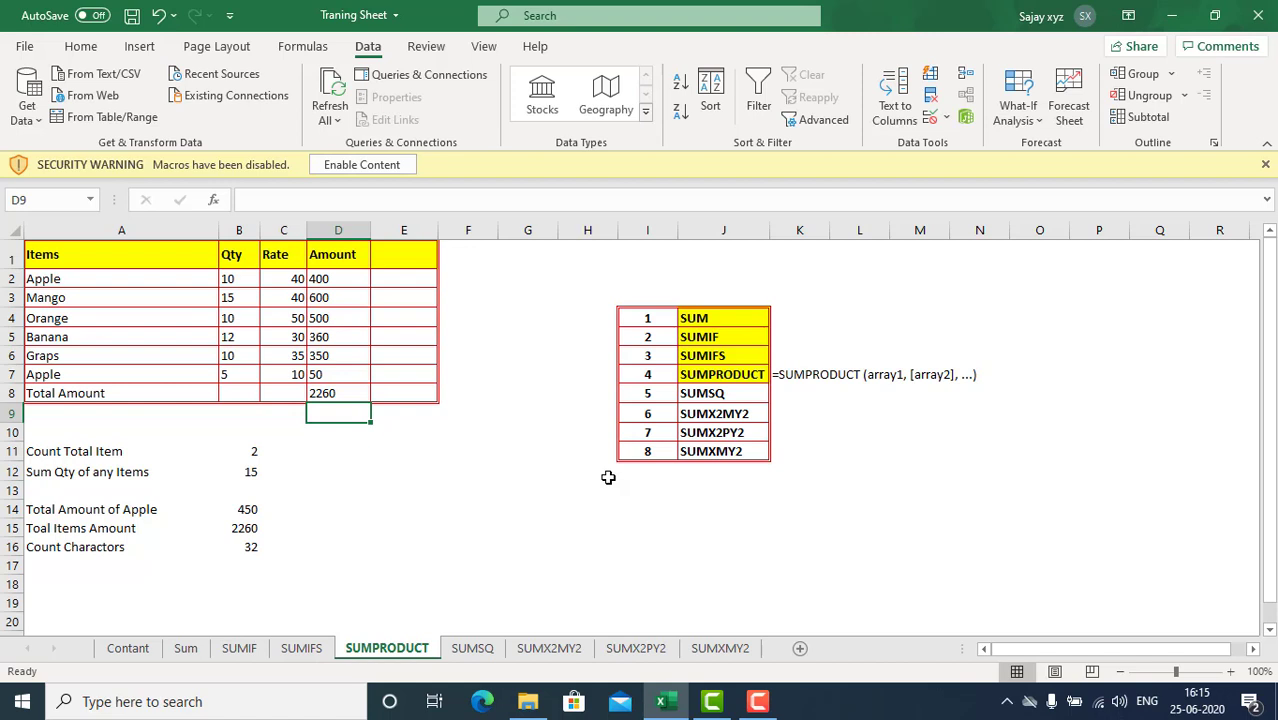
# Step: Inspect the existing Count Total Item formula in B11 and the empty cell beside it
pyautogui.click(115, 456)
pyautogui.click(252, 453)
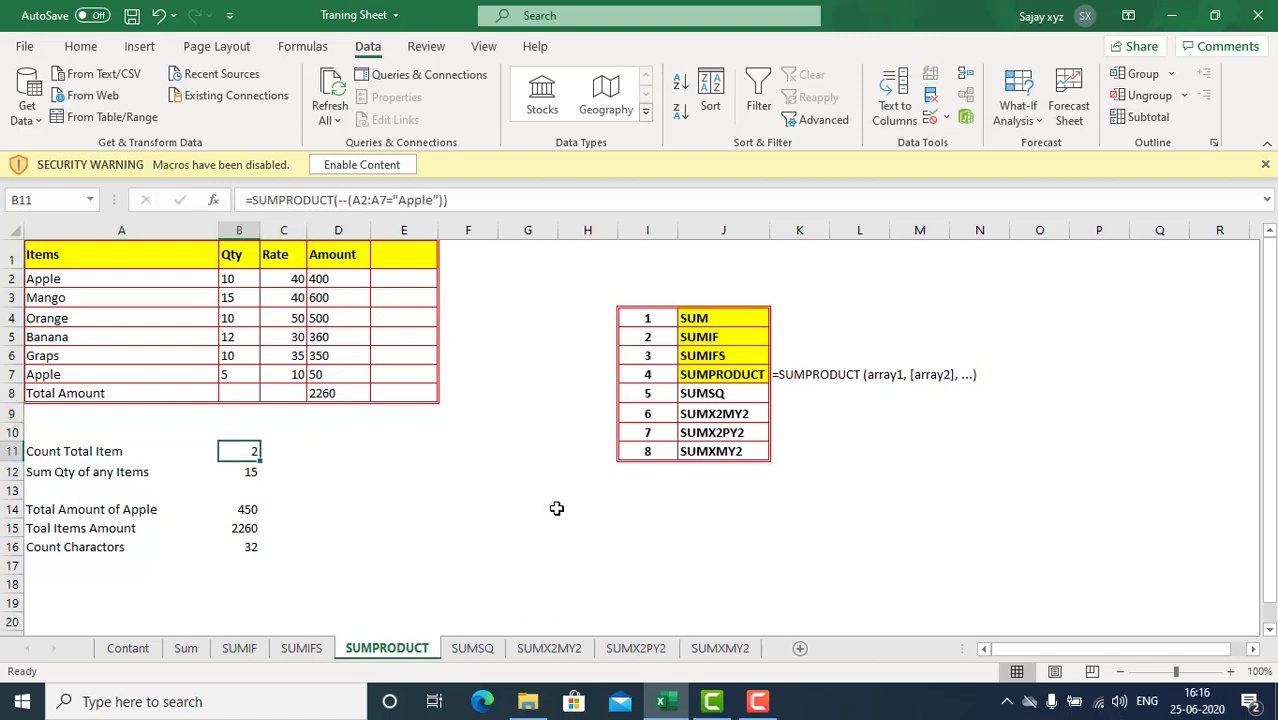
pyautogui.press('Right')
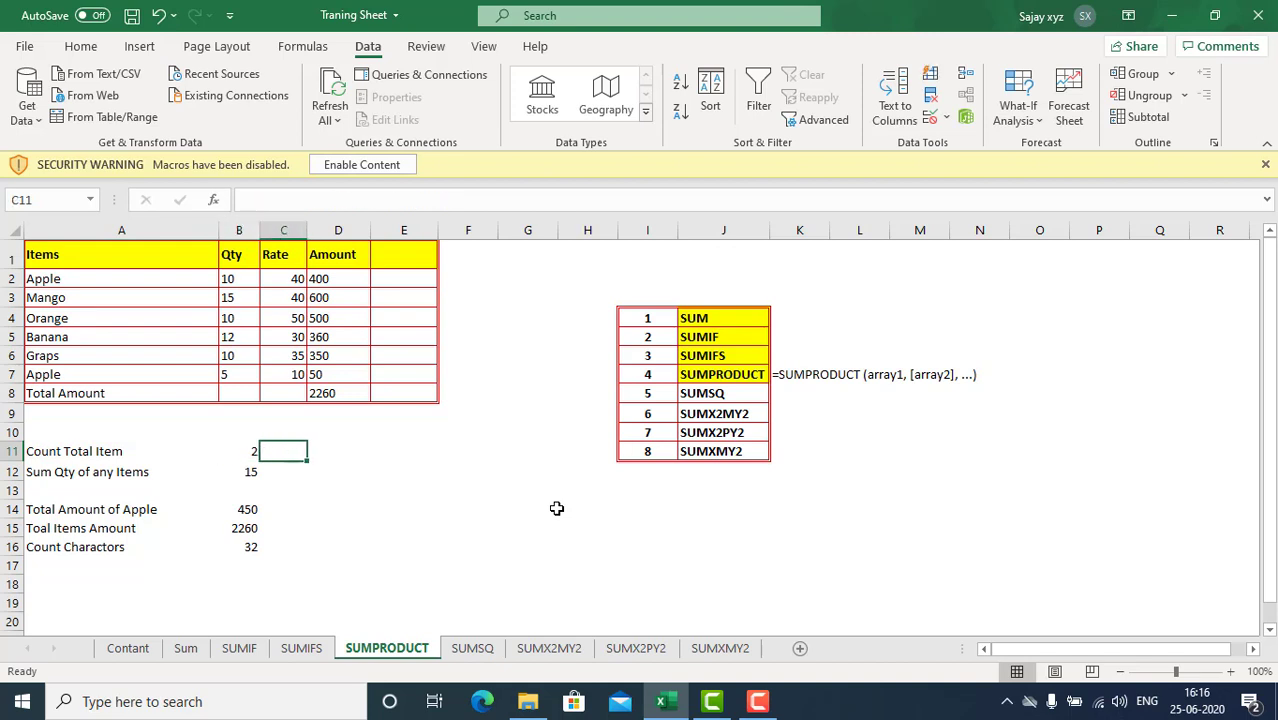
pyautogui.press('Left')
pyautogui.press('Right')
# Step: Enter =SUMPRODUCT(--(A2:A7="Apple")) in C11 to count the Apple rows
pyautogui.write('=SUM')
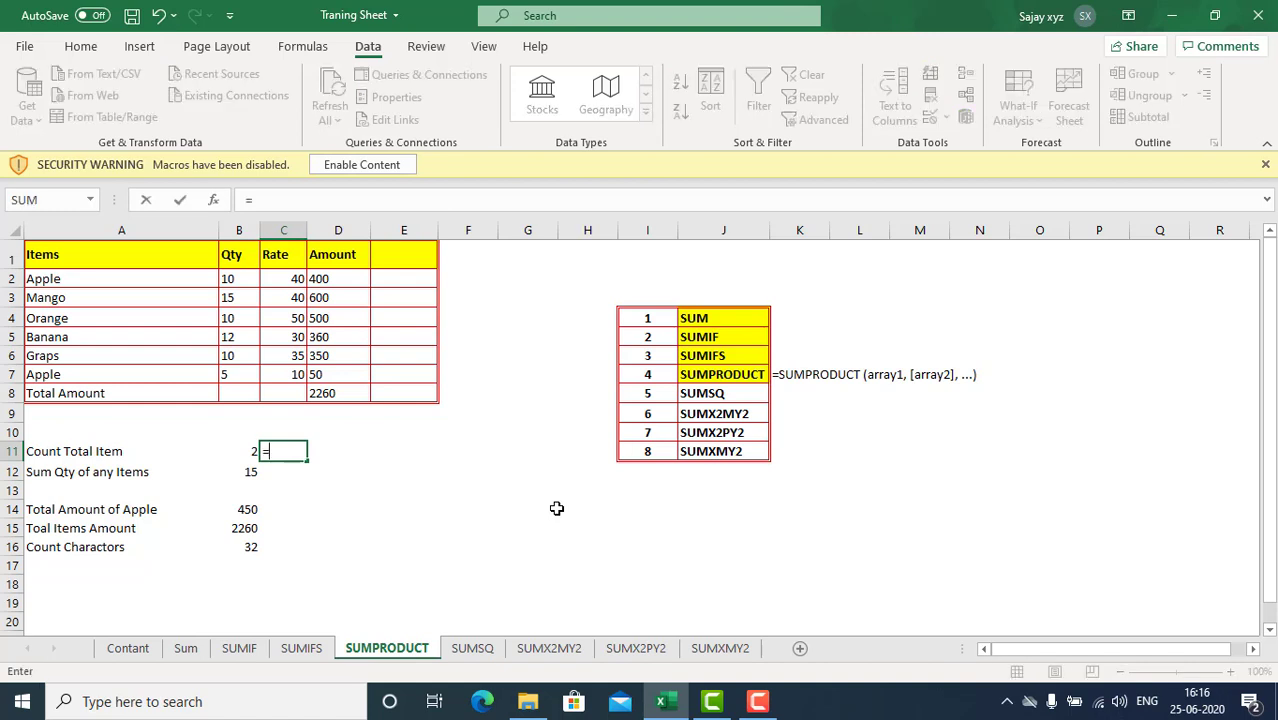
pyautogui.press('Down')
pyautogui.press('Down')
pyautogui.press('Down')
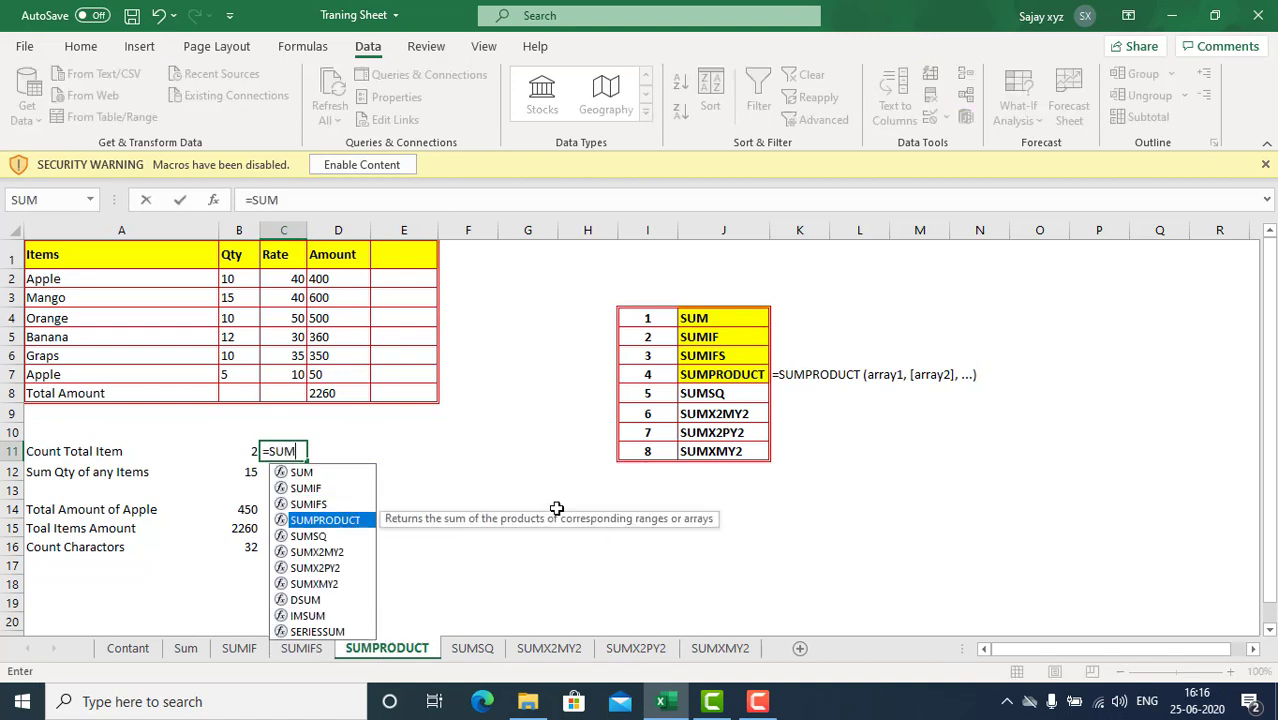
pyautogui.press('Tab')
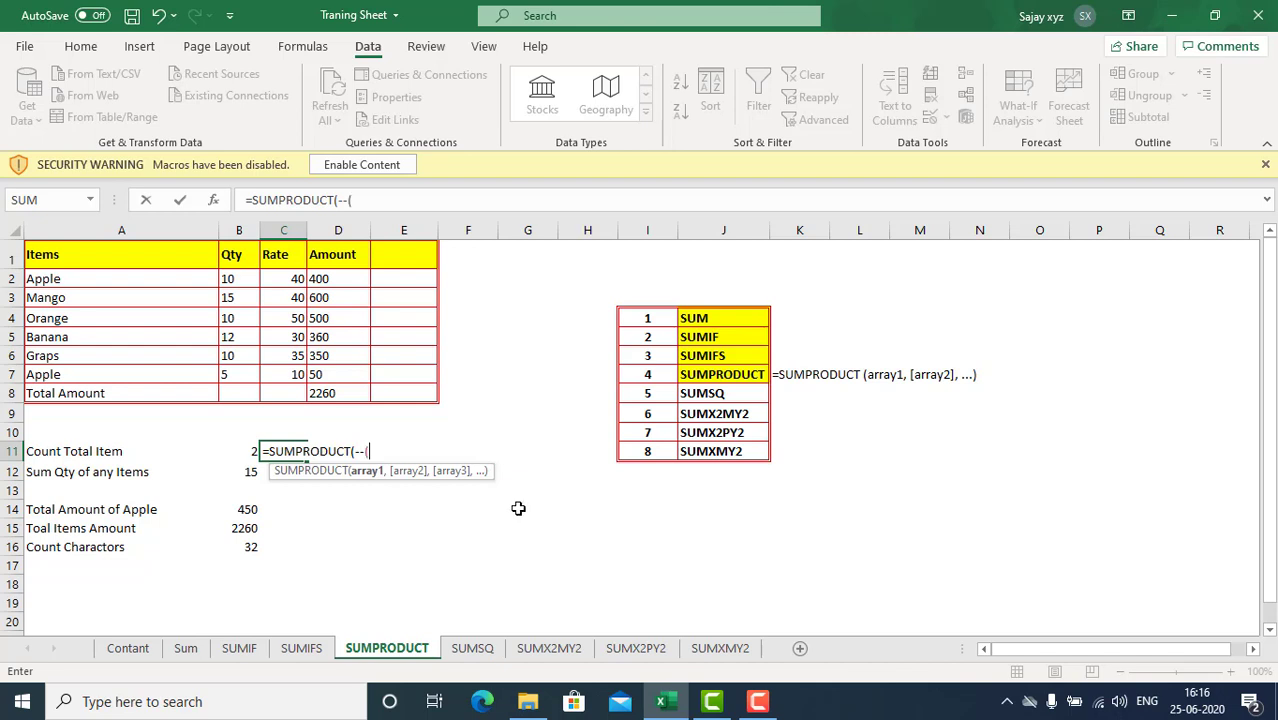
pyautogui.press('BackSpace')
pyautogui.moveTo(97, 278); pyautogui.dragTo(97, 374)
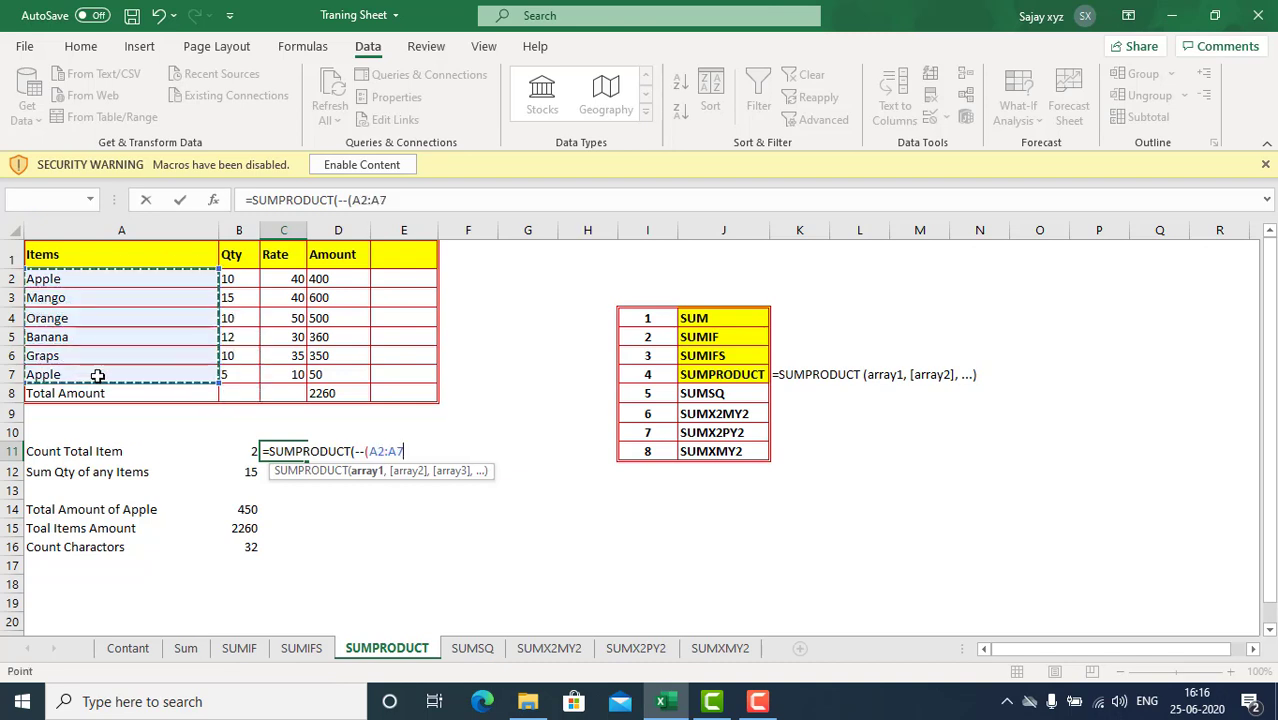
pyautogui.write('=')
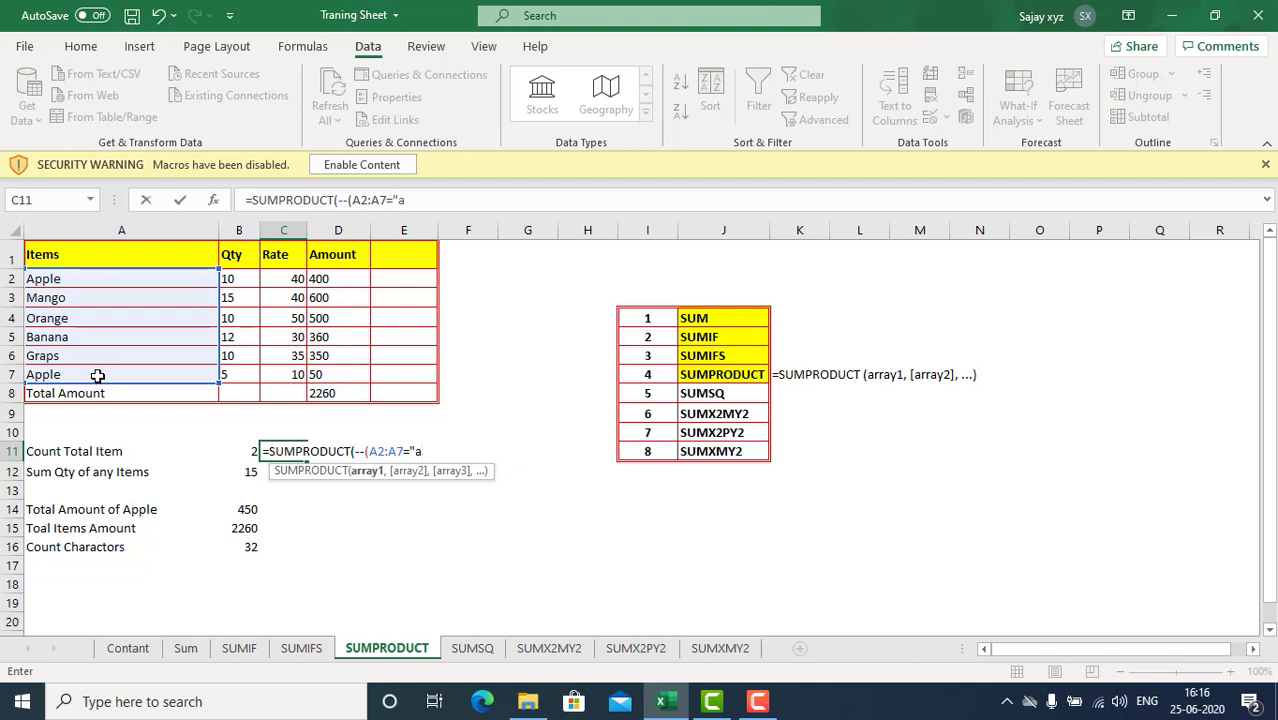
pyautogui.write('"Apple")')
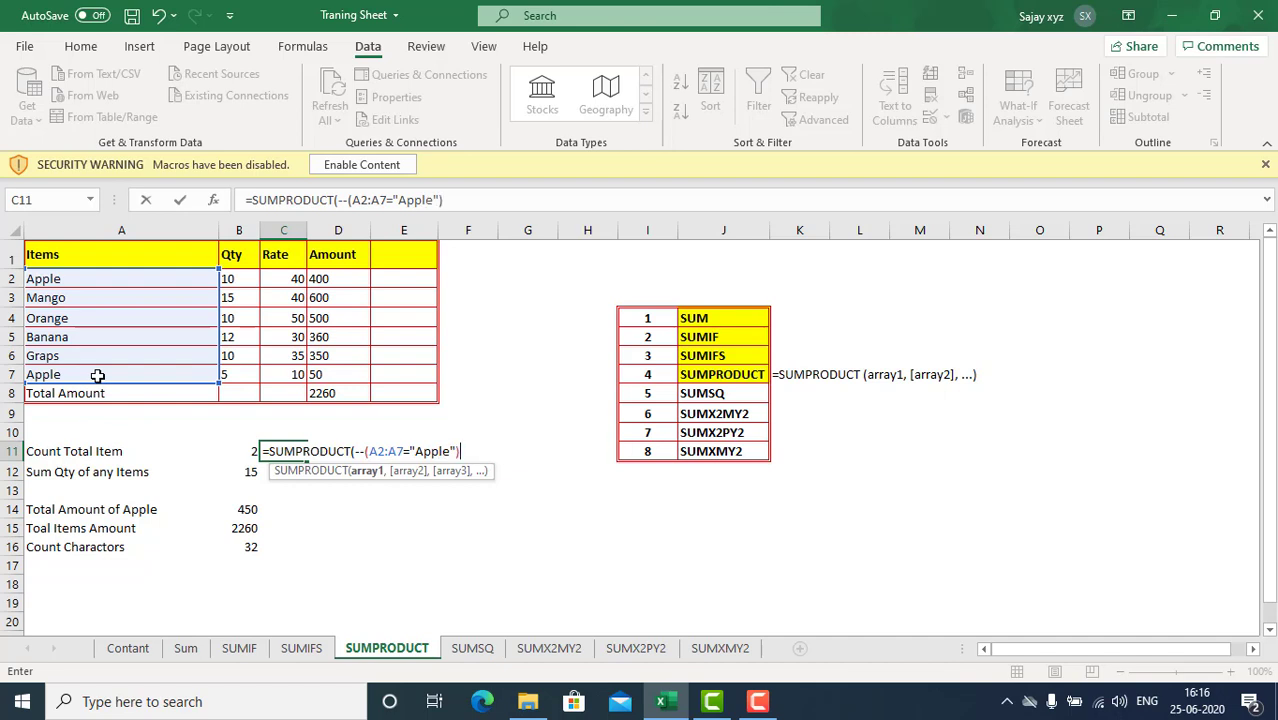
pyautogui.press('Return')
pyautogui.press('Return')
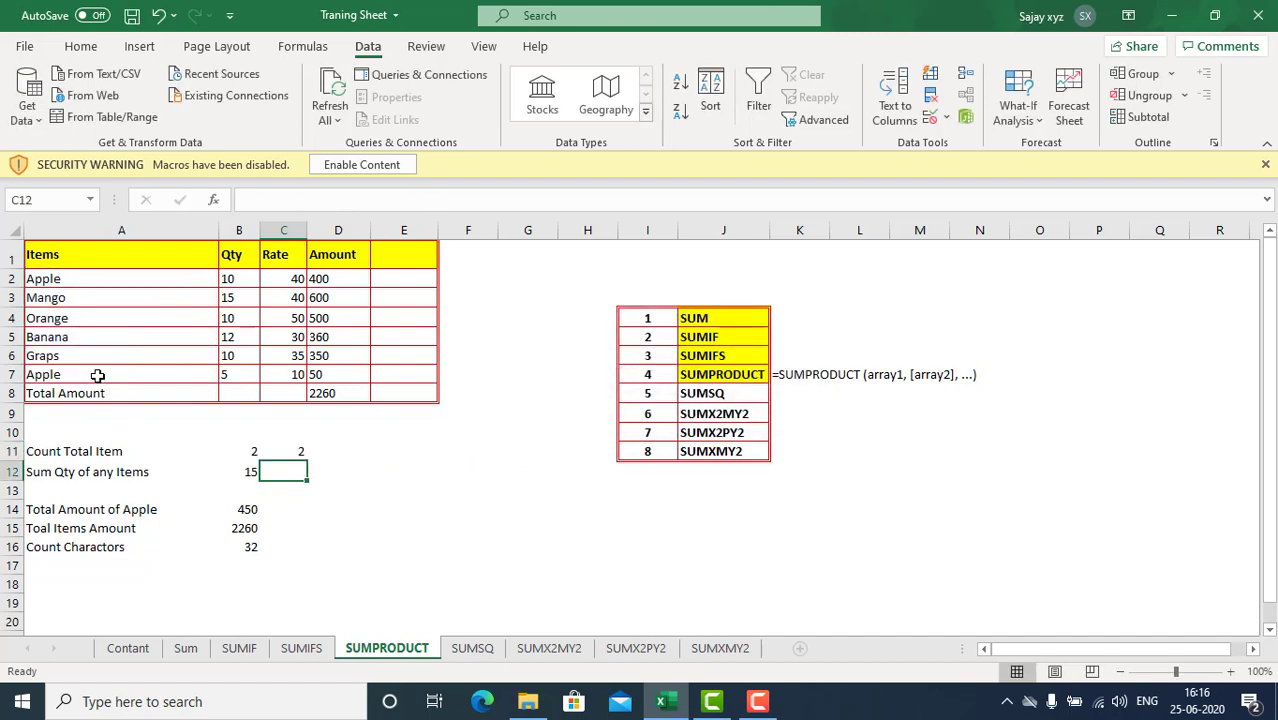
# Step: Test the Apple count by replacing the item in A6 with Apple, and undo the replacement
pyautogui.click(84, 281)
pyautogui.click(50, 375)
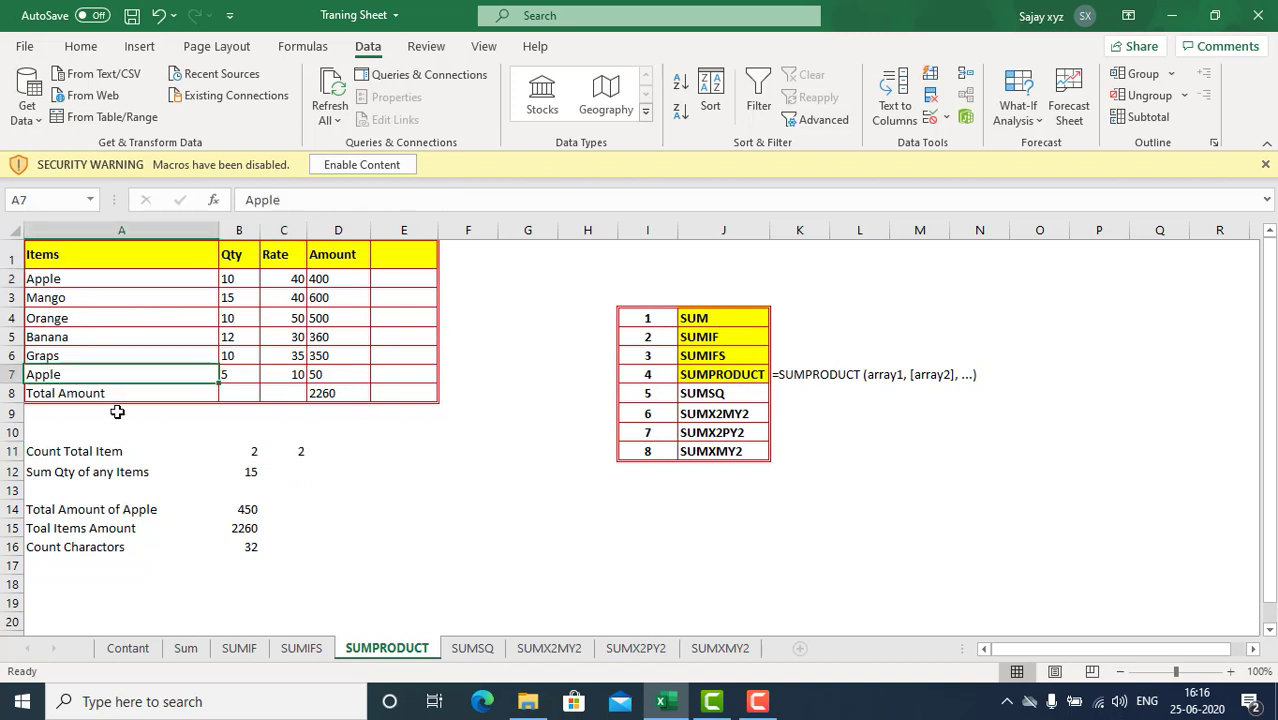
pyautogui.moveTo(86, 362); pyautogui.dragTo(68, 356)
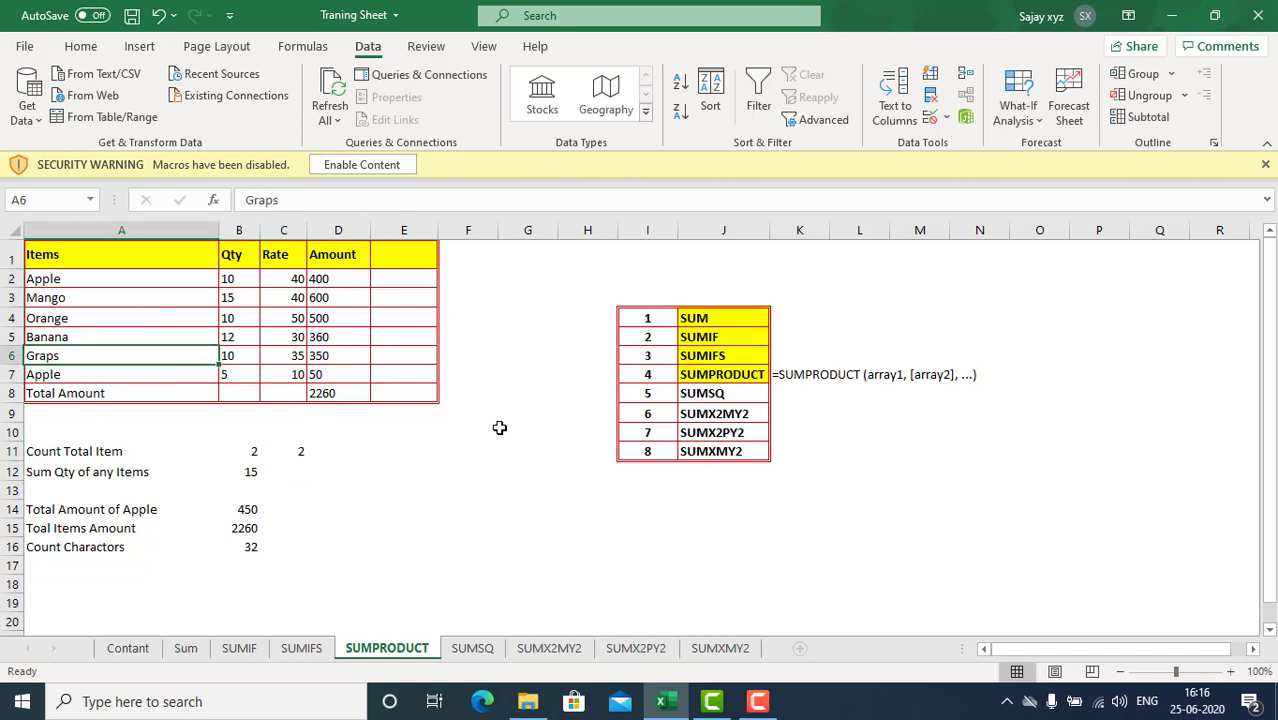
pyautogui.write('Apple')
pyautogui.press('Return')
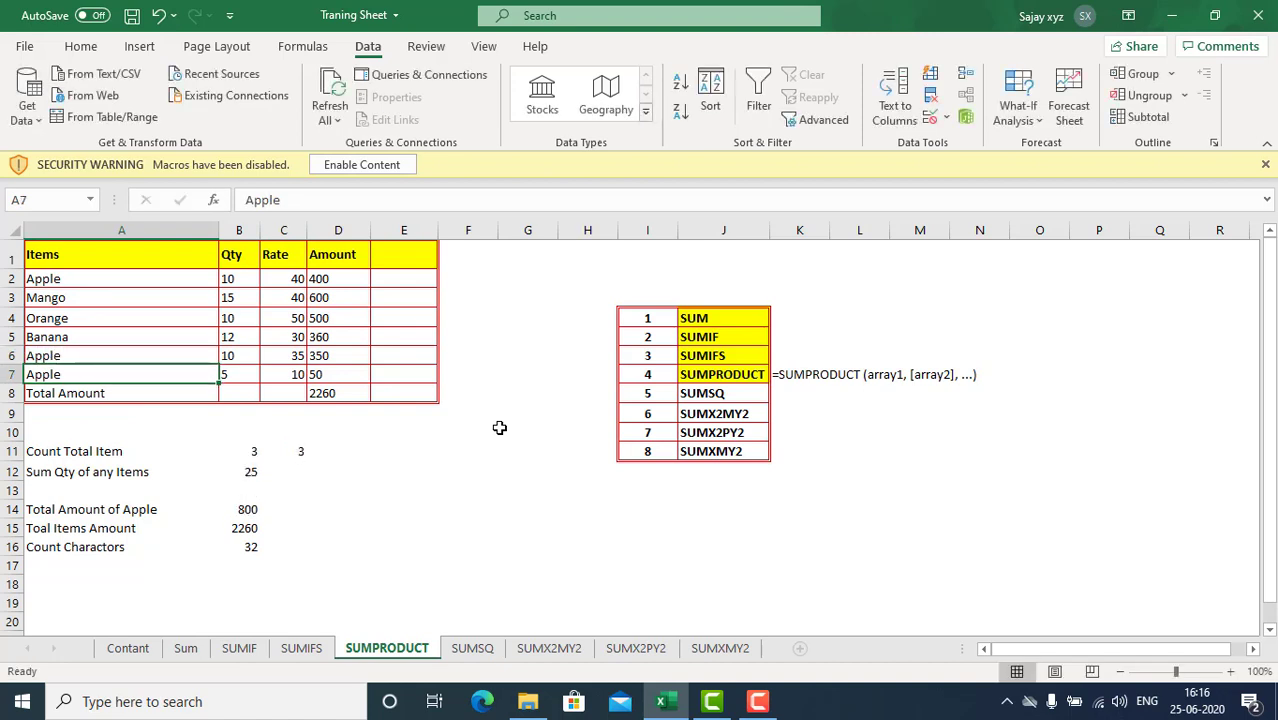
pyautogui.hotkey('ctrl', 'z')
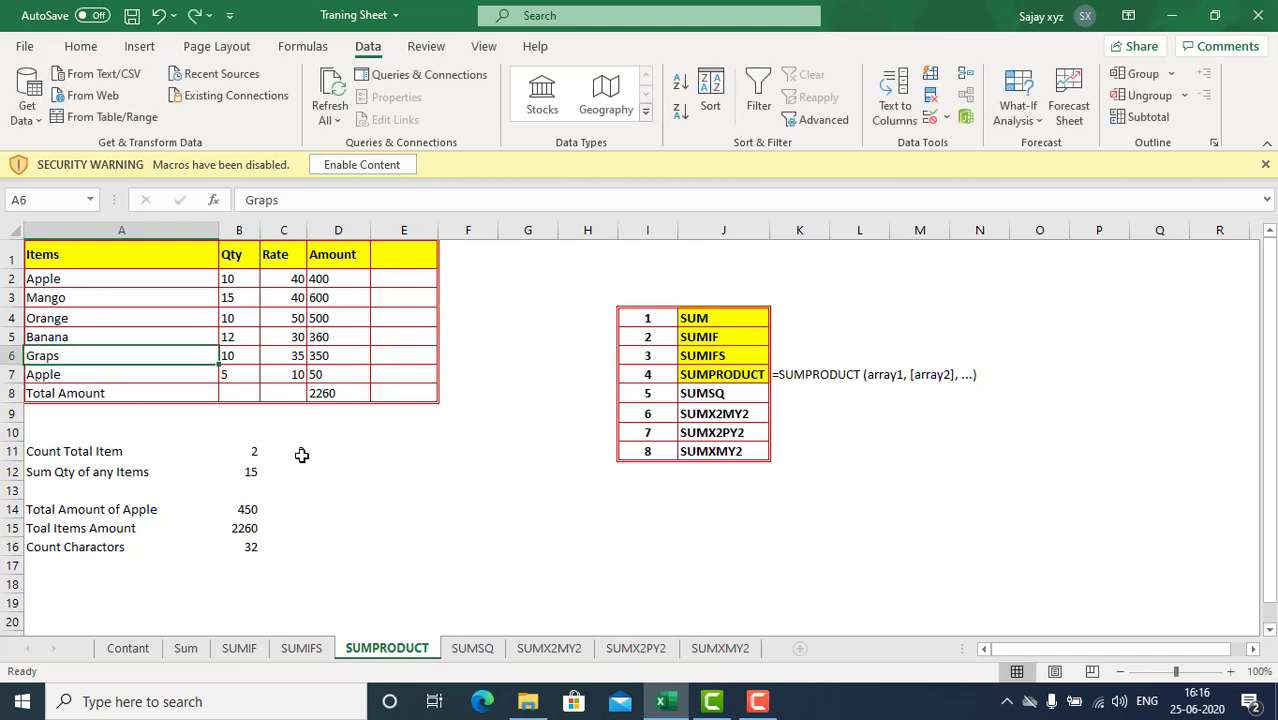
# Step: Check the count formula in C11 and save the workbook
pyautogui.click(301, 455)
pyautogui.hotkey('ctrl', 's')
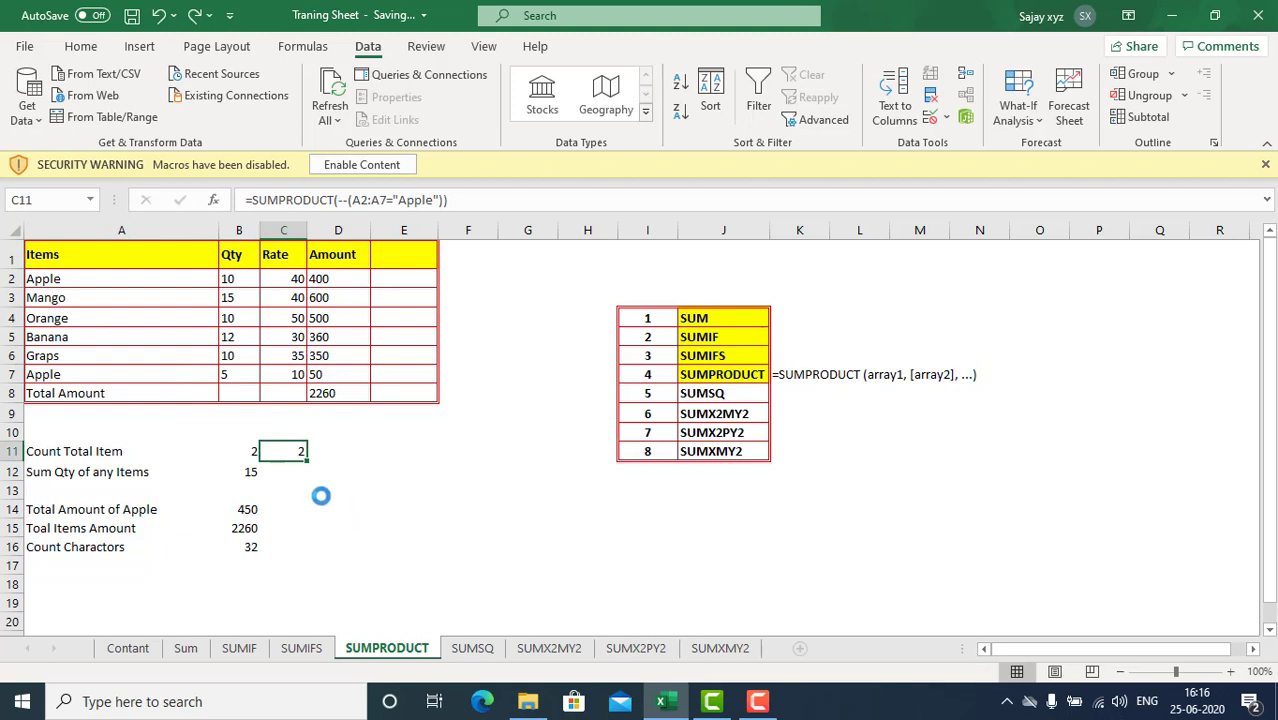
# Step: Examine the existing Sum Qty of any Items cell B12 and the empty cells next to it
pyautogui.click(298, 474)
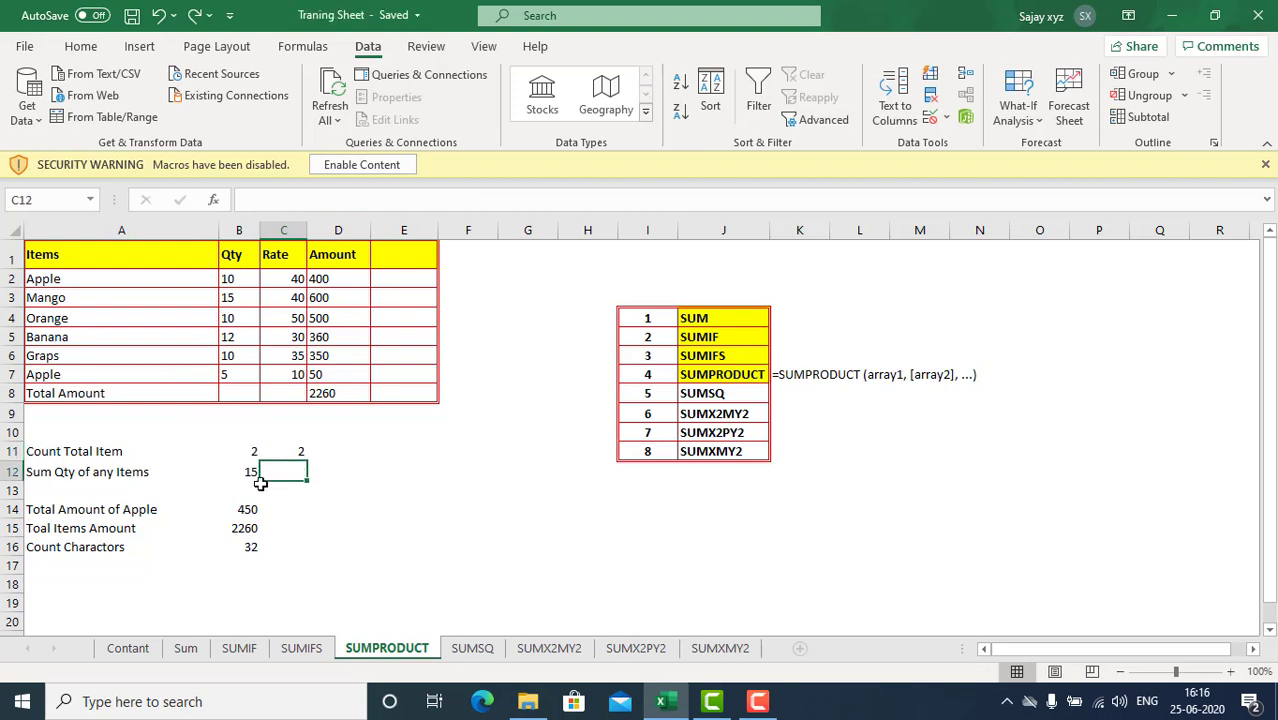
pyautogui.click(254, 478)
pyautogui.click(350, 488)
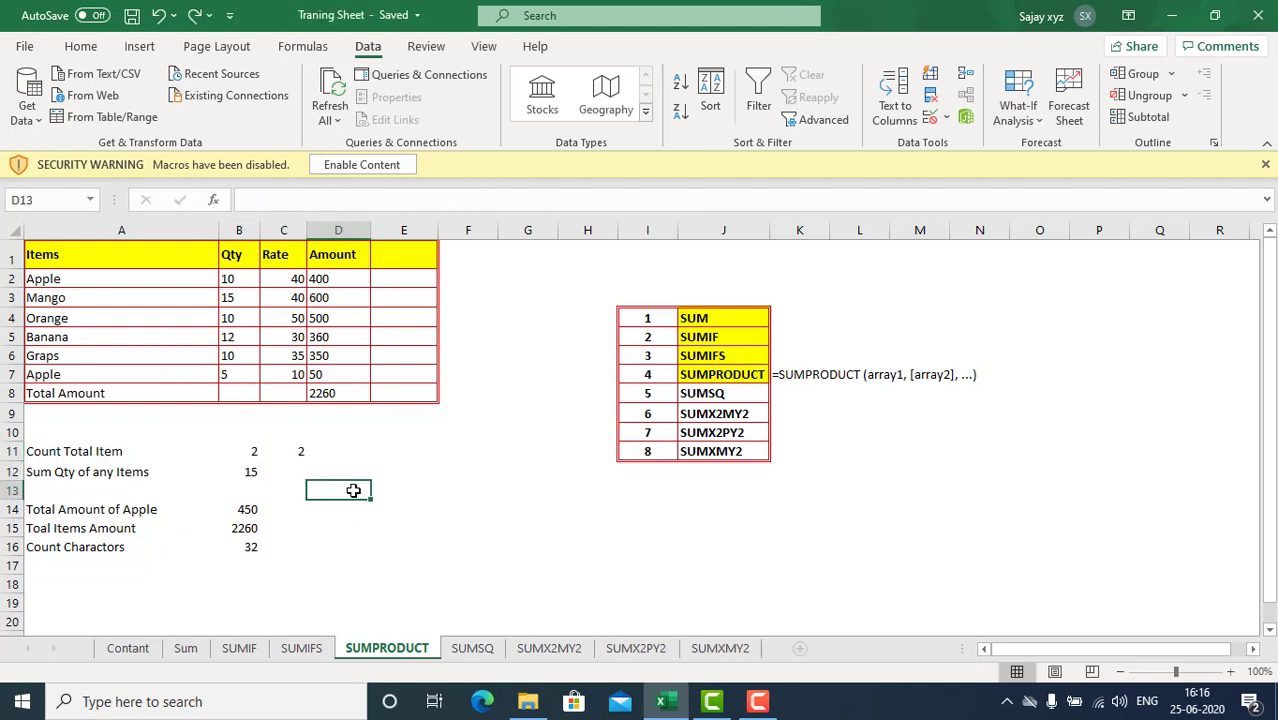
# Step: Try to sum the Apple quantities in C12 with =SUMPRODUCT(--(A2:A7="Apple",B2:B7), and discard the entry
pyautogui.click(315, 470)
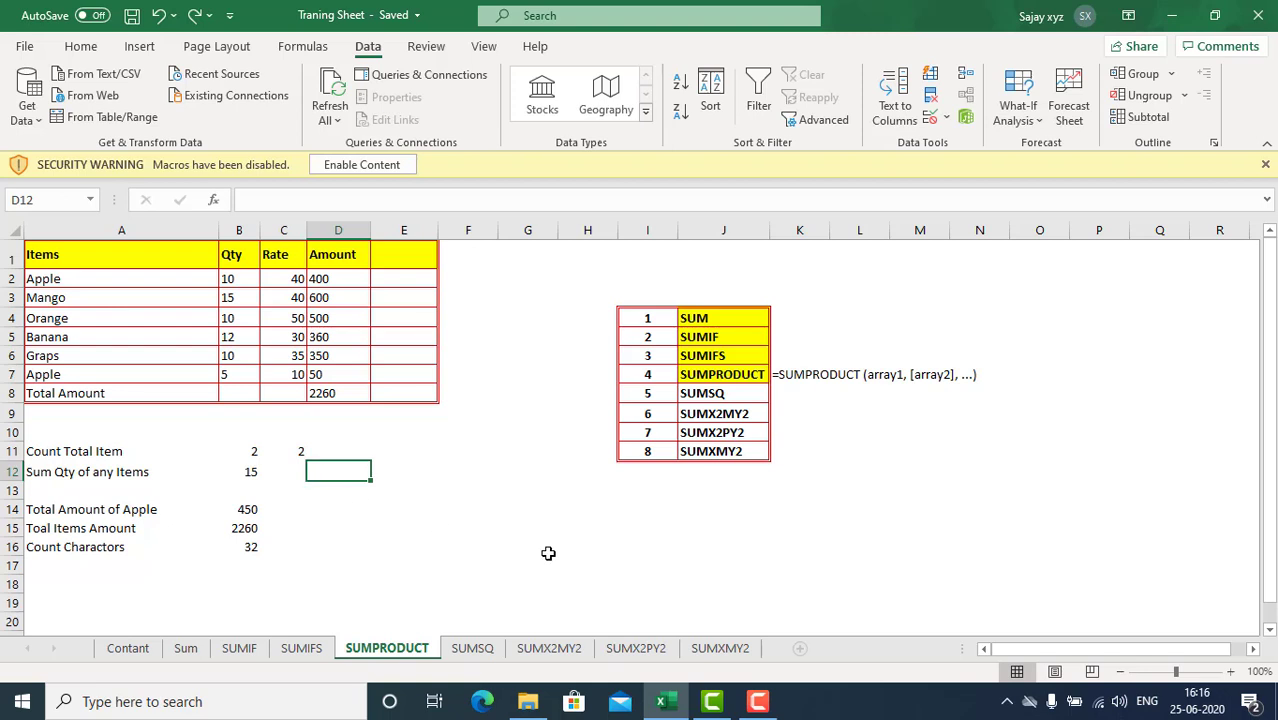
pyautogui.click(300, 466)
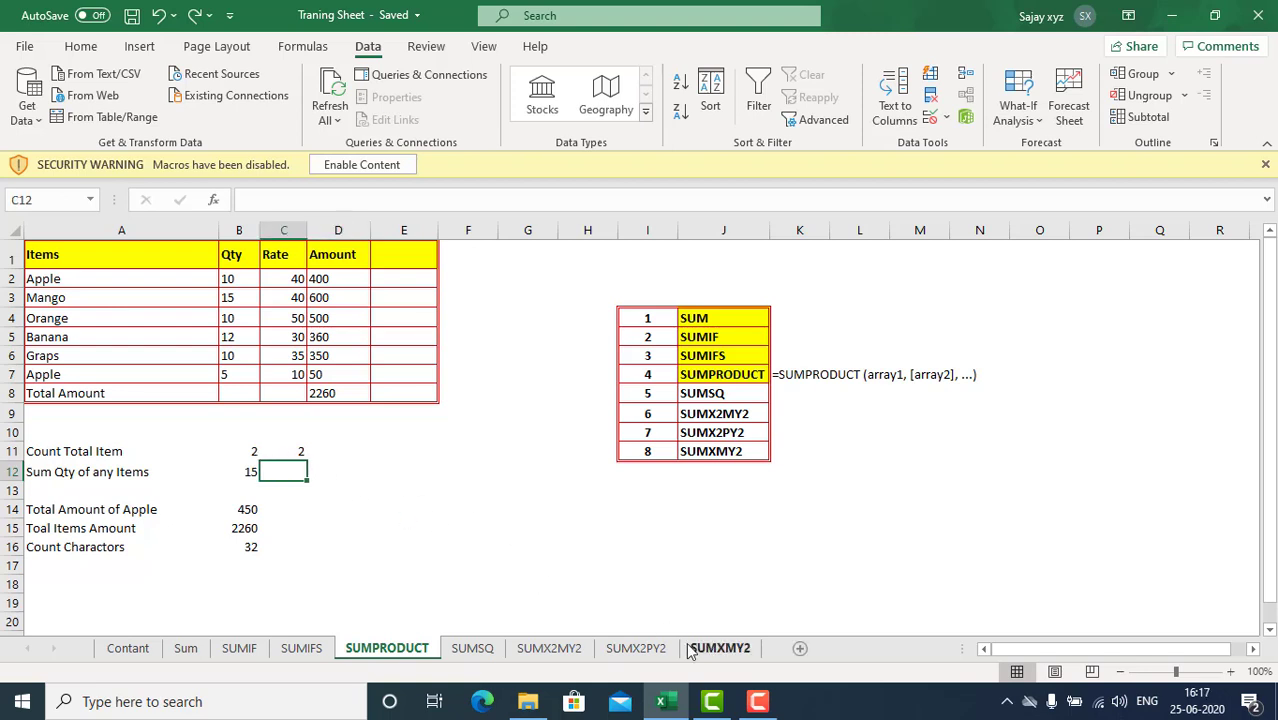
pyautogui.write('=sum')
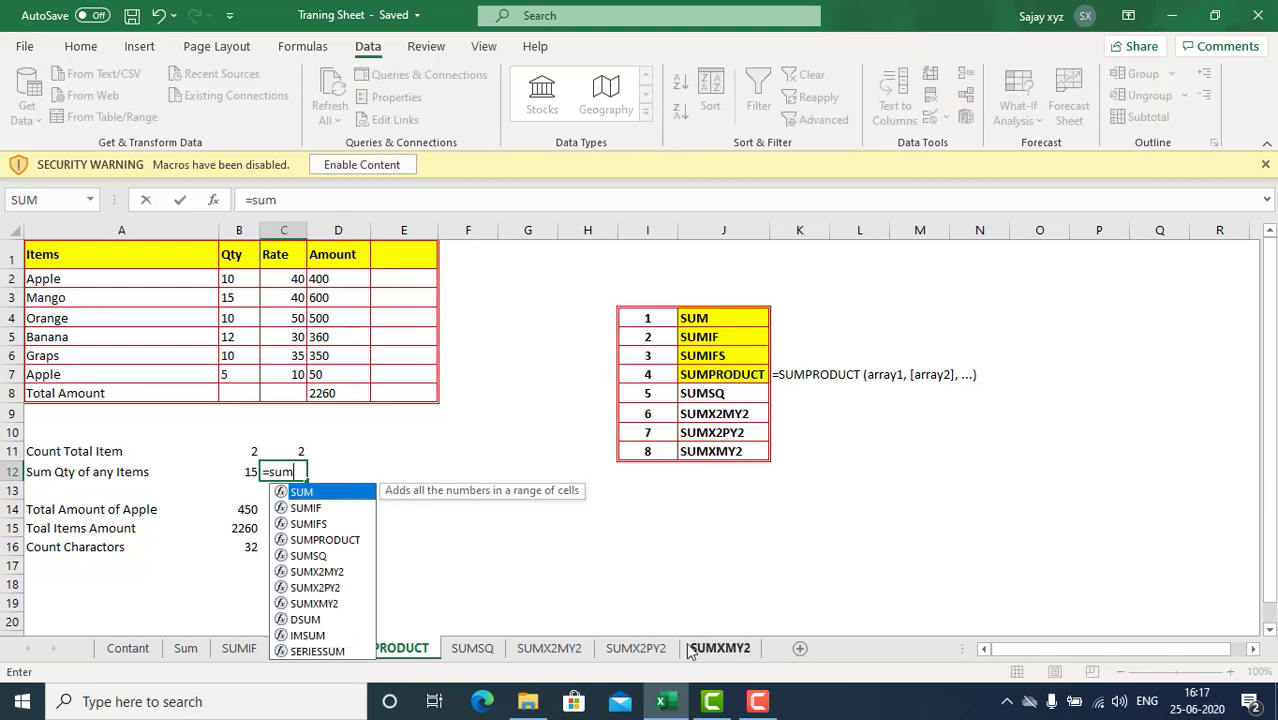
pyautogui.press('Down')
pyautogui.press('Down')
pyautogui.press('Down')
pyautogui.press('Tab')
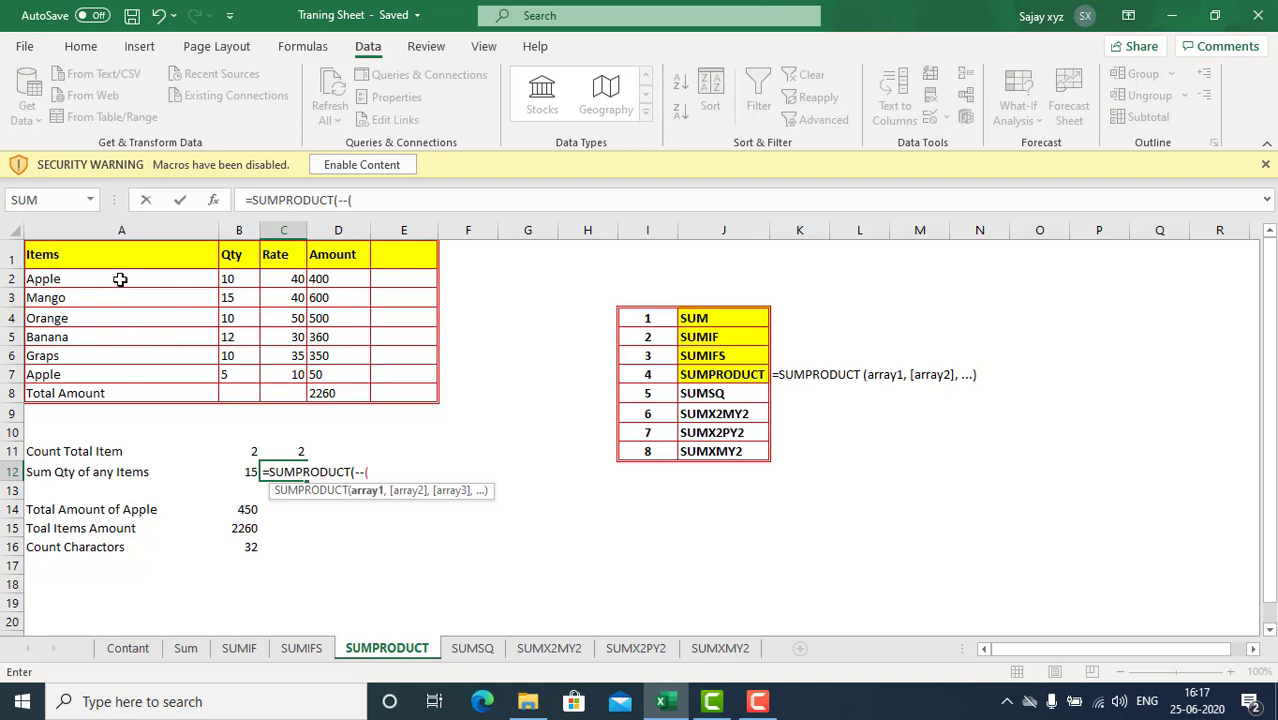
pyautogui.moveTo(119, 278); pyautogui.dragTo(119, 372)
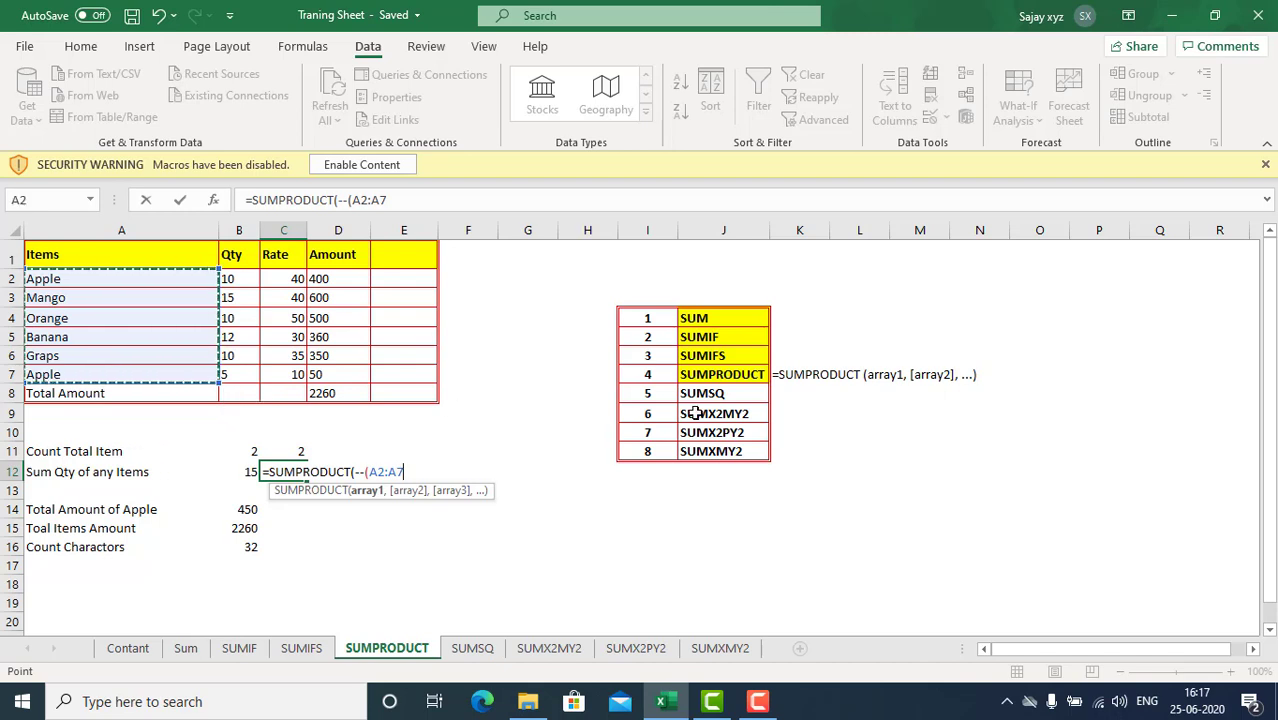
pyautogui.write('="')
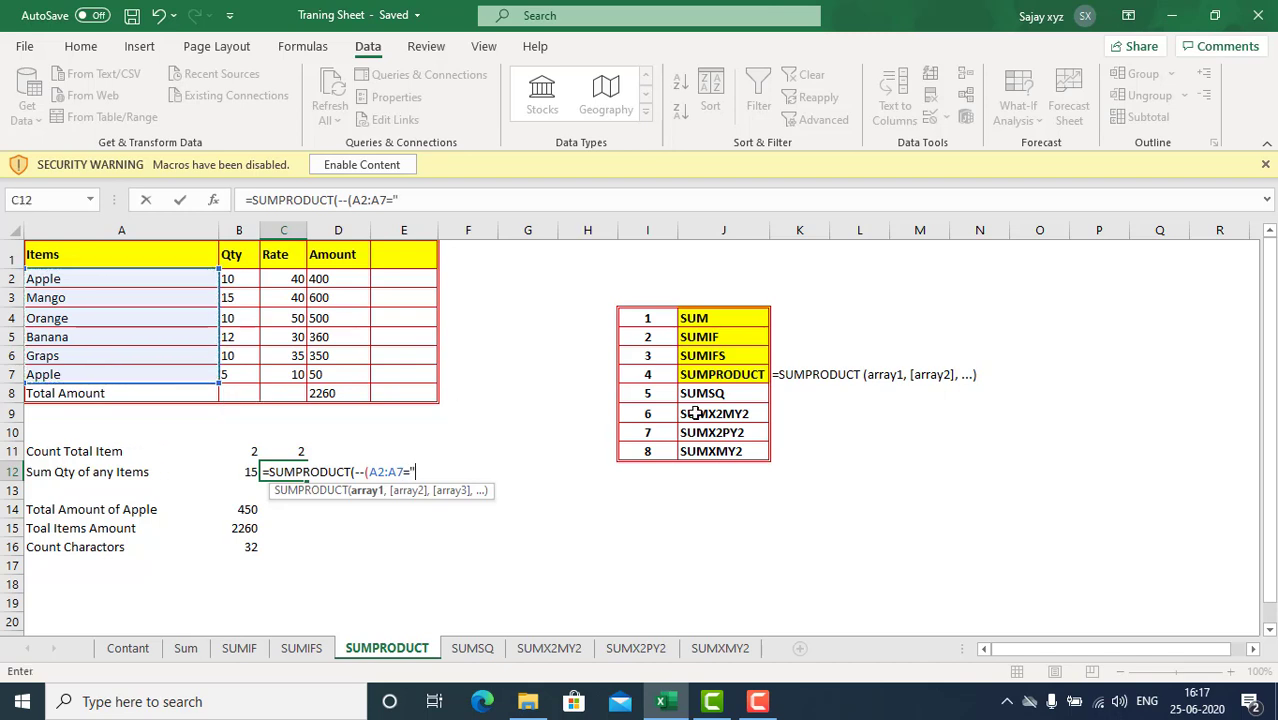
pyautogui.write('Apple",')
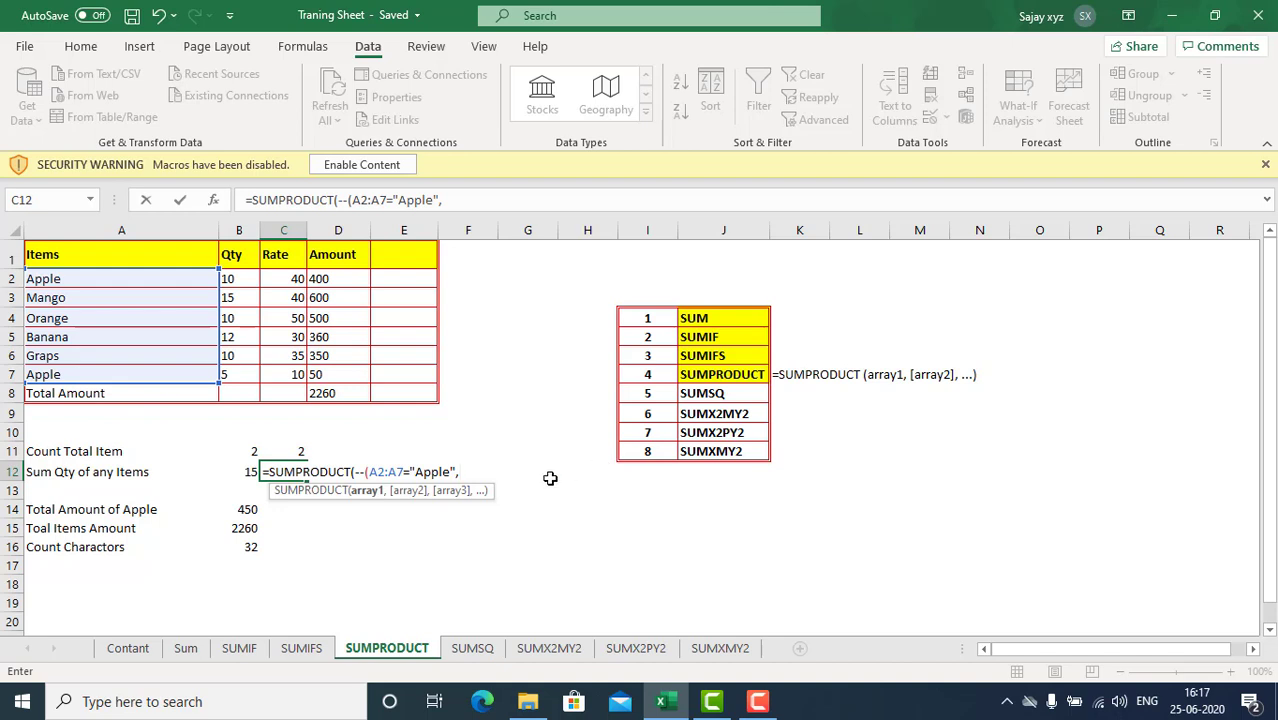
pyautogui.click(247, 284)
pyautogui.moveTo(247, 284); pyautogui.dragTo(249, 373)
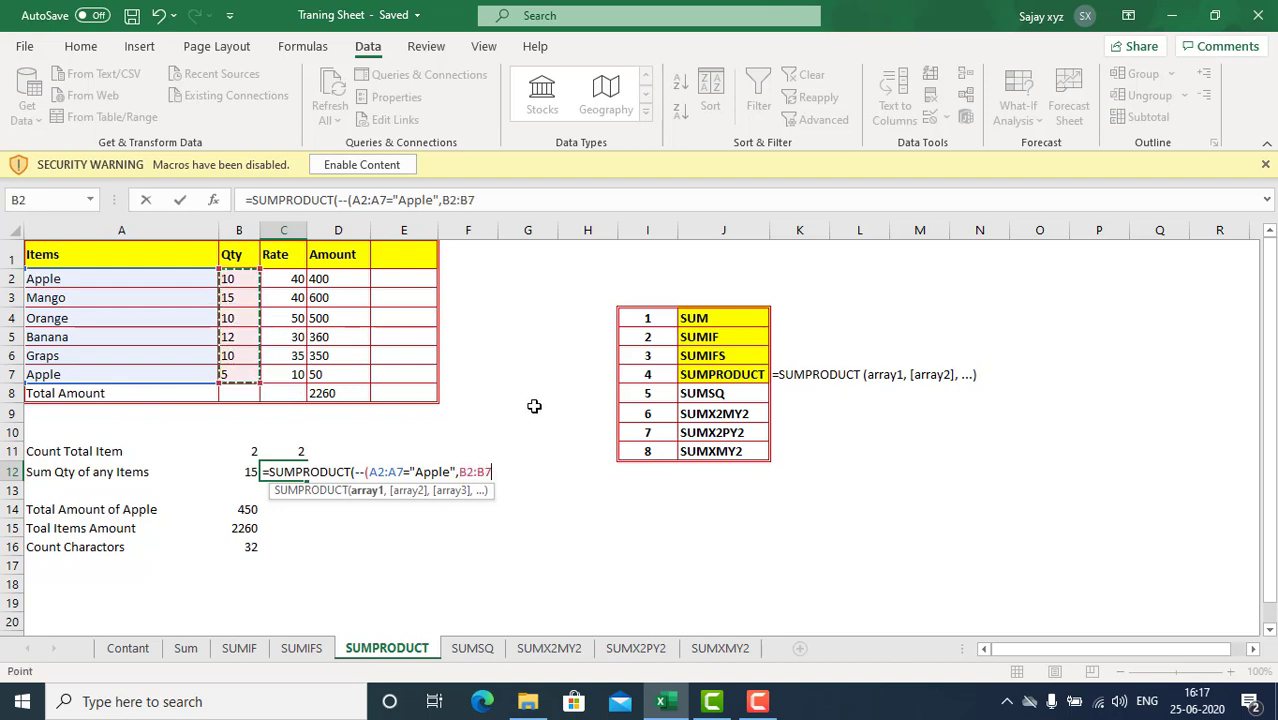
pyautogui.write(')')
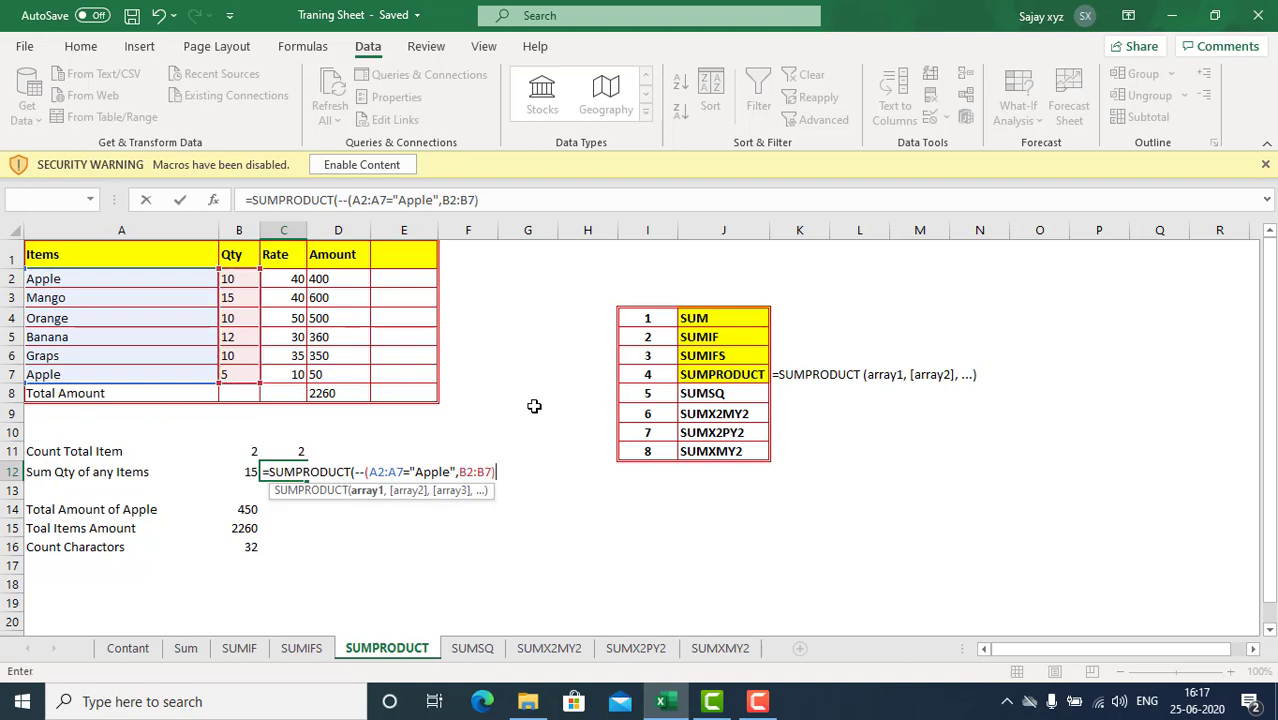
pyautogui.press('Return')
pyautogui.press('Return')
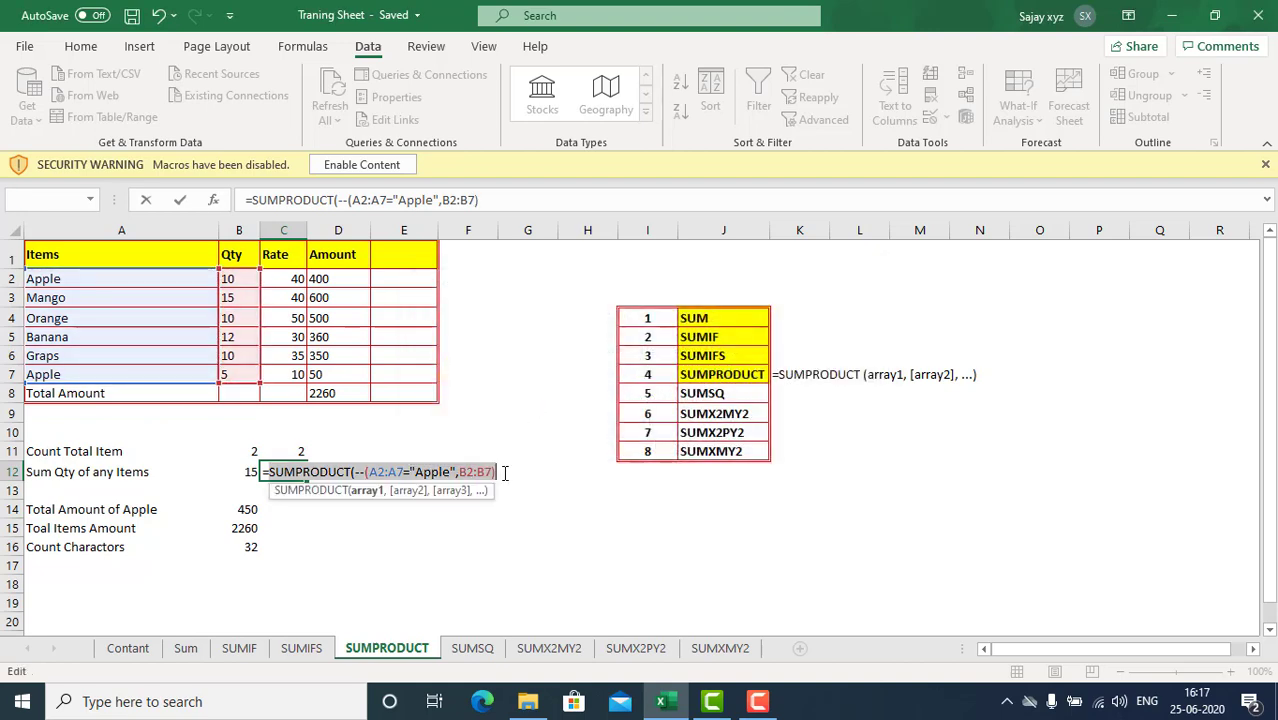
pyautogui.press('Escape')
pyautogui.press('Left')
pyautogui.press('Right')
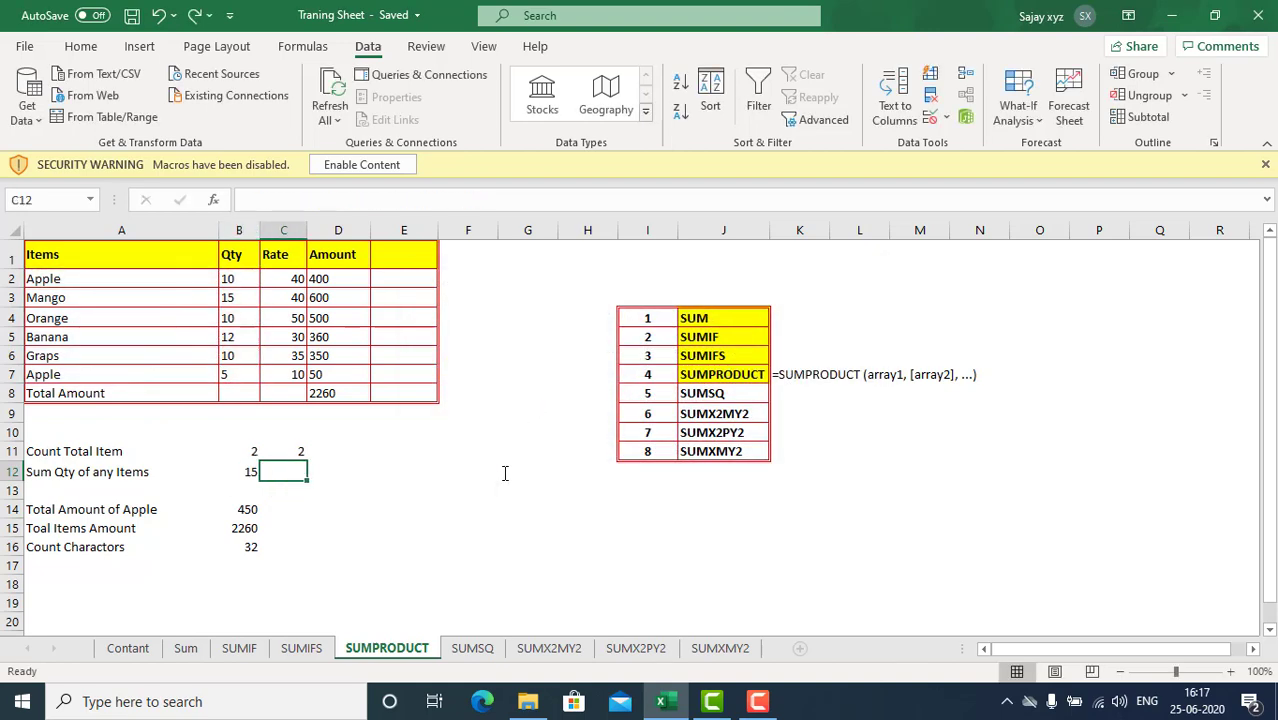
# Step: Start a SUMPRODUCT formula in C12 with the item names A2:A7 as its first array
pyautogui.write('=su')
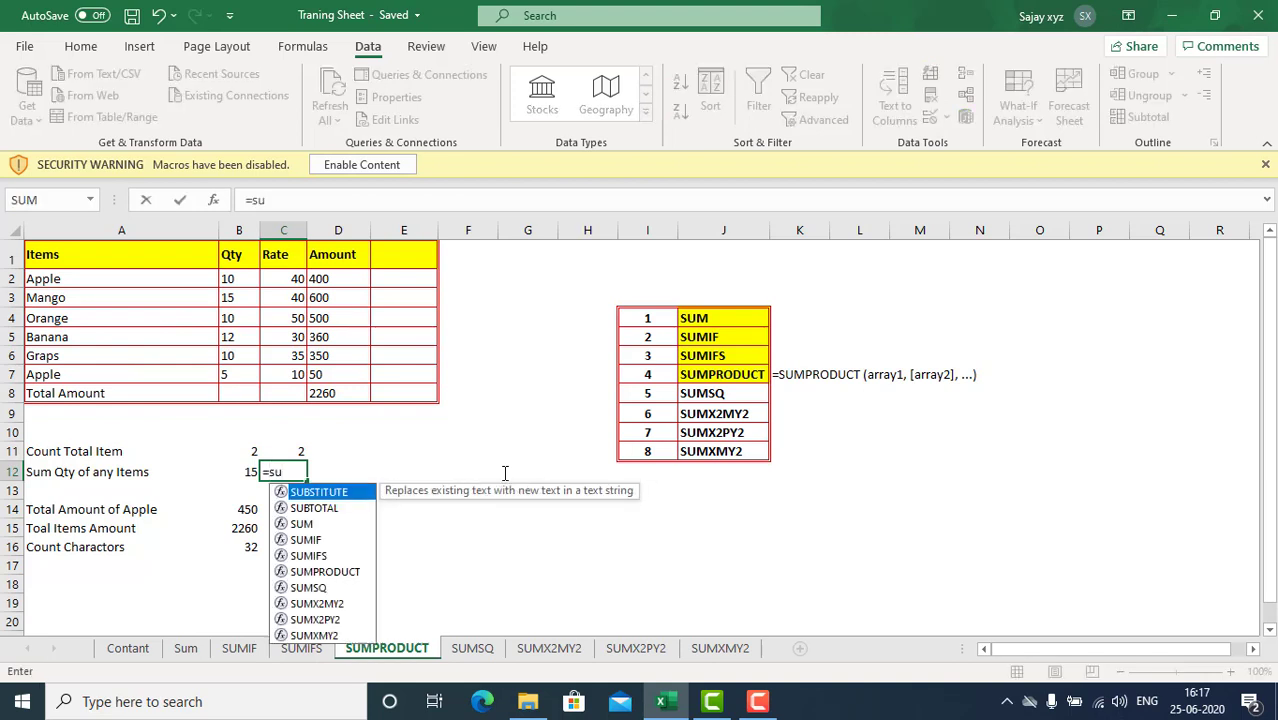
pyautogui.press('BackSpace')
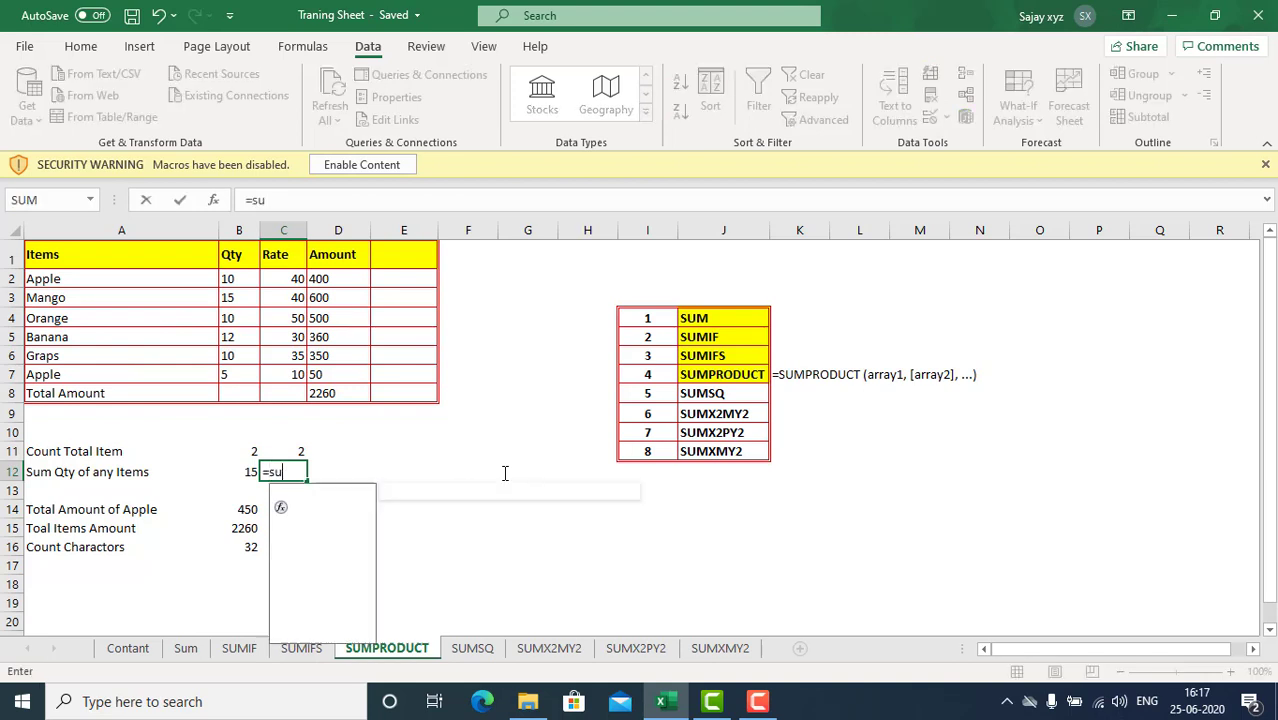
pyautogui.write('up')
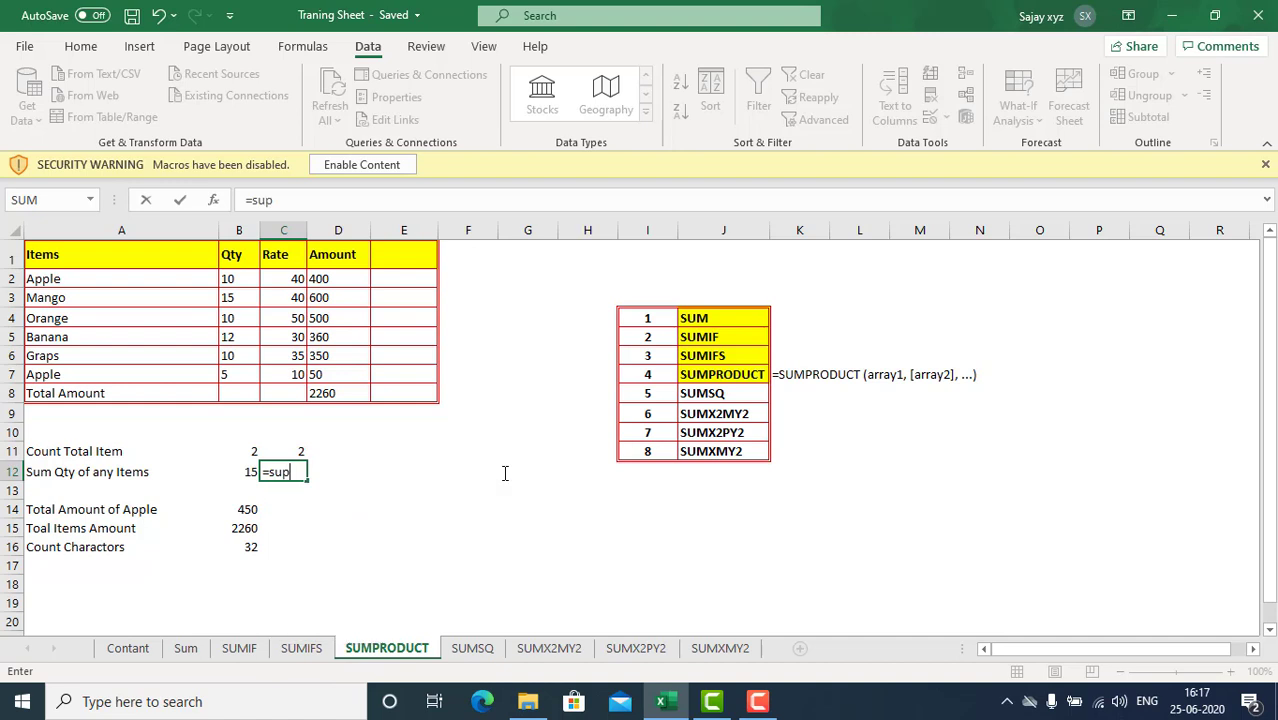
pyautogui.press('BackSpace')
pyautogui.write('mpr')
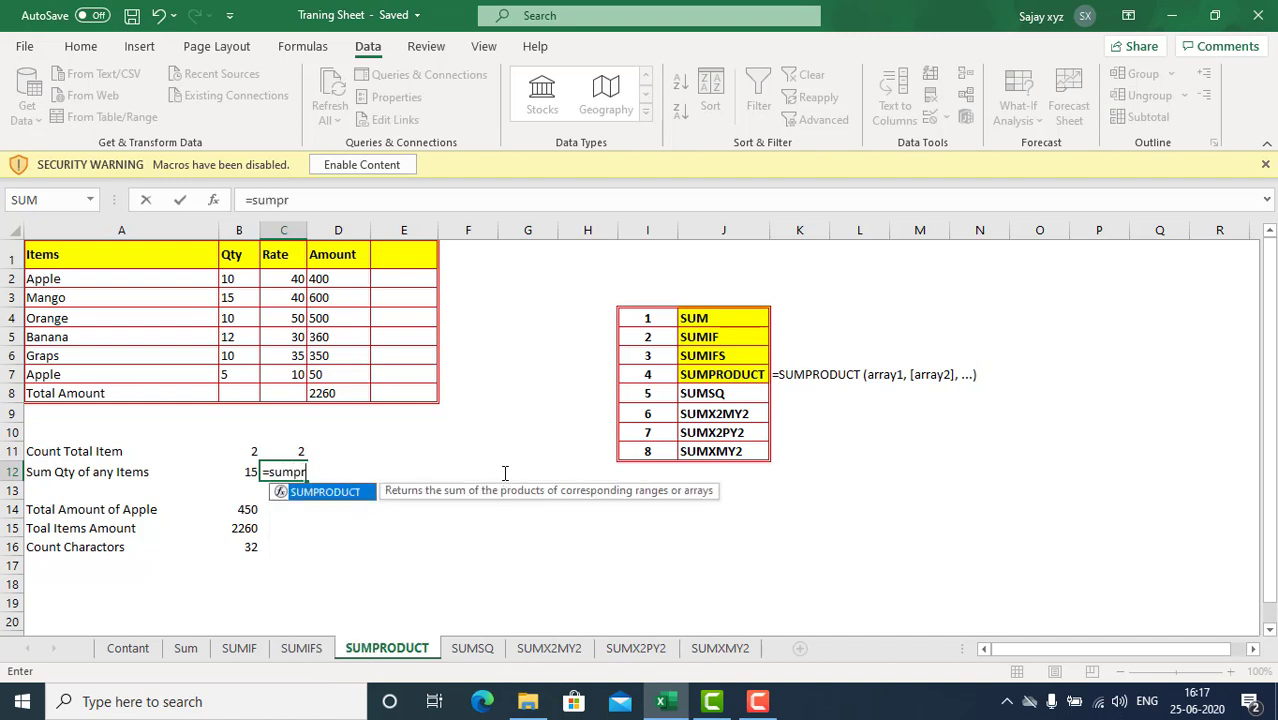
pyautogui.press('Tab')
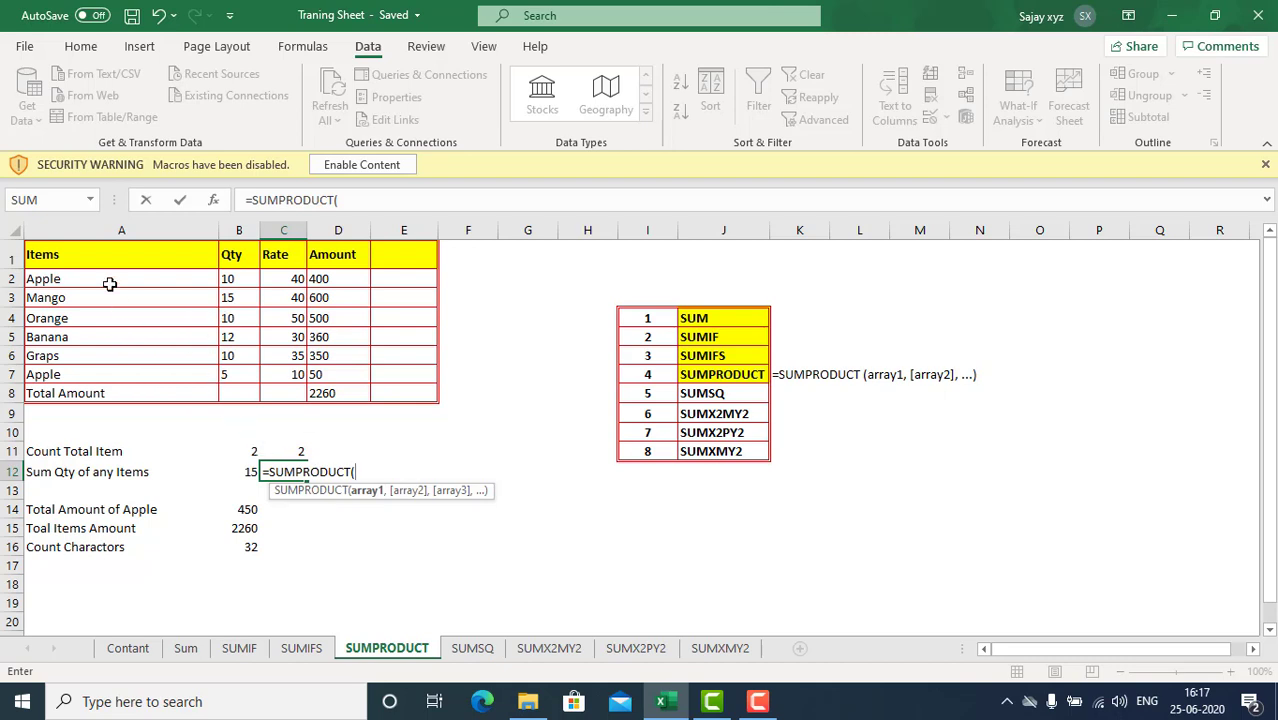
pyautogui.moveTo(110, 283); pyautogui.dragTo(106, 362)
pyautogui.moveTo(106, 374); pyautogui.dragTo(108, 376)
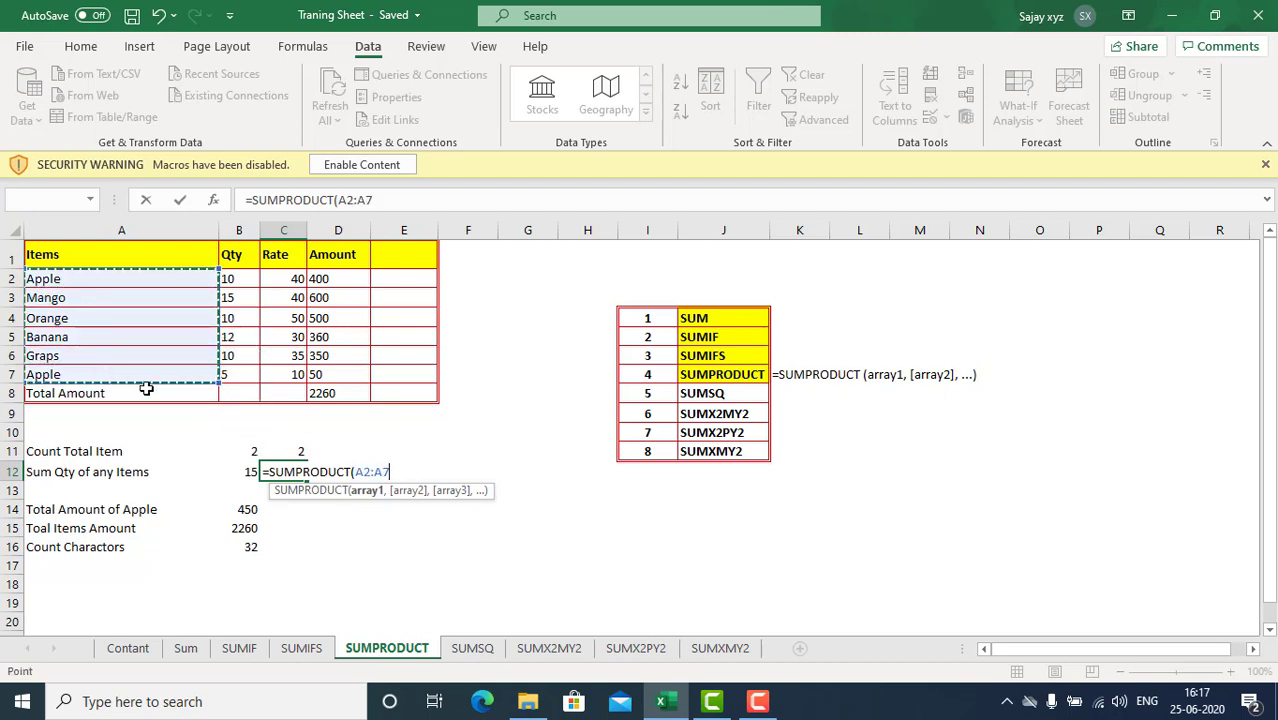
# Step: Turn the first array of the C12 formula into the condition --(A2:A7="Apple") and begin the second argument
pyautogui.click(353, 472)
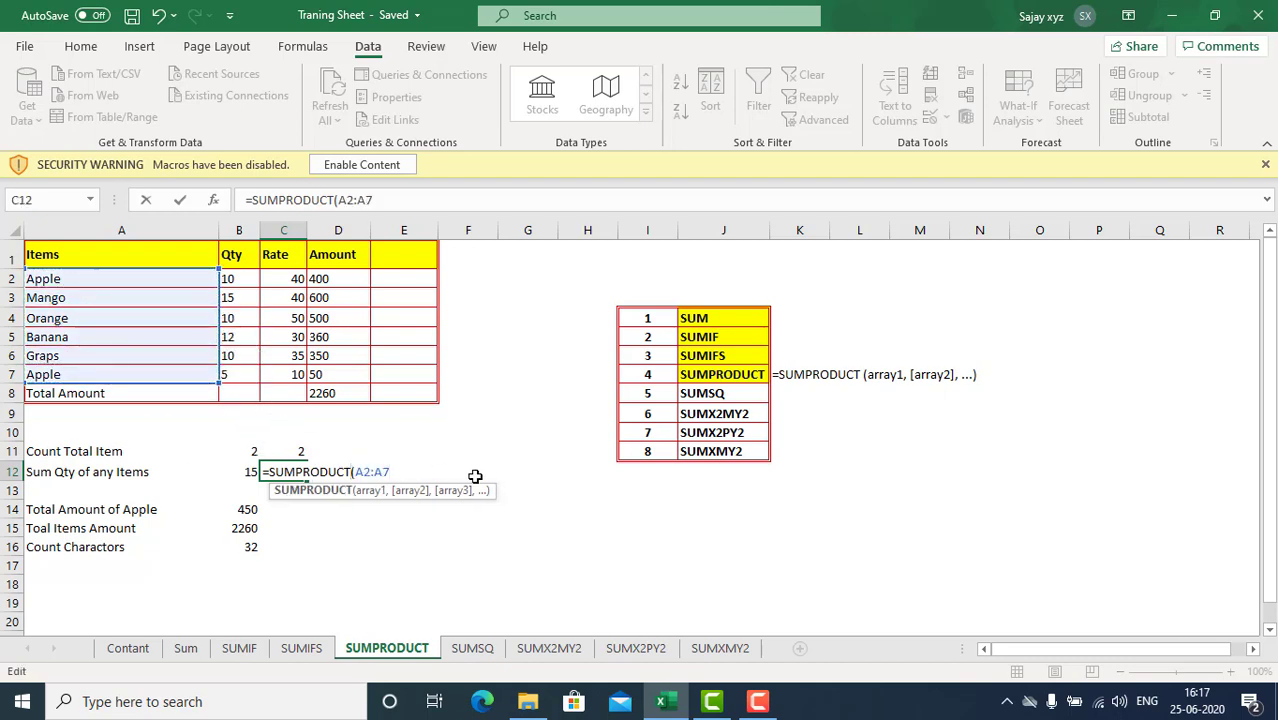
pyautogui.press('Right')
pyautogui.write('--')
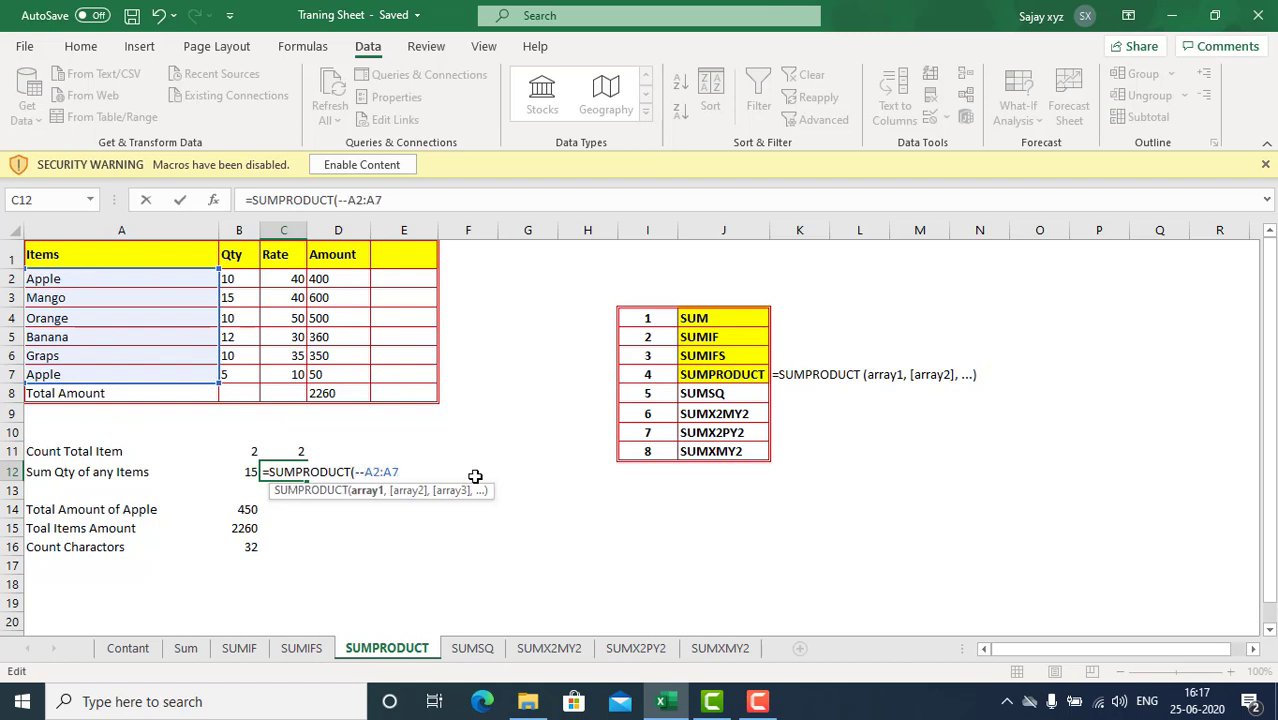
pyautogui.write('(A2:A7')
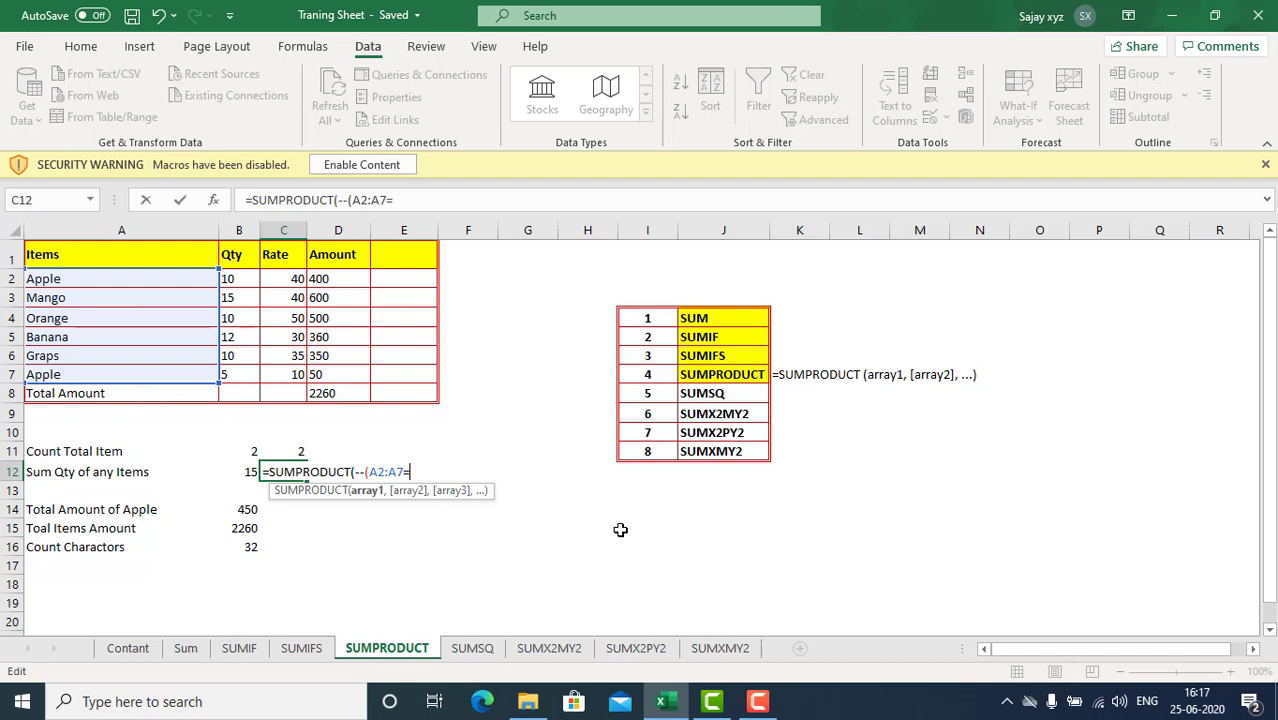
pyautogui.write('="Apple')
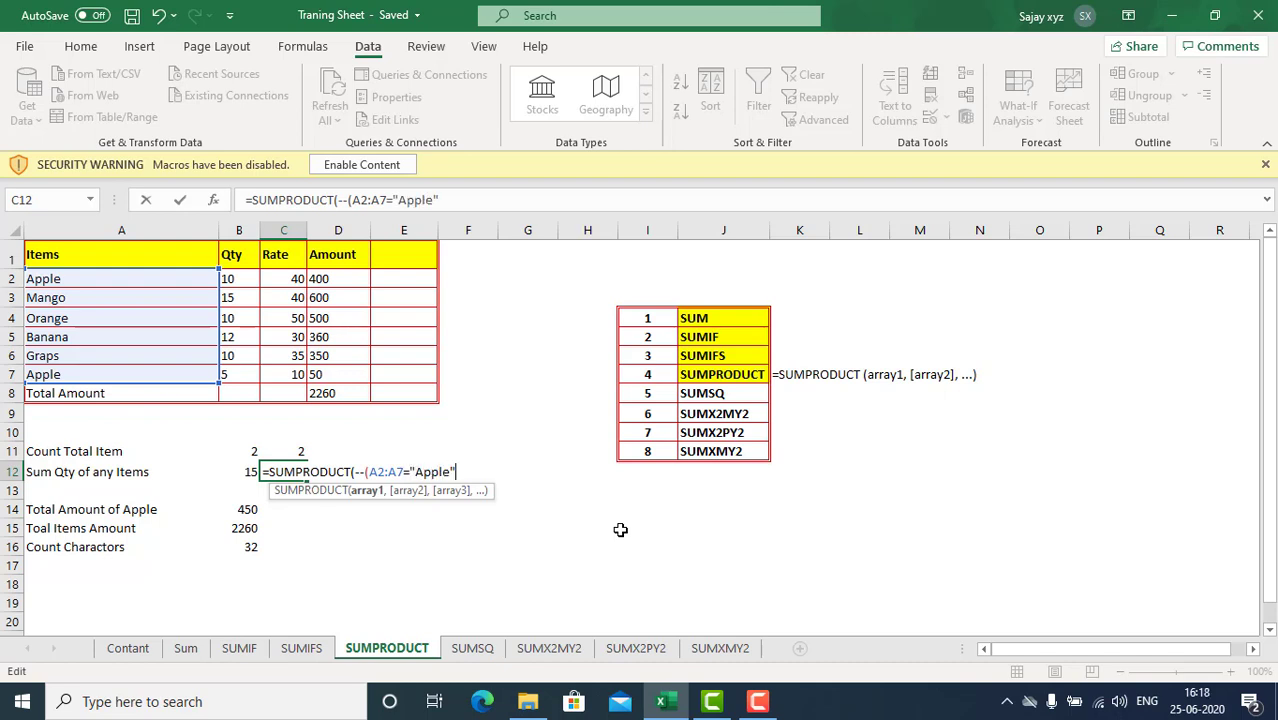
pyautogui.write('"),')
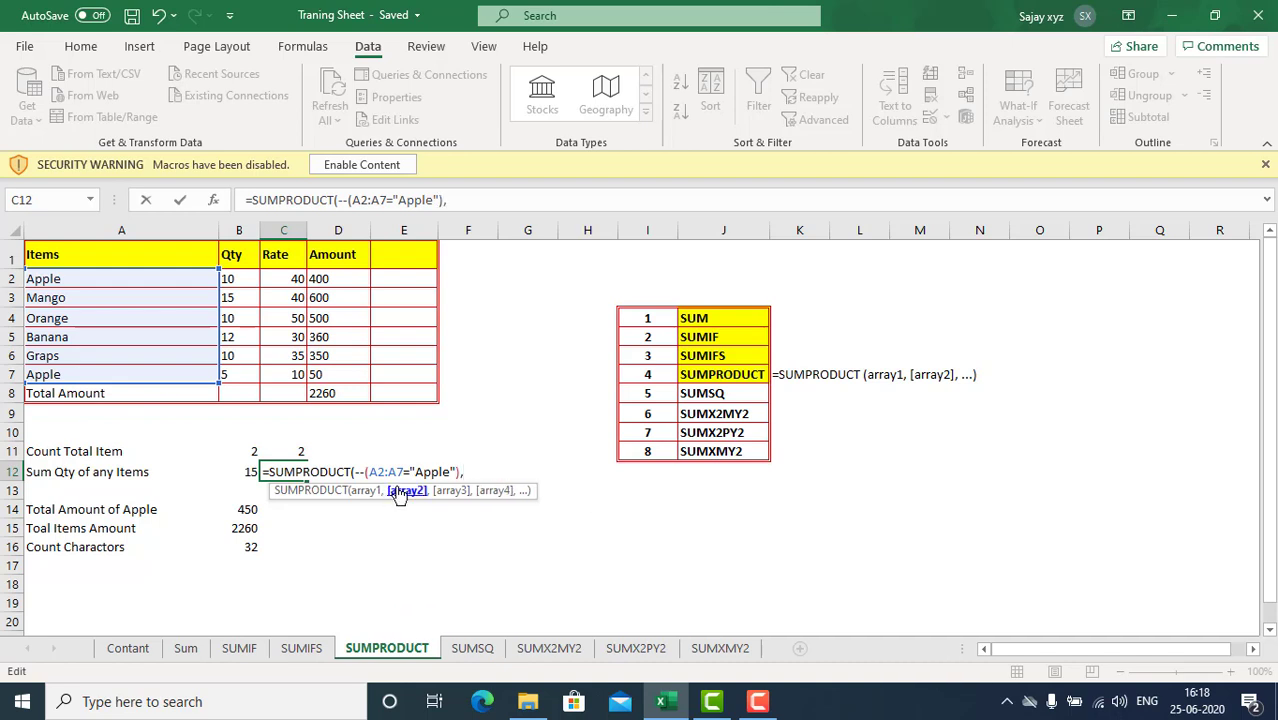
# Step: Add the quantities B2:B7 as the second array, close the SUMPRODUCT formula and enter it in C12
pyautogui.moveTo(228, 279); pyautogui.dragTo(228, 372)
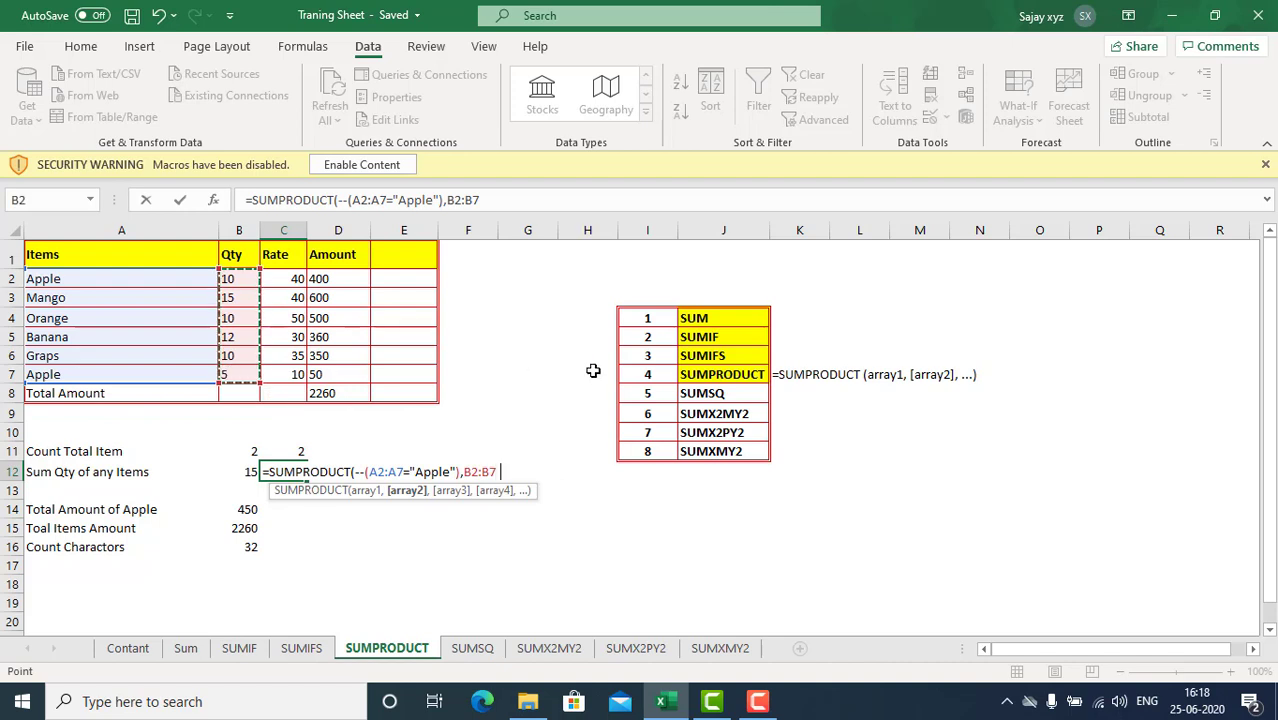
pyautogui.write(')')
pyautogui.press('Return')
pyautogui.press('Up')
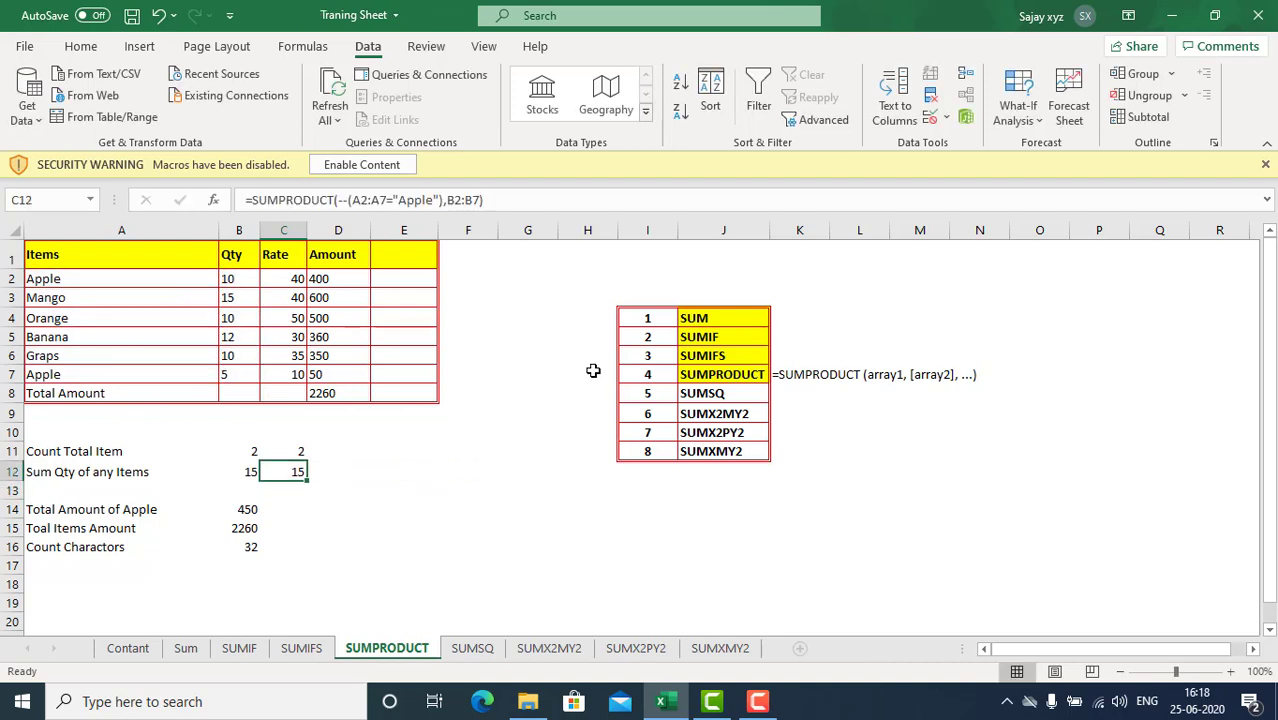
# Step: Check the combined quantity of the two Apple rows by selecting B7 and B2 together
pyautogui.click(238, 372)
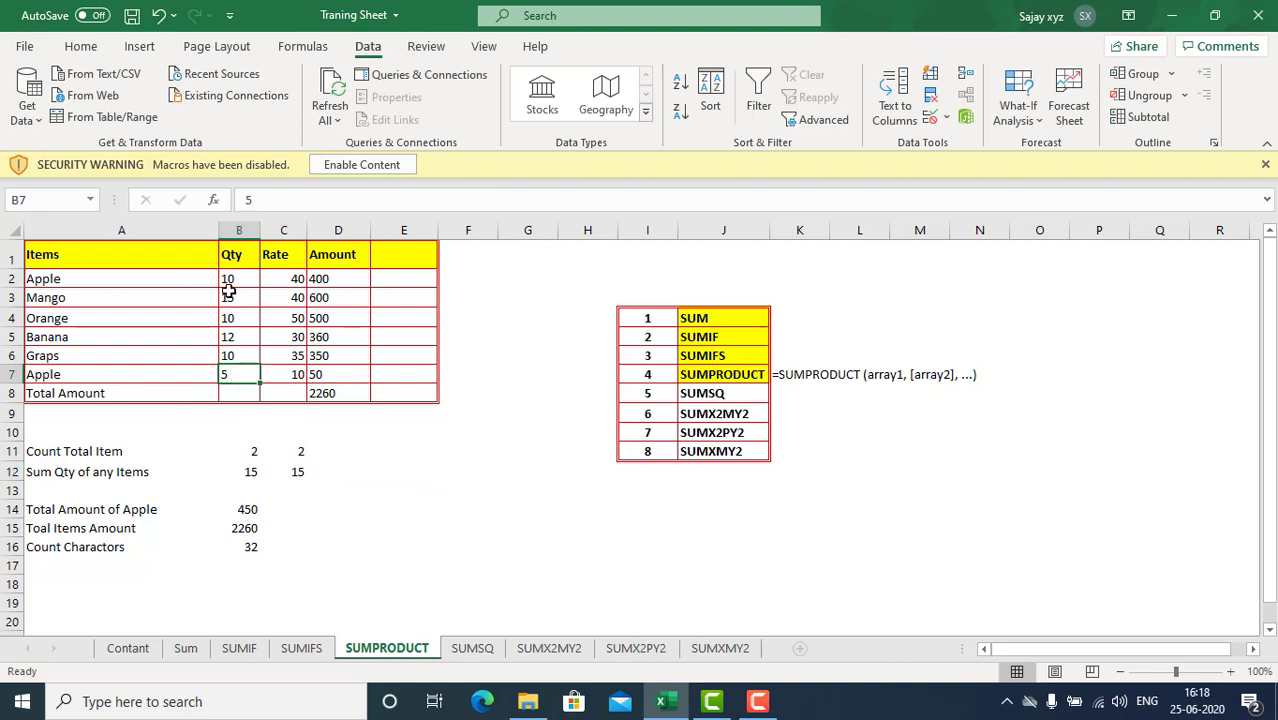
pyautogui.keyDown('ctrl'); pyautogui.click(230, 279); pyautogui.keyUp('ctrl')
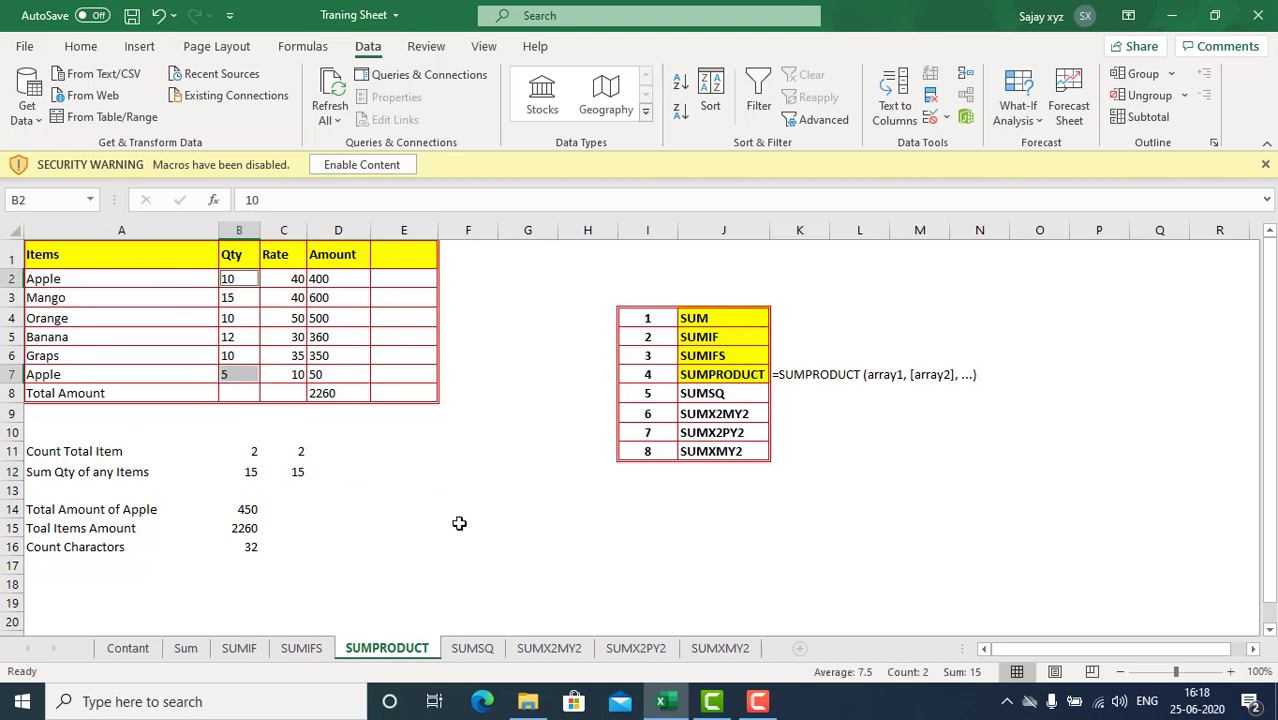
pyautogui.click(310, 510)
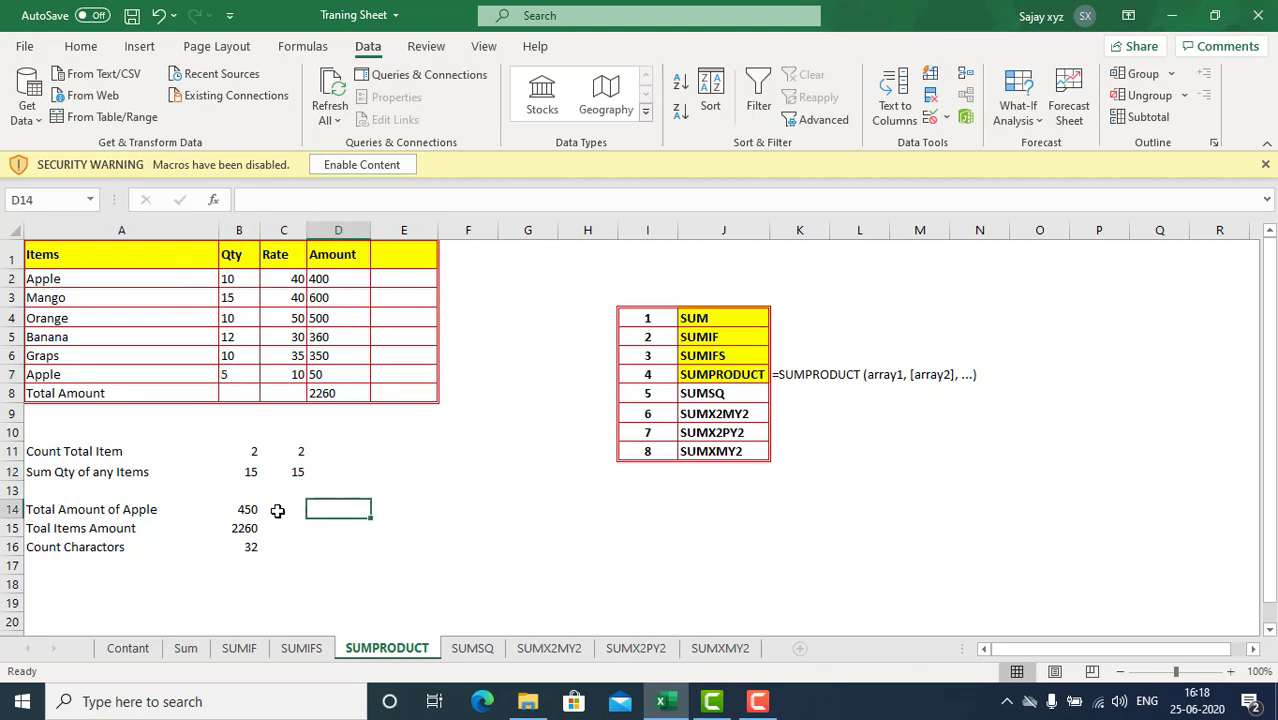
# Step: Start a SUMPRODUCT formula in C14 with the condition --(A2:A7="apple") as its first array
pyautogui.click(252, 508)
pyautogui.click(318, 508)
pyautogui.click(296, 507)
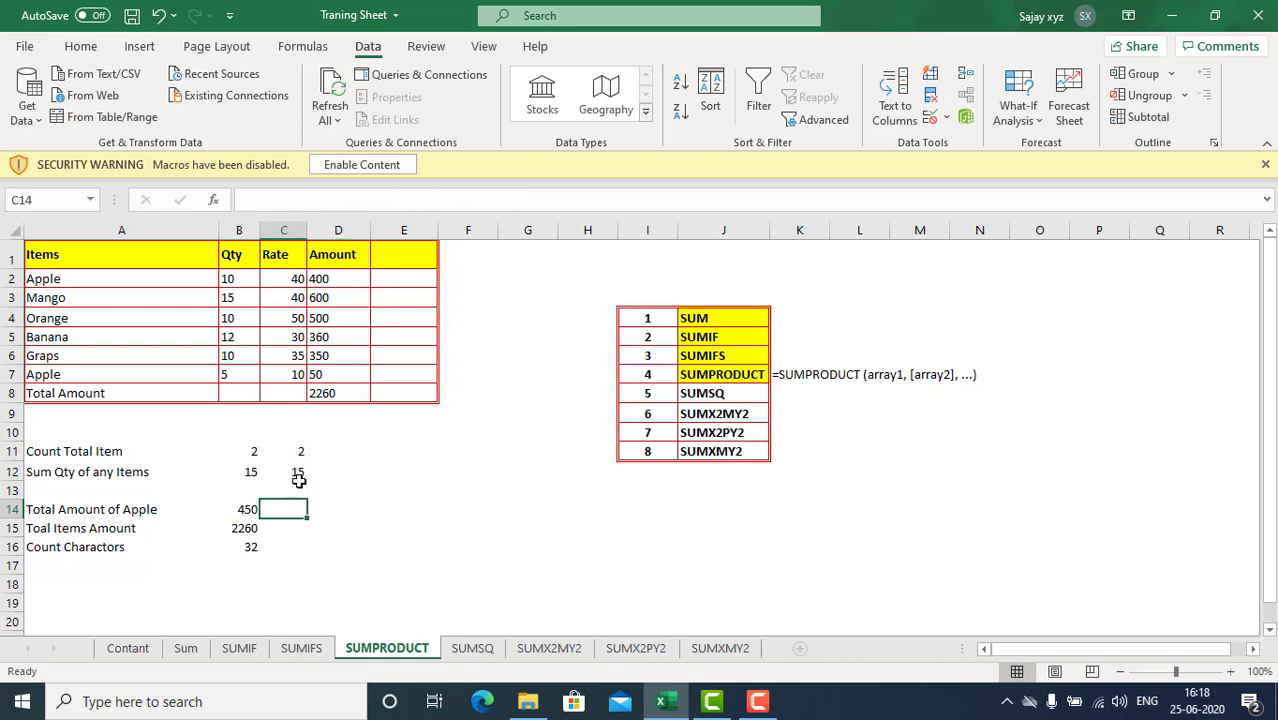
pyautogui.write('=')
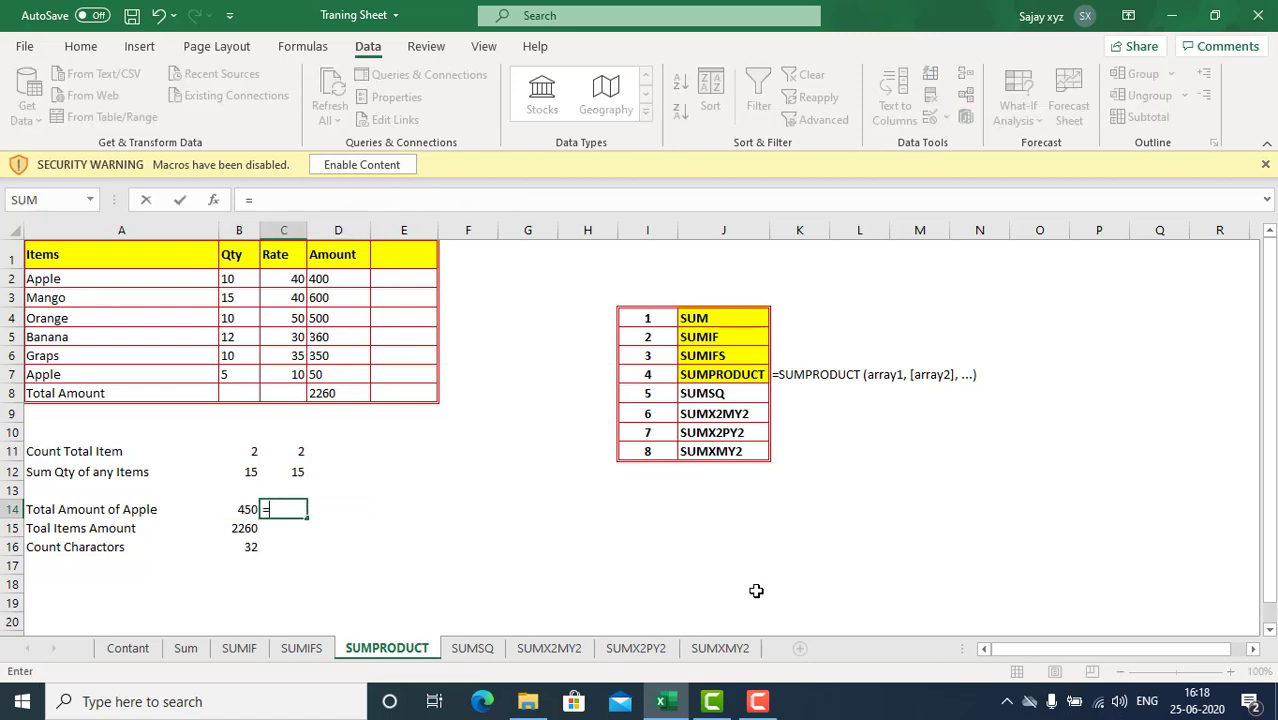
pyautogui.write('sump')
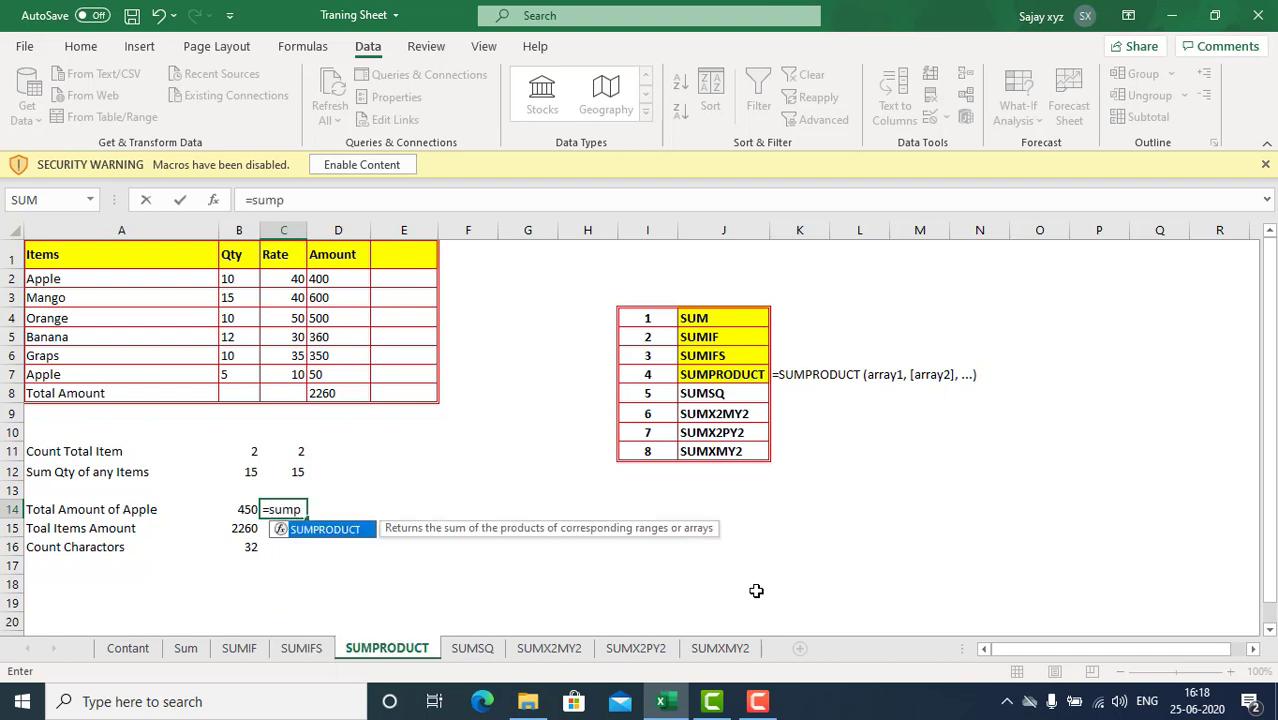
pyautogui.press('Tab')
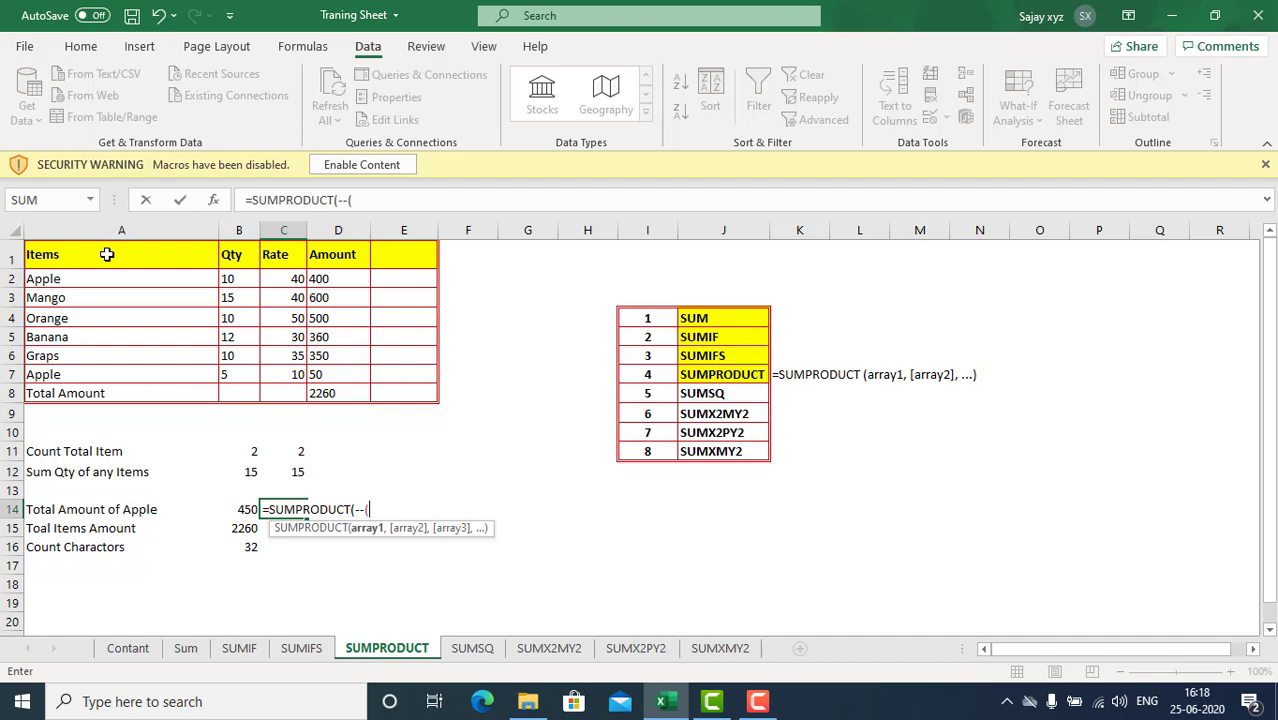
pyautogui.moveTo(100, 278); pyautogui.dragTo(94, 372)
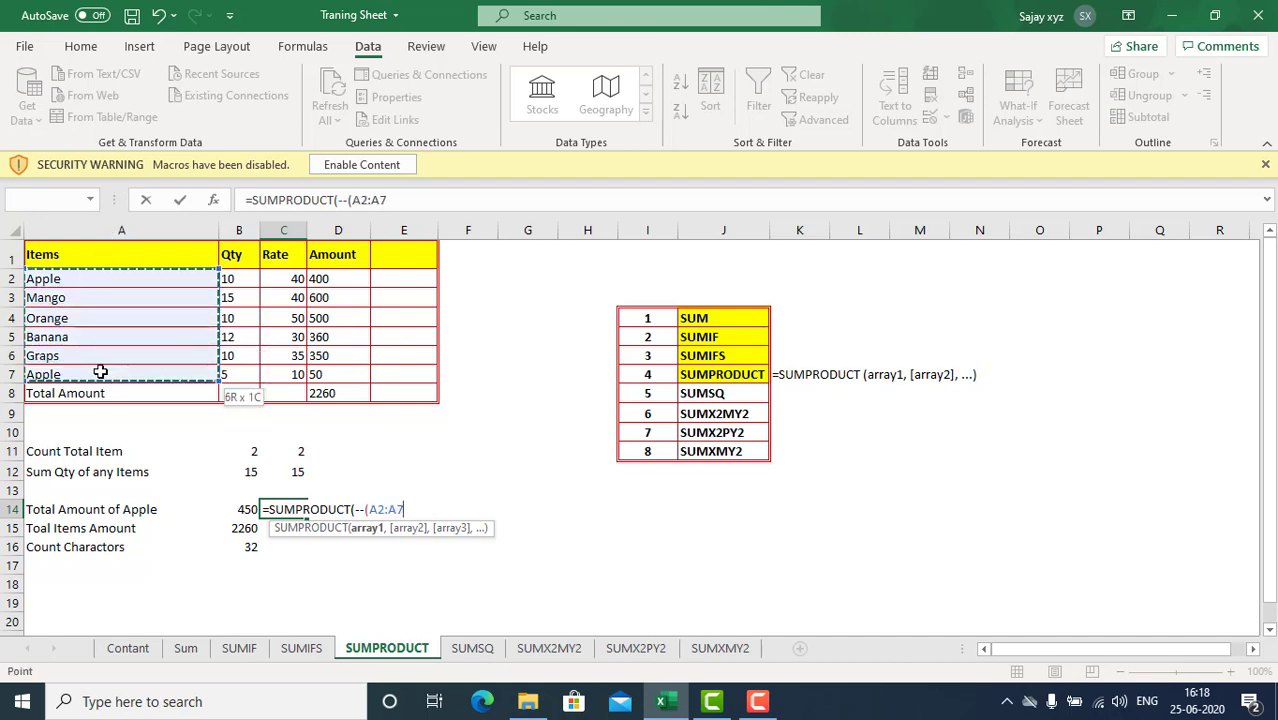
pyautogui.write('=')
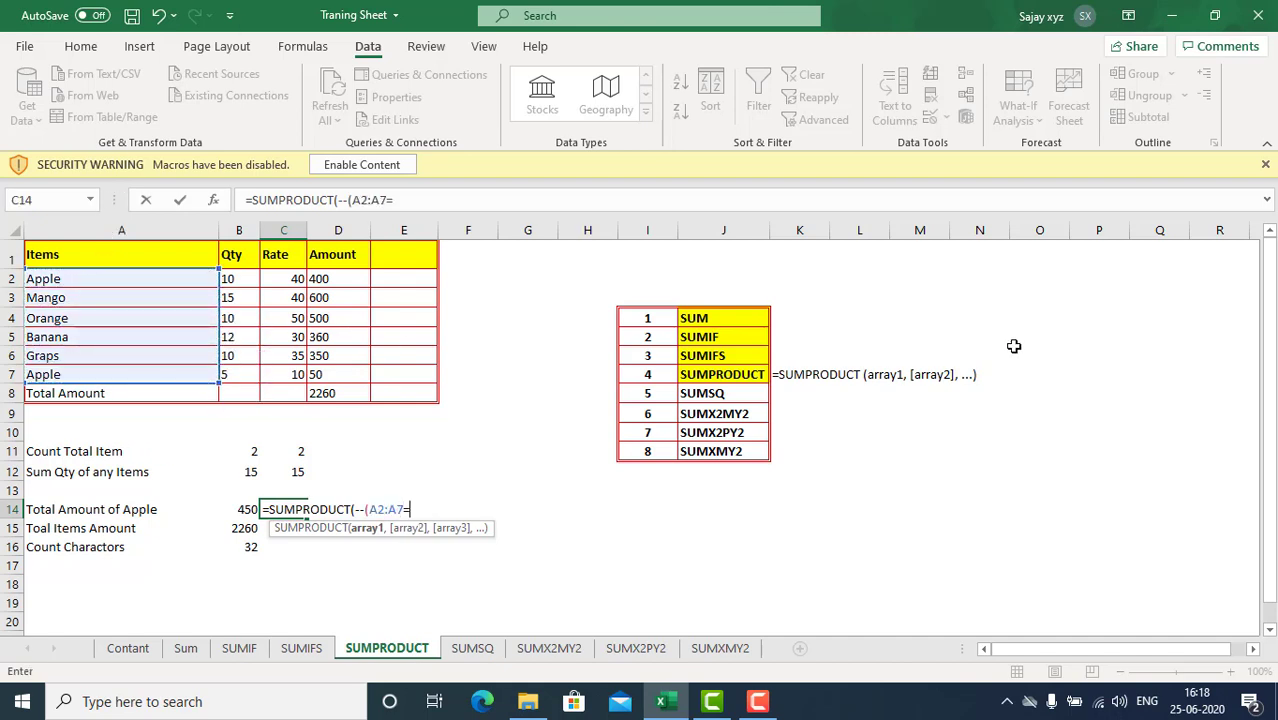
pyautogui.write('"apple')
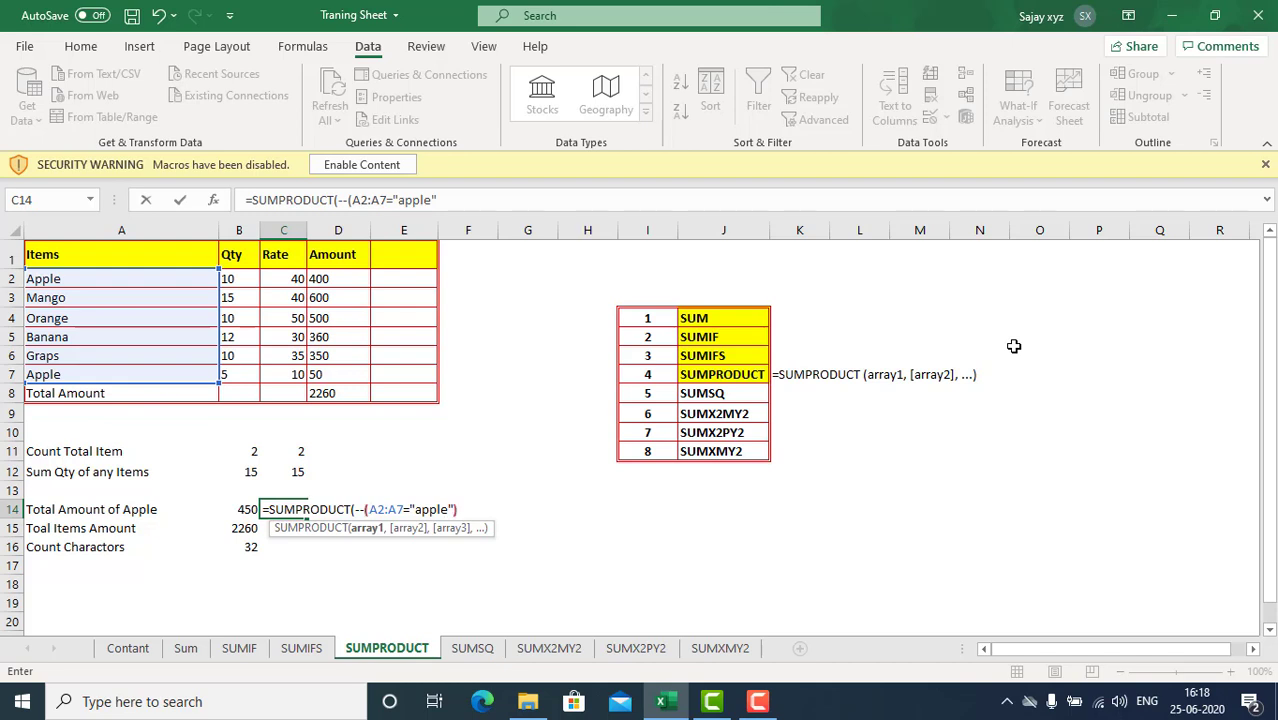
pyautogui.write(',')
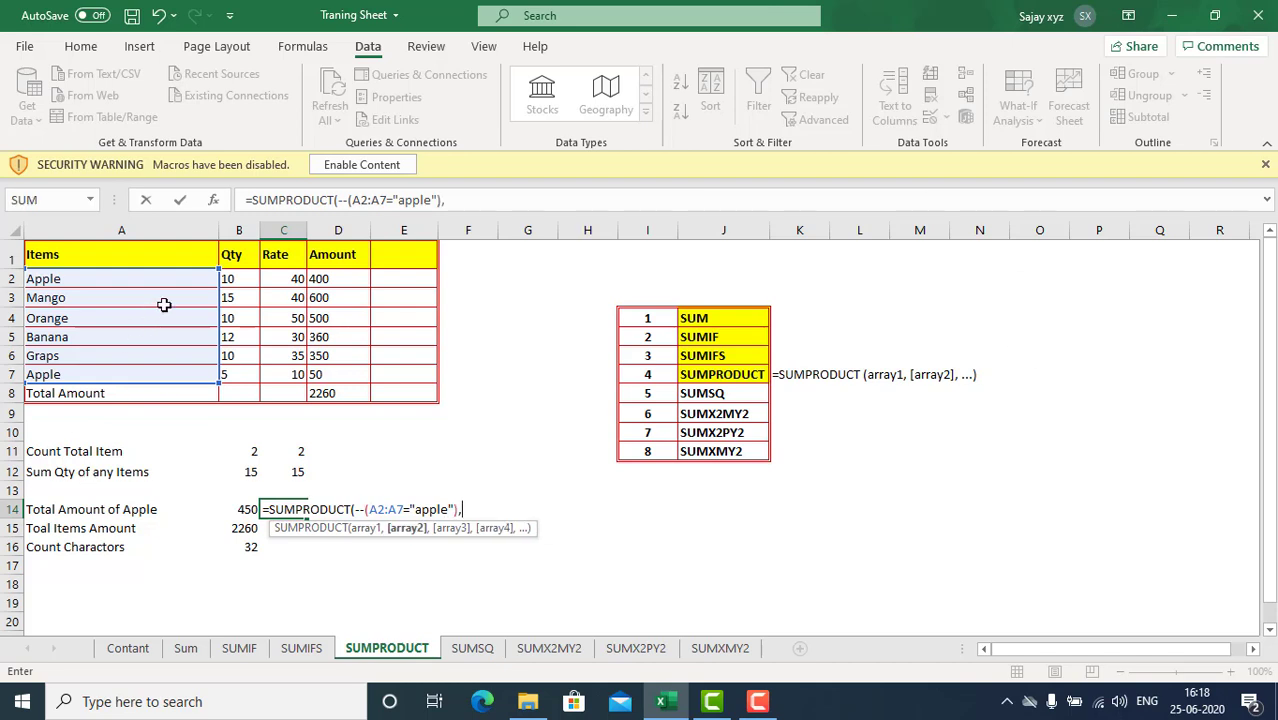
# Step: Add the quantities B2:B7 and rates C2:C7 as further arrays, then close and enter the C14 formula
pyautogui.moveTo(237, 278); pyautogui.dragTo(237, 378)
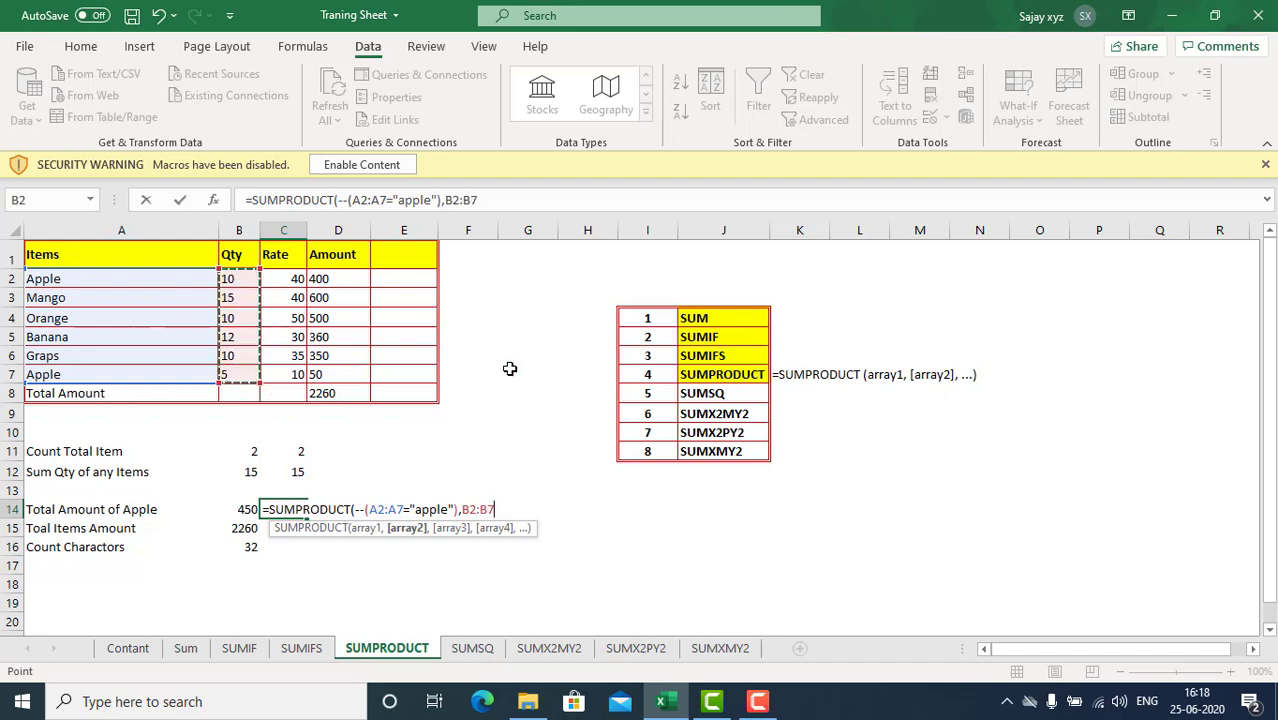
pyautogui.write(',')
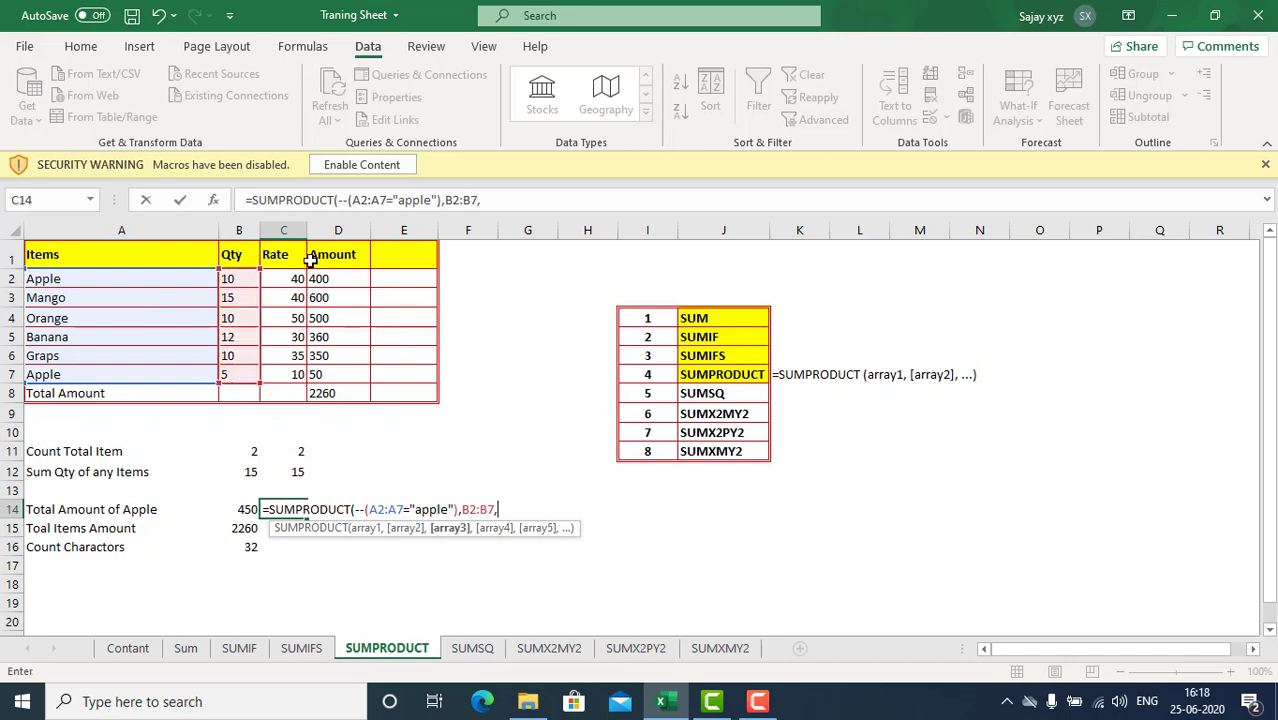
pyautogui.moveTo(297, 277); pyautogui.dragTo(290, 378)
pyautogui.write(')')
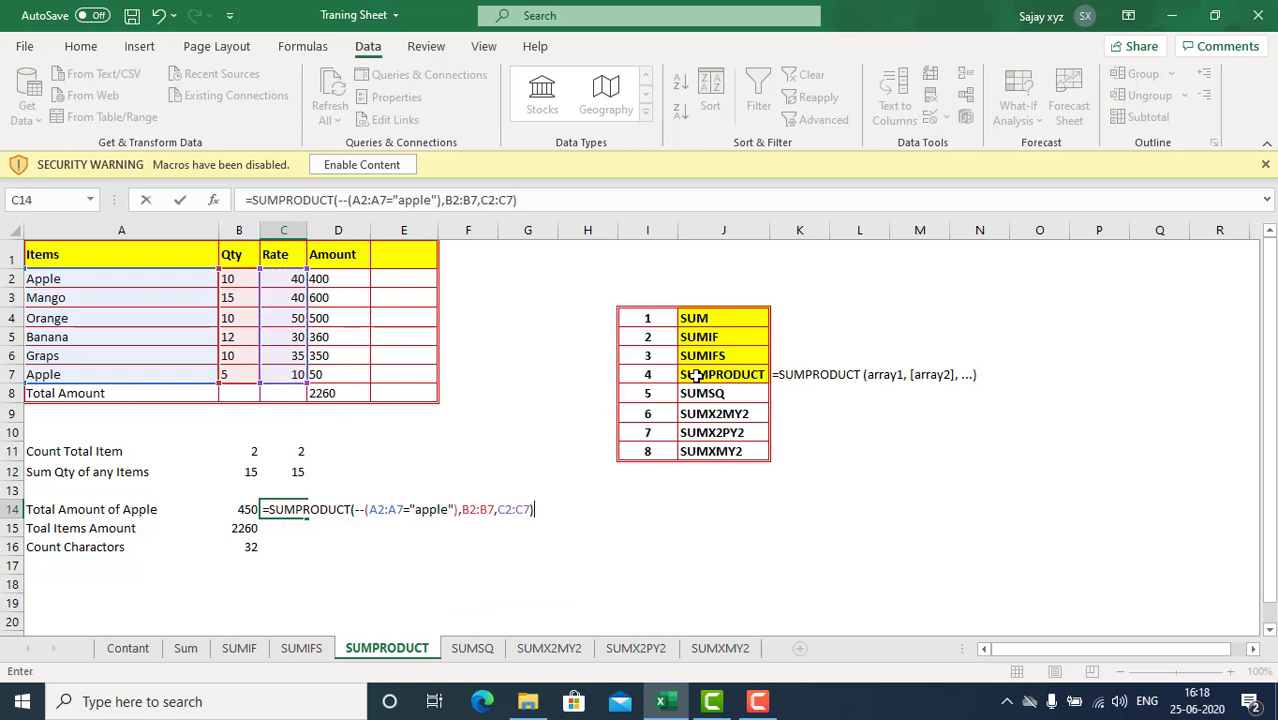
pyautogui.press('Return')
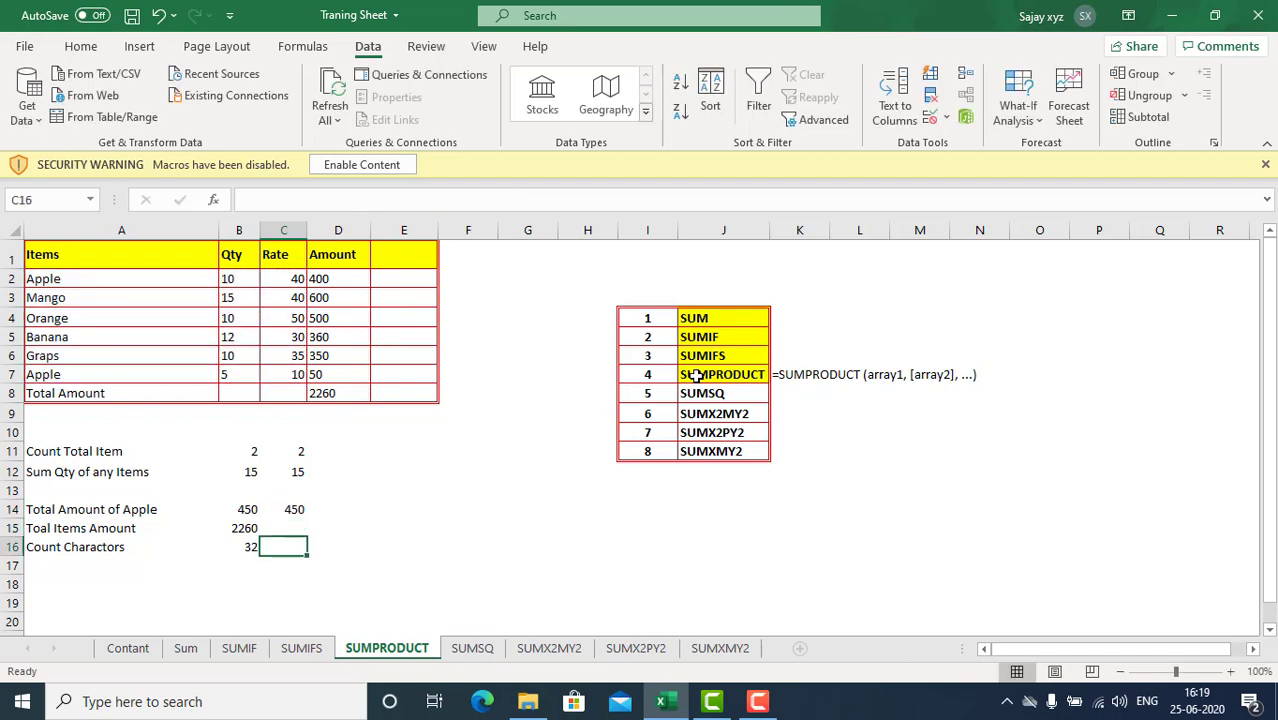
# Step: Check the combined amount of the two Apple rows in D7 and D2, and inspect the totals in B15 and D8
pyautogui.click(319, 373)
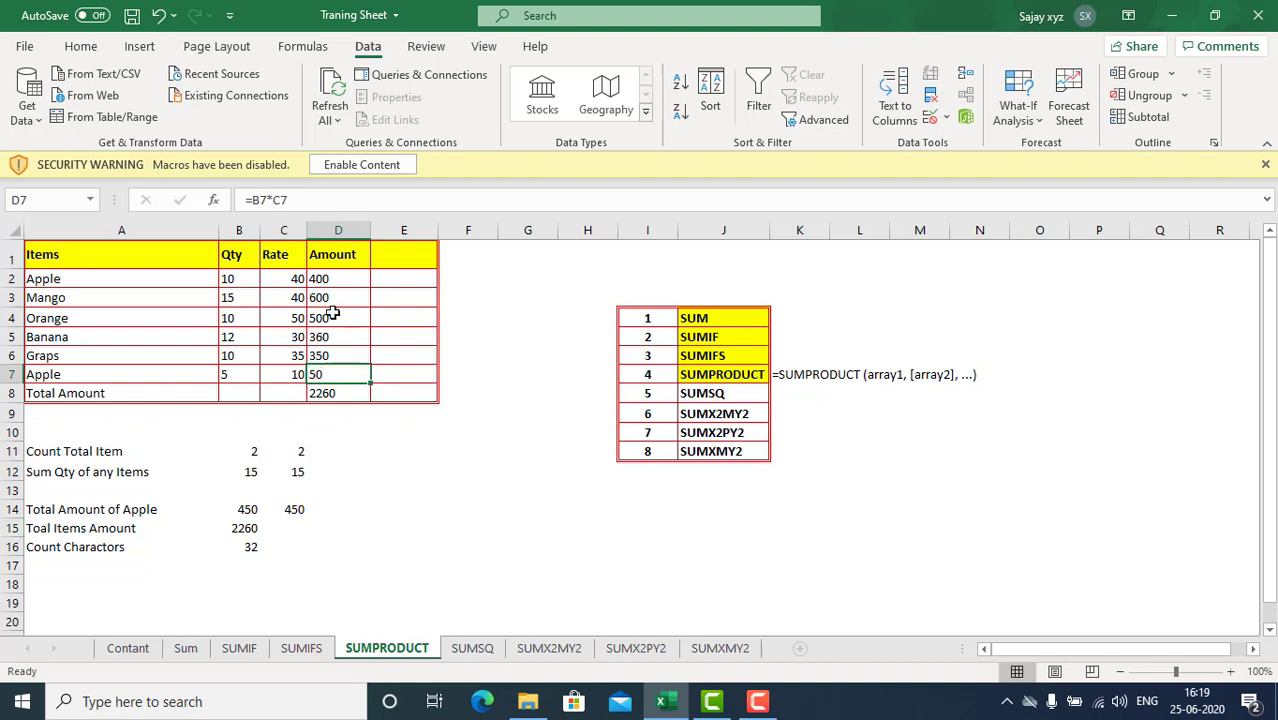
pyautogui.keyDown('ctrl'); pyautogui.click(318, 279); pyautogui.keyUp('ctrl')
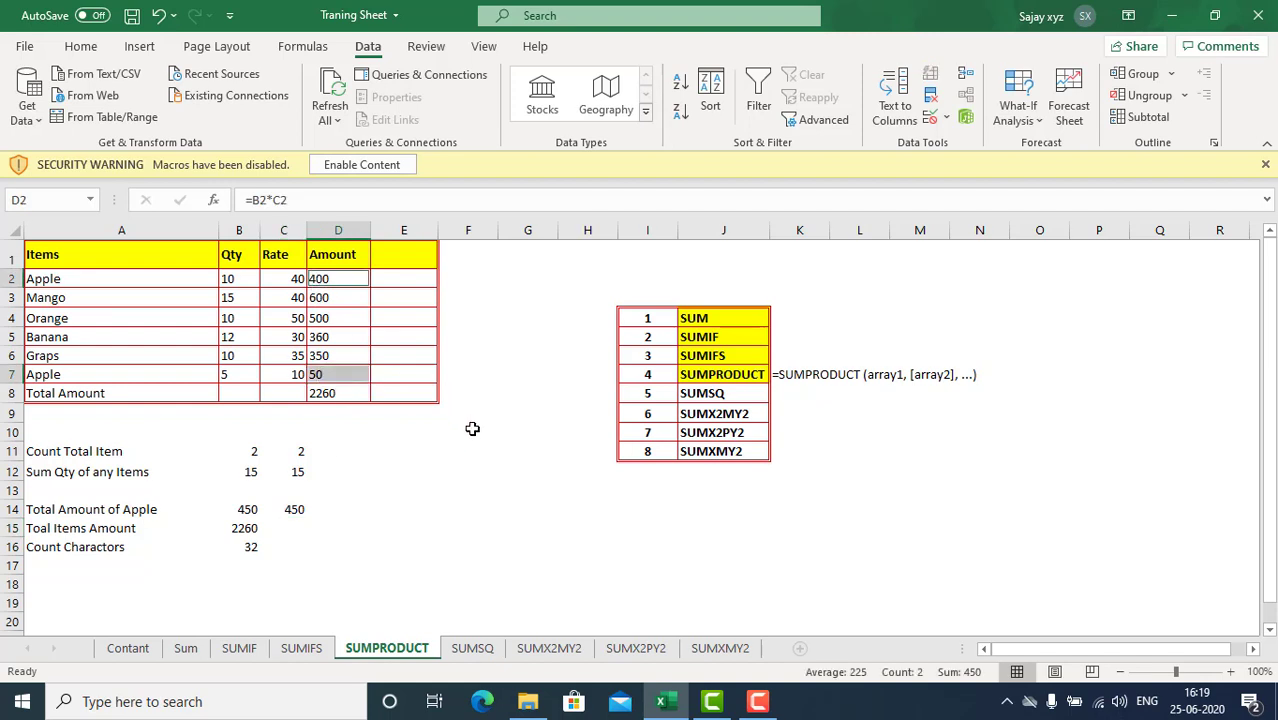
pyautogui.click(330, 540)
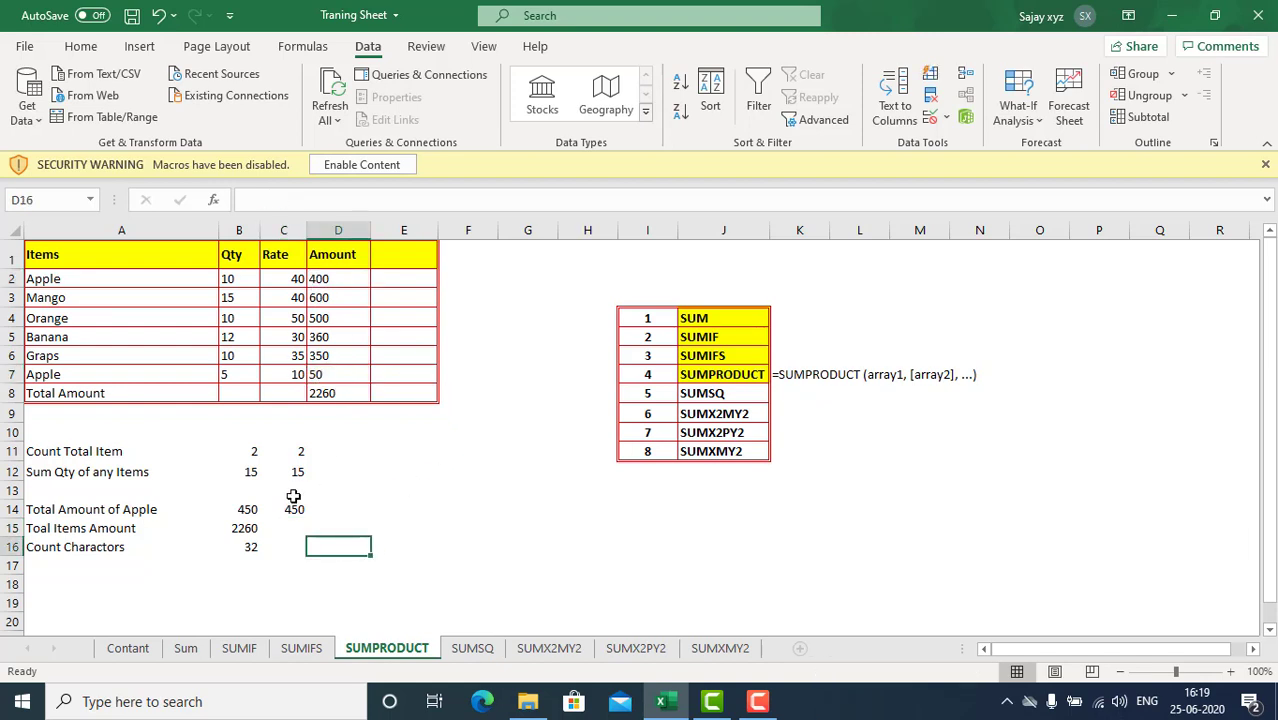
pyautogui.click(255, 527)
pyautogui.click(334, 396)
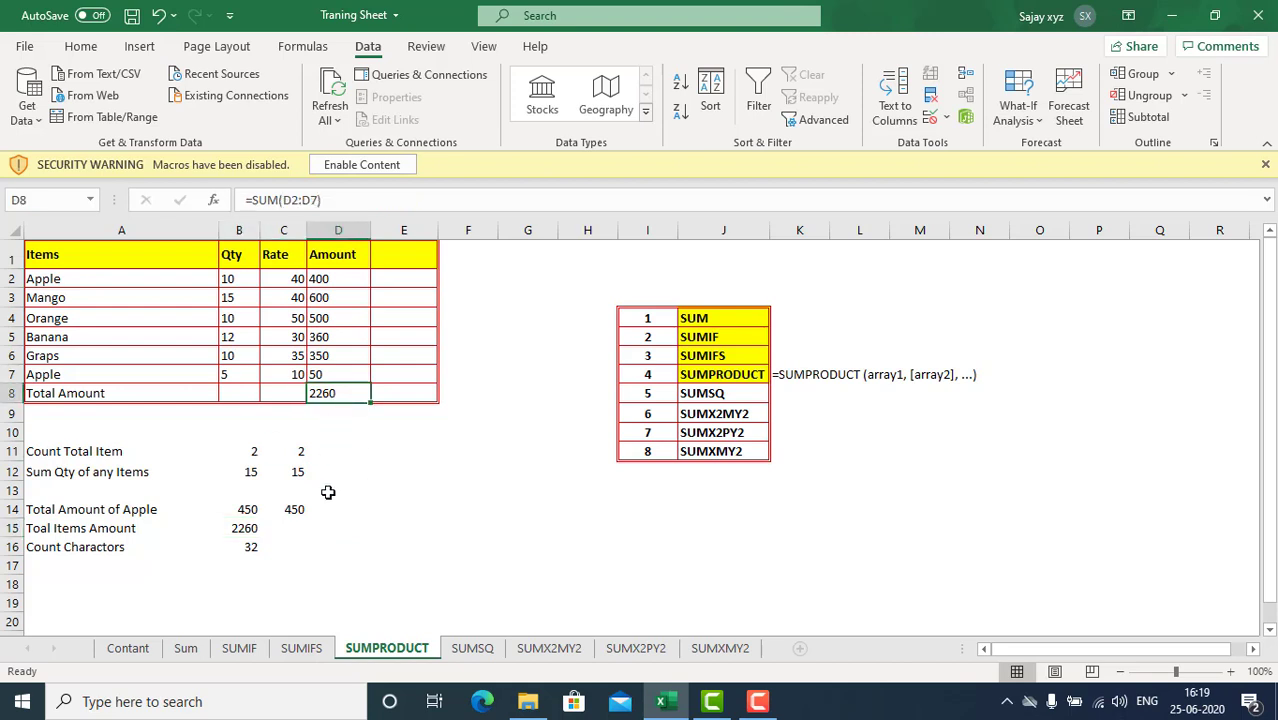
# Step: Enter a SUMPRODUCT formula in C16 that counts the characters of the first item with LEN(A2)
pyautogui.click(258, 549)
pyautogui.click(316, 550)
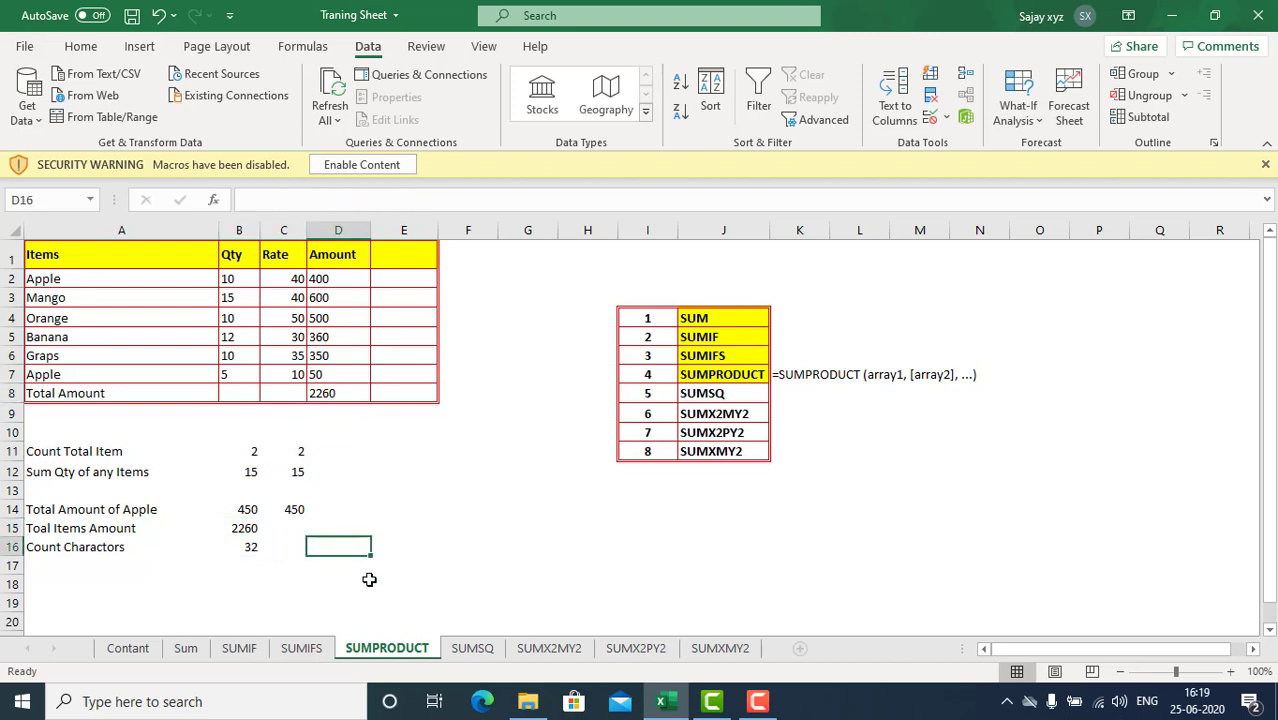
pyautogui.press('Left')
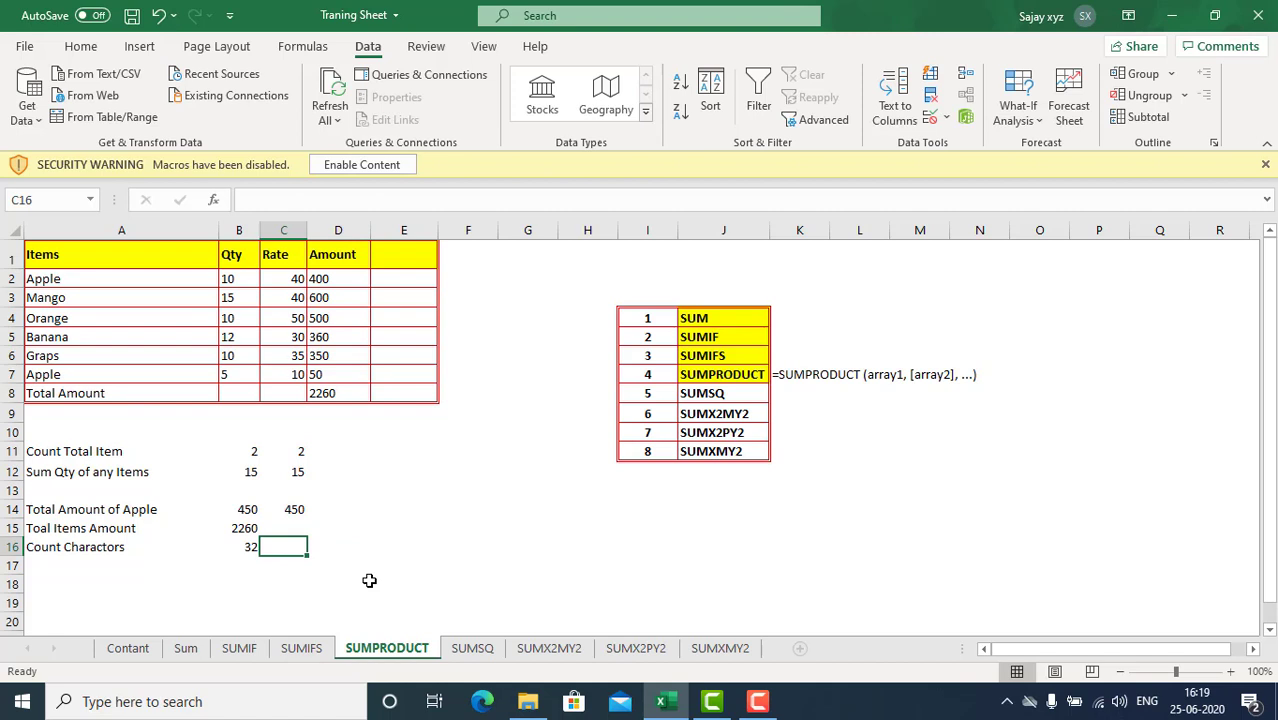
pyautogui.write('=')
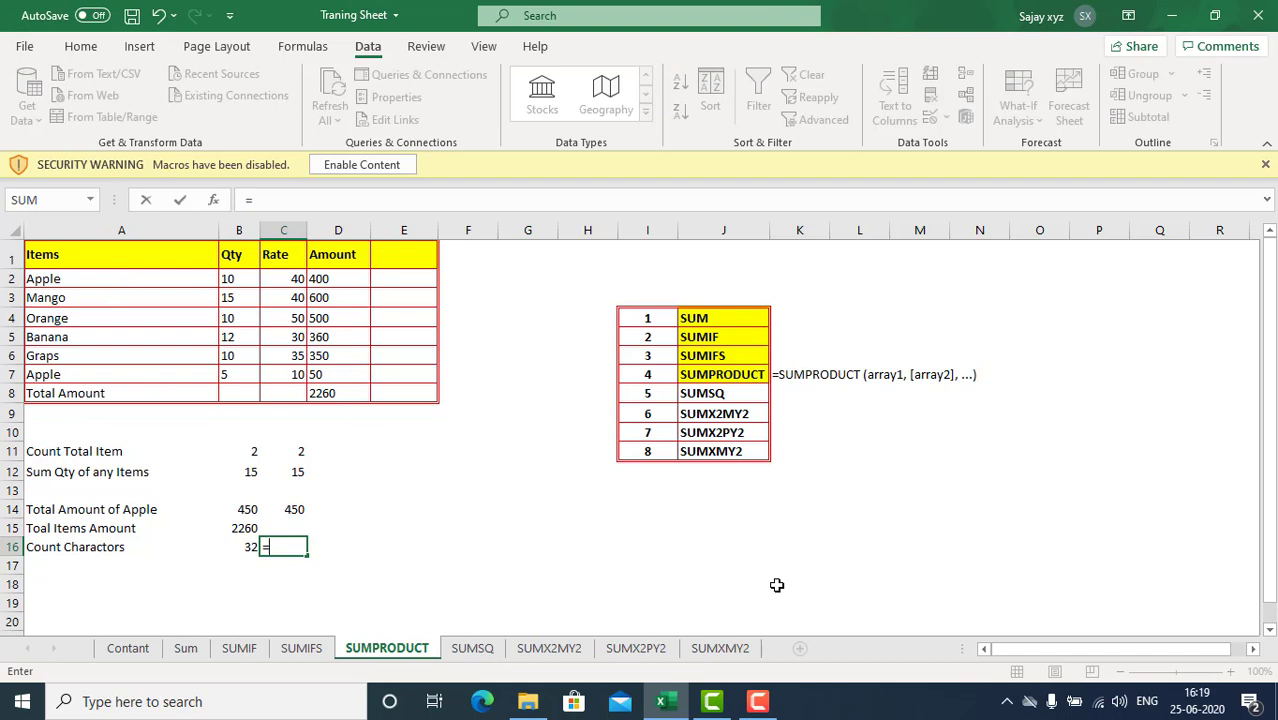
pyautogui.write('sump')
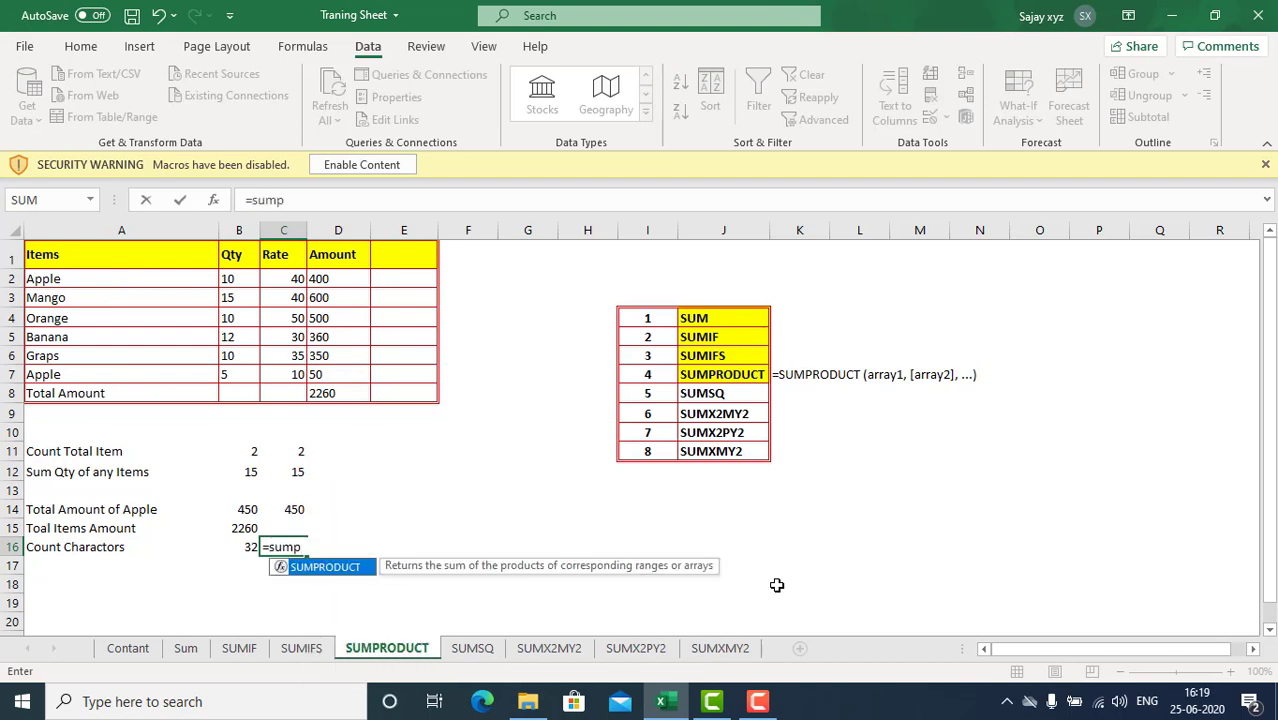
pyautogui.press('Tab')
pyautogui.write('le')
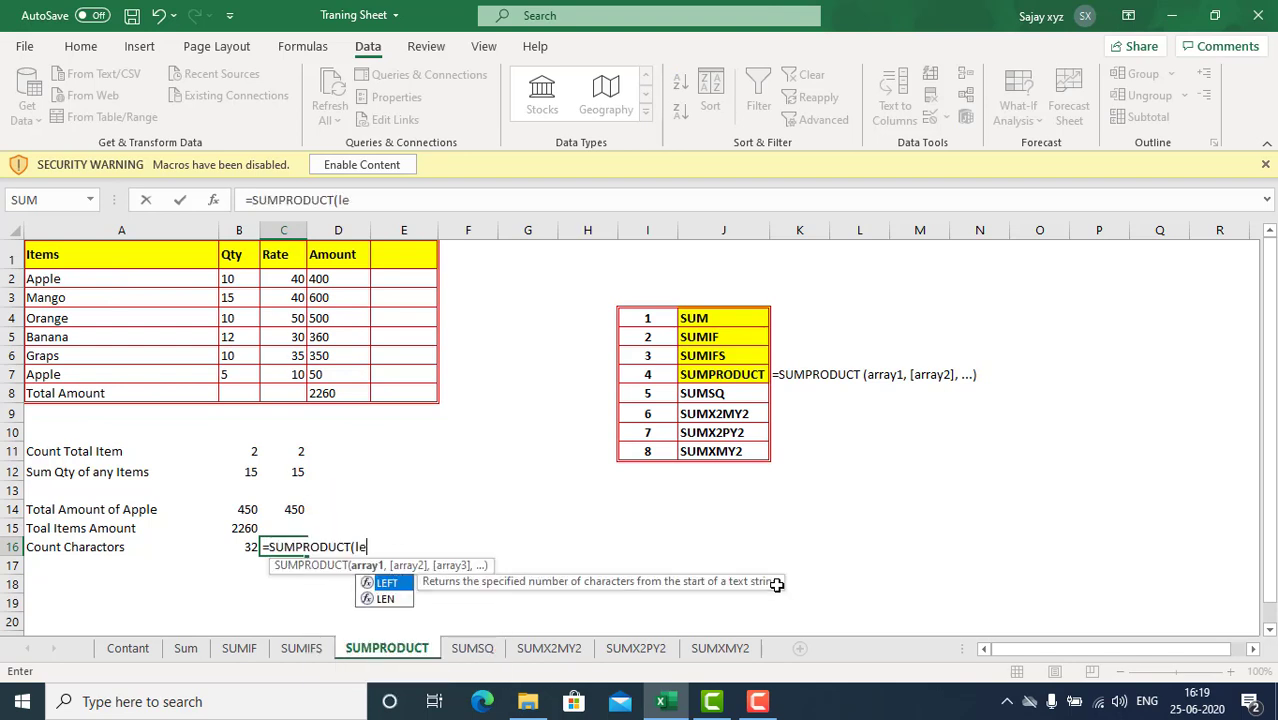
pyautogui.press('Down')
pyautogui.press('Tab')
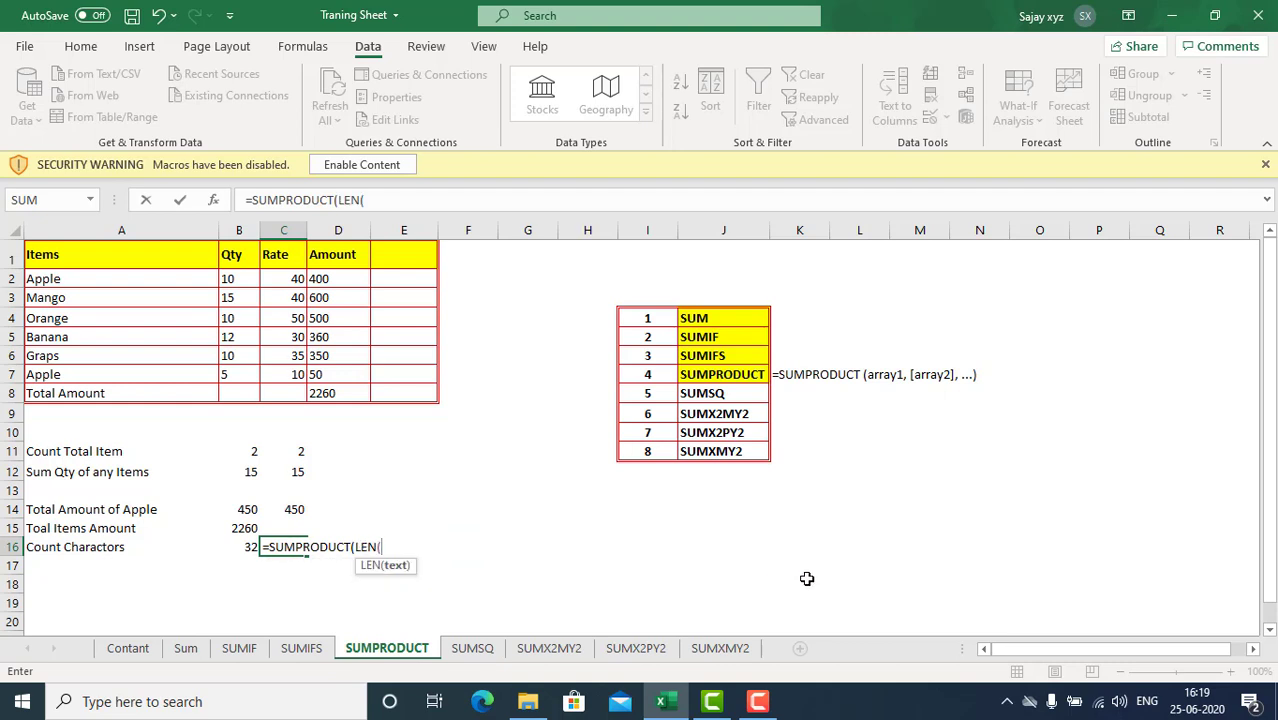
pyautogui.click(143, 271)
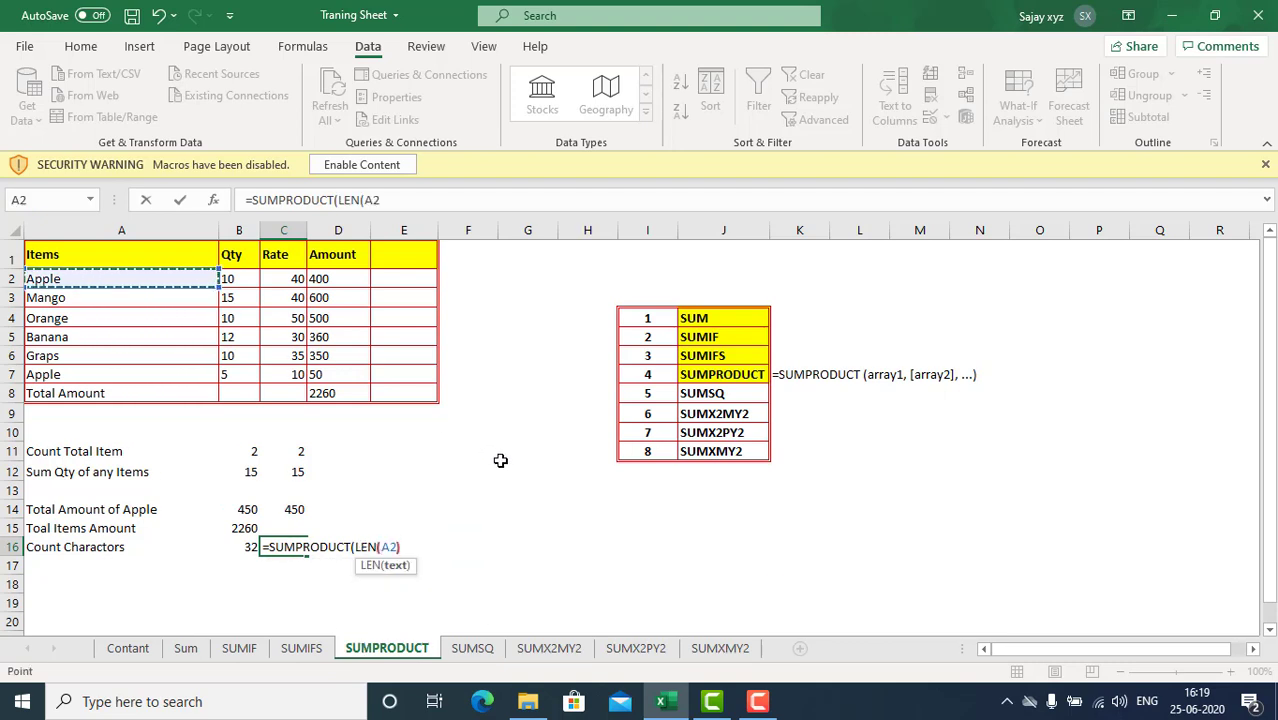
pyautogui.write(')')
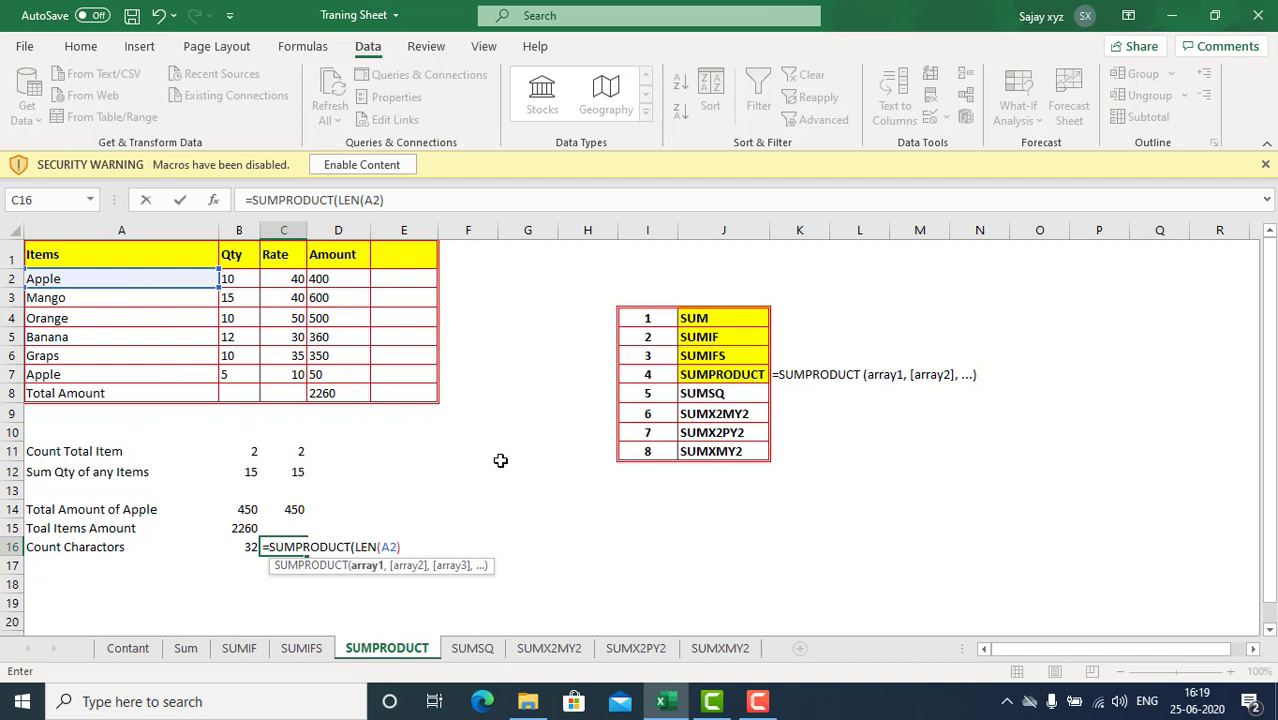
pyautogui.press('Return')
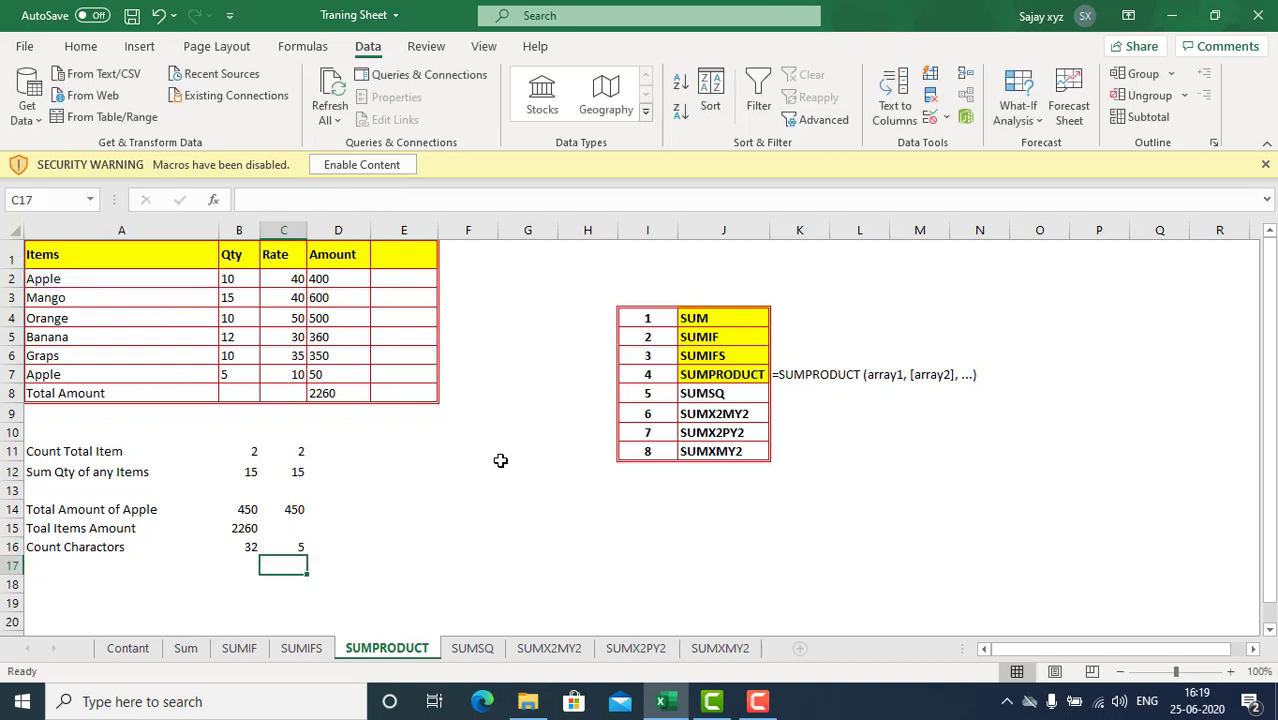
# Step: Compare the character count formula in C16 with the item name in A2 and the full item list A2:A7
pyautogui.press('Up')
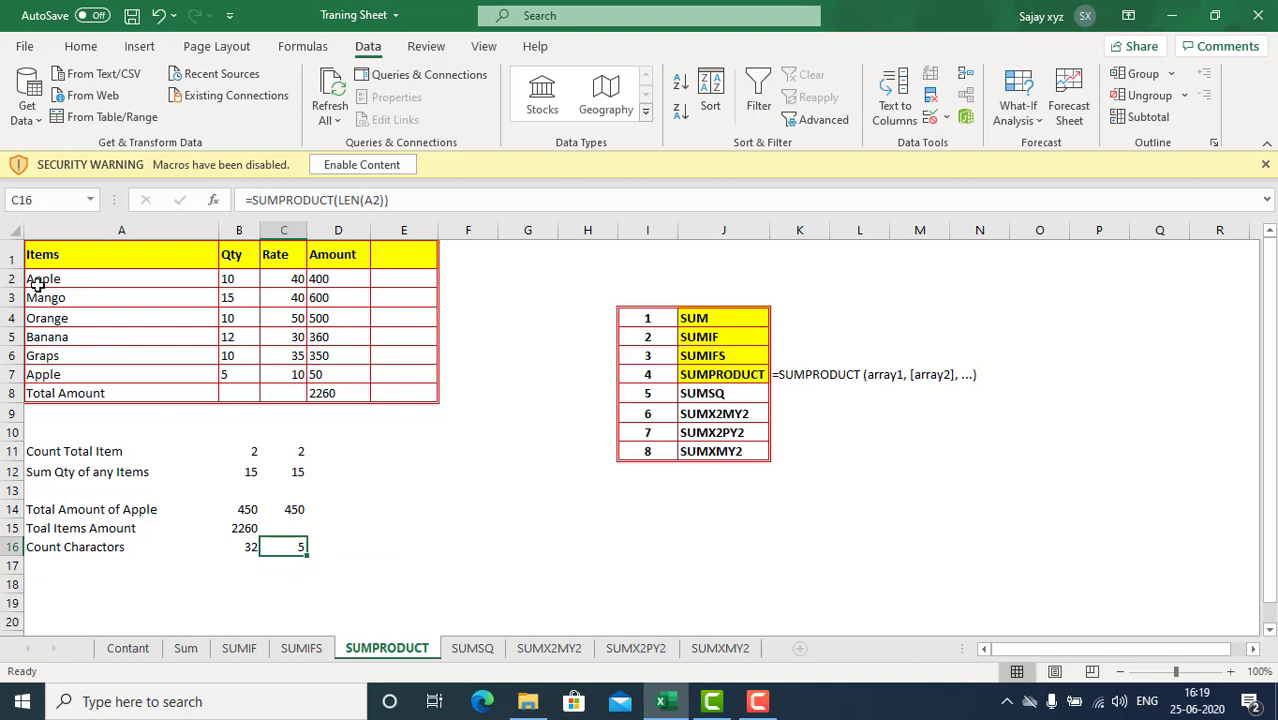
pyautogui.click(41, 282)
pyautogui.click(300, 542)
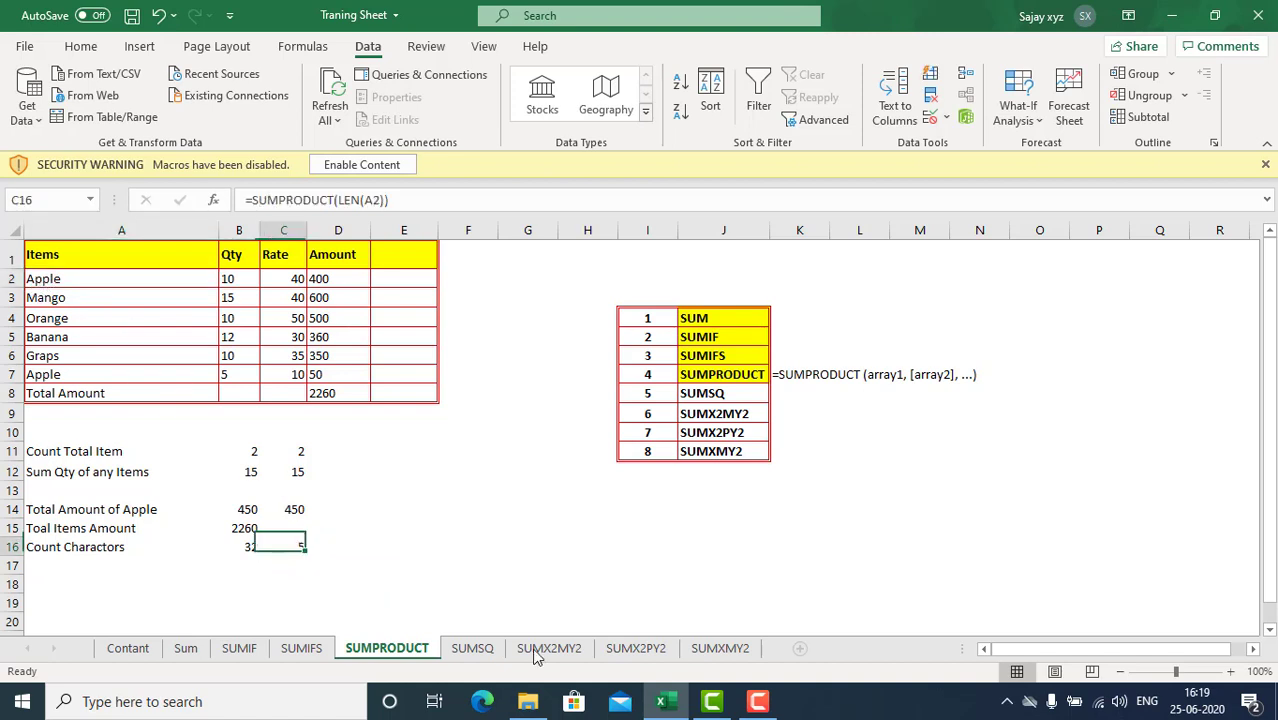
pyautogui.moveTo(98, 278); pyautogui.dragTo(91, 374)
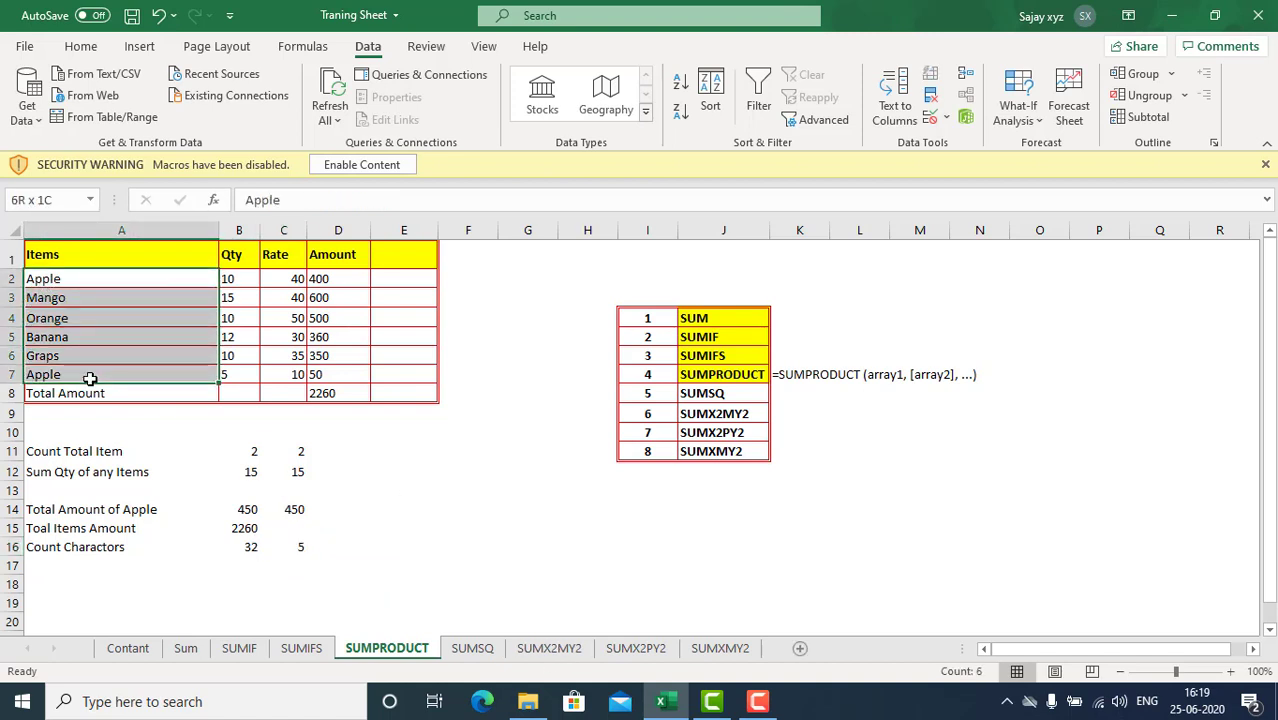
# Step: Extend the LEN reference in the C16 formula to A2:A7 and enter it
pyautogui.click(300, 546)
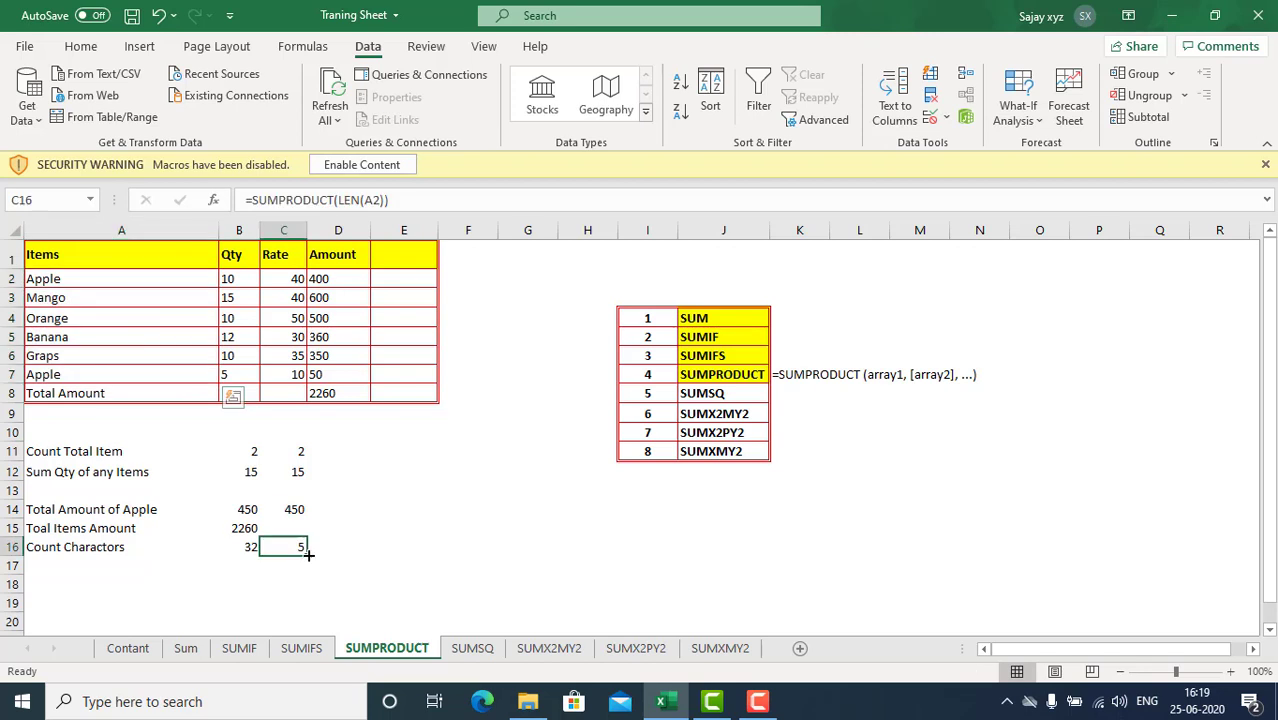
pyautogui.doubleClick(375, 200)
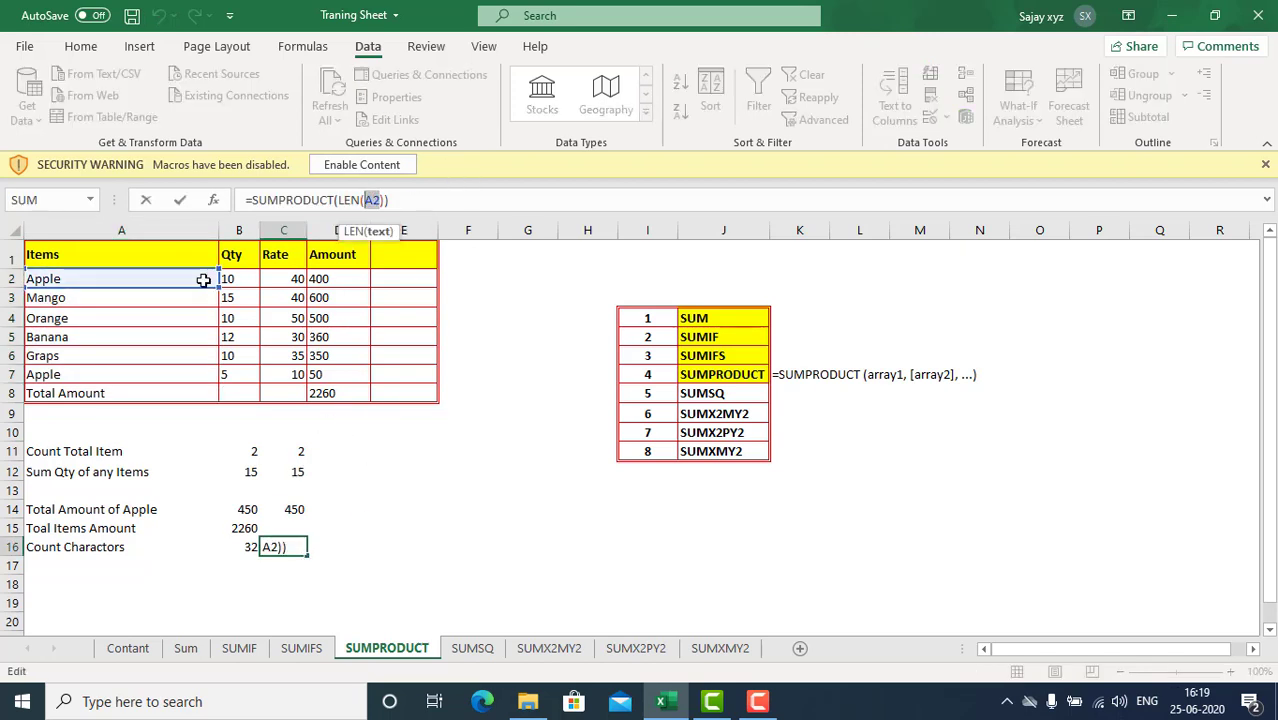
pyautogui.moveTo(203, 281); pyautogui.dragTo(189, 372)
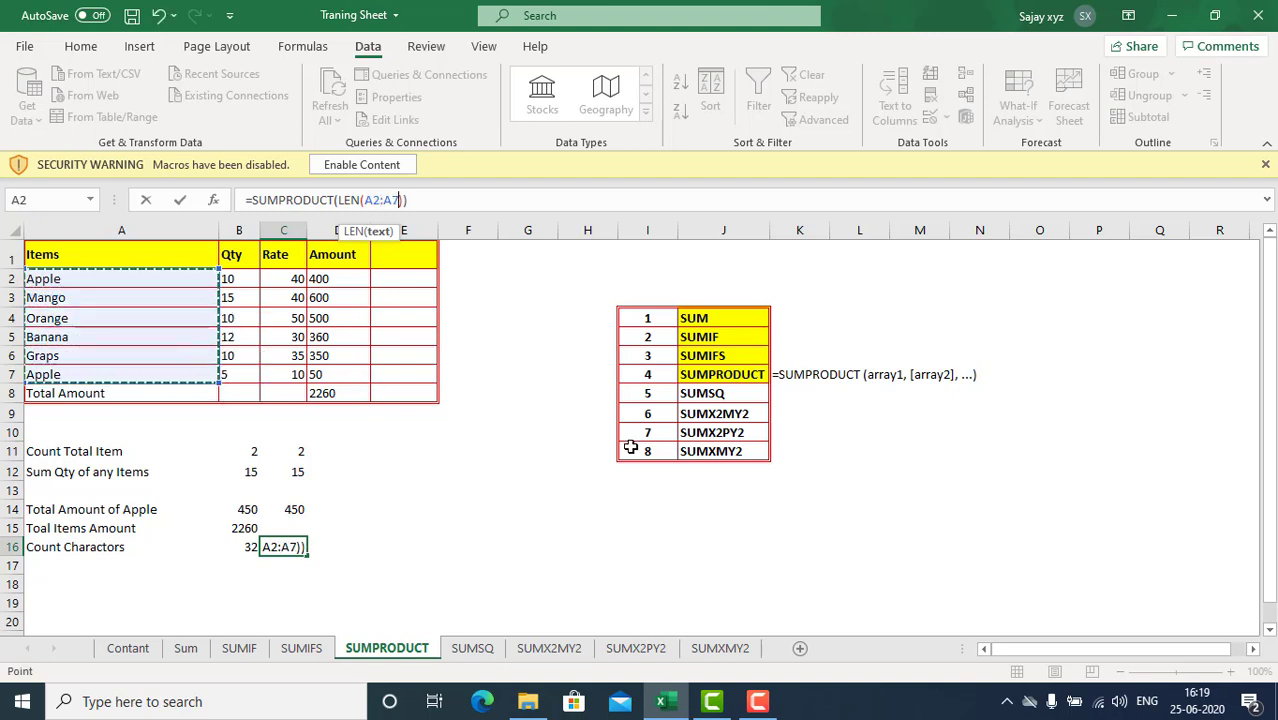
pyautogui.press('Return')
pyautogui.press('Up')
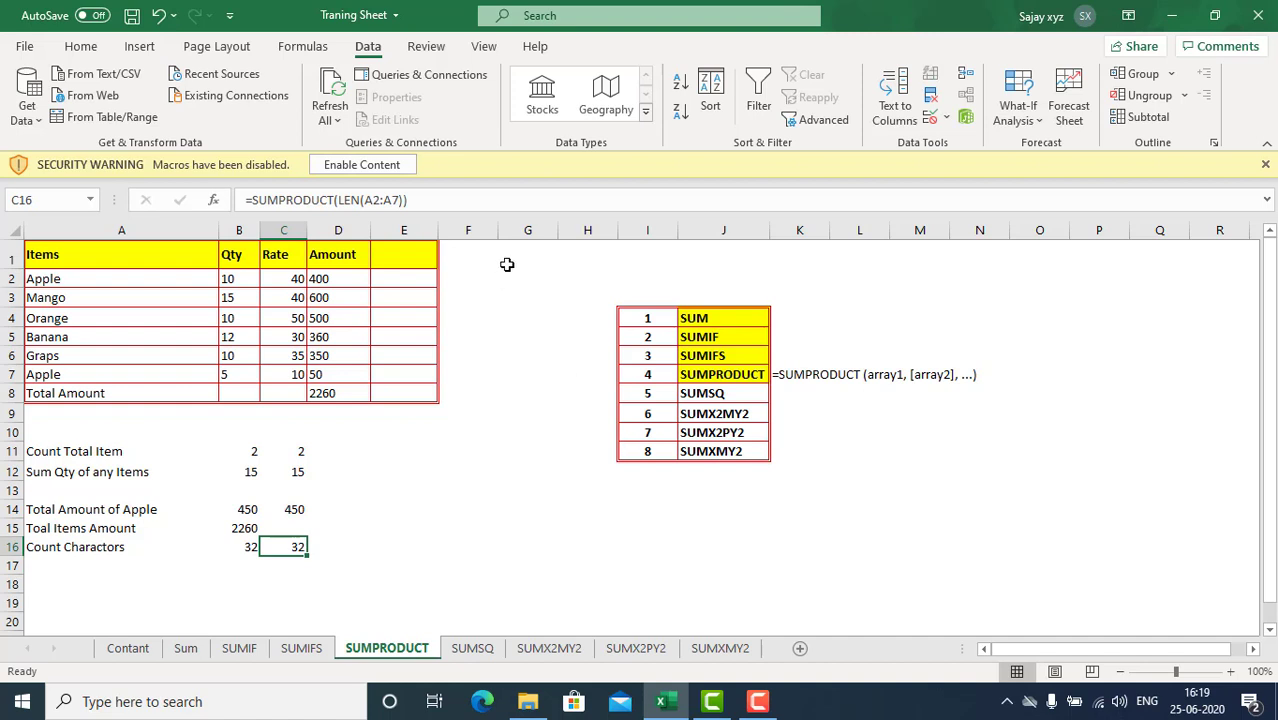
# Step: Enter a LEN formula in E2 that counts the characters of the item name in A2
pyautogui.click(395, 280)
pyautogui.write('=len')
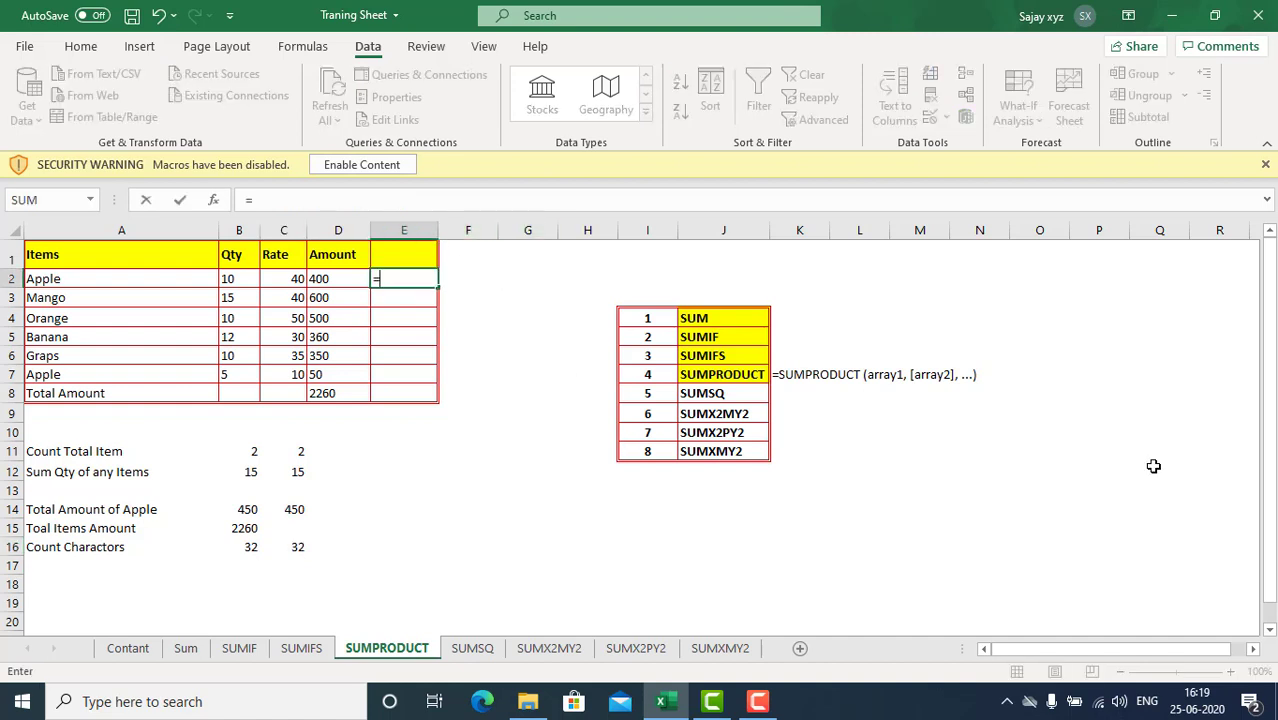
pyautogui.press('Tab')
pyautogui.press('Left')
pyautogui.press('Left')
pyautogui.press('Left')
pyautogui.press('Left')
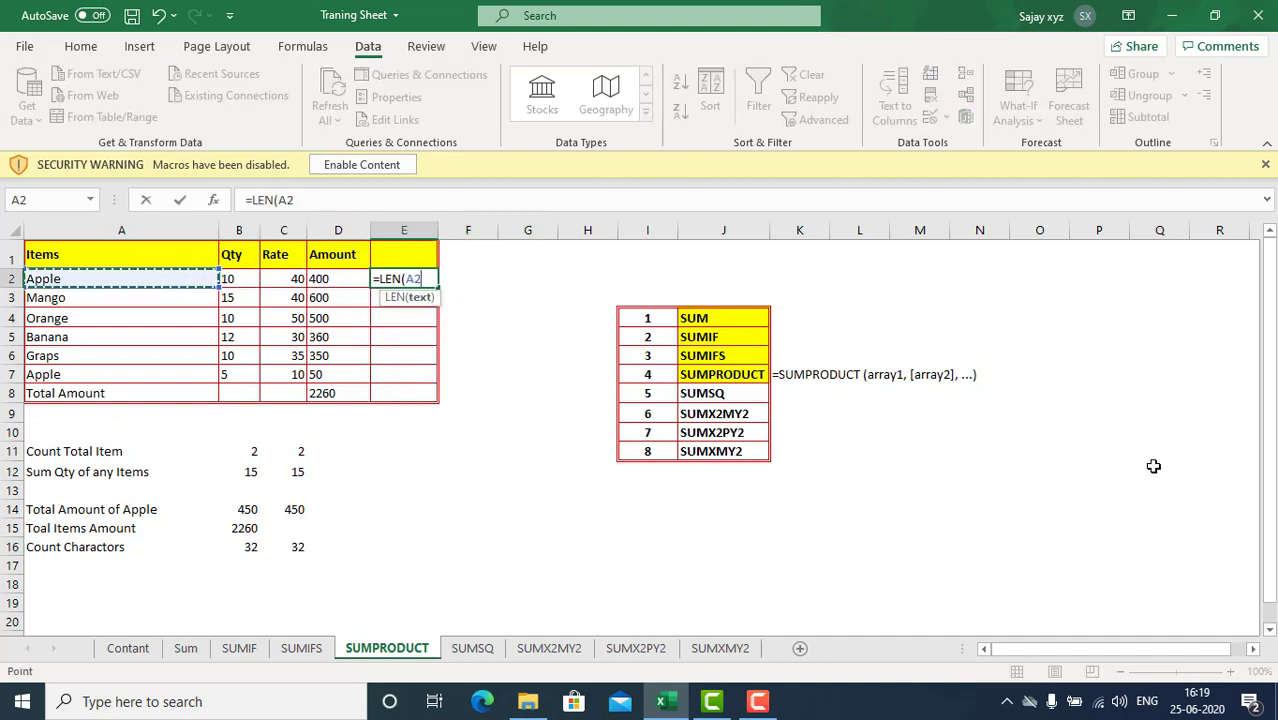
pyautogui.press('Return')
# Step: Copy the LEN formula in E2 down the item rows to E7
pyautogui.press('Up')
pyautogui.hotkey('ctrl', 'c')
pyautogui.hotkey('shift', 'Down')
pyautogui.hotkey('shift', 'Down')
pyautogui.hotkey('shift', 'Down')
pyautogui.hotkey('shift', 'Down')
pyautogui.hotkey('shift', 'Down')
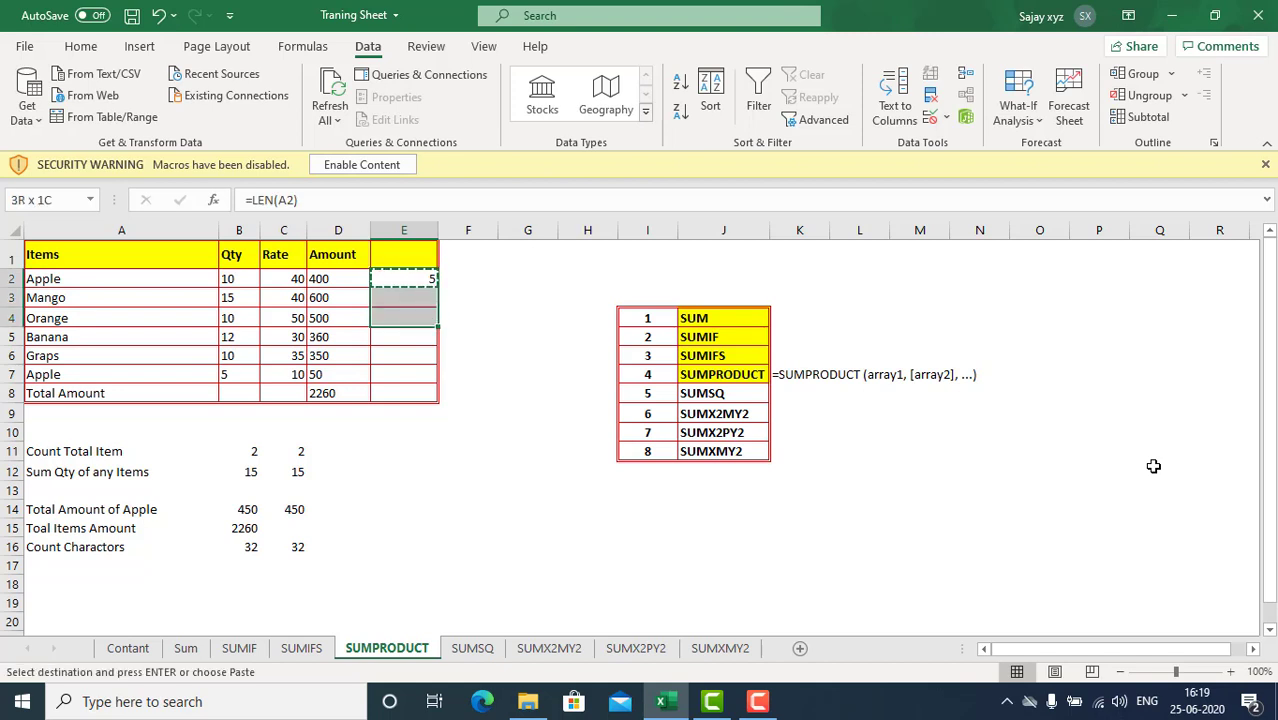
pyautogui.hotkey('ctrl', 'v')
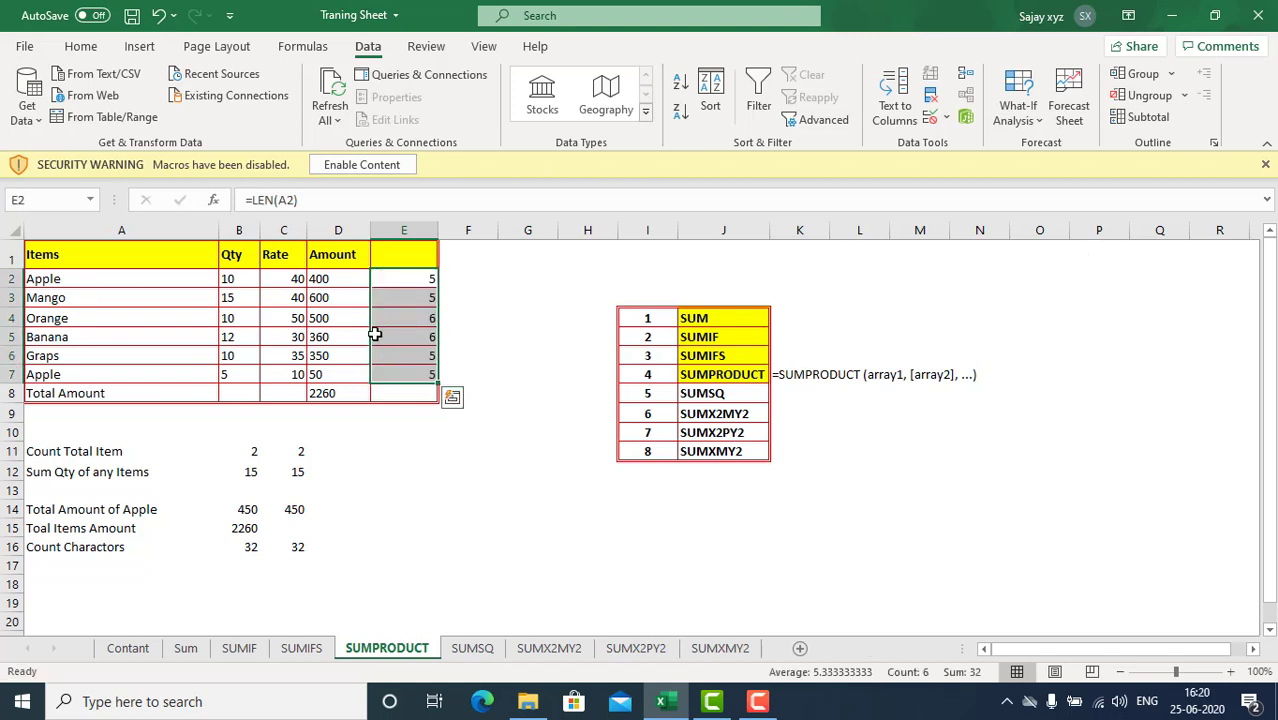
# Step: Check the sum of the character counts in E2:E7 against the SUMPRODUCT formula in C16
pyautogui.moveTo(403, 356); pyautogui.dragTo(403, 425)
pyautogui.click(408, 391)
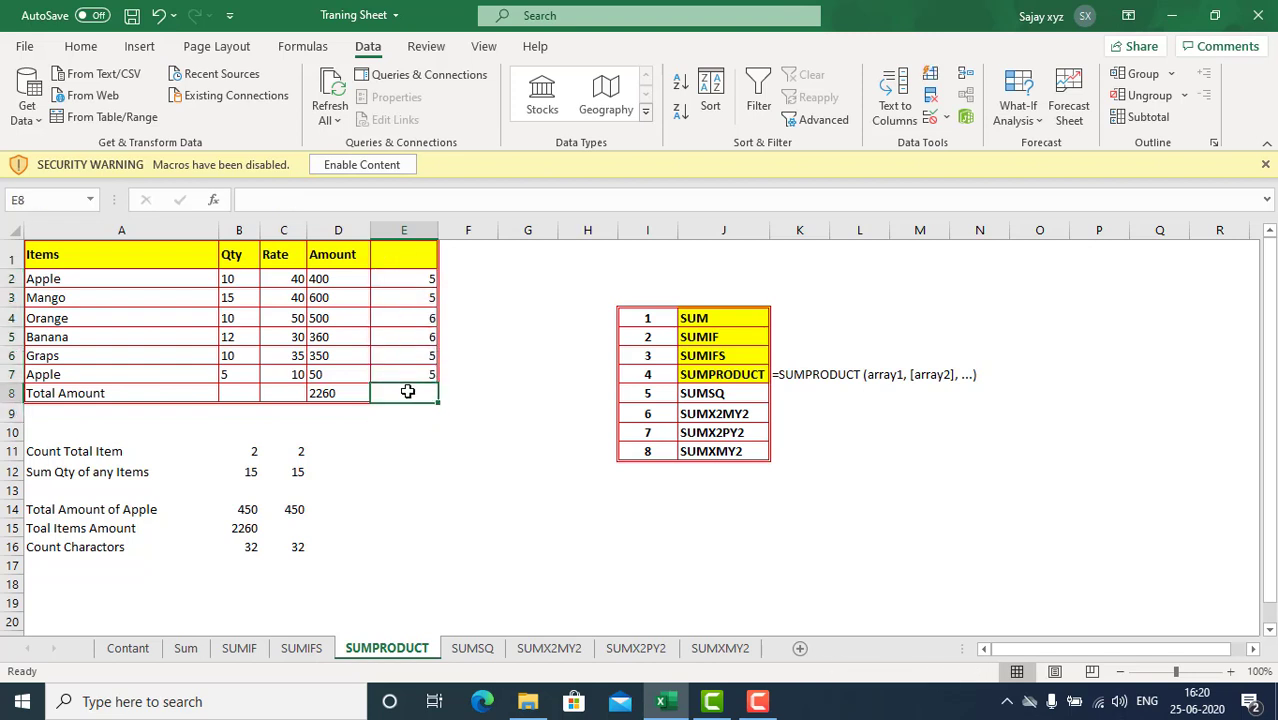
pyautogui.click(423, 289)
pyautogui.moveTo(423, 289); pyautogui.dragTo(410, 371)
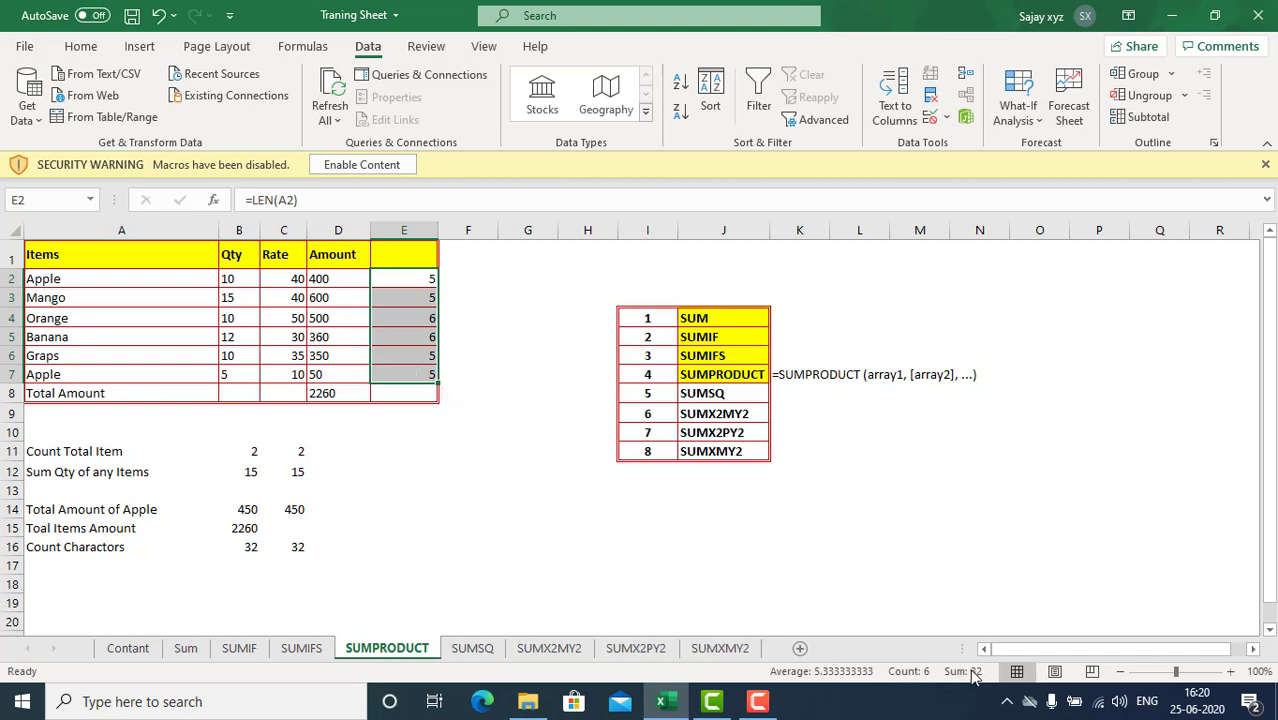
pyautogui.click(289, 545)
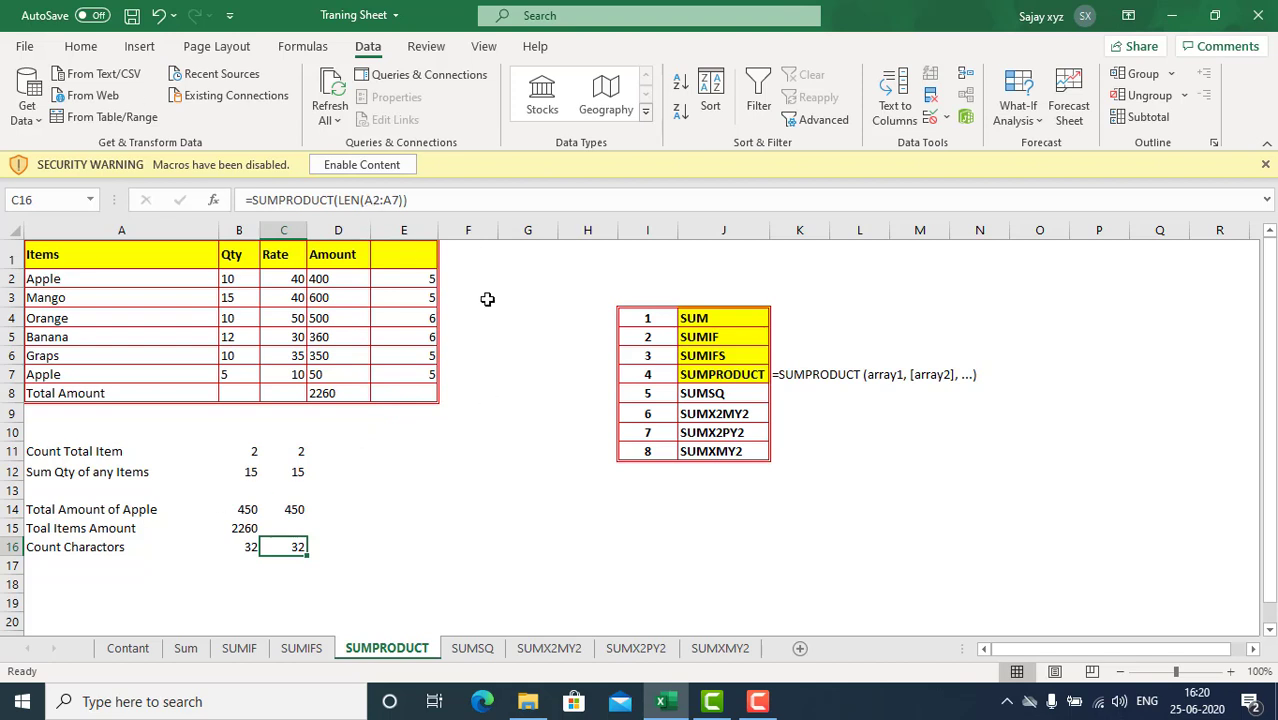
pyautogui.click(338, 455)
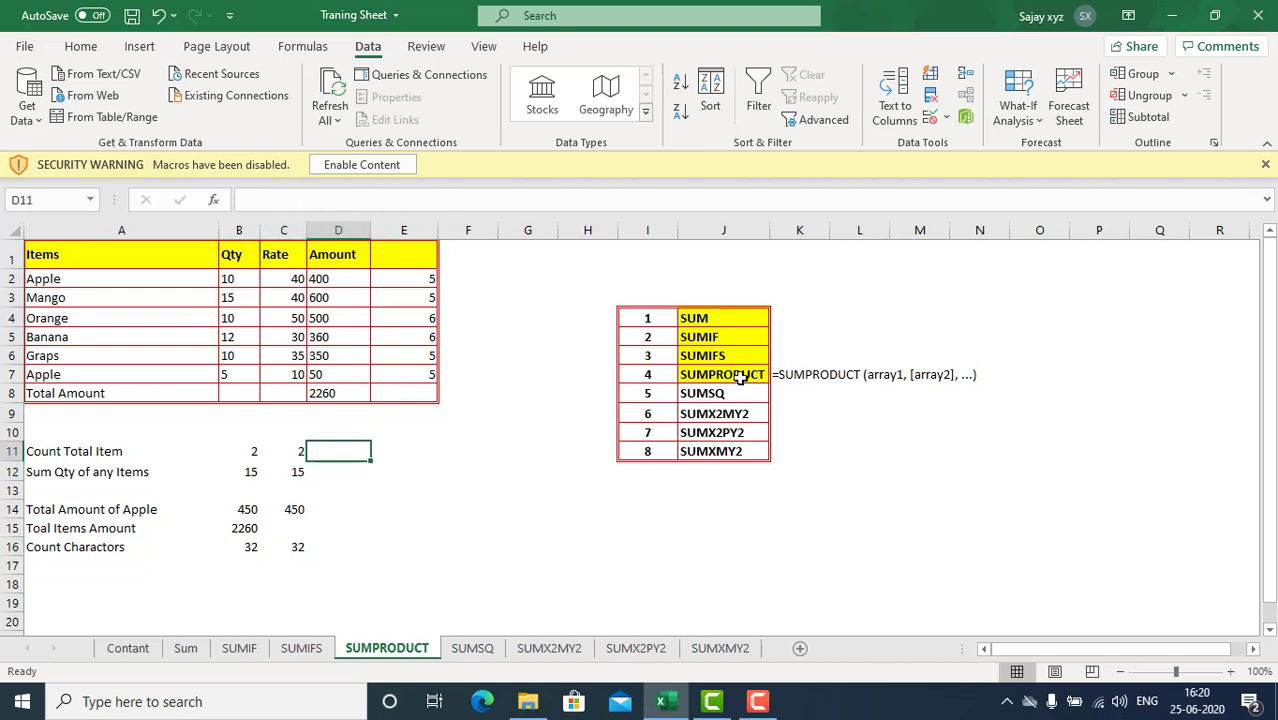
# Step: Save the workbook and switch to the SUMSQ sheet
pyautogui.hotkey('ctrl', 's')
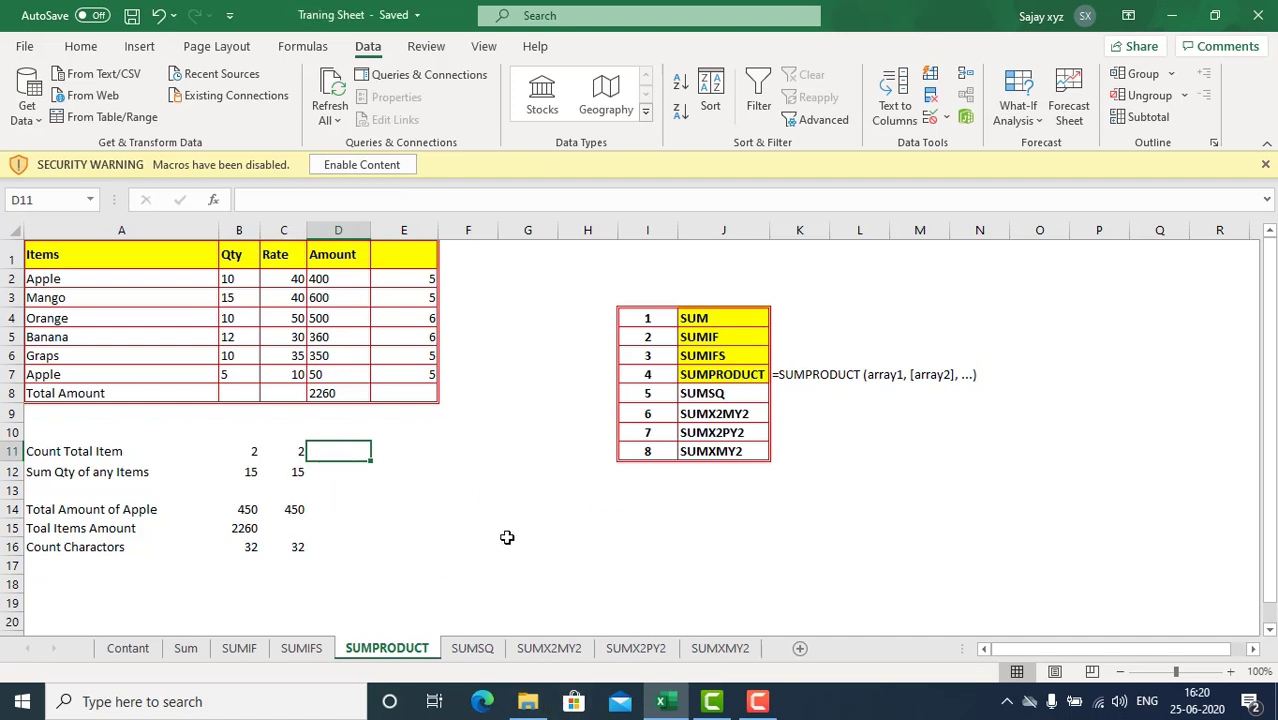
pyautogui.click(718, 396)
pyautogui.click(472, 648)
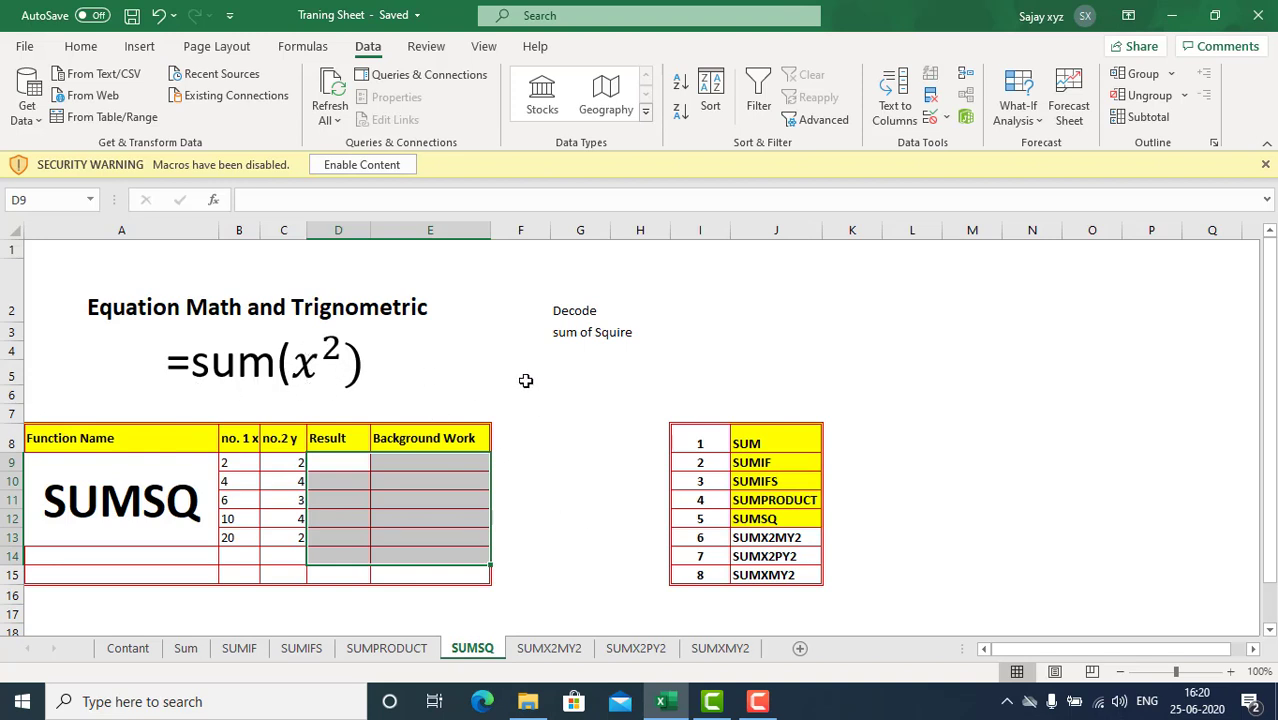
pyautogui.click(596, 374)
pyautogui.write('=')
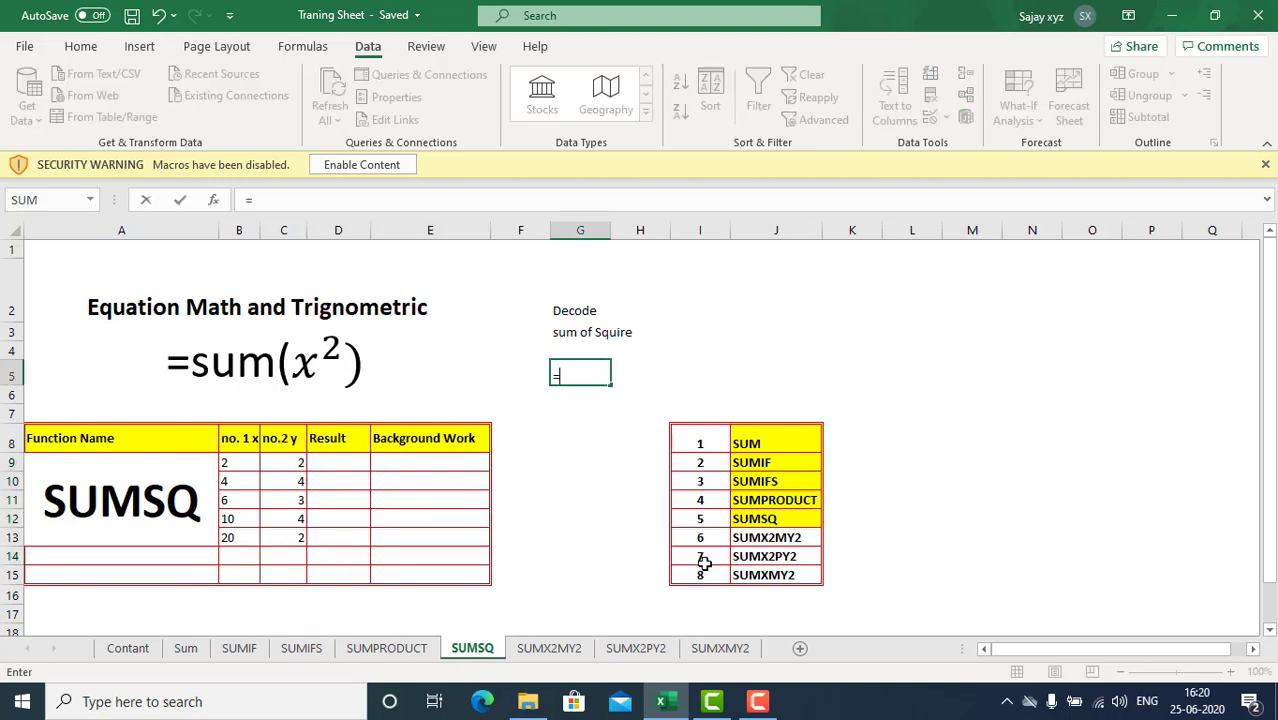
pyautogui.write('sums')
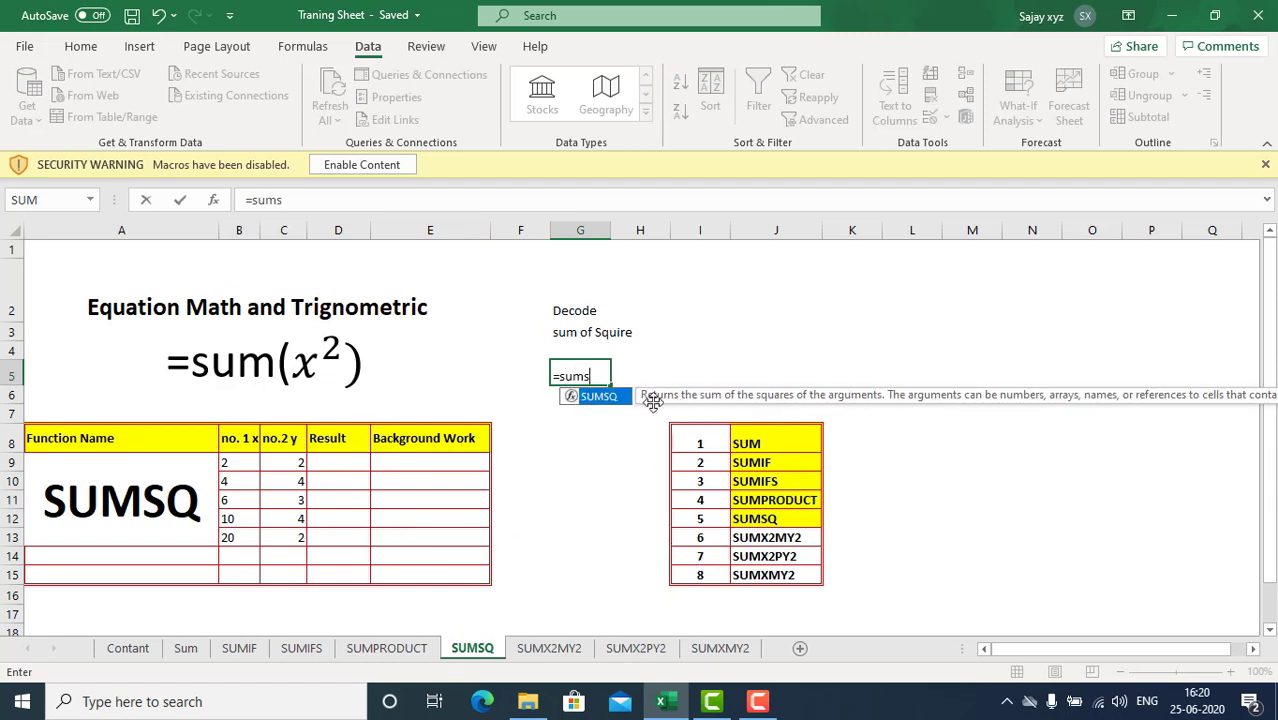
pyautogui.press('Escape')
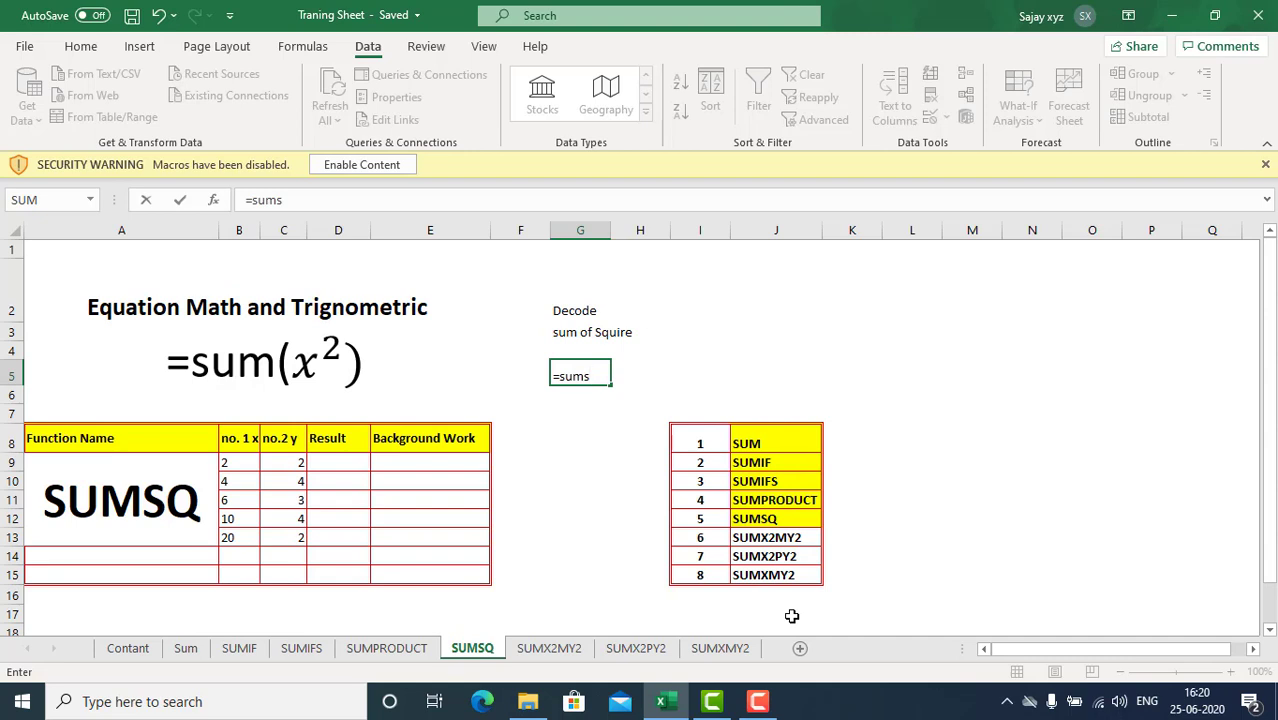
pyautogui.press('Escape')
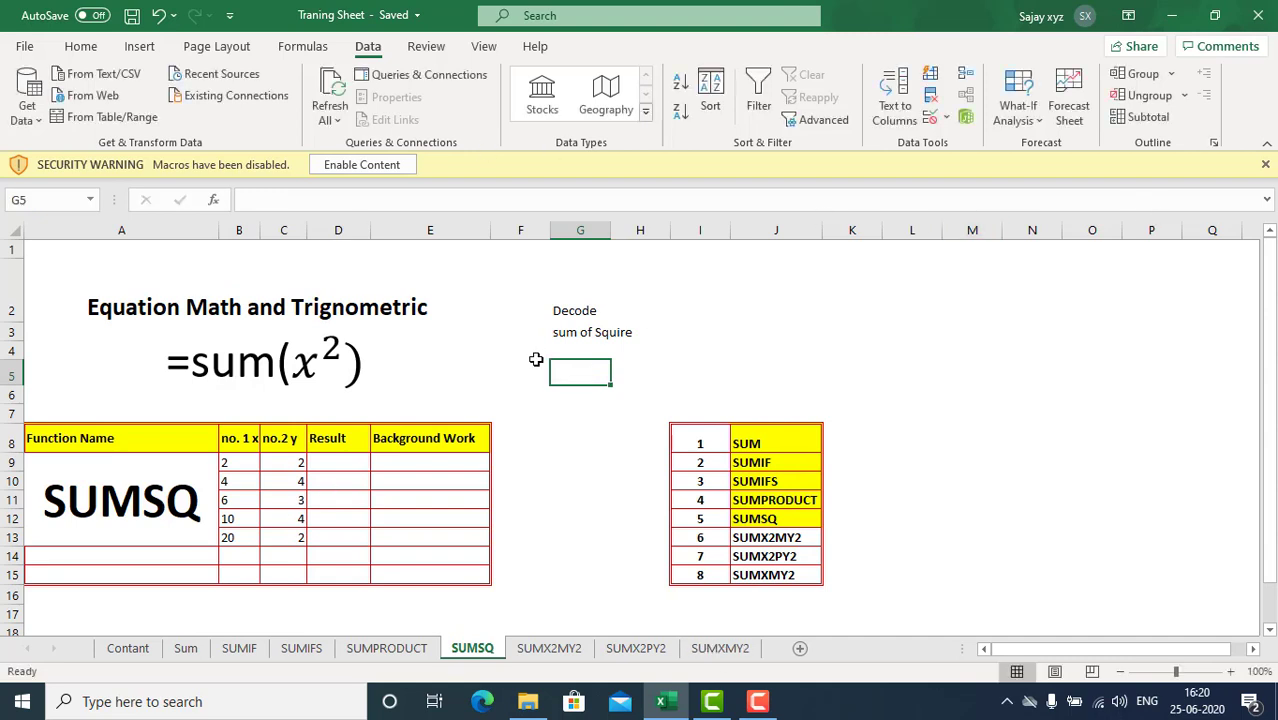
# Step: Enter a SUMSQ formula in Result cell D9 that takes B9 and C9 as its two numbers
pyautogui.click(340, 463)
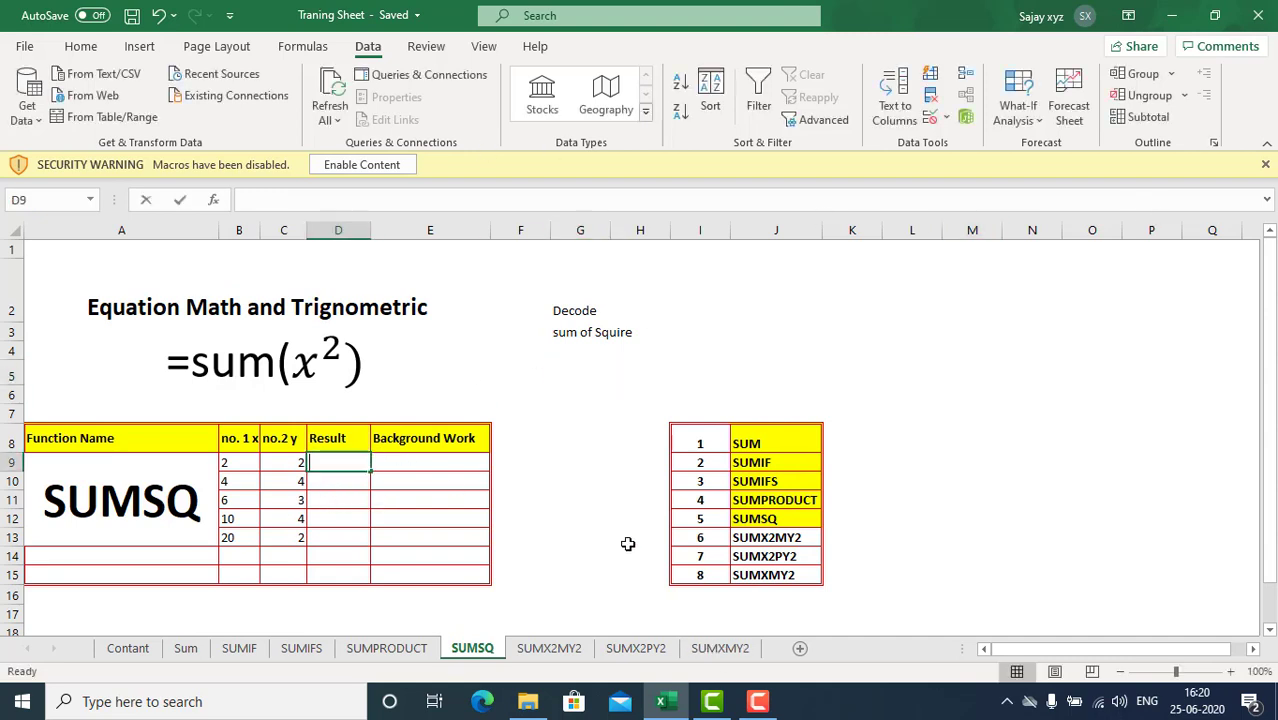
pyautogui.write('=sums')
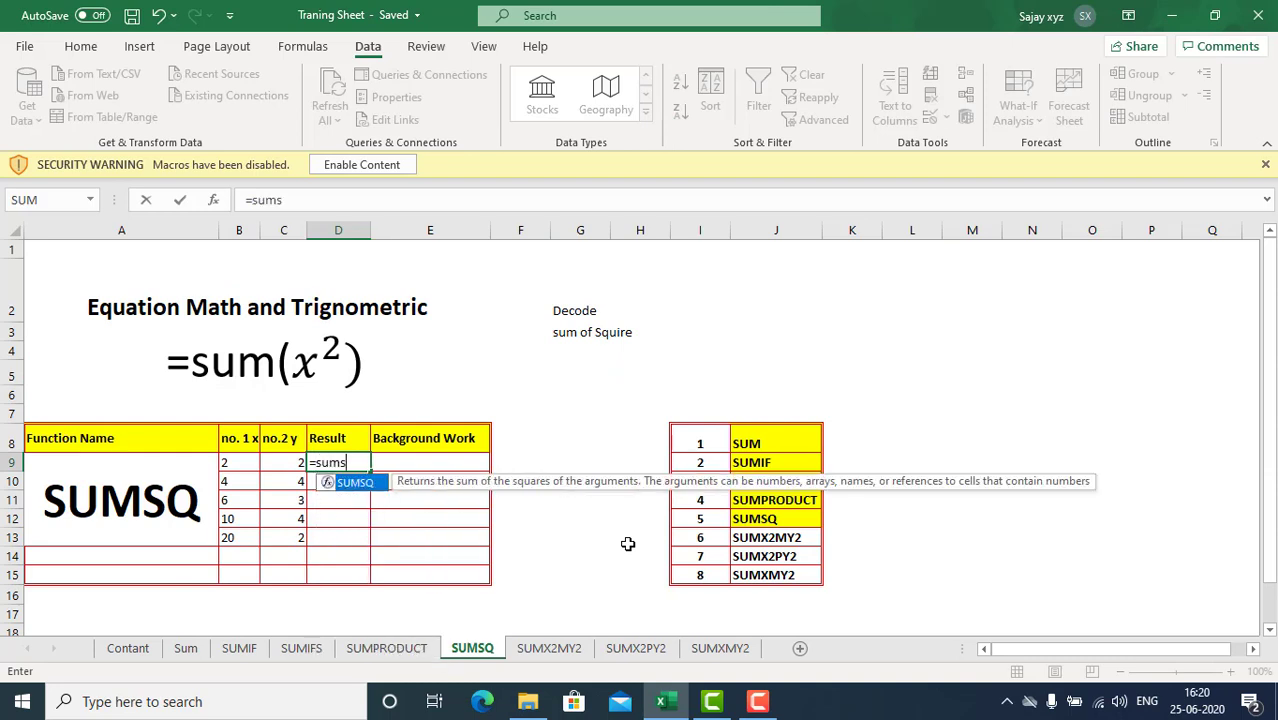
pyautogui.press('Tab')
pyautogui.press('Left')
pyautogui.press('Left')
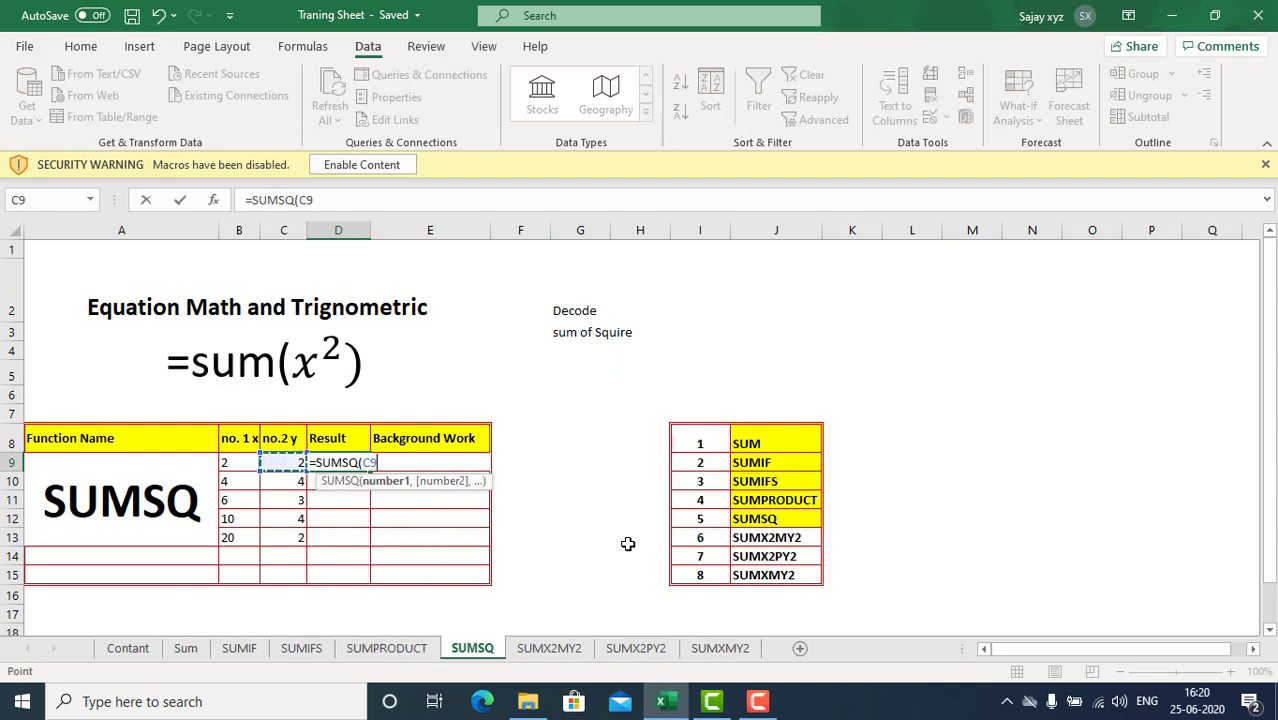
pyautogui.write(',')
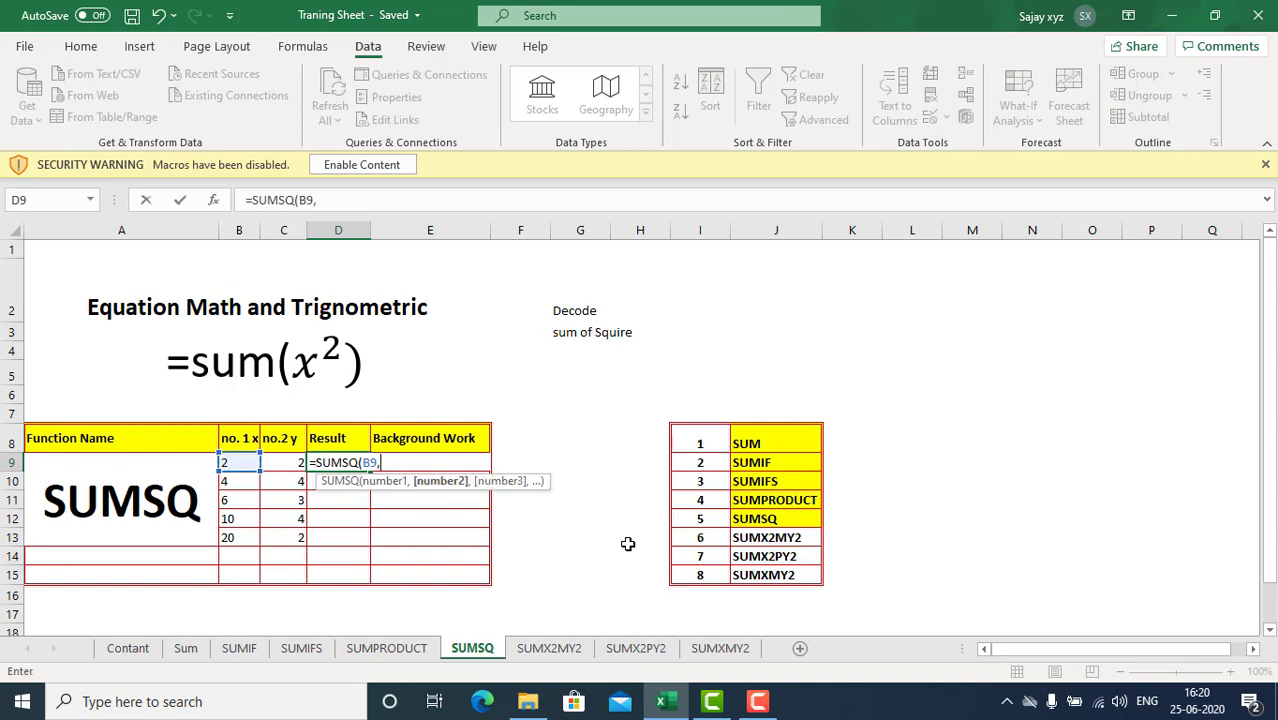
pyautogui.press('Left')
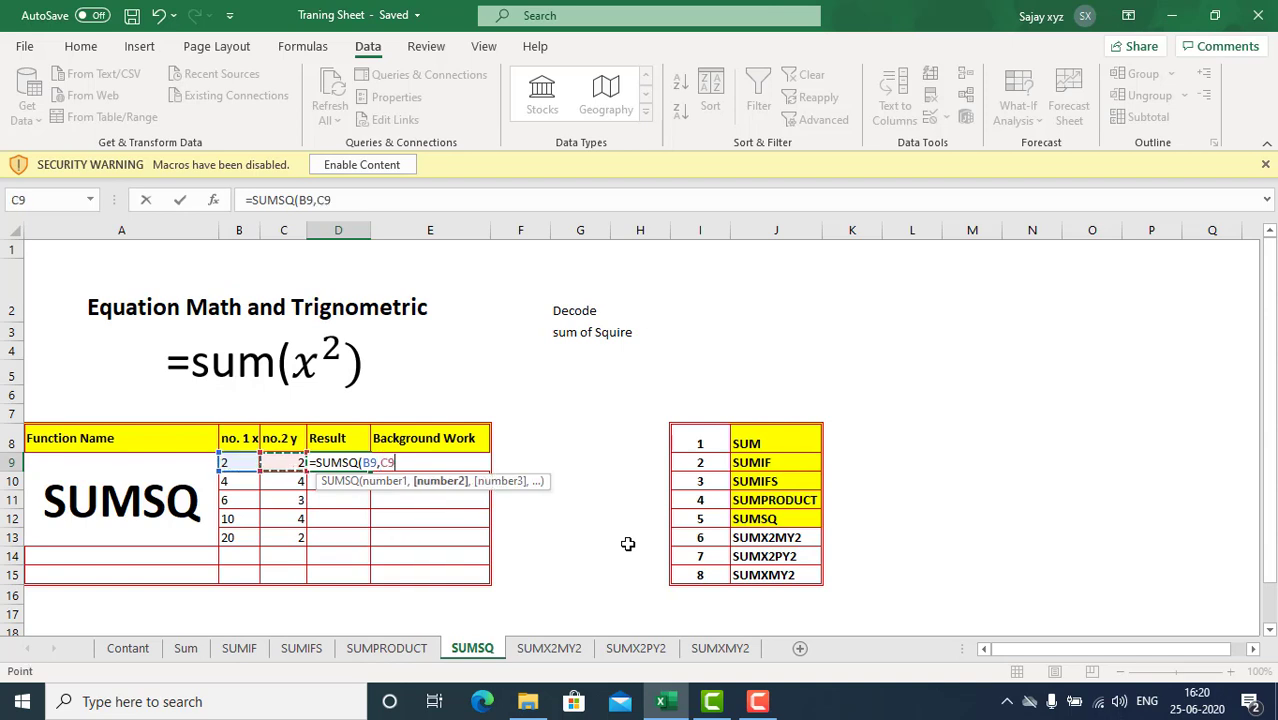
pyautogui.press('Return')
pyautogui.press('Up')
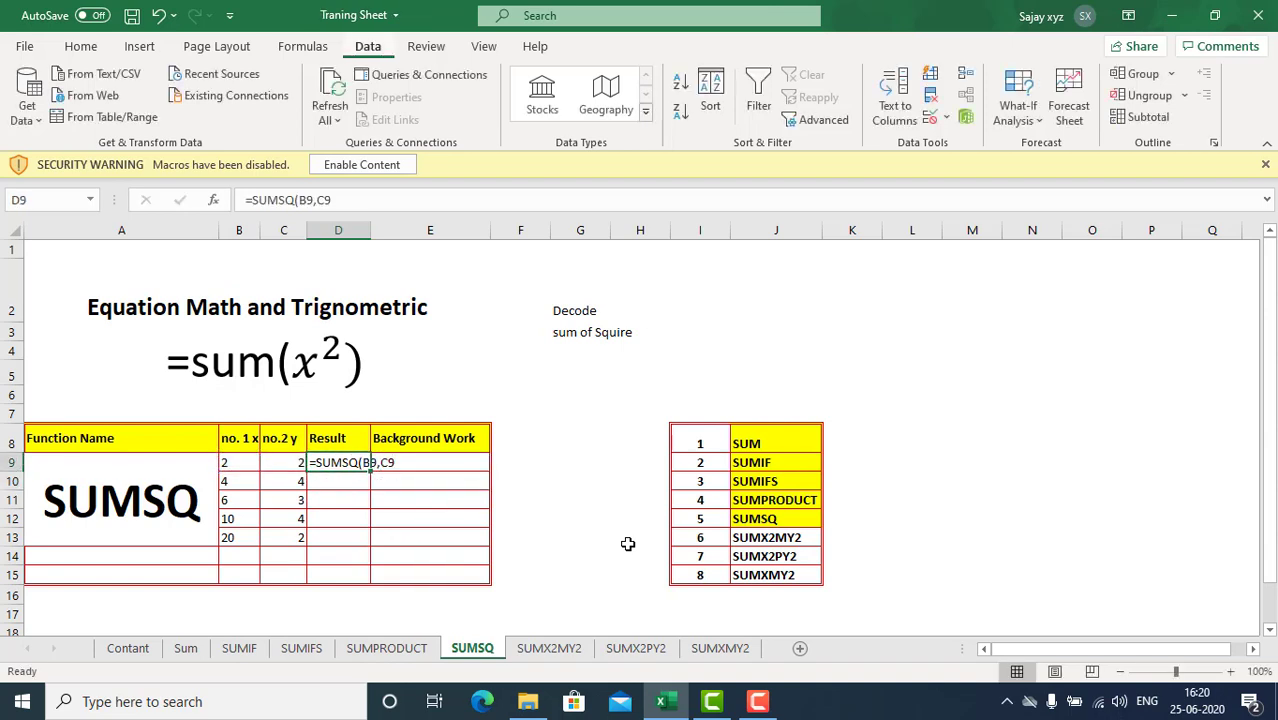
# Step: Convert the text formula in D9 into a working formula with Text to Columns, using the General data format
pyautogui.hotkey('alt', 'a')
pyautogui.press('e')
pyautogui.press('Return')
pyautogui.press('Return')
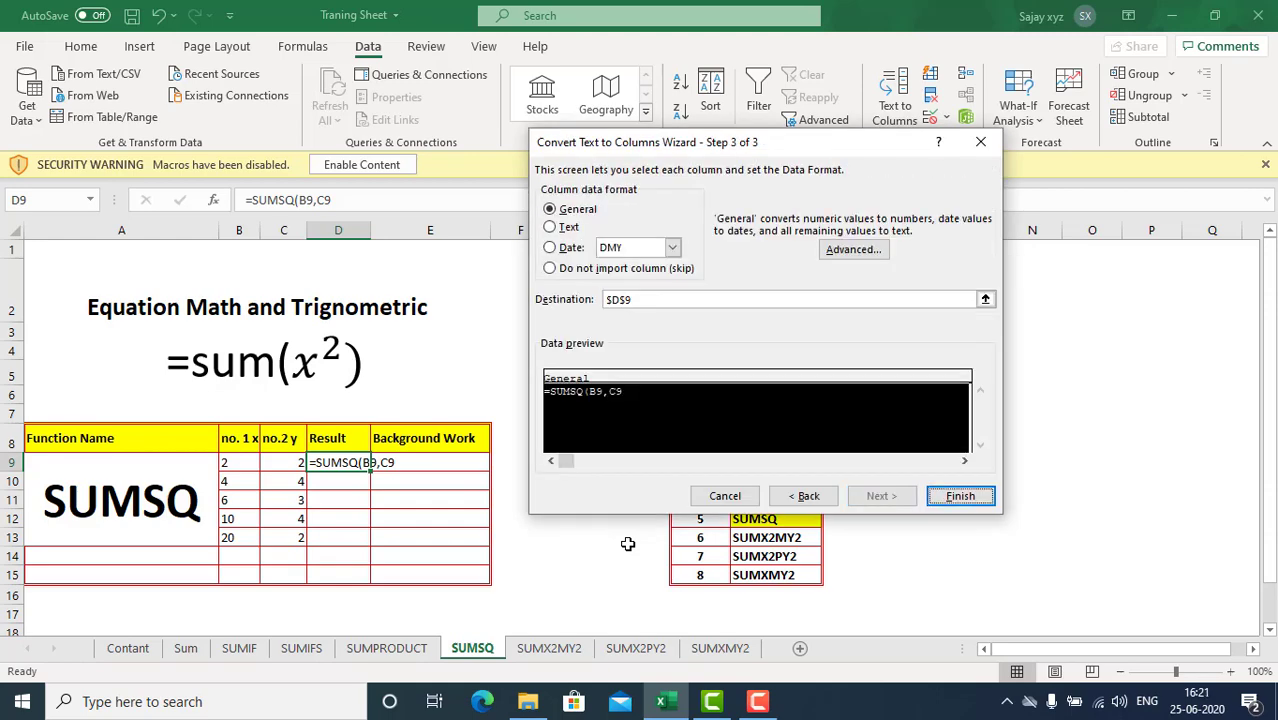
pyautogui.press('Return')
pyautogui.press('Return')
pyautogui.press('Up')
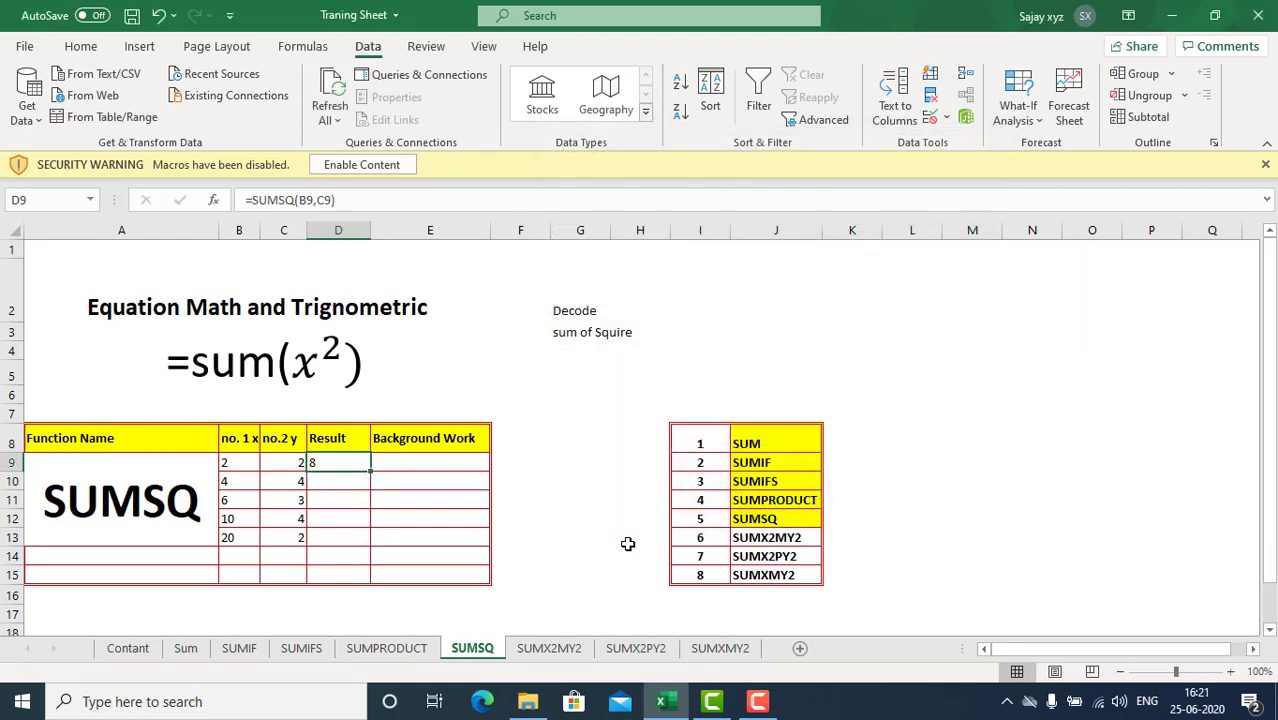
# Step: Enter the formula =2^2 in the Background Work cell E9
pyautogui.press('Right')
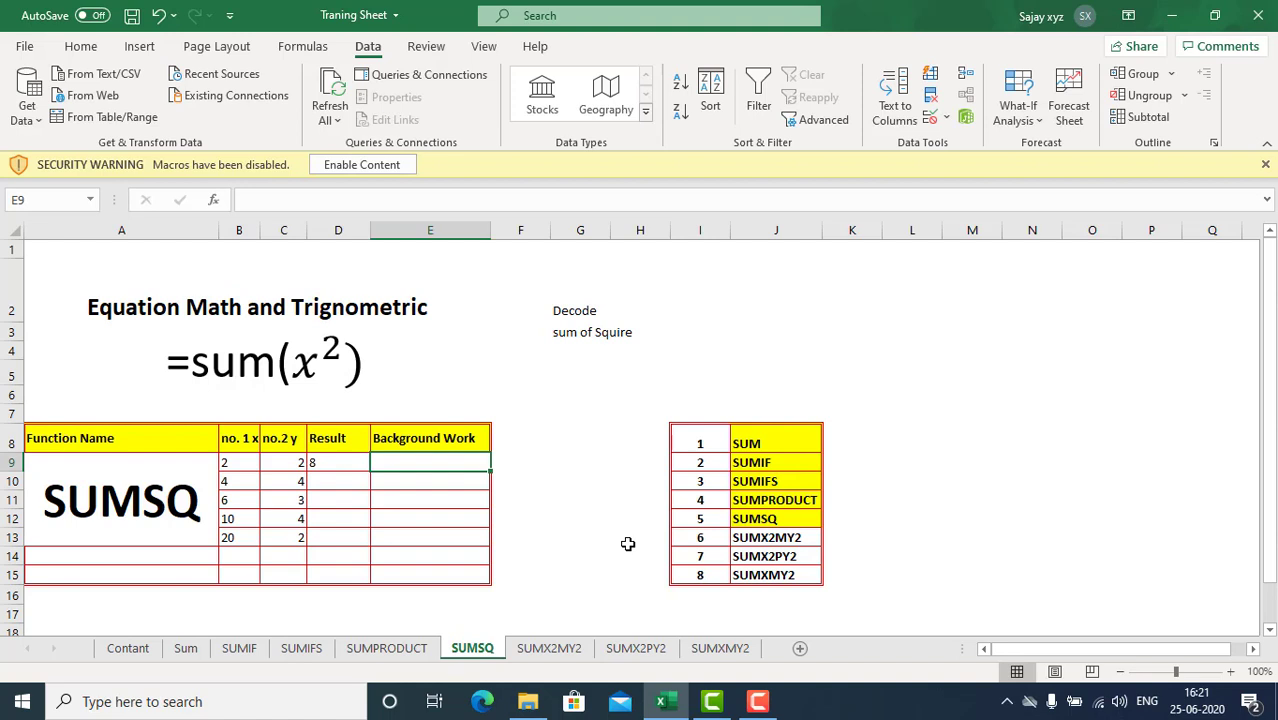
pyautogui.write('=')
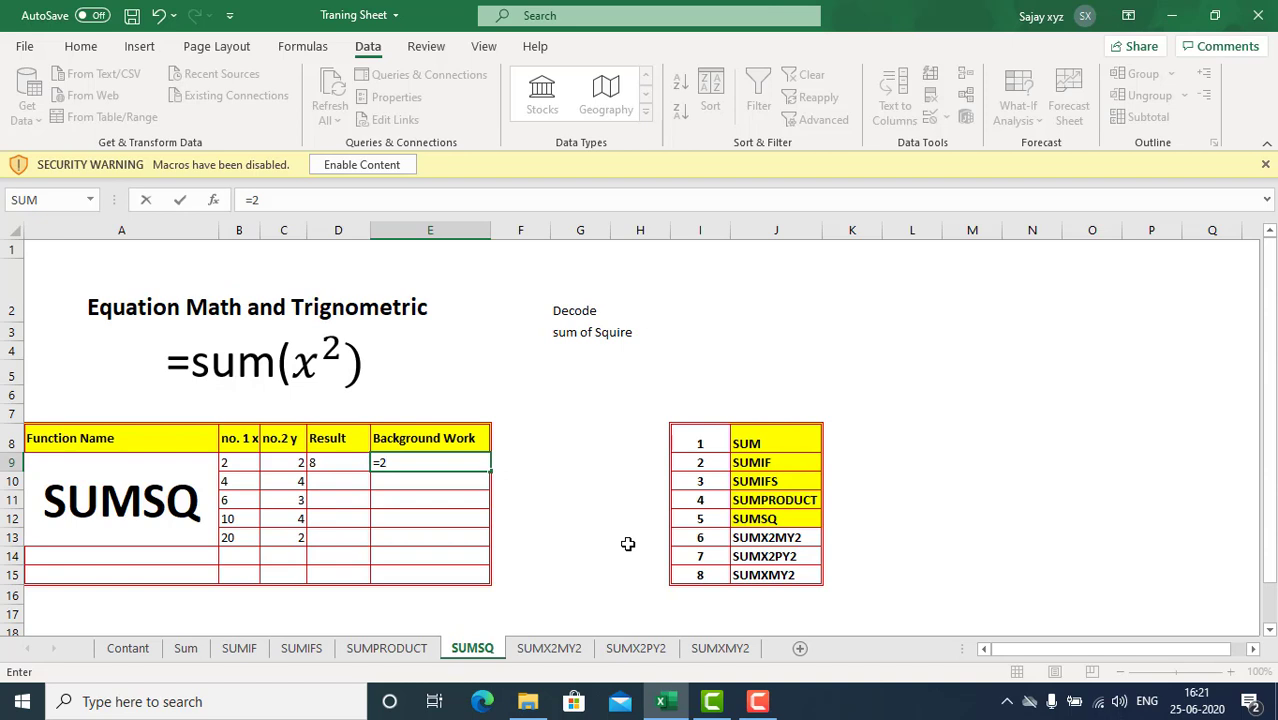
pyautogui.write('2')
pyautogui.press('Return')
pyautogui.press('Up')
pyautogui.press('Right')
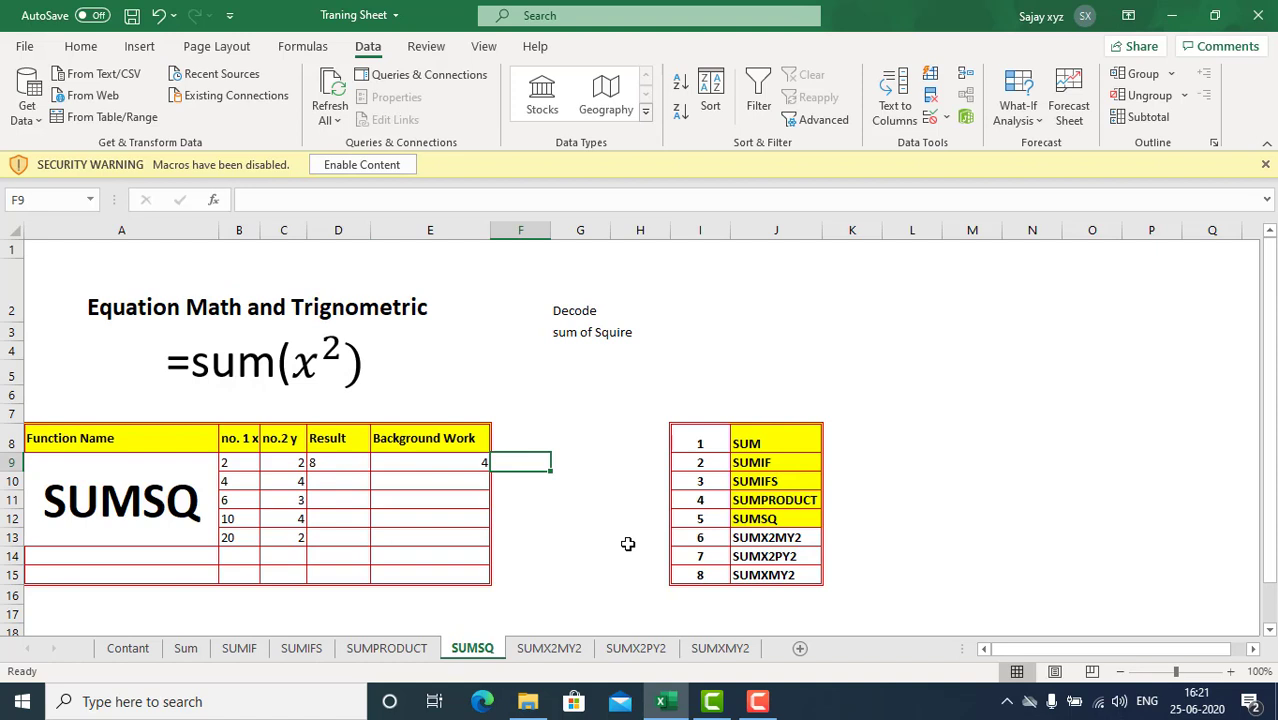
pyautogui.press('Left')
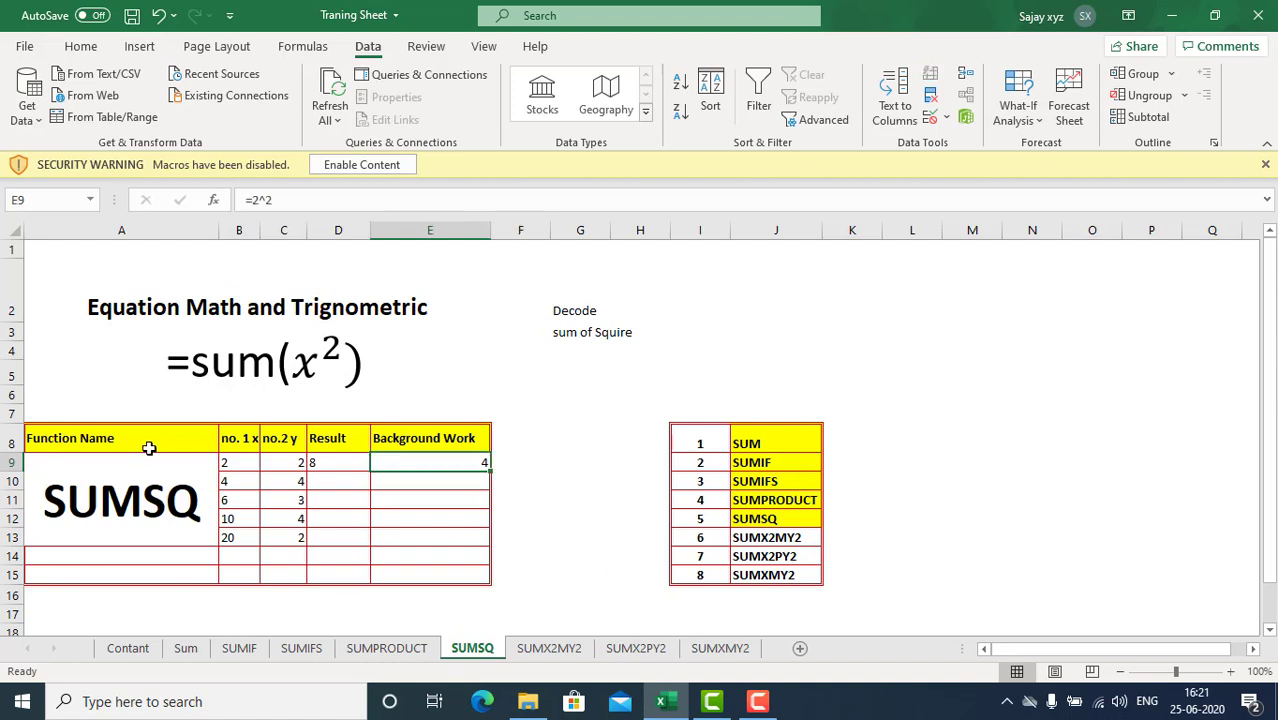
# Step: Extend the E9 formula with +2^2 to cover the second number in C9
pyautogui.click(228, 465)
pyautogui.click(283, 470)
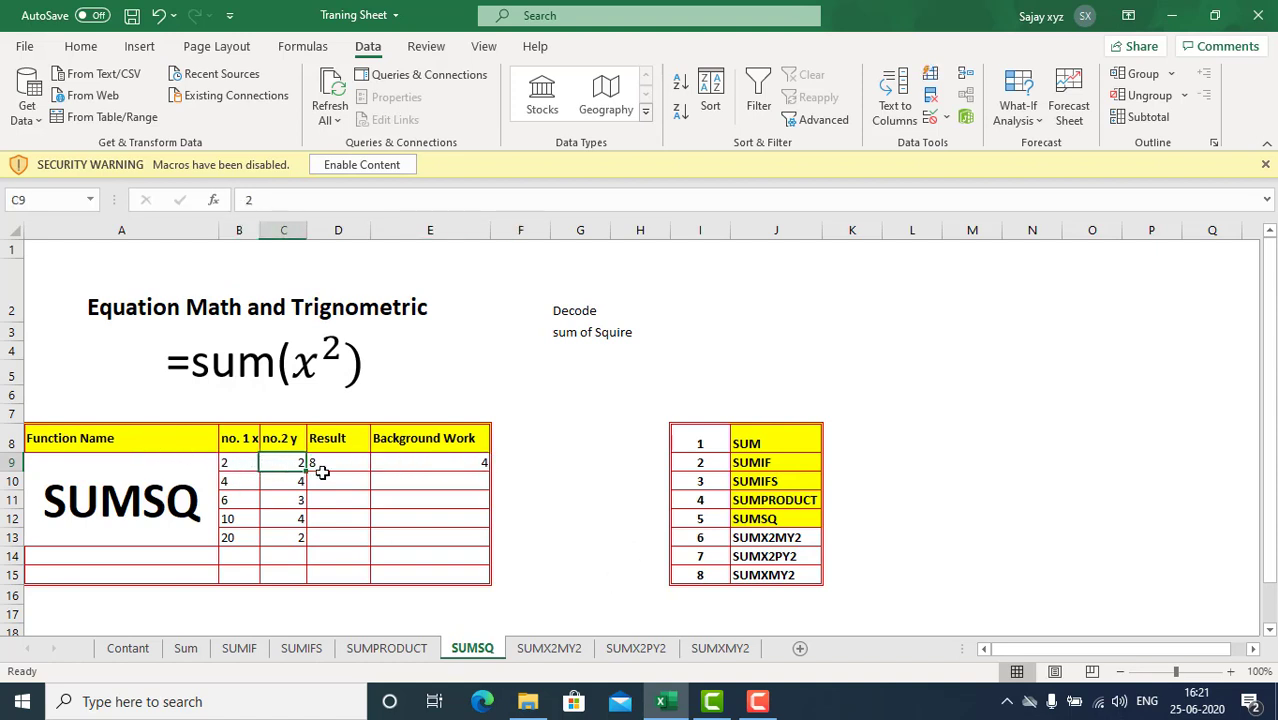
pyautogui.click(470, 458)
pyautogui.click(289, 212)
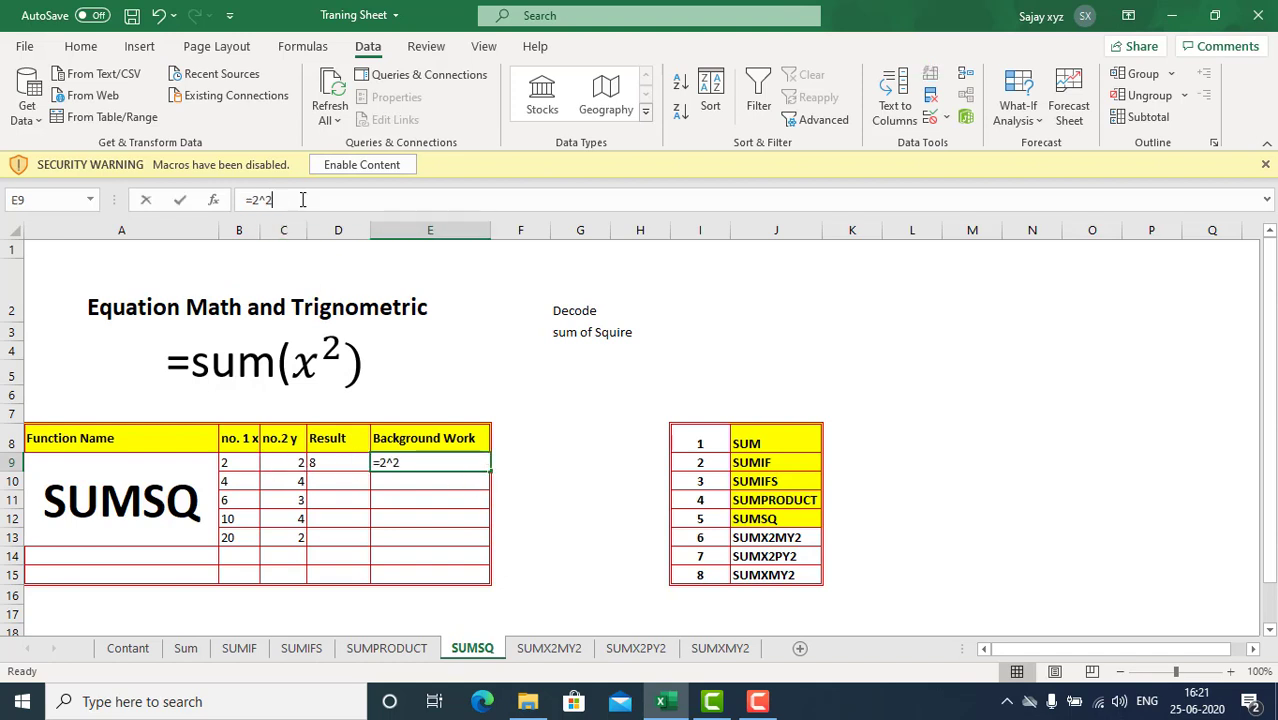
pyautogui.write('+')
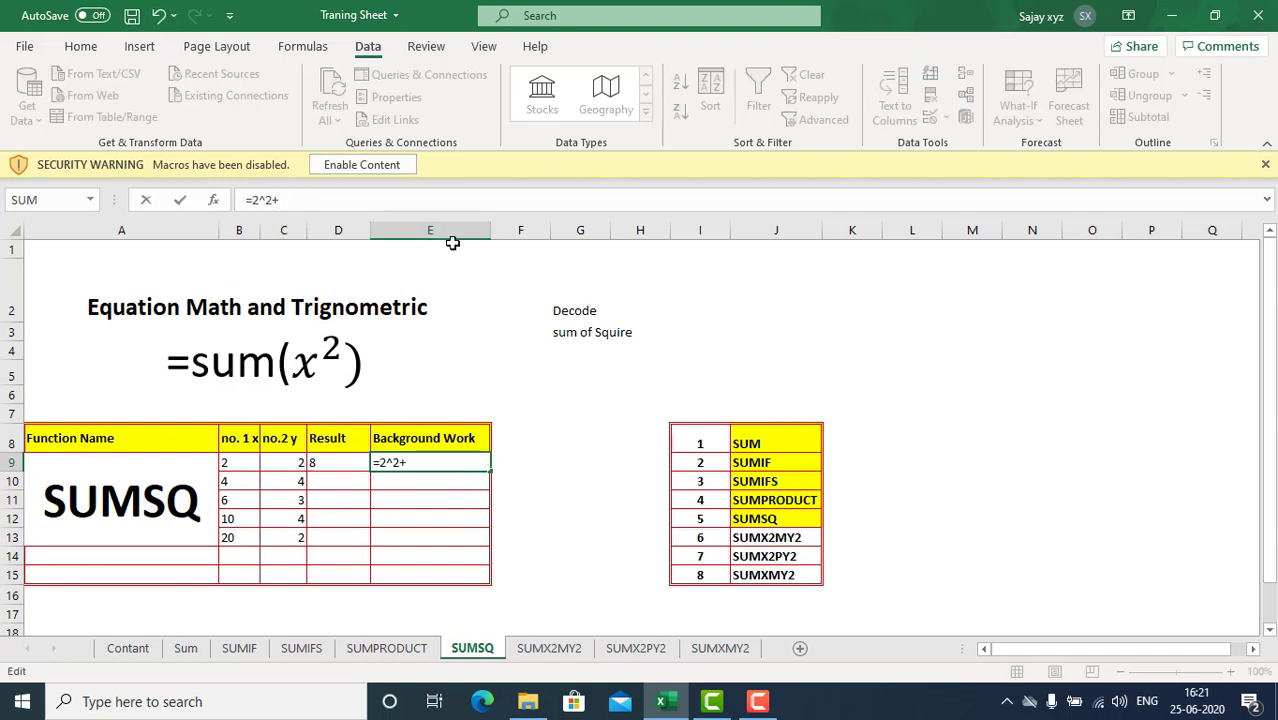
pyautogui.write('2')
pyautogui.write('^')
pyautogui.write('2')
pyautogui.write(')')
pyautogui.press('Return')
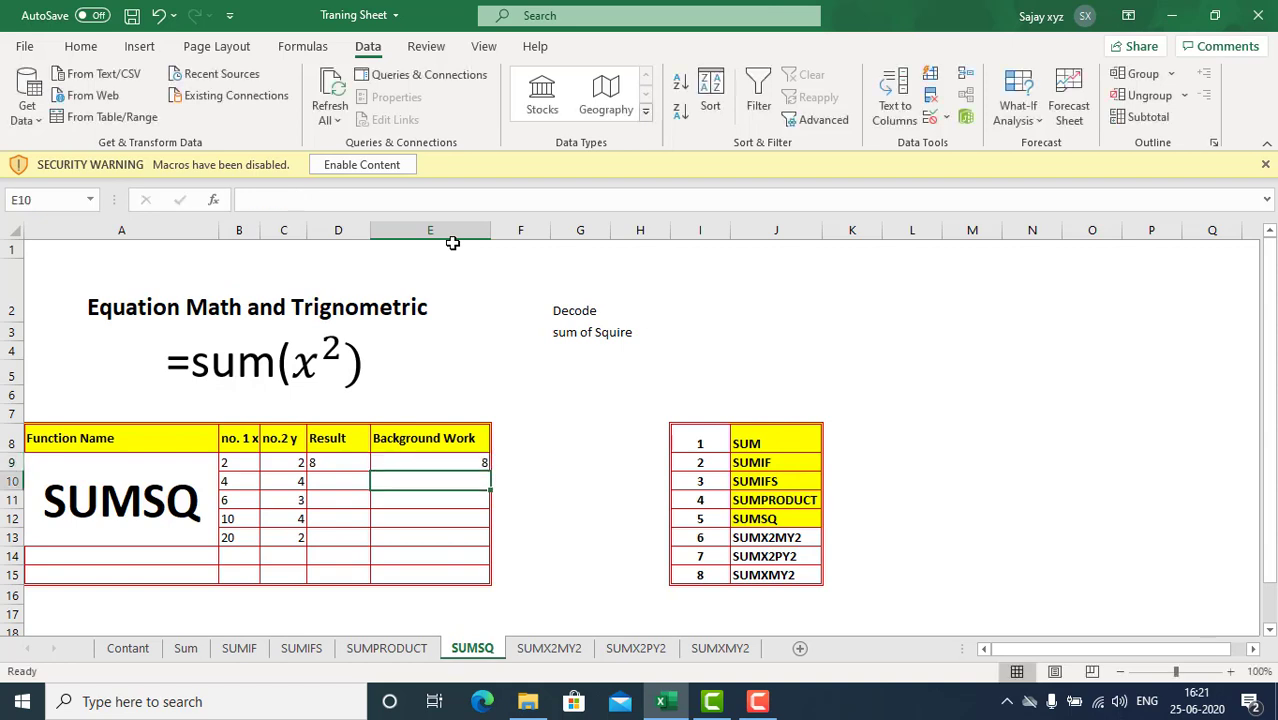
# Step: Copy the SUMSQ formula in D9 down the Result column to D13
pyautogui.press('Up')
pyautogui.press('Left')
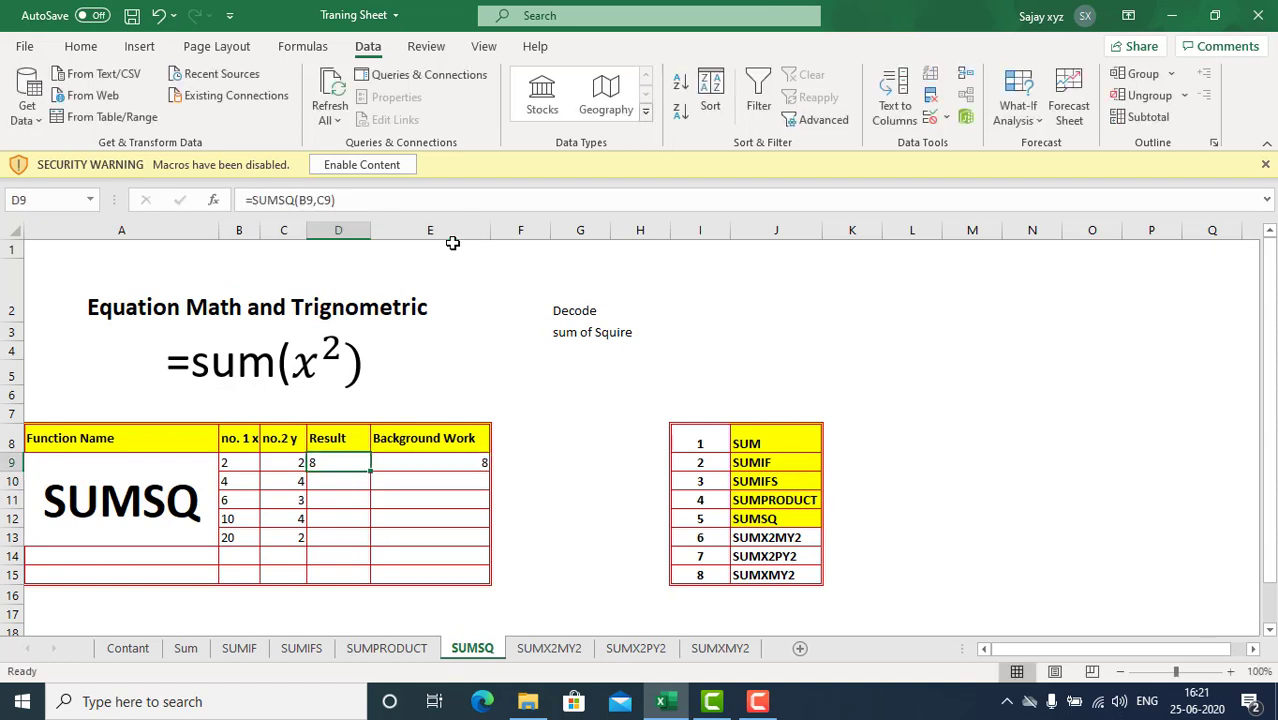
pyautogui.hotkey('ctrl', 'c')
pyautogui.hotkey('shift', 'Down')
pyautogui.hotkey('shift', 'Down')
pyautogui.hotkey('shift', 'Down')
pyautogui.hotkey('shift', 'Down')
pyautogui.press('Return')
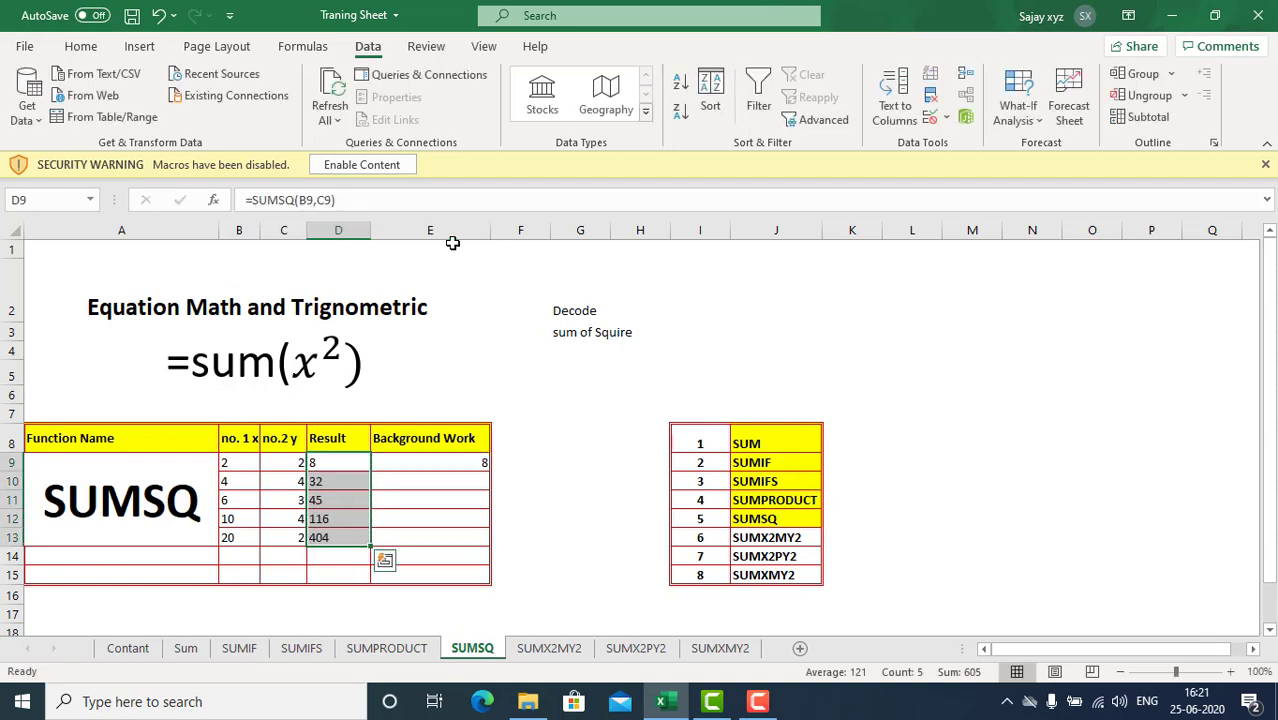
# Step: Enter the formula =20^2 in the Background Work cell E13
pyautogui.click(336, 537)
pyautogui.click(422, 538)
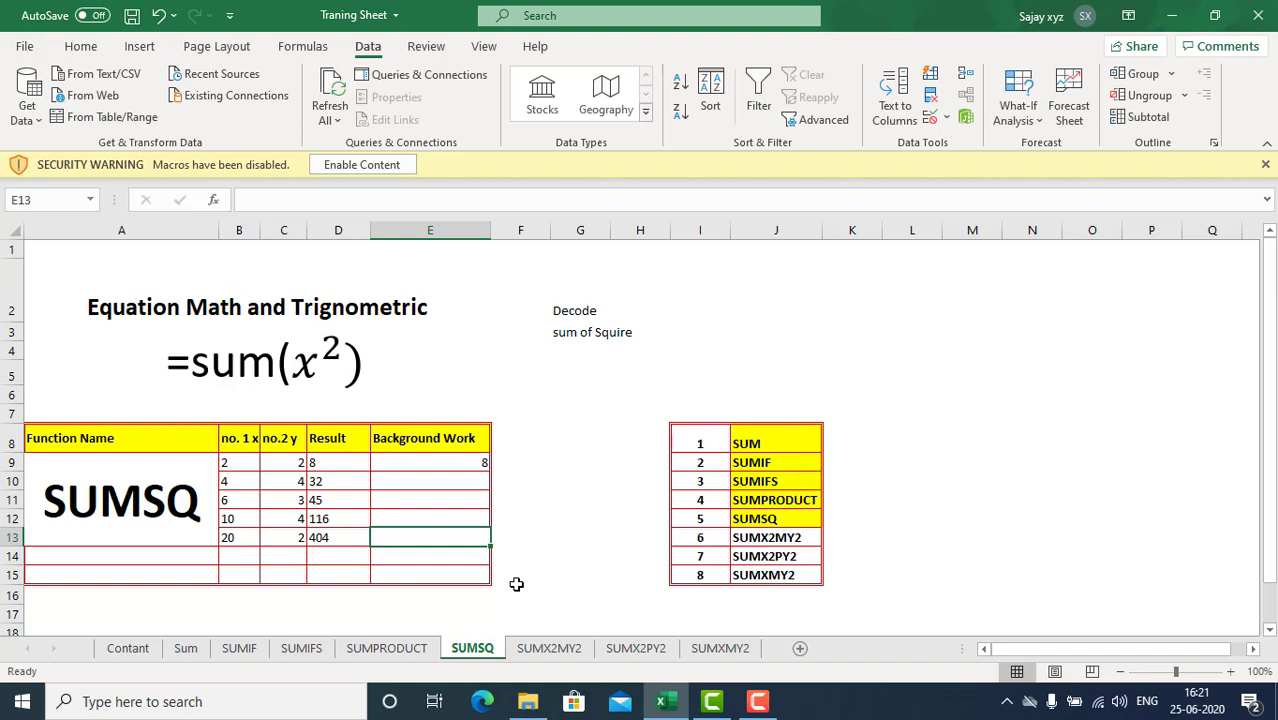
pyautogui.write('=')
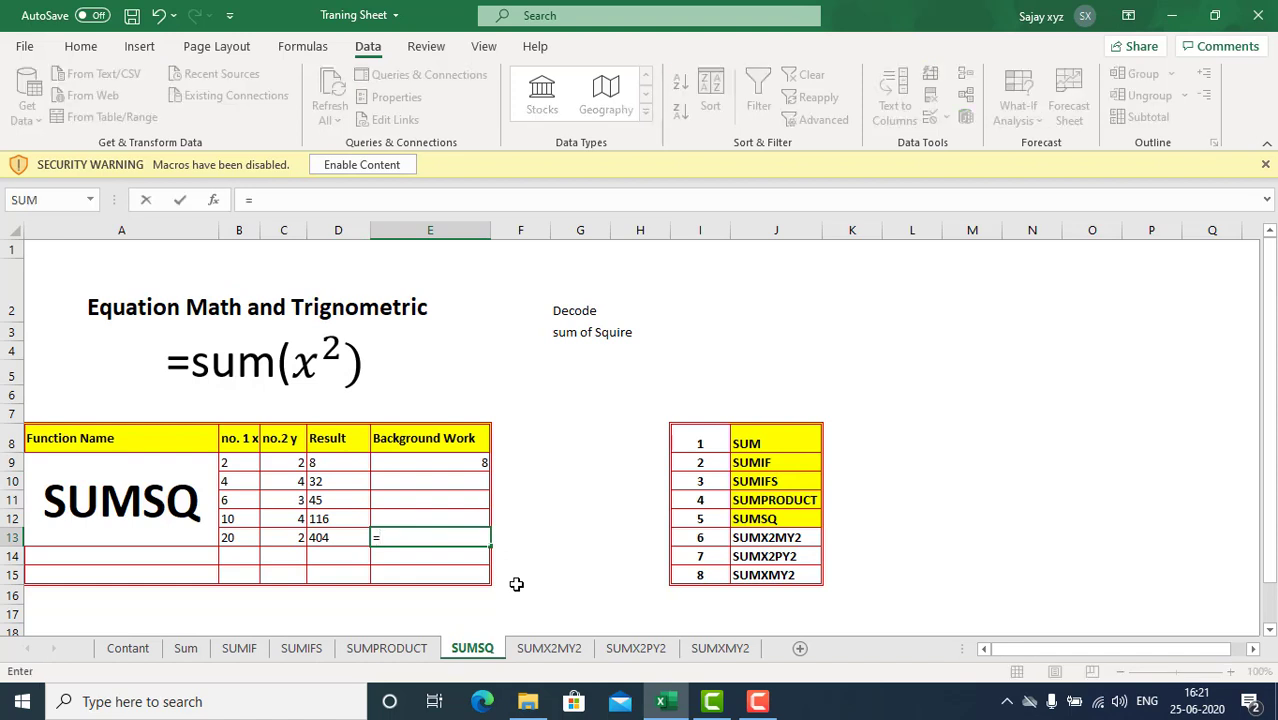
pyautogui.write('20^2')
pyautogui.press('Return')
pyautogui.press('Up')
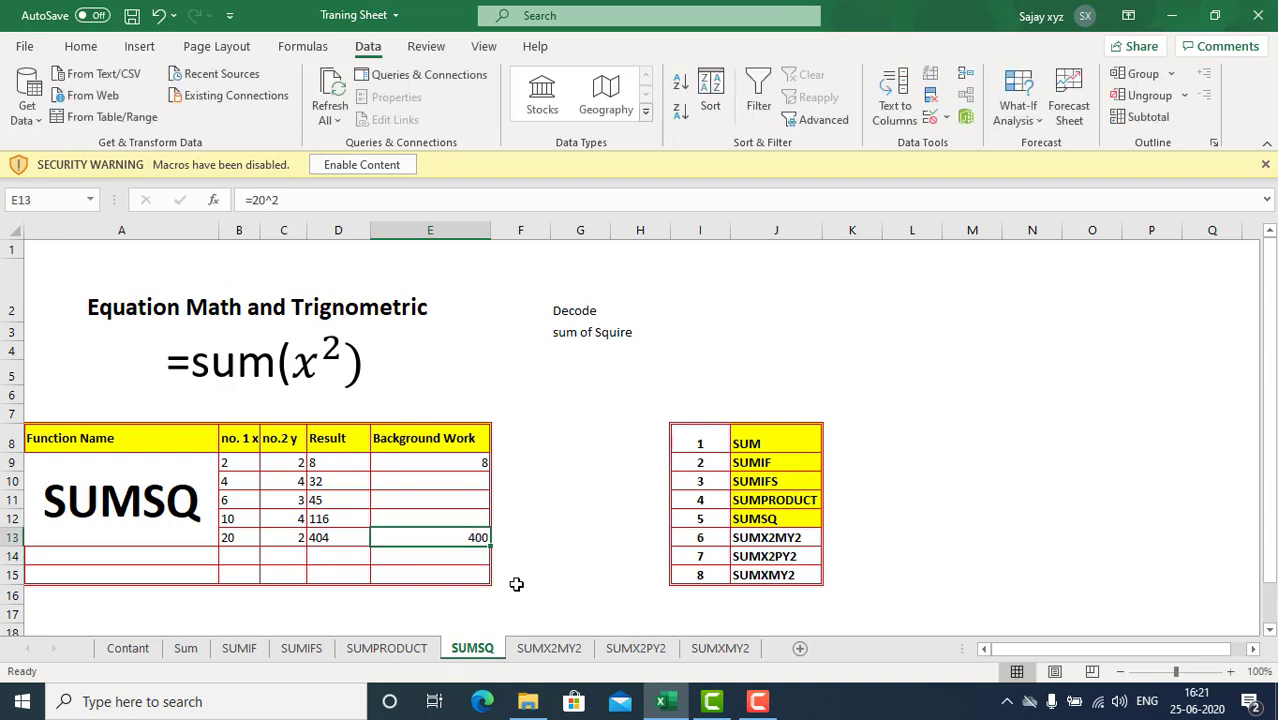
# Step: Extend the E13 formula with +2^2 to add the square of the second number
pyautogui.press('F2')
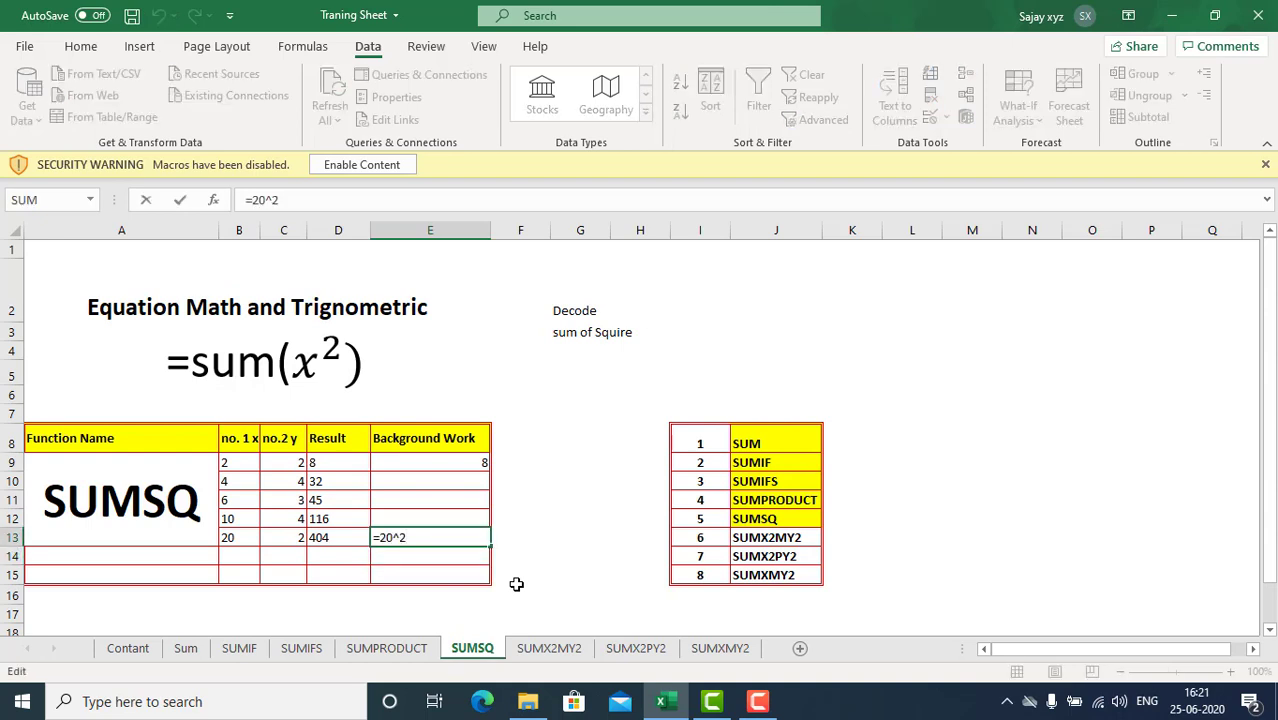
pyautogui.write('+2^2')
pyautogui.press('Return')
pyautogui.press('Up')
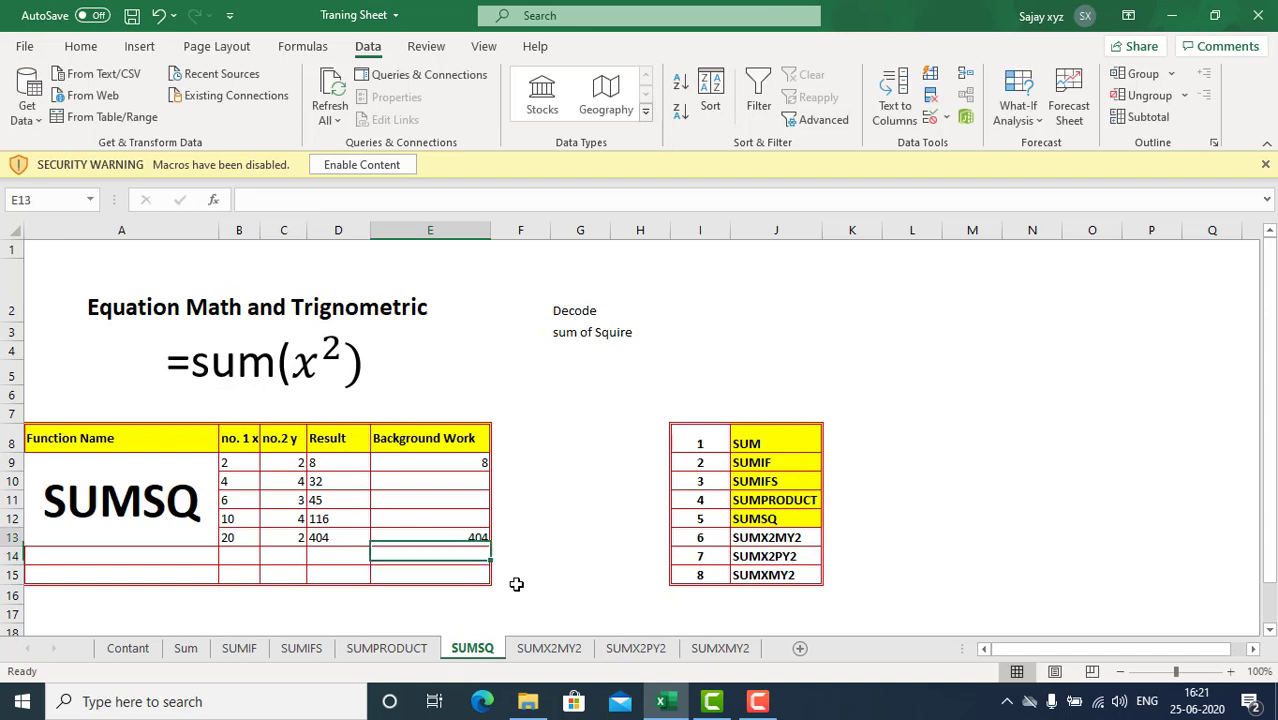
# Step: Enter the formula =SUM(D9:D13) in D14 to total the Result column
pyautogui.press('Up')
pyautogui.press('Left')
pyautogui.press('Down')
pyautogui.press('Down')
pyautogui.write('=sum')
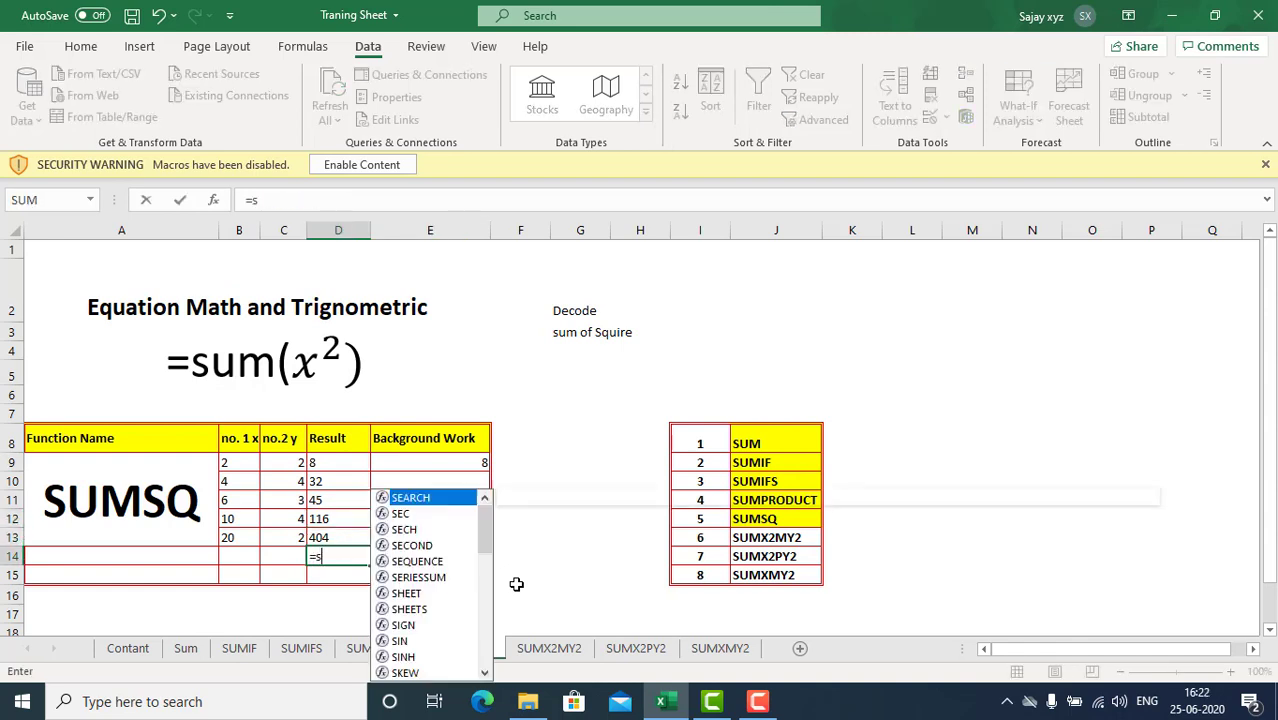
pyautogui.press('Tab')
pyautogui.press('Up')
pyautogui.hotkey('shift', 'Up')
pyautogui.hotkey('shift', 'Up')
pyautogui.hotkey('shift', 'Up')
pyautogui.hotkey('shift', 'Up')
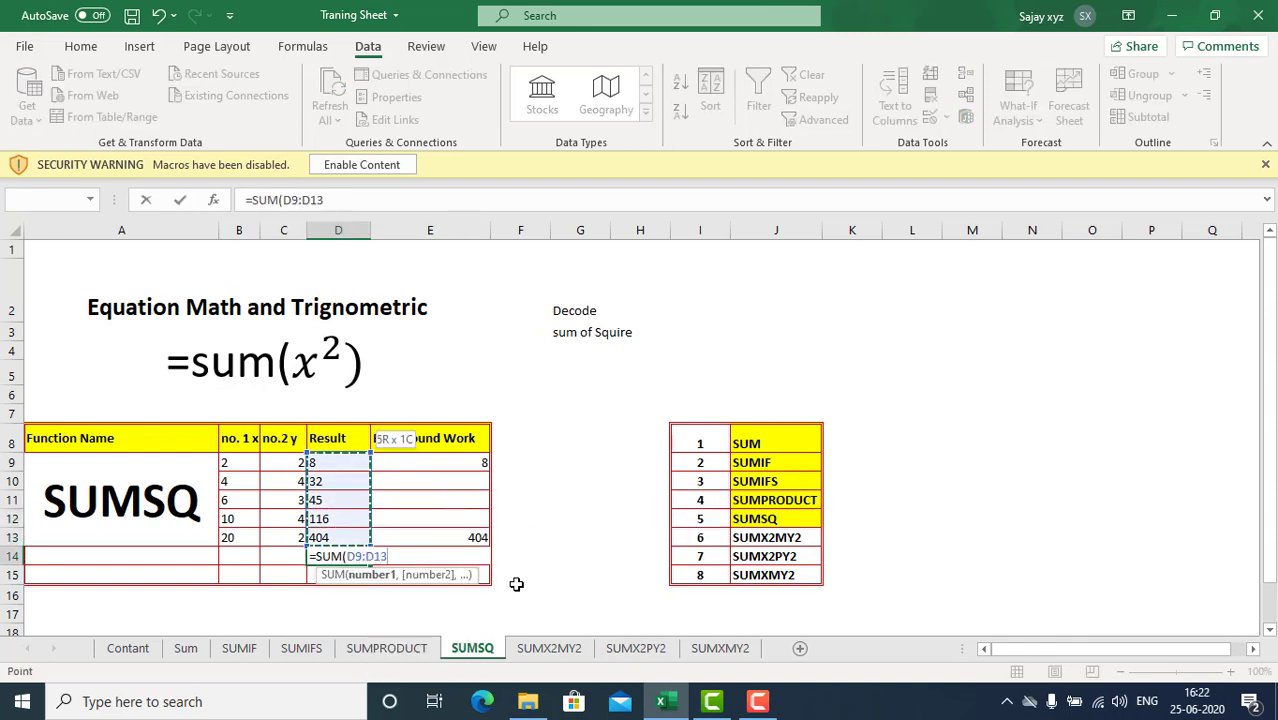
pyautogui.press('Return')
pyautogui.press('Up')
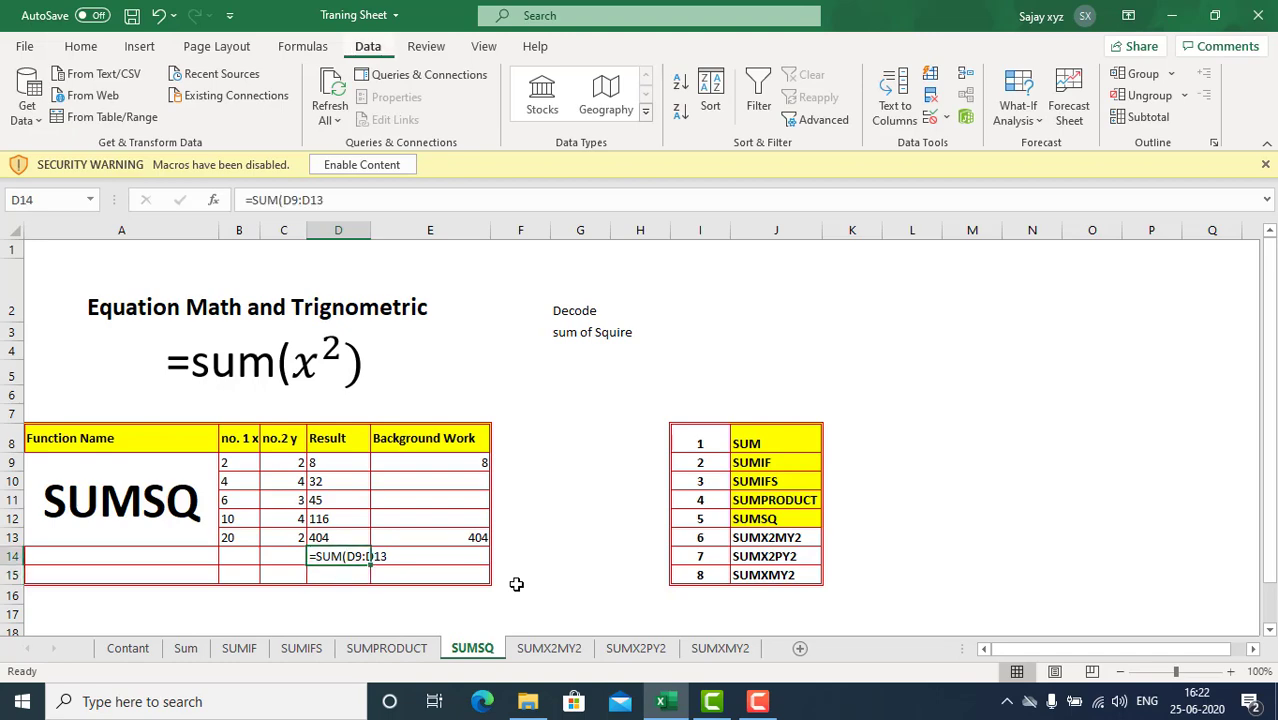
pyautogui.press('Return')
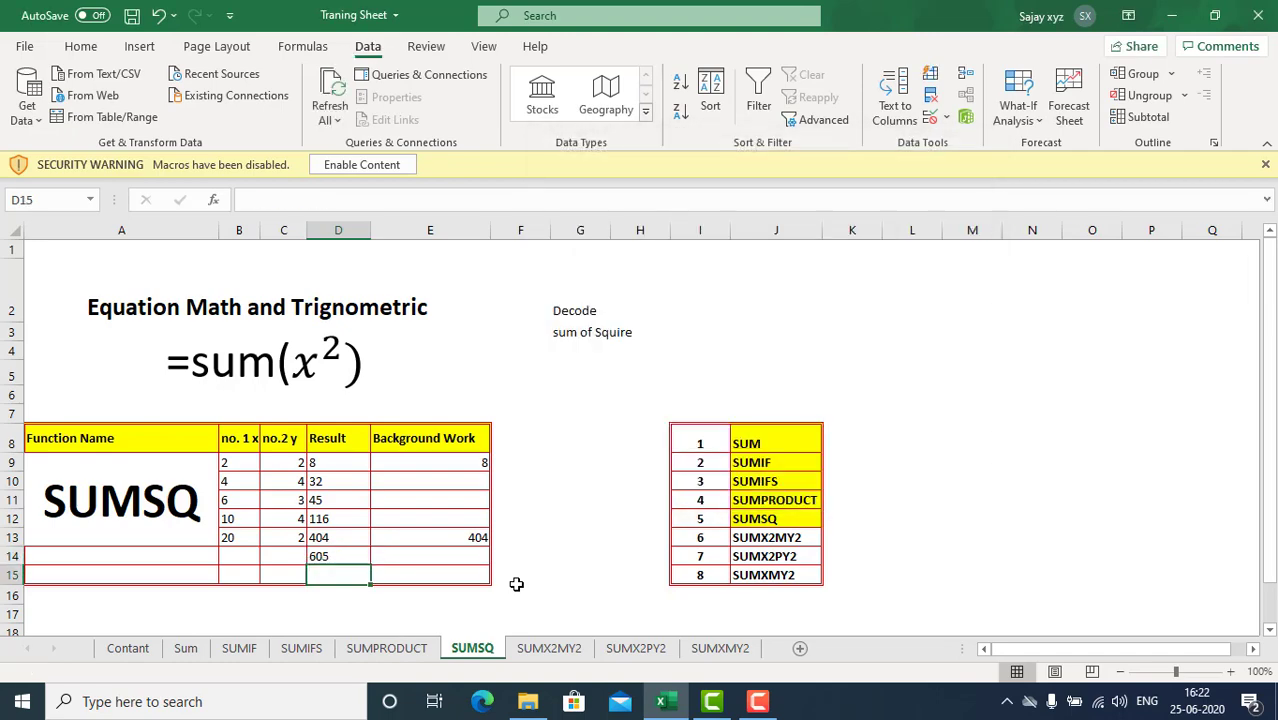
# Step: Enter =SUMSQ(B9:B13,C9:C13) in E14 to sum the squares of both number columns
pyautogui.press('Right')
pyautogui.press('Up')
pyautogui.write('=')
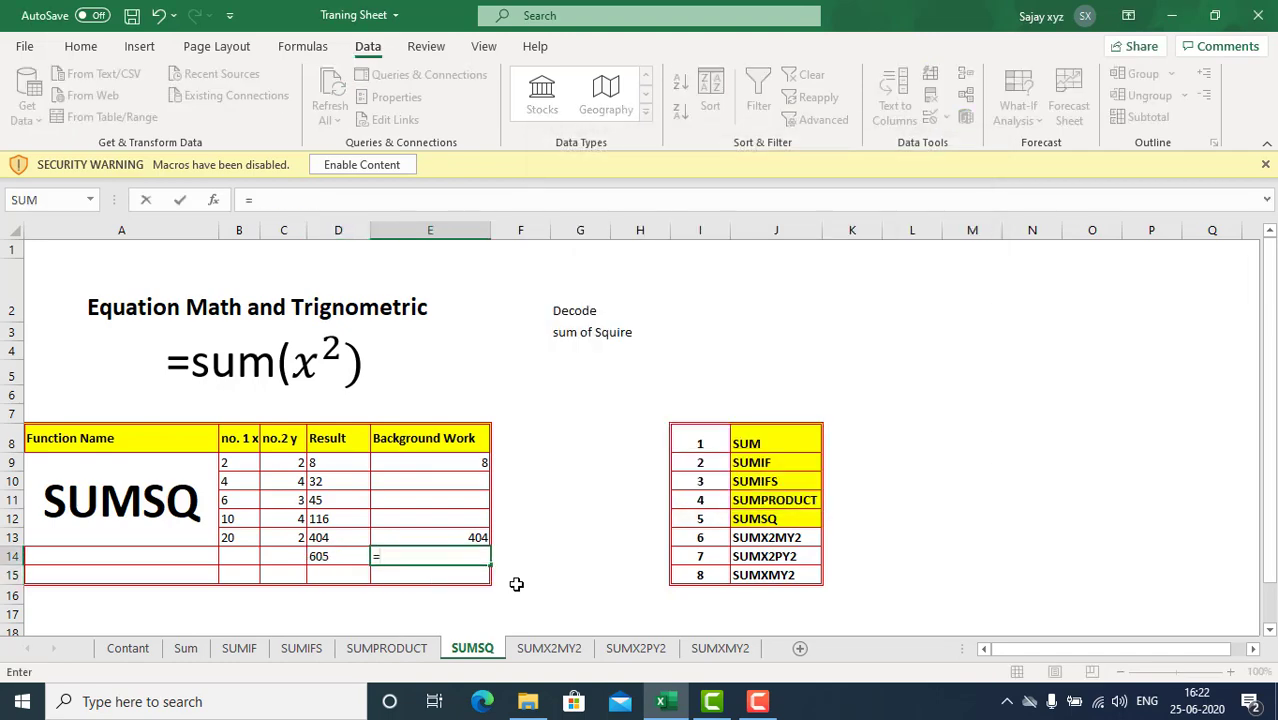
pyautogui.write('sums')
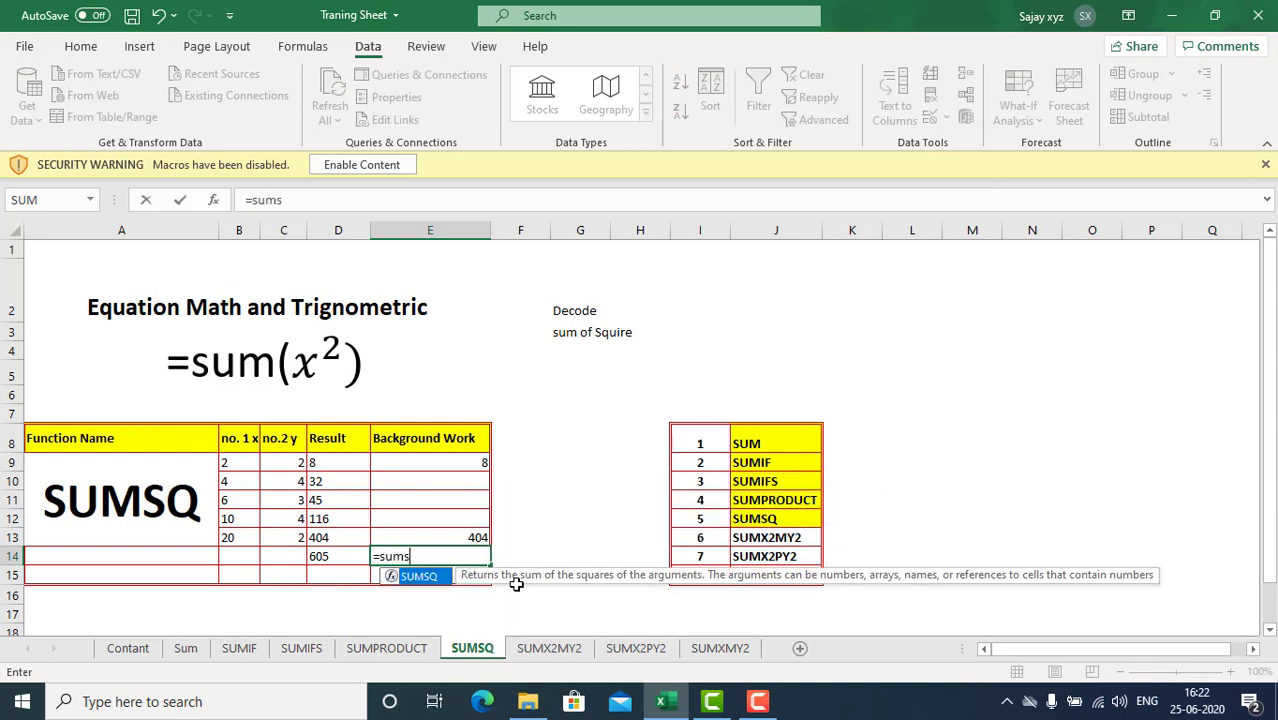
pyautogui.press('Tab')
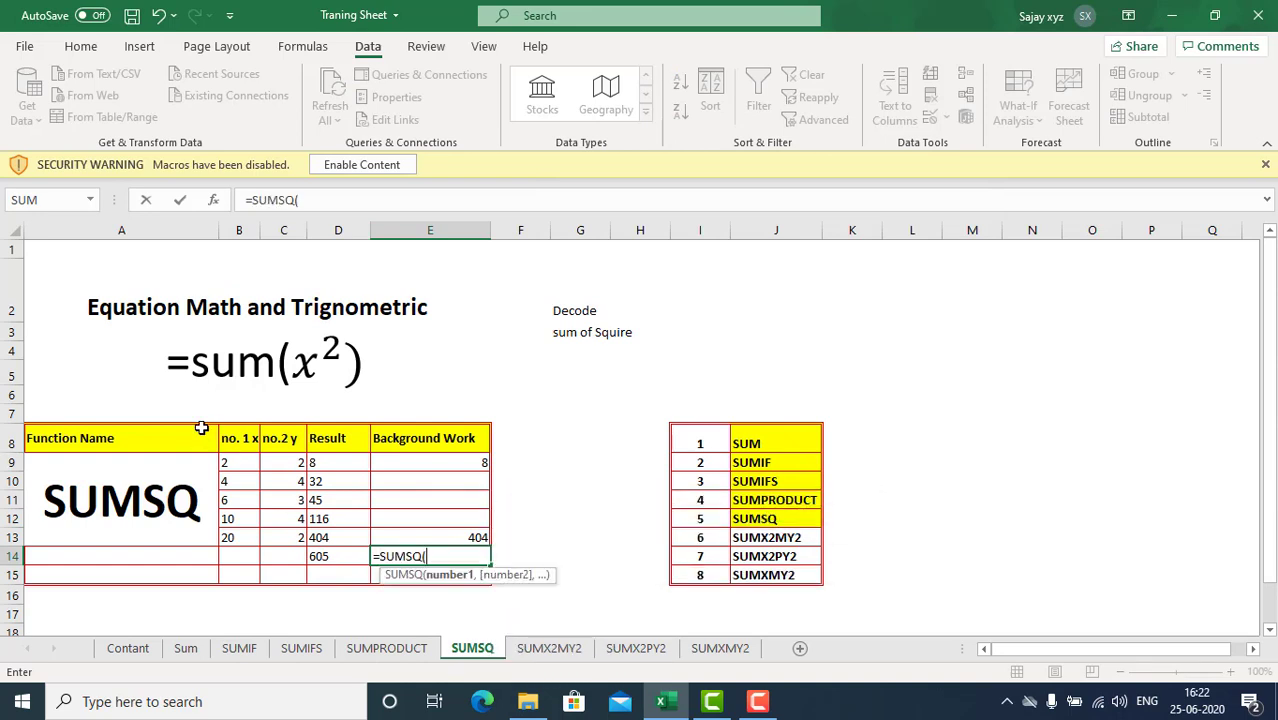
pyautogui.moveTo(231, 451); pyautogui.dragTo(240, 531)
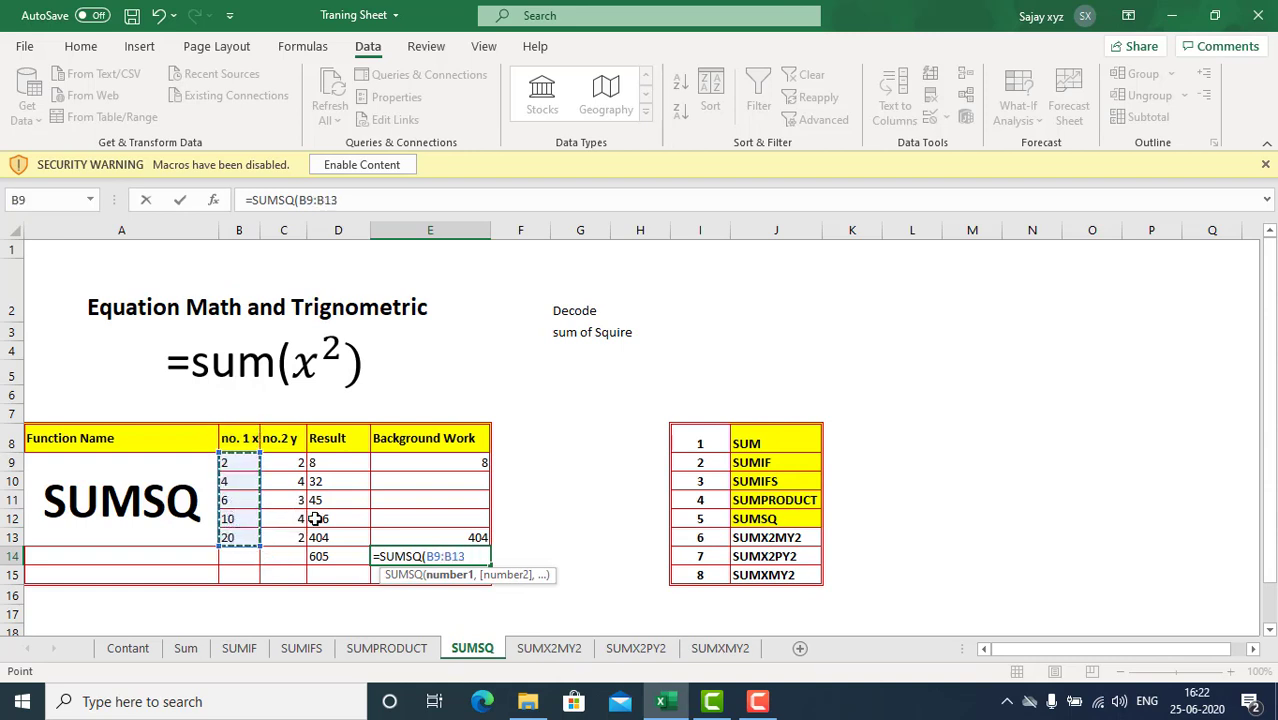
pyautogui.write(',')
pyautogui.moveTo(297, 456); pyautogui.dragTo(295, 538)
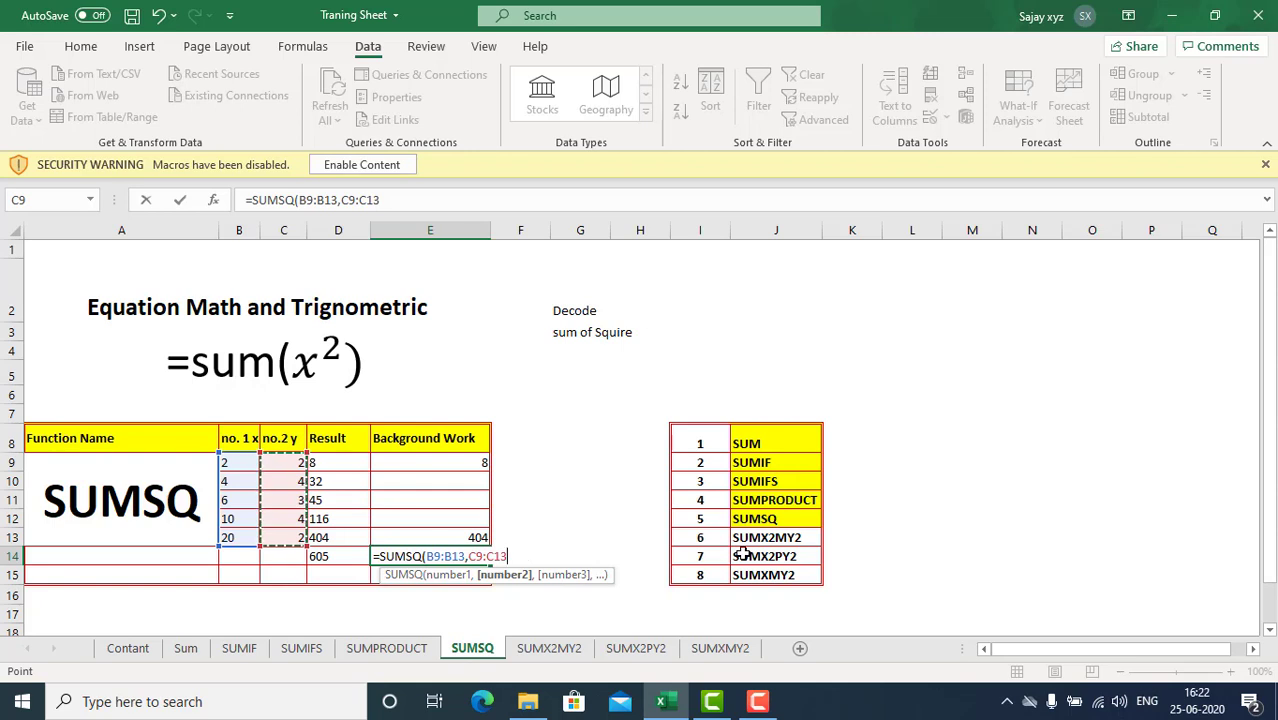
pyautogui.press('Return')
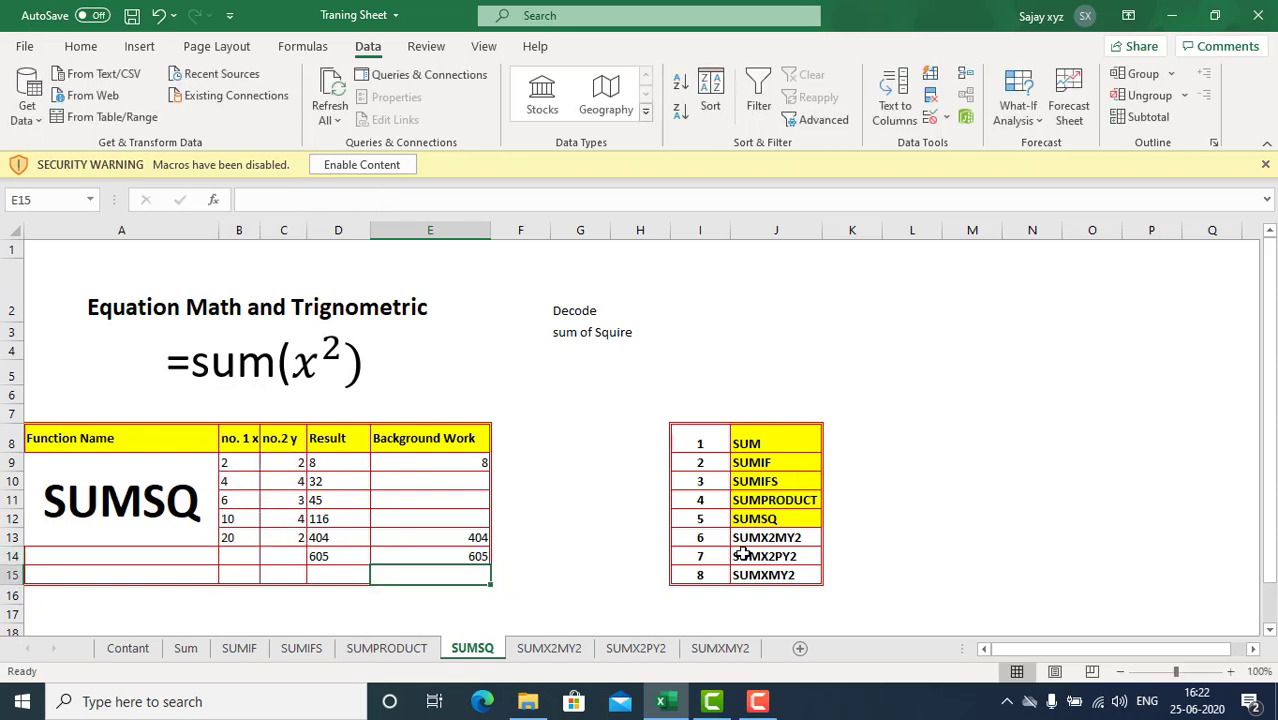
# Step: Examine the two totals in row 14 and the manual squares formula in Background Work cell E13
pyautogui.press('Left')
pyautogui.press('Left')
pyautogui.press('Up')
pyautogui.press('Up')
pyautogui.press('Up')
pyautogui.press('Right')
pyautogui.press('Down')
pyautogui.press('Down')
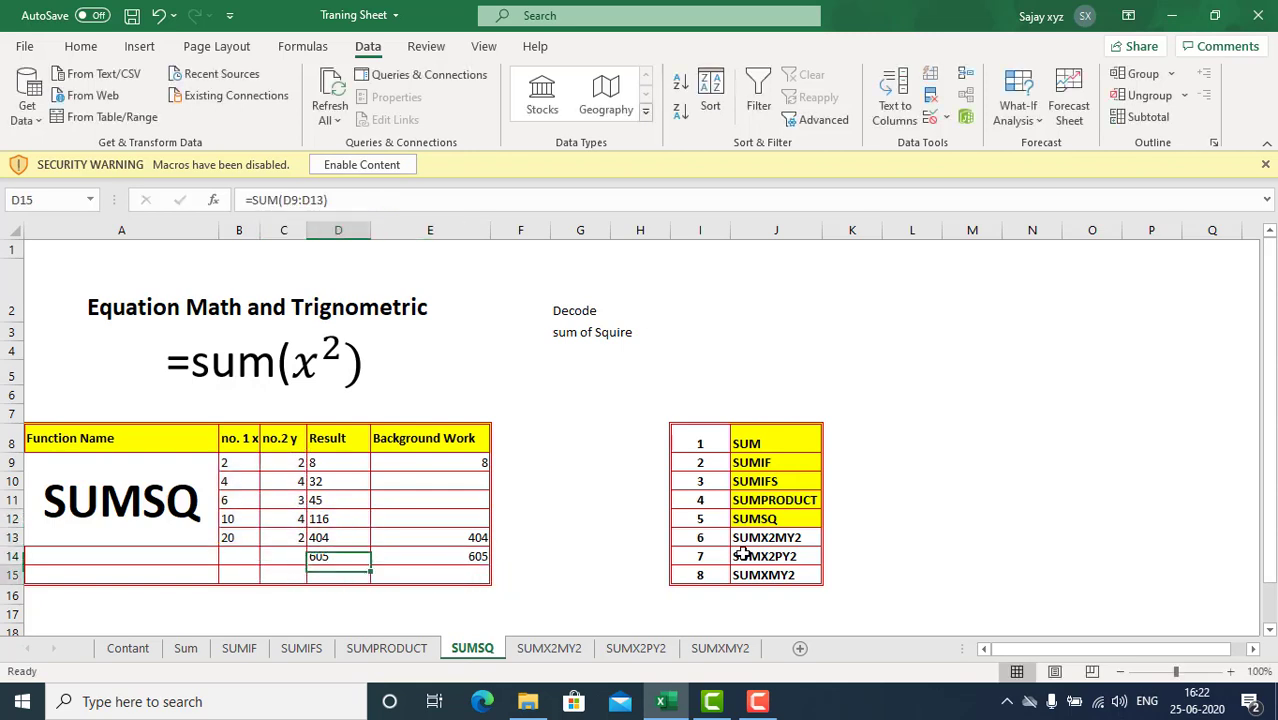
pyautogui.press('Right')
pyautogui.press('Up')
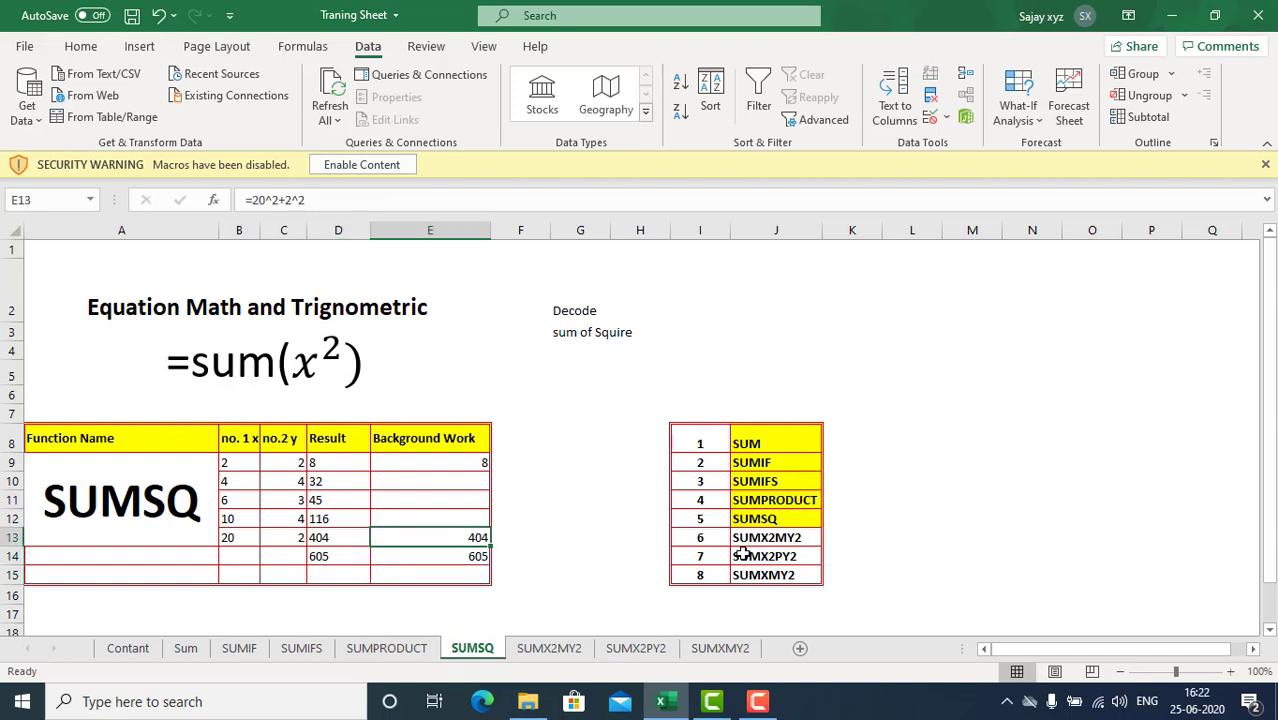
pyautogui.press('F2')
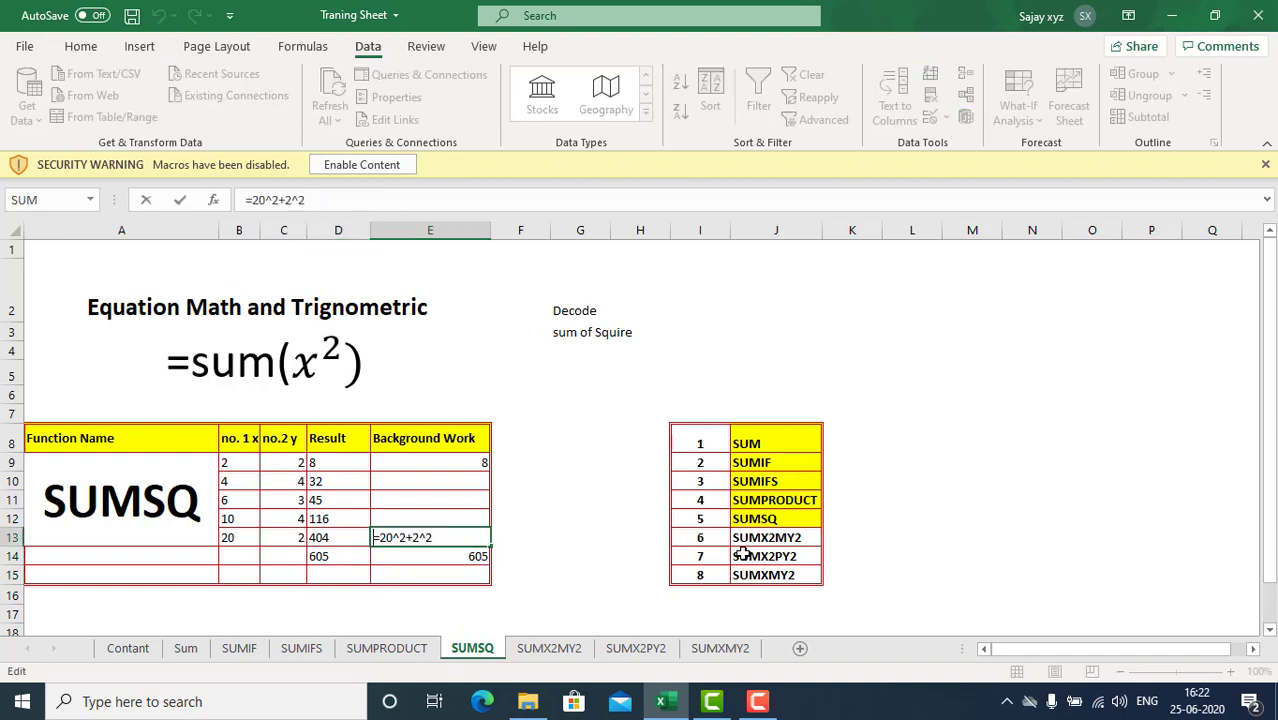
pyautogui.press('Return')
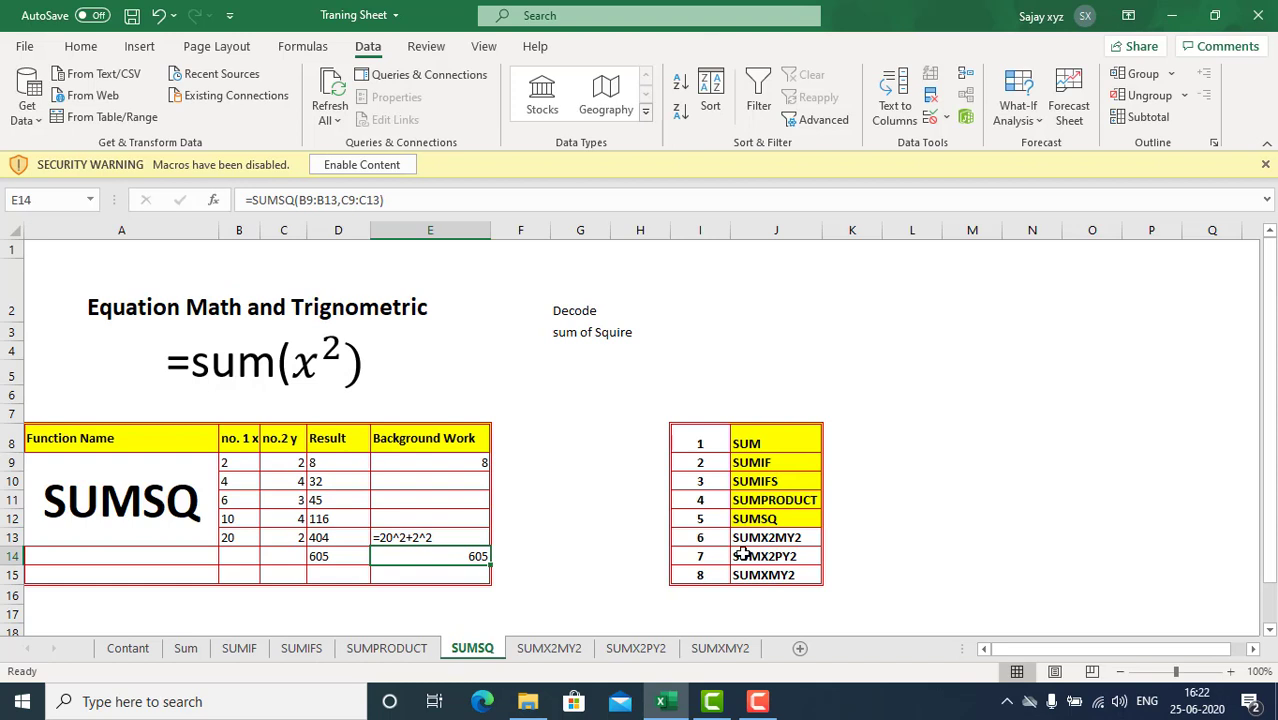
# Step: Enter 10^2+4^2 in the Background Work cell E12
pyautogui.press('Up')
pyautogui.press('Up')
pyautogui.write('10')
pyautogui.press('Escape')
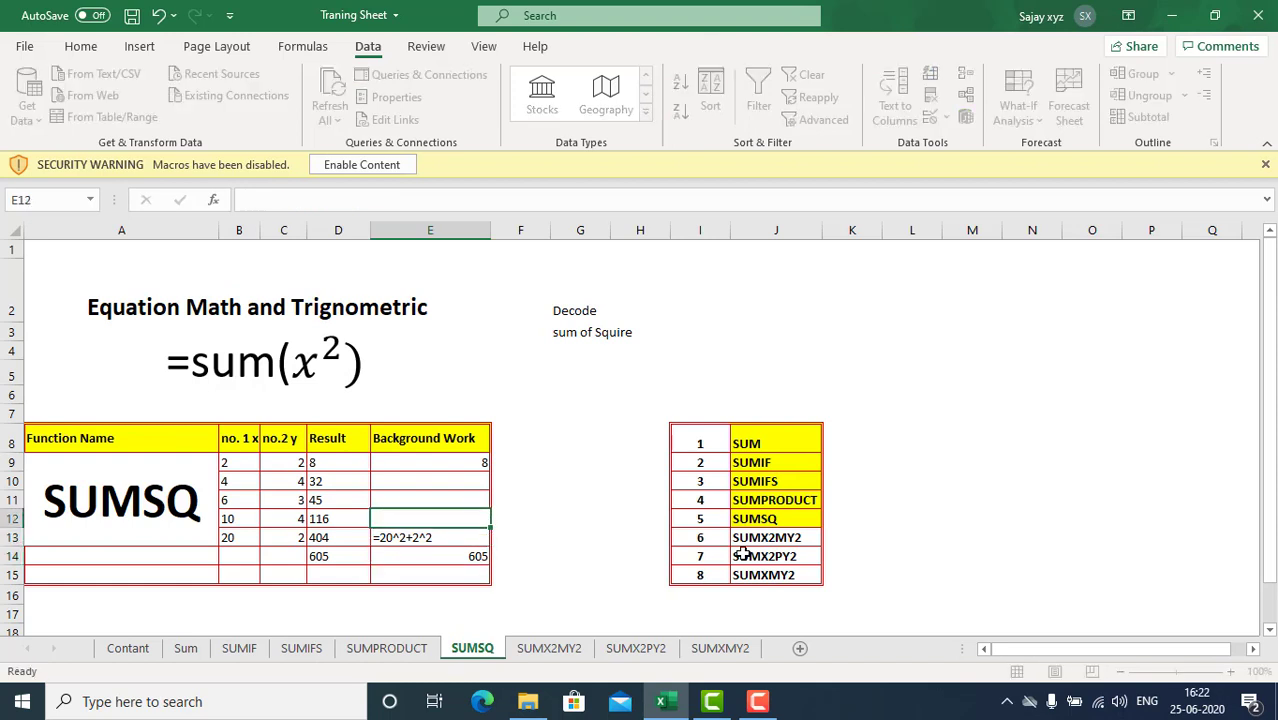
pyautogui.write('10^2+4')
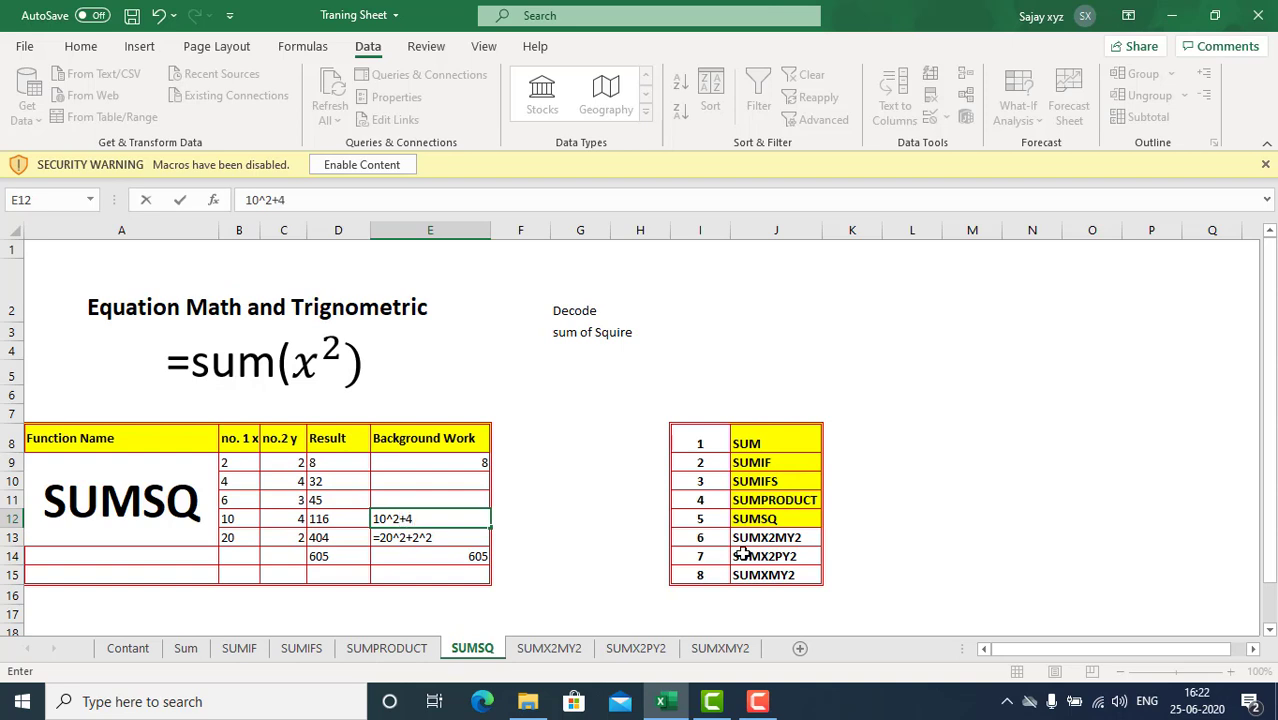
pyautogui.write('^2')
pyautogui.press('Left')
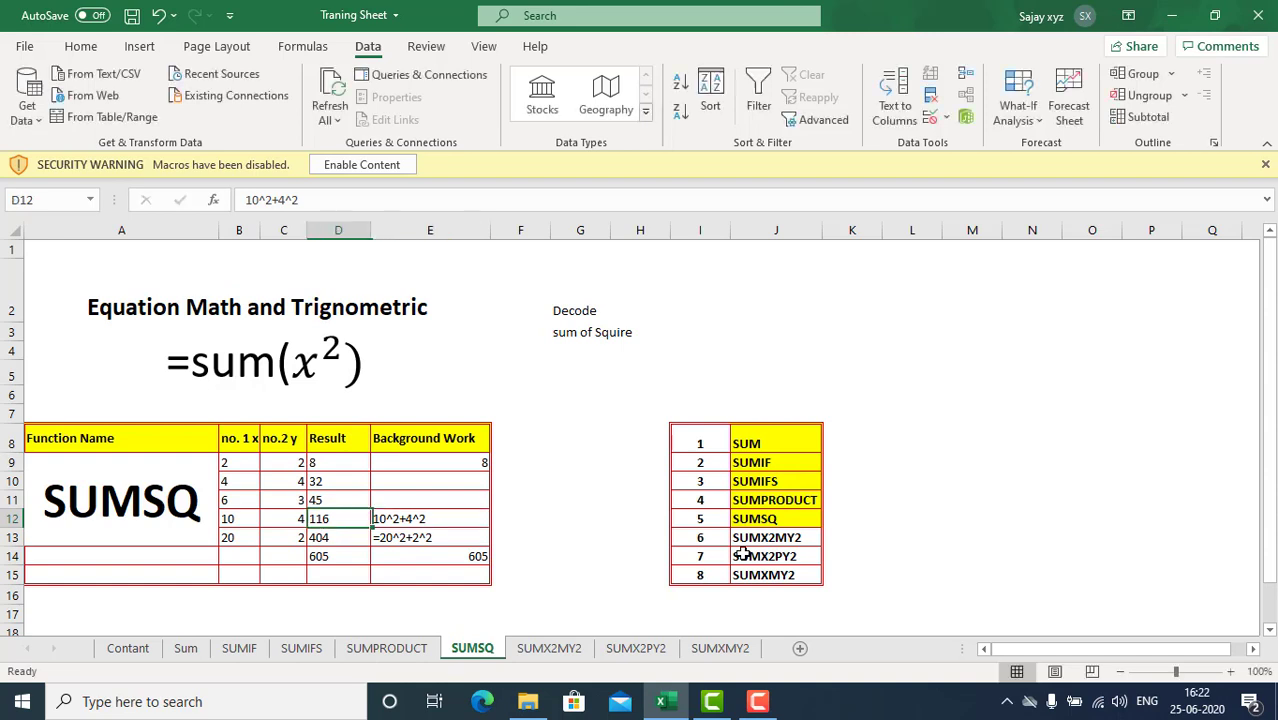
# Step: Add an equals sign before the E12 entry to turn it into a formula, and save the workbook
pyautogui.press('Right')
pyautogui.press('F2')
pyautogui.press('Left')
pyautogui.press('Left')
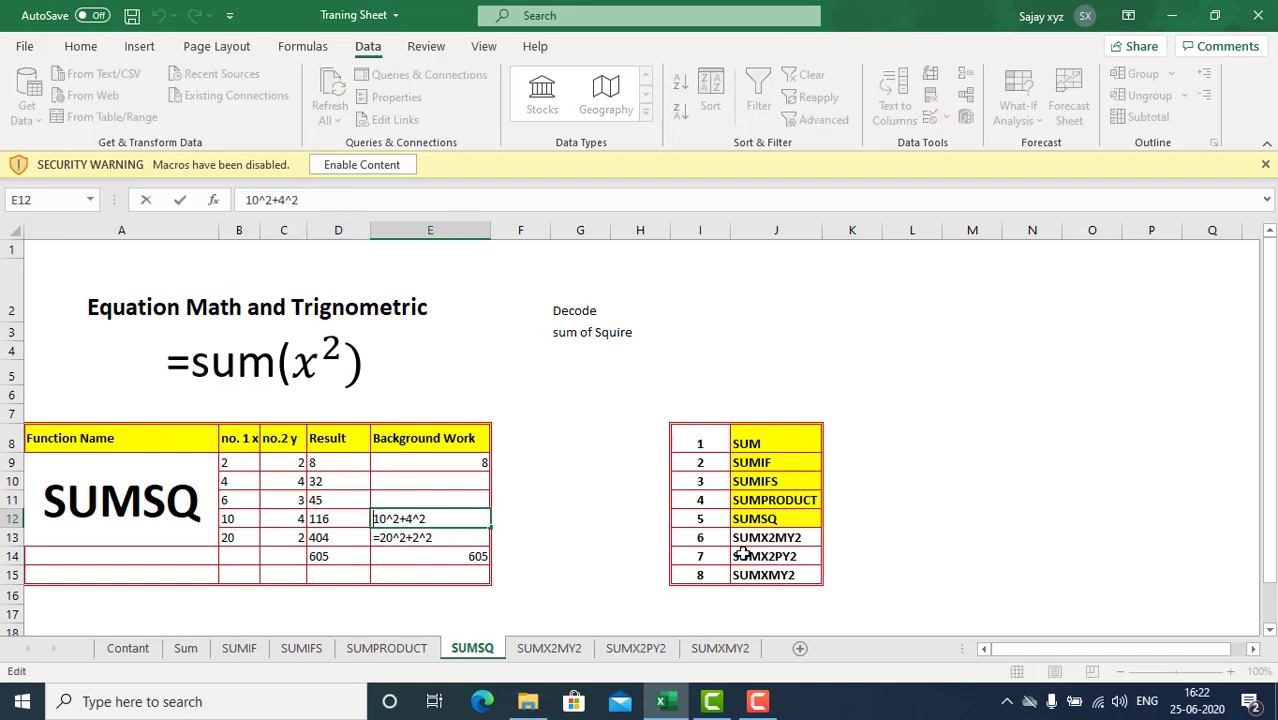
pyautogui.press('Home')
pyautogui.write('=')
pyautogui.hotkey('ctrl', 'Return')
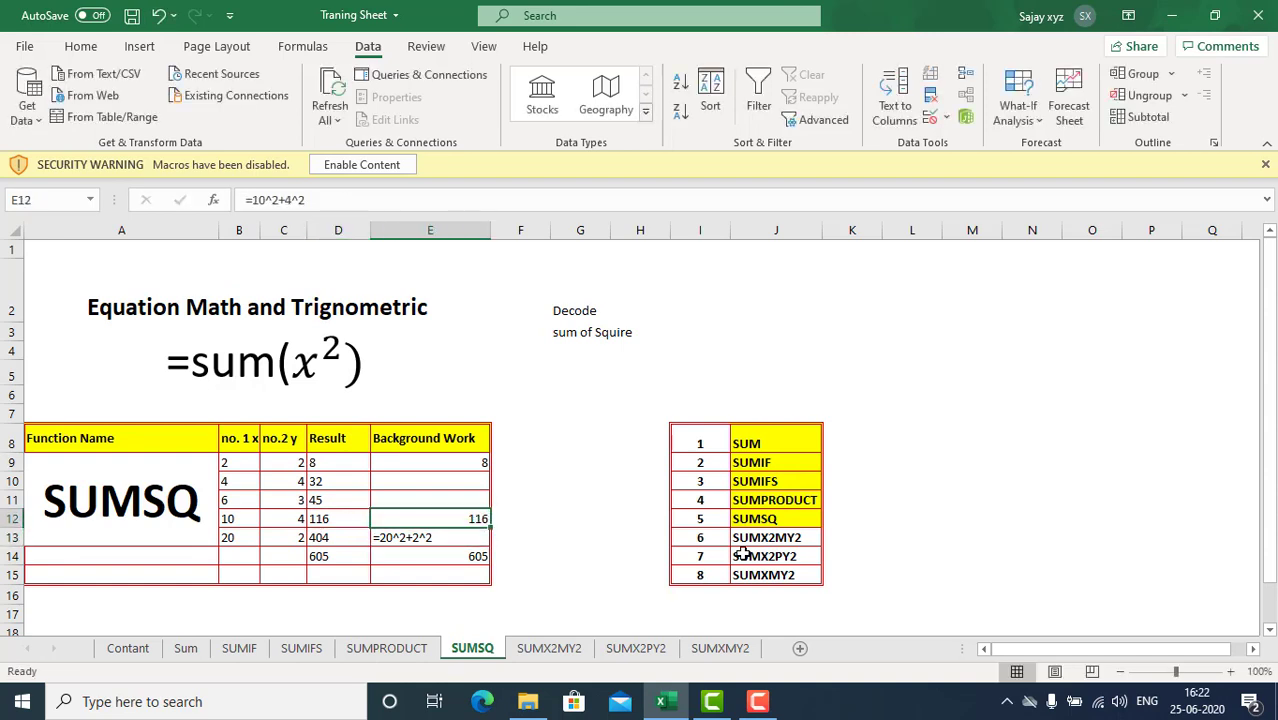
pyautogui.hotkey('ctrl', 's')
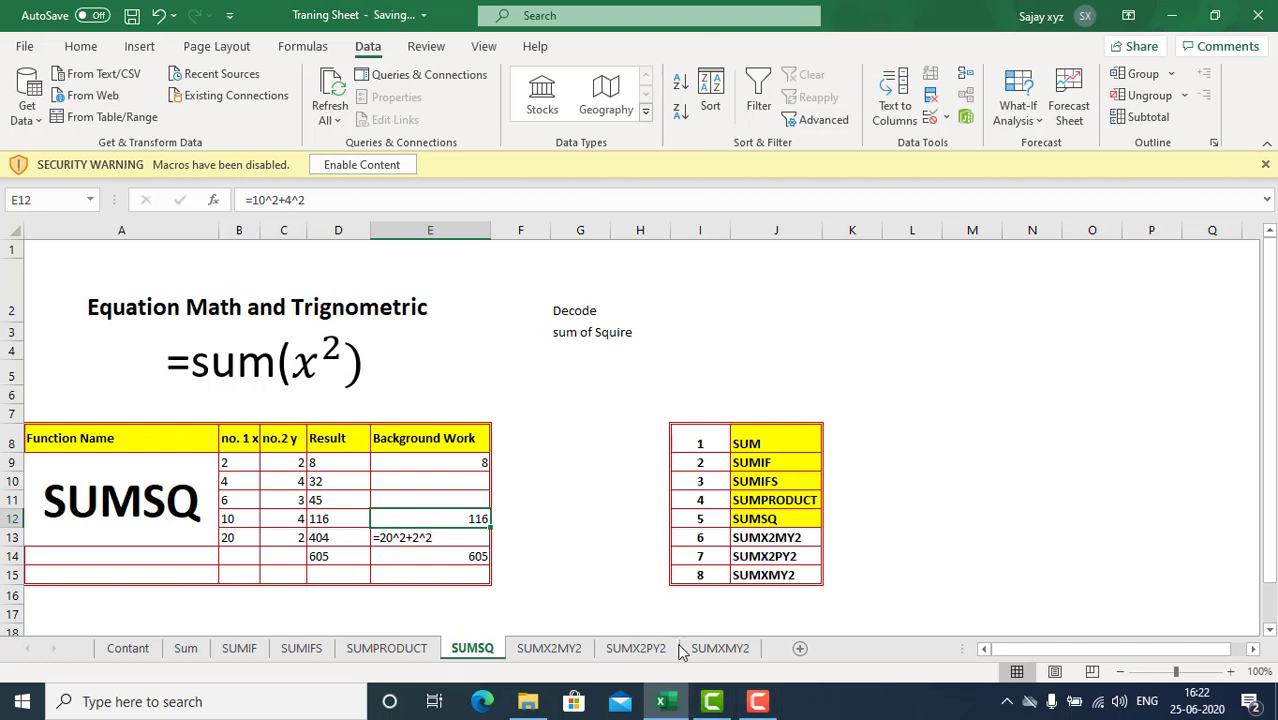
# Step: Switch to the SUMX2MY2 sheet and examine the function name and the no. 1 and no.2 columns
pyautogui.click(570, 652)
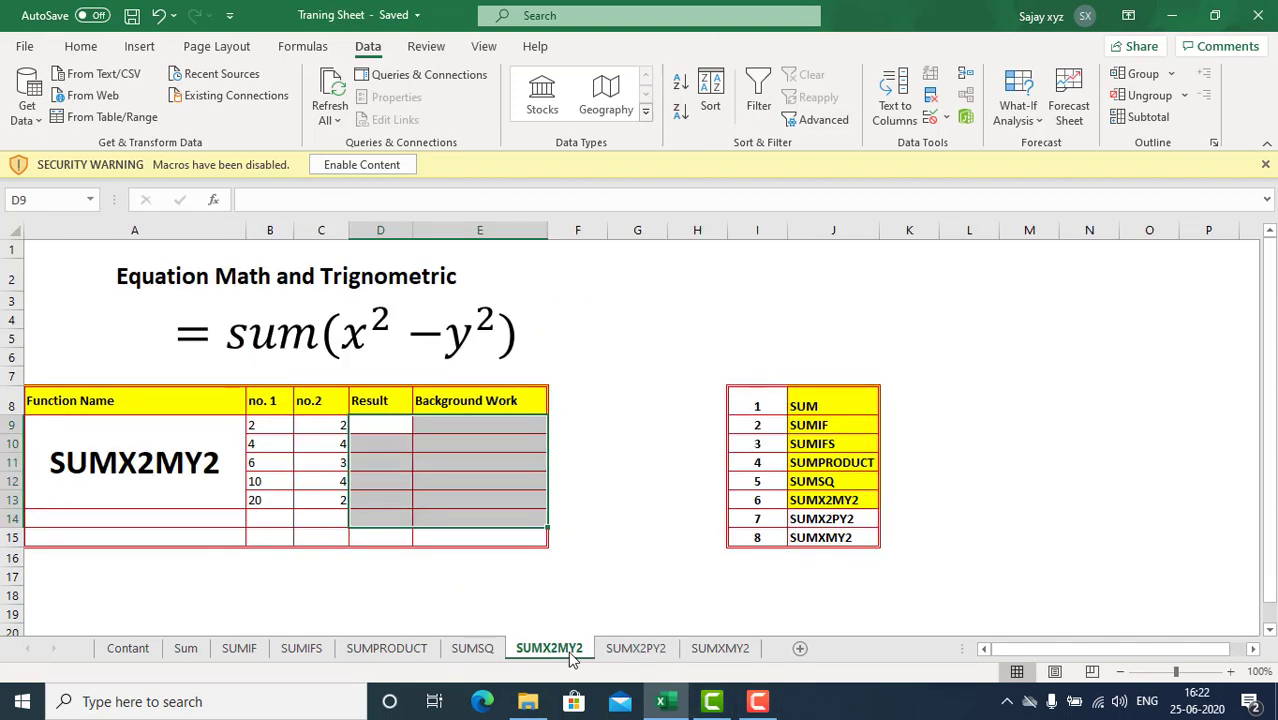
pyautogui.click(94, 464)
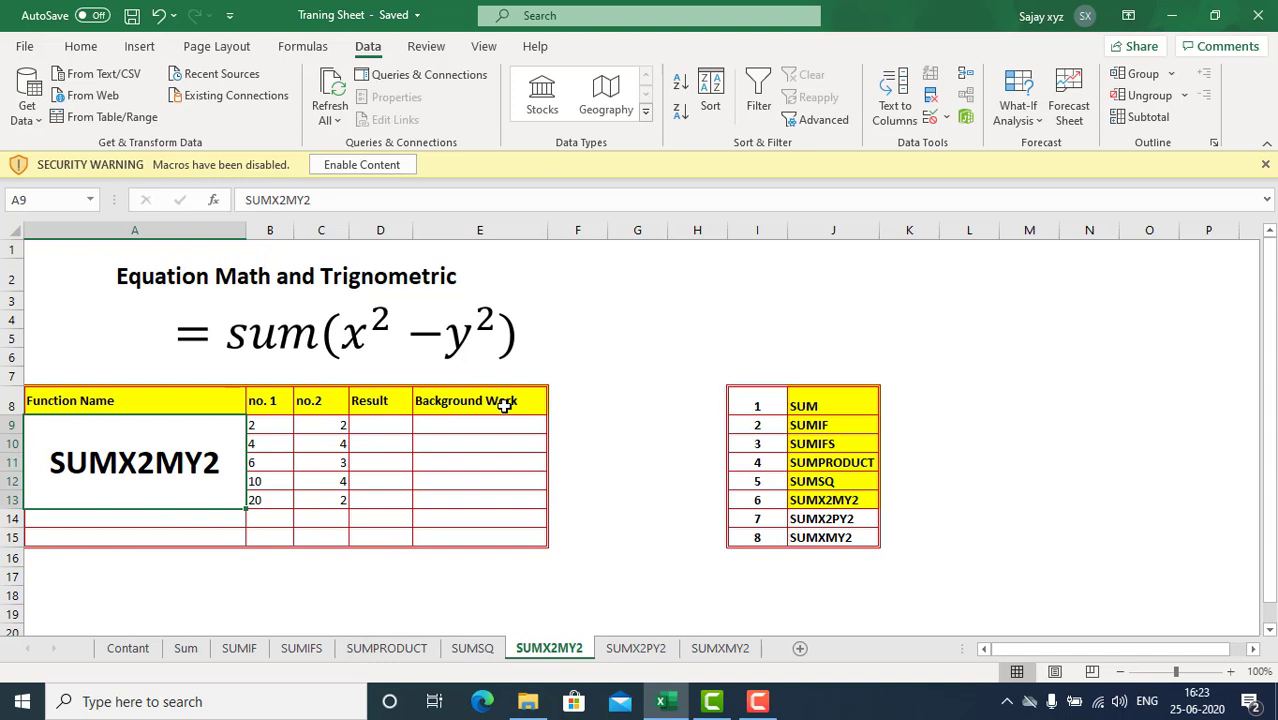
pyautogui.click(271, 424)
pyautogui.click(272, 400)
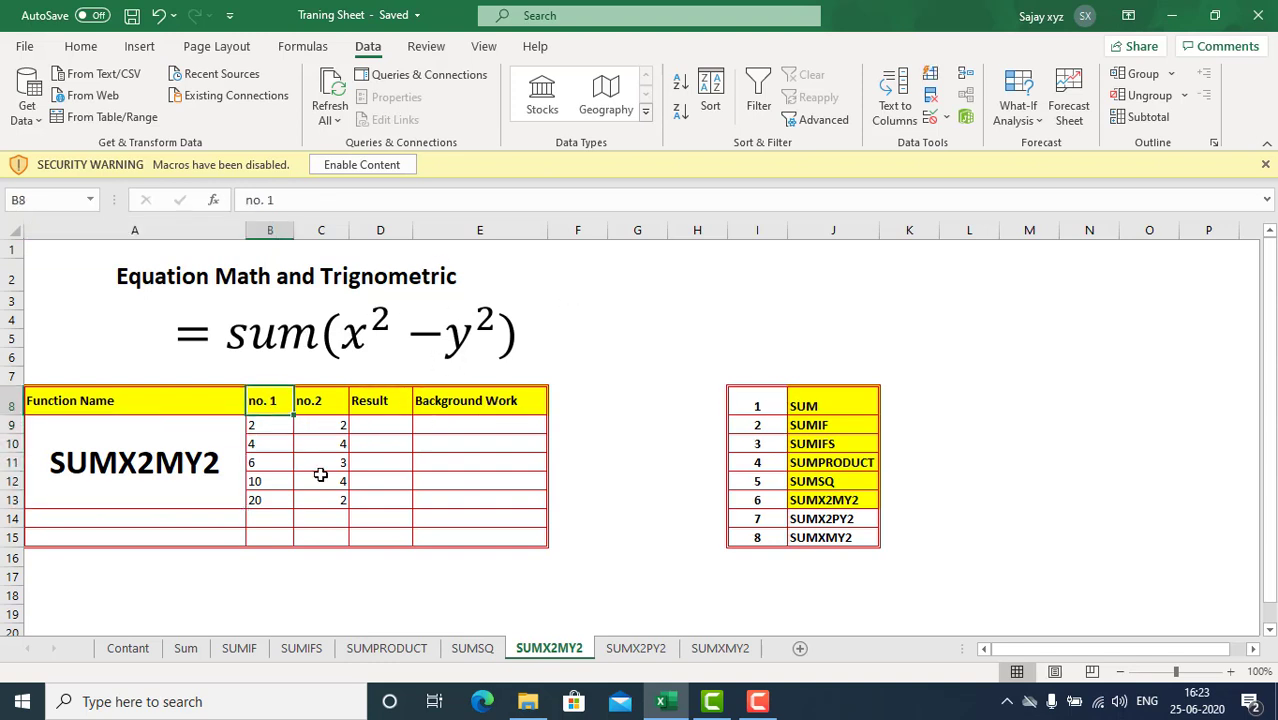
pyautogui.click(322, 402)
pyautogui.click(285, 428)
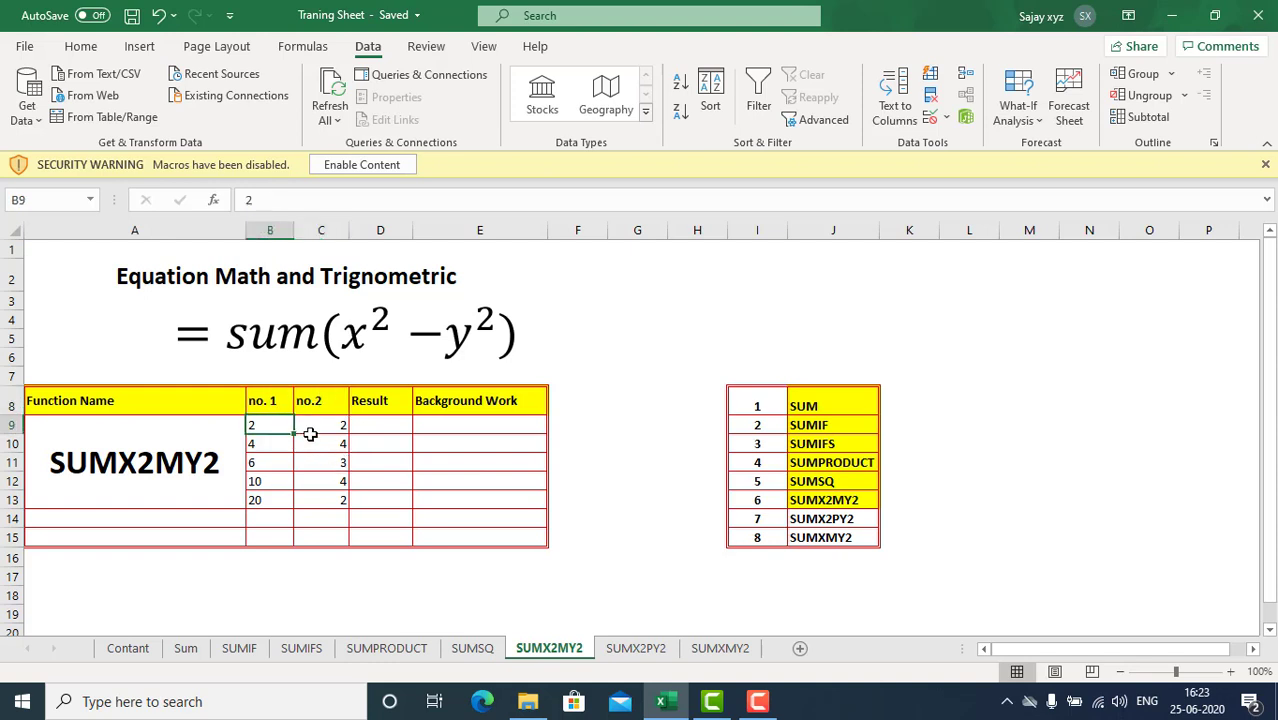
pyautogui.click(326, 425)
# Step: Append x to the no. 1 header in B8 so it reads "no. 1 x"
pyautogui.click(284, 403)
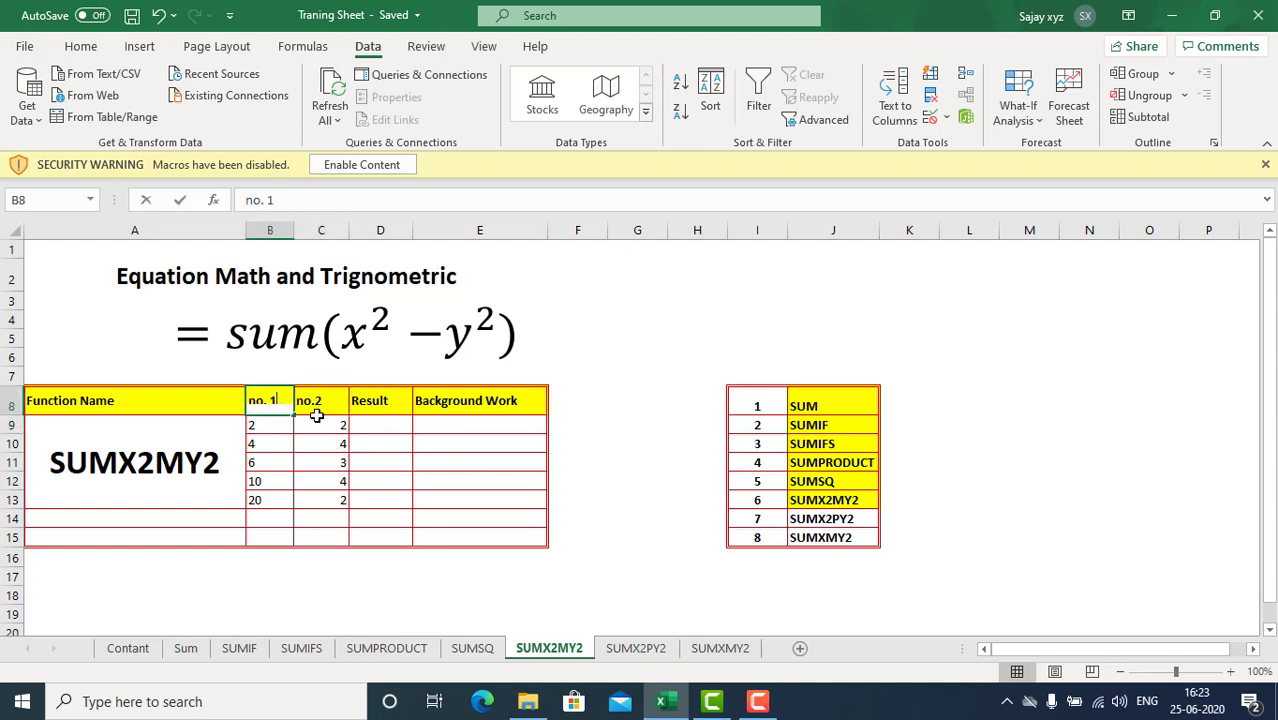
pyautogui.press('F2')
pyautogui.write('x')
pyautogui.press('Return')
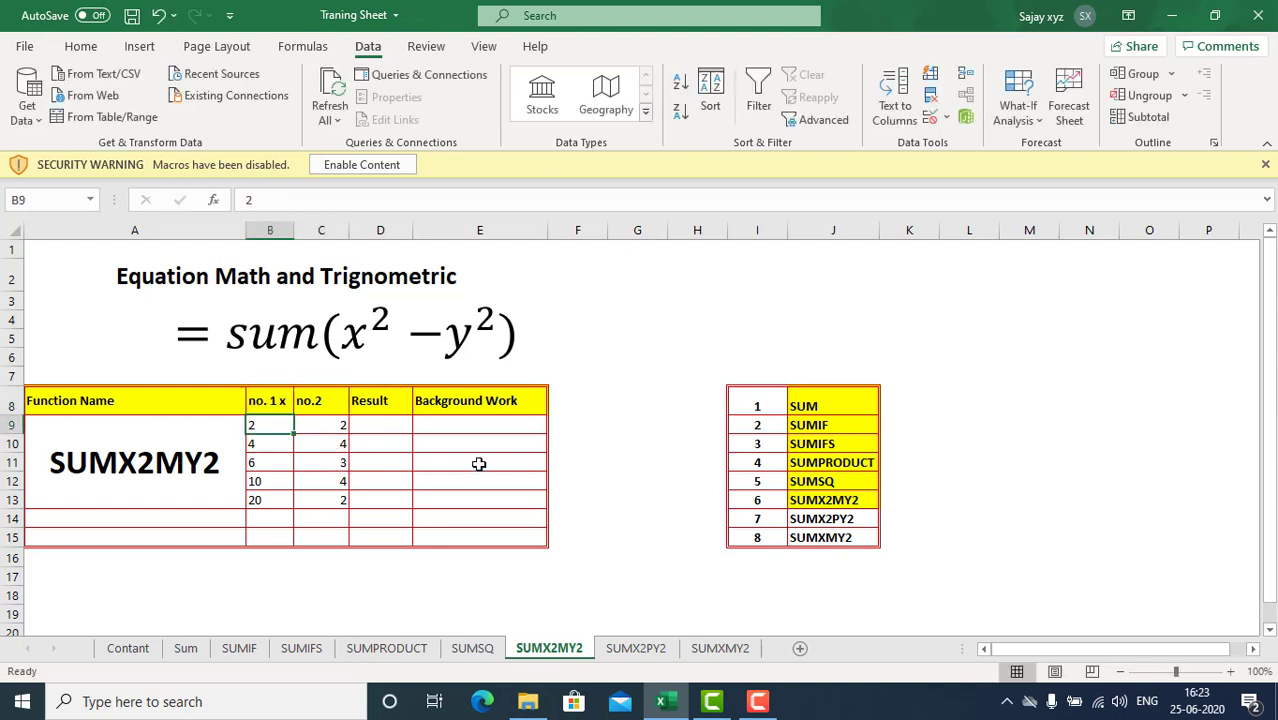
# Step: Append y to the no.2 header in C8 so it reads "no.2 y", and save the workbook
pyautogui.press('Up')
pyautogui.press('Right')
pyautogui.press('F2')
pyautogui.write('y')
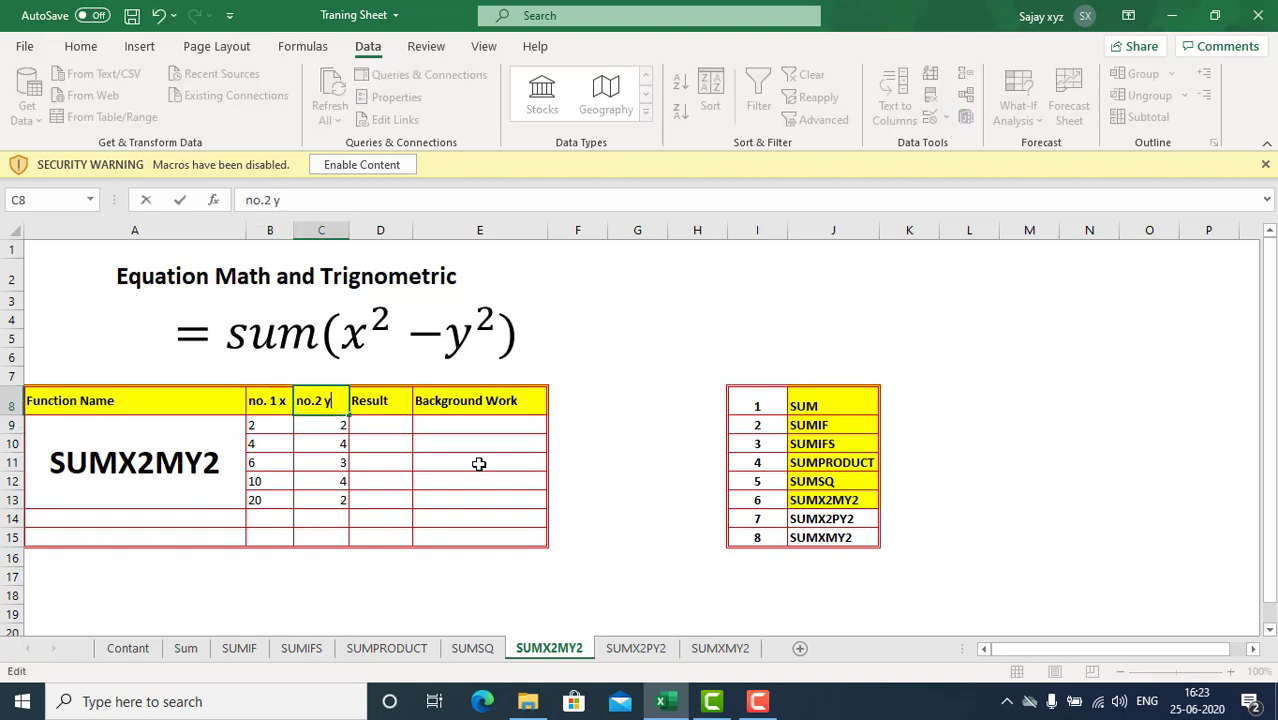
pyautogui.press('Return')
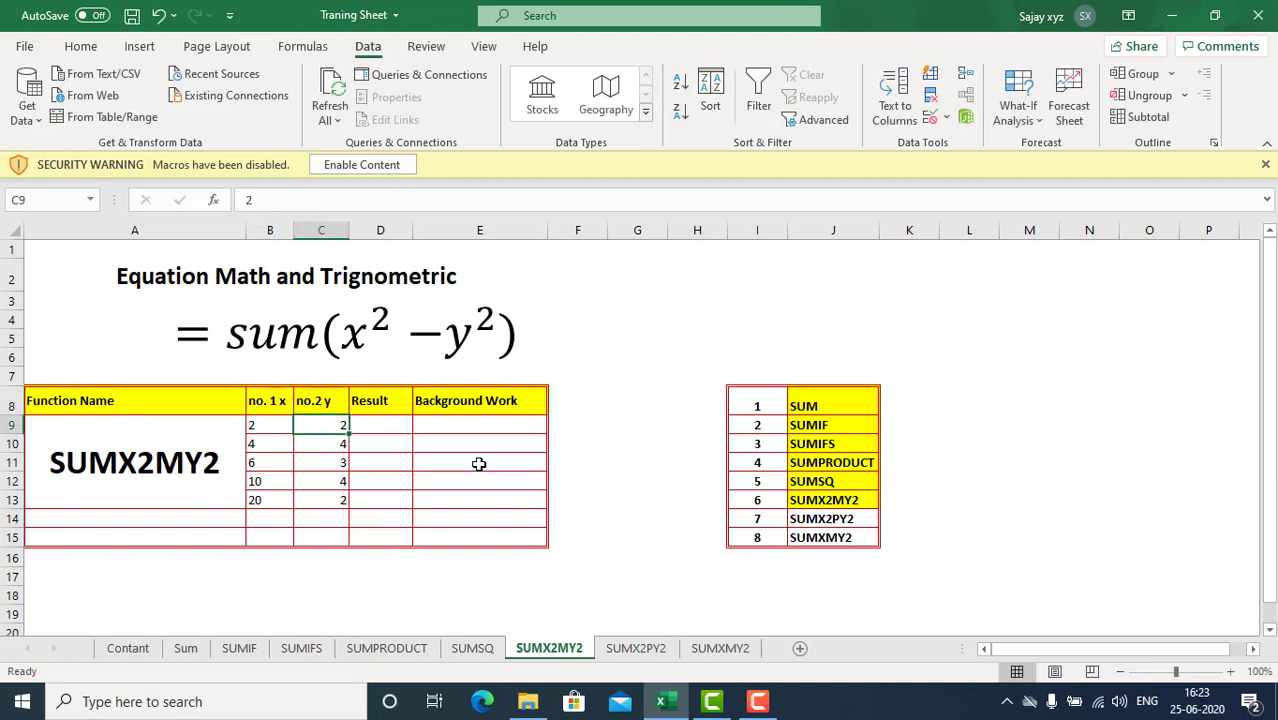
pyautogui.press('Right')
pyautogui.hotkey('ctrl', 's')
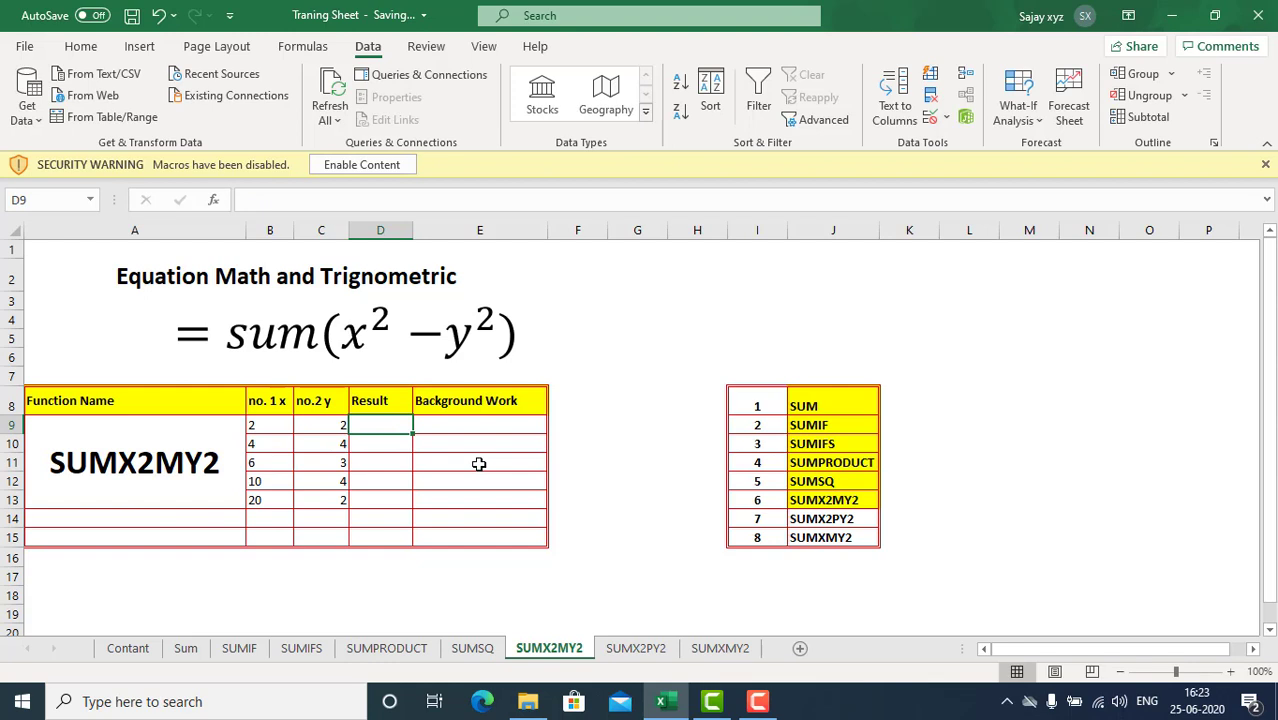
pyautogui.press('Down')
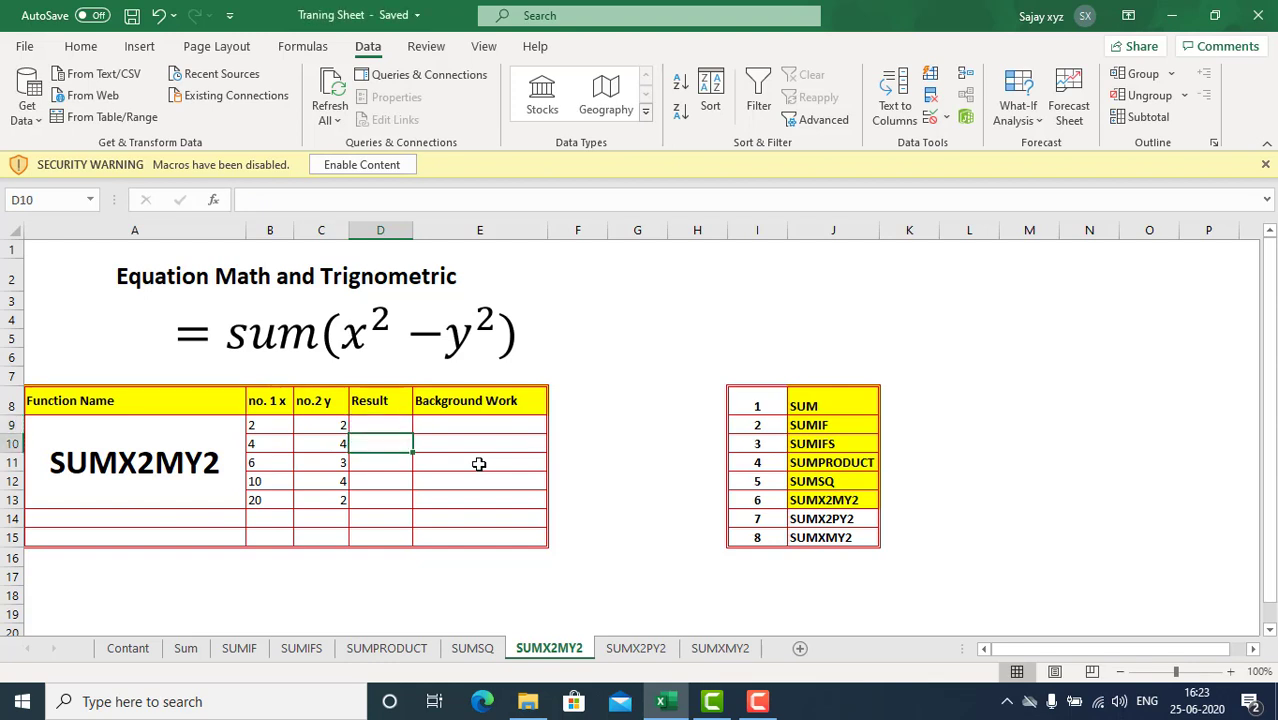
pyautogui.press('Up')
pyautogui.press('F2')
pyautogui.write('=')
pyautogui.press('Left')
pyautogui.press('Left')
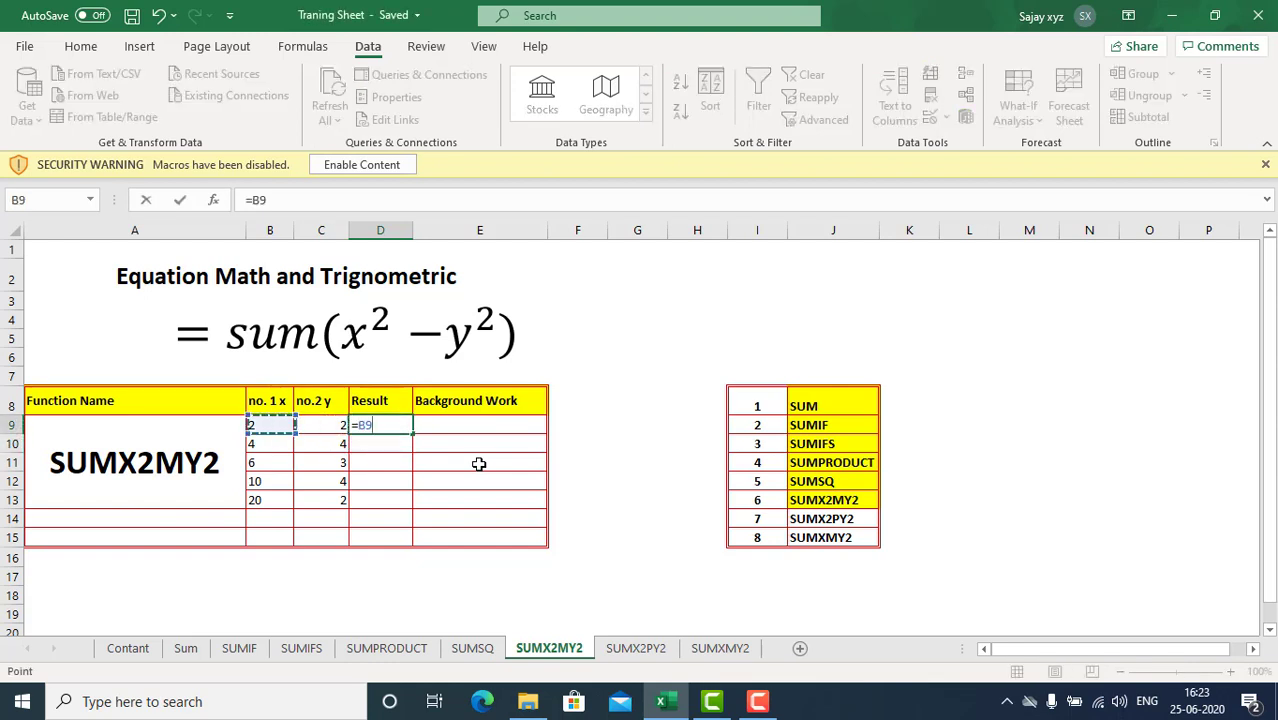
pyautogui.press('BackSpace')
pyautogui.press('BackSpace')
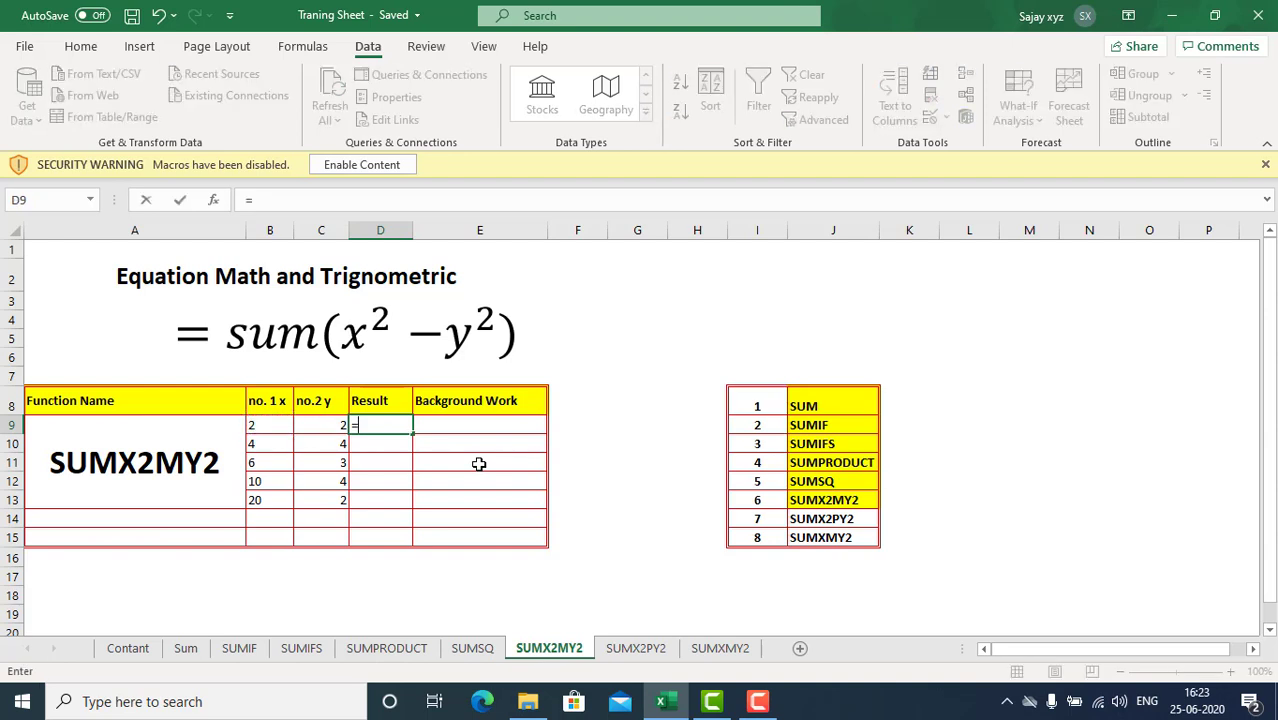
pyautogui.write('sum')
pyautogui.press('Down')
pyautogui.press('Down')
pyautogui.press('Down')
pyautogui.press('Down')
pyautogui.press('Down')
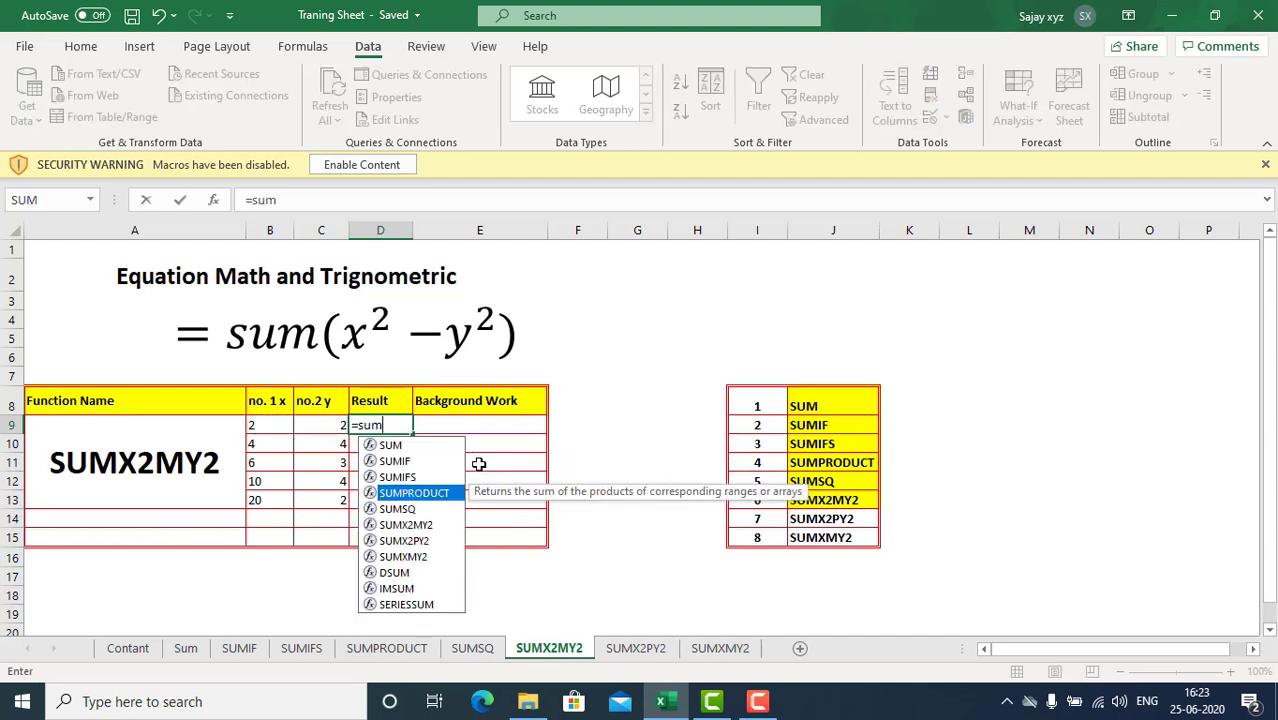
pyautogui.press('Tab')
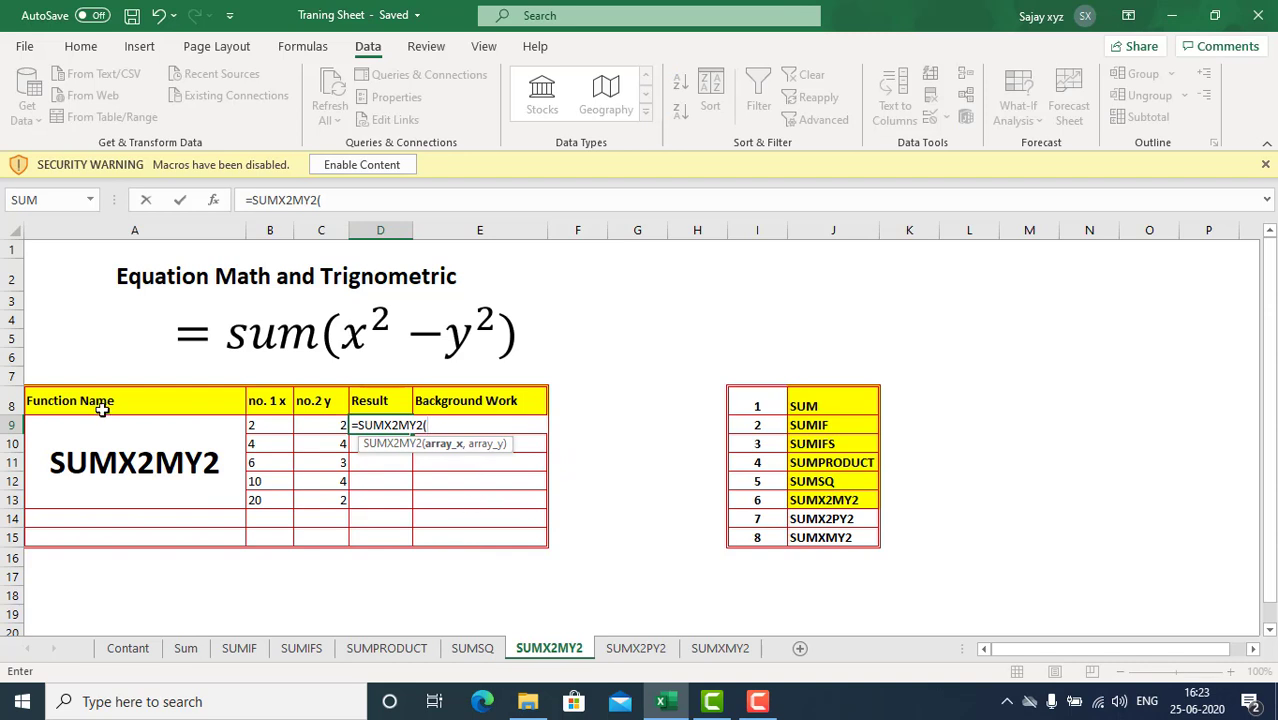
pyautogui.press('Escape')
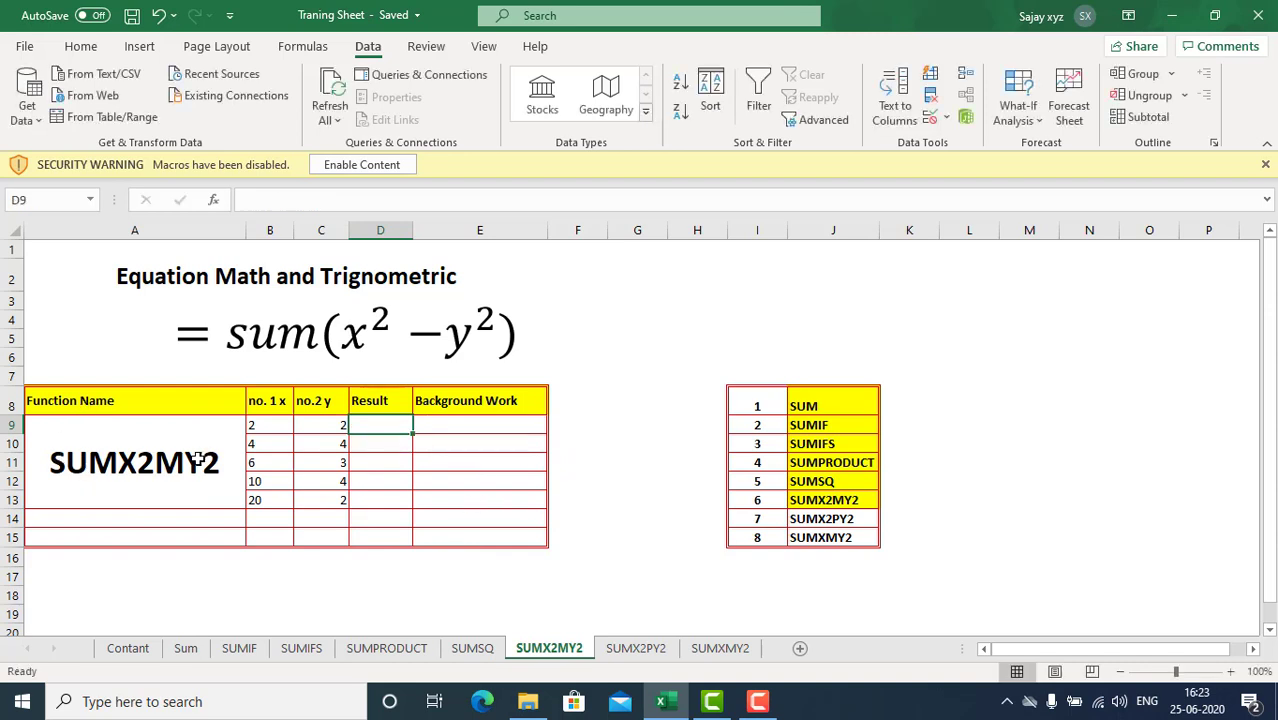
# Step: Examine the SUMX2MY2 function name in cell A9 and leave its text as it is
pyautogui.click(106, 462)
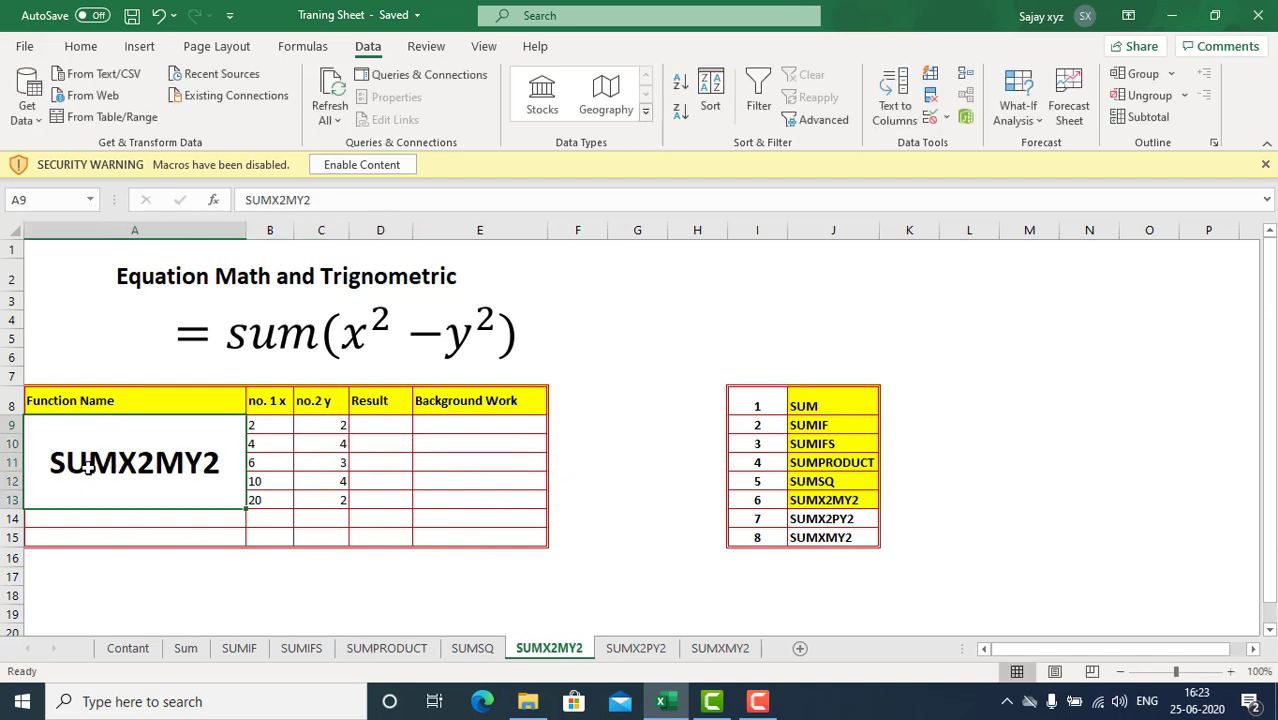
pyautogui.click(273, 200)
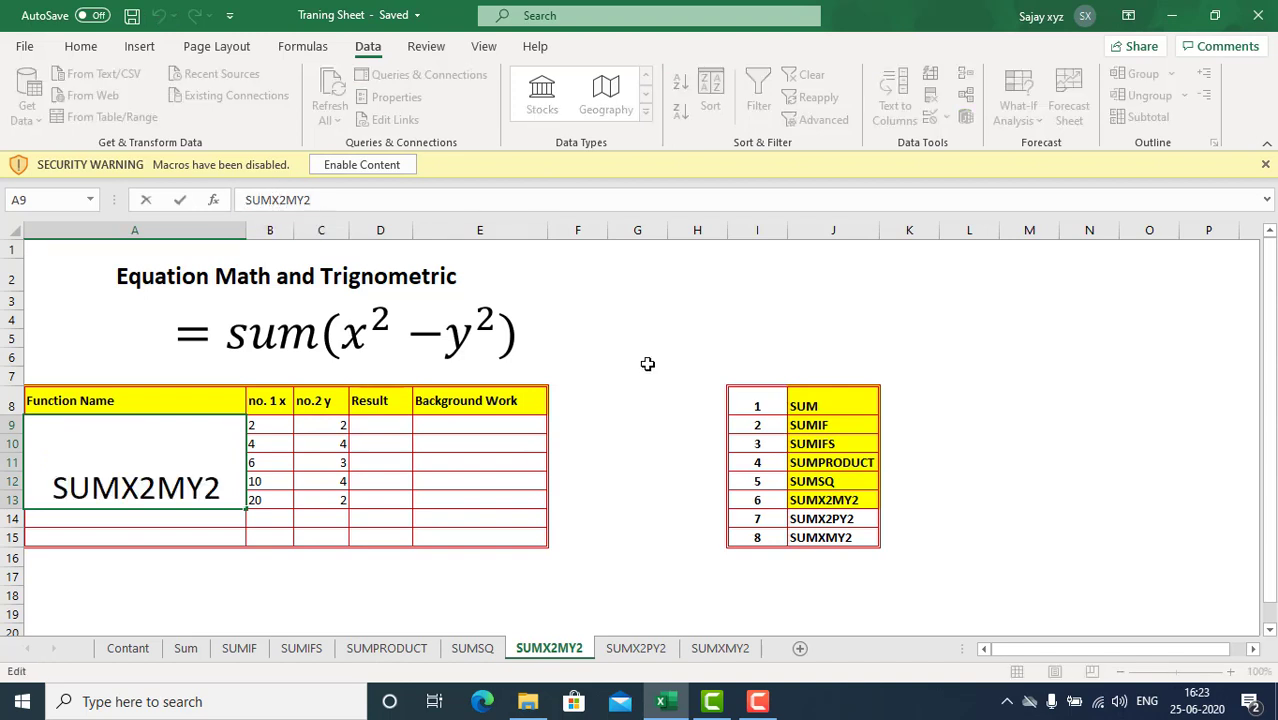
pyautogui.press('Right')
pyautogui.press('Right')
pyautogui.click(129, 444)
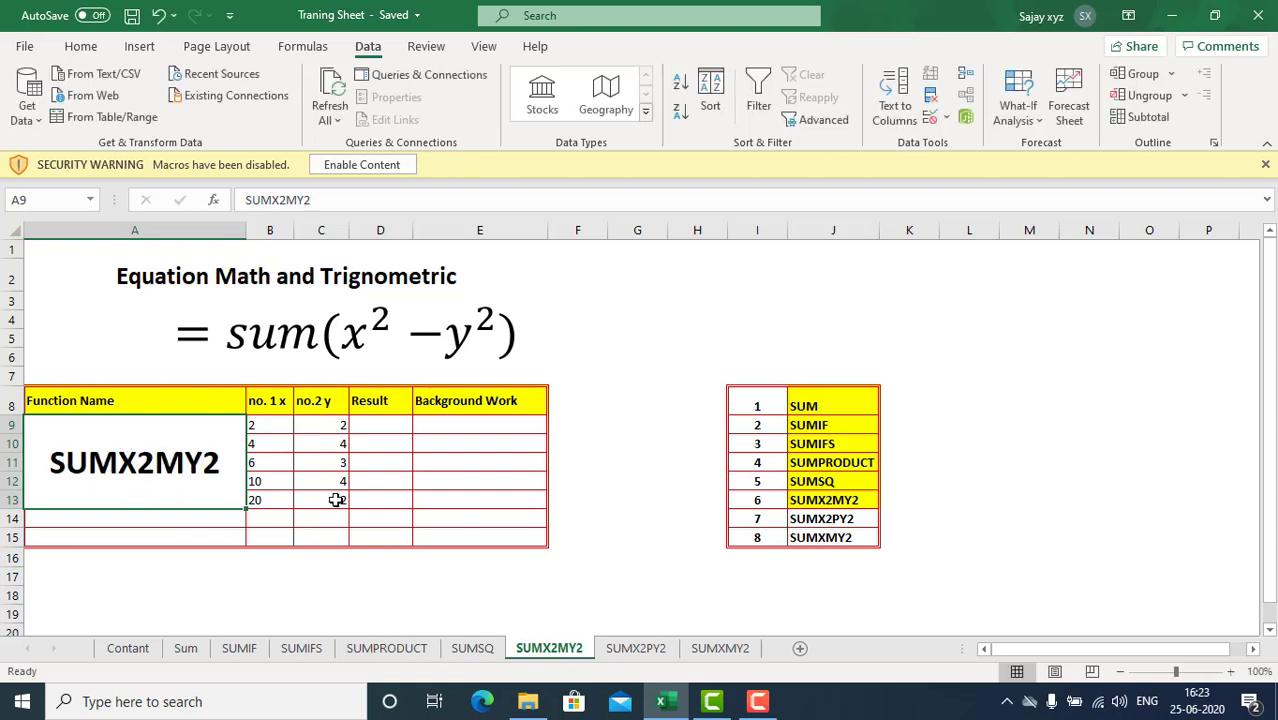
# Step: Enter =(2^2-2^2) in D9 as the manual difference of squares for the first row
pyautogui.click(380, 432)
pyautogui.write('=')
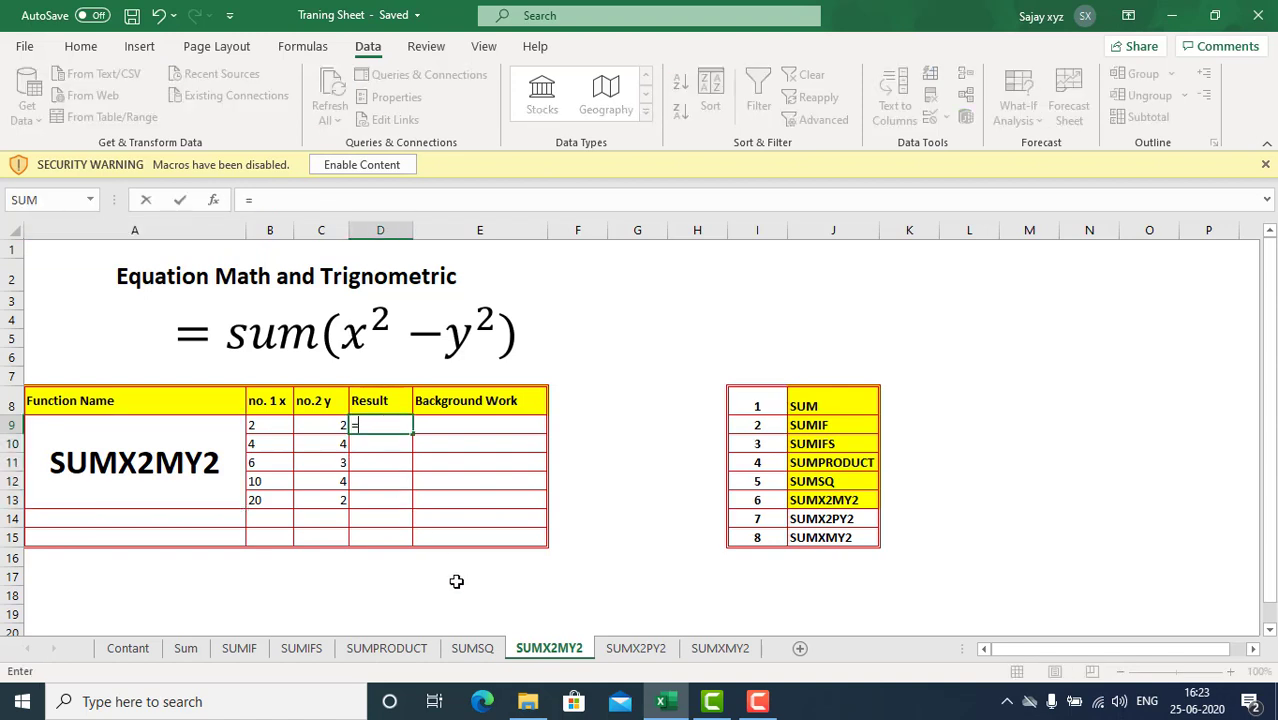
pyautogui.write('(2^2-2')
pyautogui.write('^2)')
pyautogui.press('Return')
pyautogui.press('Up')
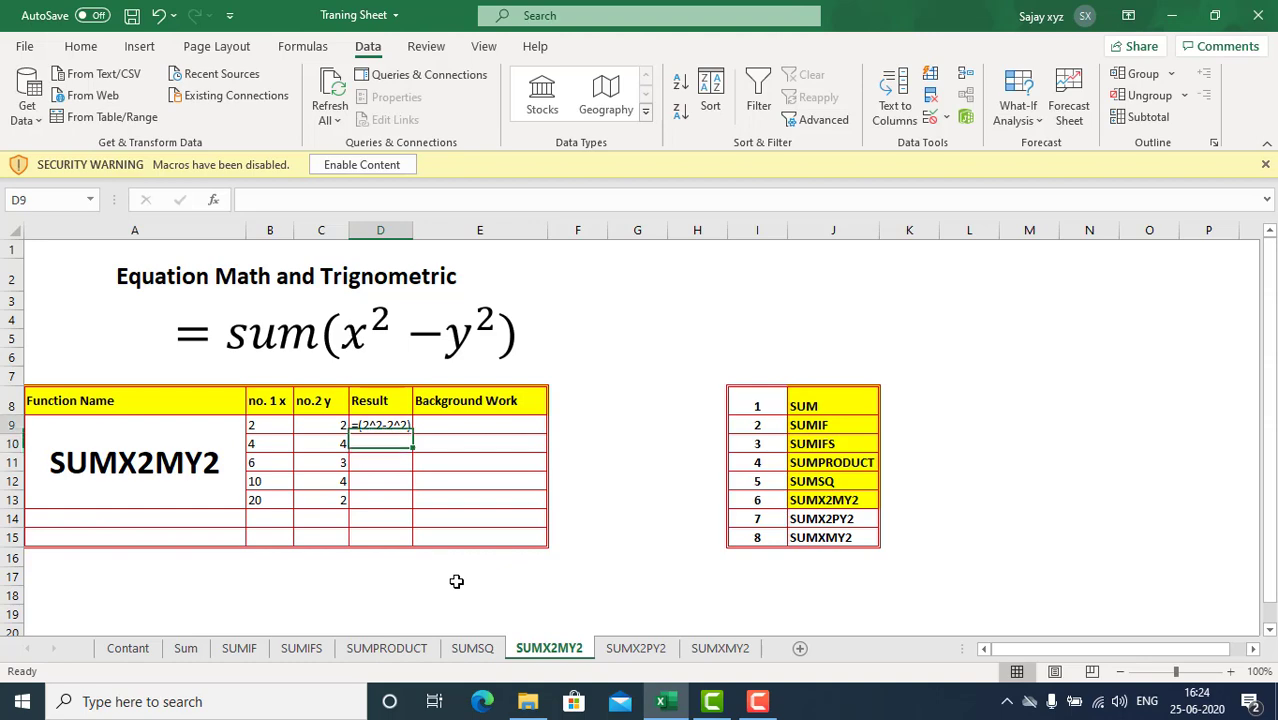
# Step: Run Text to Columns on D9 with the default options to convert its text into a calculated formula
pyautogui.press('alt')
pyautogui.press('a')
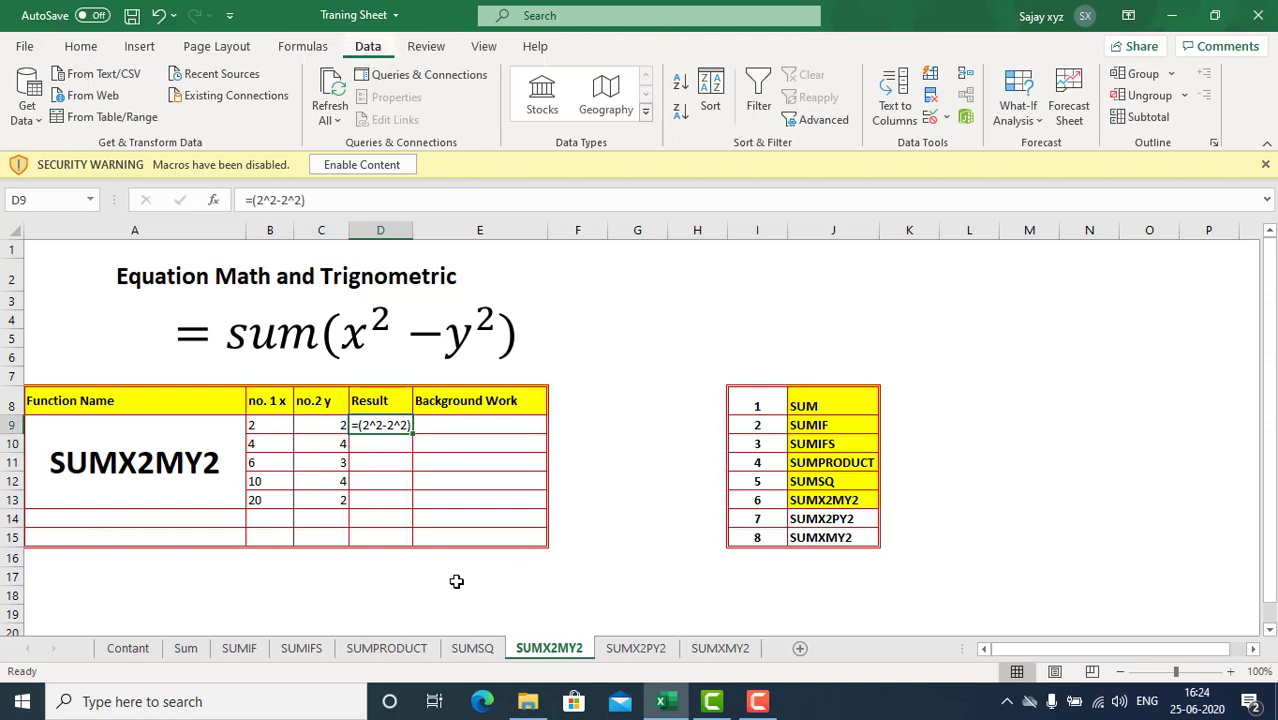
pyautogui.press('e')
pyautogui.press('Return')
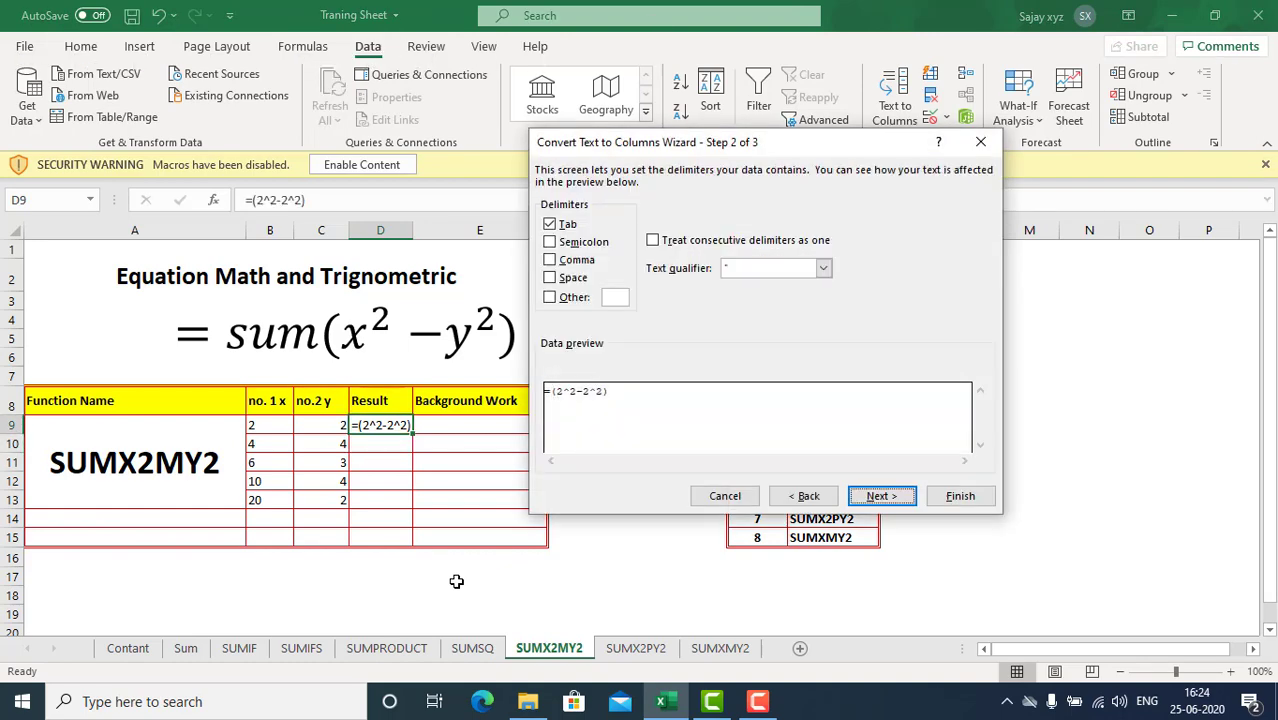
pyautogui.press('Return')
pyautogui.press('Return')
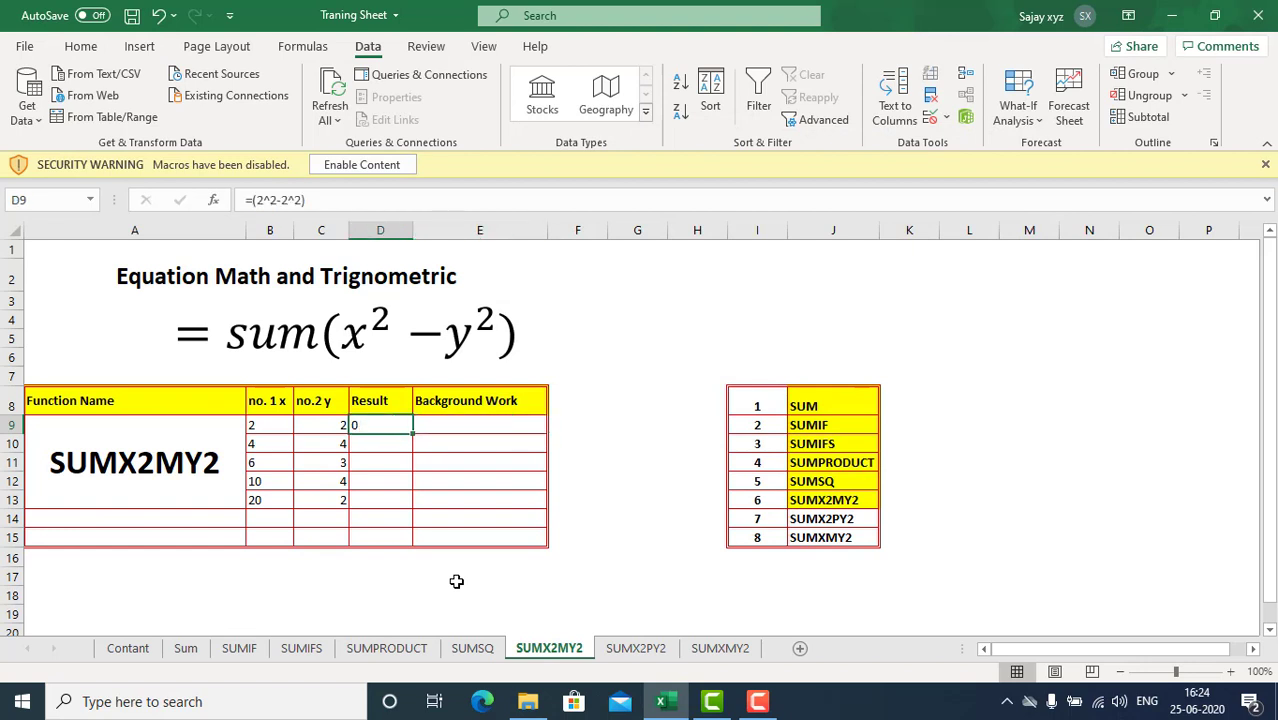
# Step: Copy the formula text =(2^2-2^2) out of D9 and clear the cell
pyautogui.press('Right')
pyautogui.press('Left')
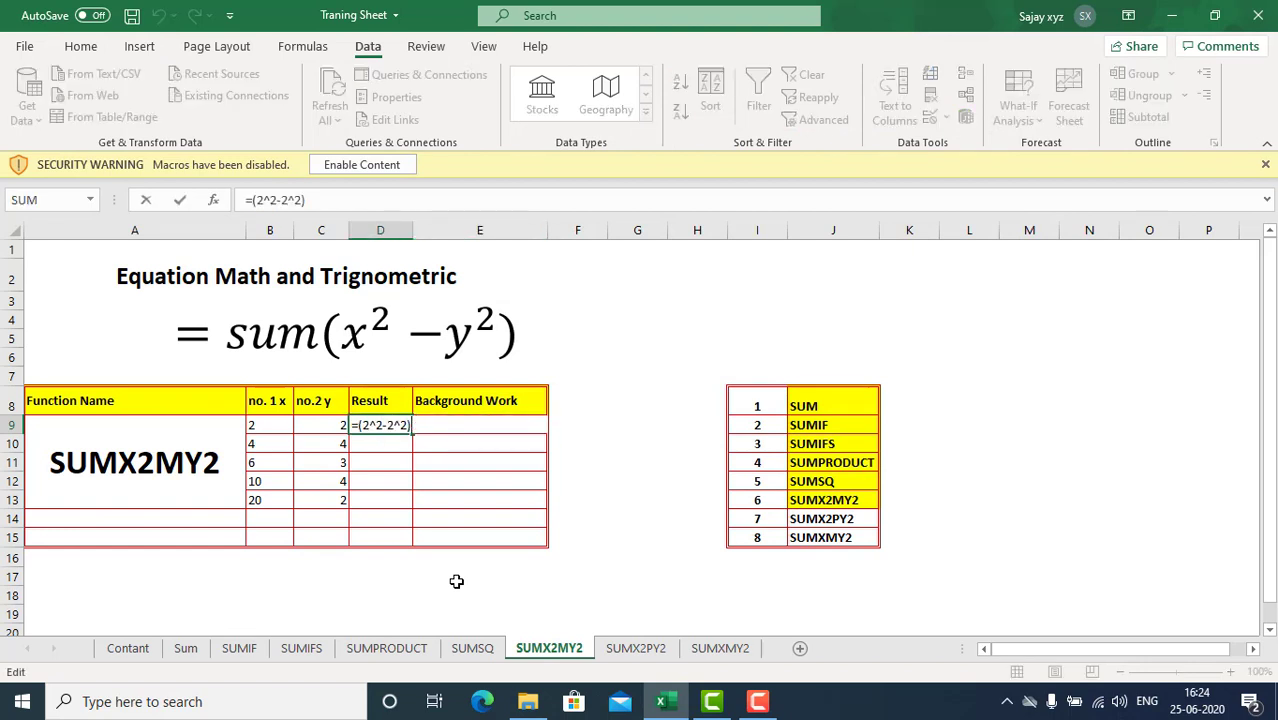
pyautogui.press('F2')
pyautogui.hotkey('shift', 'Left')
pyautogui.hotkey('shift', 'Left')
pyautogui.hotkey('shift', 'Left')
pyautogui.hotkey('shift', 'Left')
pyautogui.hotkey('shift', 'Left')
pyautogui.hotkey('shift', 'Left')
pyautogui.hotkey('shift', 'Left')
pyautogui.hotkey('shift', 'Left')
pyautogui.hotkey('shift', 'Left')
pyautogui.hotkey('shift', 'Left')
pyautogui.hotkey('ctrl', 'c')
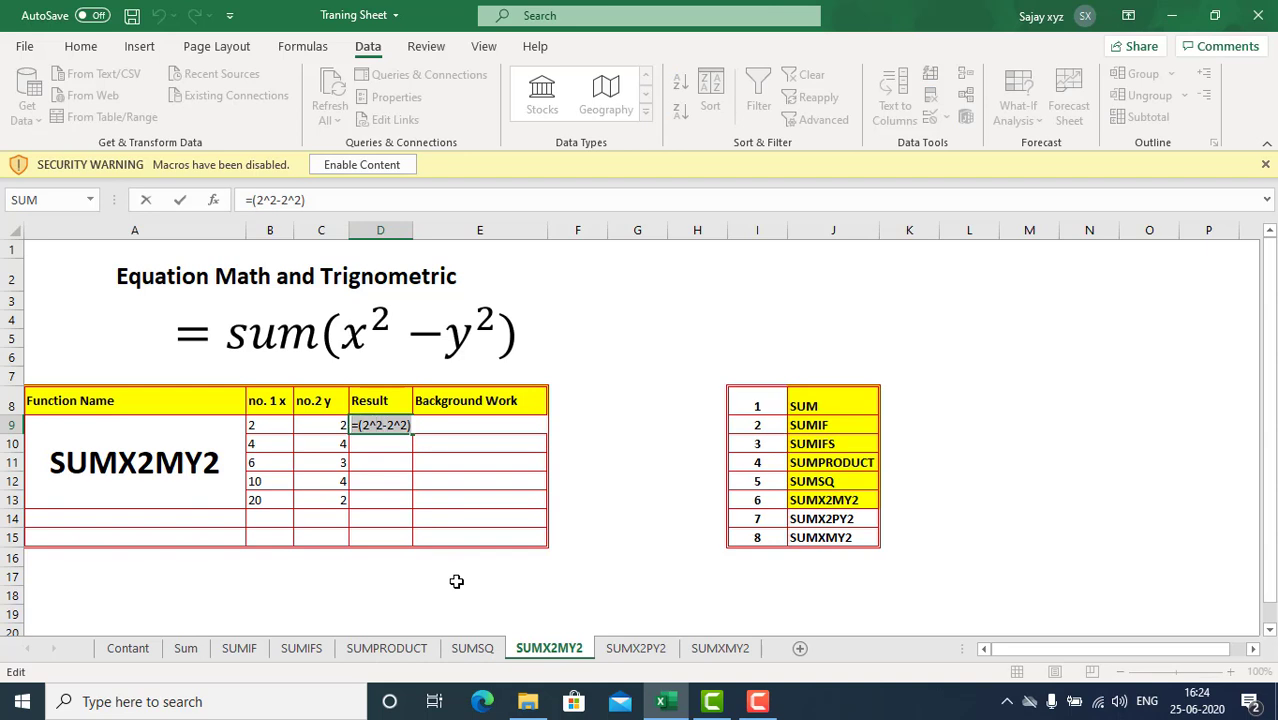
pyautogui.press('Delete')
pyautogui.press('Return')
pyautogui.press('Up')
# Step: Paste the copied formula =(2^2-2^2) into E9 under Background Work
pyautogui.press('Right')
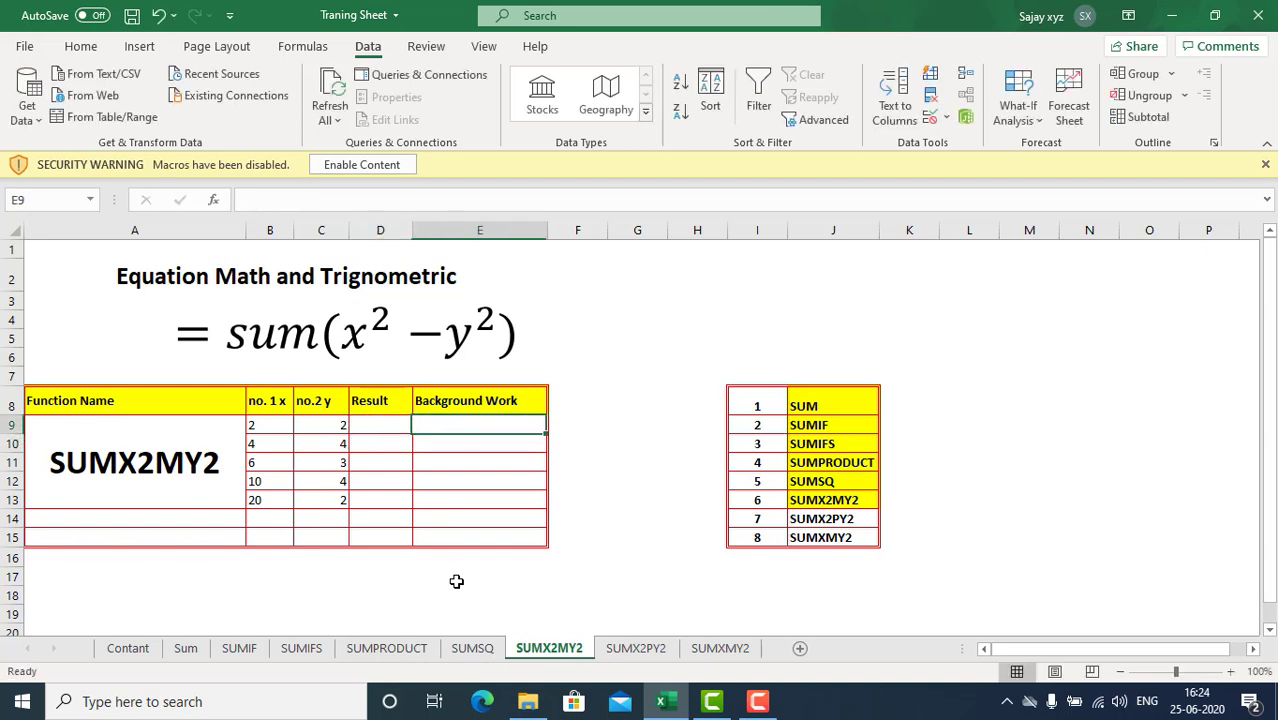
pyautogui.press('F2')
pyautogui.hotkey('ctrl', 'v')
pyautogui.press('Return')
pyautogui.press('Up')
pyautogui.press('Left')
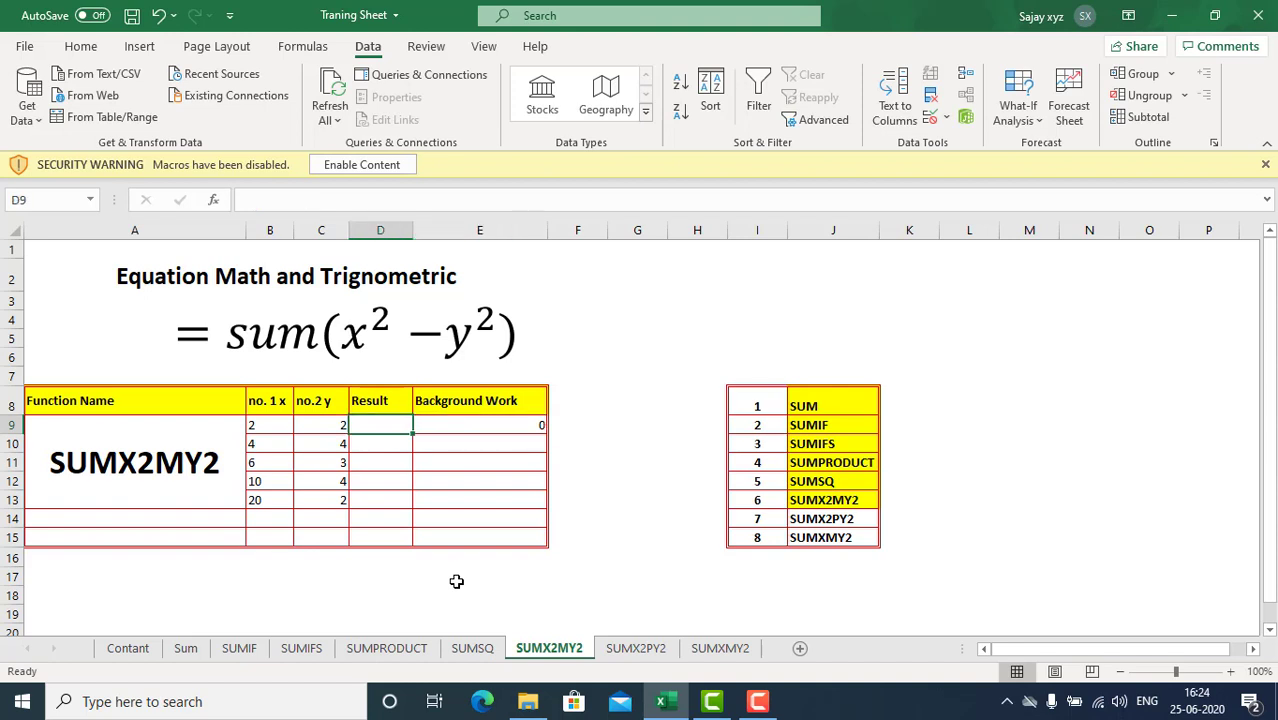
pyautogui.press('Right')
pyautogui.press('Right')
pyautogui.press('F2')
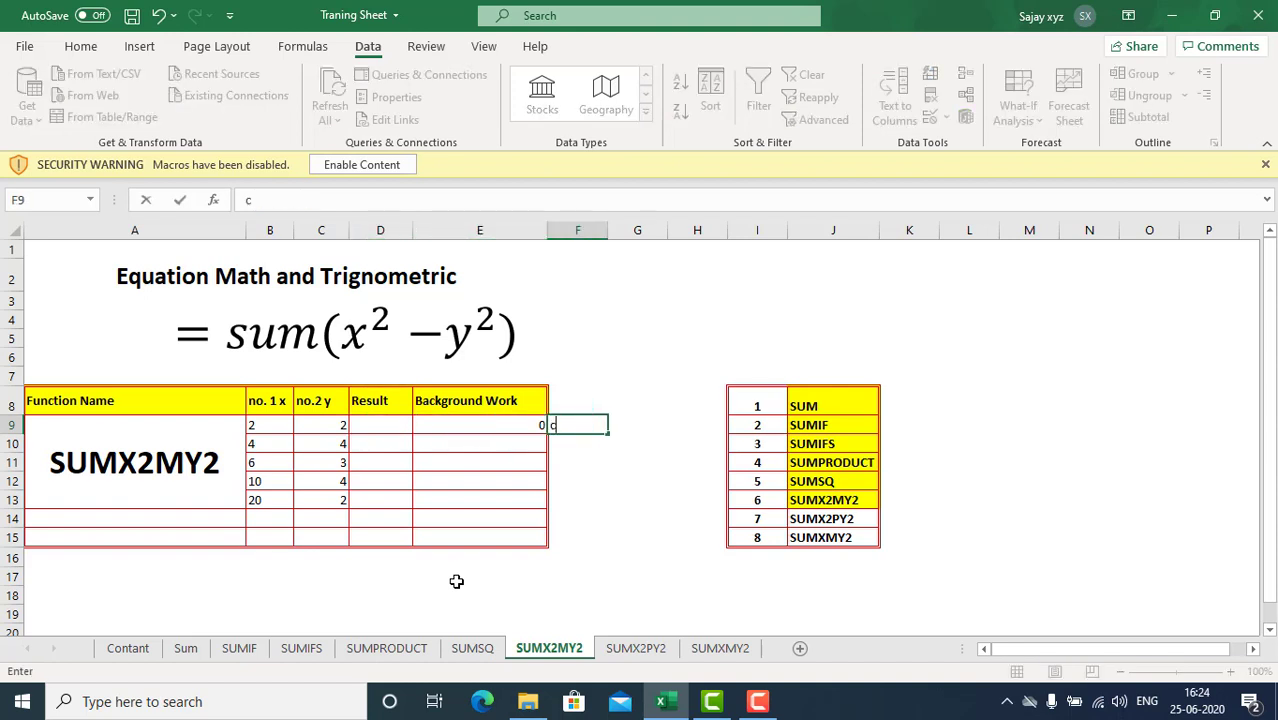
pyautogui.hotkey('ctrl', 'c')
pyautogui.press('Left')
pyautogui.press('Left')
pyautogui.press('Left')
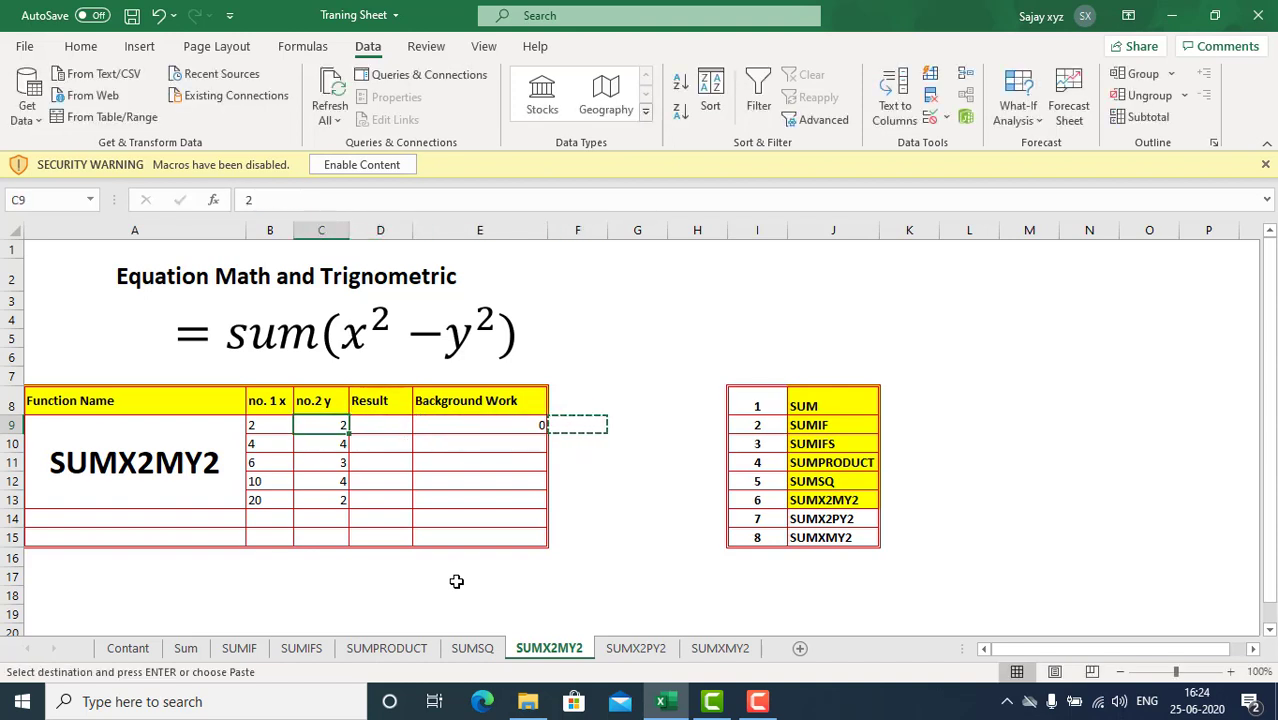
pyautogui.press('Right')
pyautogui.press('Escape')
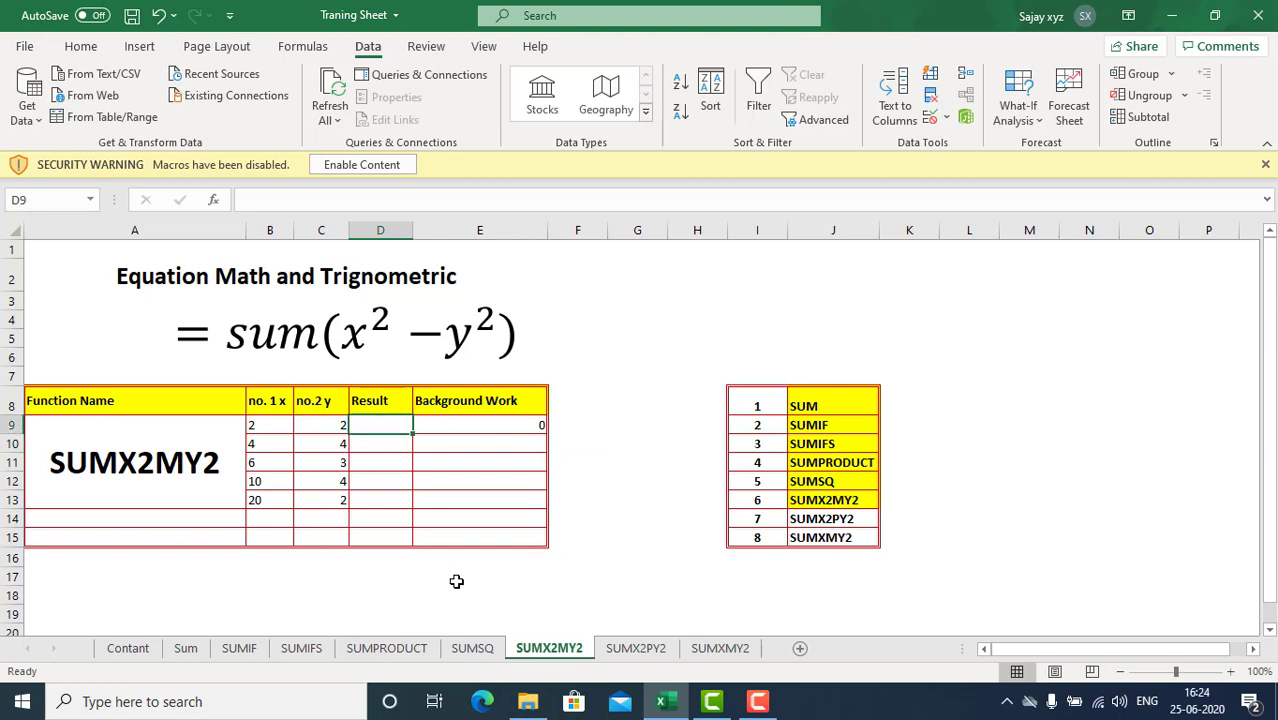
# Step: Enter =SUMX2MY2(B9,C9) in D9 to calculate the first row's result
pyautogui.write('=sum')
pyautogui.press('Down')
pyautogui.press('Down')
pyautogui.press('Down')
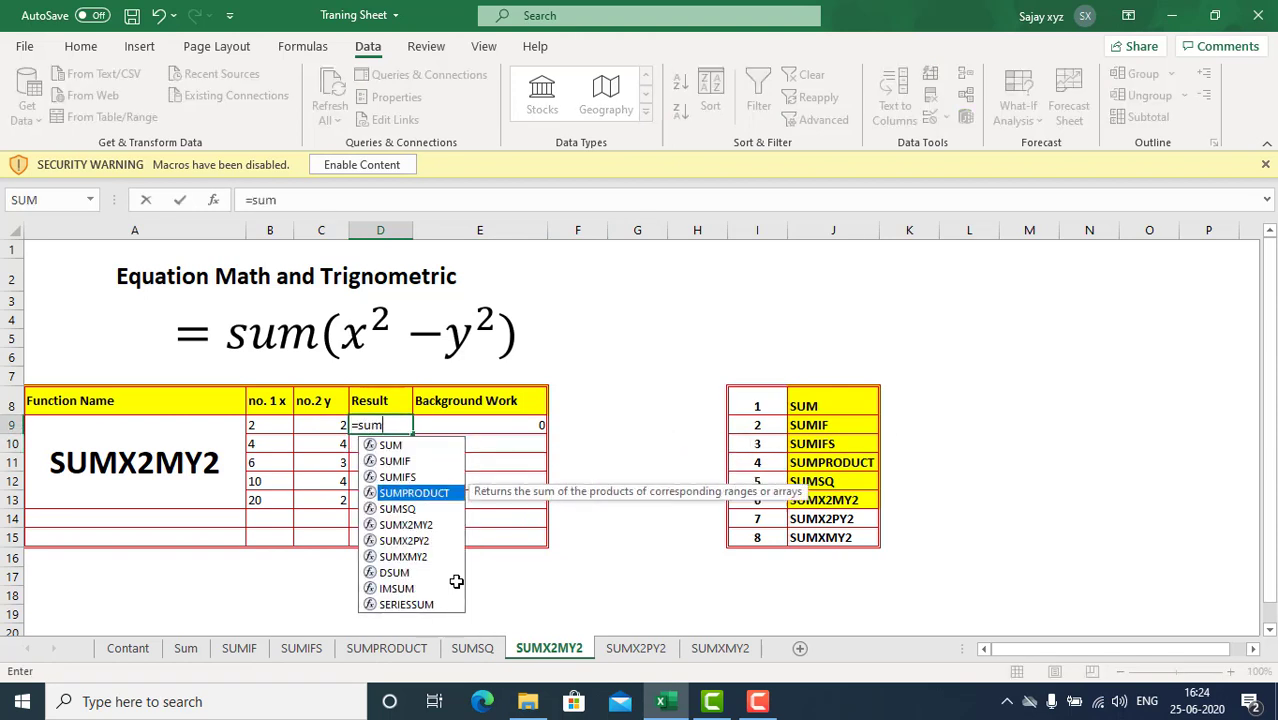
pyautogui.press('Down')
pyautogui.press('Down')
pyautogui.press('Tab')
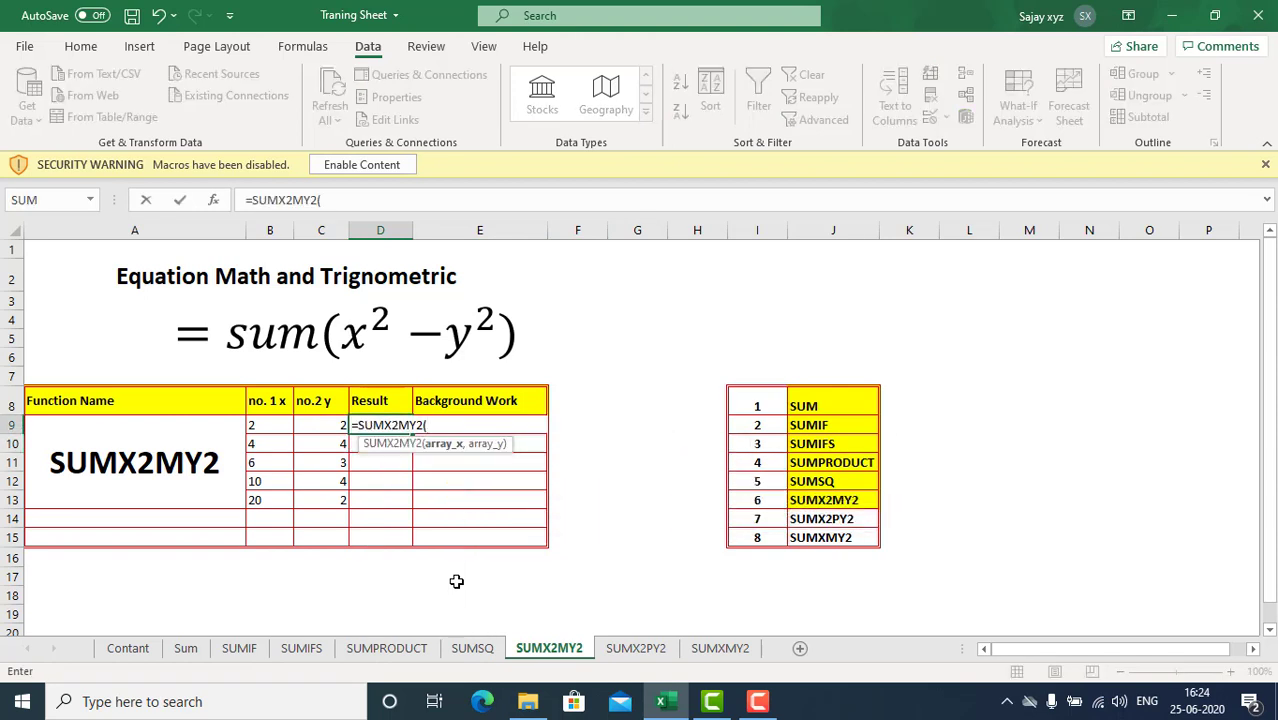
pyautogui.click(253, 426)
pyautogui.write(',')
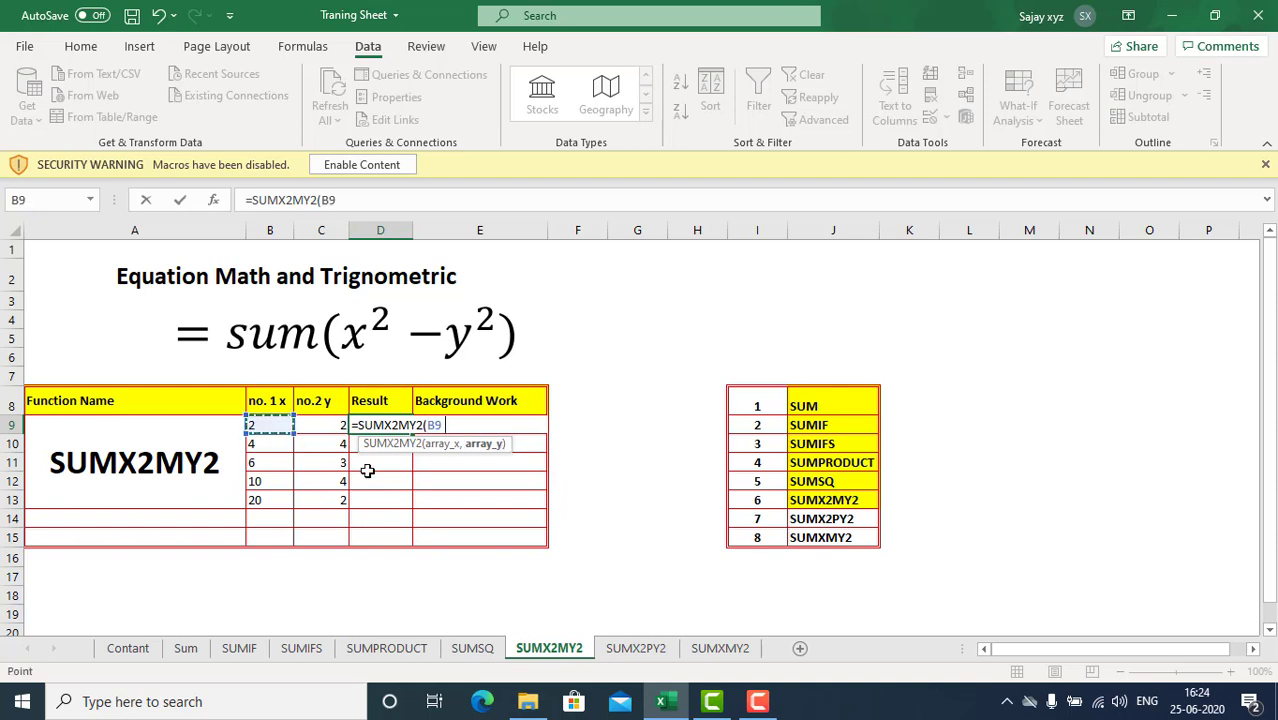
pyautogui.click(335, 426)
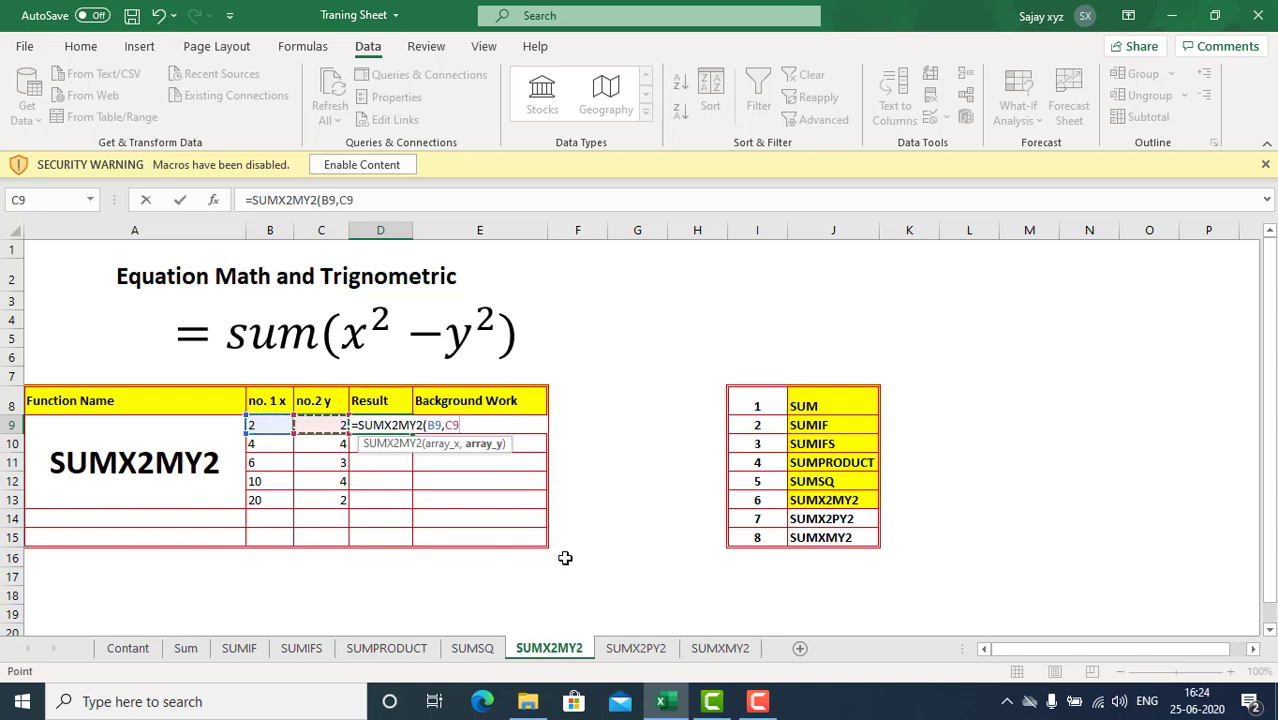
pyautogui.press('Return')
pyautogui.press('Up')
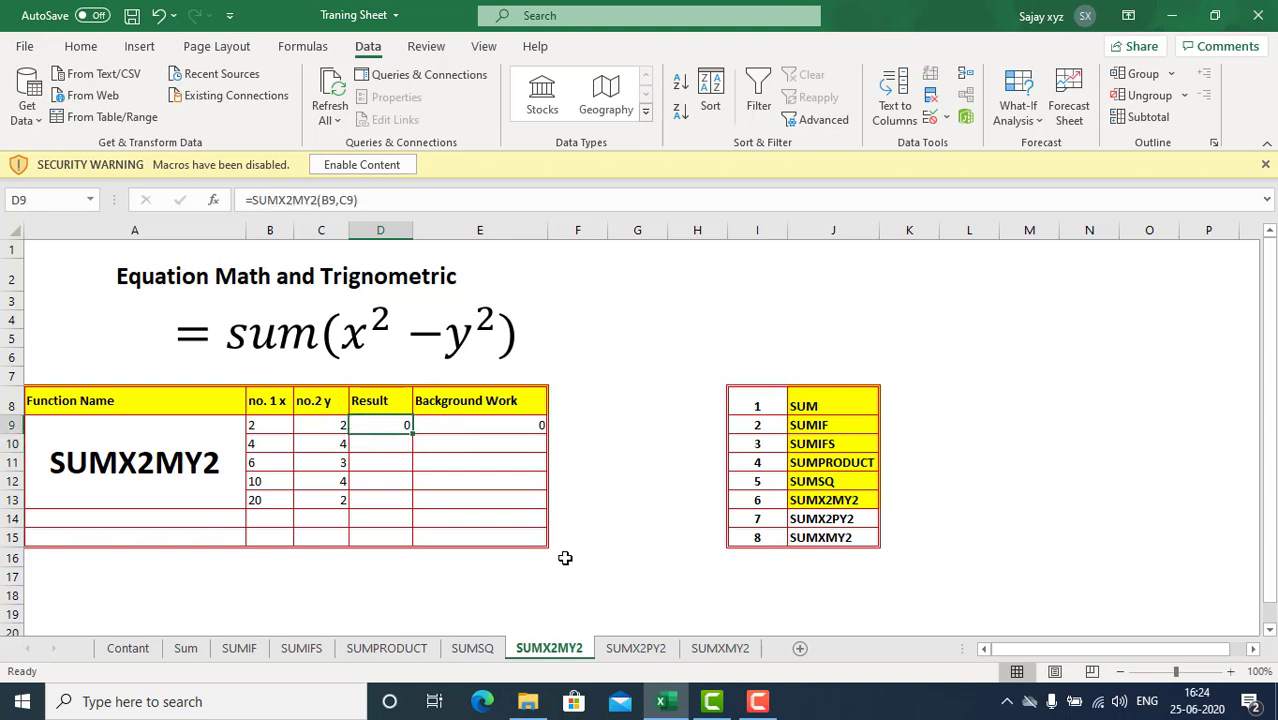
# Step: Copy the SUMX2MY2 formula from D9 into D12 and go to the Background Work cell of that row
pyautogui.hotkey('ctrl', 'c')
pyautogui.press('Down')
pyautogui.press('Down')
pyautogui.press('Down')
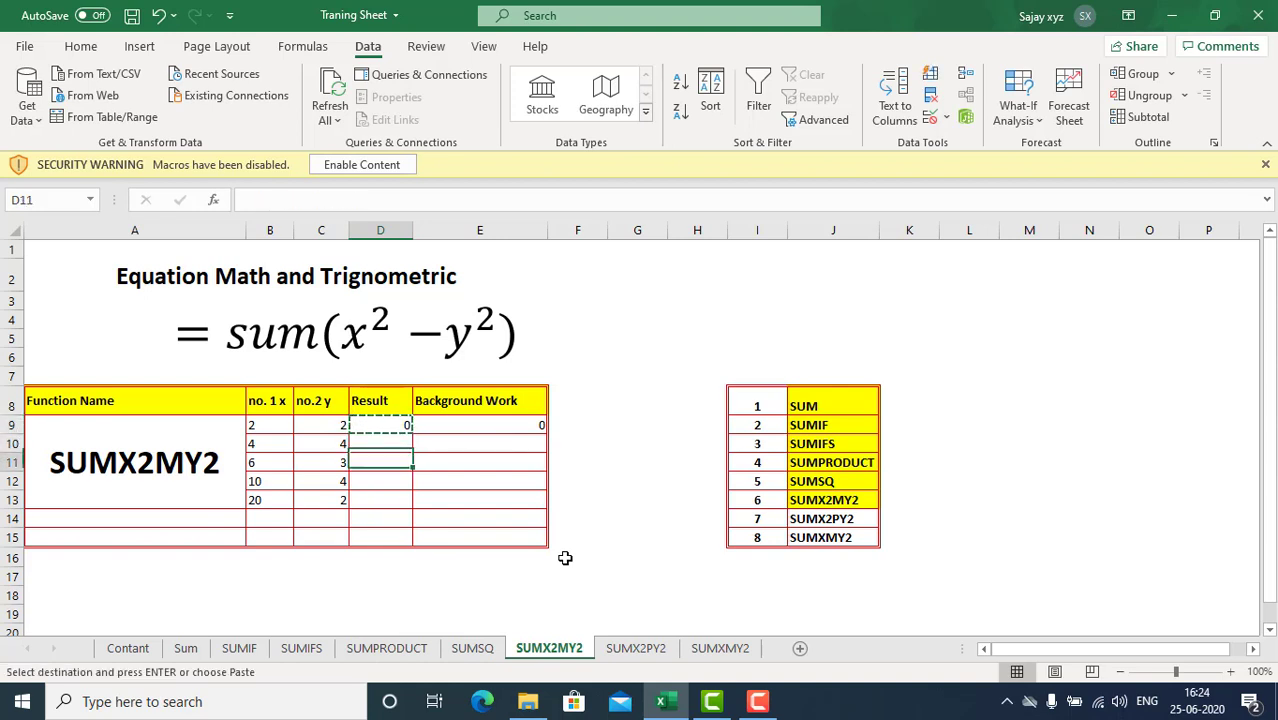
pyautogui.press('Return')
pyautogui.press('Right')
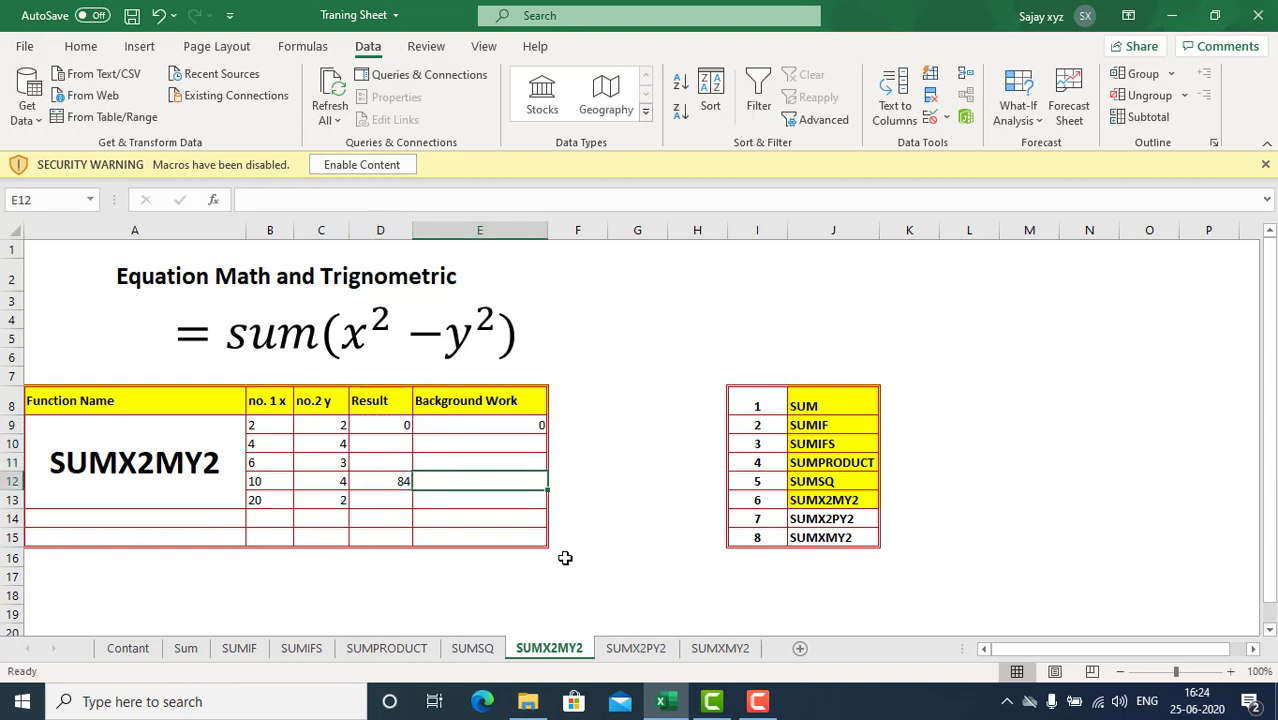
pyautogui.write('=')
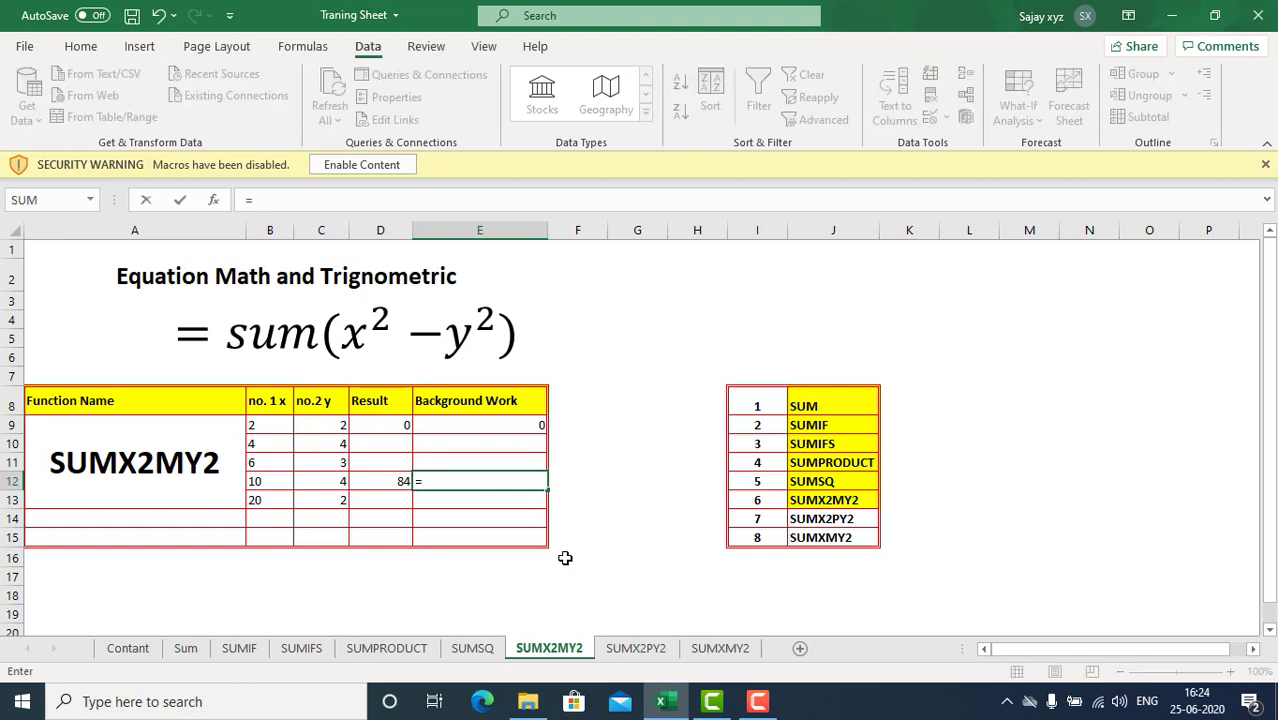
pyautogui.write('1')
pyautogui.press('Escape')
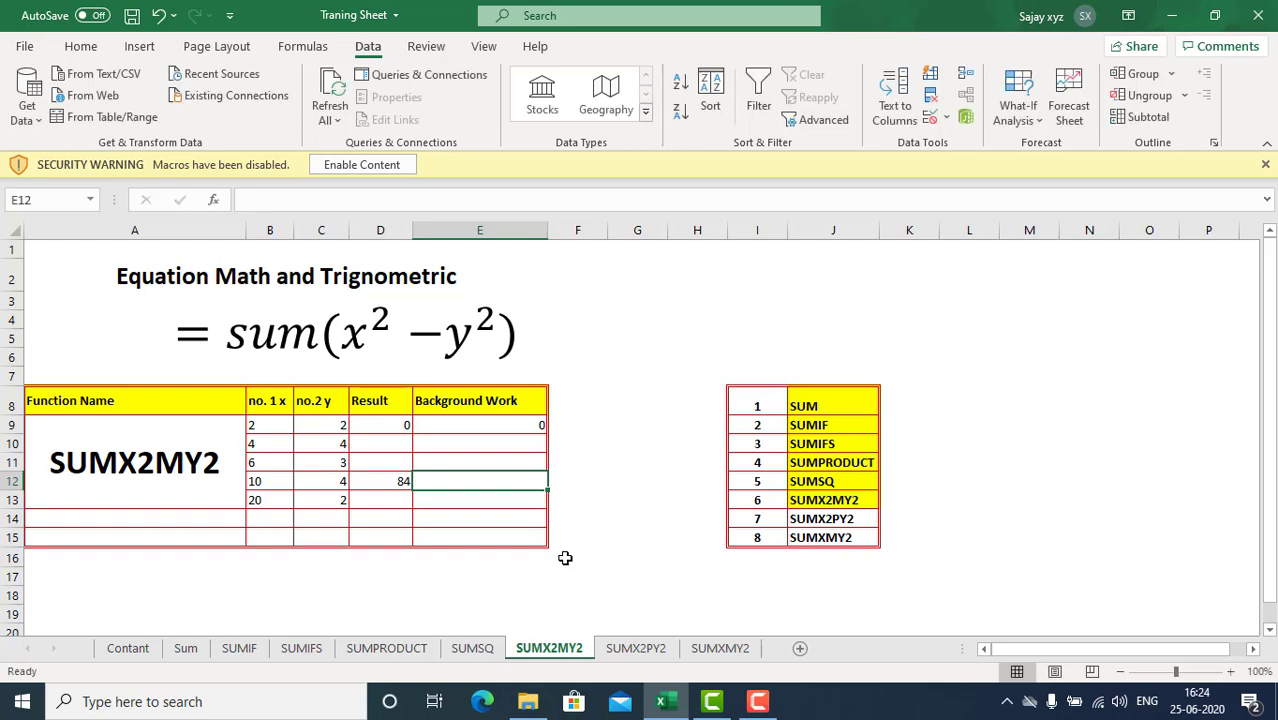
# Step: Enter =(10^2-4^2) in E12 as the manual check of the D12 result
pyautogui.write('=(')
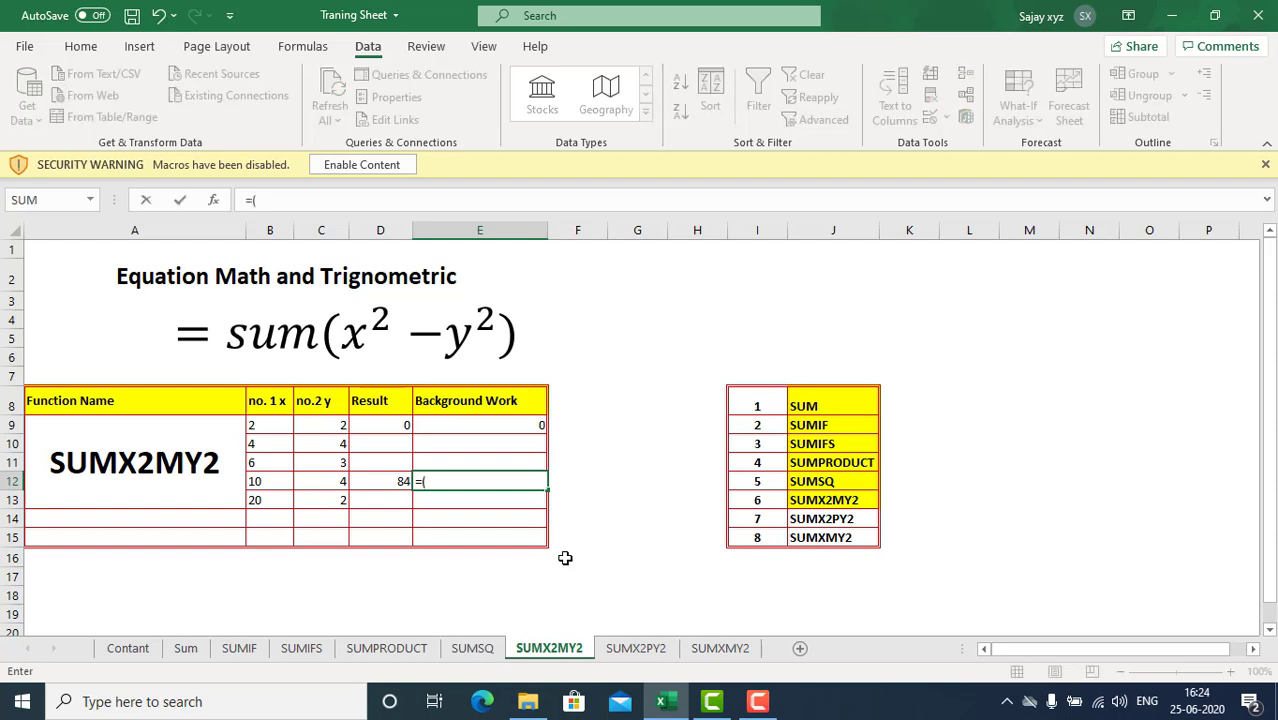
pyautogui.write('10^2-4^2)')
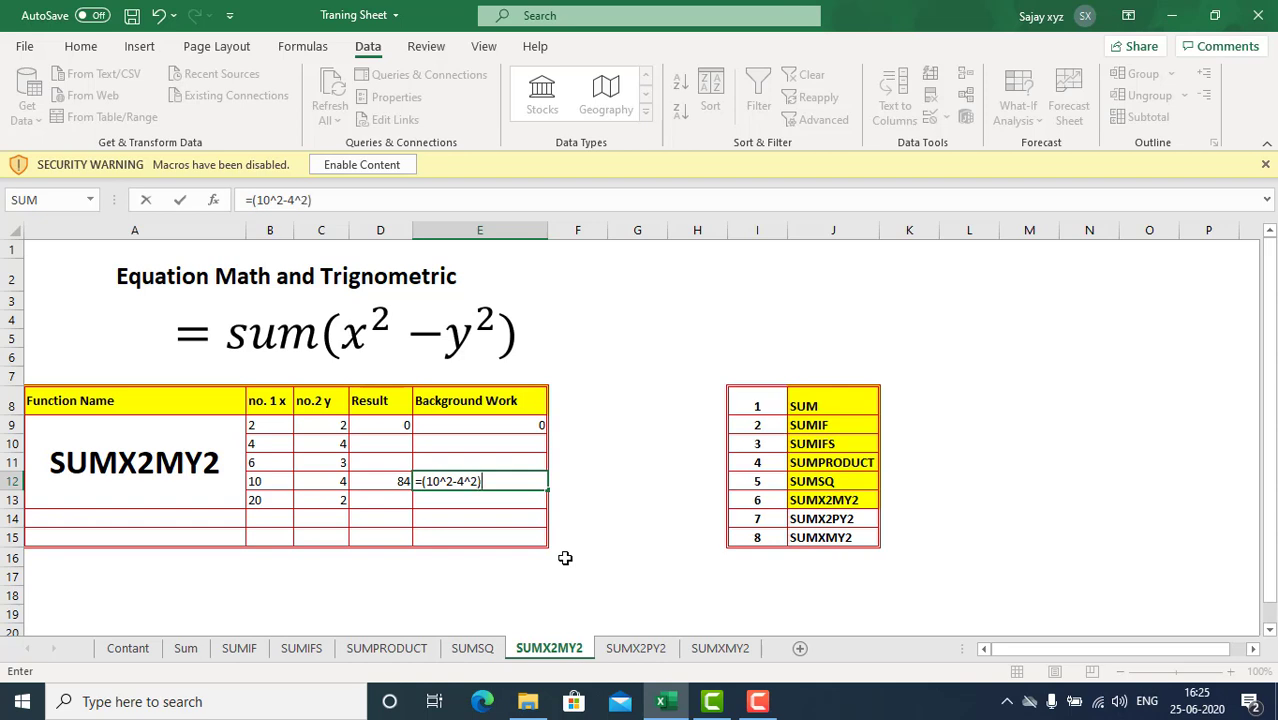
pyautogui.press('Return')
pyautogui.press('Up')
pyautogui.press('Right')
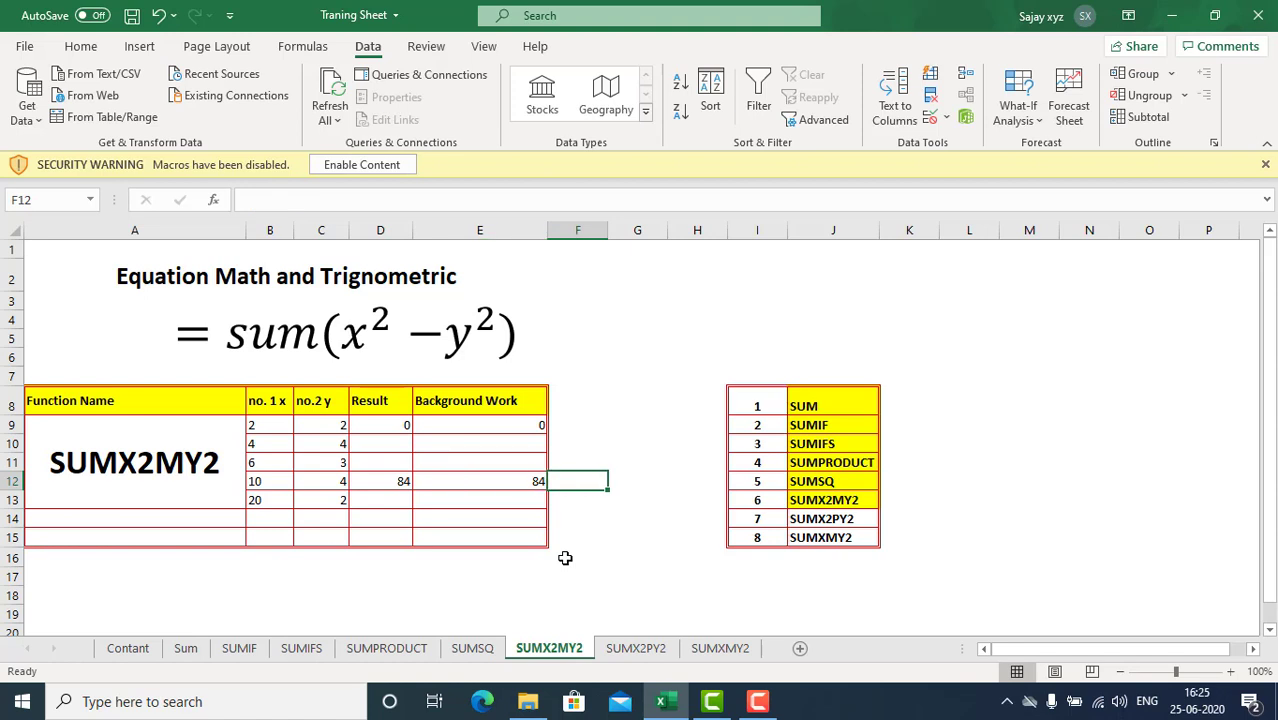
pyautogui.press('Left')
pyautogui.press('Left')
pyautogui.press('Right')
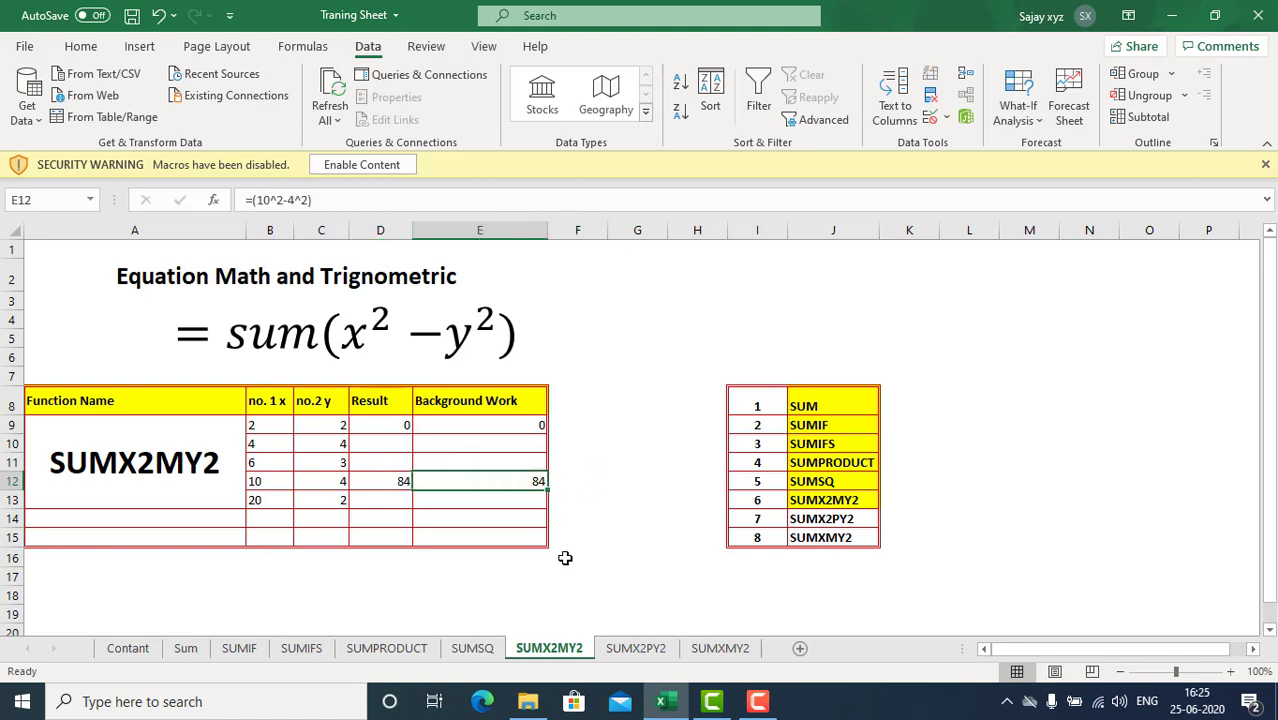
# Step: Copy the SUMX2MY2 formula from D12 into D13
pyautogui.press('Up')
pyautogui.press('Down')
pyautogui.press('Down')
pyautogui.press('Up')
pyautogui.press('Left')
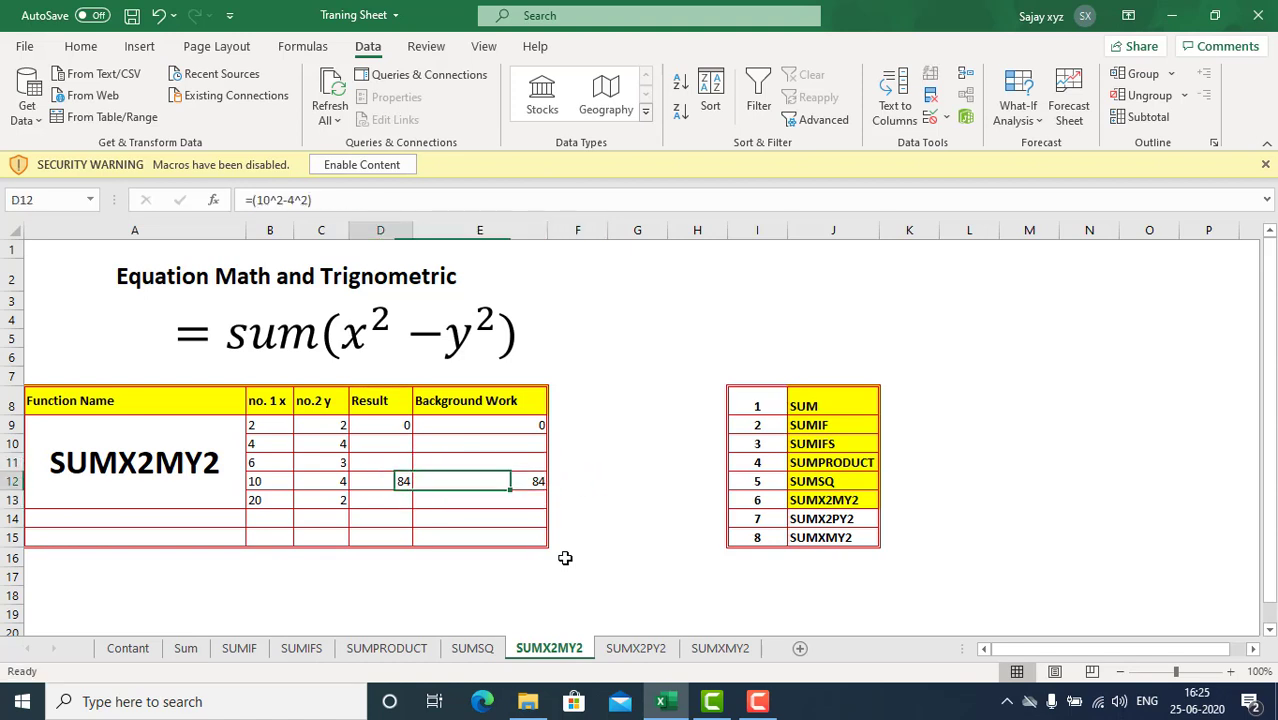
pyautogui.hotkey('ctrl', 'c')
pyautogui.press('Down')
pyautogui.hotkey('ctrl', 'v')
# Step: Enter =20^2 in E13 as the manual square of the x value
pyautogui.press('Right')
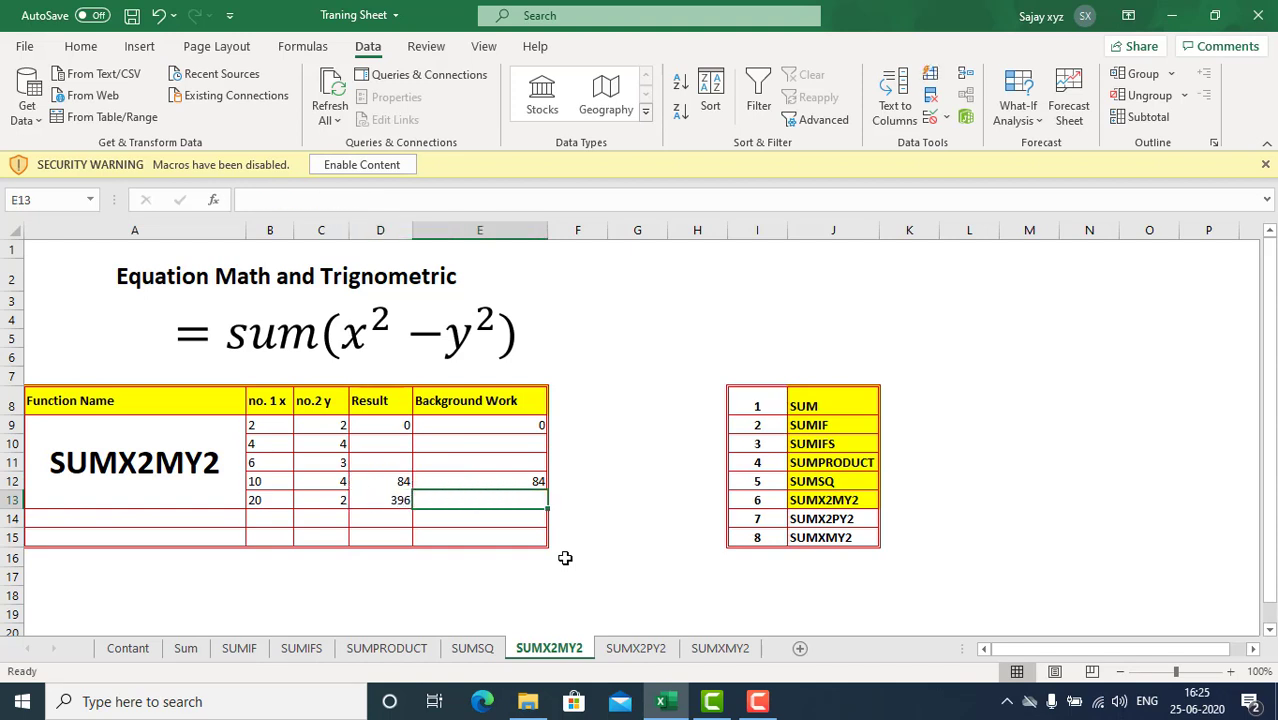
pyautogui.write('=20')
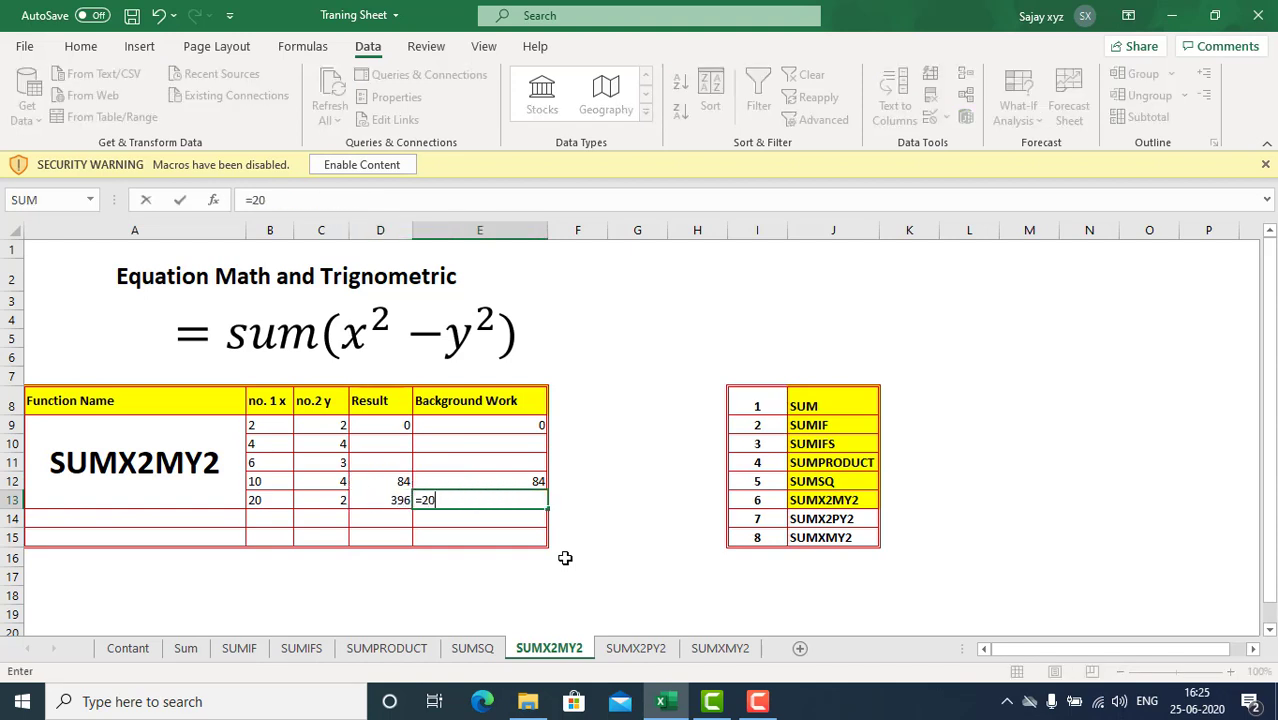
pyautogui.write('^2')
pyautogui.press('Return')
pyautogui.press('Up')
# Step: Enter =2^2 in F13 as the manual square of the y value, and select the adjacent cell G13
pyautogui.press('Right')
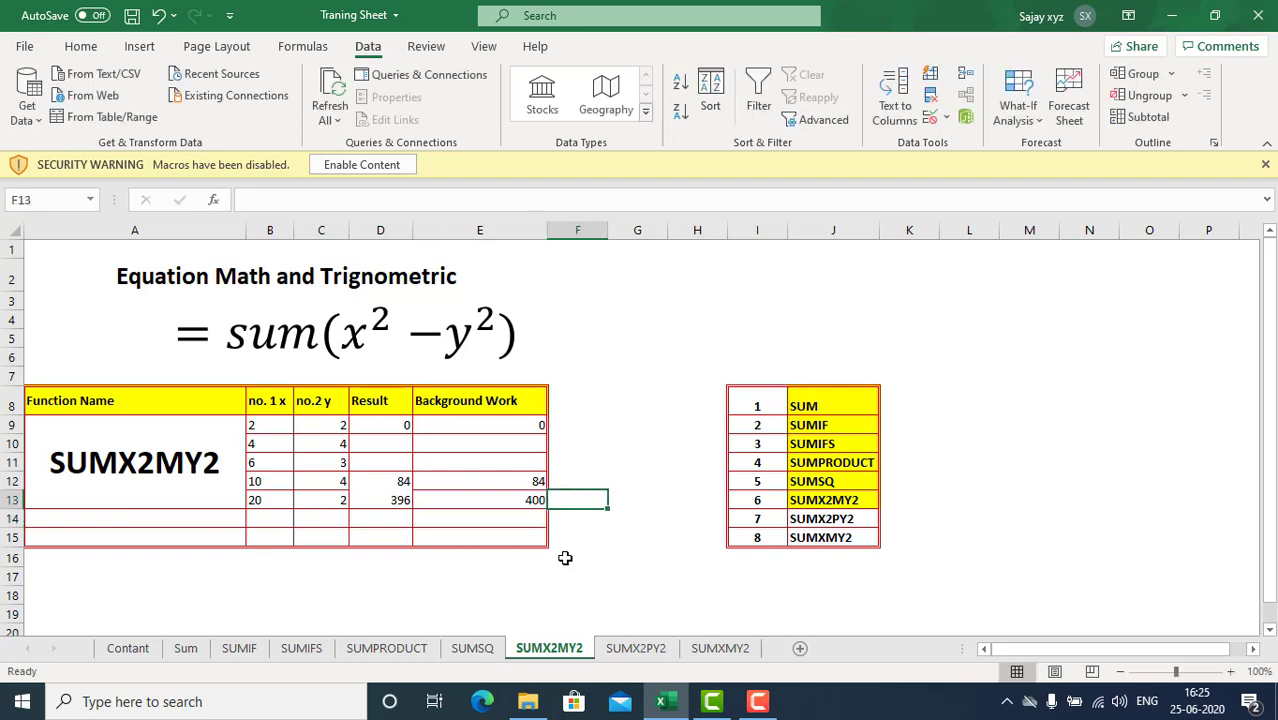
pyautogui.write('2')
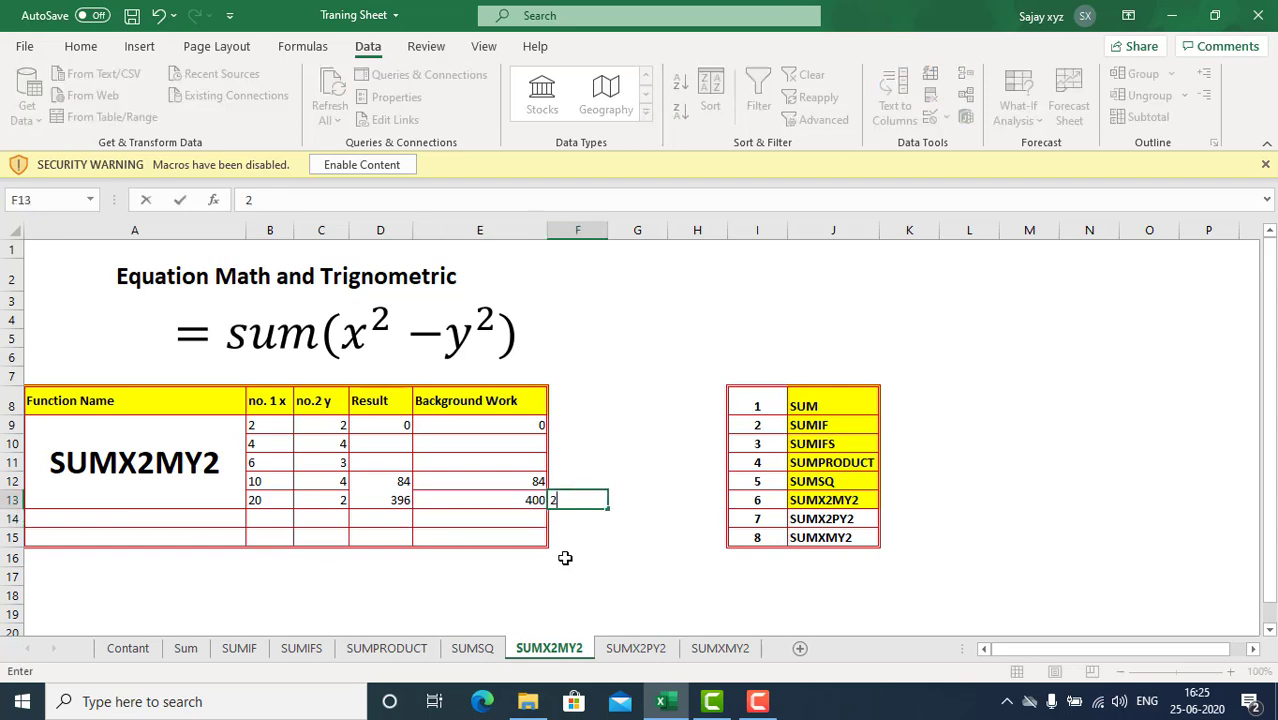
pyautogui.press('Escape')
pyautogui.write('=2^2')
pyautogui.press('Return')
pyautogui.press('Up')
pyautogui.press('Left')
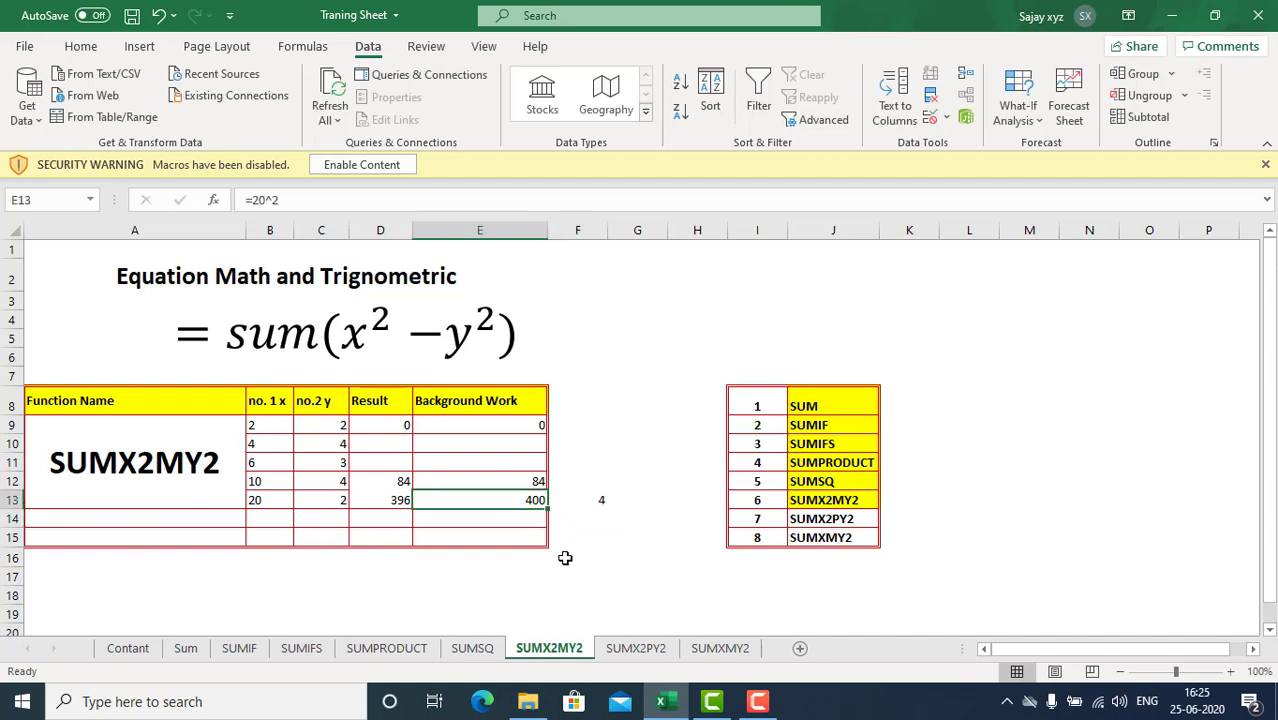
pyautogui.hotkey('shift', 'Right')
pyautogui.press('Right')
pyautogui.press('Right')
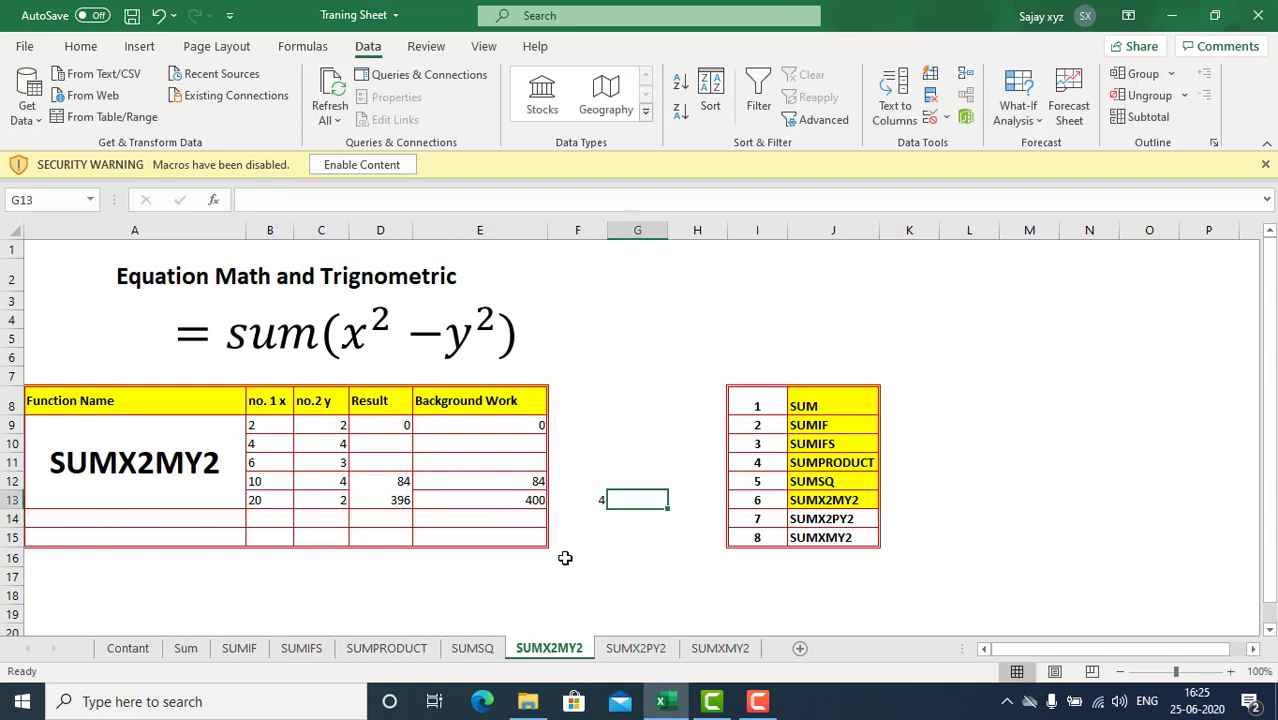
# Step: Enter =E13-F13 in G13 to subtract the manual y square from the x square
pyautogui.write('=')
pyautogui.press('Left')
pyautogui.press('Left')
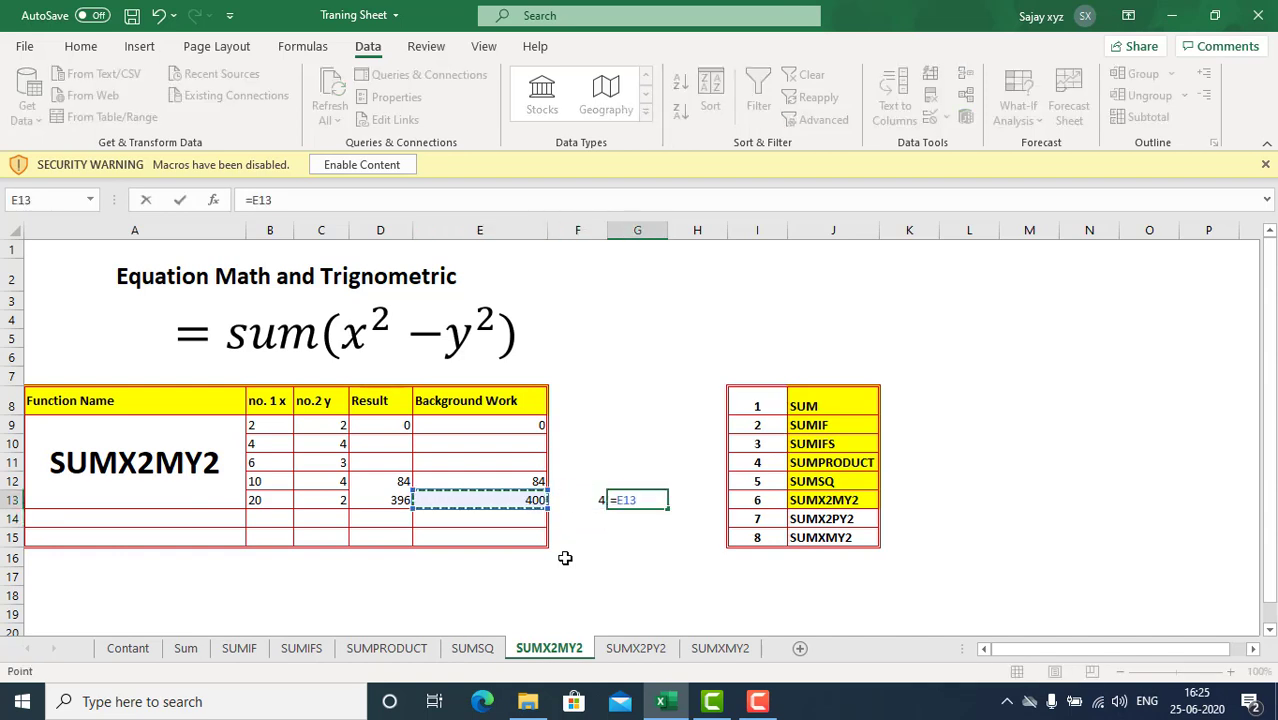
pyautogui.write('-')
pyautogui.press('Left')
pyautogui.press('Return')
pyautogui.press('Up')
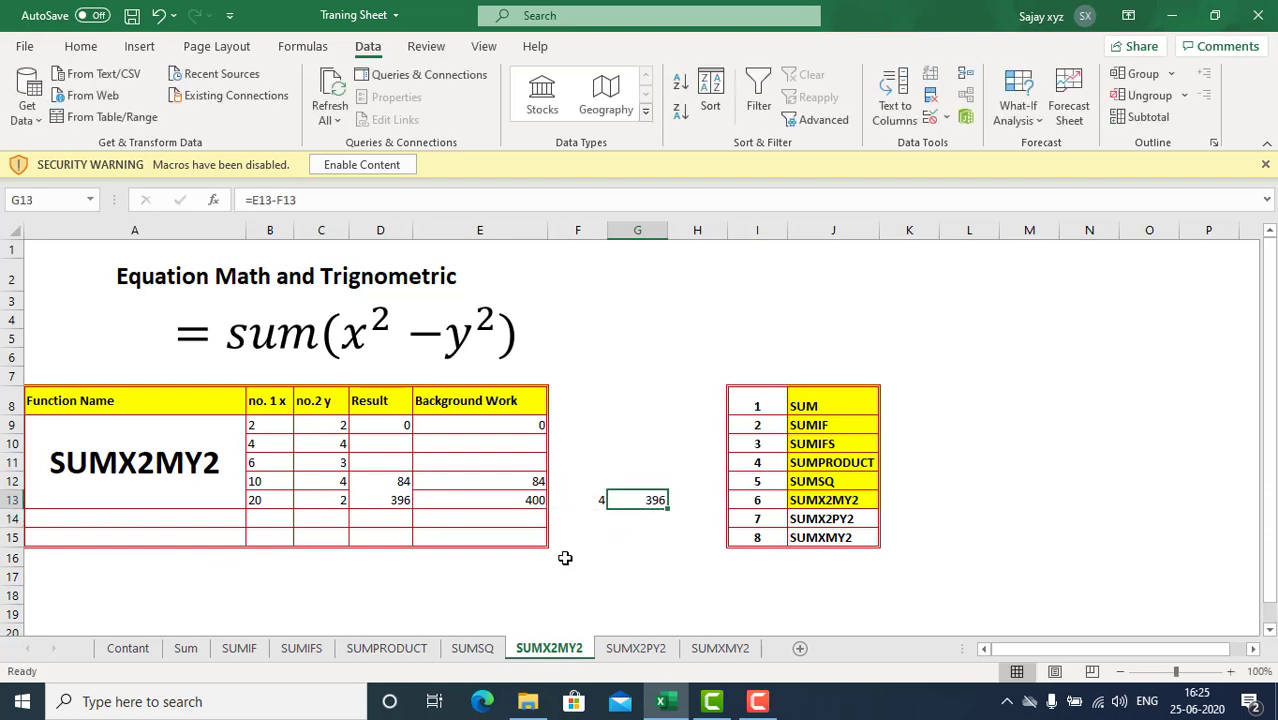
# Step: Clear the helper cells F13 and G13 beside the Background Work column
pyautogui.hotkey('shift', 'Left')
pyautogui.press('Delete')
pyautogui.press('Left')
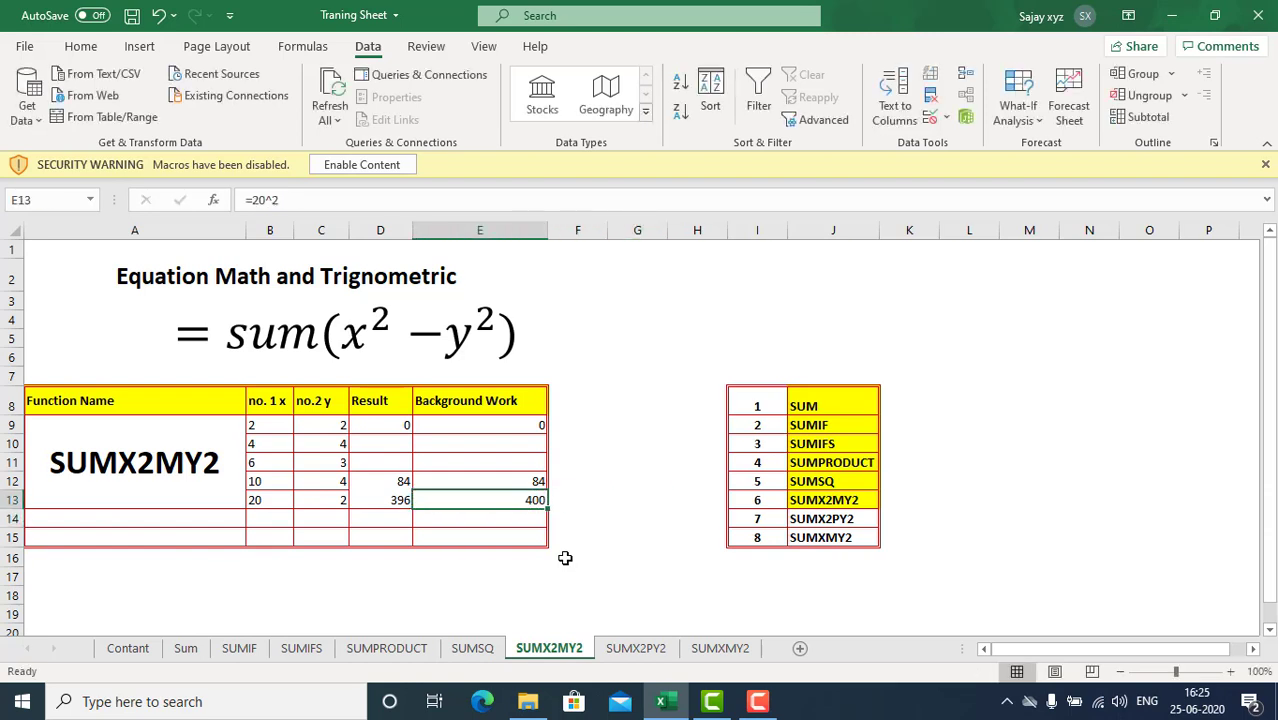
# Step: Extend the E13 formula to =20^2-4^2 and save the workbook
pyautogui.press('F2')
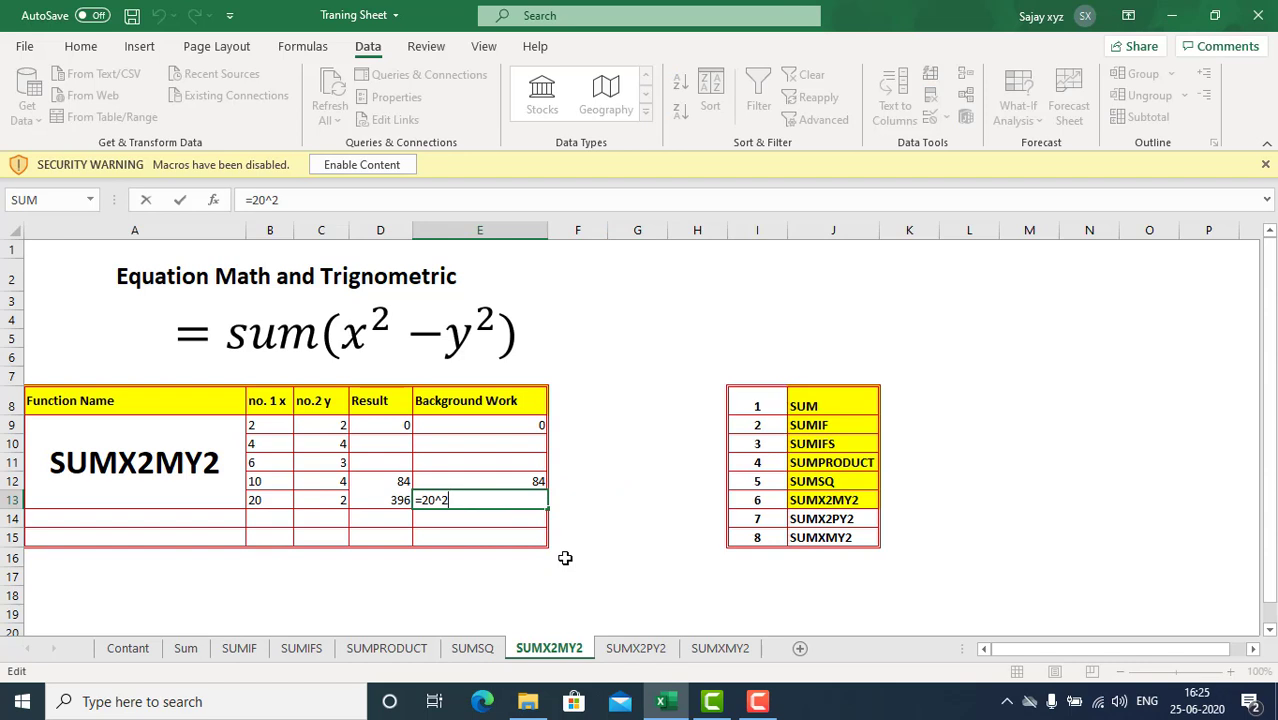
pyautogui.write('-3')
pyautogui.press('BackSpace')
pyautogui.write('4^2')
pyautogui.press('Return')
pyautogui.press('Up')
pyautogui.hotkey('ctrl', 's')
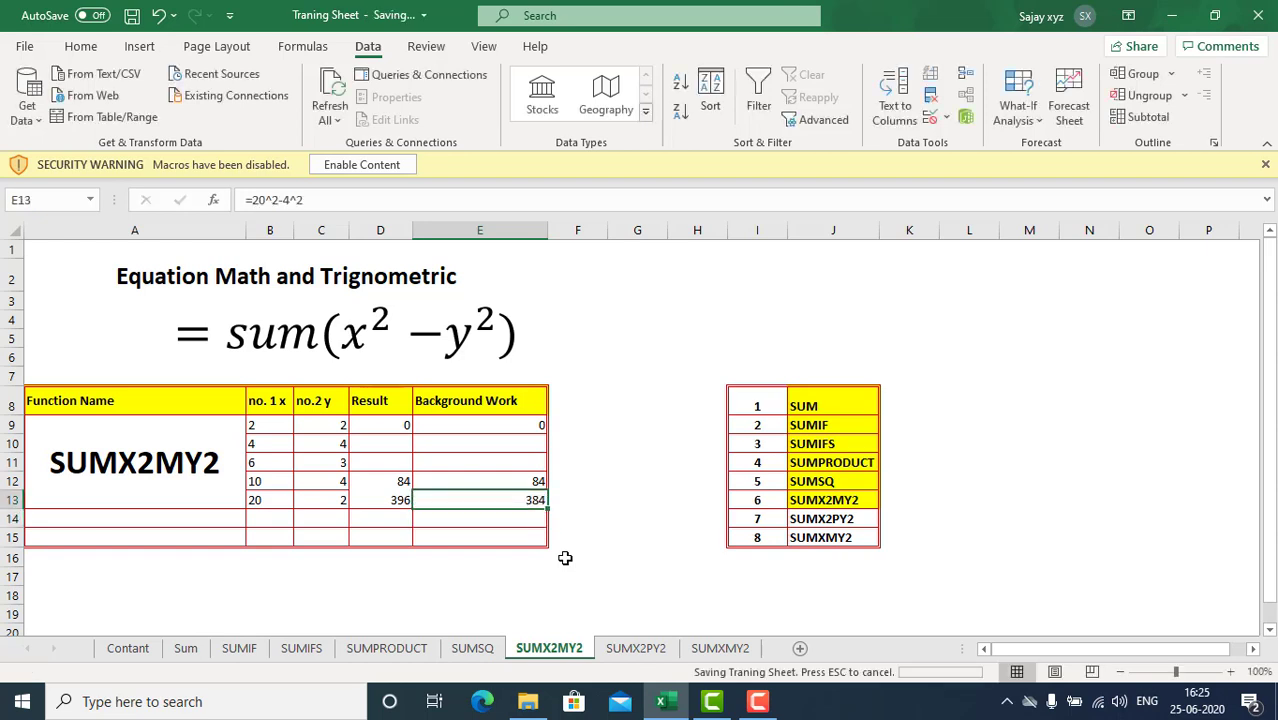
# Step: Copy the SUMX2MY2 formula from D12 up through D9 to fill the empty Result cells
pyautogui.press('Left')
pyautogui.press('Down')
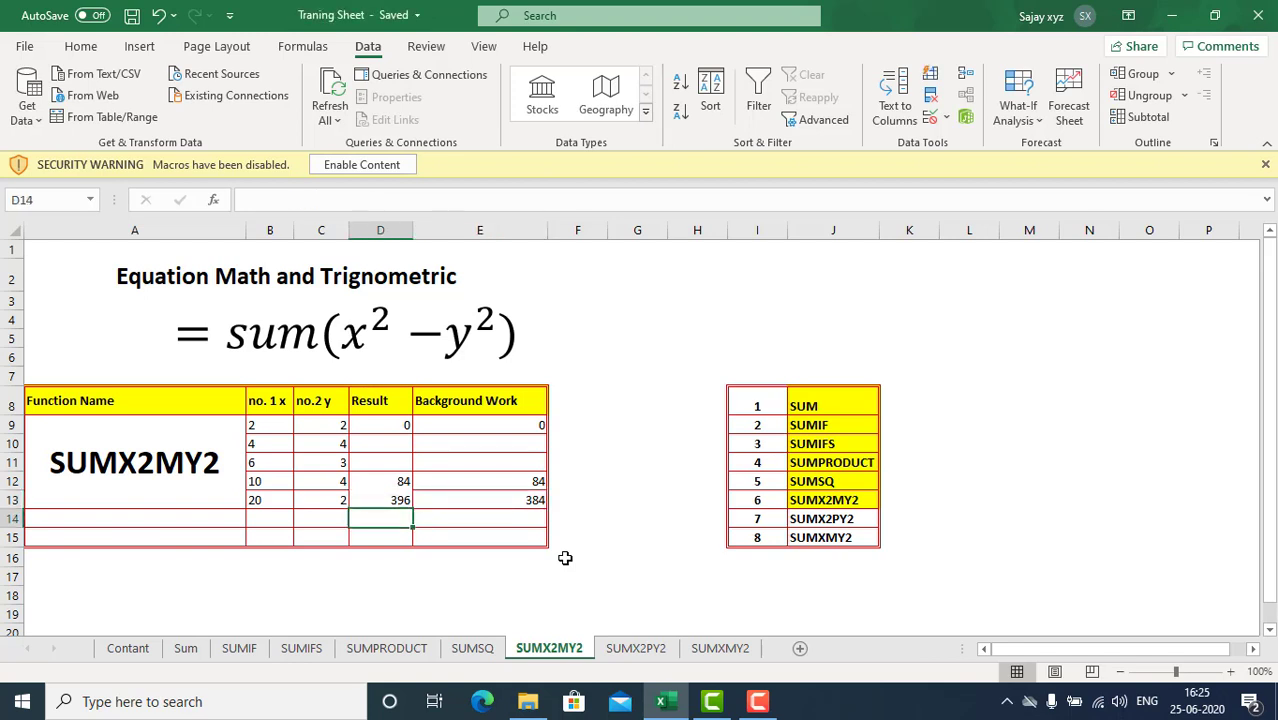
pyautogui.press('Up')
pyautogui.press('Up')
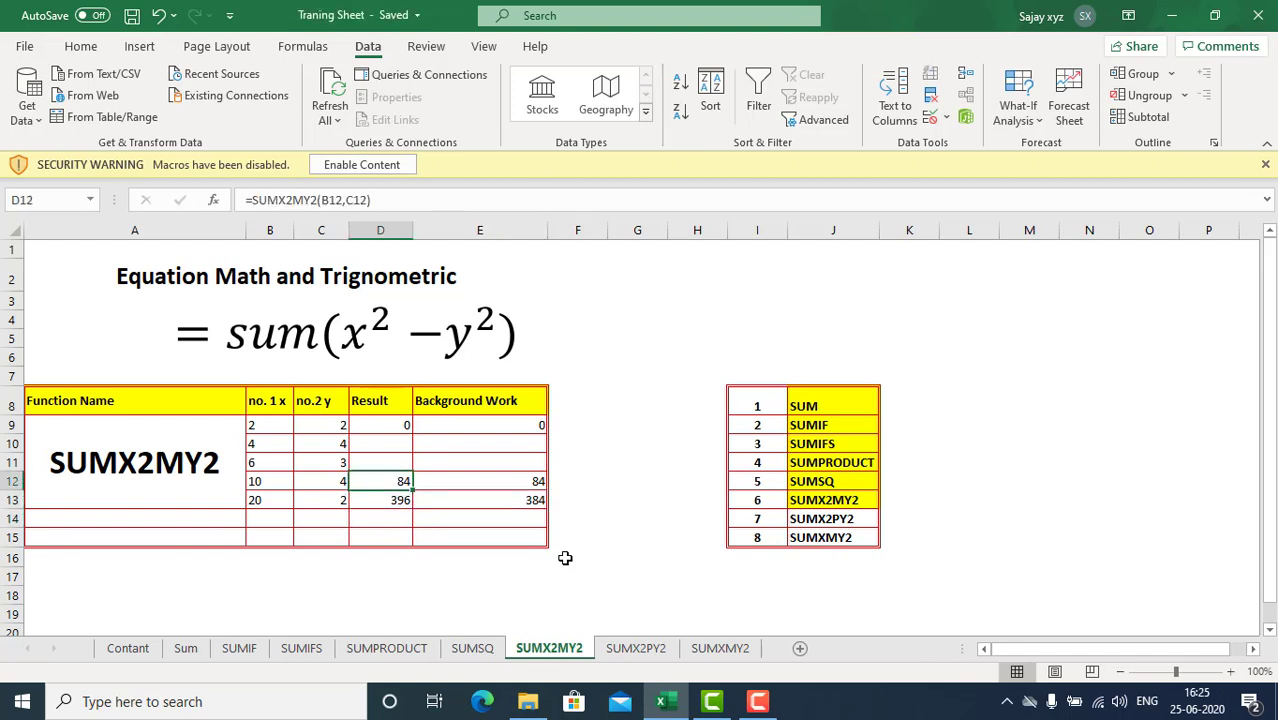
pyautogui.hotkey('ctrl', 'c')
pyautogui.hotkey('shift', 'Up')
pyautogui.hotkey('shift', 'Up')
pyautogui.hotkey('shift', 'Up')
pyautogui.press('Return')
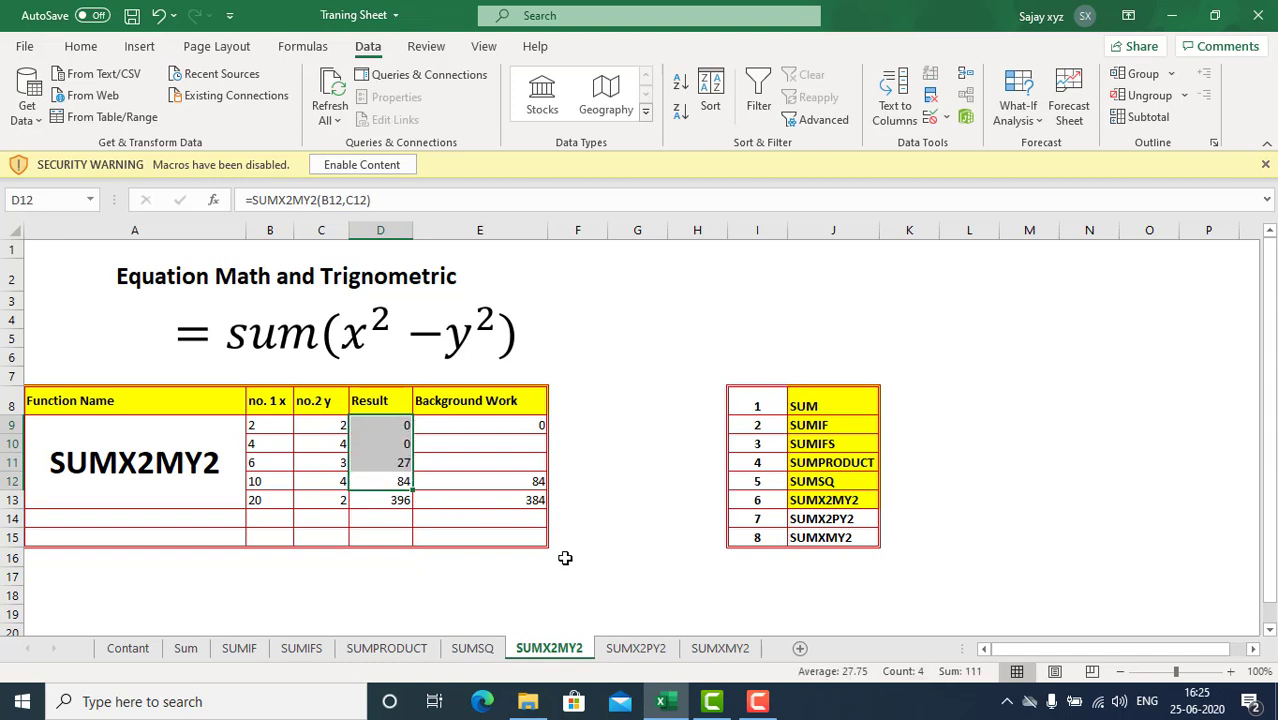
# Step: Try to total the Result values D9:D13 in D14 with AutoSum
pyautogui.press('Down')
pyautogui.press('Down')
pyautogui.hotkey('alt', '=')
pyautogui.press('Return')
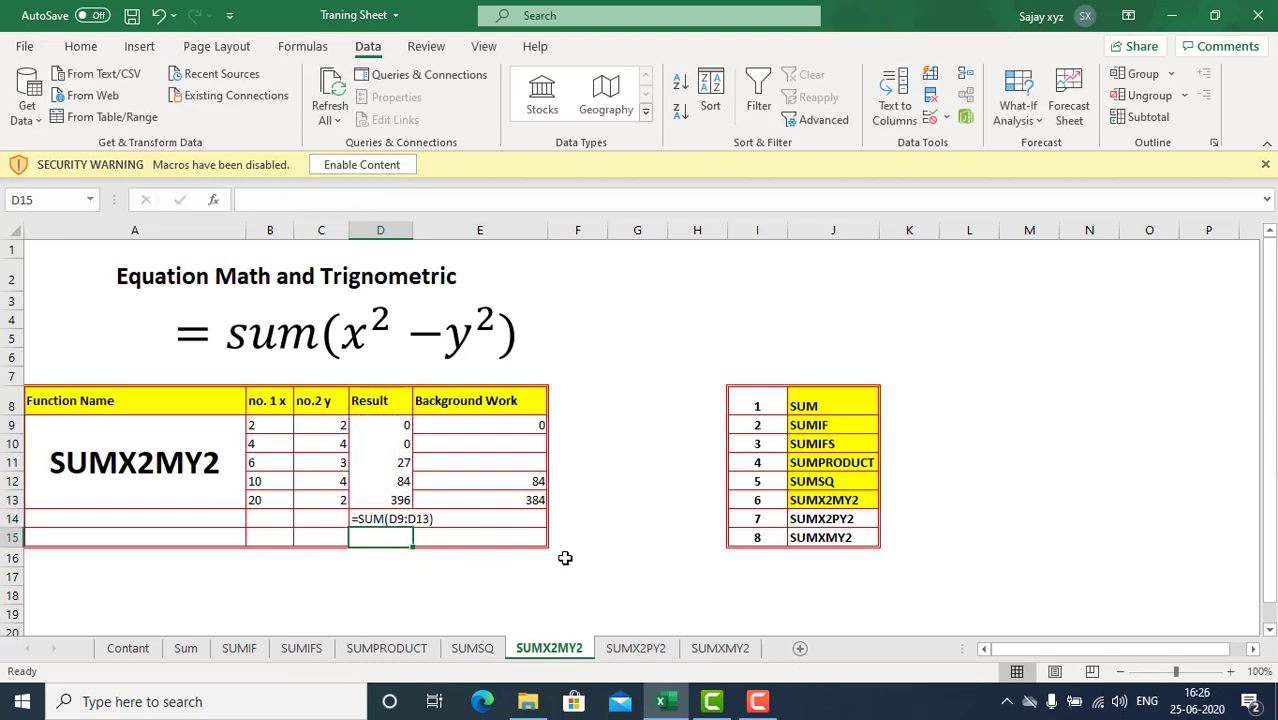
# Step: Copy D13 into D14 to carry over its format, and replace the pasted formula with =SUM(D9:D13)
pyautogui.press('Up')
pyautogui.press('Up')
pyautogui.hotkey('ctrl', 'c')
pyautogui.press('Down')
pyautogui.press('Return')
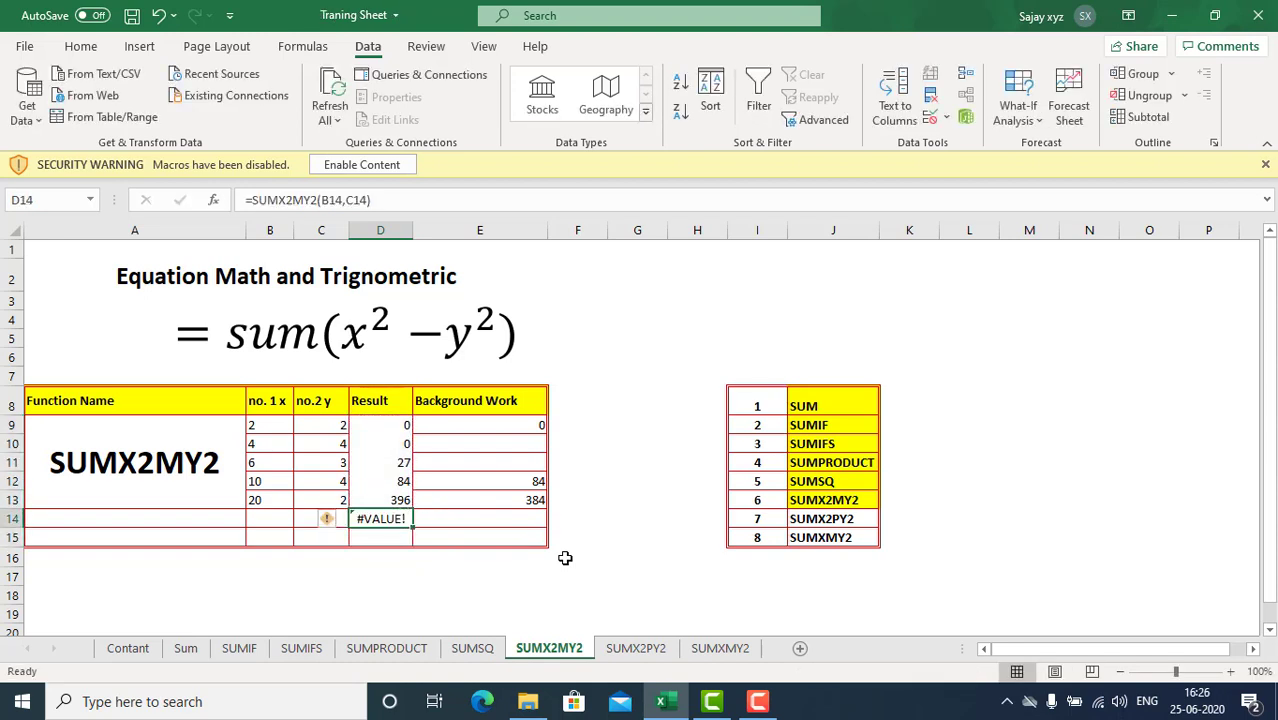
pyautogui.hotkey('alt', '=')
pyautogui.press('Return')
pyautogui.press('Up')
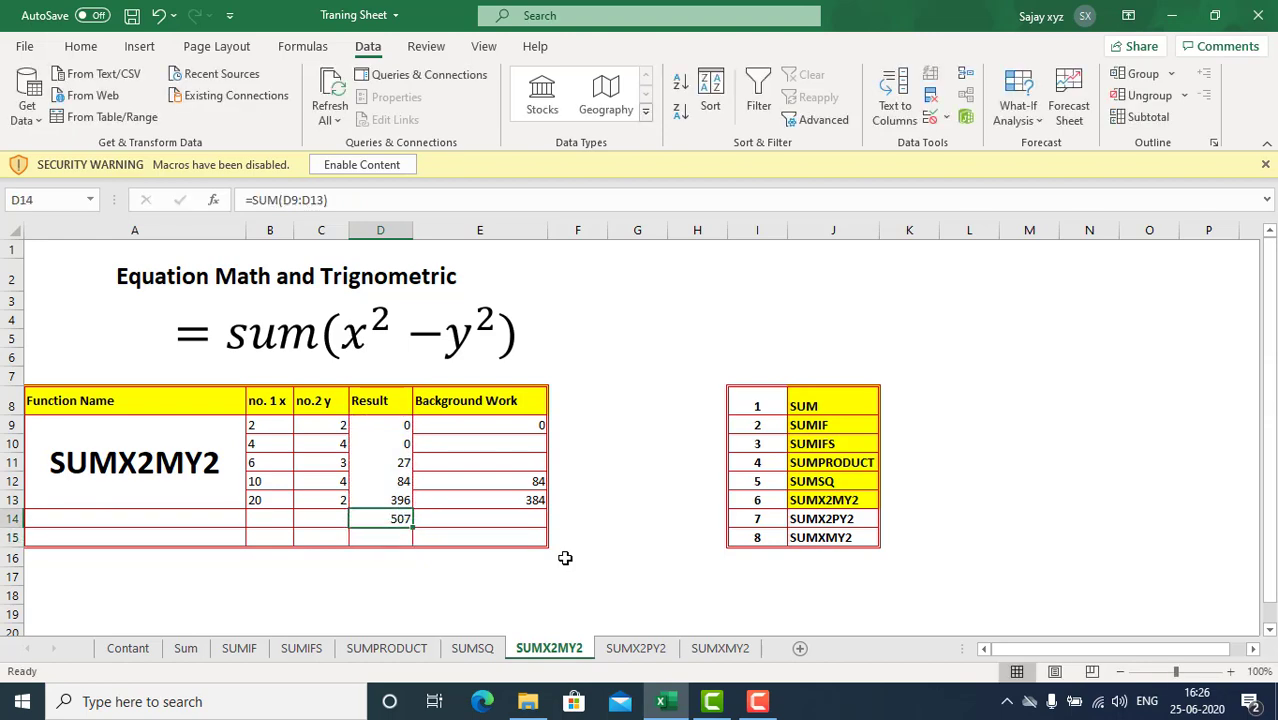
# Step: Enter =SUMX2MY2(B9:B13,C9:C13) in E14 to calculate the overall result directly from both number columns
pyautogui.press('Right')
pyautogui.write('=sum')
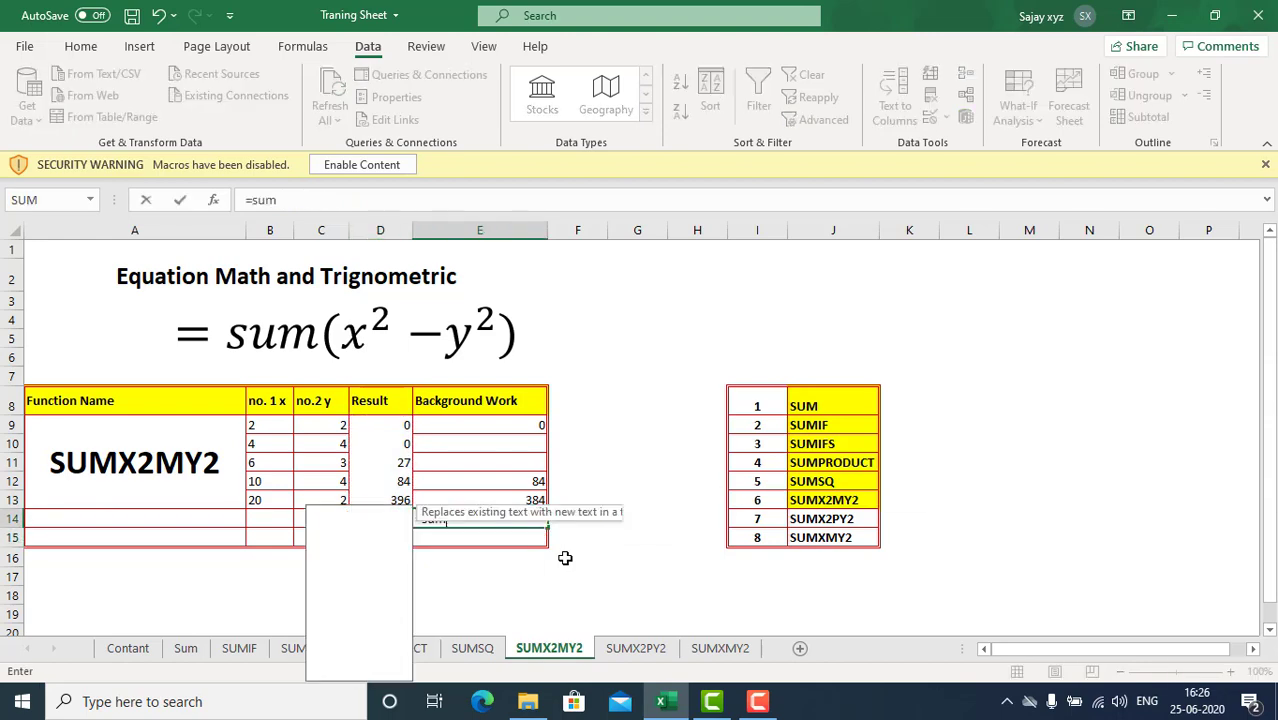
pyautogui.press('Down')
pyautogui.press('Down')
pyautogui.press('Down')
pyautogui.press('Down')
pyautogui.press('Down')
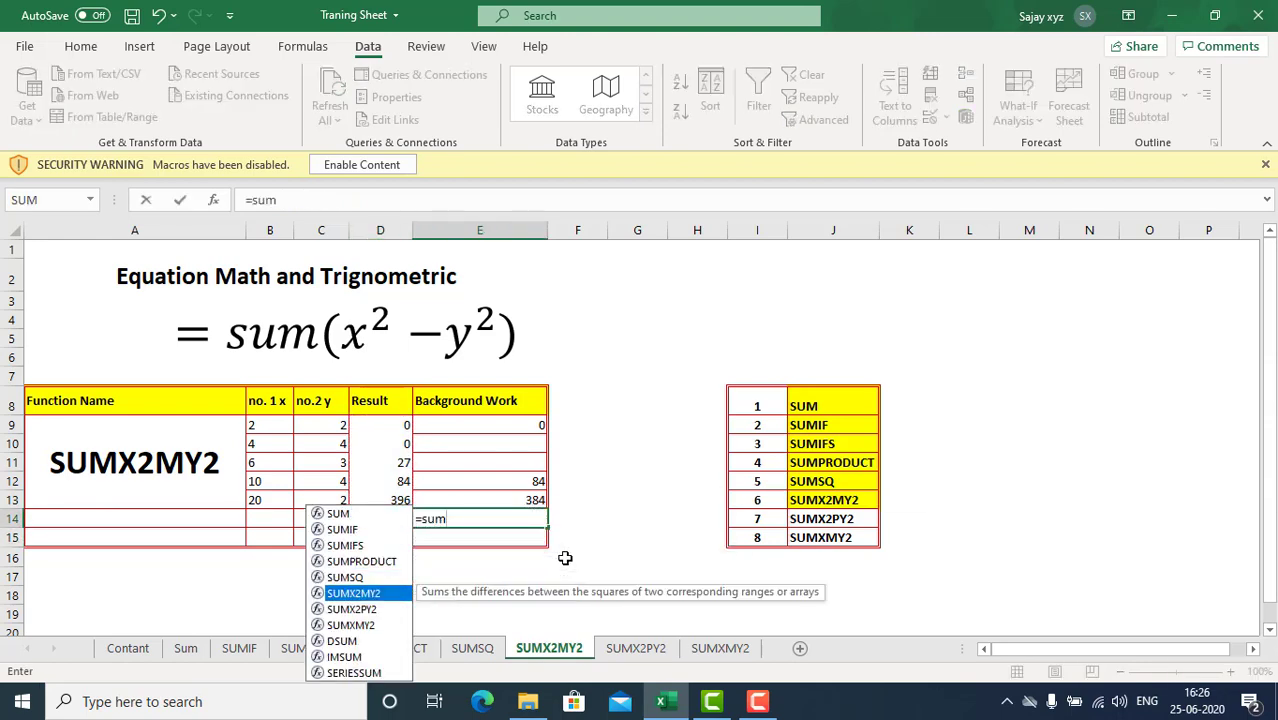
pyautogui.press('Tab')
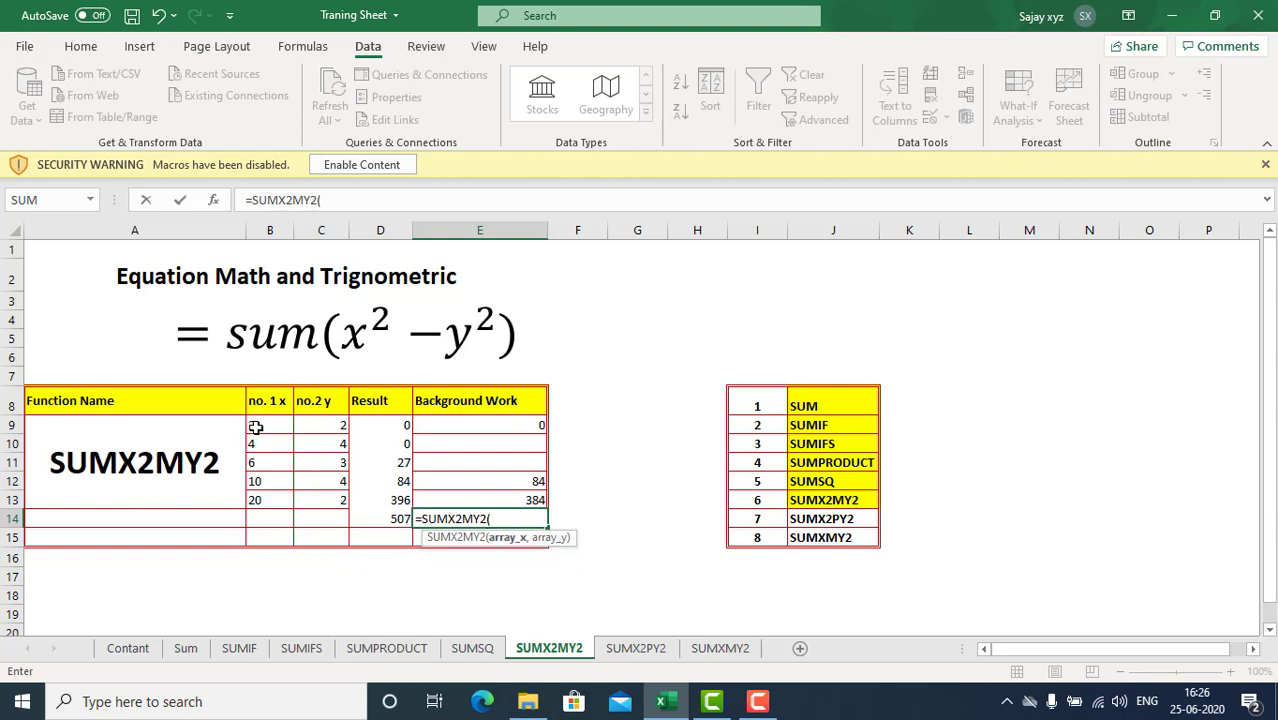
pyautogui.moveTo(258, 425); pyautogui.dragTo(257, 485)
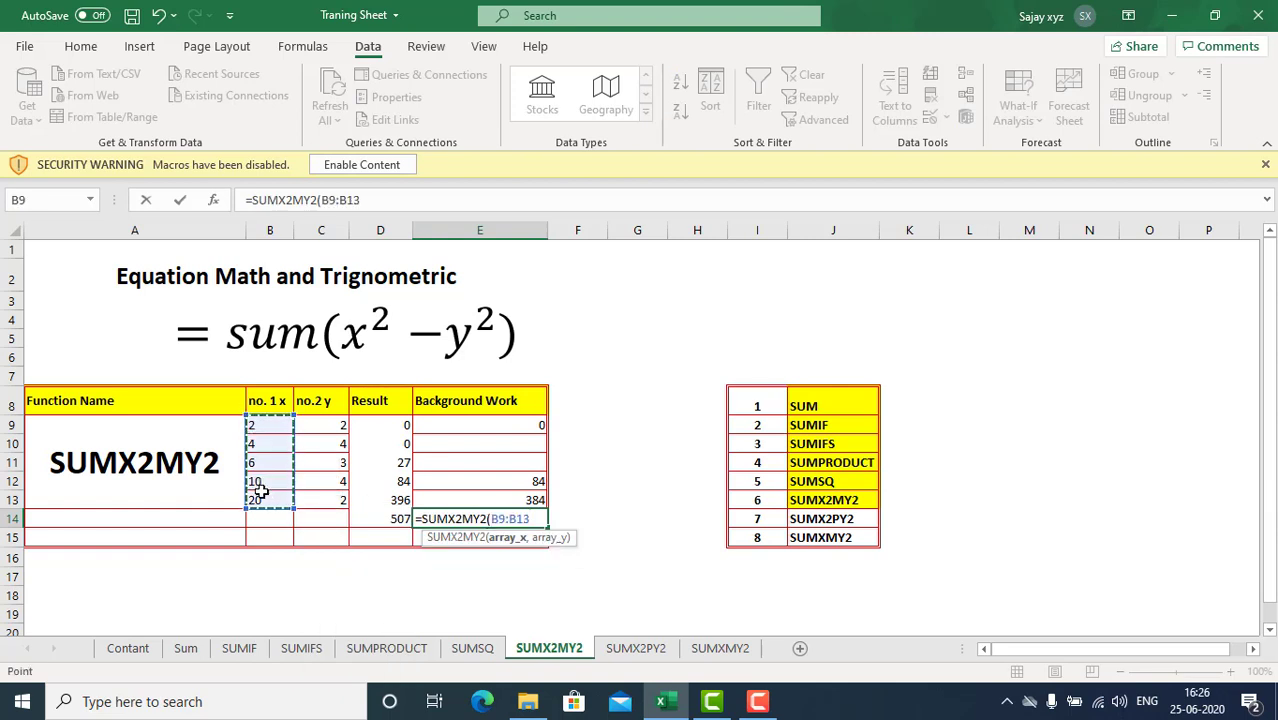
pyautogui.write(',')
pyautogui.moveTo(328, 425); pyautogui.dragTo(328, 497)
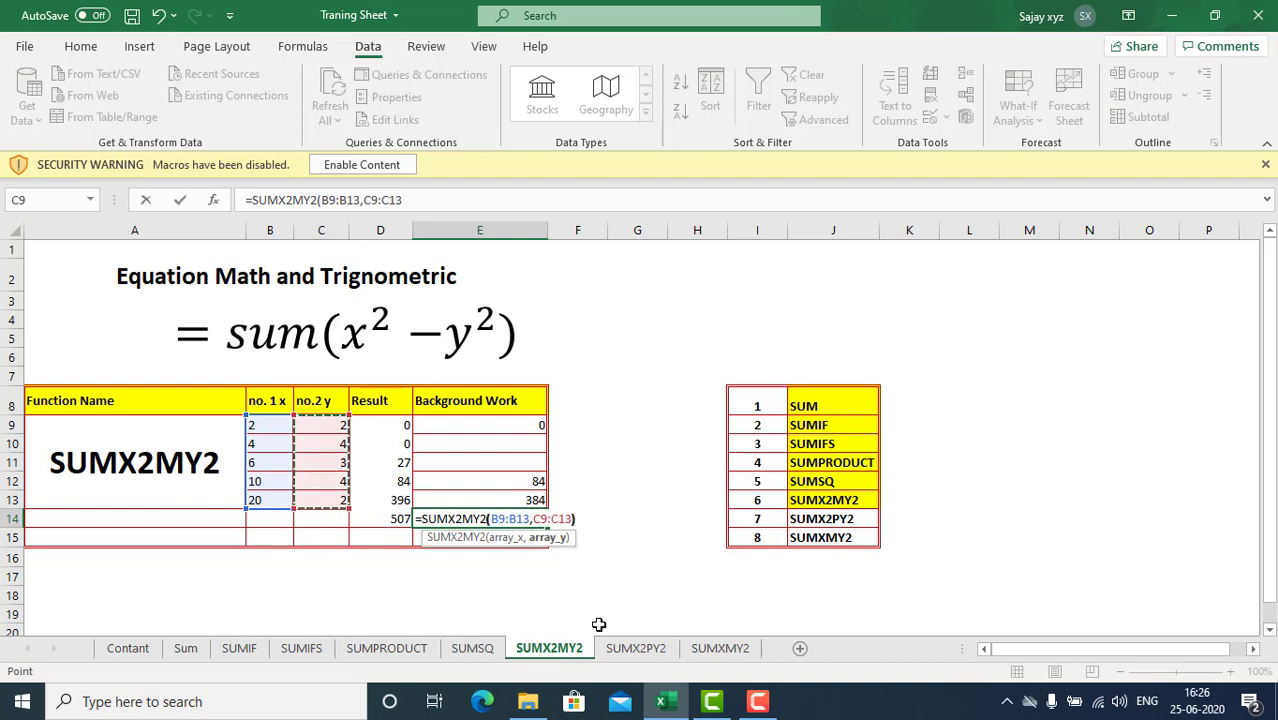
pyautogui.press('Return')
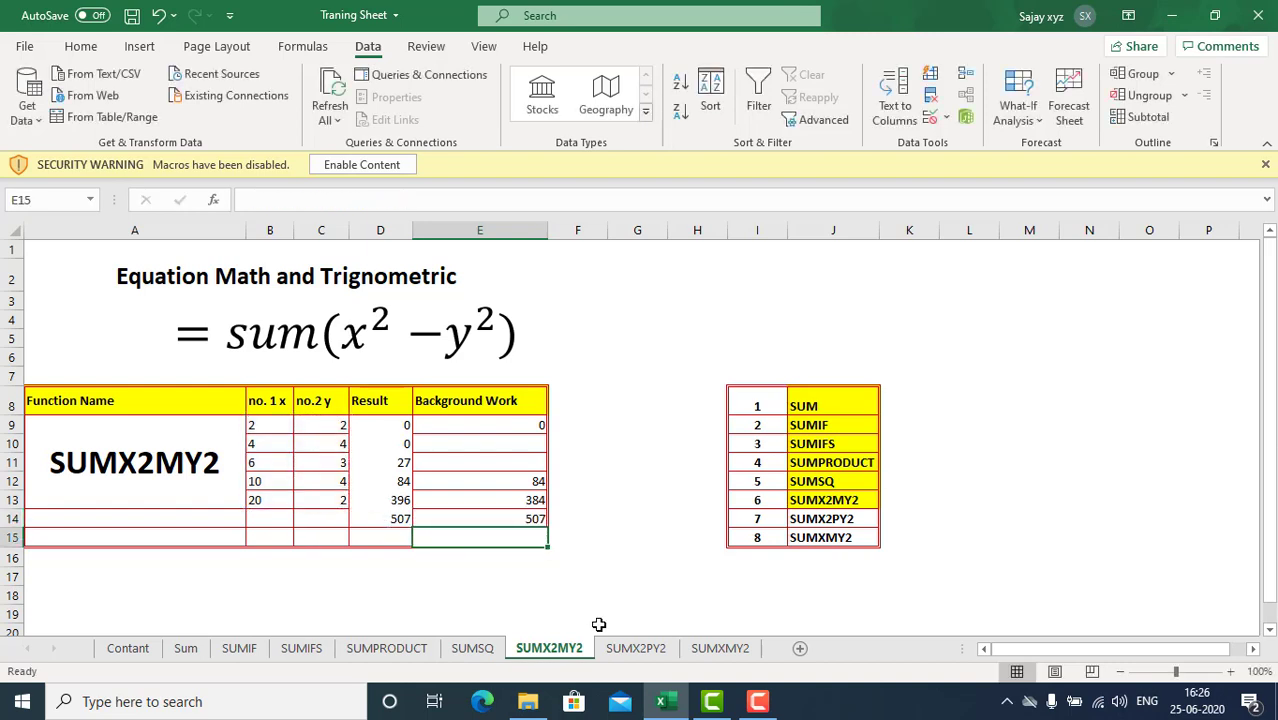
# Step: Switch to the SUMX2PY2 sheet and look over its entry in the function list and the sum(x²+y²) equation
pyautogui.click(622, 650)
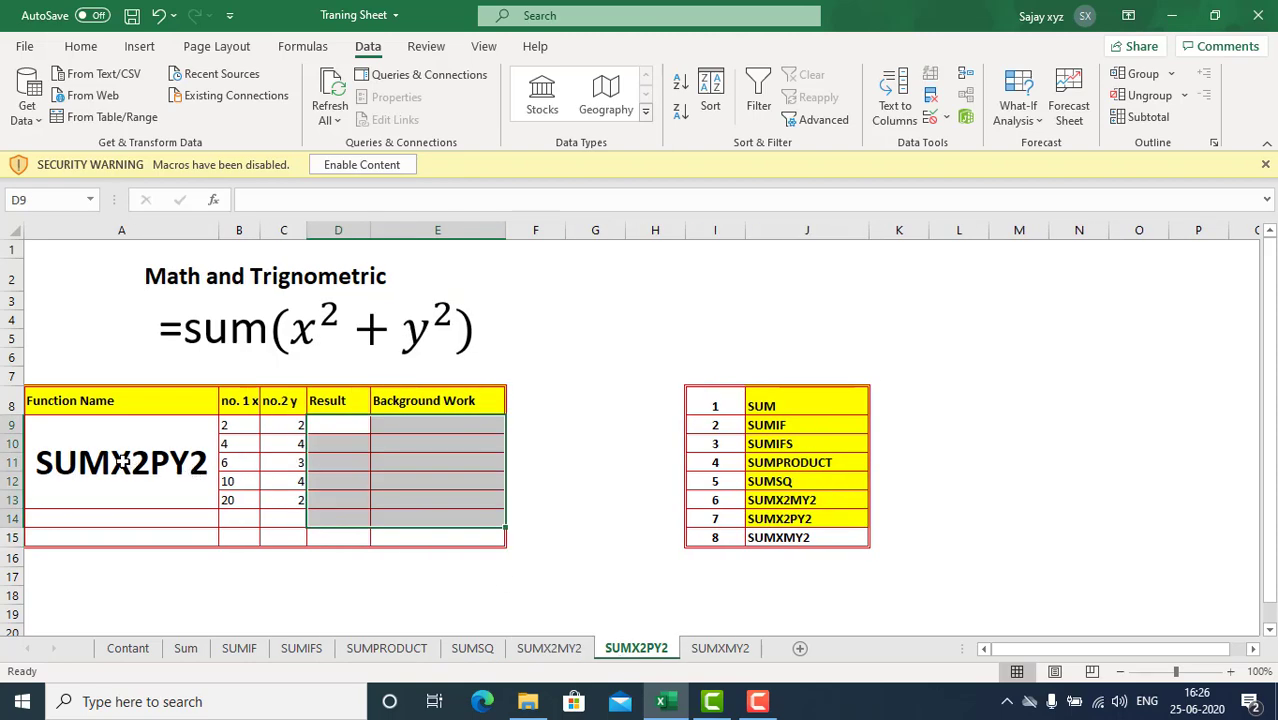
pyautogui.click(776, 519)
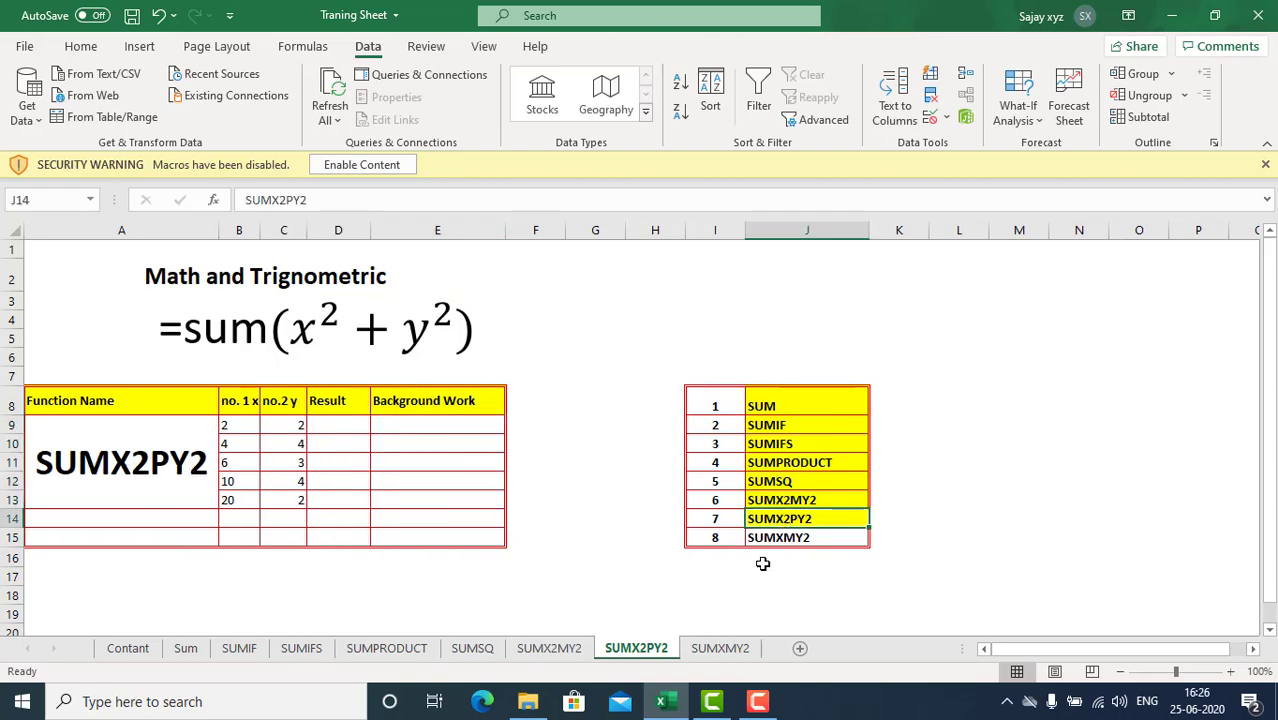
pyautogui.click(730, 519)
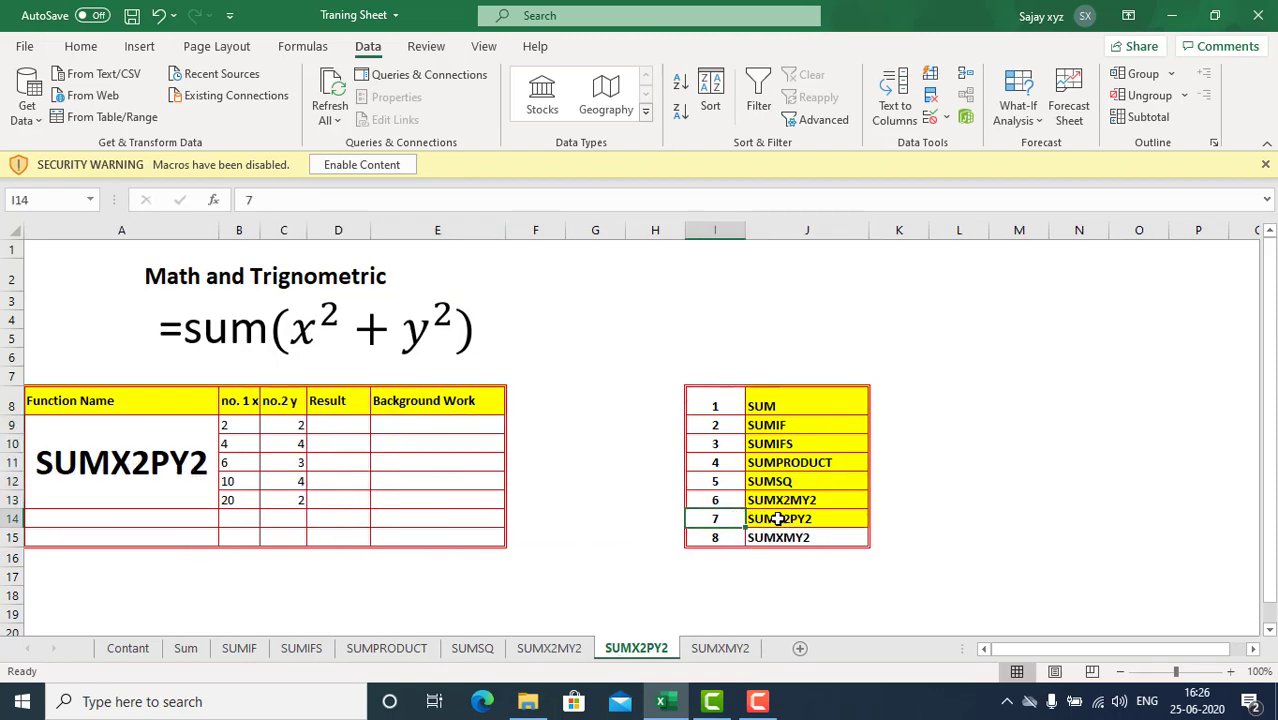
pyautogui.click(778, 519)
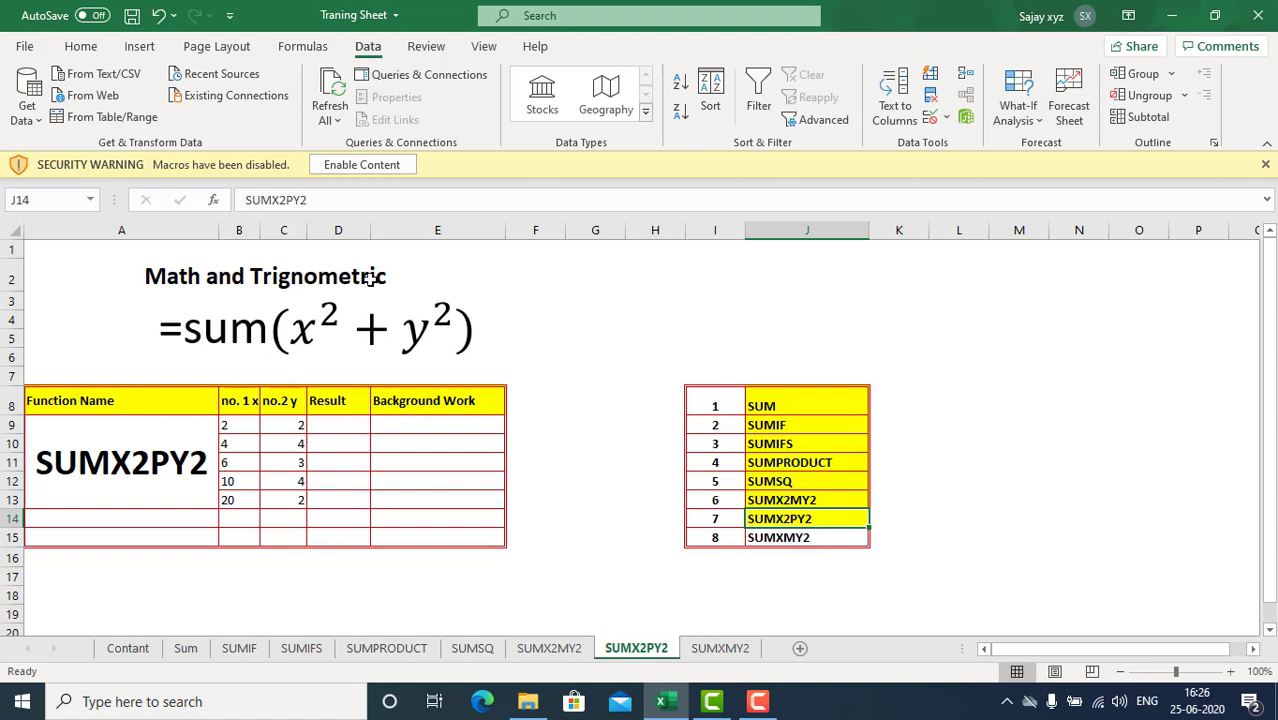
pyautogui.click(418, 340)
pyautogui.click(547, 347)
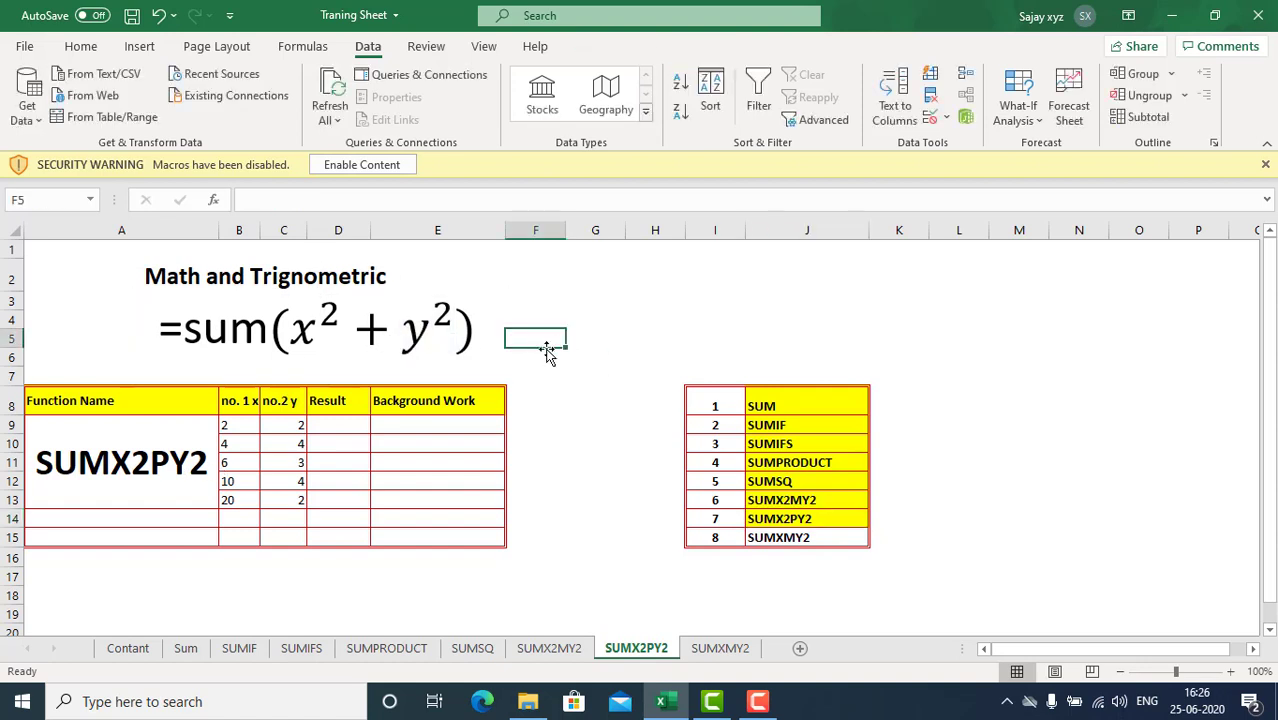
# Step: Enter =SUMX2PY2(B9,C9) in D9 as the first result on the SUMX2PY2 sheet
pyautogui.click(336, 424)
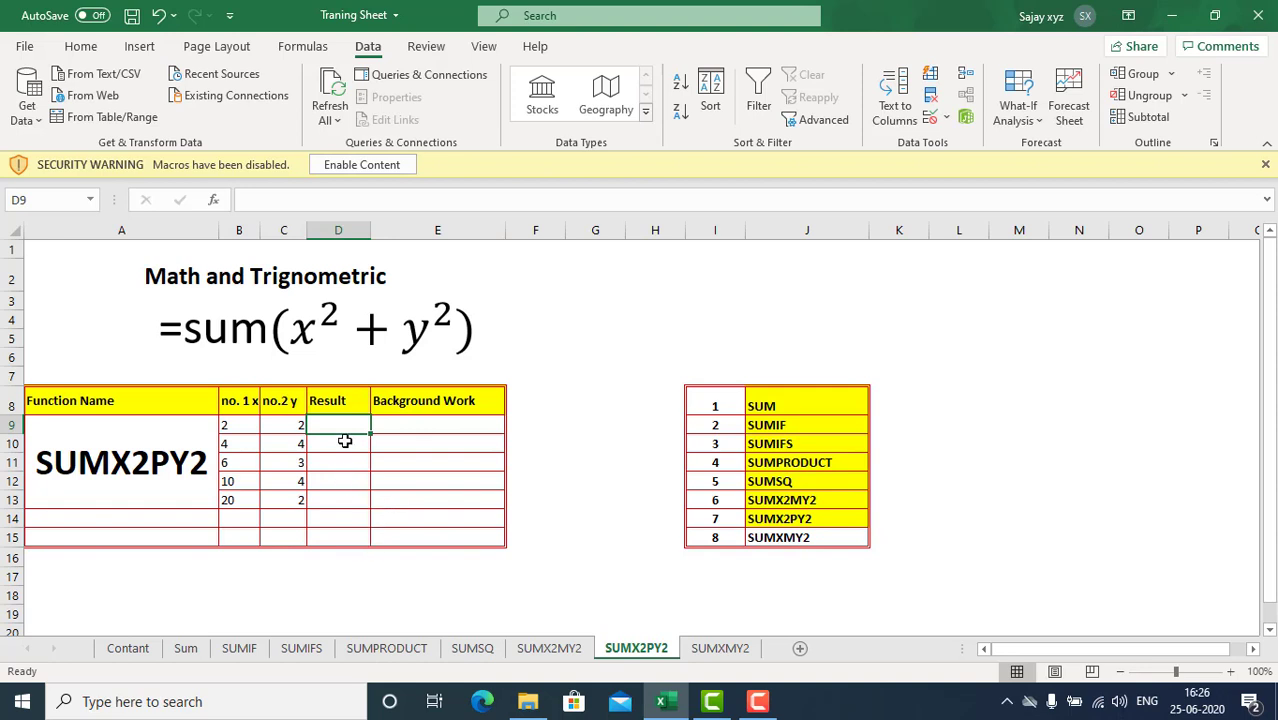
pyautogui.press('Right')
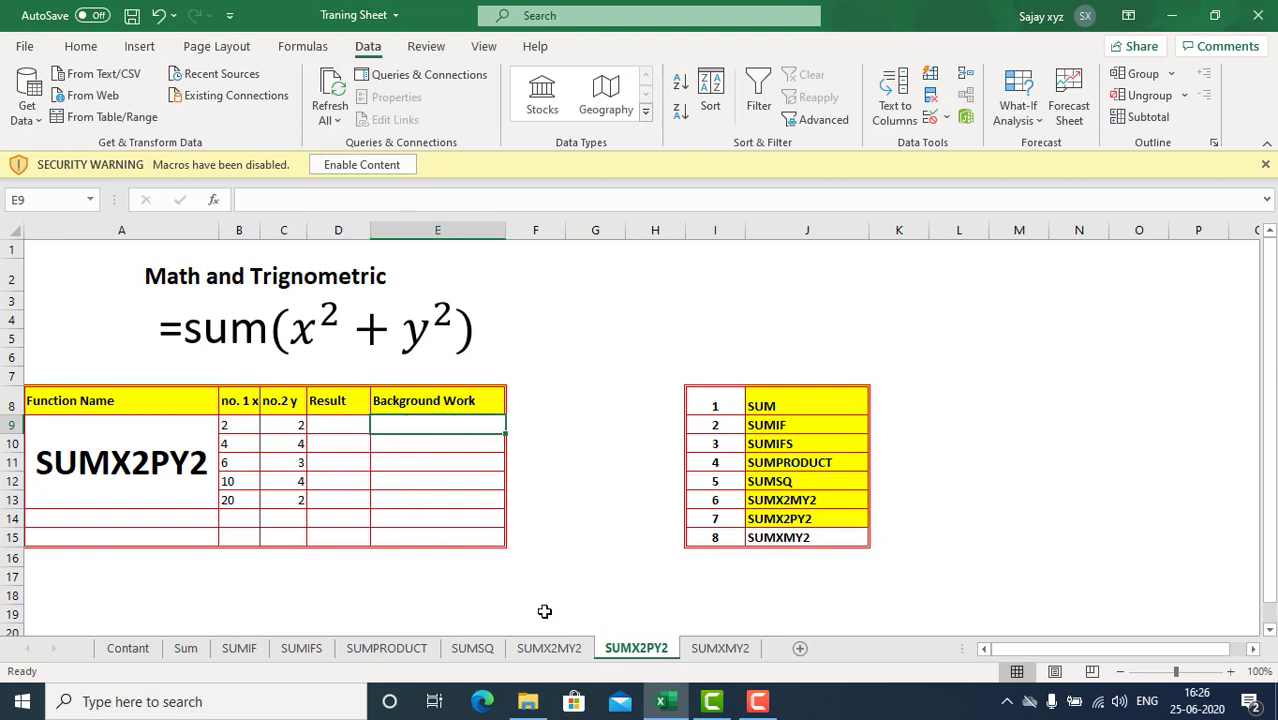
pyautogui.hotkey('ctrl', 'c')
pyautogui.press('Left')
pyautogui.press('Escape')
pyautogui.write('=sum')
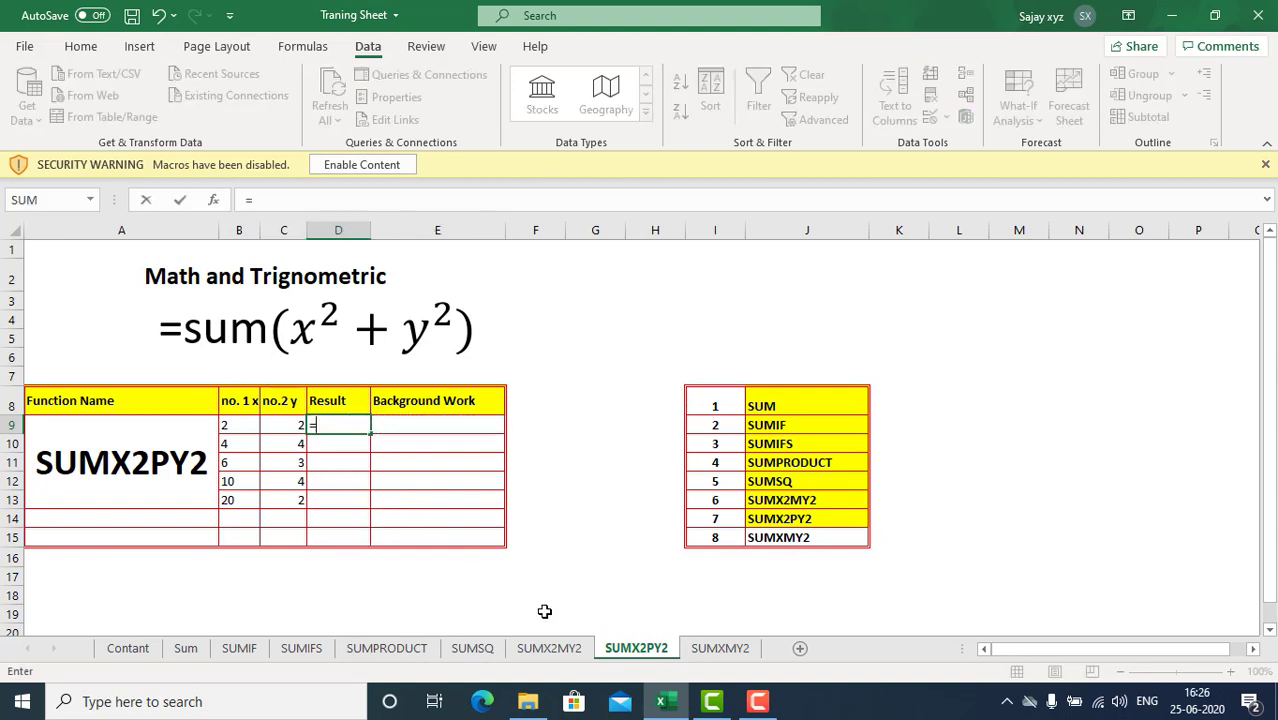
pyautogui.press('Down')
pyautogui.press('Down')
pyautogui.press('Down')
pyautogui.press('Down')
pyautogui.press('Down')
pyautogui.press('Down')
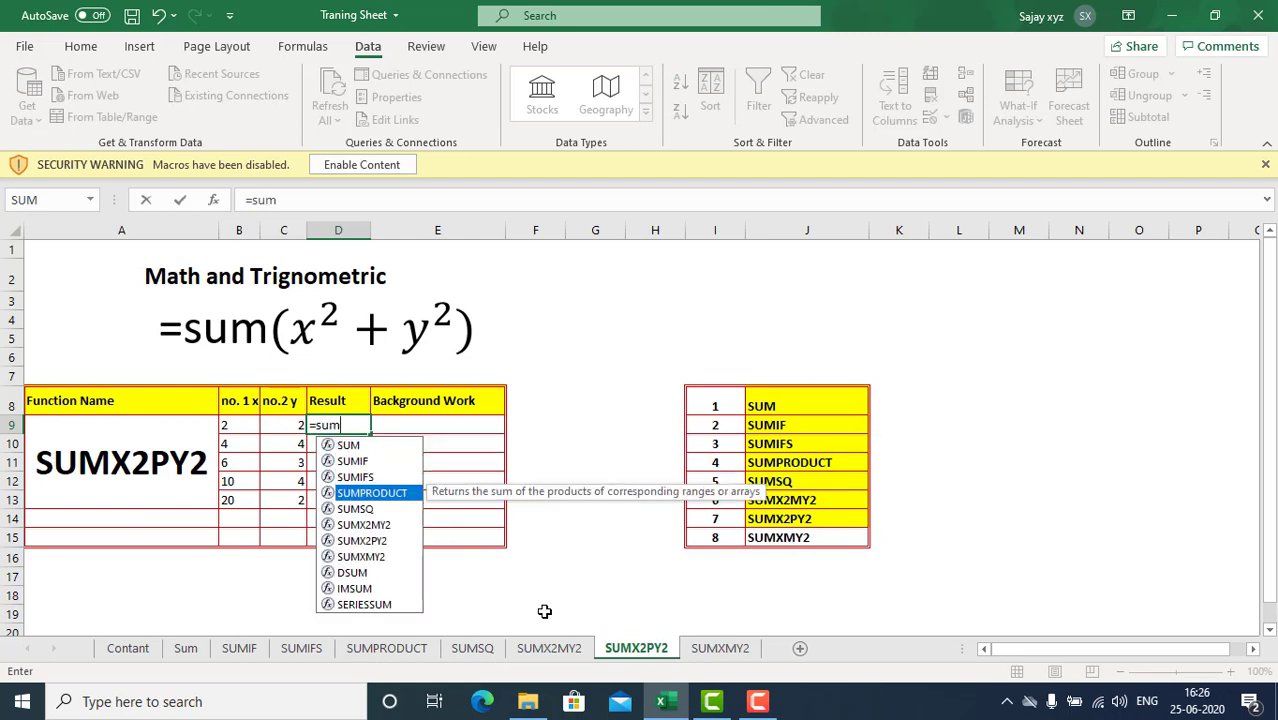
pyautogui.press('Tab')
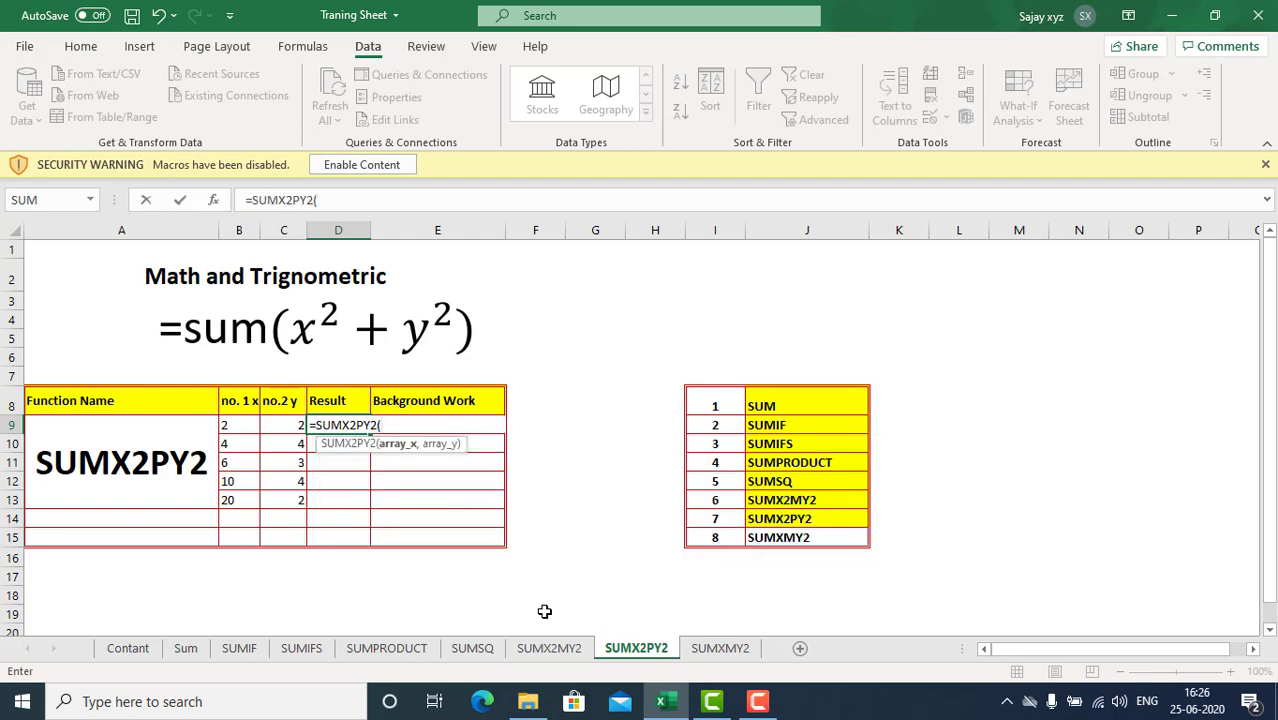
pyautogui.press('Left')
pyautogui.press('Left')
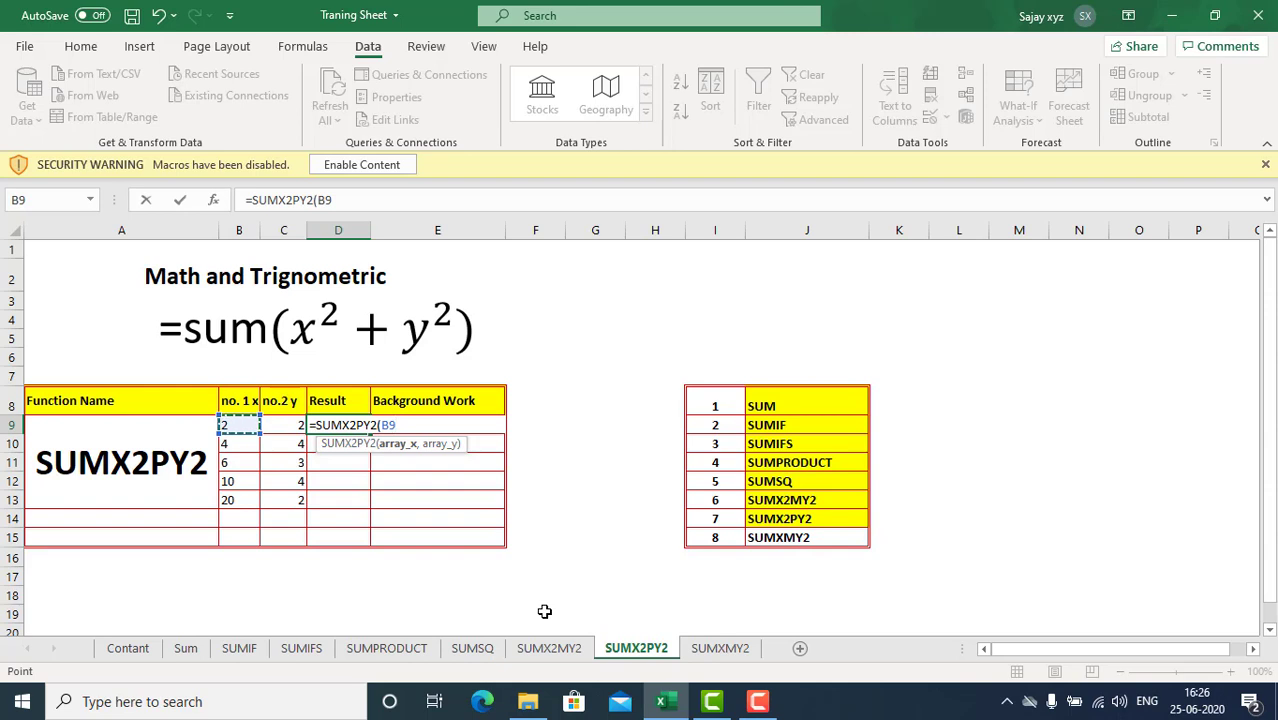
pyautogui.write(',')
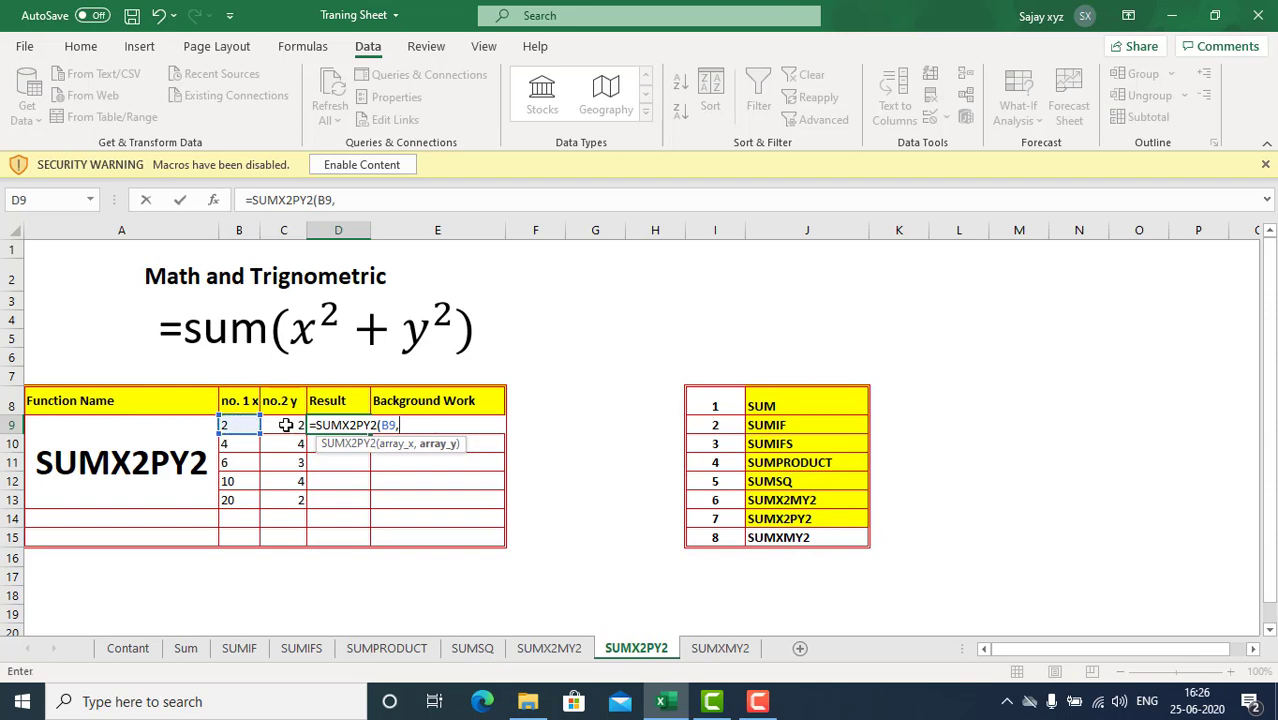
pyautogui.press('Left')
pyautogui.press('Return')
pyautogui.press('Up')
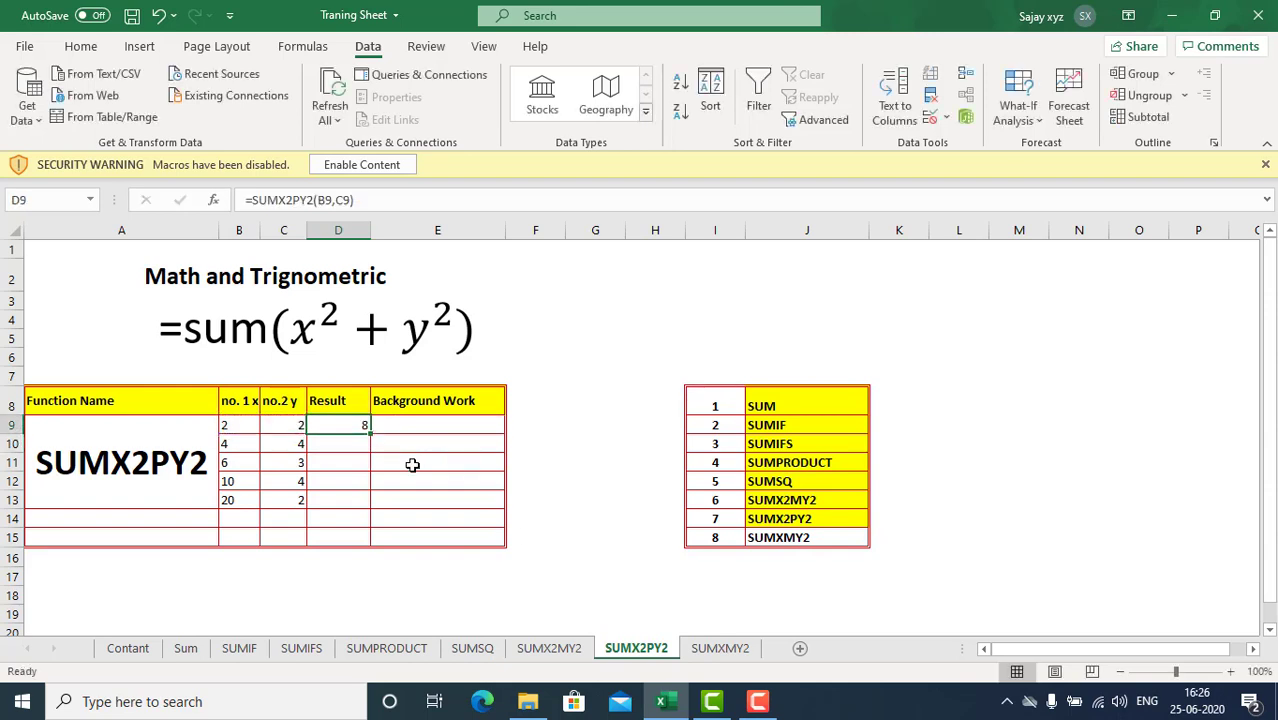
# Step: Enter =2^2 in E9 as the manual square of the x value
pyautogui.click(418, 424)
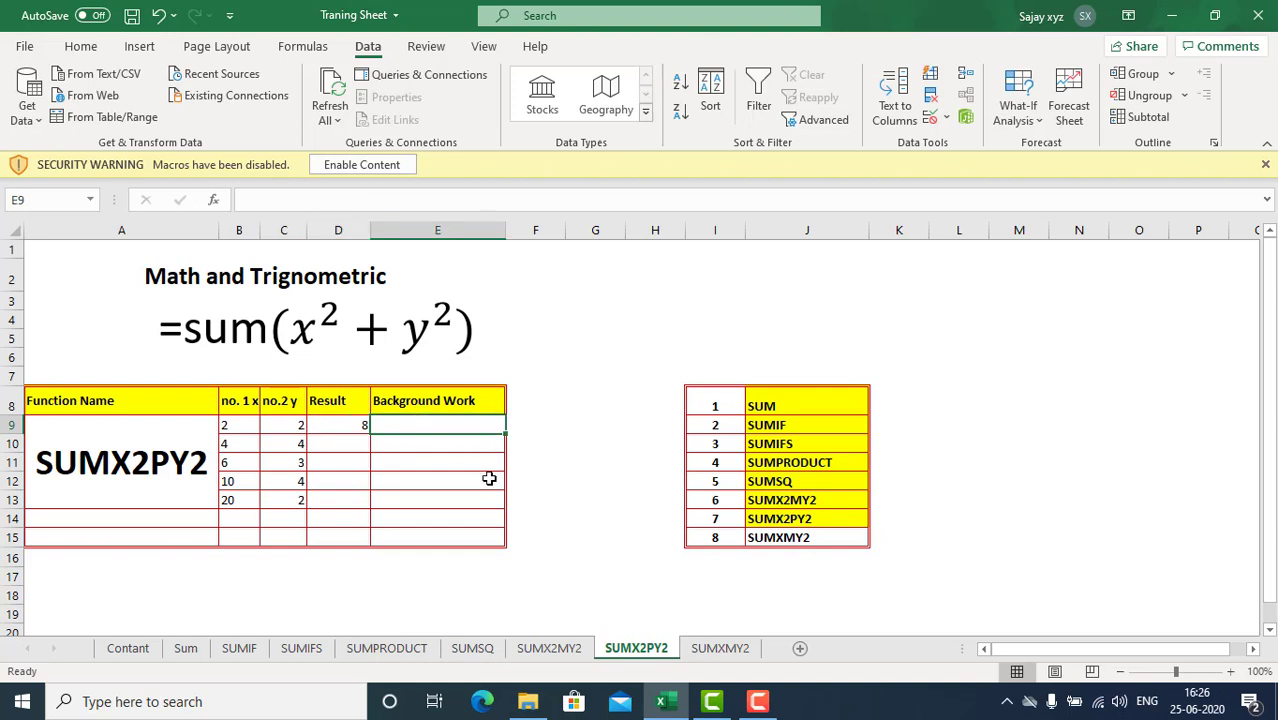
pyautogui.write('=2')
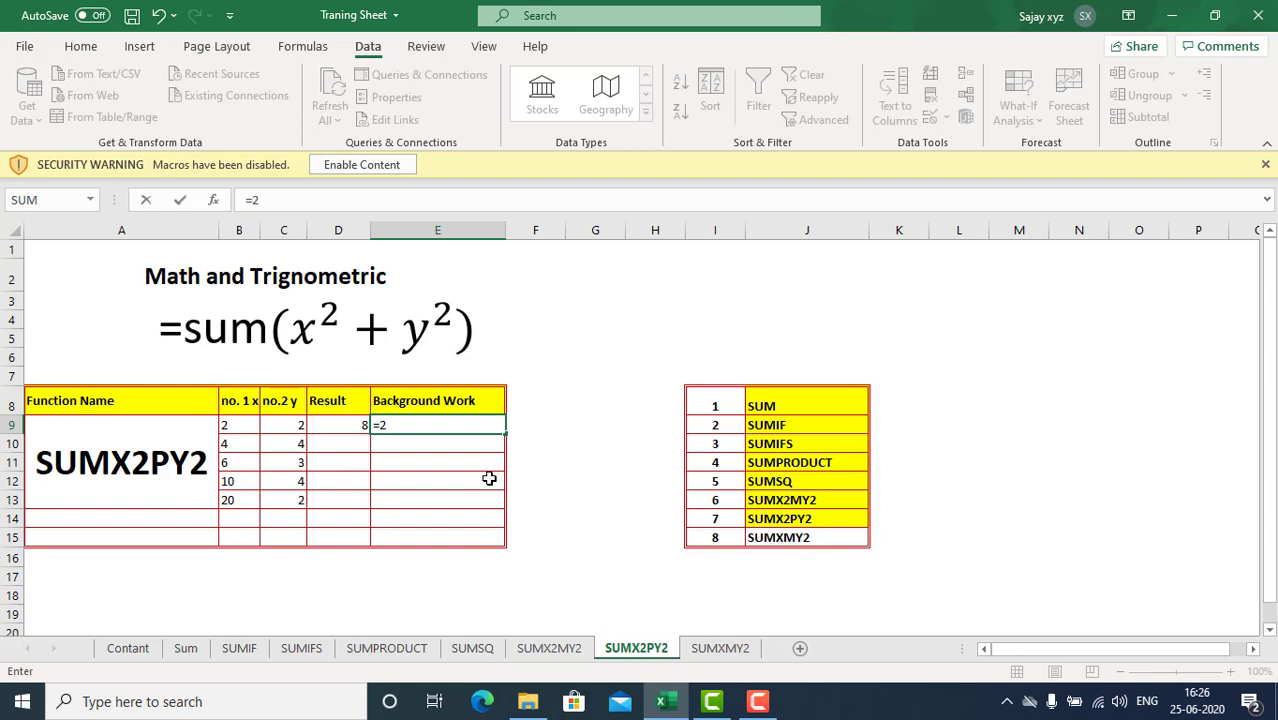
pyautogui.write('^2')
pyautogui.press('Return')
pyautogui.press('Up')
pyautogui.press('Right')
pyautogui.press('Left')
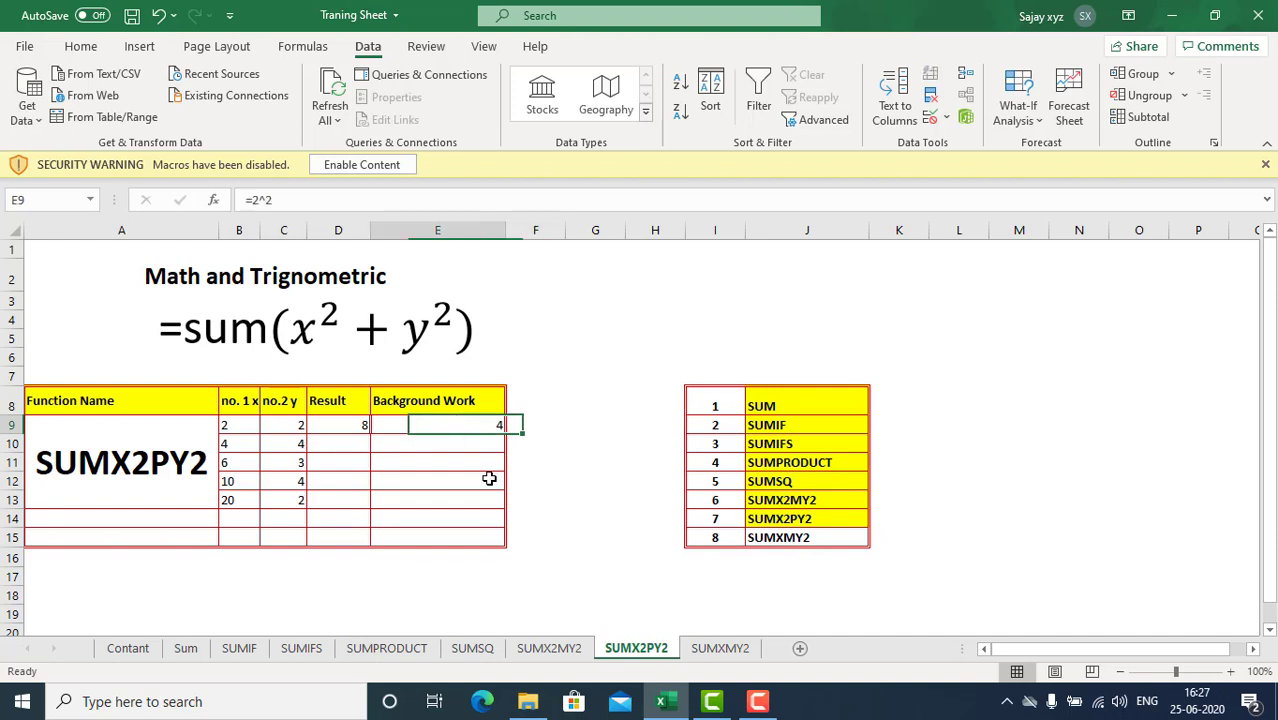
# Step: Enter =2^2 in F9 as the manual square of the y value
pyautogui.press('Right')
pyautogui.write('=2')
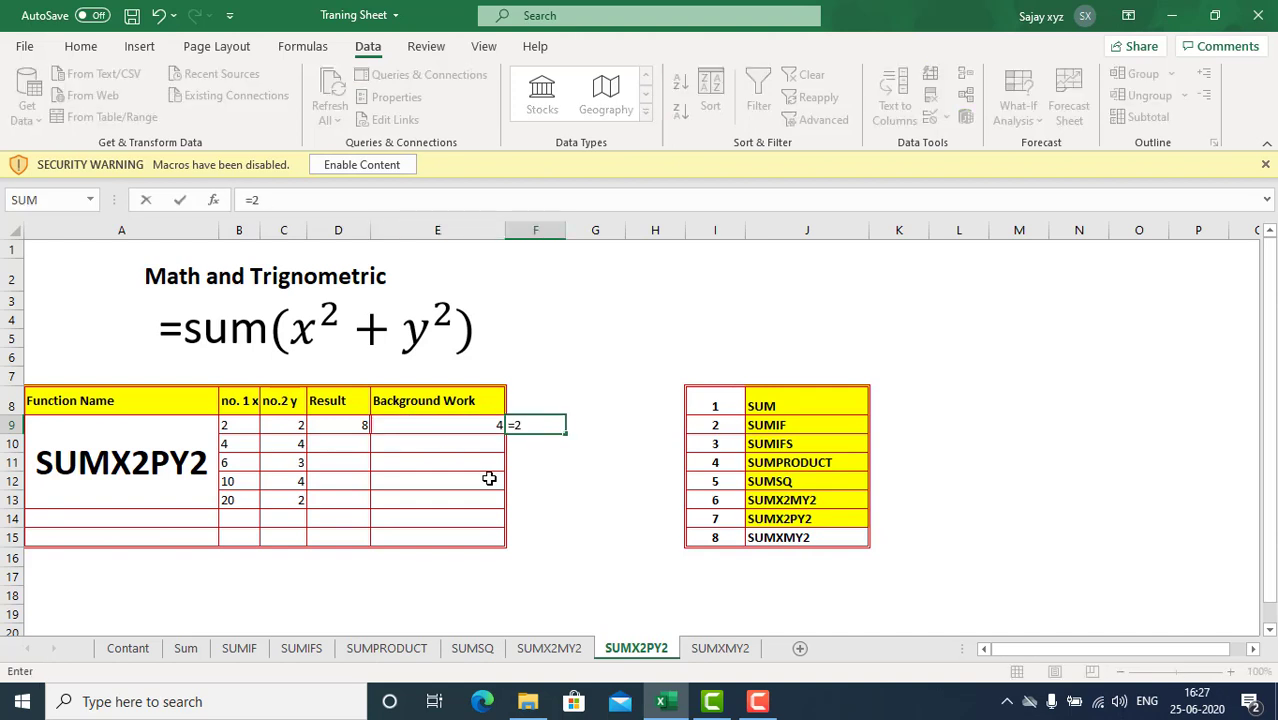
pyautogui.write('^2')
pyautogui.press('Return')
pyautogui.press('Up')
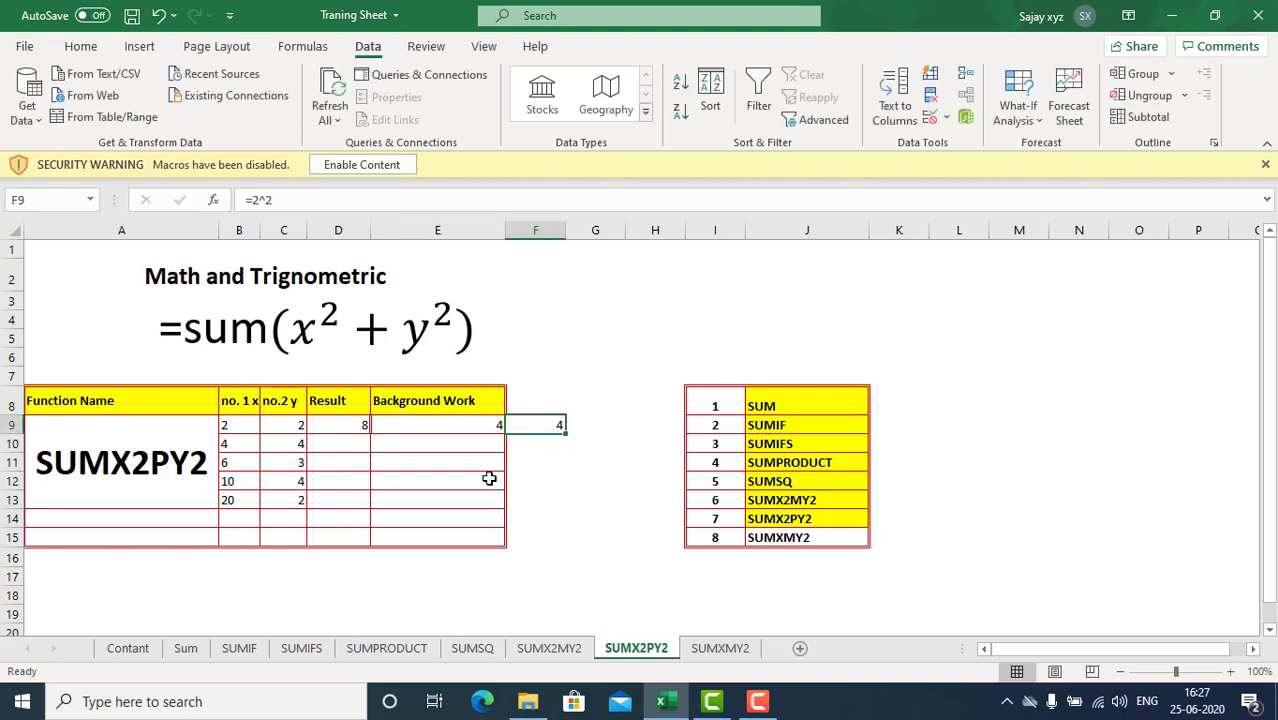
# Step: Clear the manual squares from E9:F9 and copy the SUMX2PY2 formula in D9 down through D13
pyautogui.hotkey('shift', 'Left')
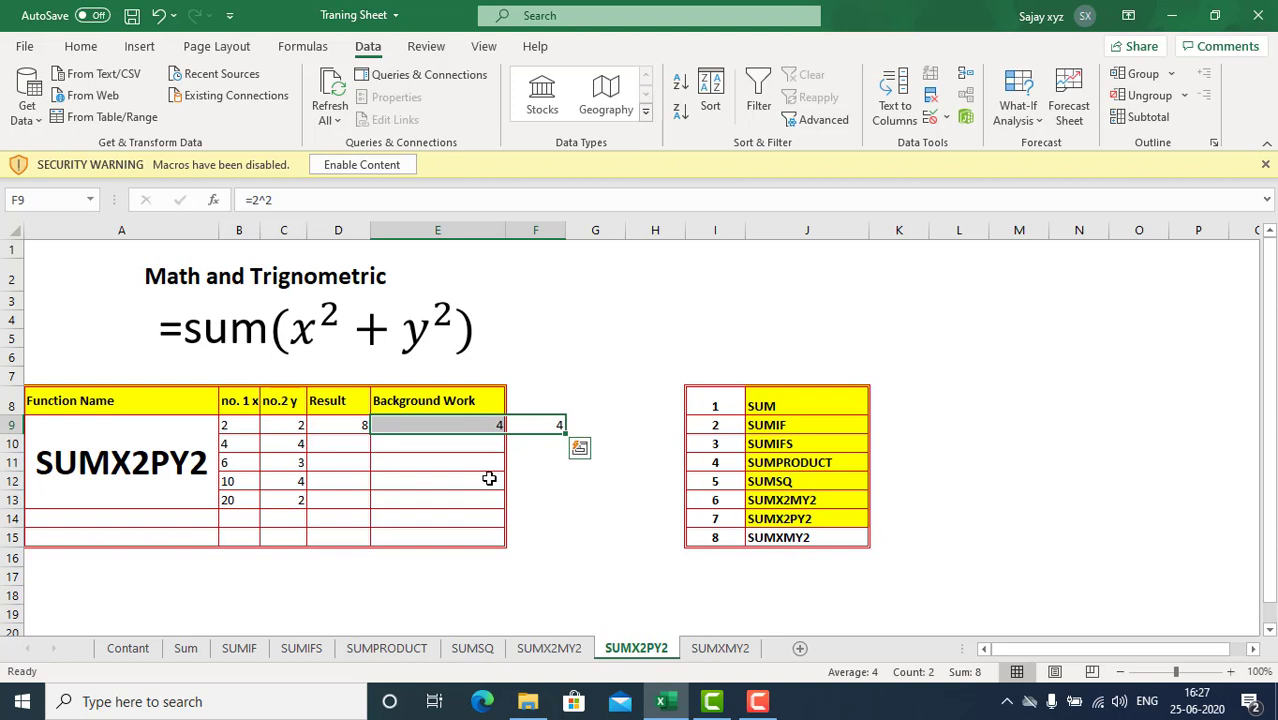
pyautogui.press('Delete')
pyautogui.press('Left')
pyautogui.press('Left')
pyautogui.hotkey('ctrl', 'c')
pyautogui.hotkey('shift', 'Down')
pyautogui.hotkey('shift', 'Down')
pyautogui.hotkey('shift', 'Down')
pyautogui.hotkey('shift', 'Down')
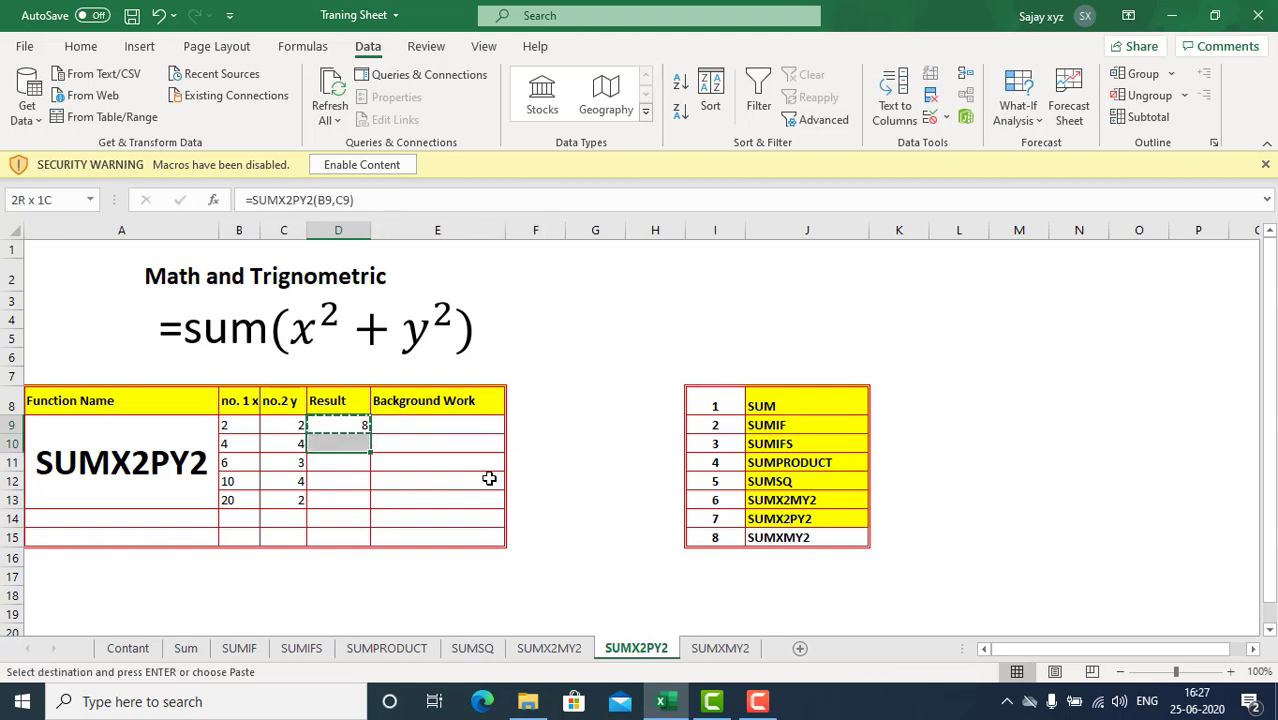
pyautogui.press('Return')
pyautogui.press('Down')
pyautogui.press('Down')
pyautogui.press('Down')
pyautogui.press('Down')
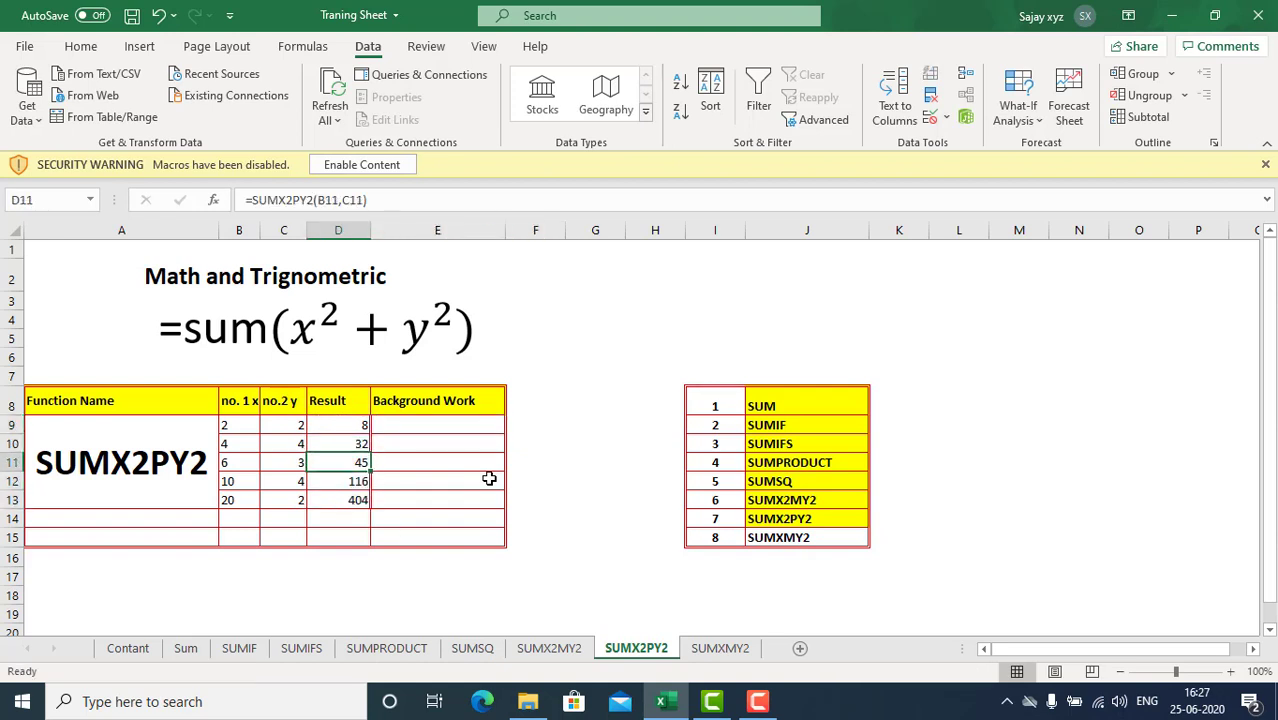
# Step: Try extending the SUMX2PY2 formula into D14, and clear that cell again
pyautogui.hotkey('ctrl', 'c')
pyautogui.press('Down')
pyautogui.press('Return')
pyautogui.press('Up')
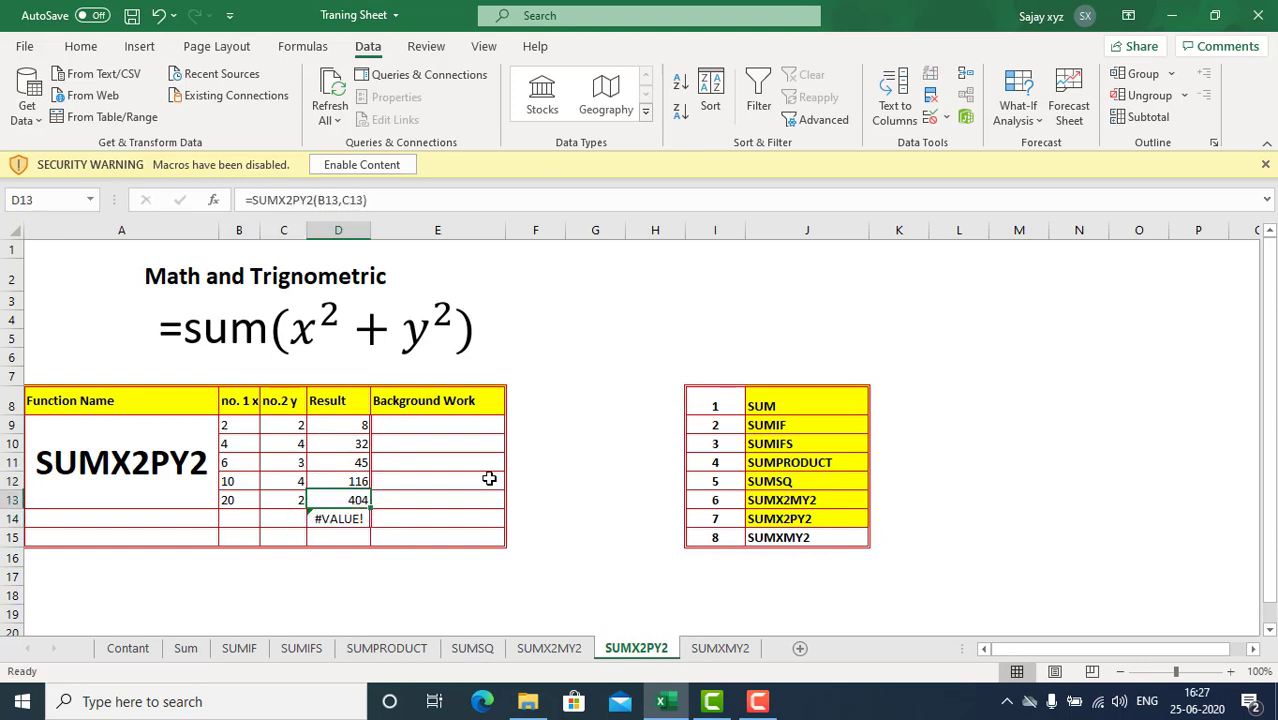
pyautogui.press('Down')
pyautogui.press('Delete')
pyautogui.press('Right')
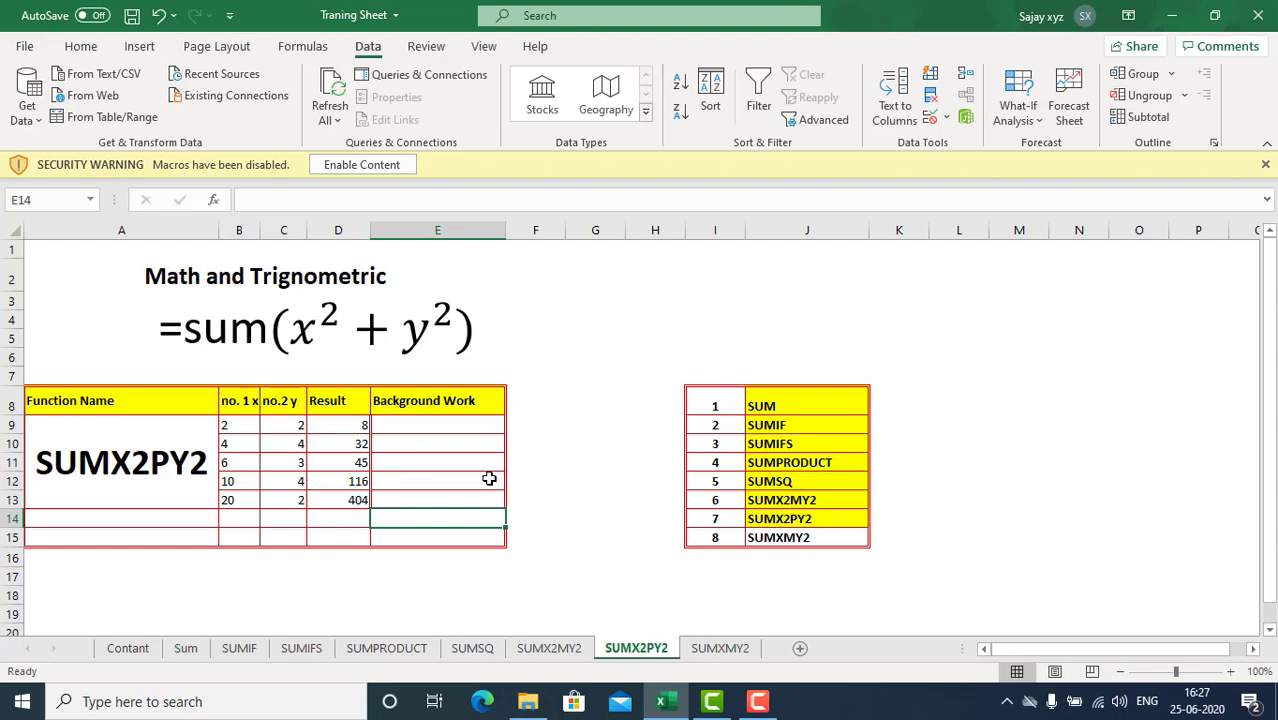
pyautogui.press('Left')
pyautogui.write('=su')
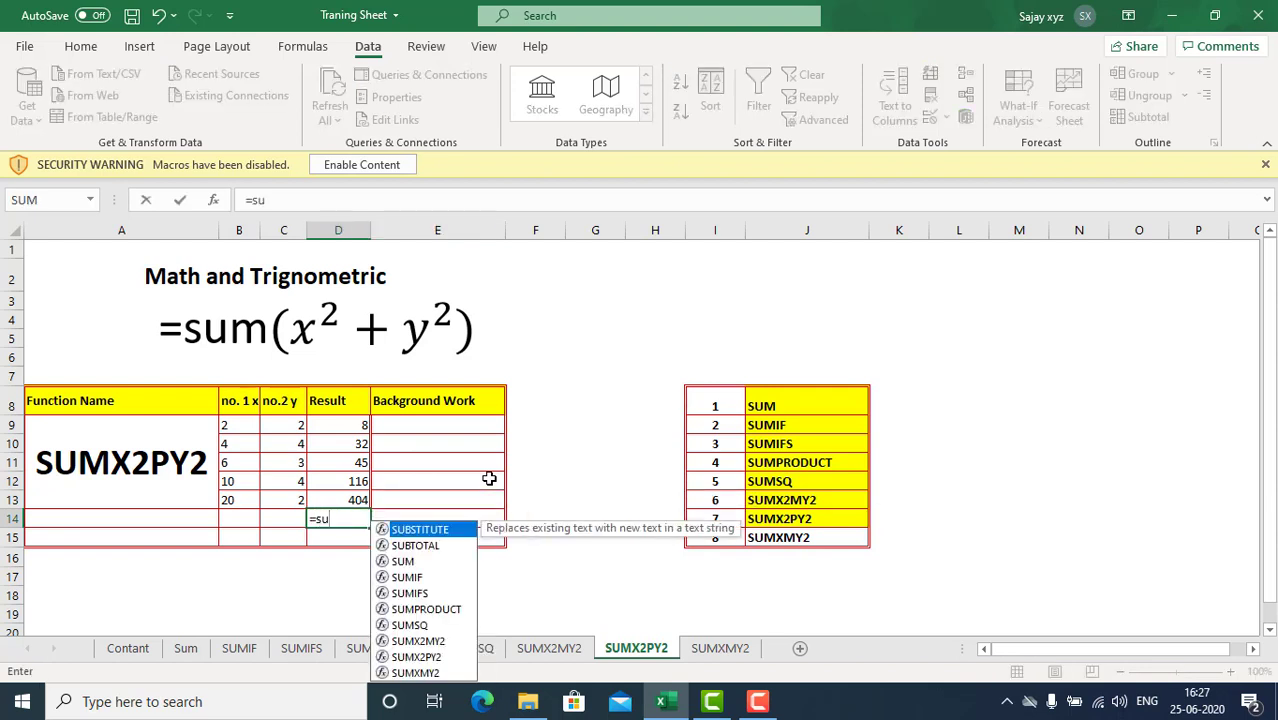
pyautogui.press('Tab')
pyautogui.press('Up')
pyautogui.press('Escape')
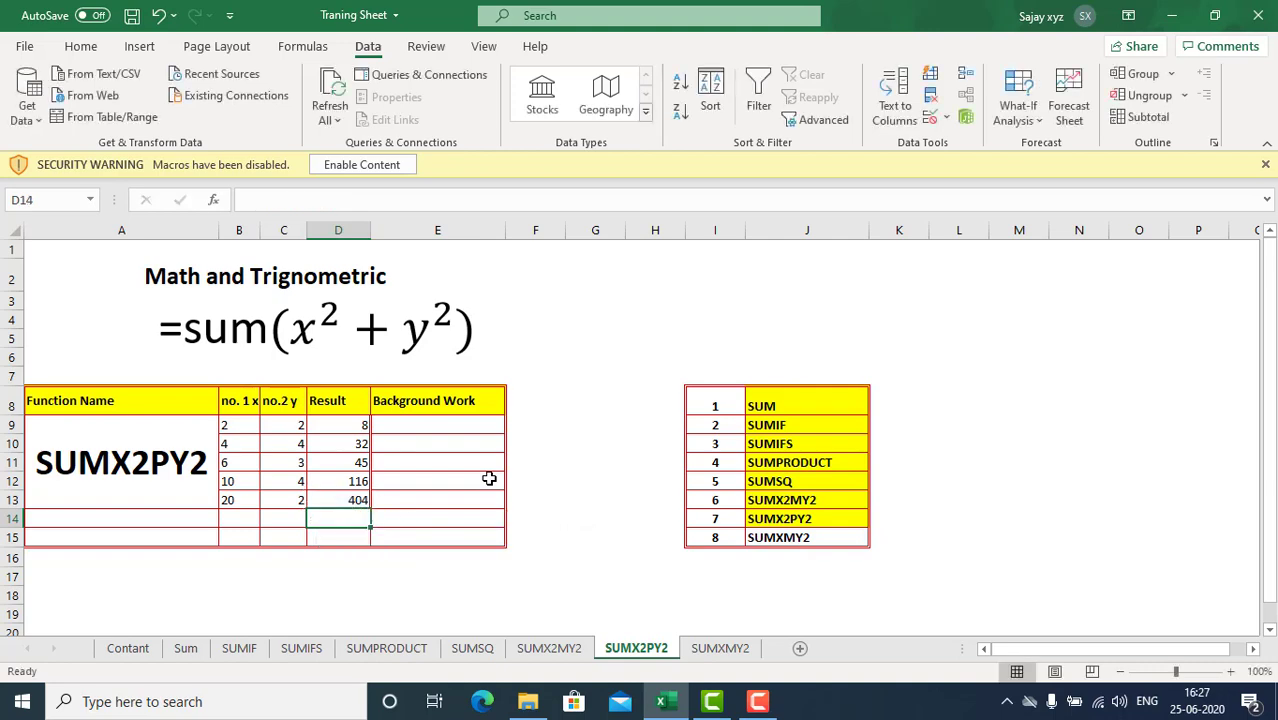
# Step: Enter =SUM(D9:D13) in D14 to total the individual SUMX2PY2 results
pyautogui.write('=sum')
pyautogui.press('Tab')
pyautogui.press('Up')
pyautogui.hotkey('shift', 'Up')
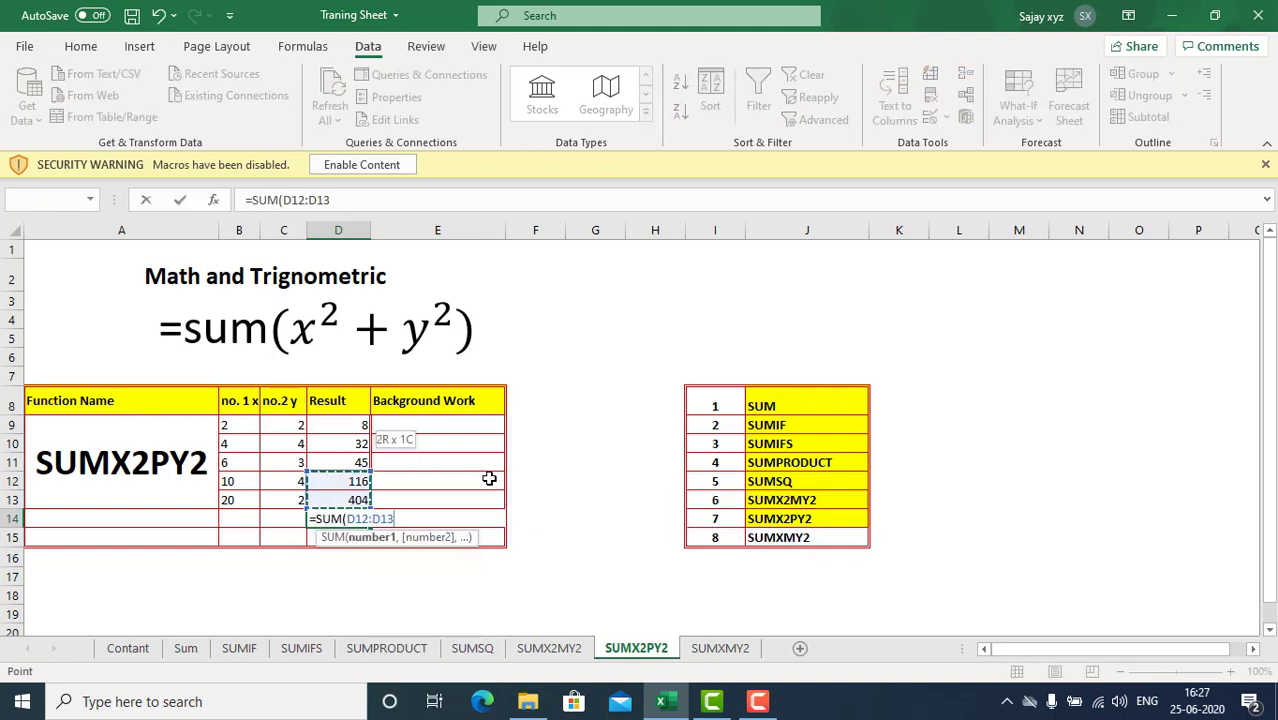
pyautogui.hotkey('shift', 'Up')
pyautogui.hotkey('shift', 'Up')
pyautogui.hotkey('shift', 'Up')
pyautogui.press('Return')
pyautogui.press('Up')
pyautogui.press('Right')
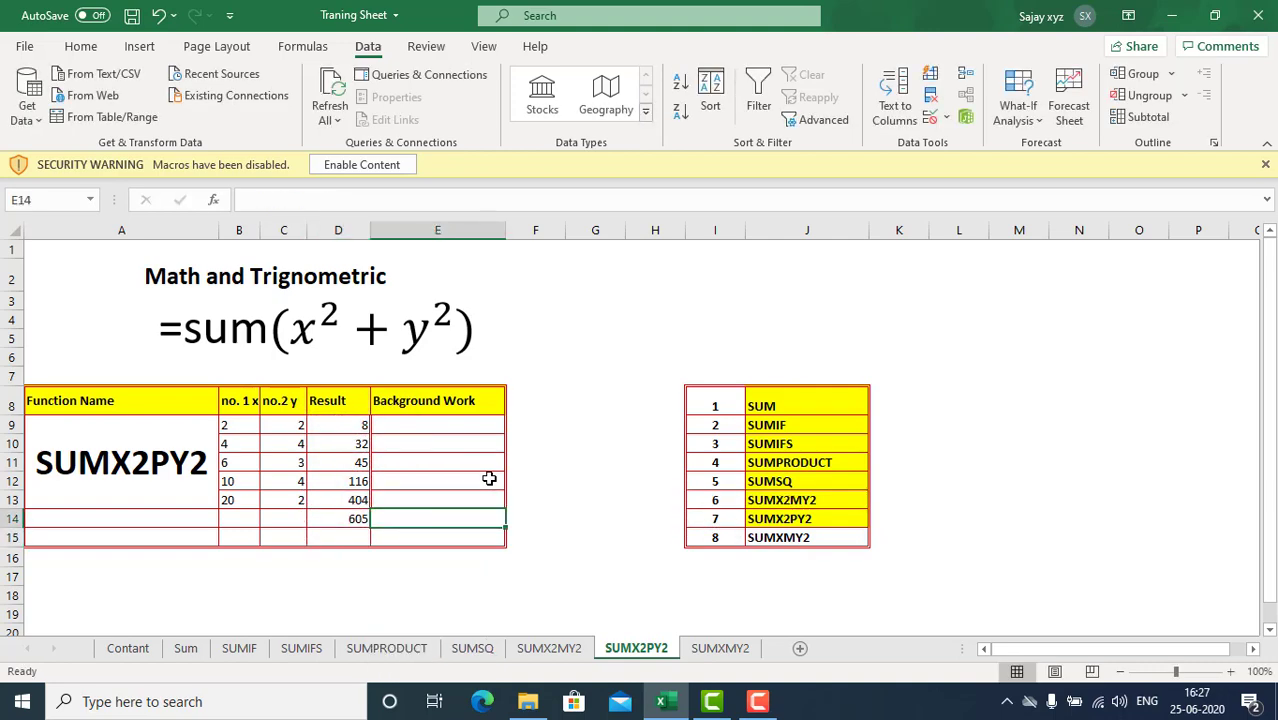
# Step: Enter =SUMX2PY2(B9:B13,C9:C13) in E14 to calculate the total directly from the x and y ranges
pyautogui.write('=sum')
pyautogui.press('Down')
pyautogui.press('Down')
pyautogui.press('Down')
pyautogui.press('Down')
pyautogui.press('Down')
pyautogui.press('Down')
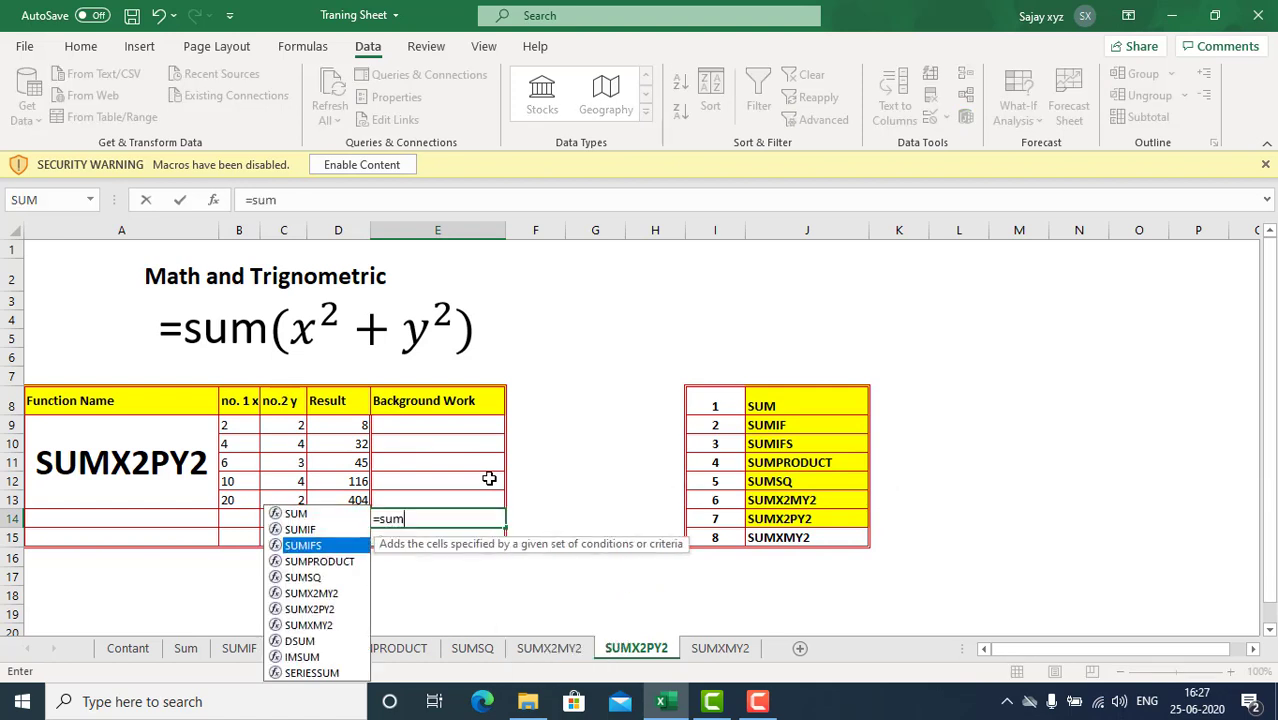
pyautogui.press('Tab')
pyautogui.press('Left')
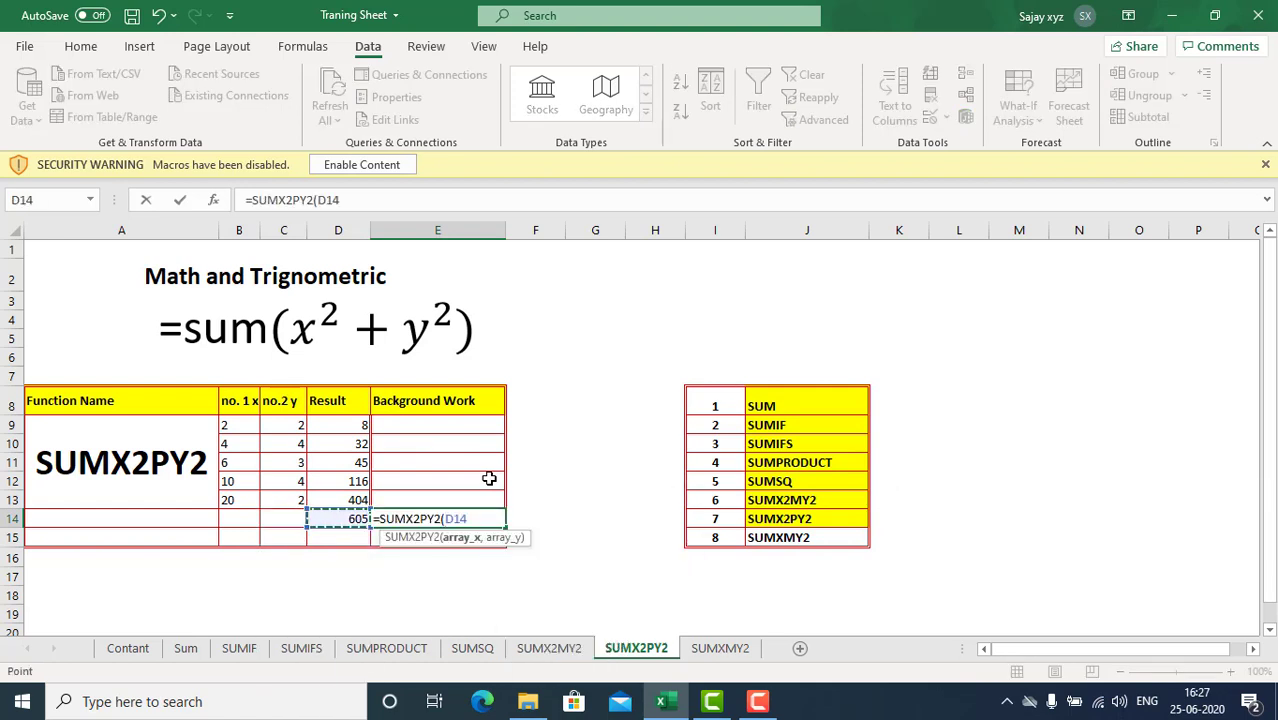
pyautogui.press('Left')
pyautogui.press('Left')
pyautogui.press('Up')
pyautogui.hotkey('shift', 'Up')
pyautogui.hotkey('shift', 'Up')
pyautogui.hotkey('shift', 'Up')
pyautogui.hotkey('shift', 'Up')
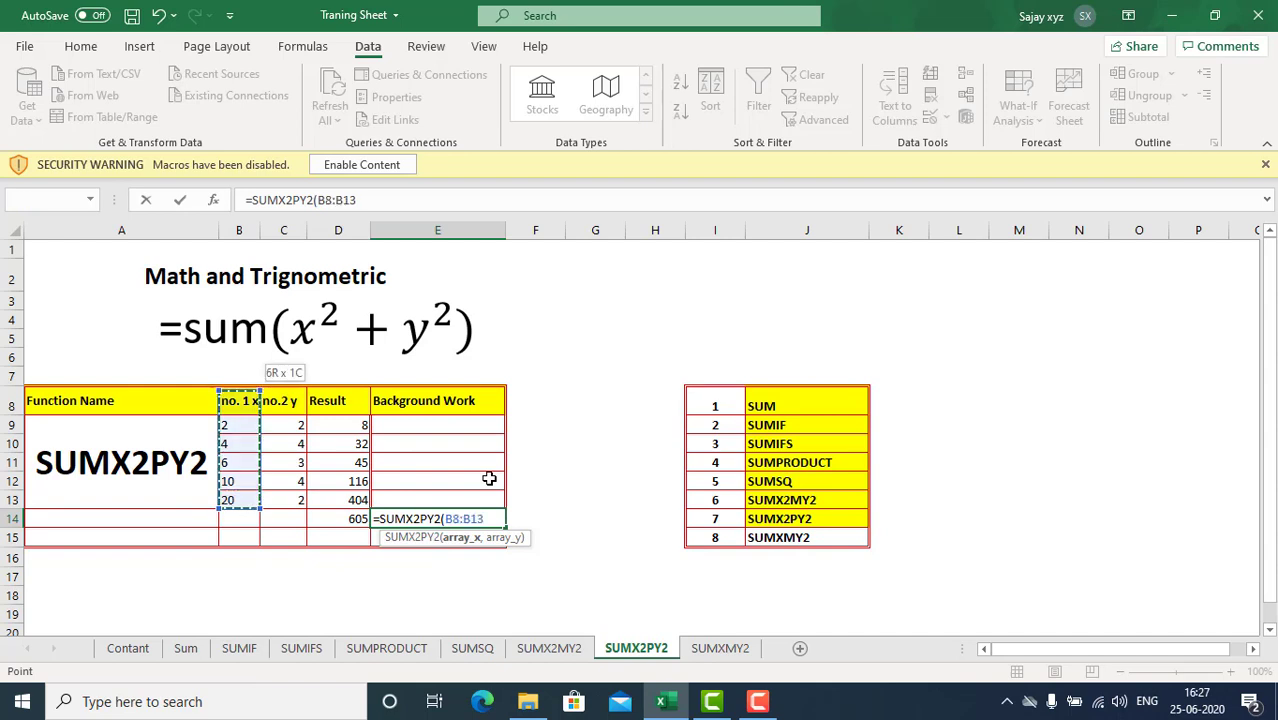
pyautogui.write(',')
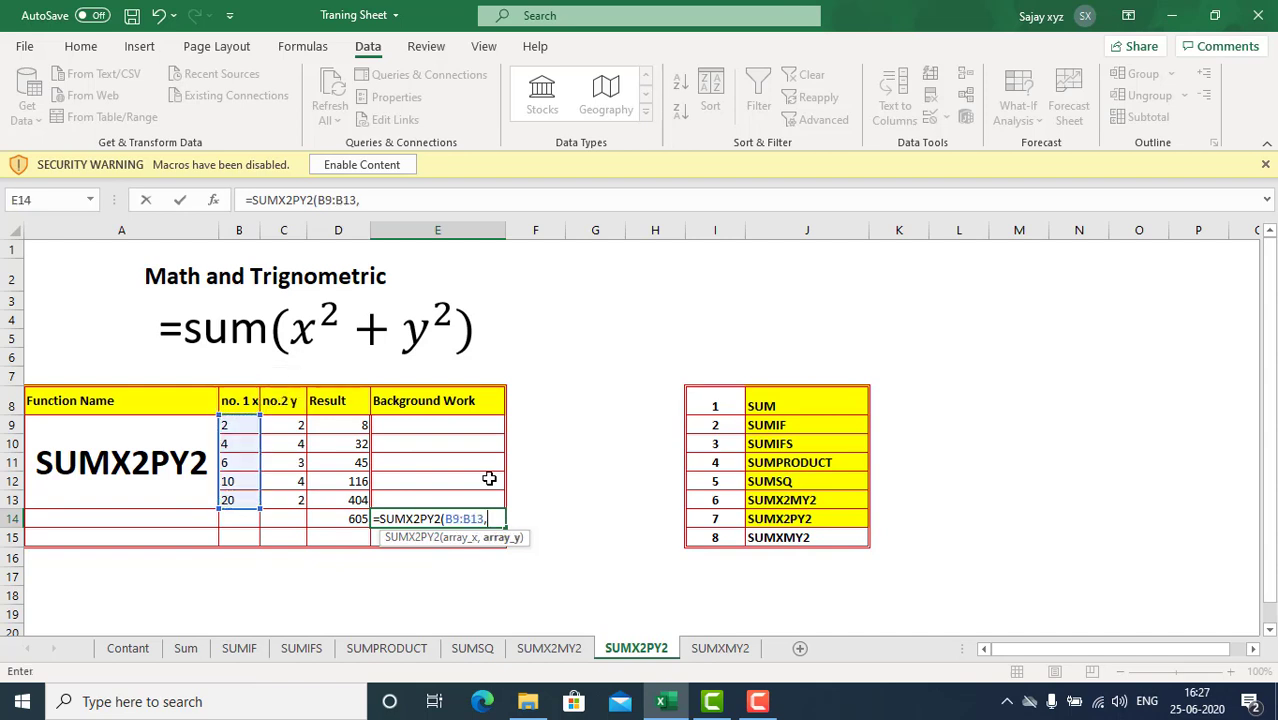
pyautogui.moveTo(300, 425); pyautogui.dragTo(296, 500)
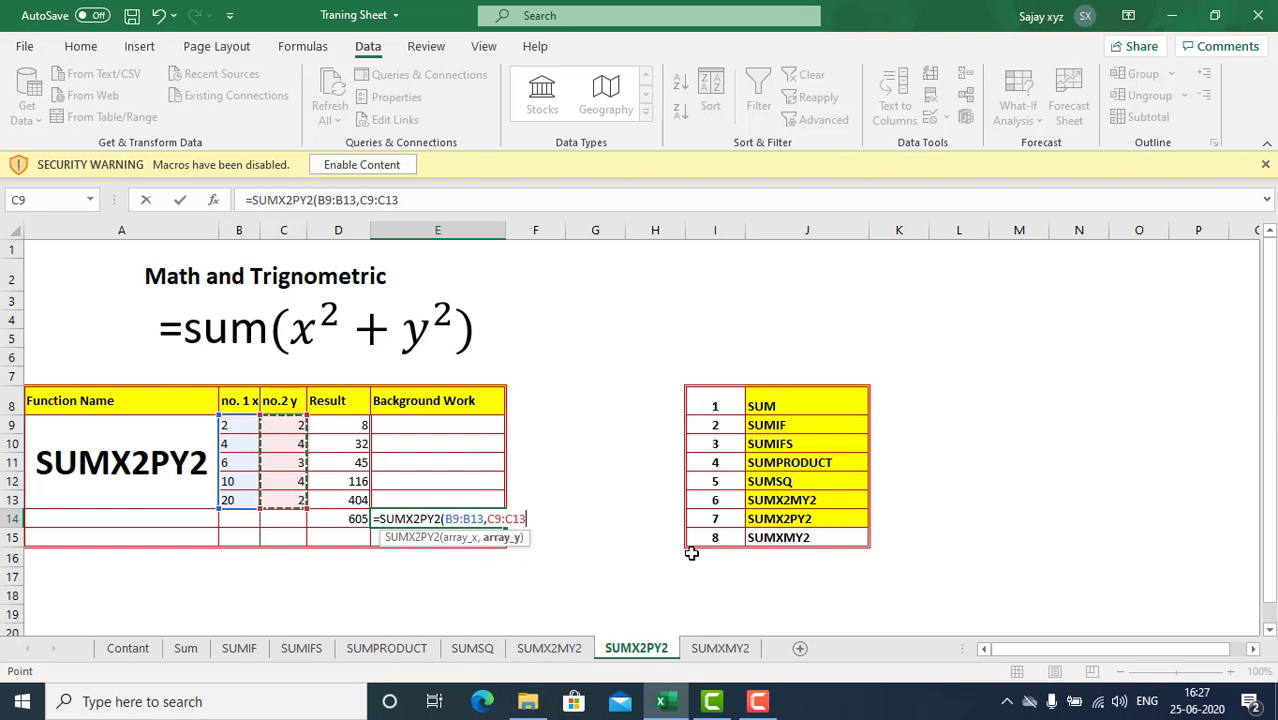
pyautogui.press('Return')
pyautogui.press('Up')
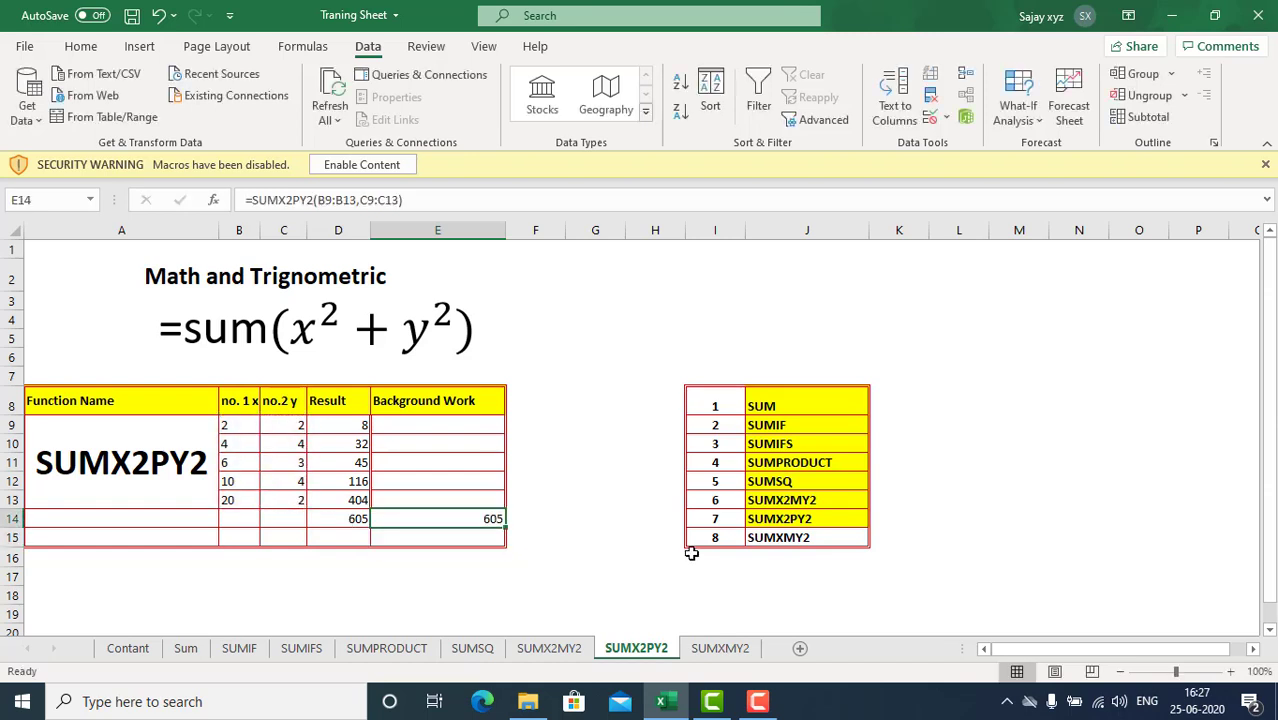
# Step: Enter =20^2 in E13 as the manual square of the last row's x value
pyautogui.press('Right')
pyautogui.press('Left')
pyautogui.press('Up')
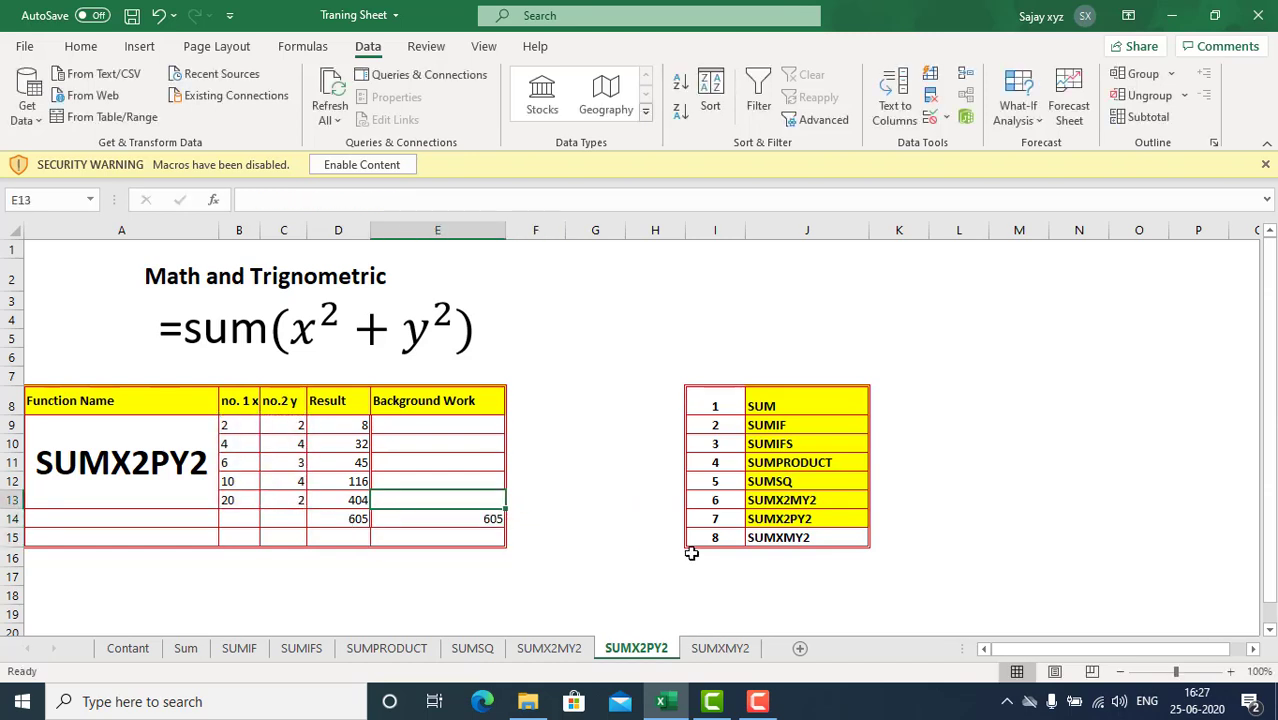
pyautogui.write('=')
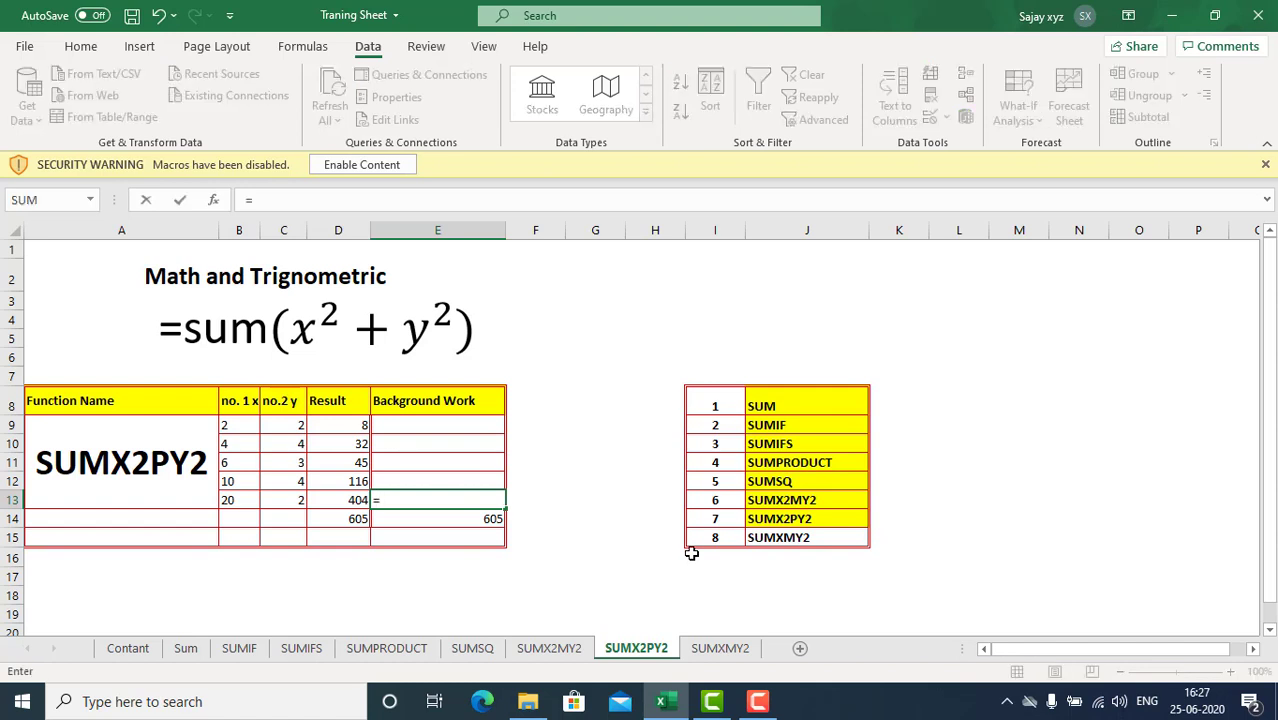
pyautogui.write('20^2')
pyautogui.press('Return')
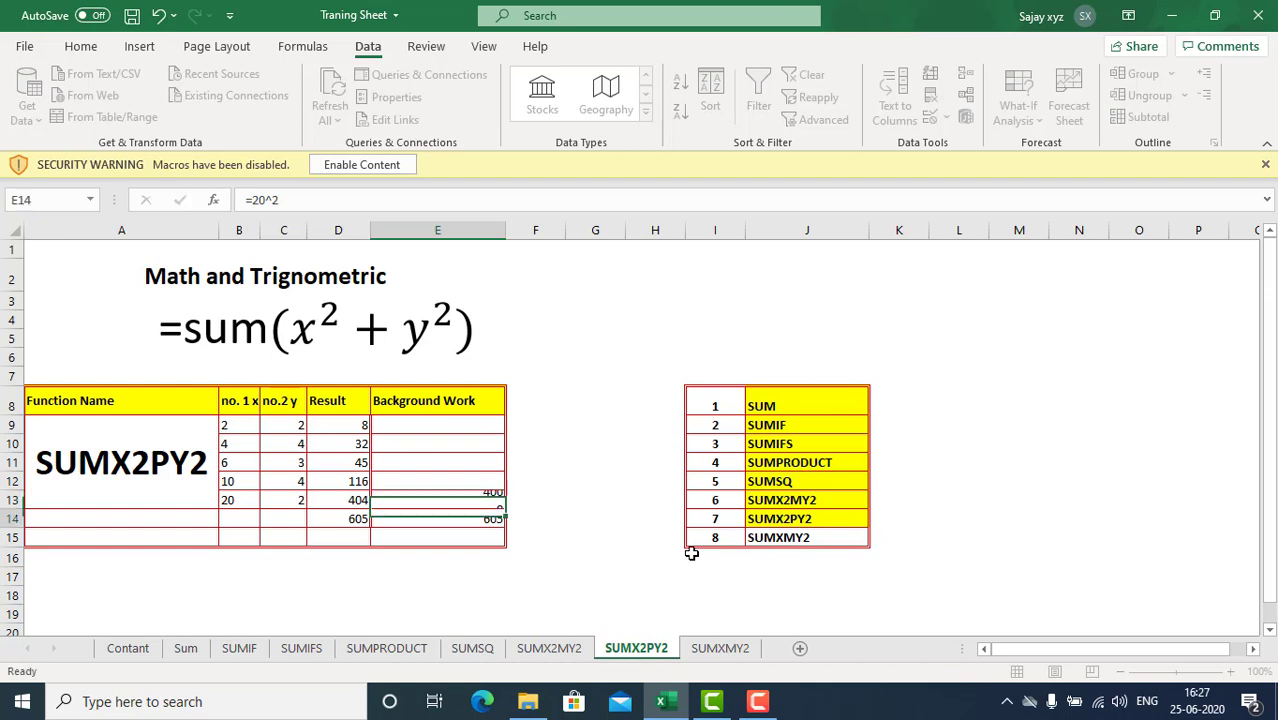
# Step: Enter =2^2 in F13 as the manual square of the y value and select both squares to check their sum
pyautogui.press('Up')
pyautogui.press('Right')
pyautogui.write('=2')
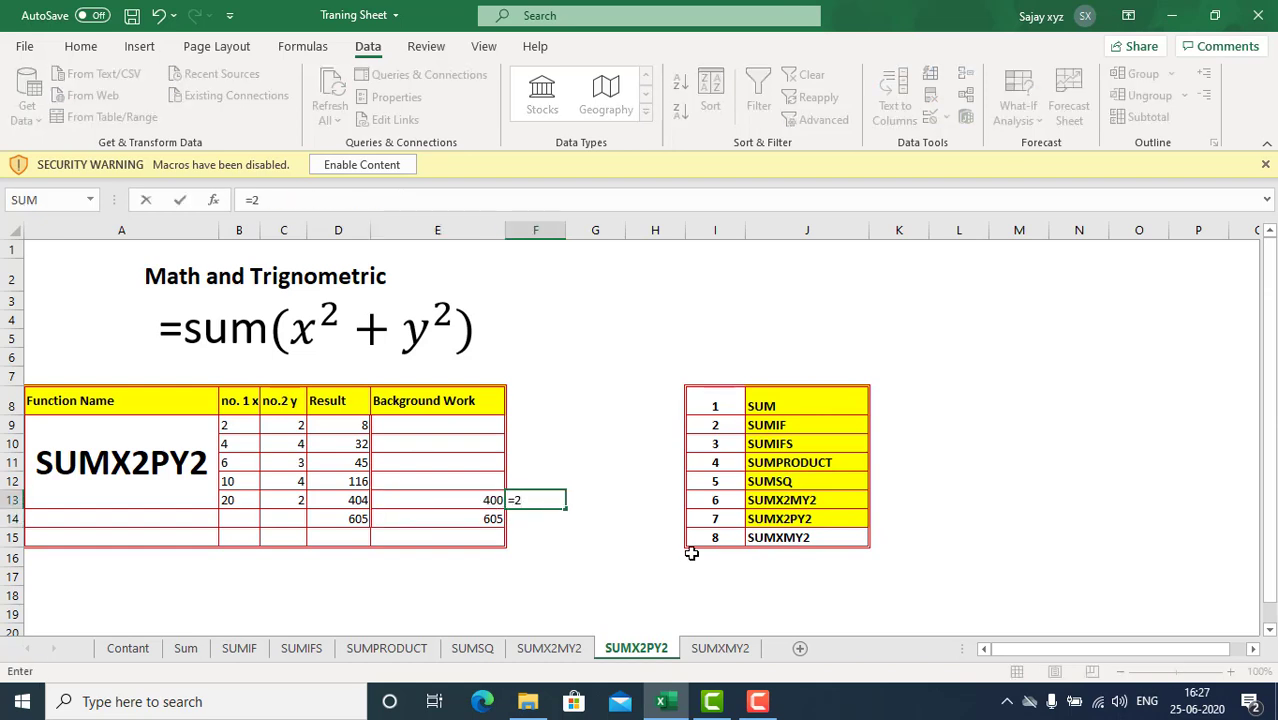
pyautogui.write('^2')
pyautogui.hotkey('ctrl', 'Return')
pyautogui.hotkey('shift', 'Left')
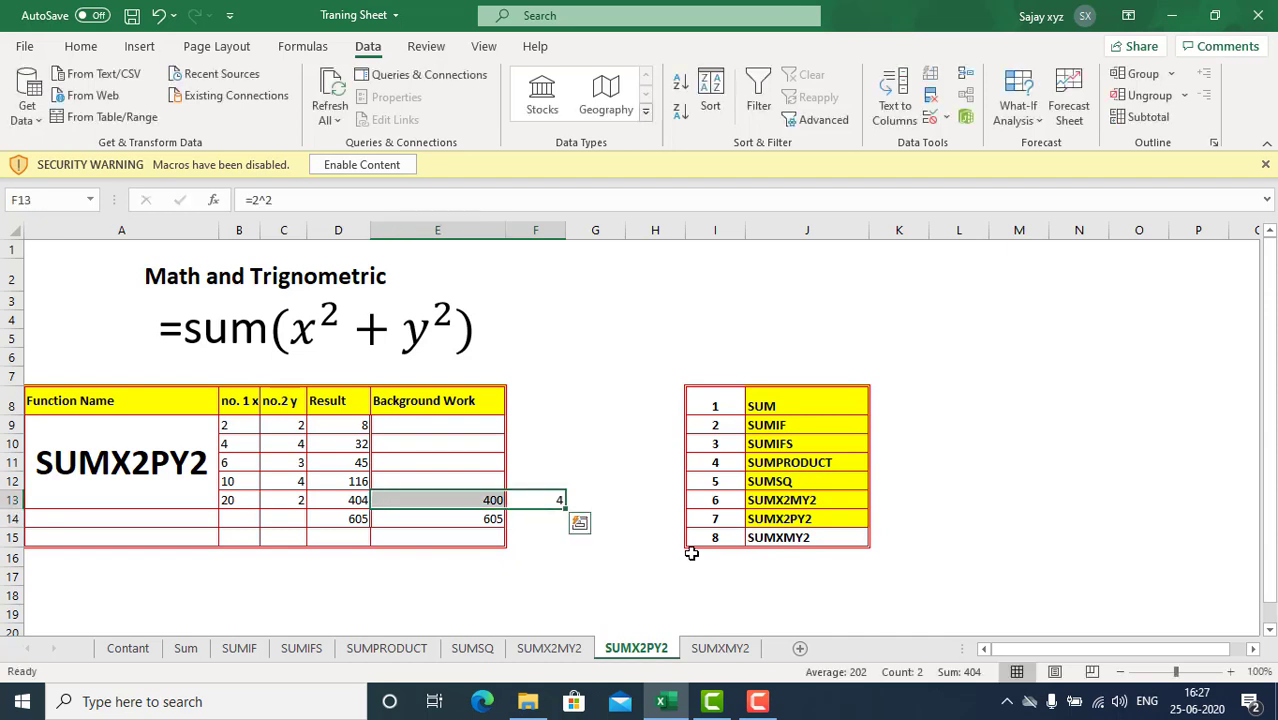
# Step: Add the two manual squares with =E13+F13 in G13
pyautogui.press('Right')
pyautogui.write('=')
pyautogui.press('Left')
pyautogui.press('Left')
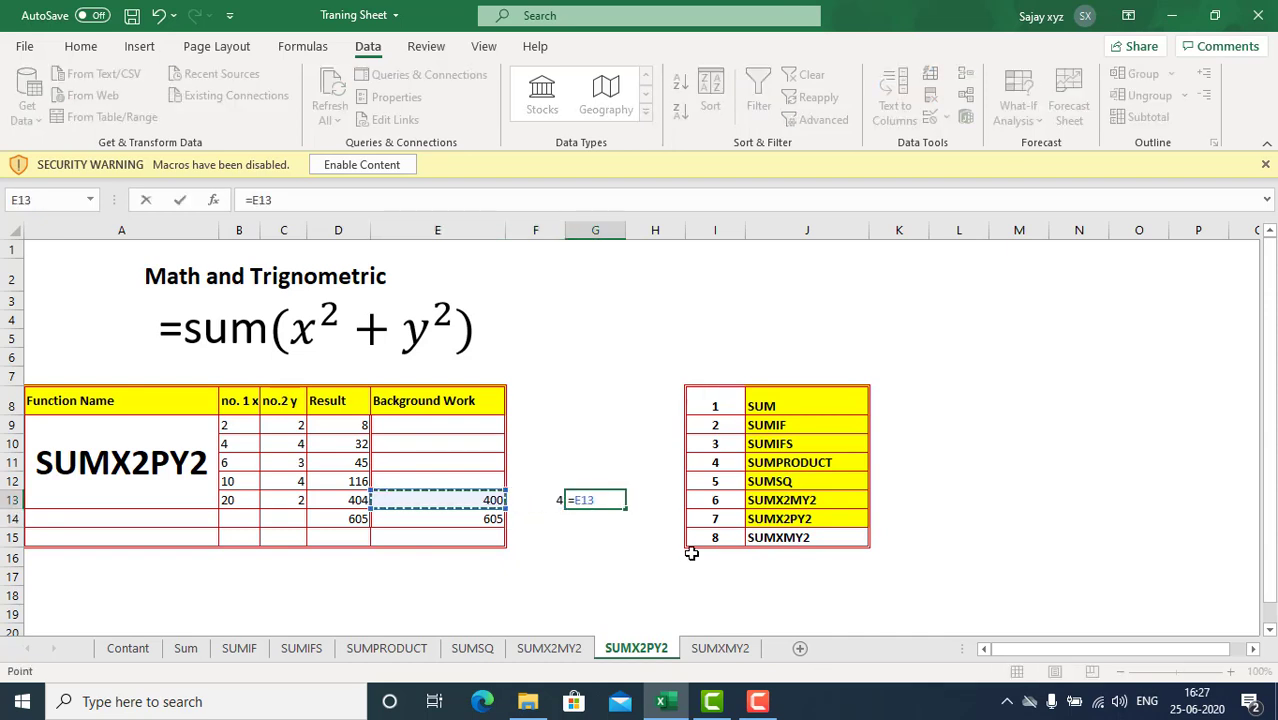
pyautogui.write('+')
pyautogui.press('Left')
pyautogui.hotkey('ctrl', 'Return')
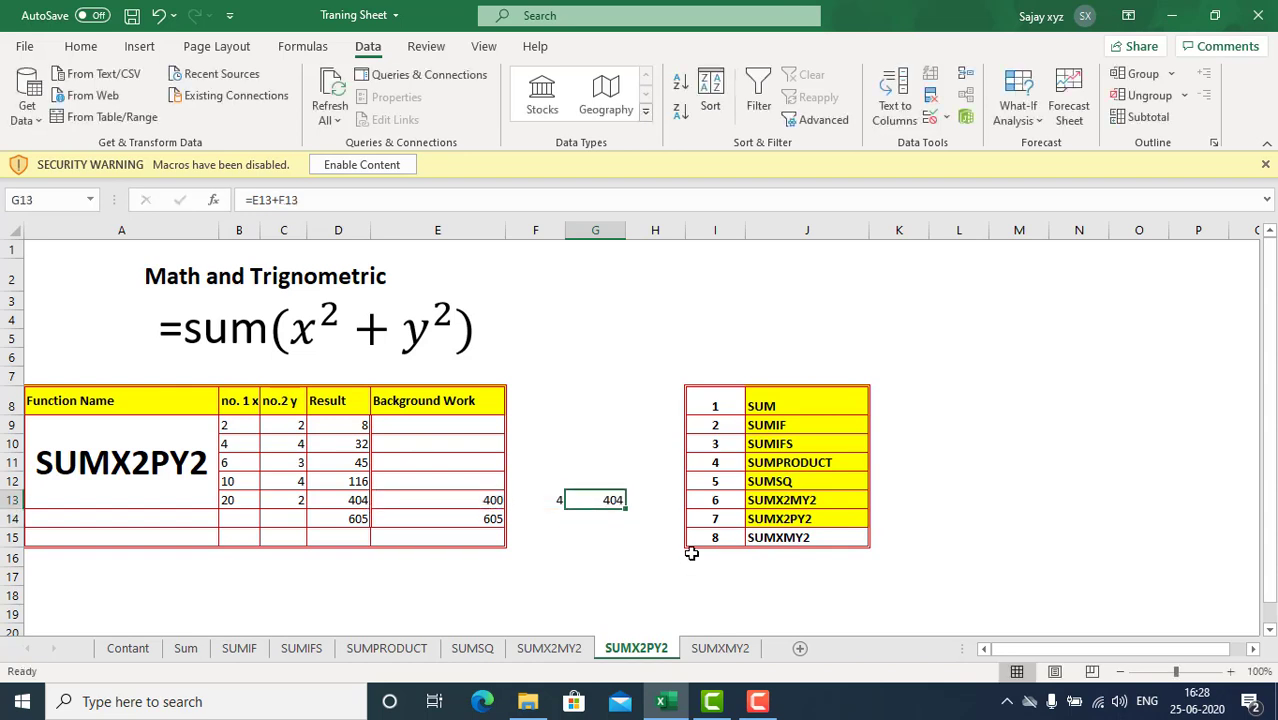
# Step: Clear the check values from F13:G13 and save the workbook
pyautogui.hotkey('shift', 'Left')
pyautogui.press('Delete')
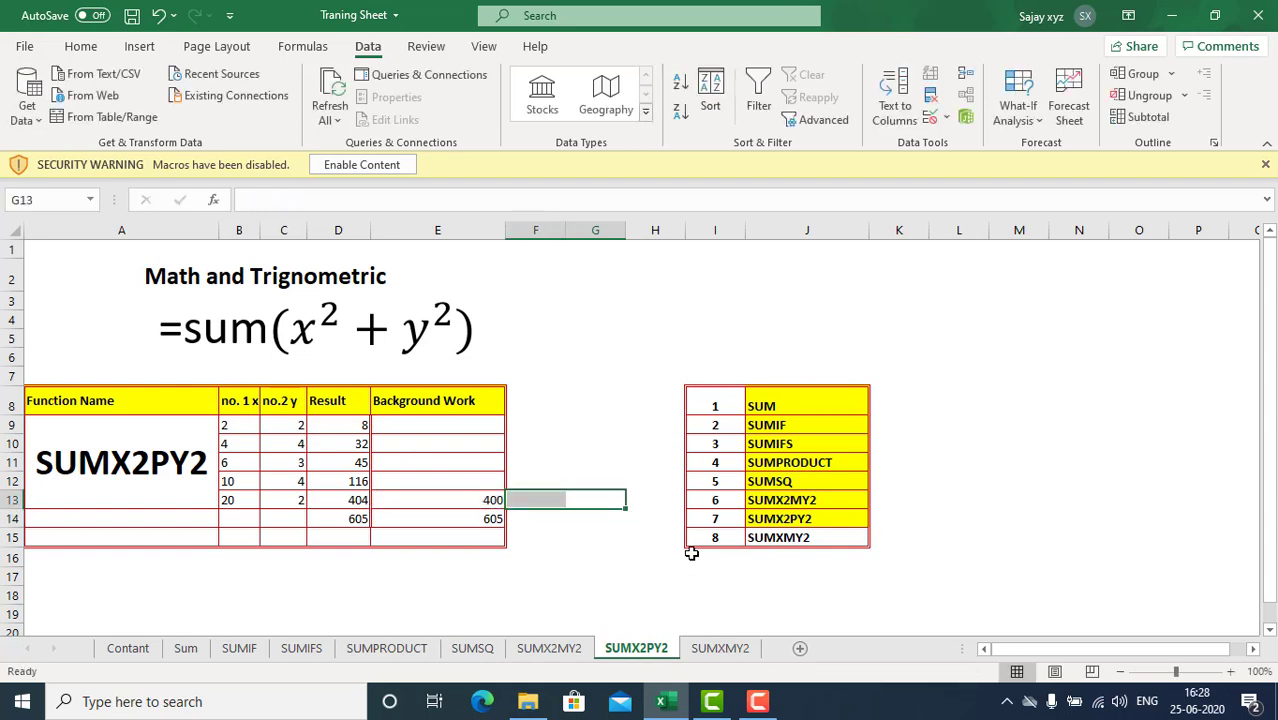
pyautogui.press('Left')
pyautogui.press('Left')
pyautogui.press('Left')
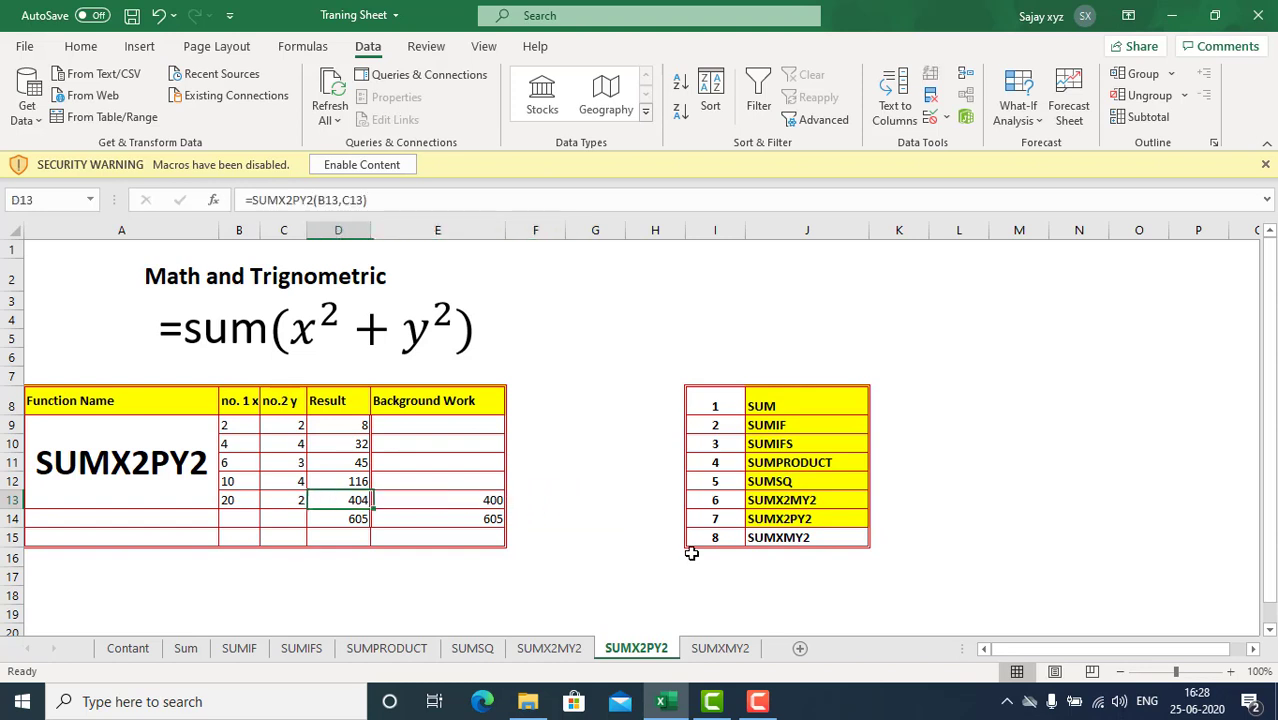
pyautogui.hotkey('ctrl', 's')
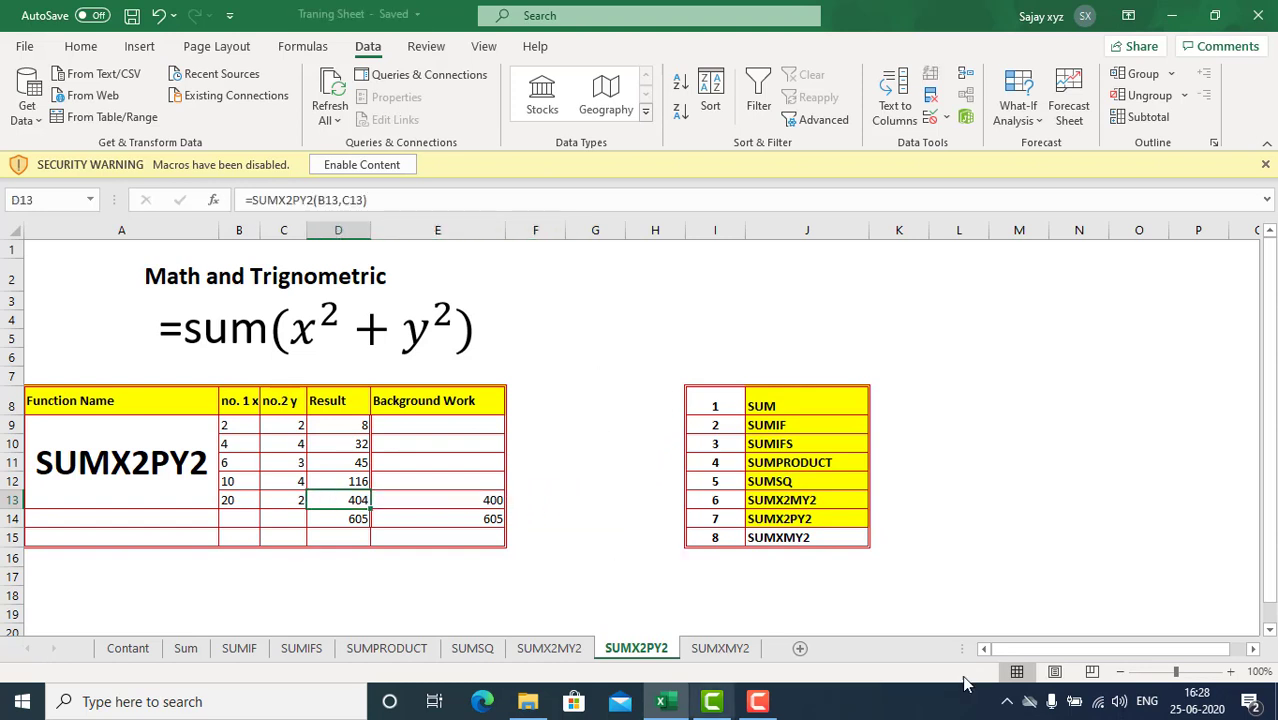
# Step: Point out SUMXMY2 in the function list and go to the first result cell, D9, on the SUMXMY2 sheet
pyautogui.click(772, 545)
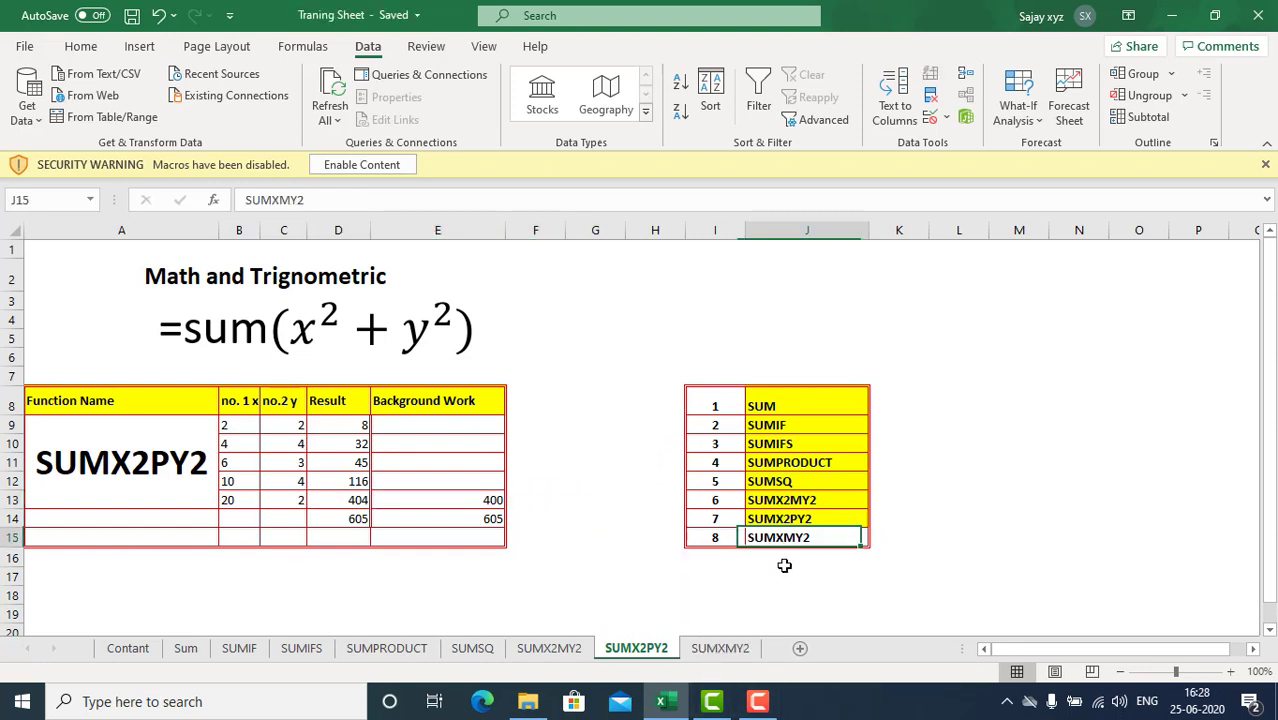
pyautogui.click(724, 650)
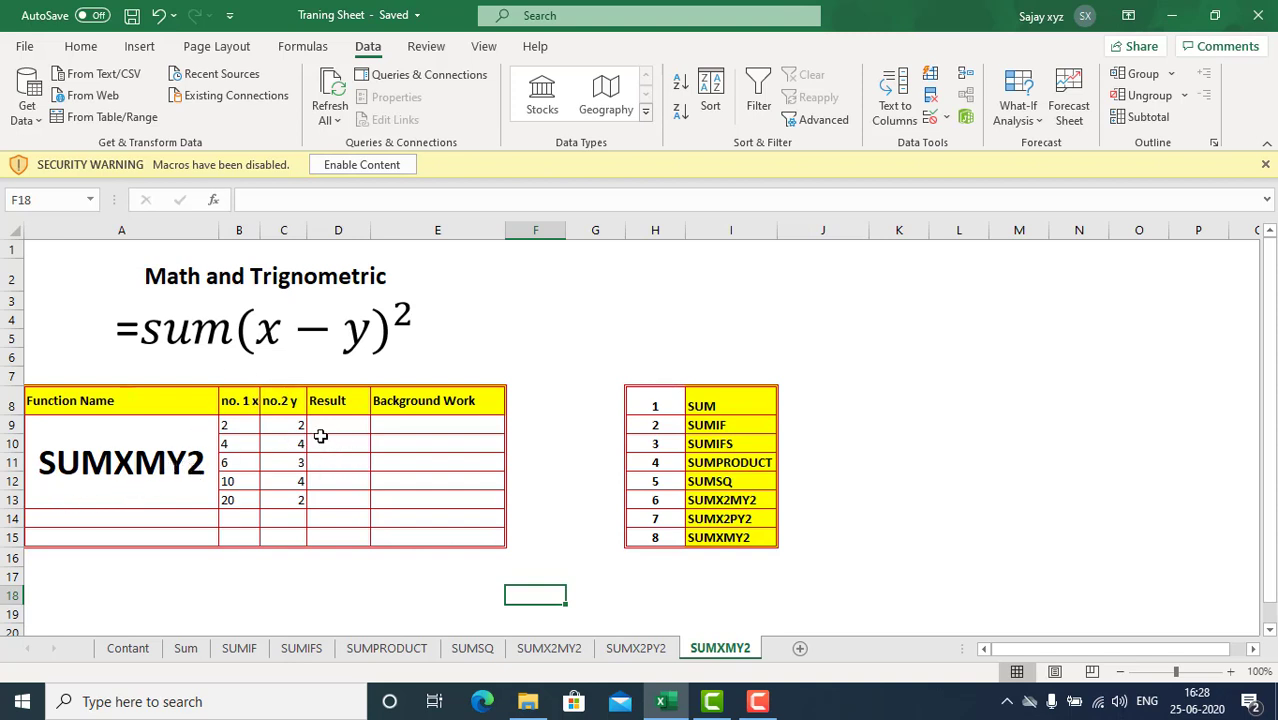
pyautogui.click(325, 430)
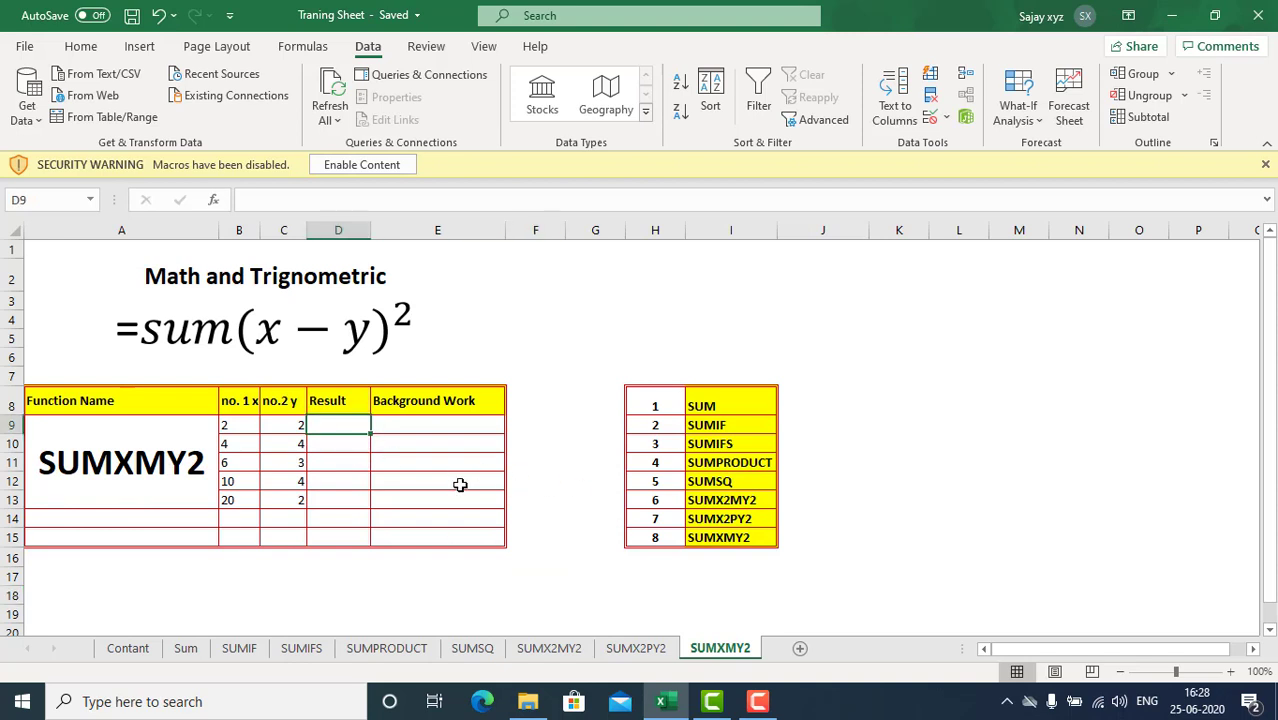
pyautogui.write('=su')
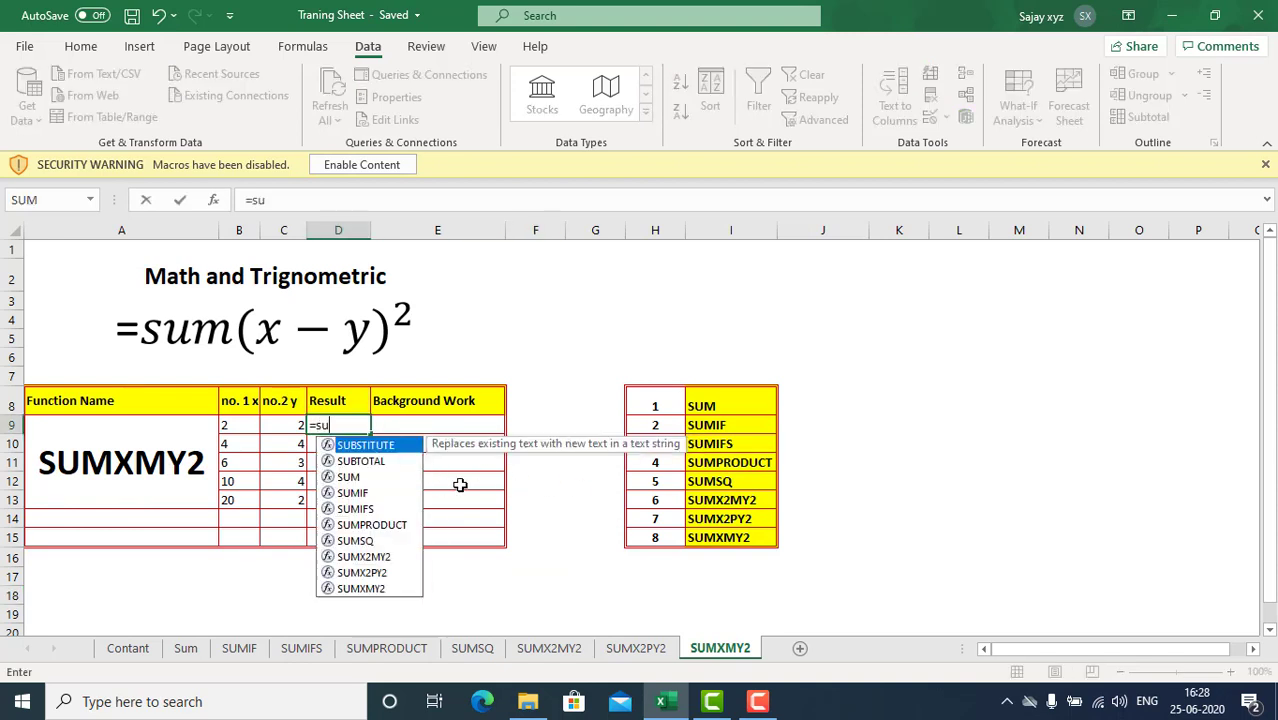
pyautogui.press('Right')
pyautogui.hotkey('ctrl', 'c')
pyautogui.press('Left')
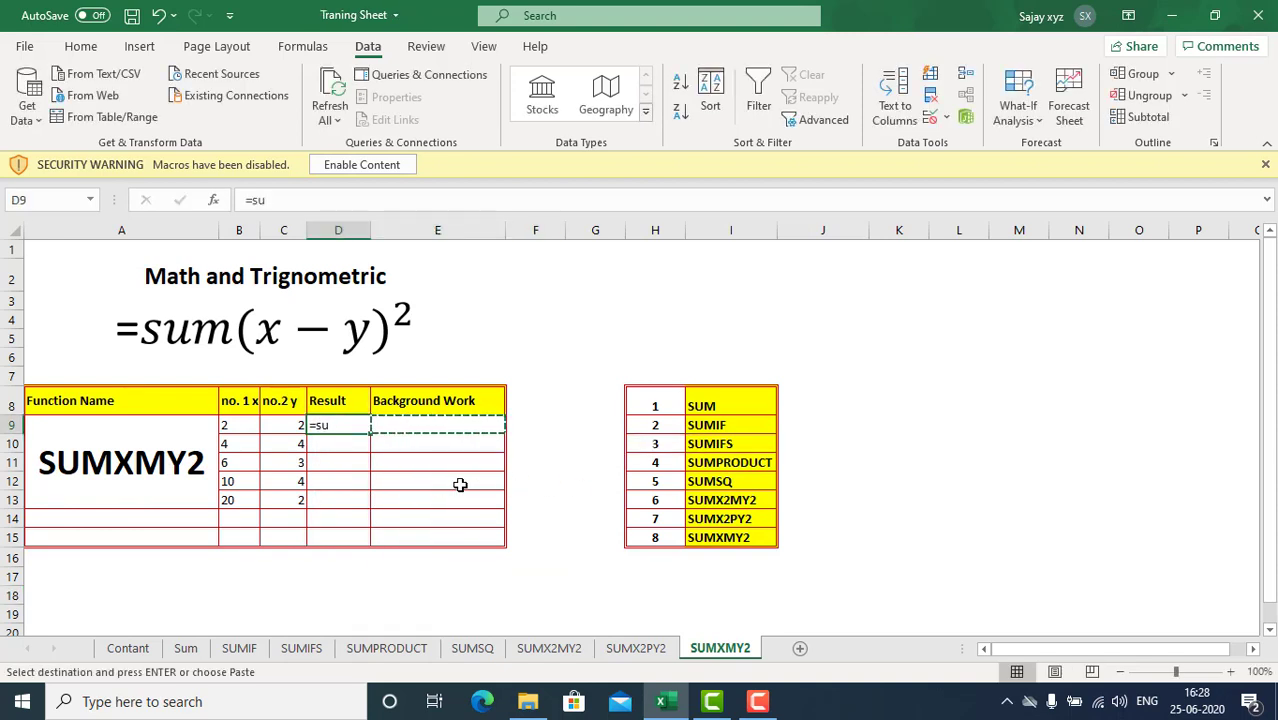
pyautogui.press('Return')
# Step: Enter =SUMXMY2(B9,C9) in D9 as the first result on the SUMXMY2 sheet
pyautogui.write('=sum')
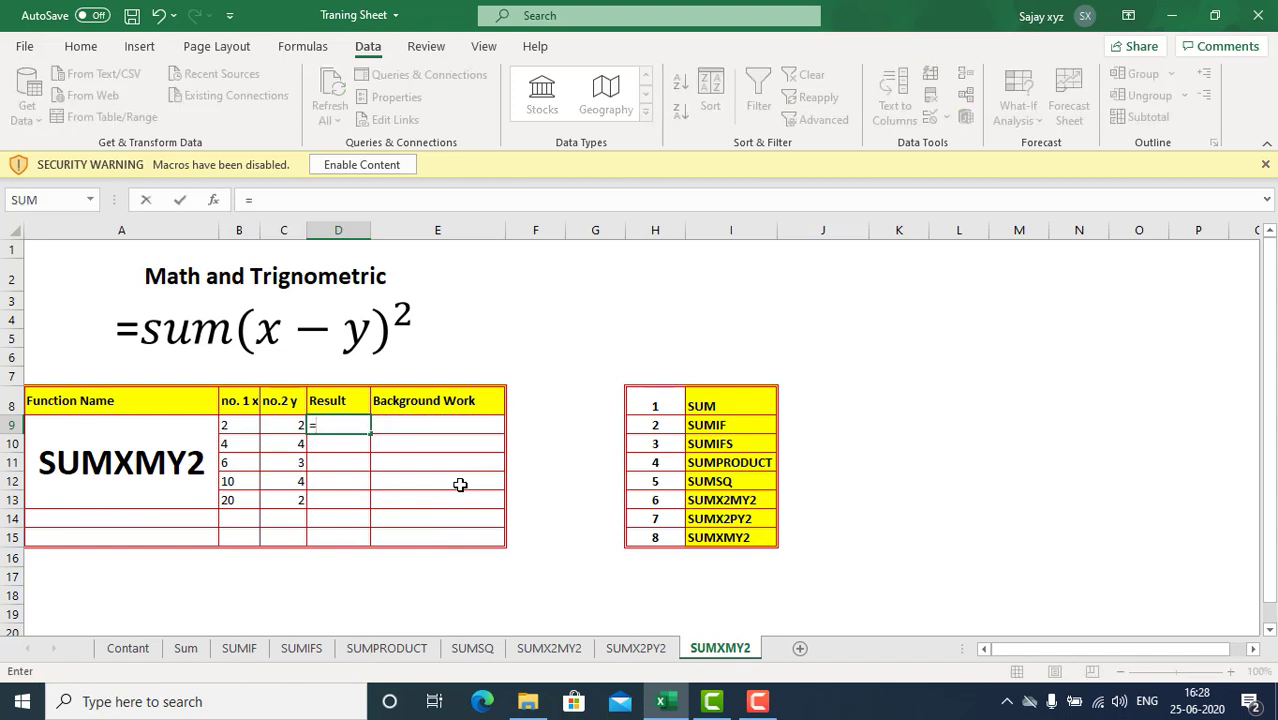
pyautogui.press('Down')
pyautogui.press('Down')
pyautogui.press('Down')
pyautogui.press('Down')
pyautogui.press('Down')
pyautogui.press('Down')
pyautogui.press('Down')
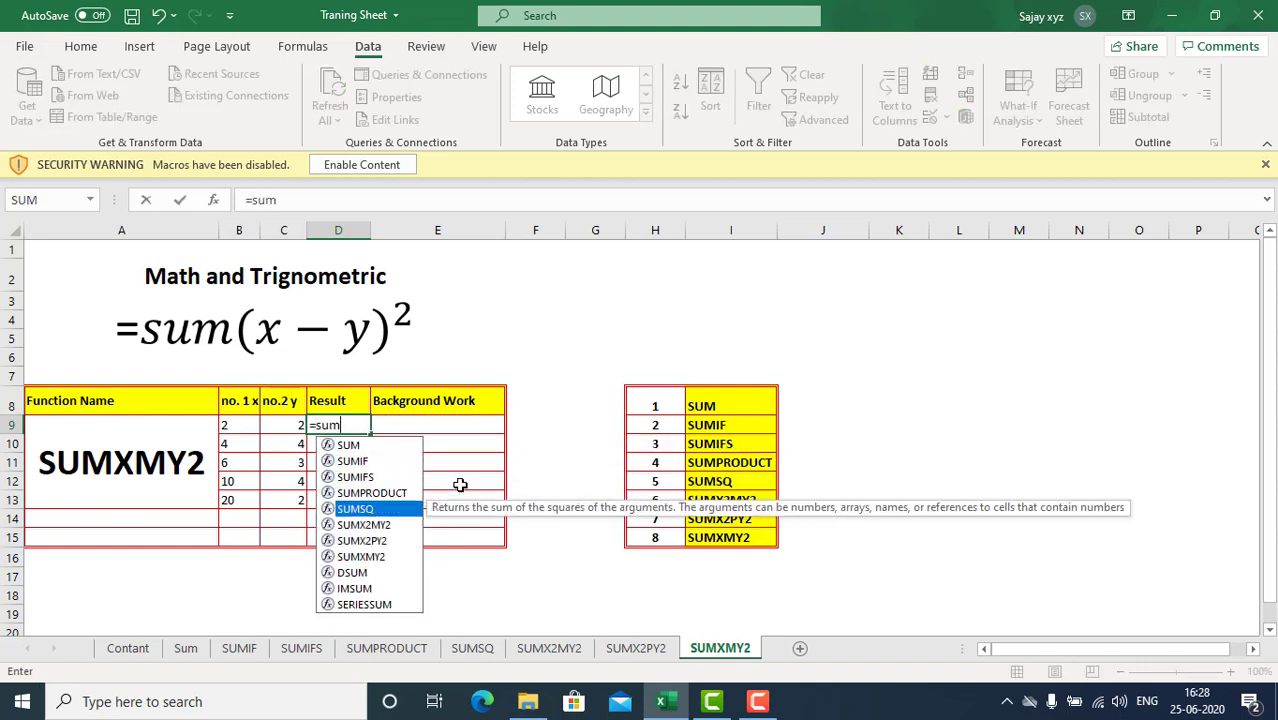
pyautogui.press('Tab')
pyautogui.press('Left')
pyautogui.press('Left')
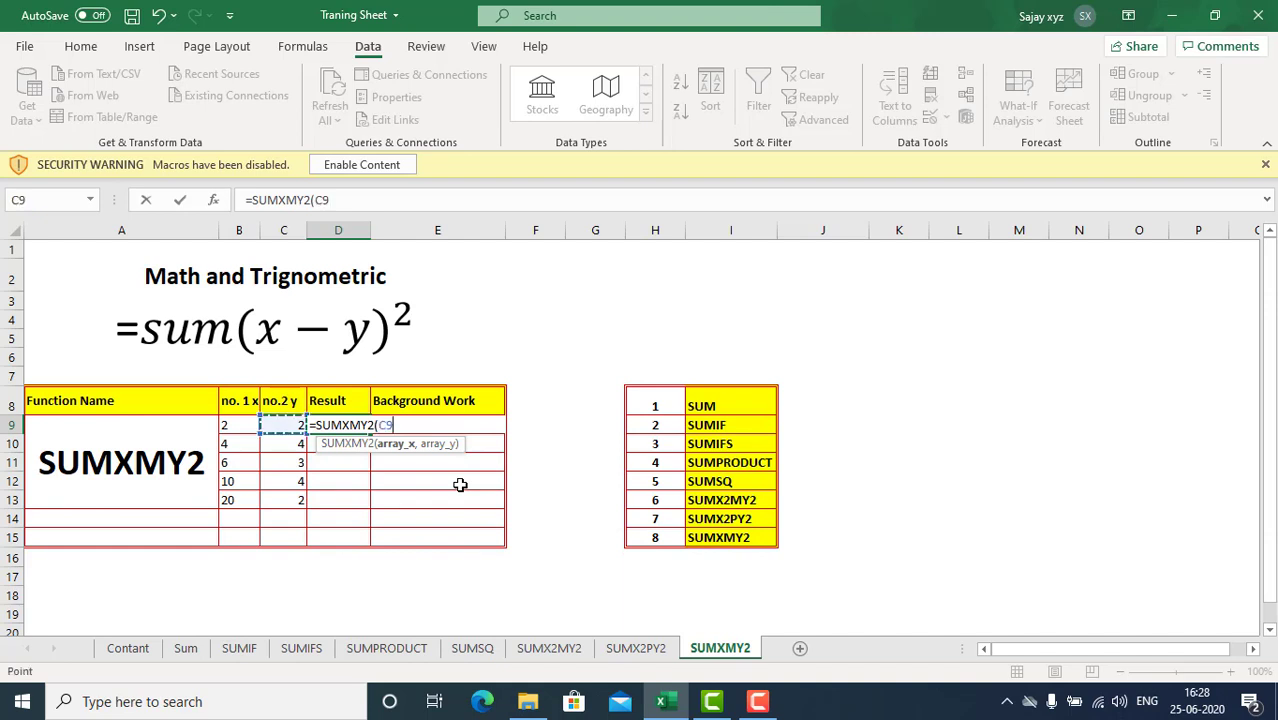
pyautogui.write(',')
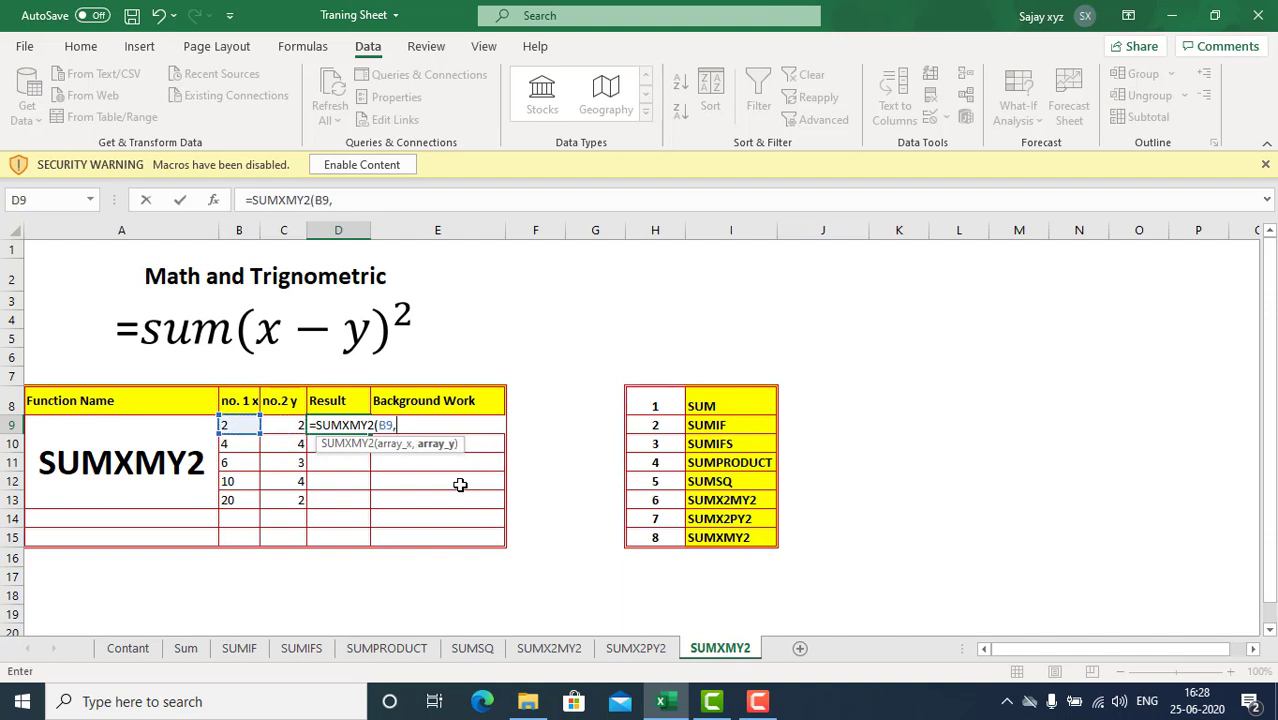
pyautogui.press('Left')
pyautogui.press('Return')
pyautogui.press('Up')
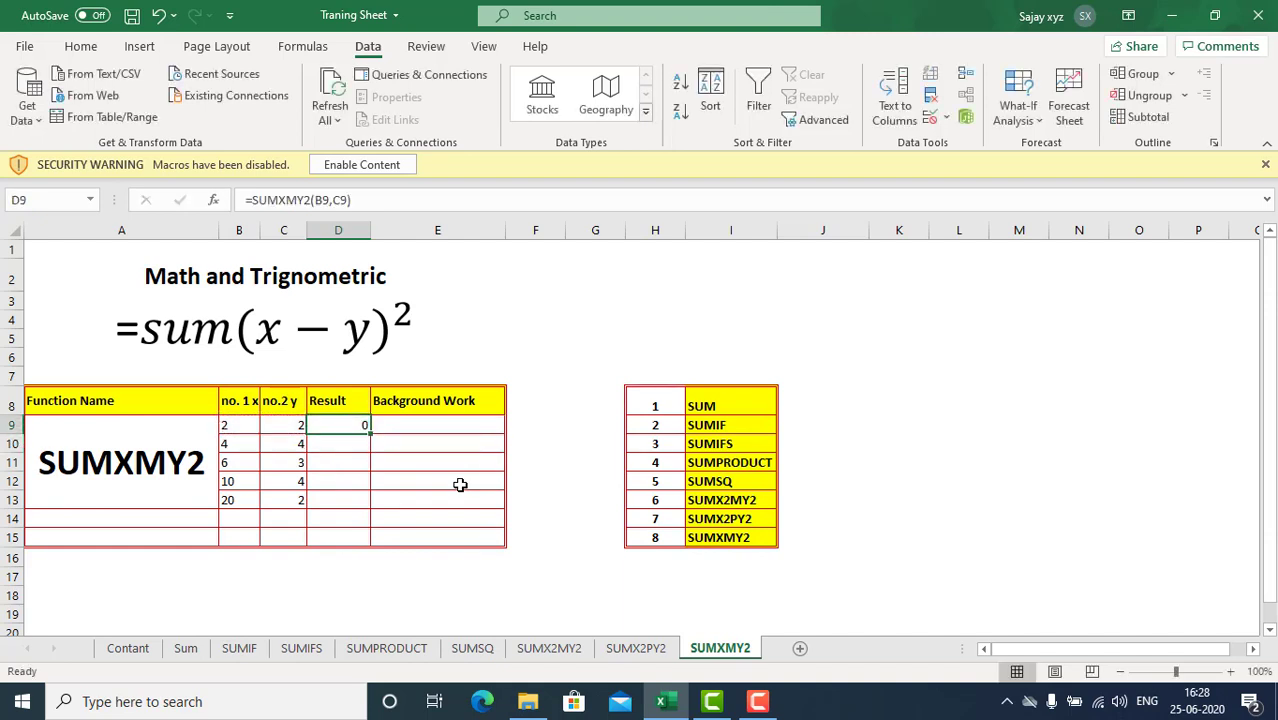
# Step: Enter =2^2 in both E9 and F9 to square the first x and y values manually
pyautogui.press('Right')
pyautogui.write('=2')
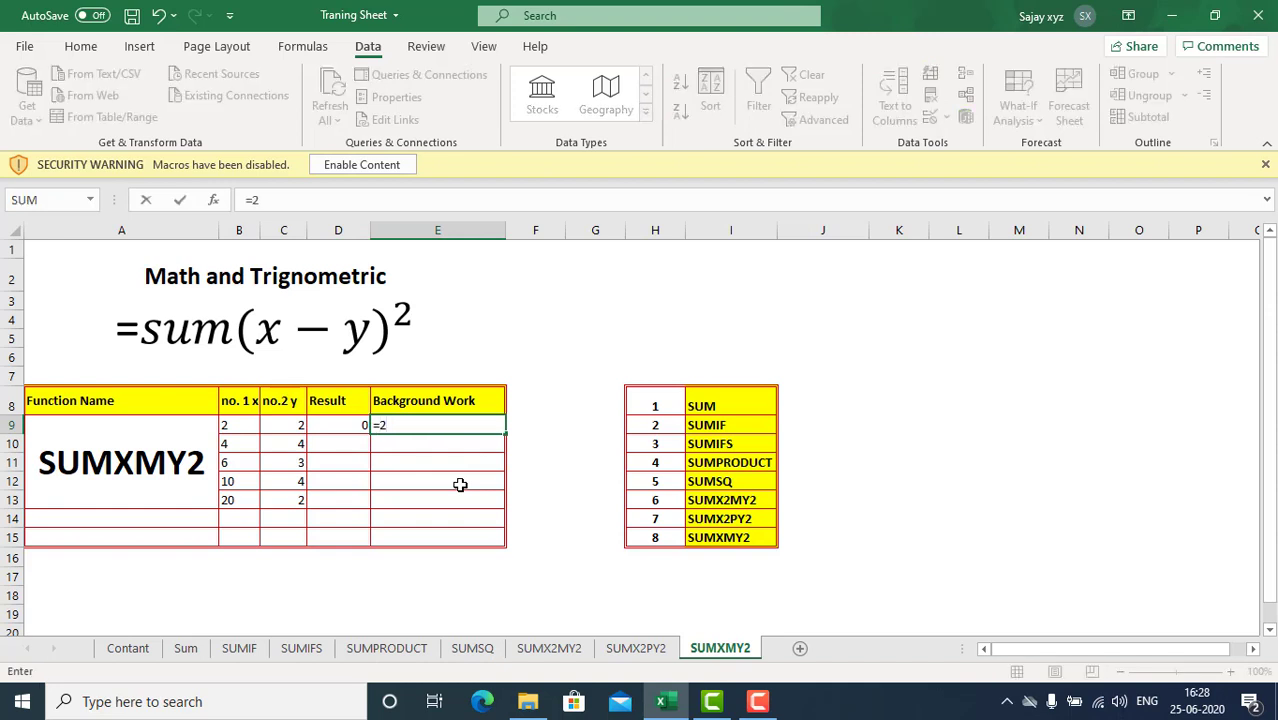
pyautogui.write('^2')
pyautogui.press('Return')
pyautogui.press('Up')
pyautogui.press('Right')
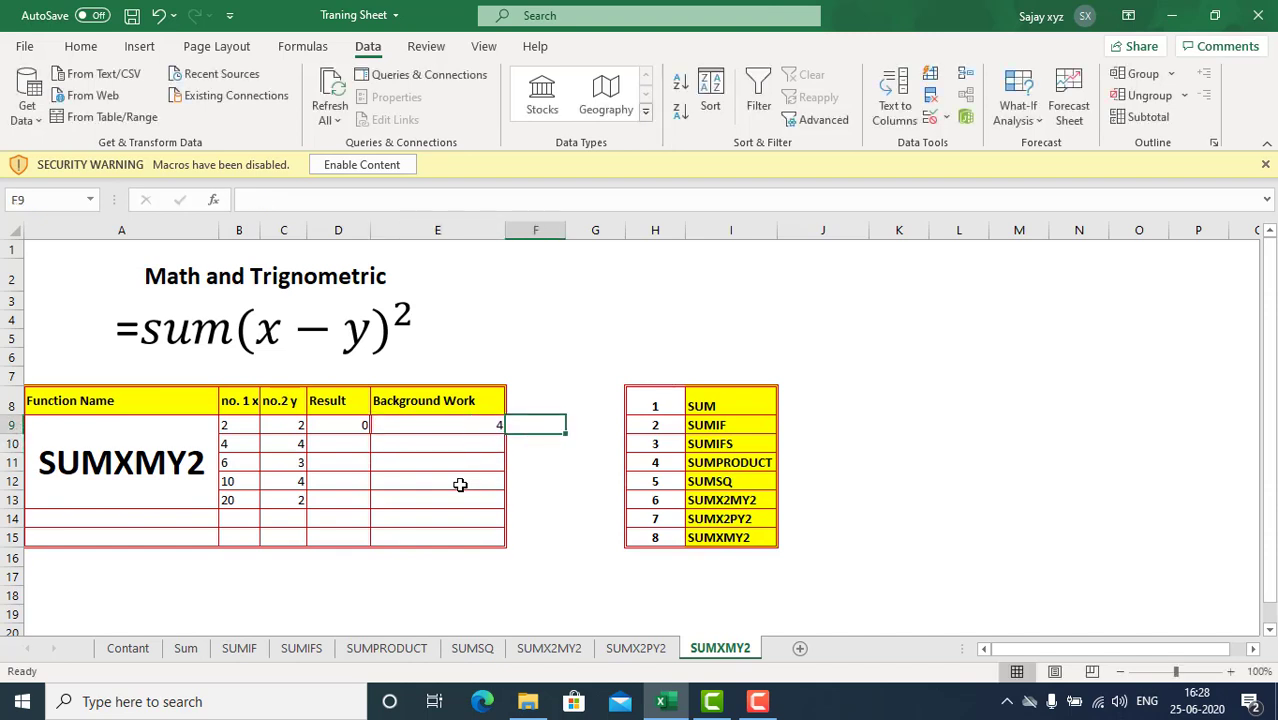
pyautogui.write('=2^')
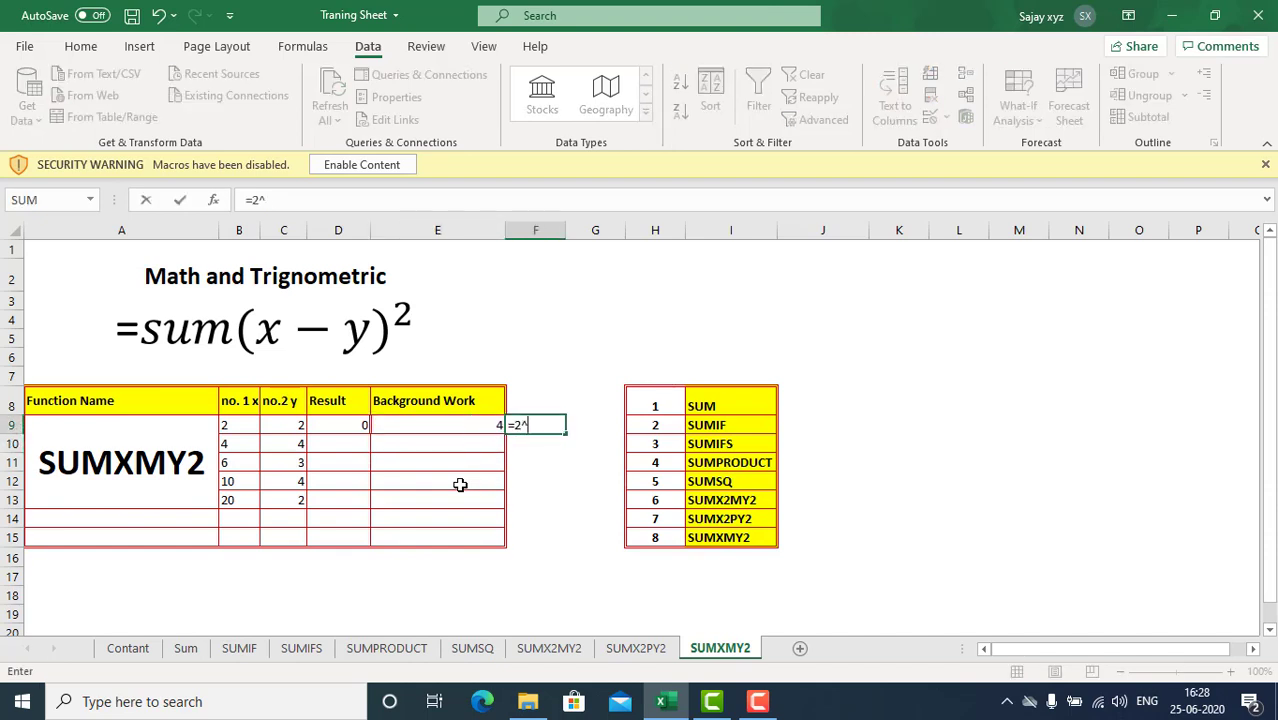
pyautogui.write('2')
pyautogui.press('Return')
pyautogui.press('Up')
pyautogui.press('Left')
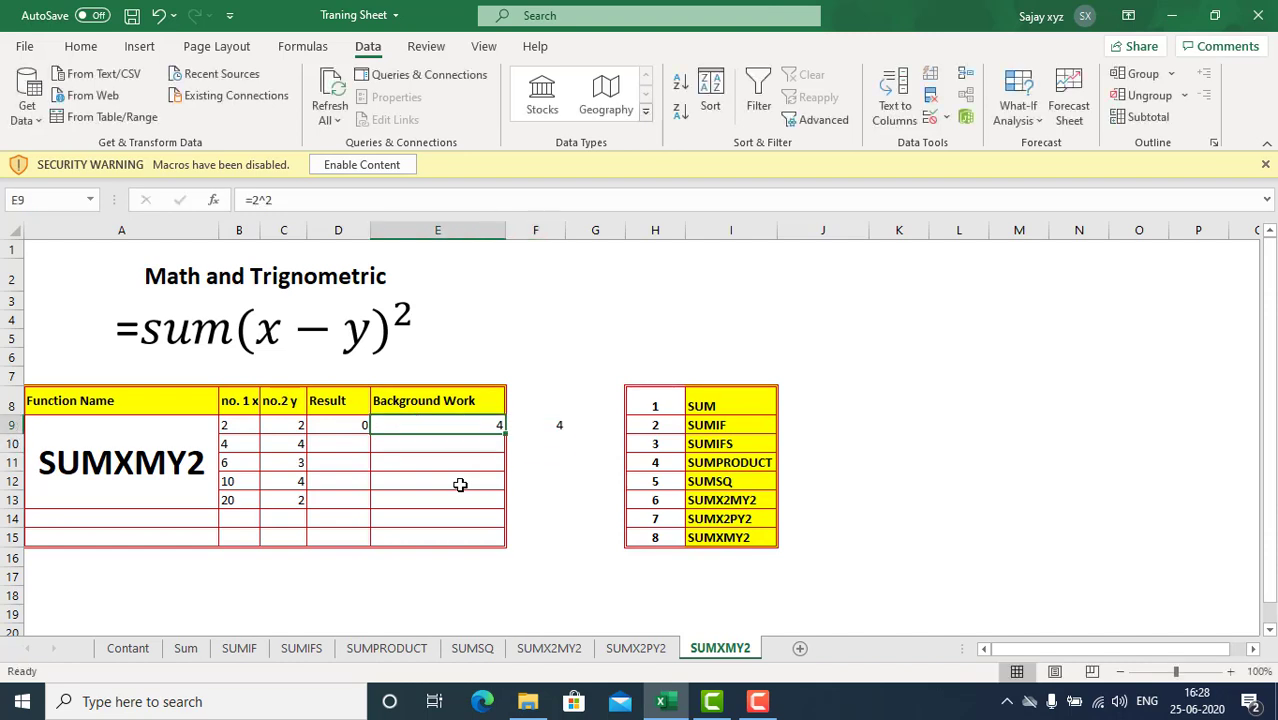
# Step: Clear the manual squares from E9:F9
pyautogui.hotkey('shift', 'Right')
pyautogui.press('Delete')
pyautogui.press('Left')
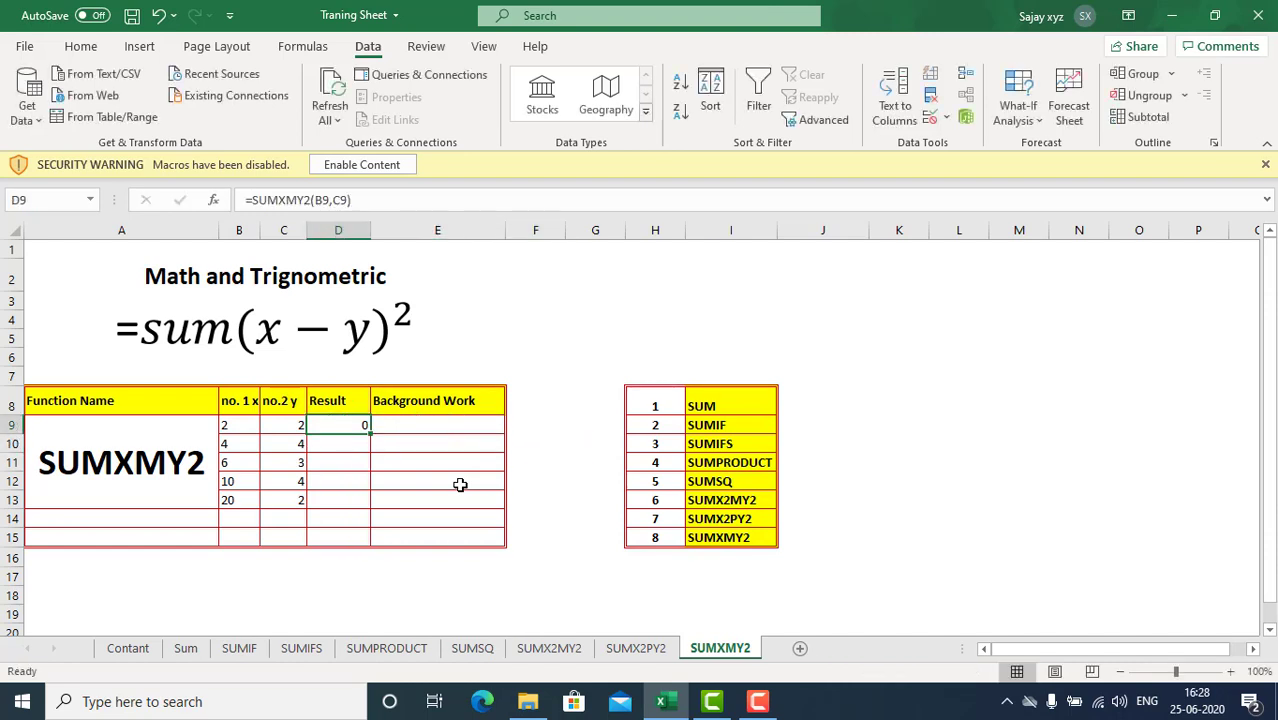
# Step: Enter =(2-2)^2 in E9 as the background work for the first row
pyautogui.press('Right')
pyautogui.press('BackSpace')
pyautogui.write('=')
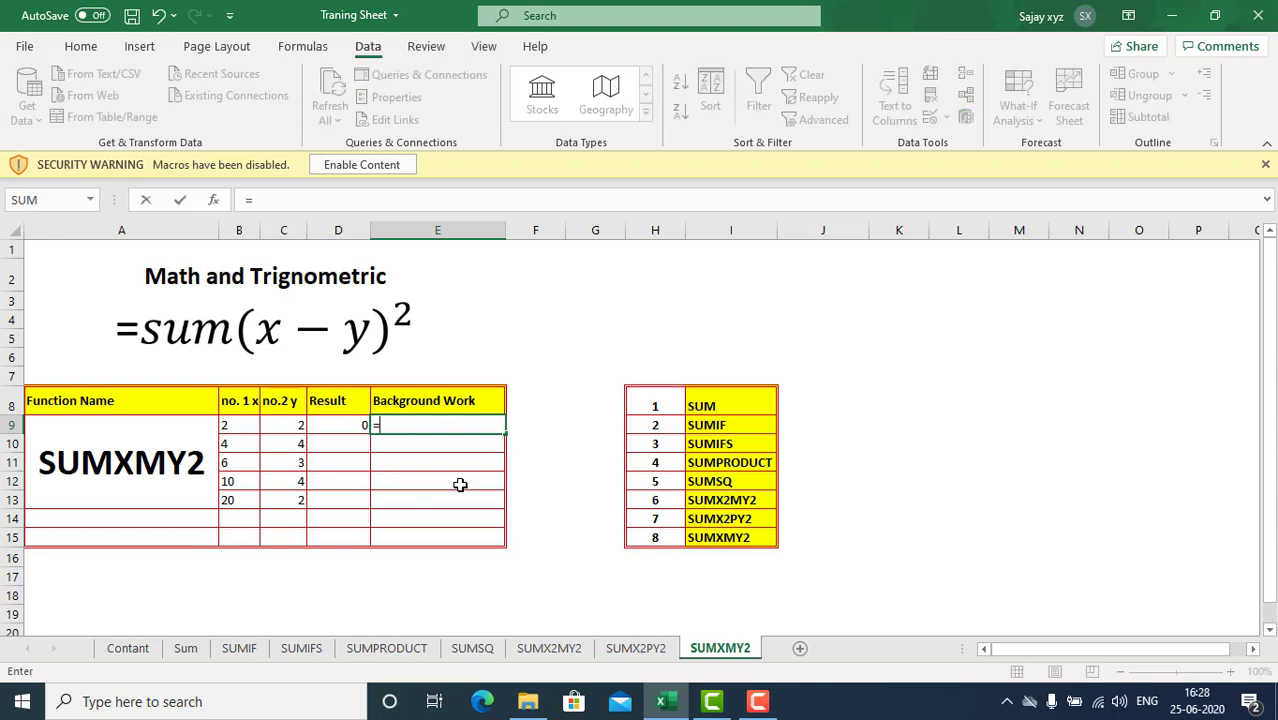
pyautogui.write('(2-2)^2')
pyautogui.press('Return')
pyautogui.press('Up')
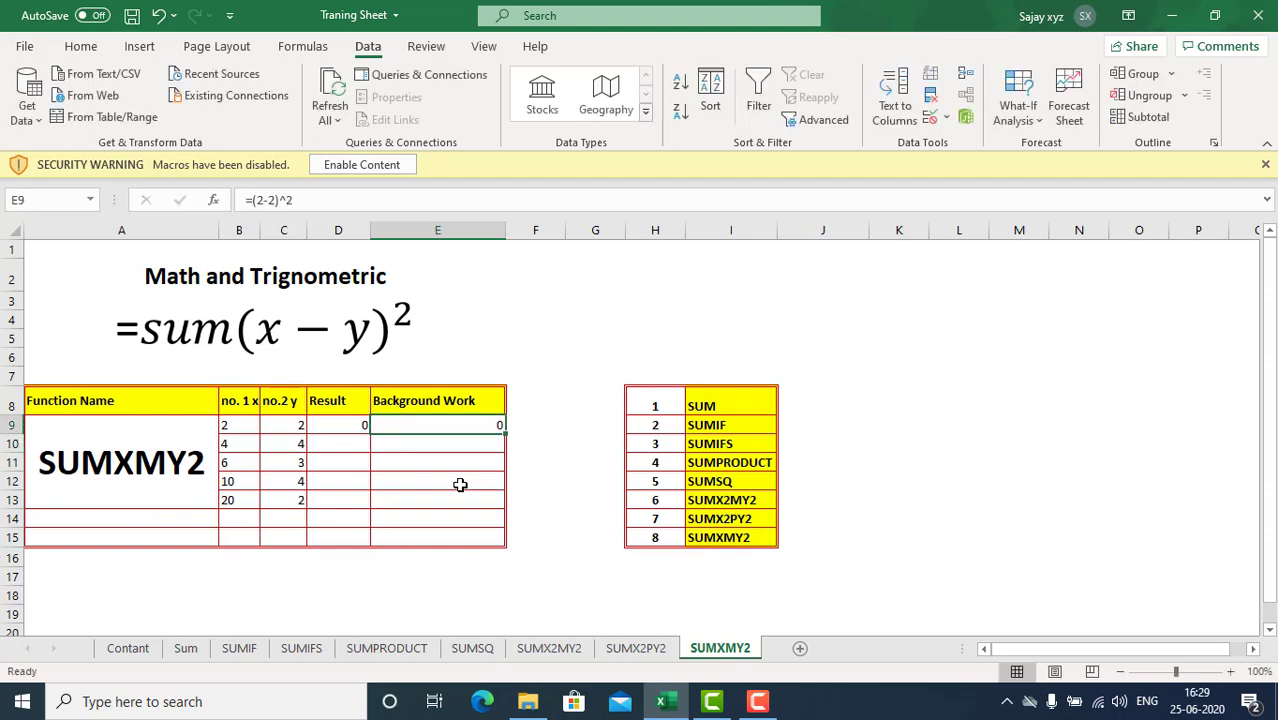
# Step: Copy the SUMXMY2 formula from D9 down through D13
pyautogui.press('Left')
pyautogui.hotkey('ctrl', 'c')
pyautogui.hotkey('shift', 'Down')
pyautogui.hotkey('shift', 'Down')
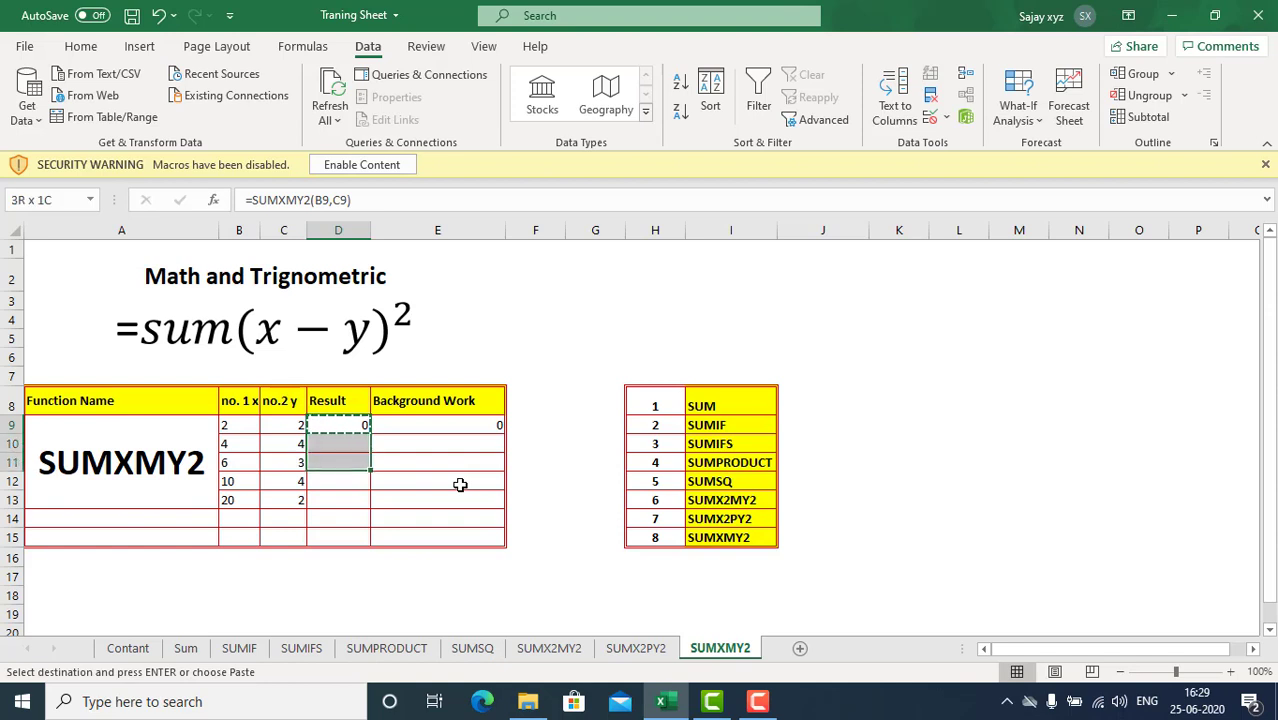
pyautogui.hotkey('shift', 'Down')
pyautogui.hotkey('shift', 'Down')
pyautogui.press('Return')
# Step: Enter =(20-2)^2 in E13 as the background work for the last row
pyautogui.press('Down')
pyautogui.press('Down')
pyautogui.press('Down')
pyautogui.press('Down')
pyautogui.press('Right')
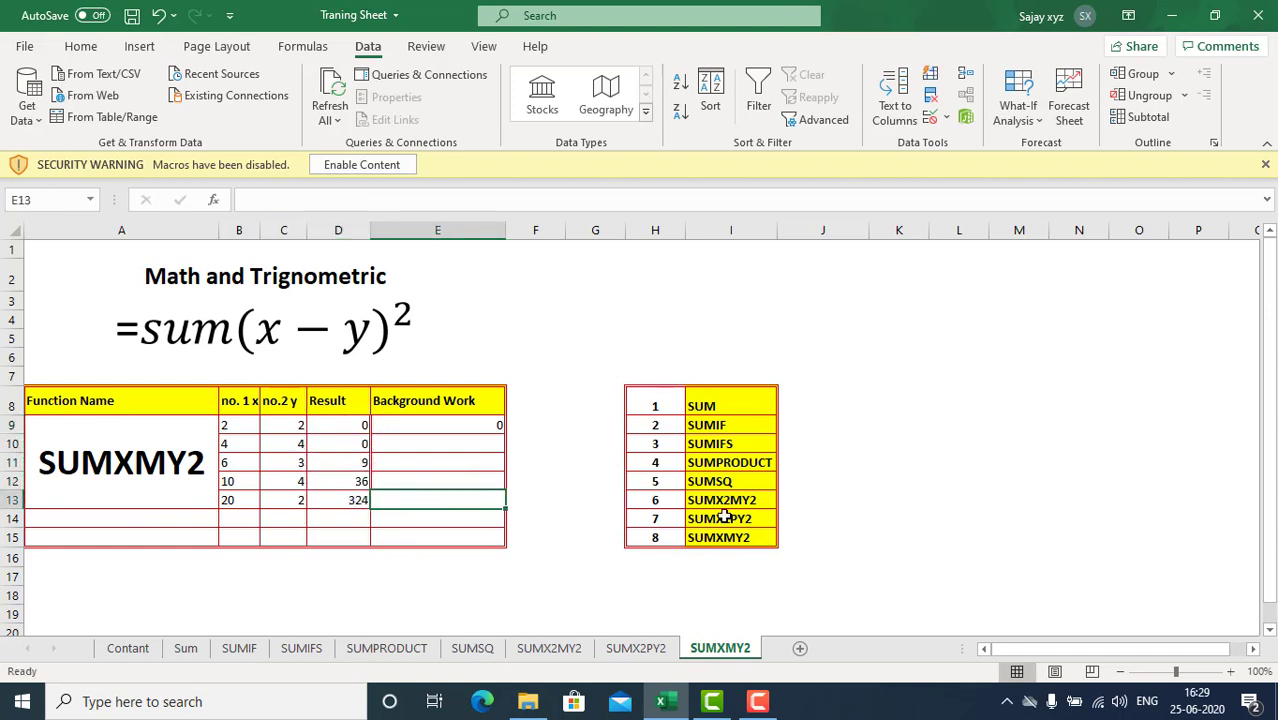
pyautogui.write('=')
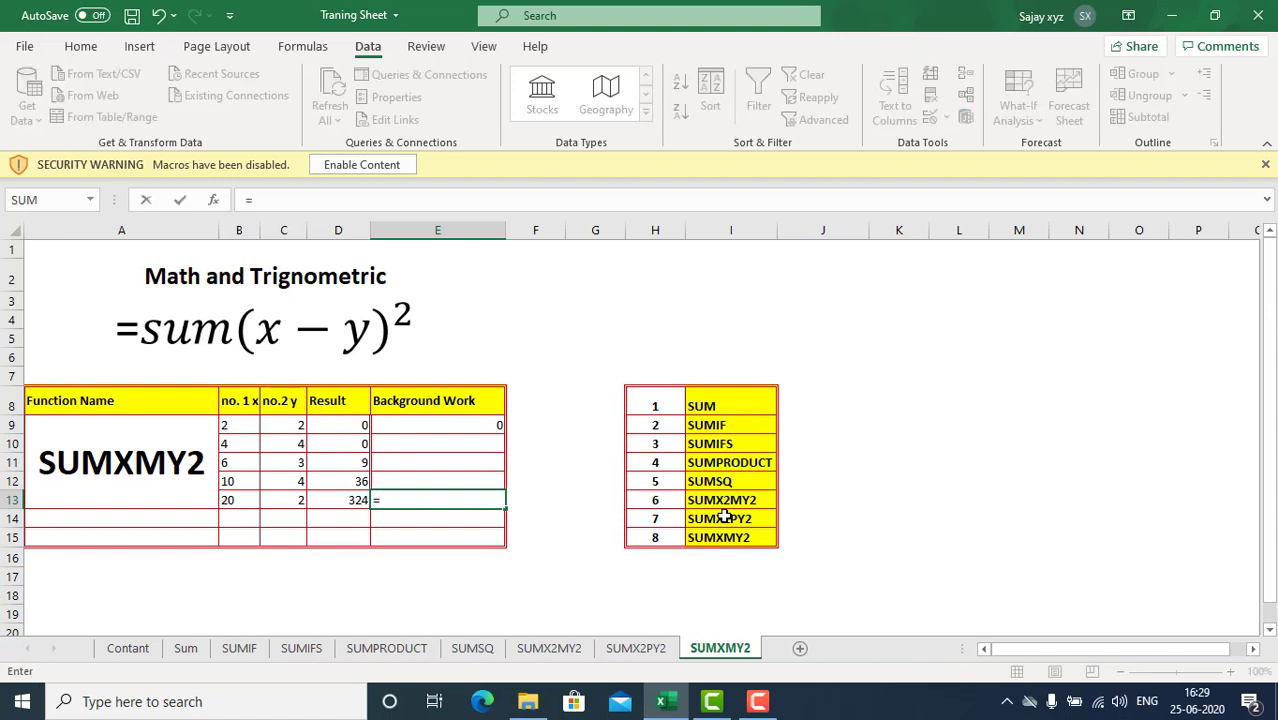
pyautogui.write('(20-2)^2')
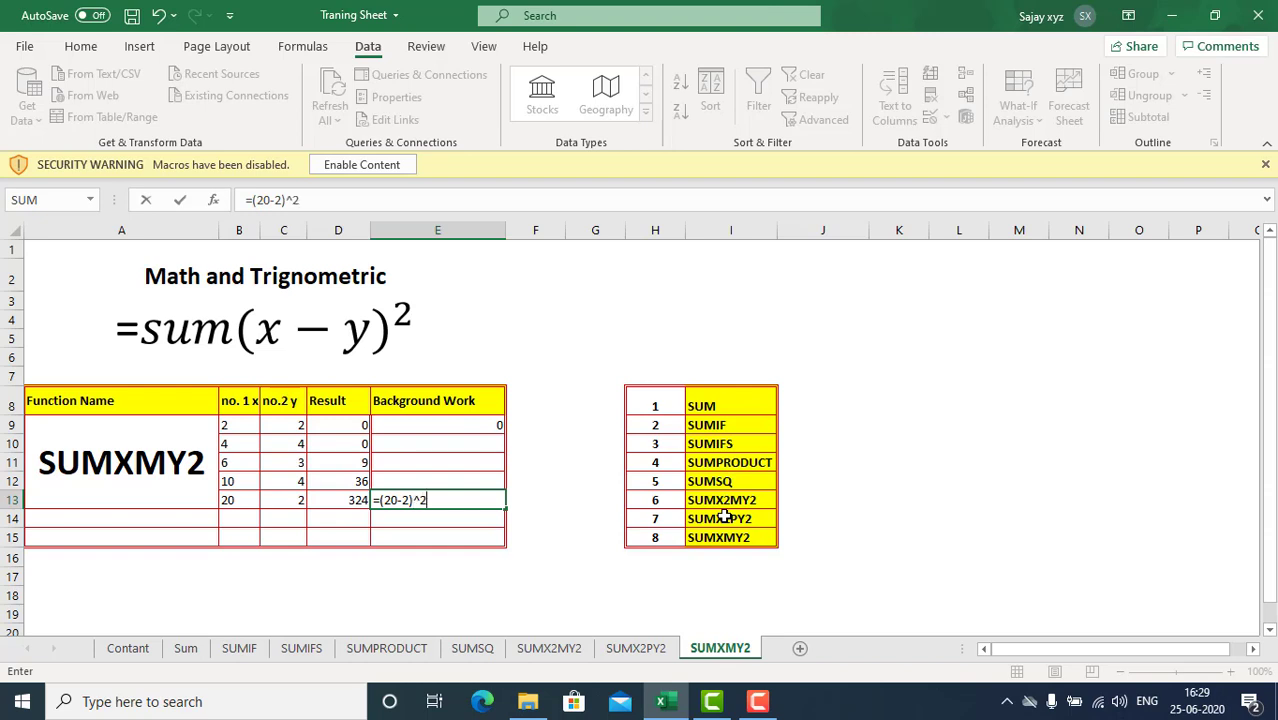
pyautogui.press('Return')
pyautogui.press('Up')
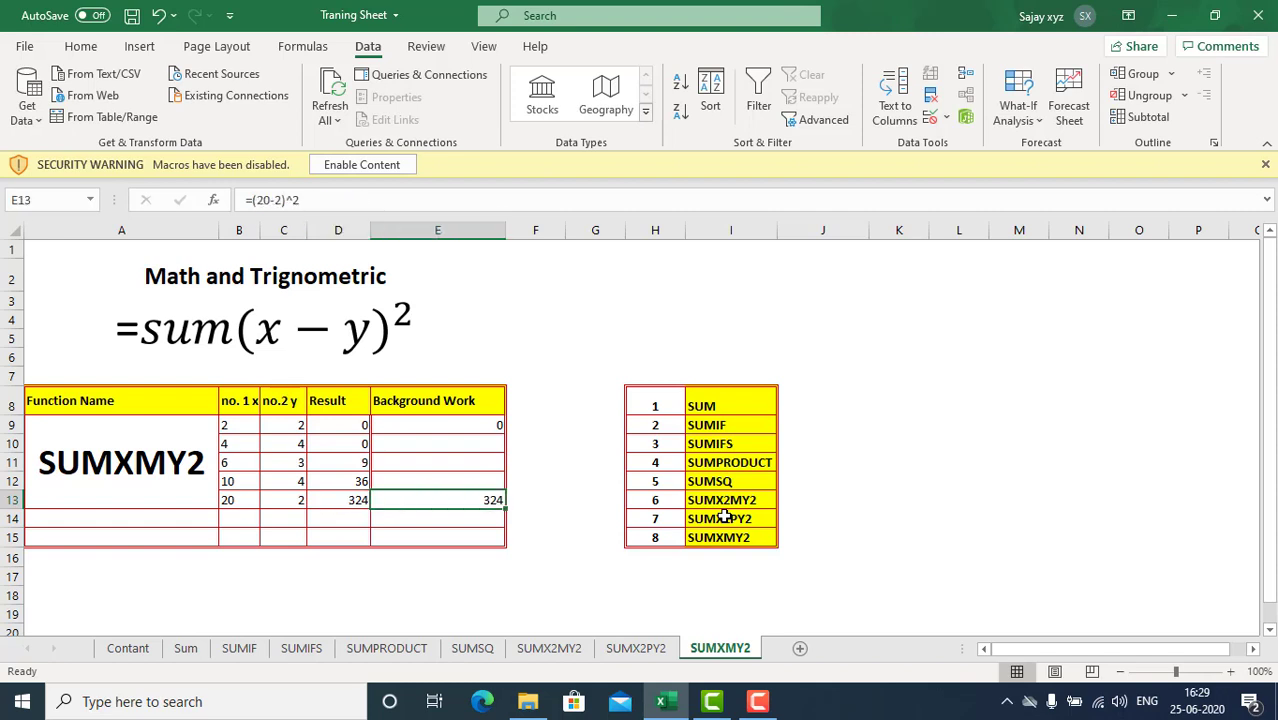
# Step: Enter the last row's x and y values as check numbers, 20 in F13 and 2 in F14
pyautogui.press('Right')
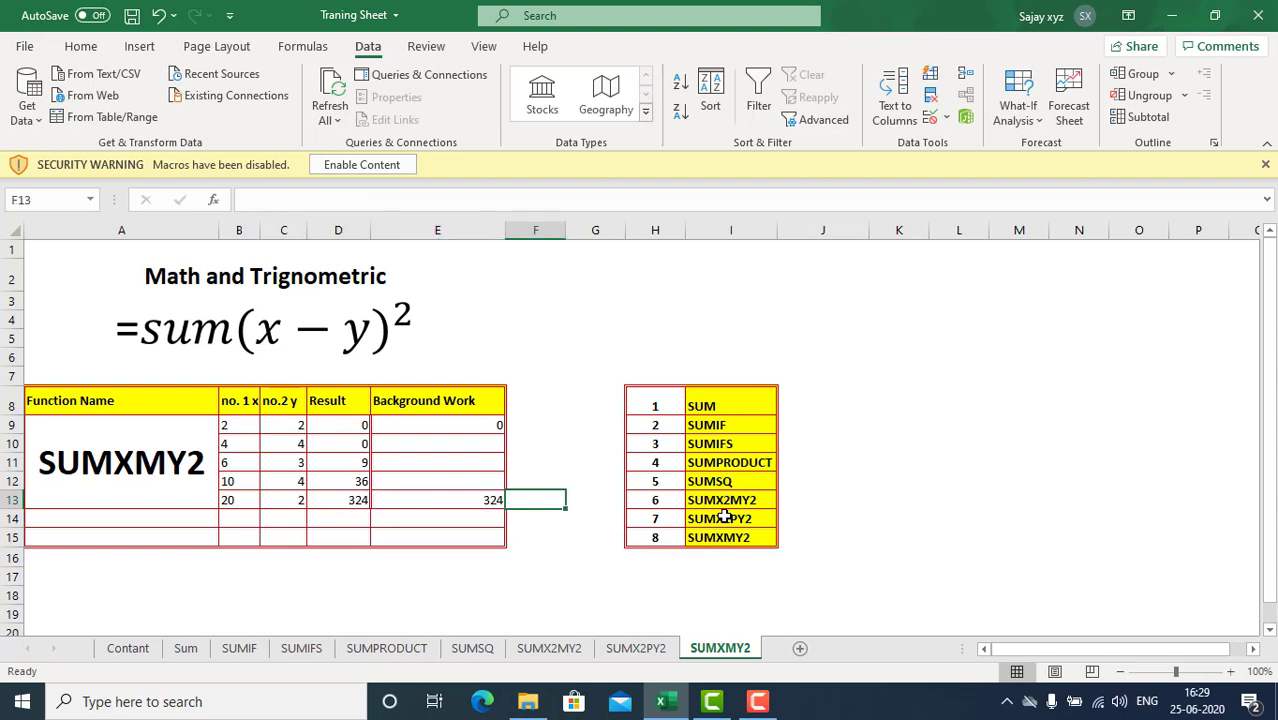
pyautogui.write('2')
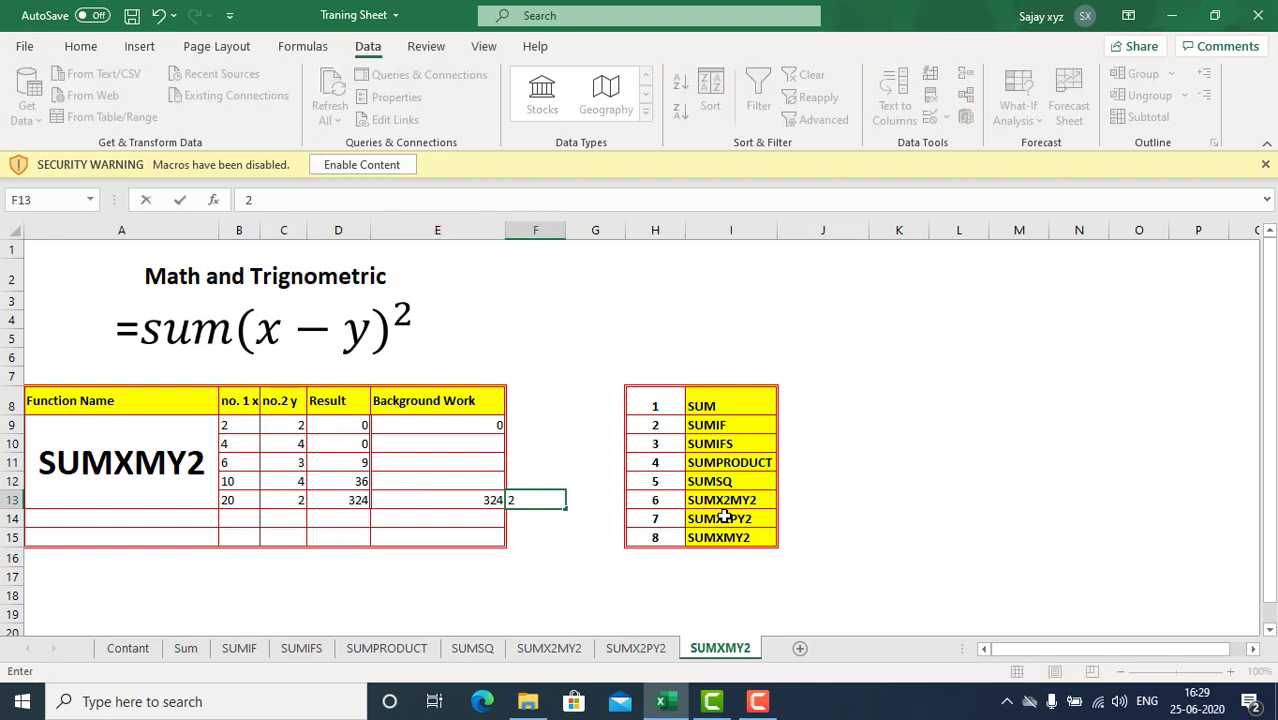
pyautogui.write('0')
pyautogui.press('Return')
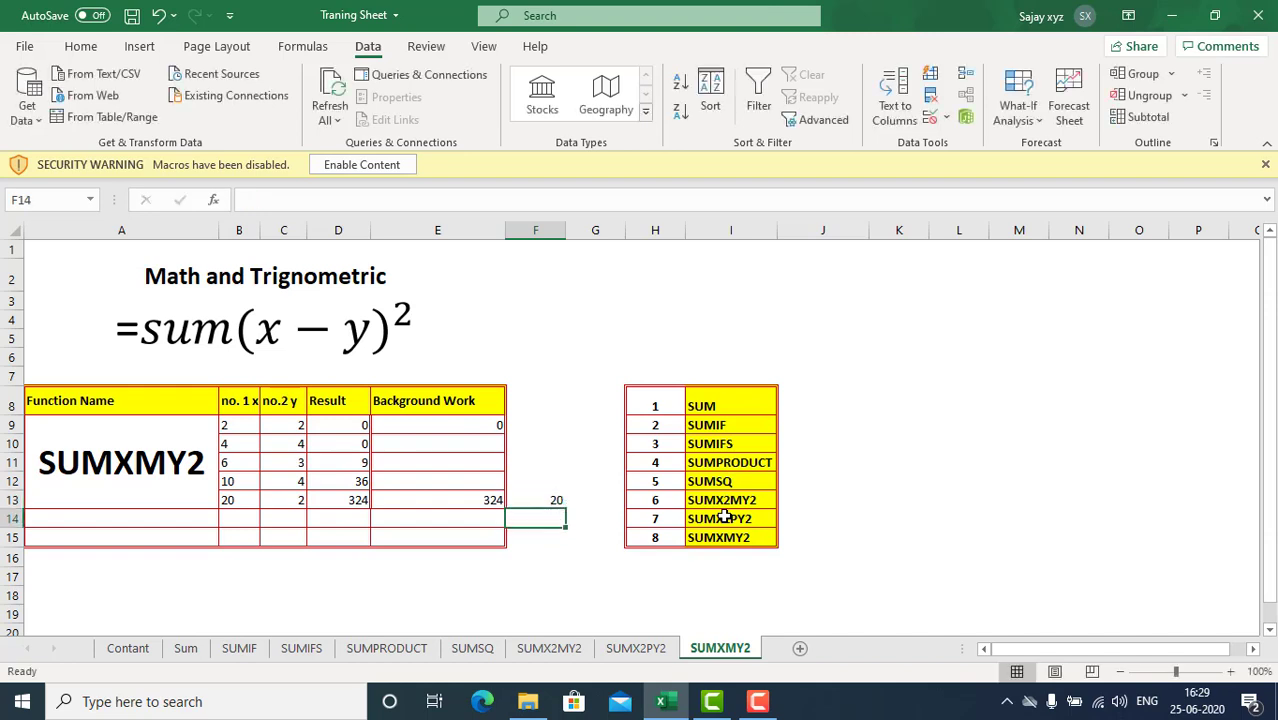
pyautogui.write('2')
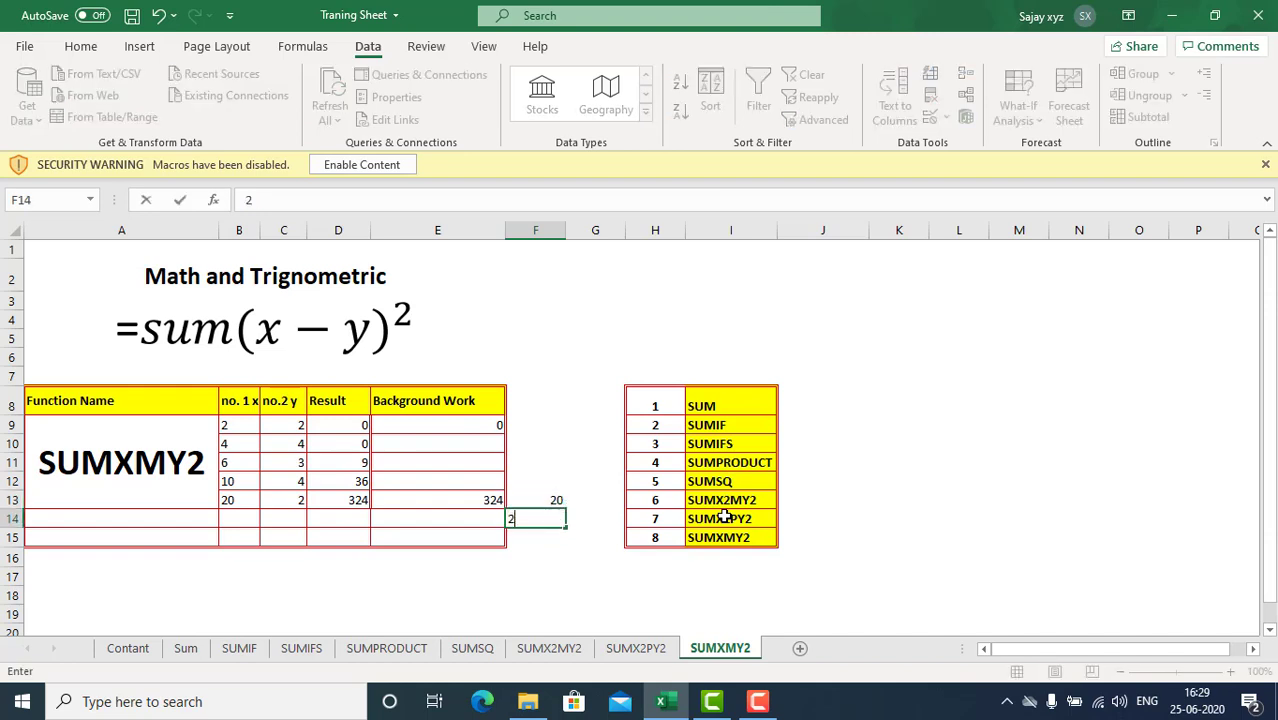
pyautogui.press('Return')
# Step: Subtract the two check numbers with =F13-F14 in F15
pyautogui.write('=')
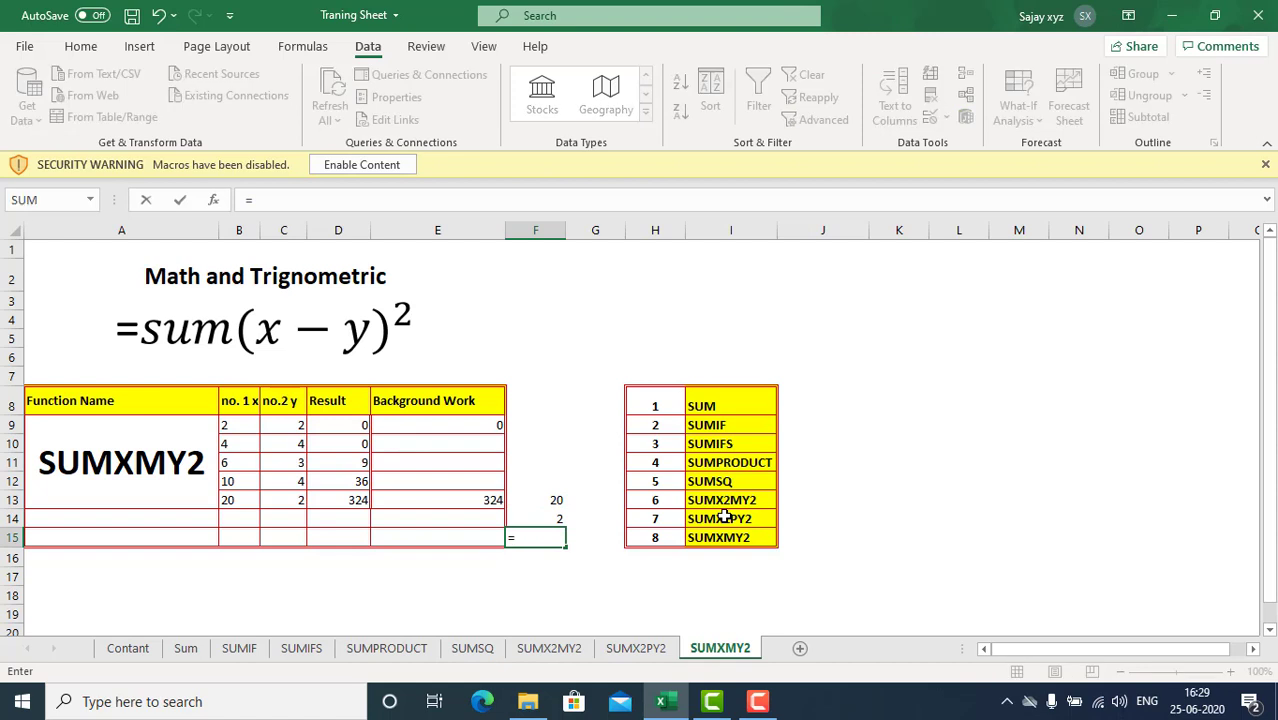
pyautogui.press('Up')
pyautogui.press('Up')
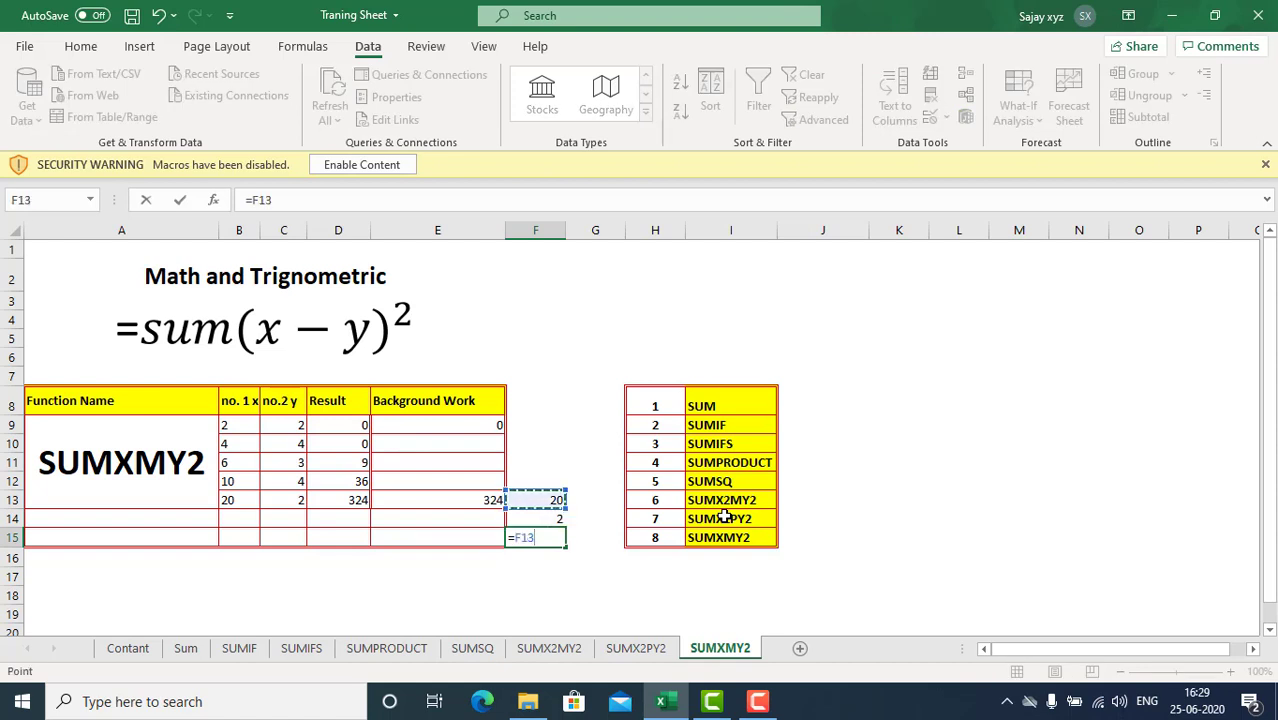
pyautogui.write('-')
pyautogui.press('Up')
pyautogui.press('Return')
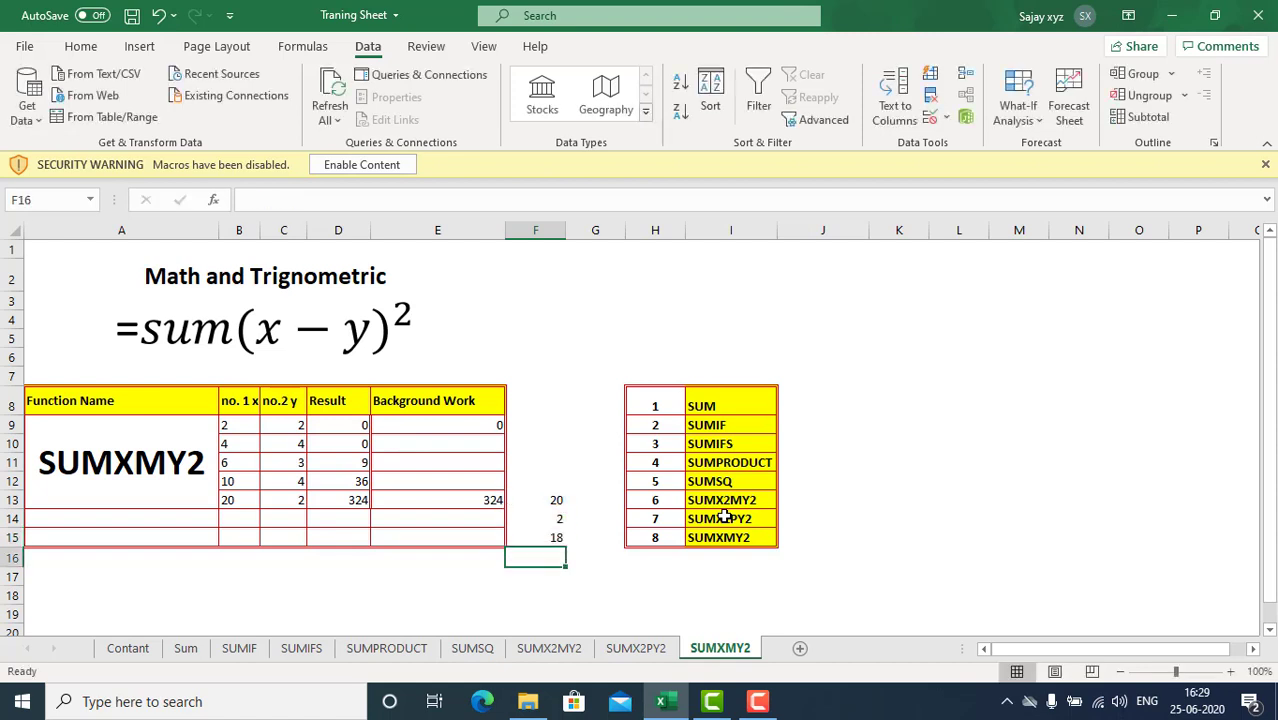
# Step: Square the difference with =F15^2 in F16
pyautogui.write('=')
pyautogui.press('Up')
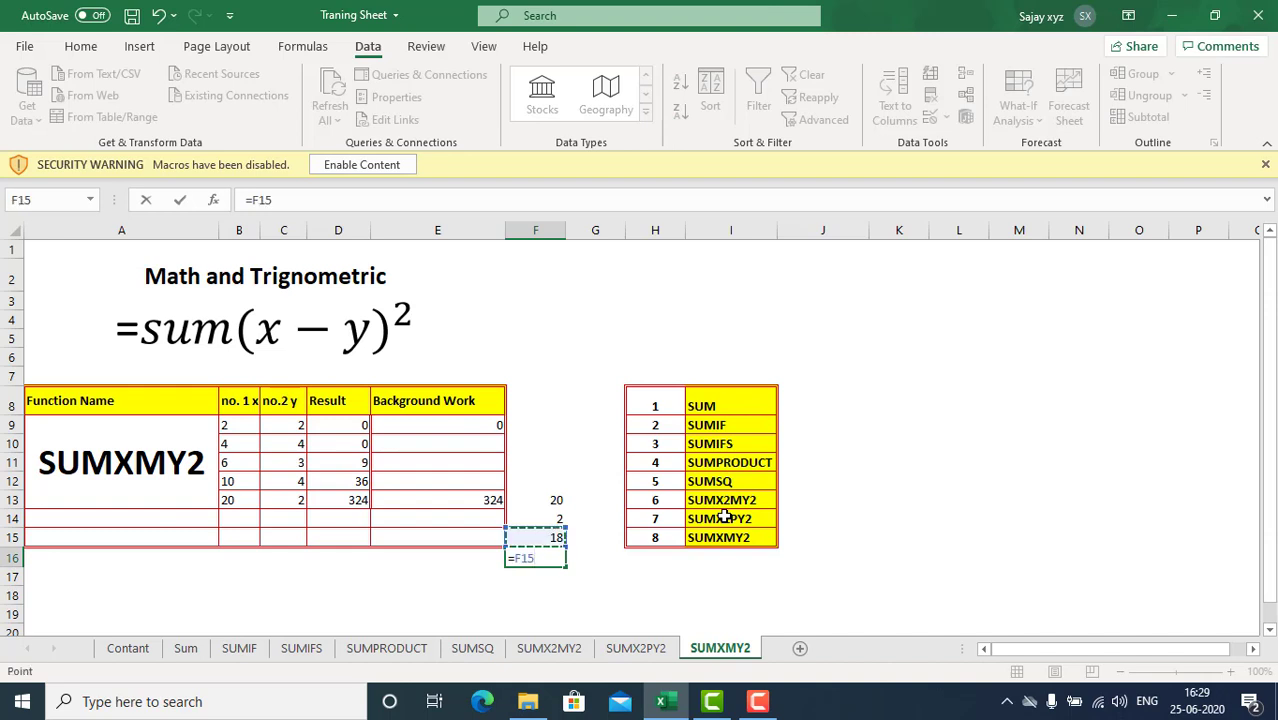
pyautogui.write('^')
pyautogui.press('Return')
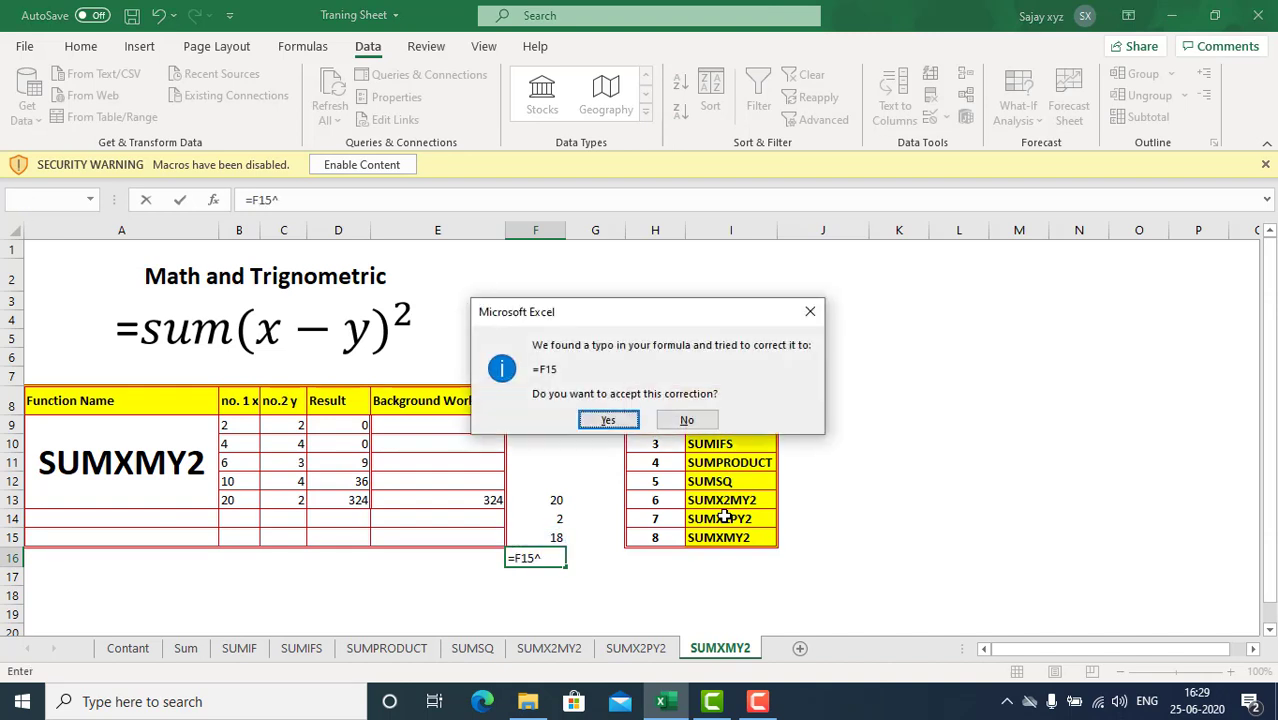
pyautogui.press('Return')
pyautogui.press('Up')
pyautogui.write('=')
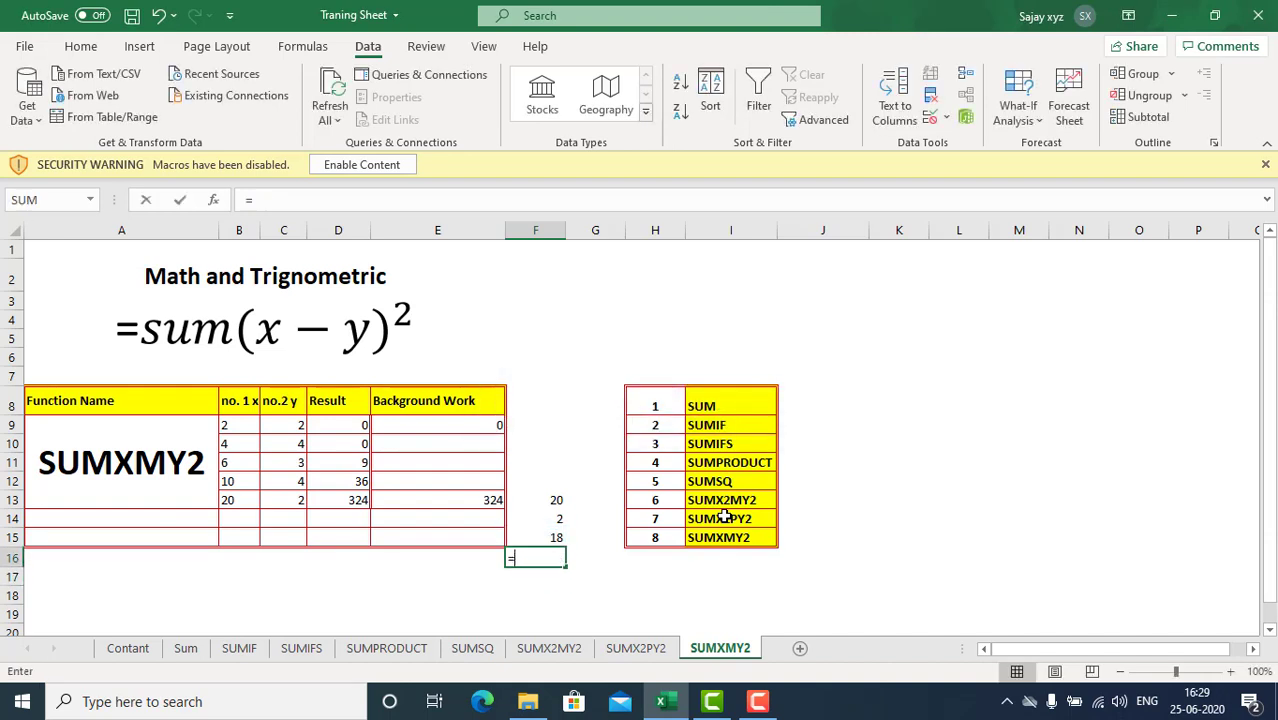
pyautogui.press('Up')
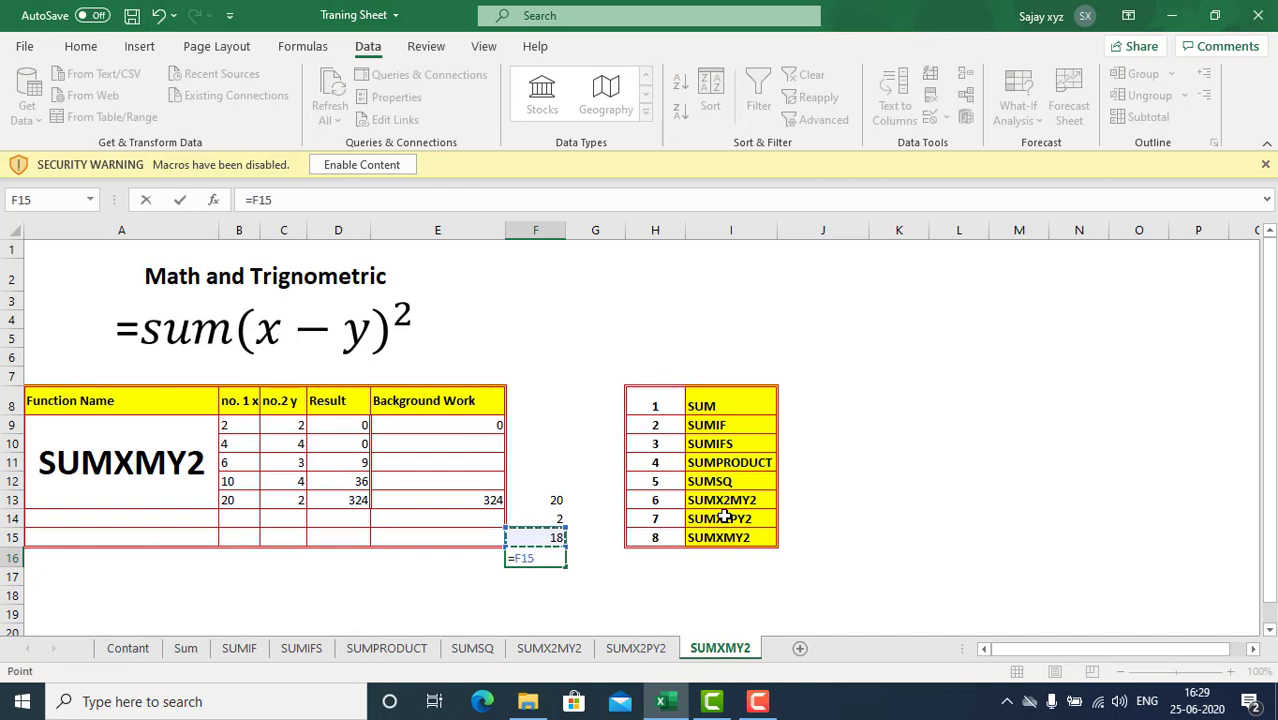
pyautogui.write('^2')
pyautogui.press('Return')
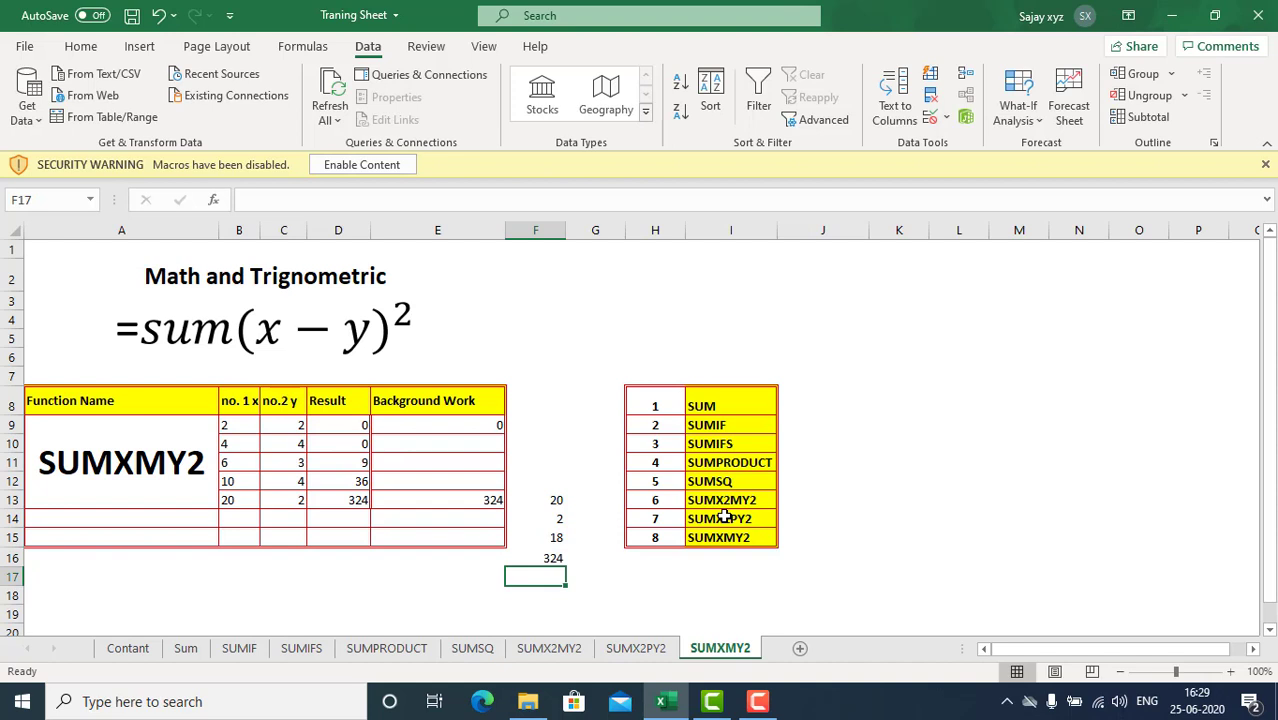
# Step: Clear the step-by-step check values from F13:F16
pyautogui.press('Up')
pyautogui.press('Up')
pyautogui.hotkey('shift', 'Up')
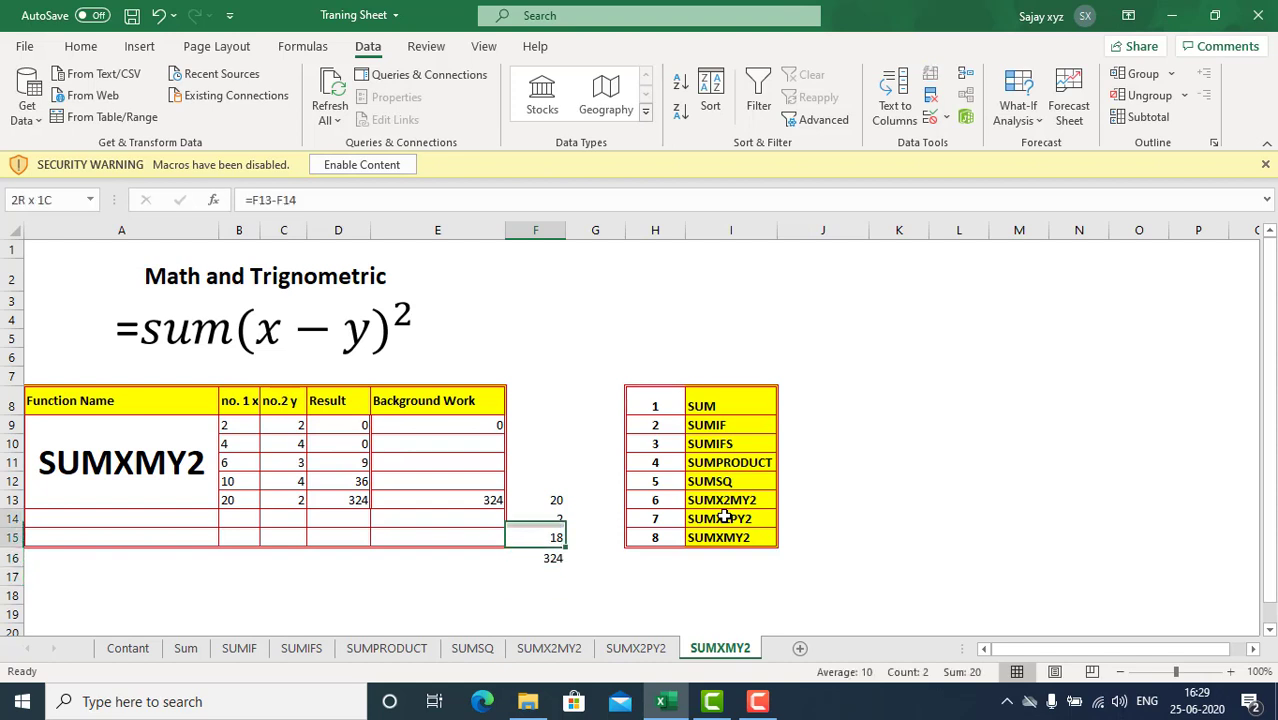
pyautogui.press('Up')
pyautogui.press('Up')
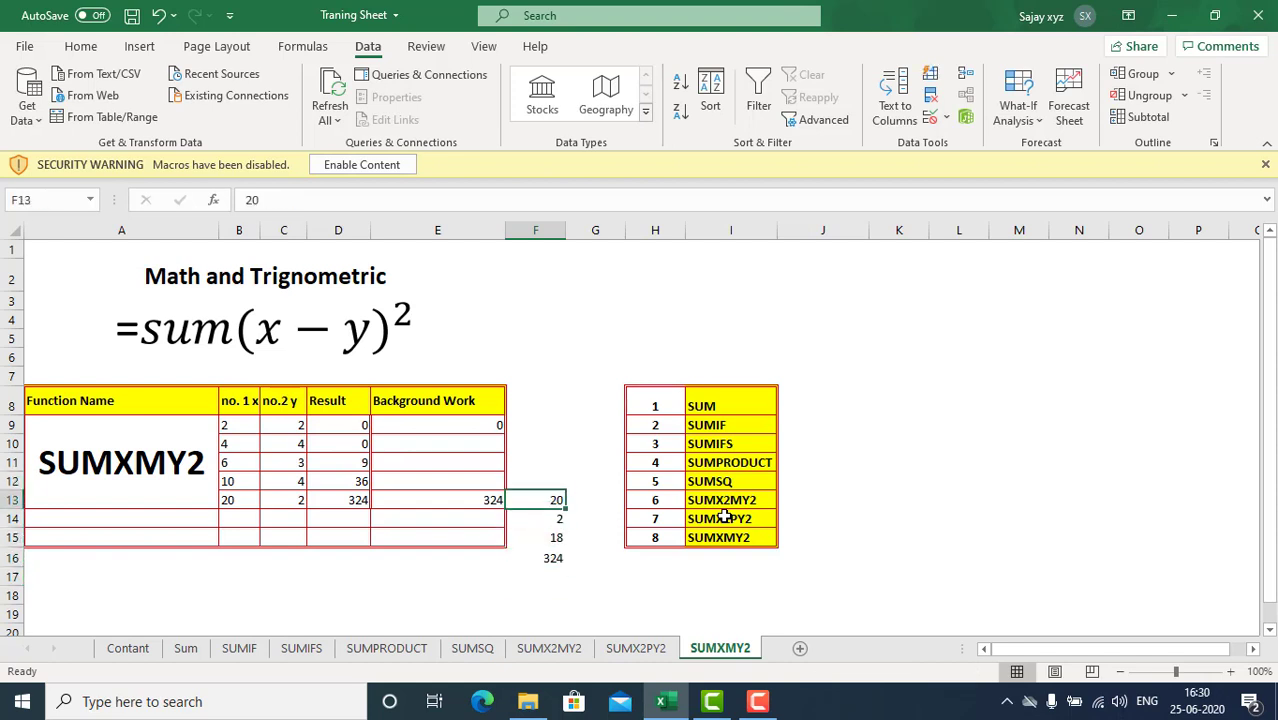
pyautogui.hotkey('shift', 'Down')
pyautogui.hotkey('shift', 'Down')
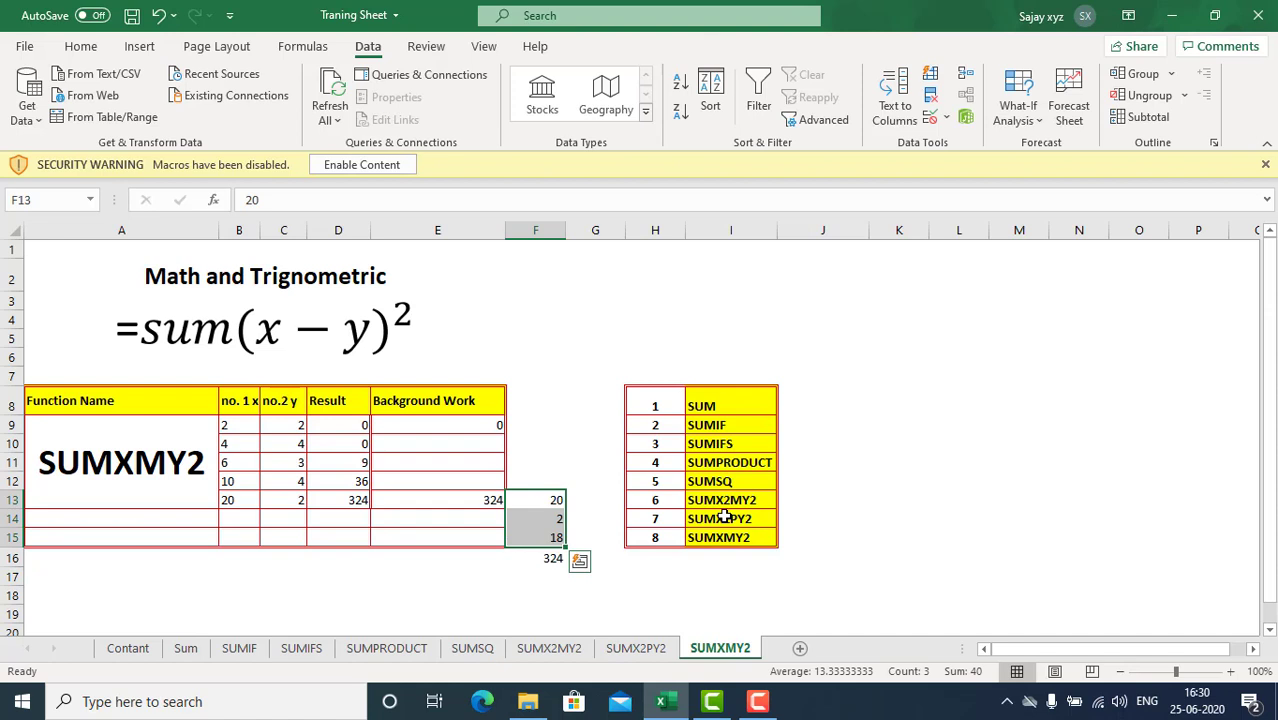
pyautogui.hotkey('shift', 'Down')
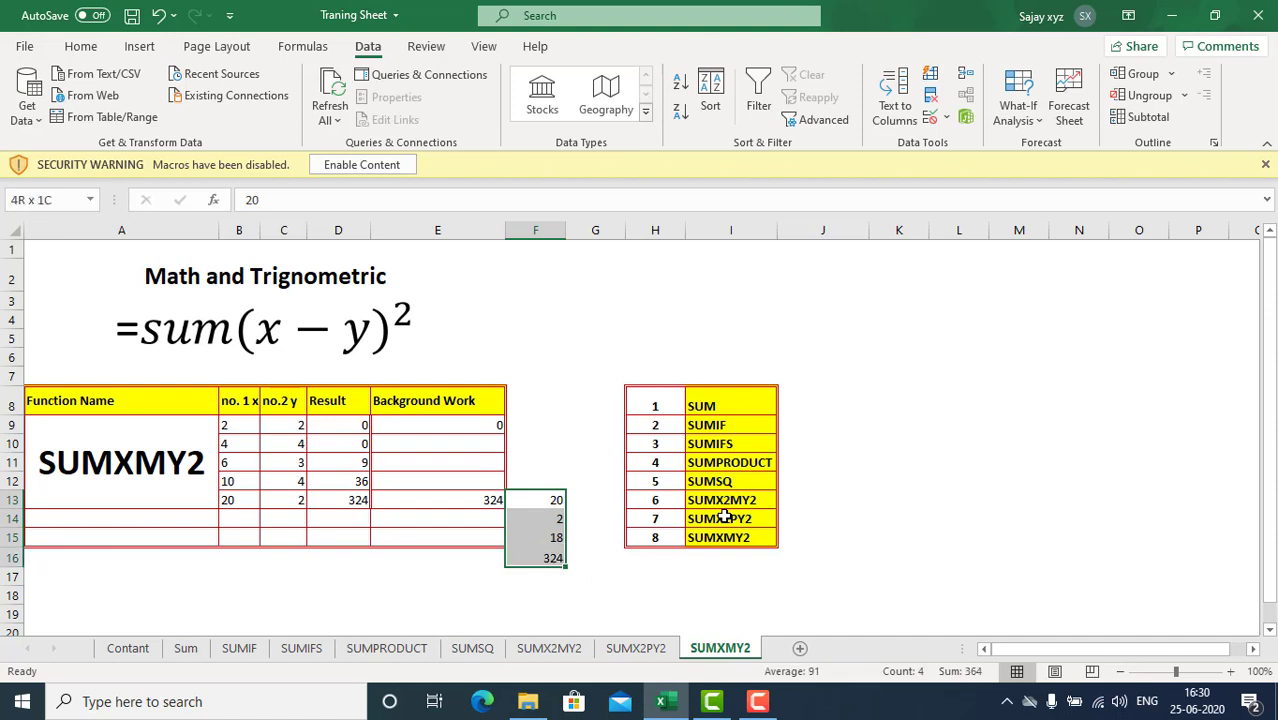
pyautogui.press('Delete')
# Step: Show the formula in E13 as plain text by putting an apostrophe before =(20-2)^2
pyautogui.press('Left')
pyautogui.press('F2')
pyautogui.press('Left')
pyautogui.press('Left')
pyautogui.press('Left')
pyautogui.press('Left')
pyautogui.press('Left')
pyautogui.press('Left')
pyautogui.press('Left')
pyautogui.press('Left')
pyautogui.press('Left')
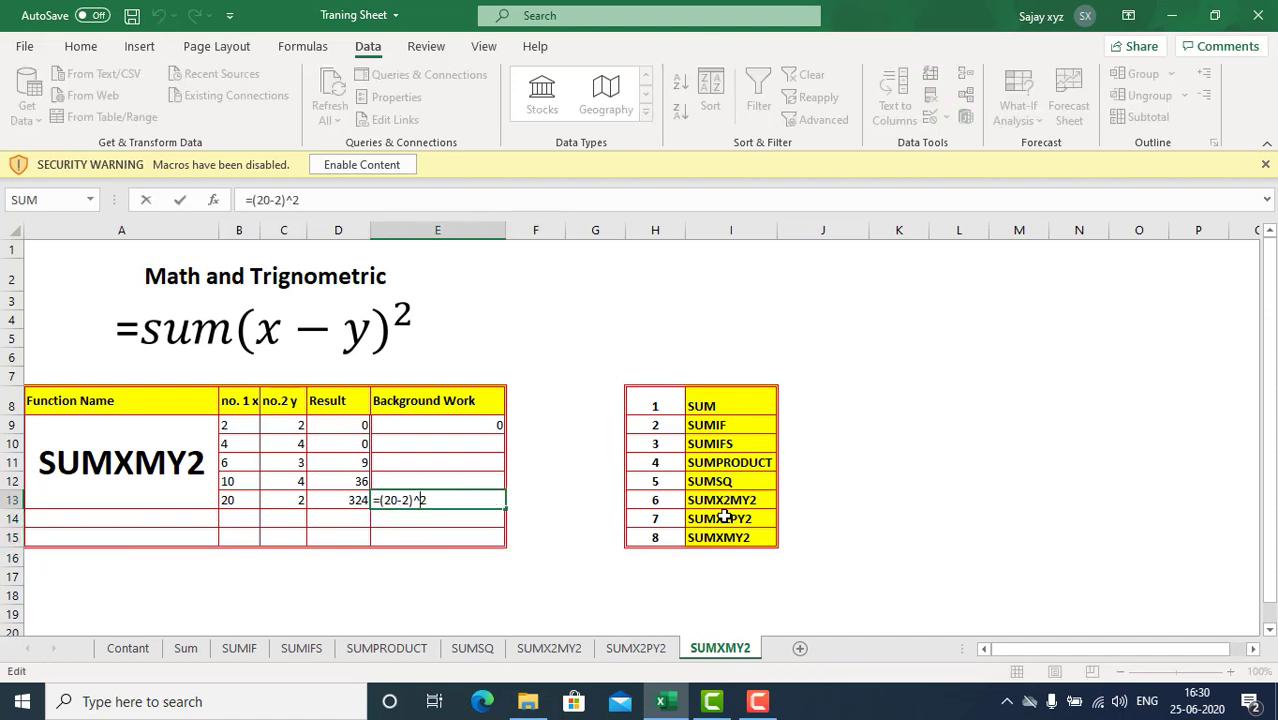
pyautogui.write("'")
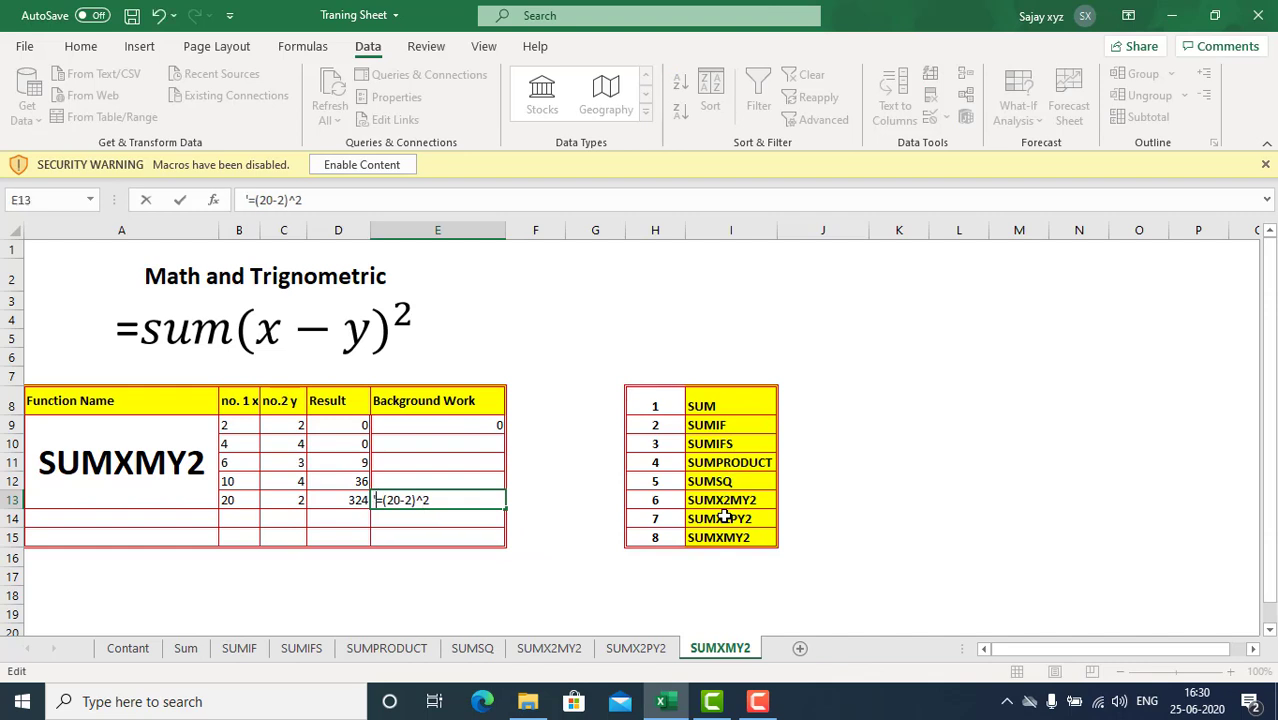
pyautogui.press('Return')
# Step: Return to the first background work cell, E9, and save the workbook
pyautogui.press('Up')
pyautogui.press('Up')
pyautogui.press('Up')
pyautogui.press('Up')
pyautogui.press('Up')
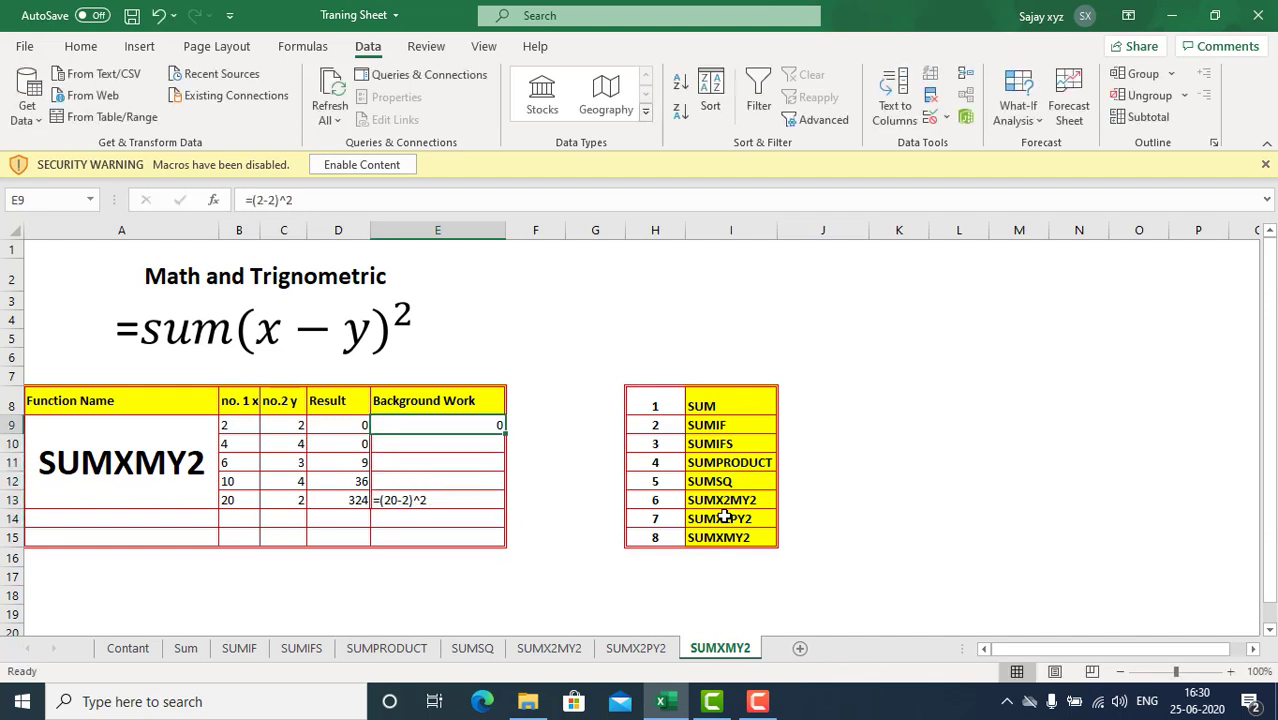
pyautogui.hotkey('ctrl', 's')
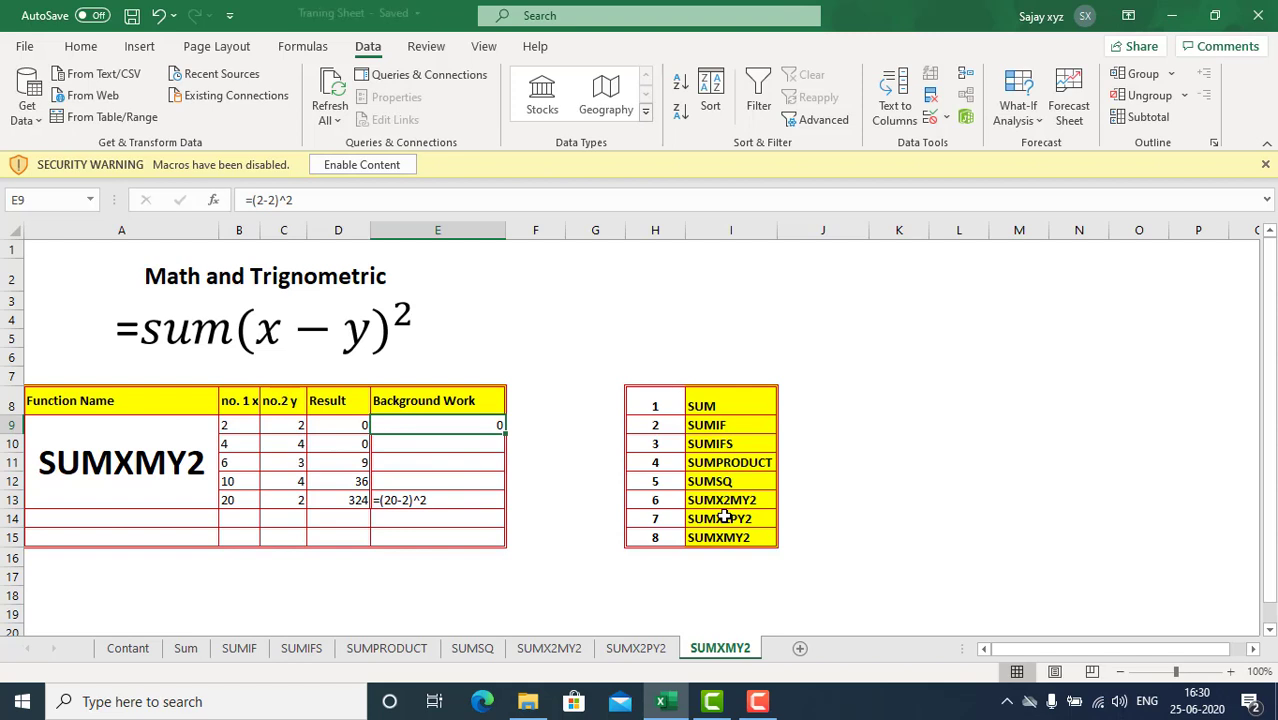